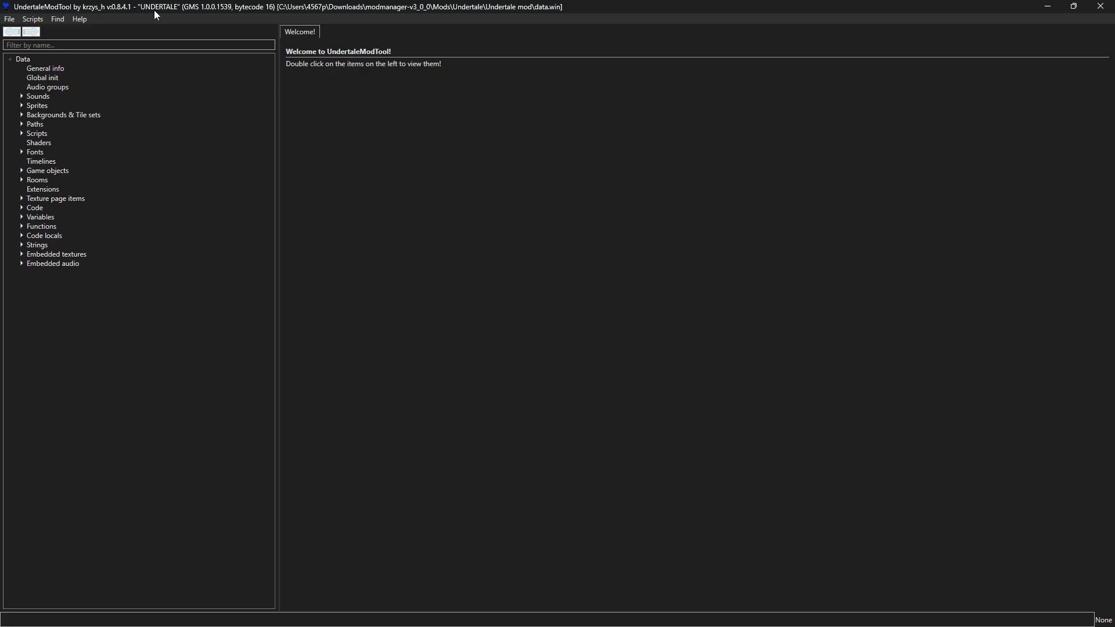
# Add a new room named room_bingus without adding it to the end of the room order list
pyautogui.click(22, 180)
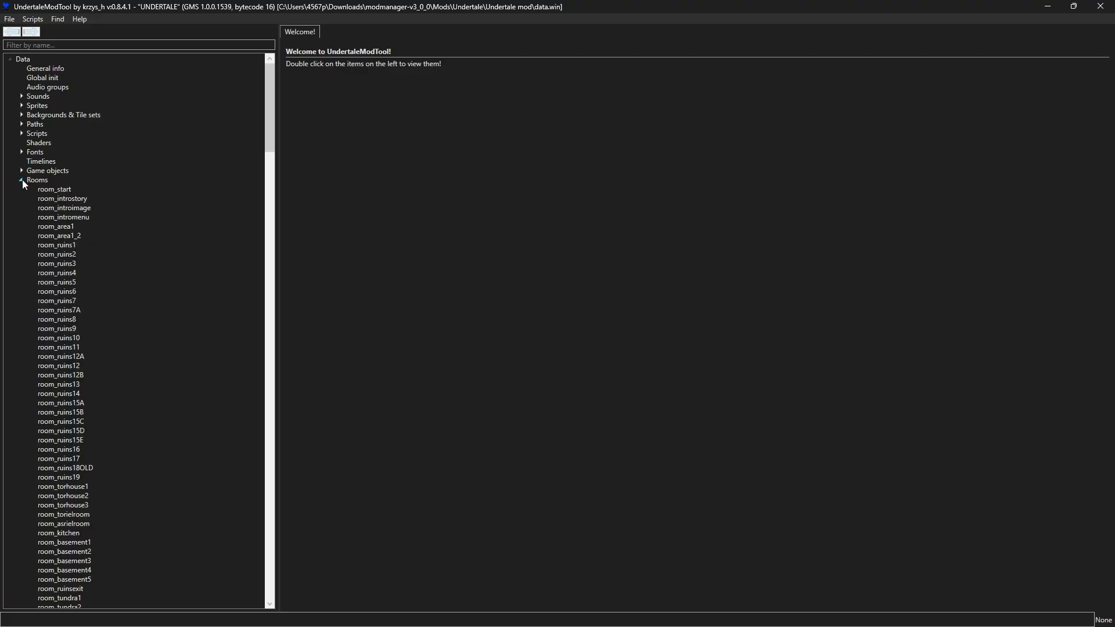
pyautogui.rightClick(28, 181)
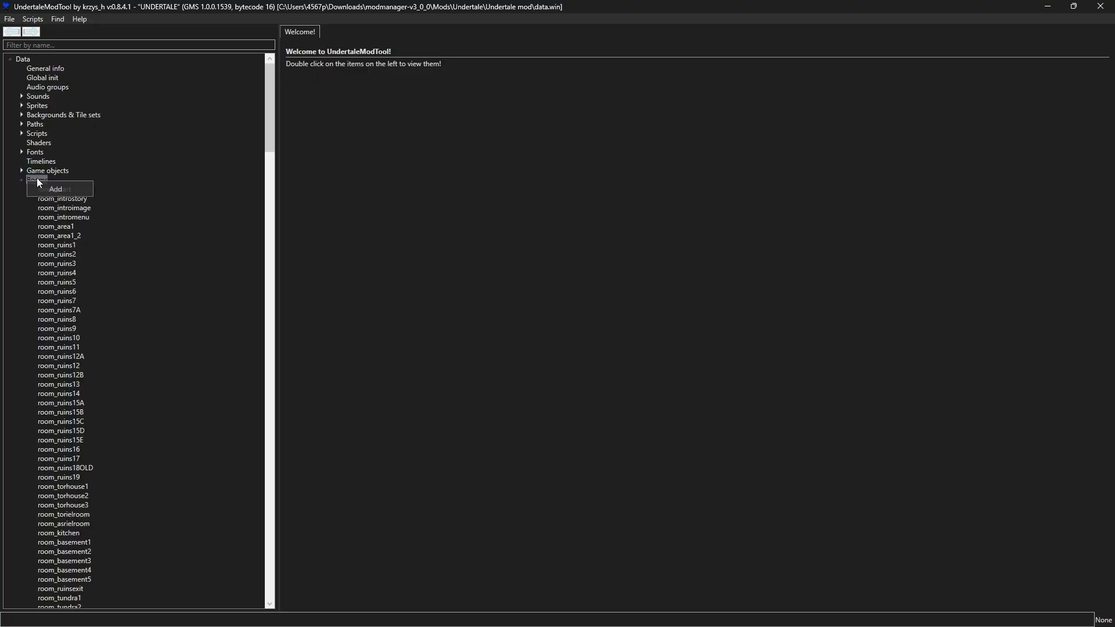
pyautogui.click(68, 190)
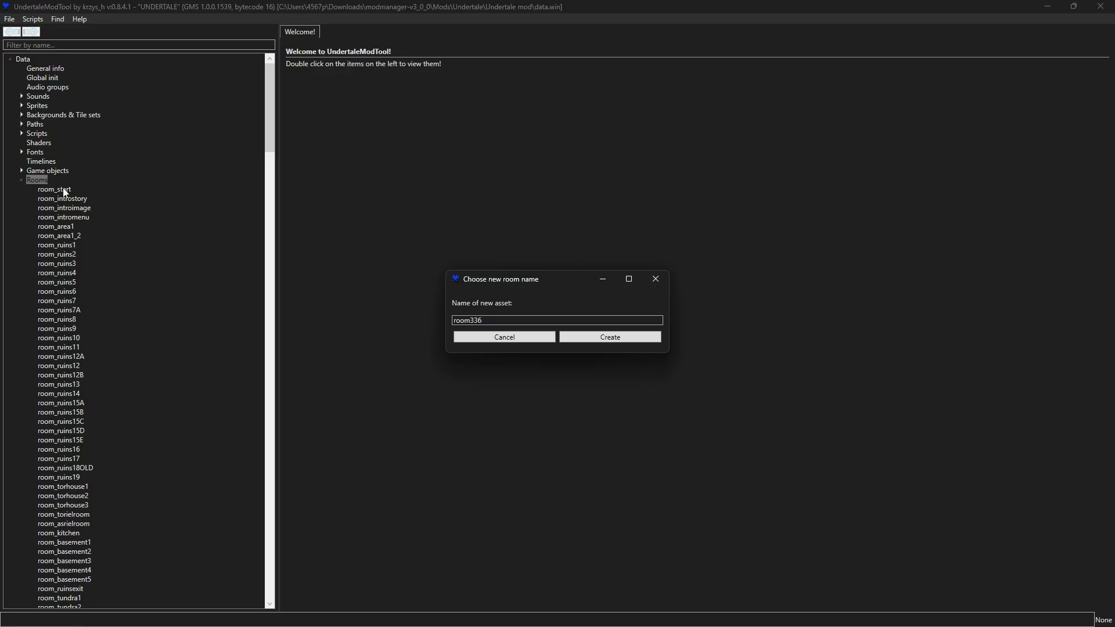
pyautogui.moveTo(471, 321); pyautogui.dragTo(500, 331)
pyautogui.write('_bingus')
pyautogui.click(581, 337)
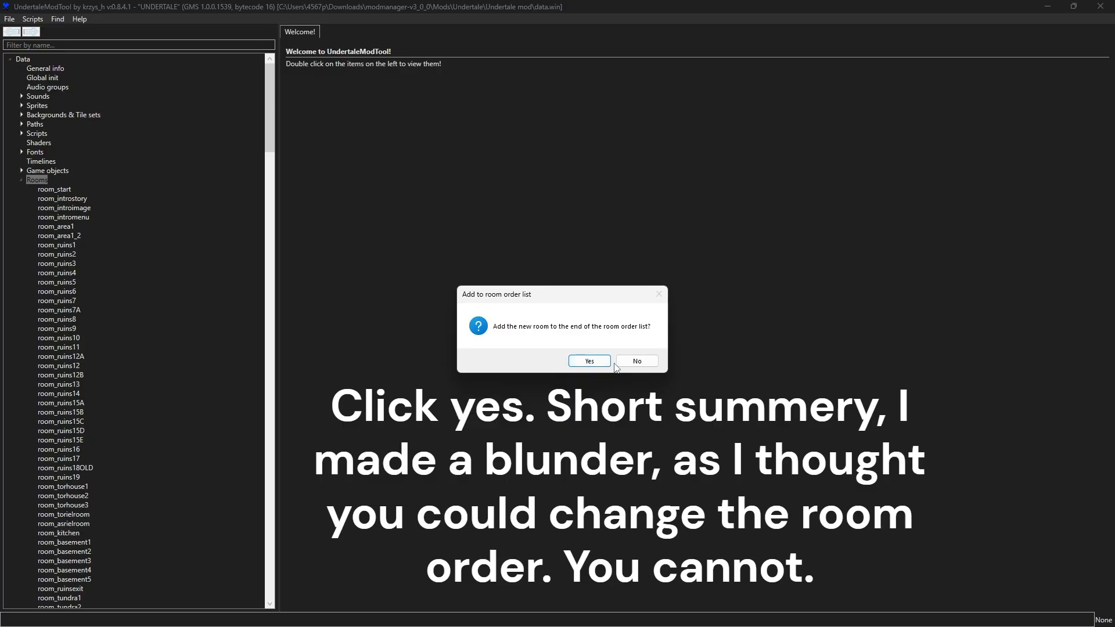
pyautogui.click(645, 363)
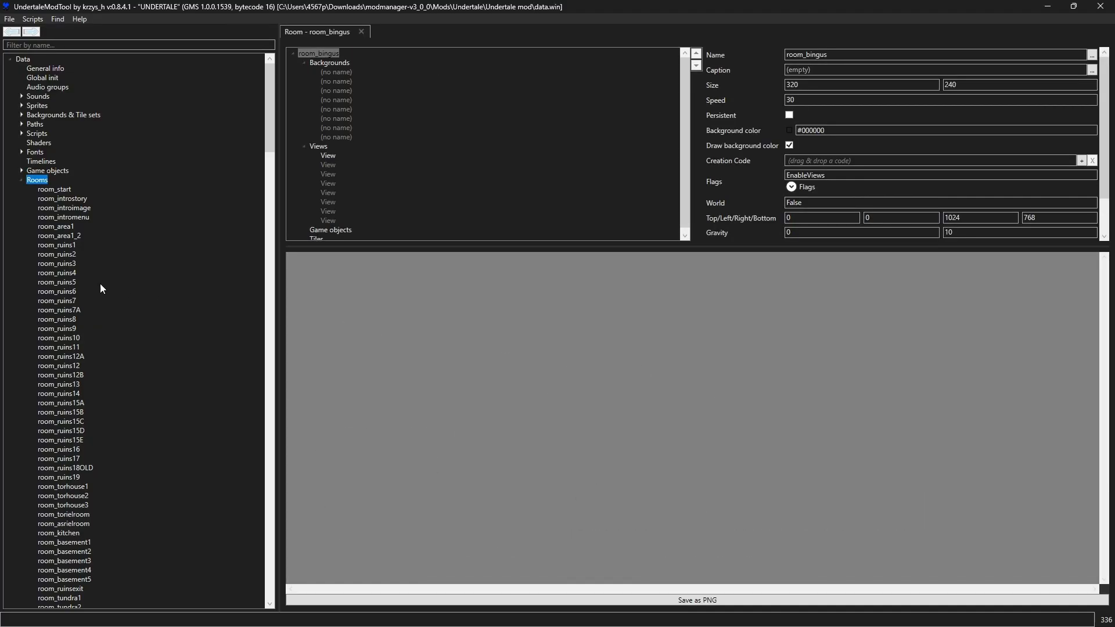
# Sync the room order in the general info with the room list and expand the order list
pyautogui.scroll(-4, 54, 272)
pyautogui.scroll(4, 54, 272)
pyautogui.click(53, 70)
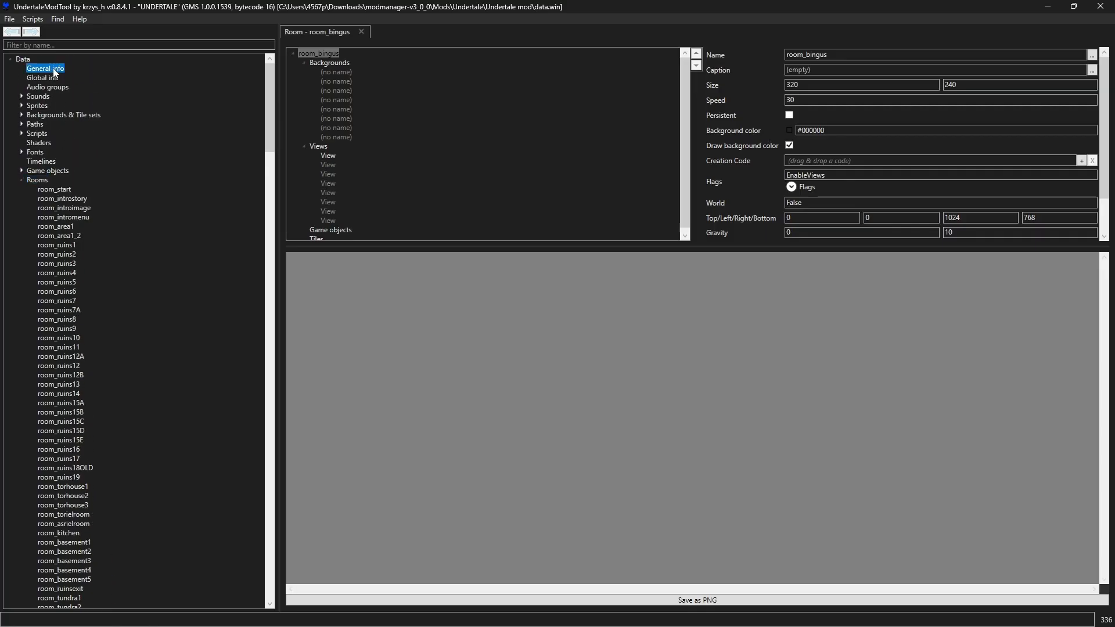
pyautogui.click(54, 71)
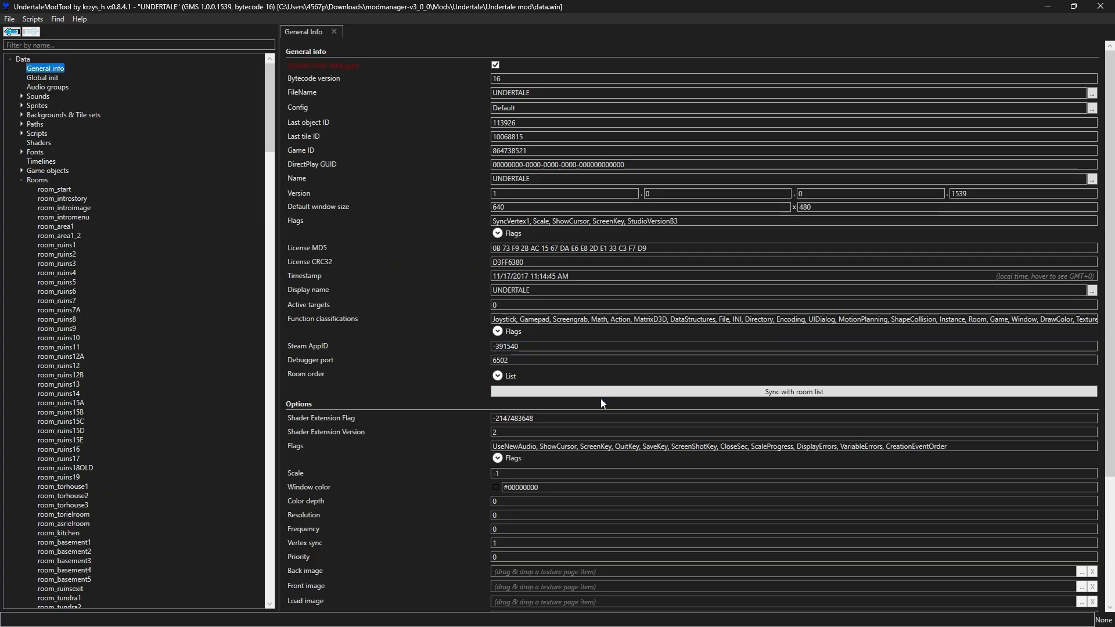
pyautogui.click(535, 392)
pyautogui.click(501, 376)
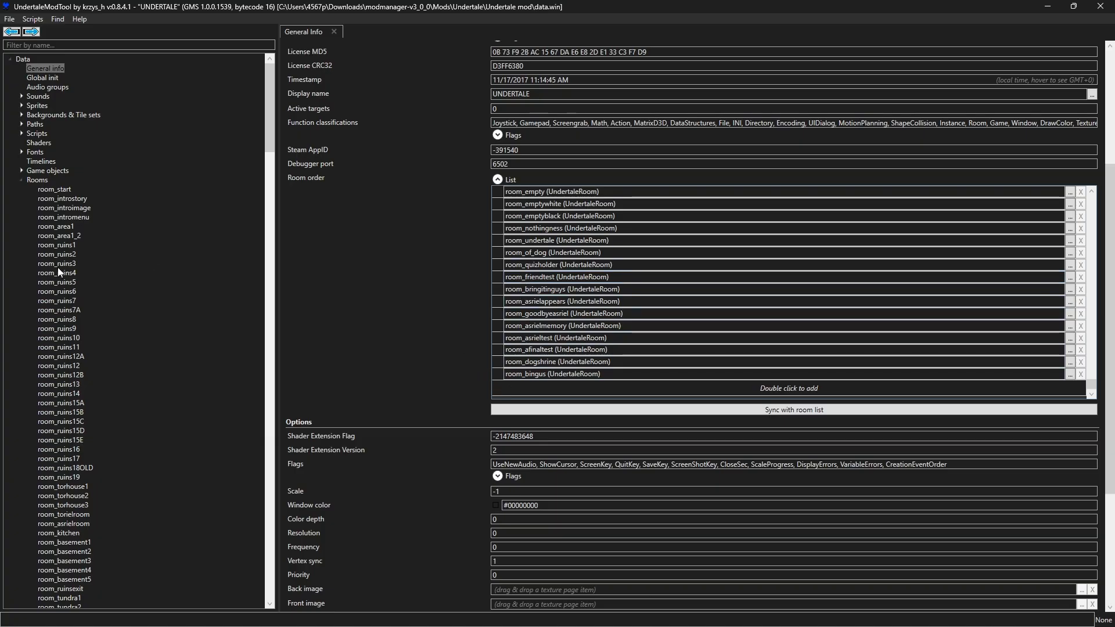
# Open room_bingus and its first view, plus the first view of room_ruins1 in a separate tab for reference
pyautogui.doubleClick(523, 374)
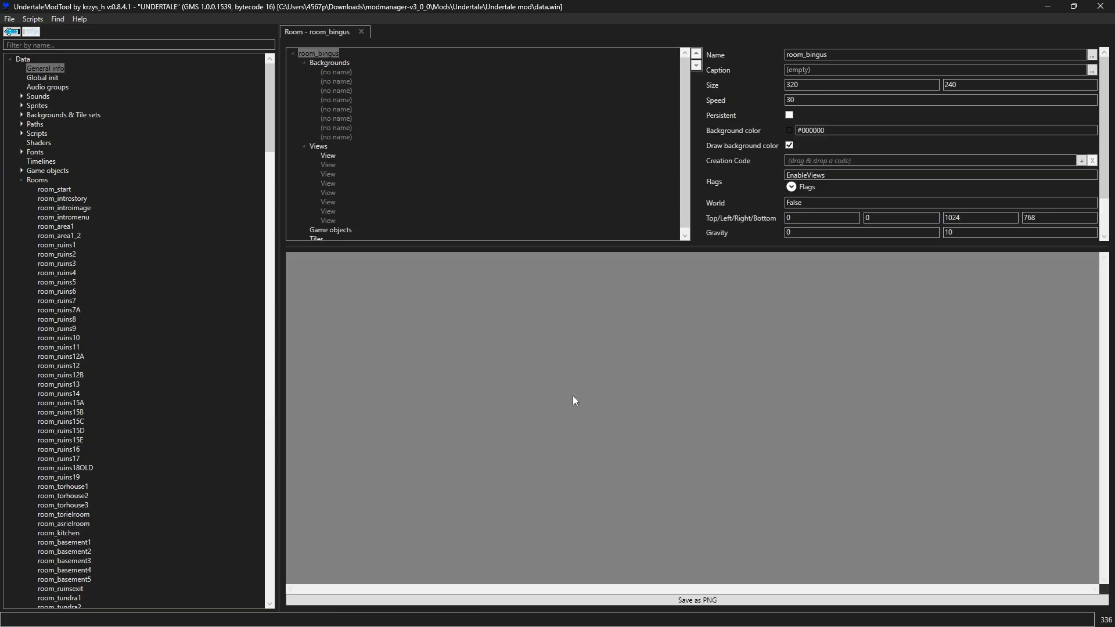
pyautogui.click(336, 155)
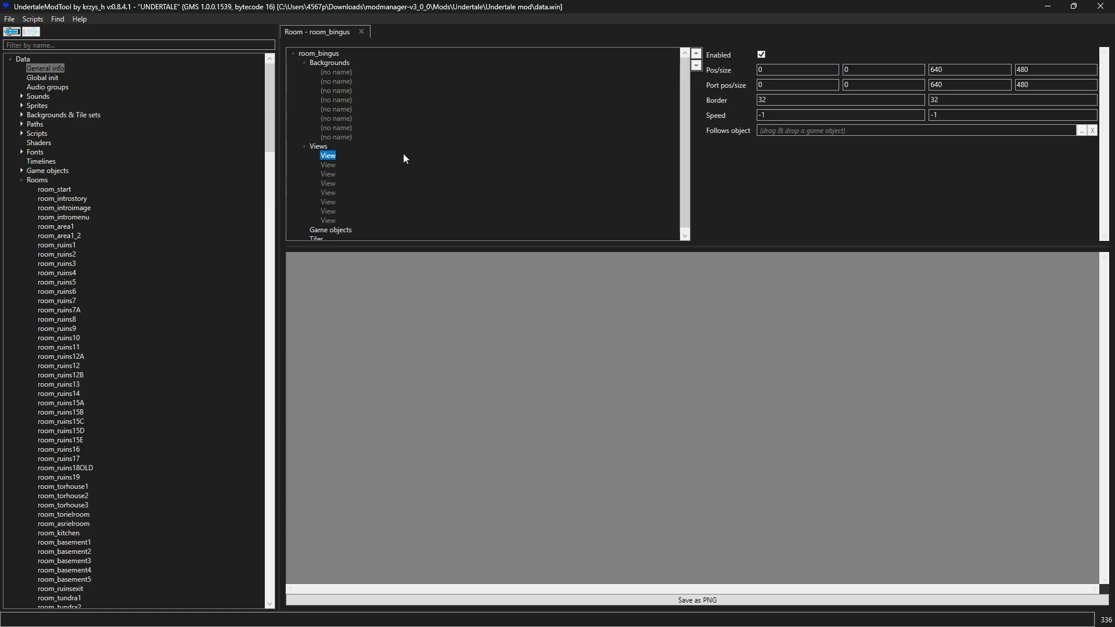
pyautogui.click(62, 227)
pyautogui.rightClick(64, 246)
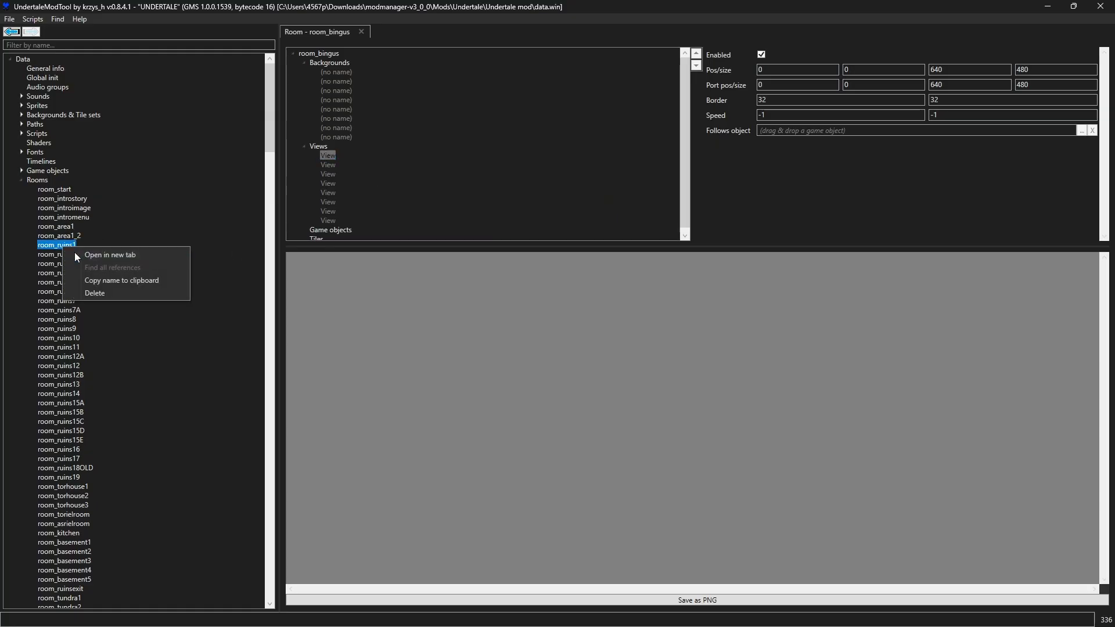
pyautogui.click(152, 253)
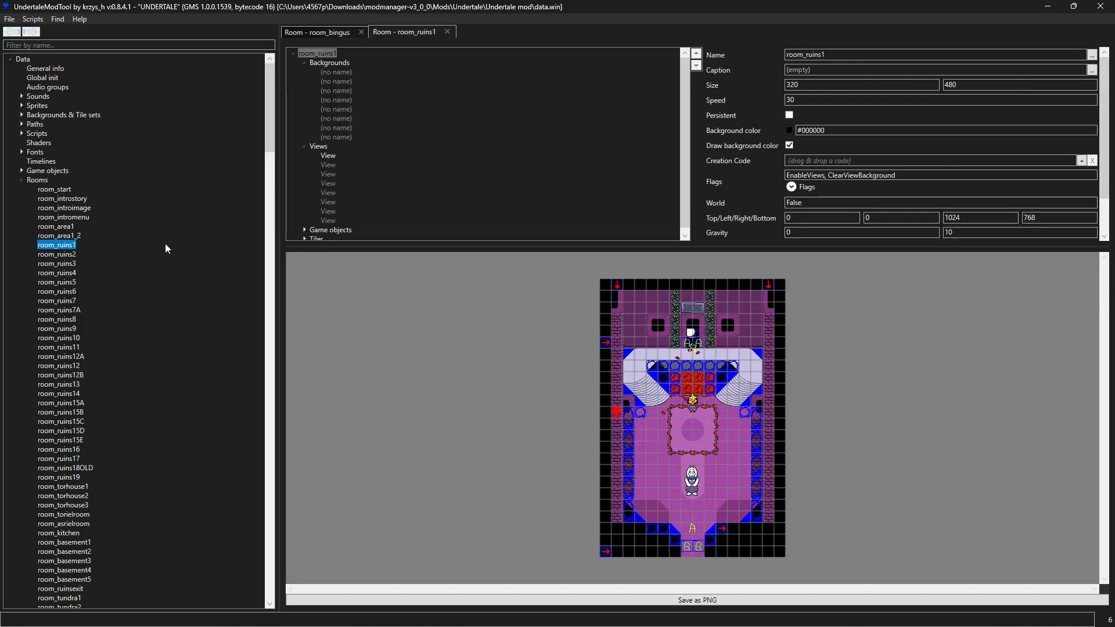
pyautogui.click(329, 157)
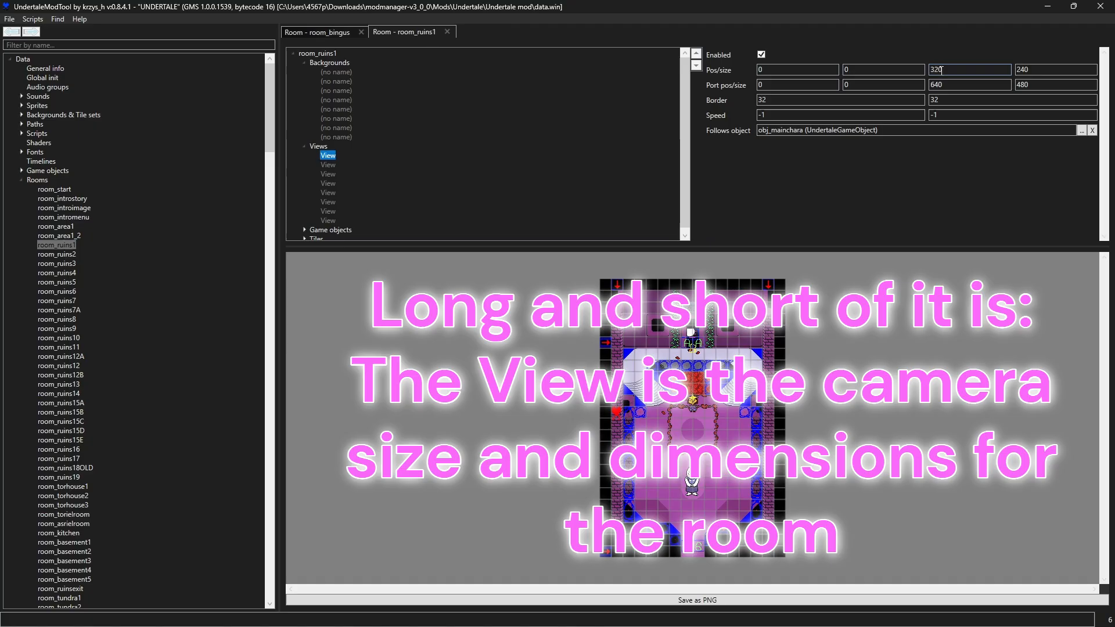
# Copy the first view's width of 320 from room_ruins1 into the first view of room_bingus
pyautogui.click(946, 69)
pyautogui.doubleClick(947, 69)
pyautogui.hotkey('ctrl', 'c')
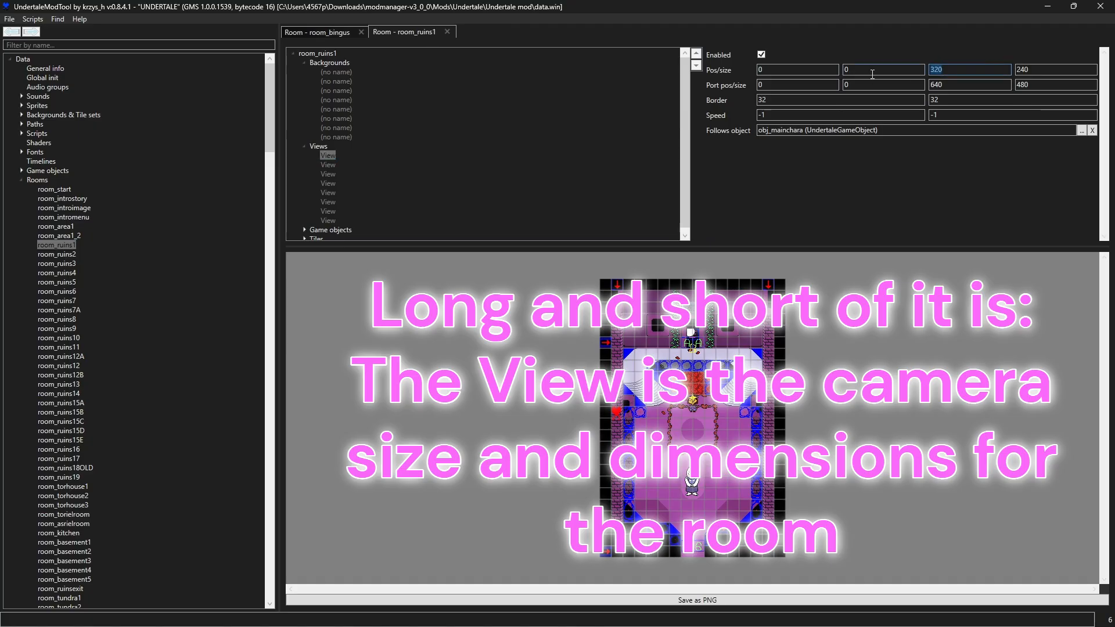
pyautogui.click(326, 33)
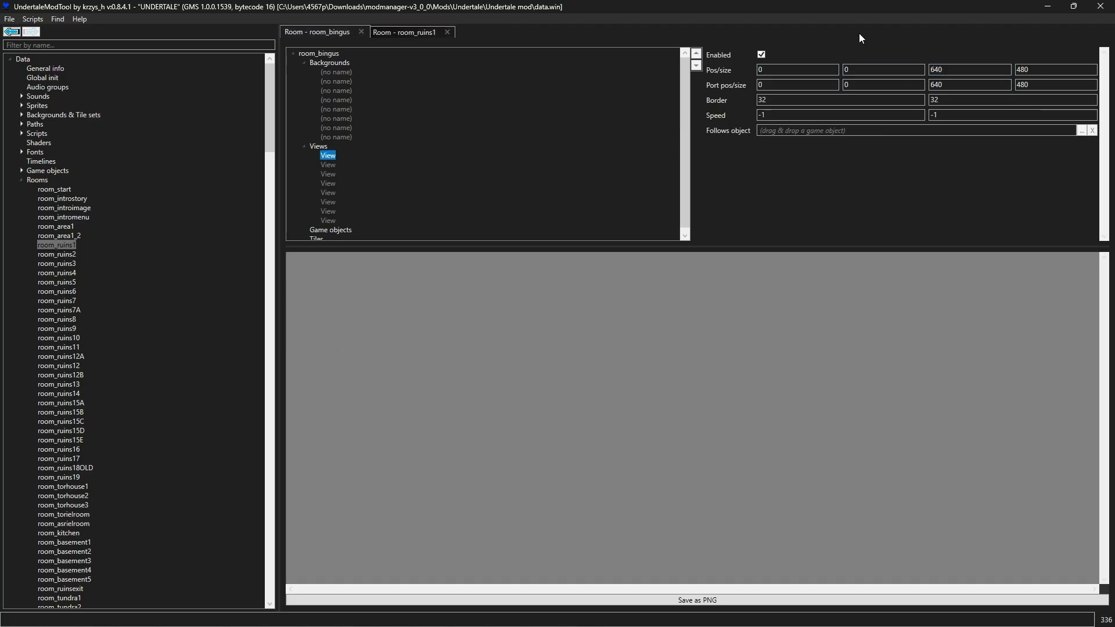
pyautogui.doubleClick(968, 69)
pyautogui.hotkey('ctrl', 'v')
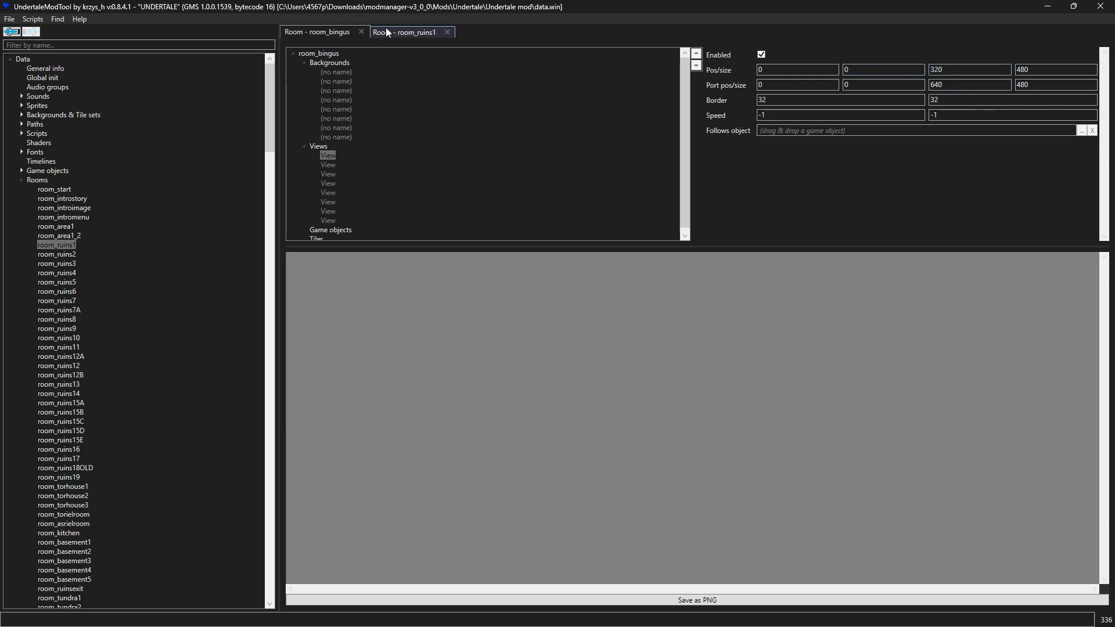
# Copy the first view's height of 240 from room_ruins1 into the first view of room_bingus
pyautogui.moveTo(1053, 68); pyautogui.dragTo(934, 66)
pyautogui.hotkey('ctrl', 'c')
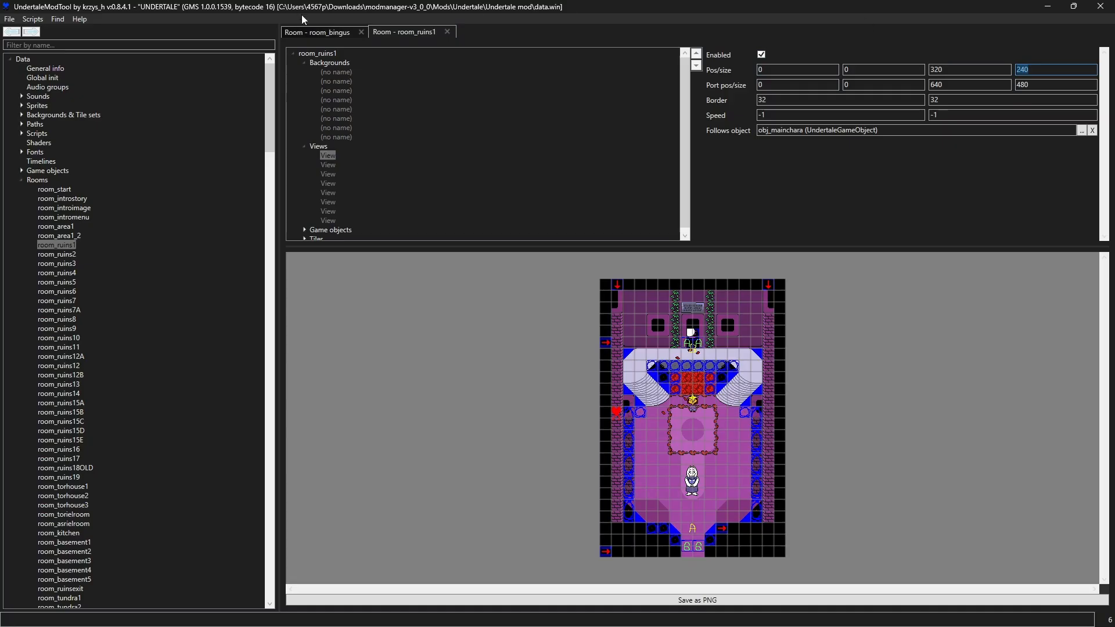
pyautogui.click(317, 33)
pyautogui.moveTo(1062, 65); pyautogui.dragTo(938, 69)
pyautogui.hotkey('ctrl', 'v')
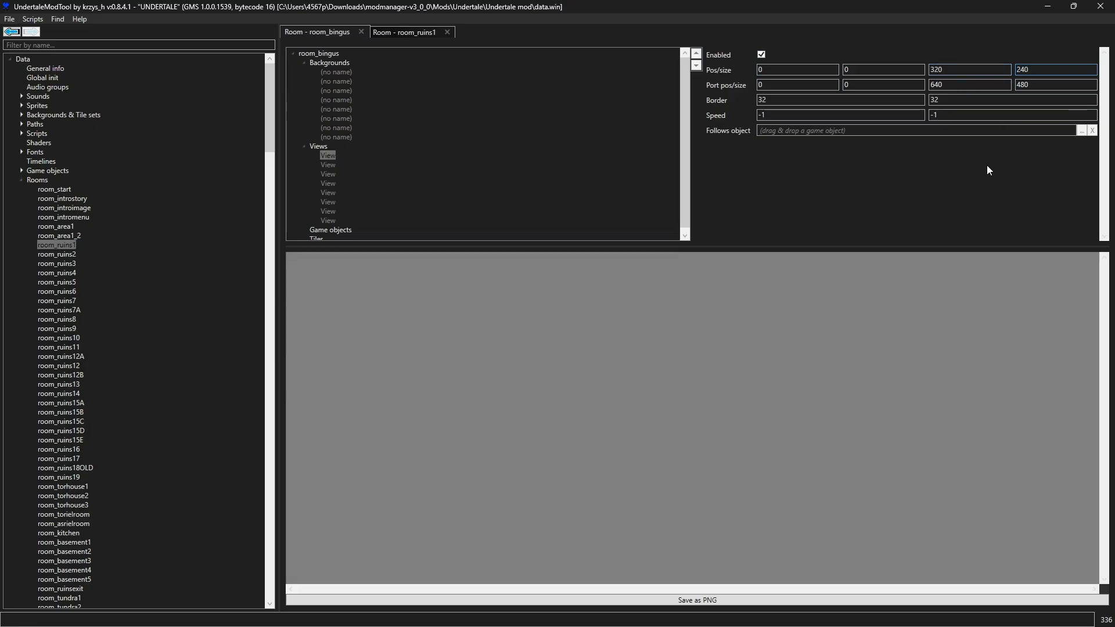
pyautogui.click(411, 33)
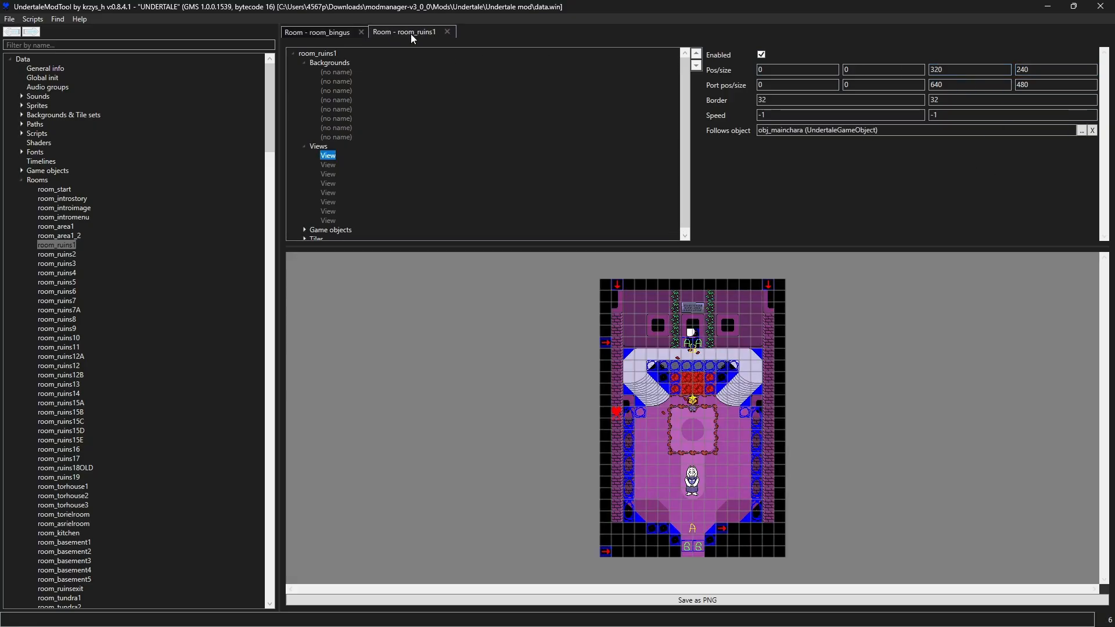
pyautogui.click(345, 34)
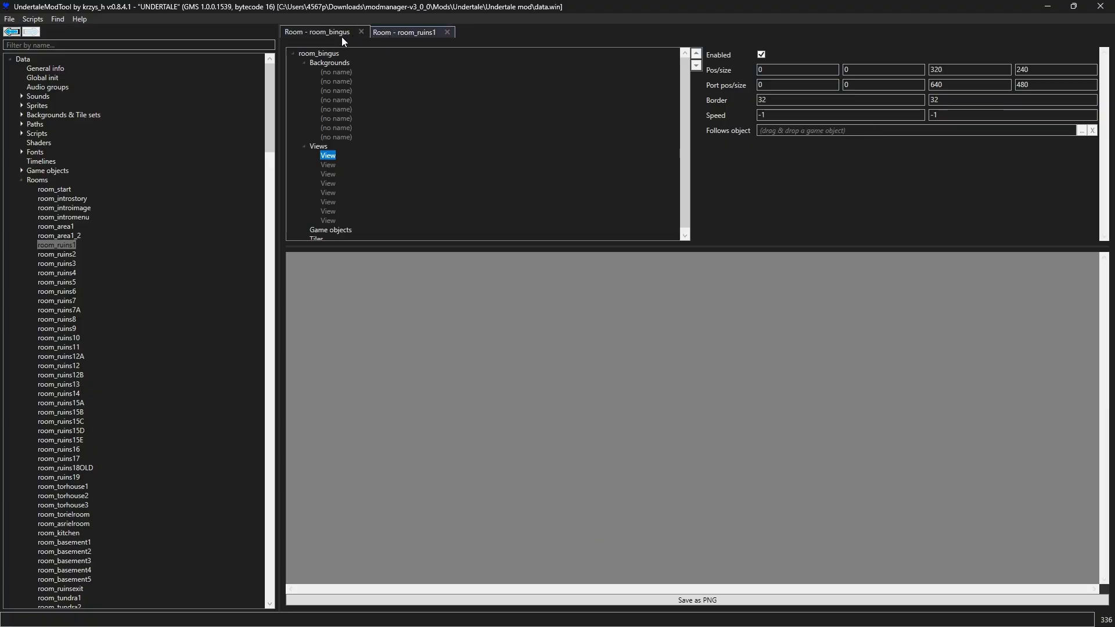
pyautogui.click(388, 33)
pyautogui.click(336, 35)
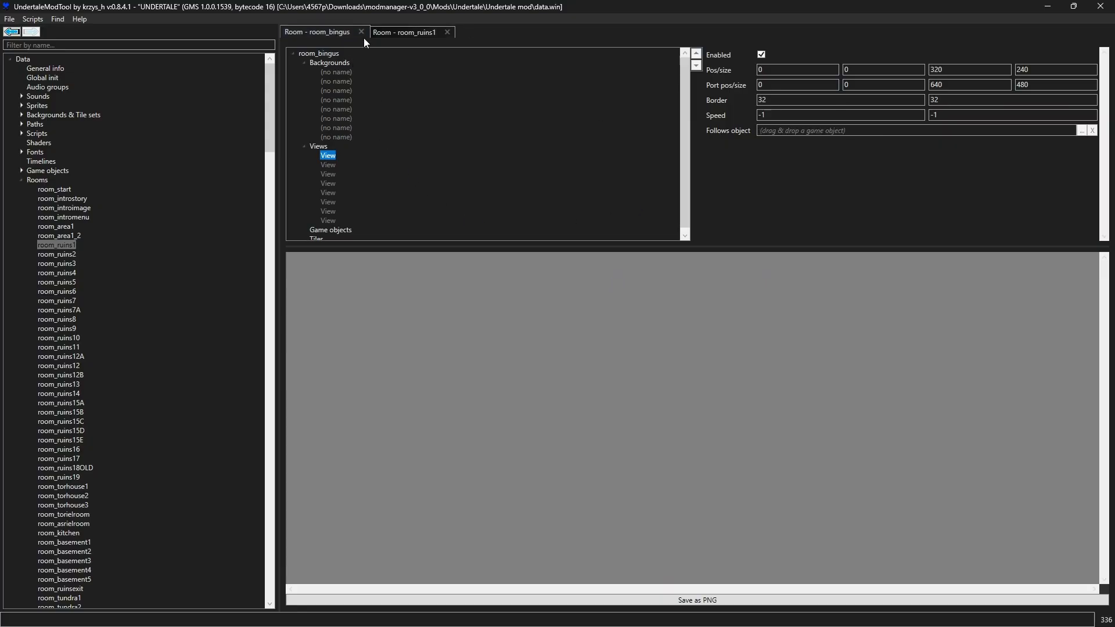
# Re-enter room_bingus's width of 320 and its background color #000000 in the room properties
pyautogui.click(333, 54)
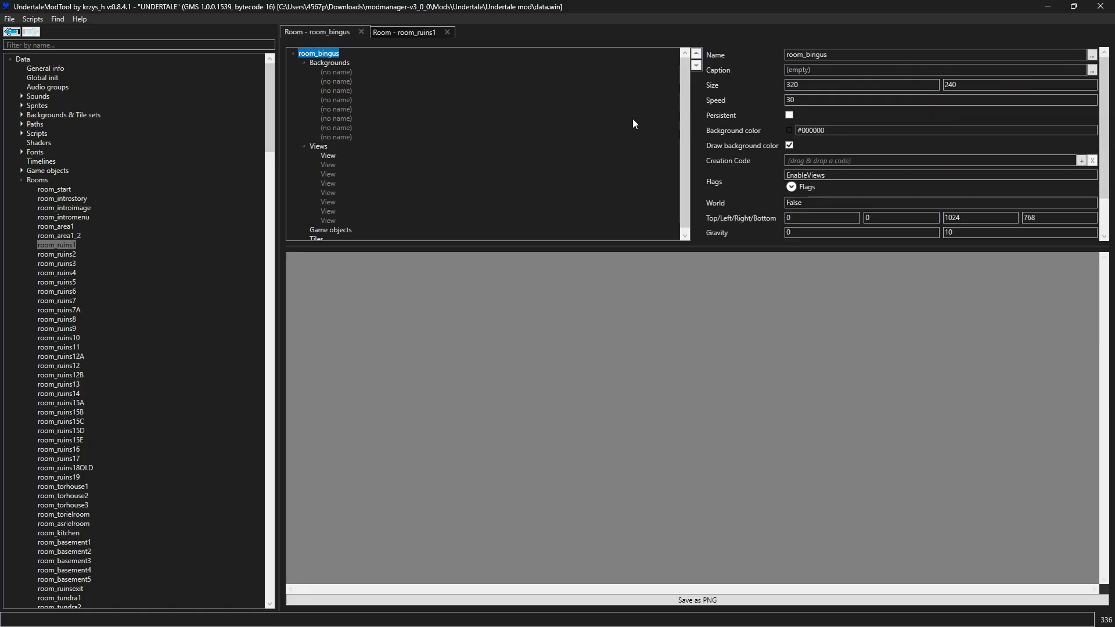
pyautogui.click(825, 82)
pyautogui.write('0')
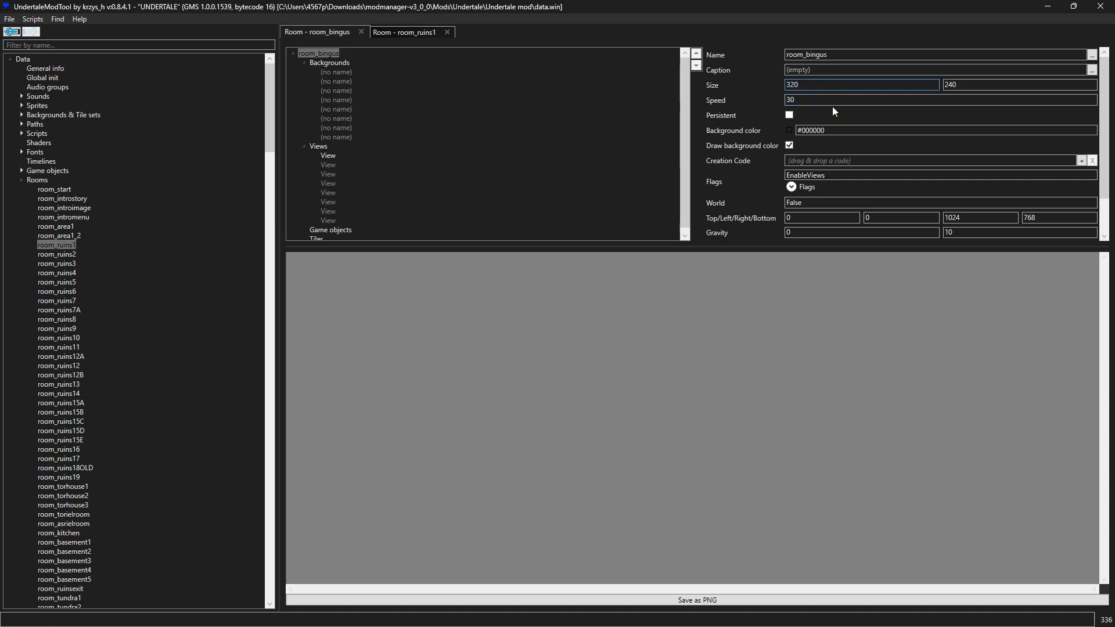
pyautogui.click(840, 131)
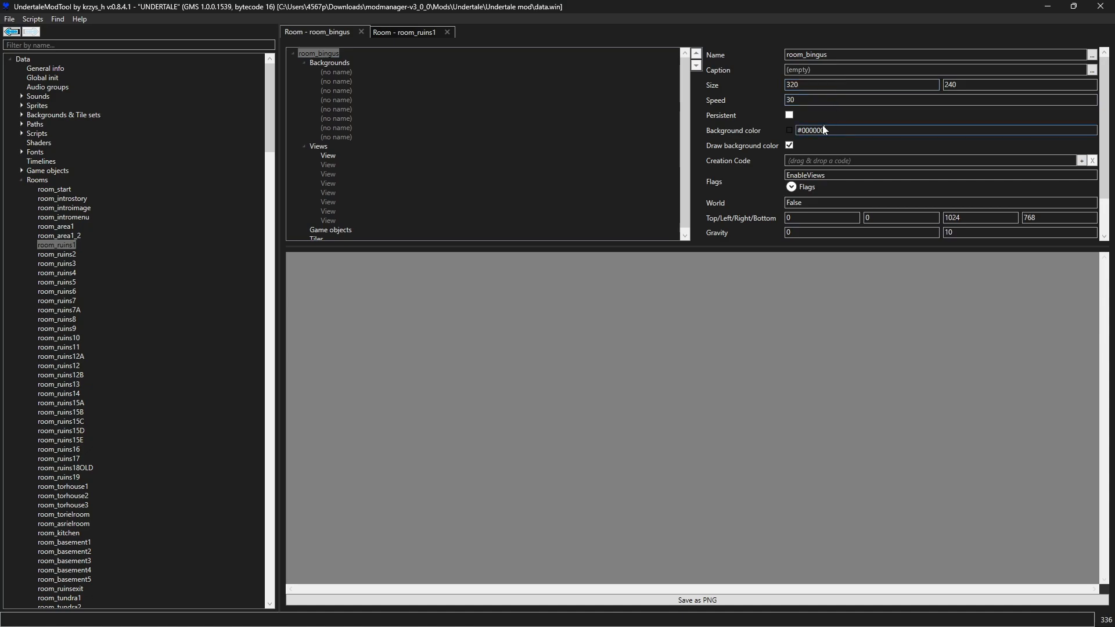
pyautogui.press('BackSpace')
pyautogui.write('0')
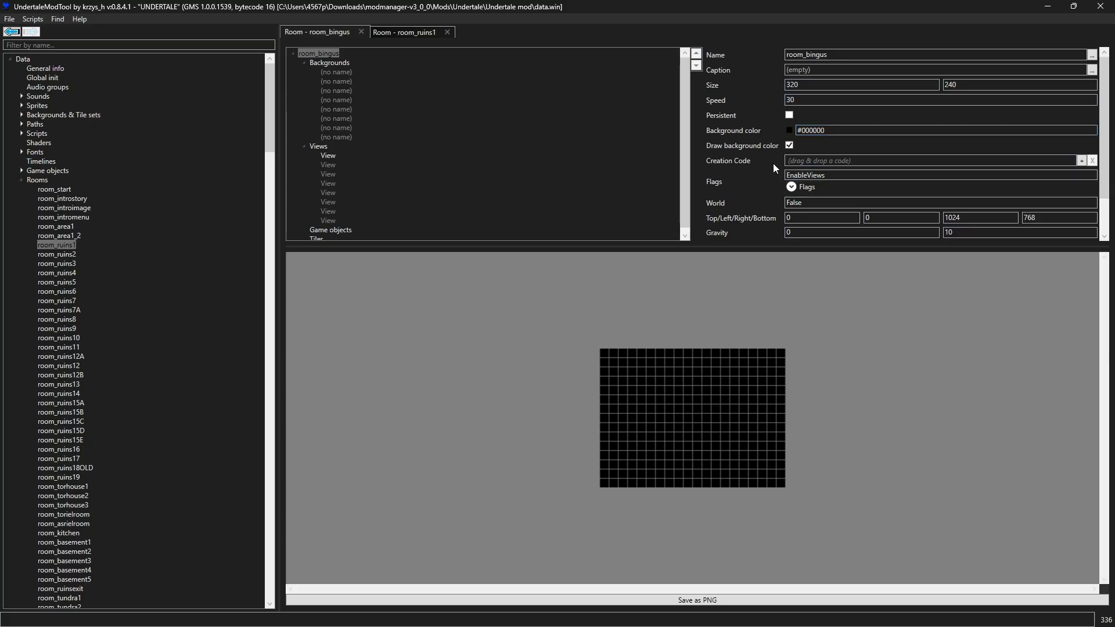
pyautogui.scroll(-1, 773, 163)
# Filter the resources for "mainch" and set obj_mainchara as the object that room_bingus's first view follows
pyautogui.click(330, 155)
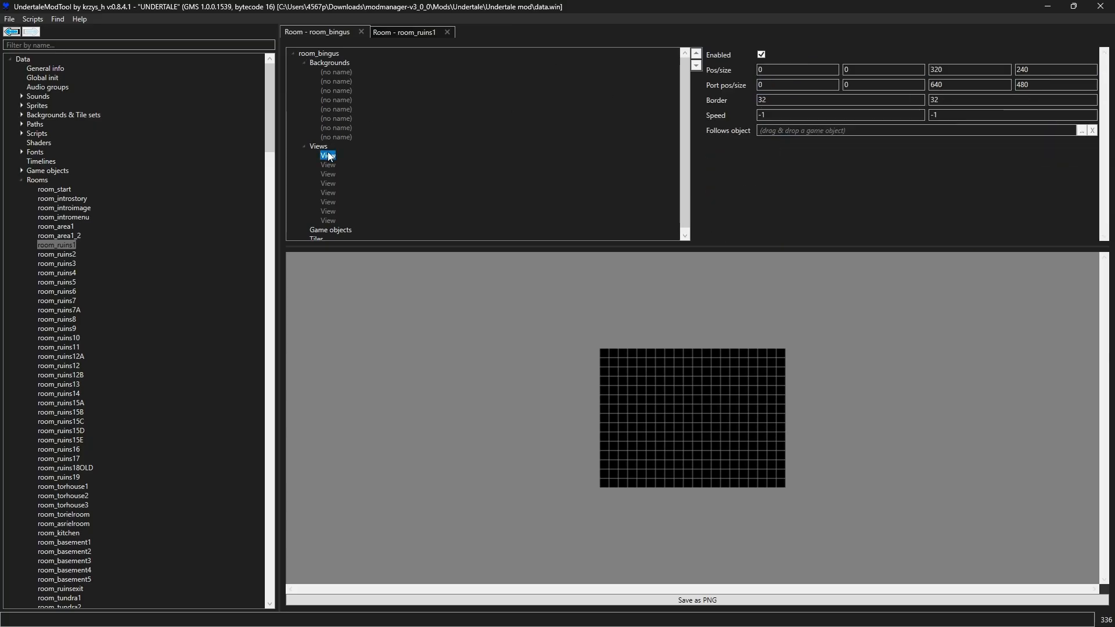
pyautogui.click(66, 45)
pyautogui.write('mainch')
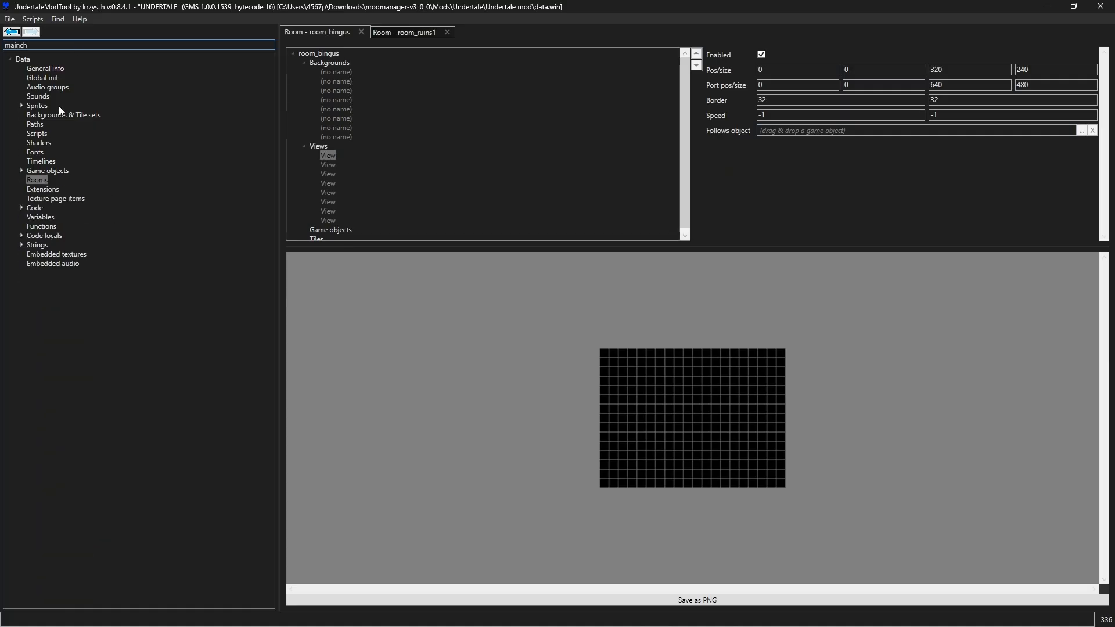
pyautogui.click(22, 171)
pyautogui.click(50, 191)
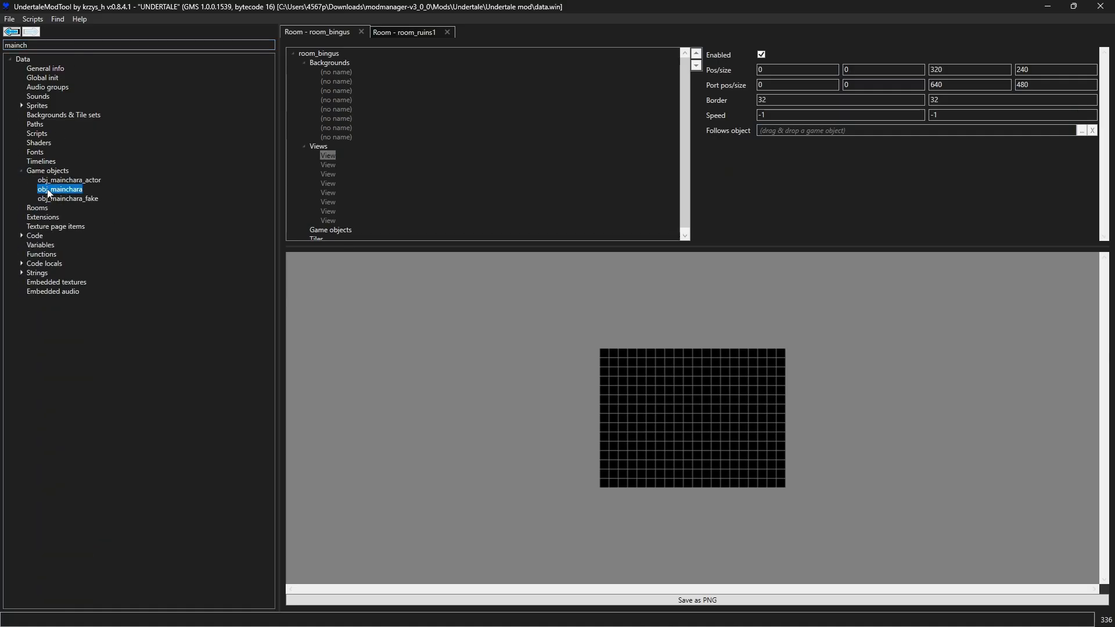
pyautogui.moveTo(50, 195); pyautogui.dragTo(796, 133)
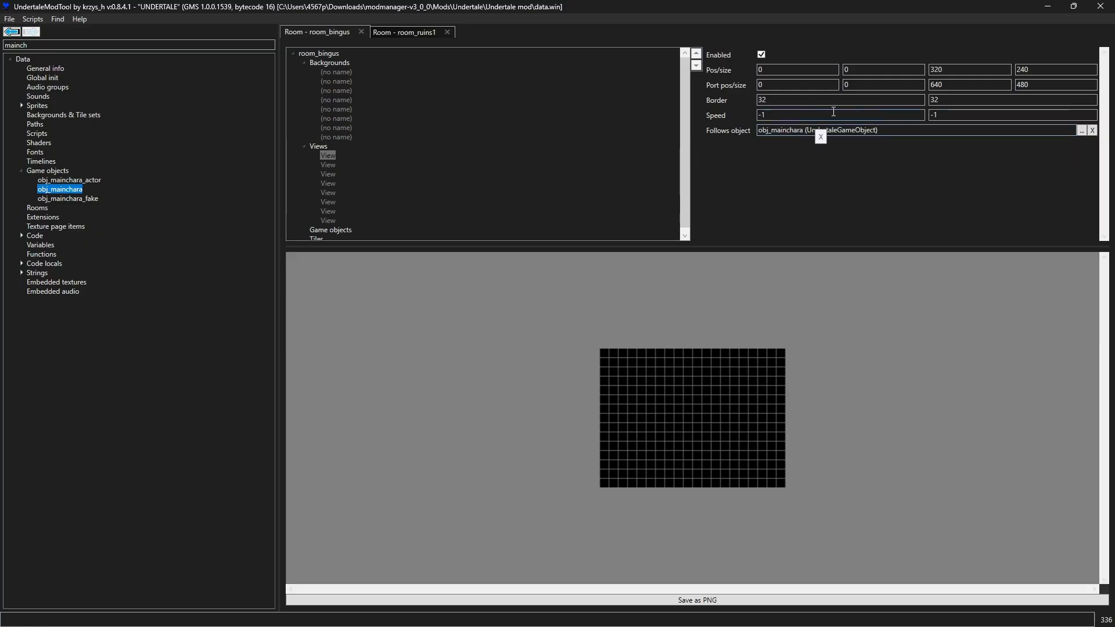
# Place an obj_mainchara instance in room_bingus at position 112, 112 and close the room_ruins1 tab
pyautogui.moveTo(64, 191); pyautogui.dragTo(706, 437)
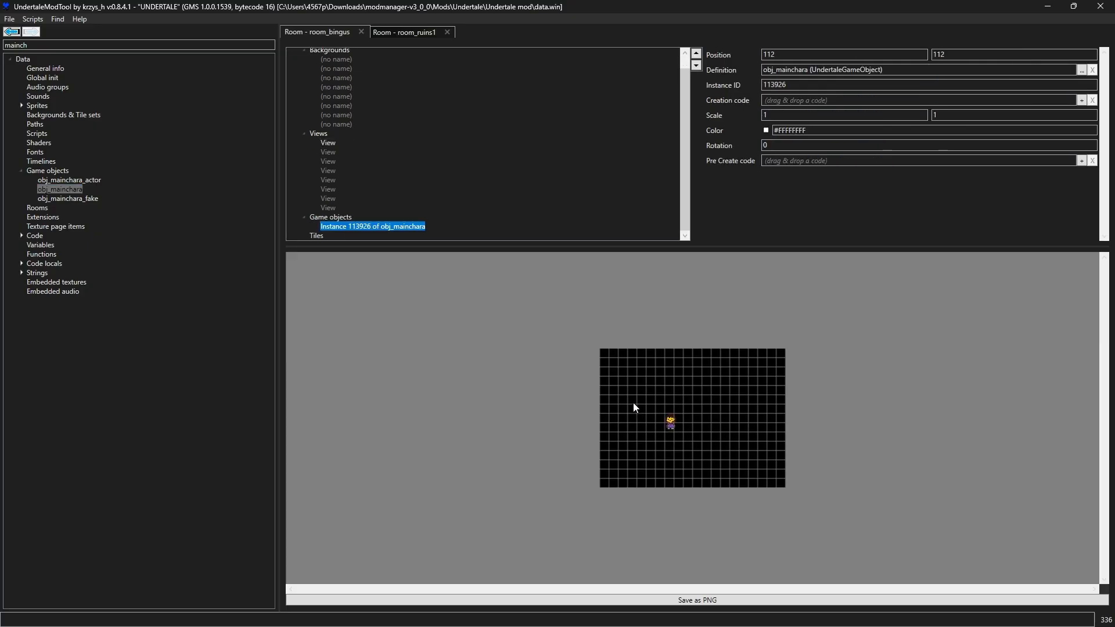
pyautogui.scroll(1, 368, 131)
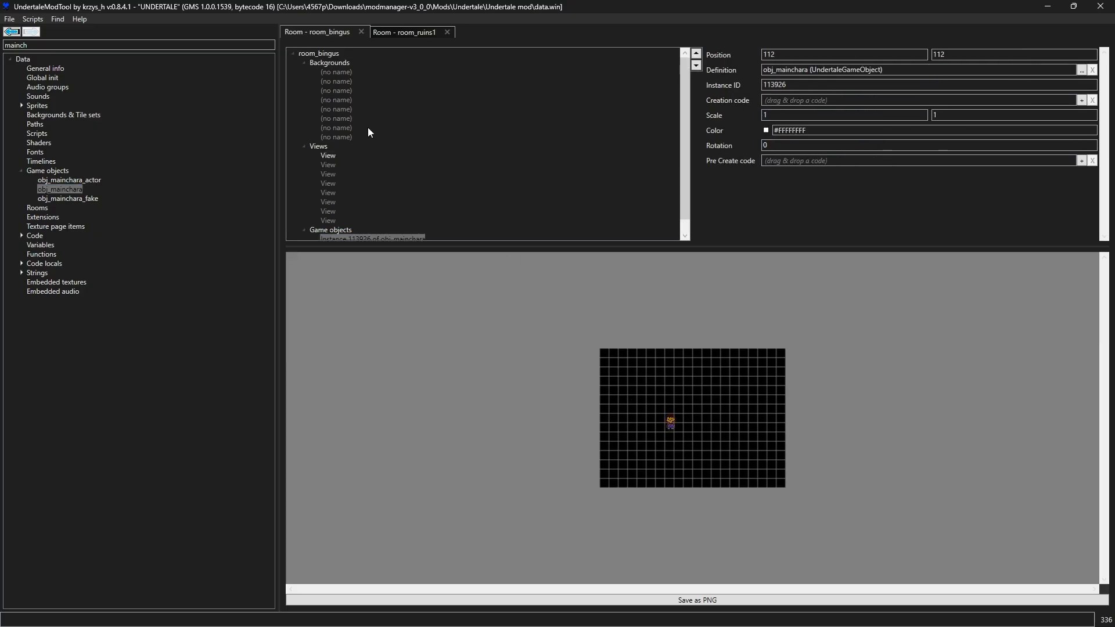
pyautogui.click(437, 36)
pyautogui.click(447, 33)
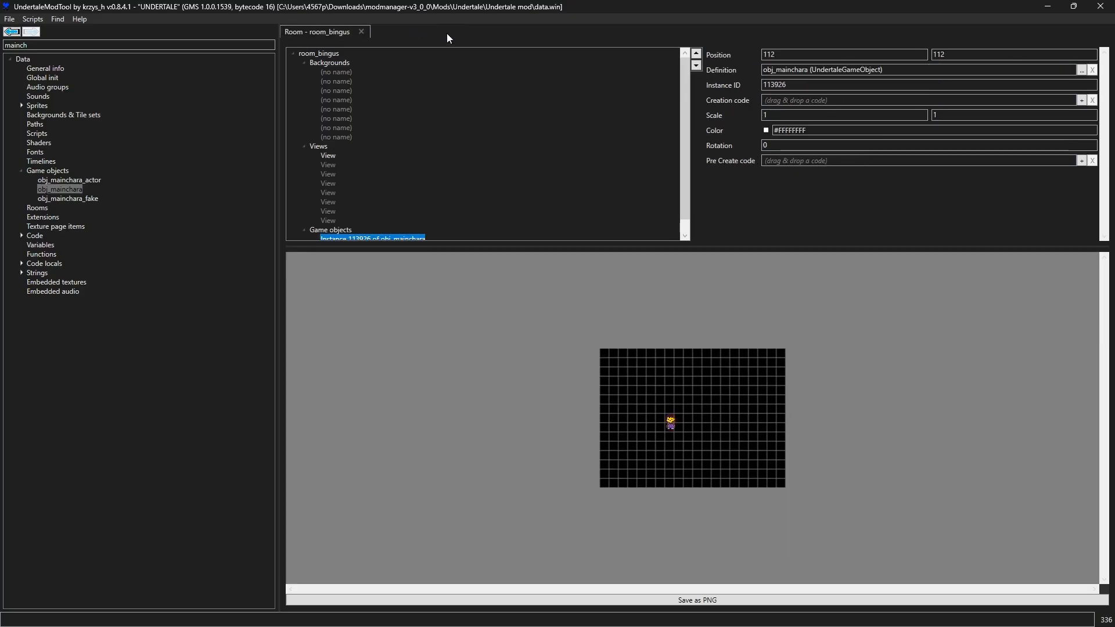
# Filter the resources for "overw" and place an obj_overworldcontroller instance in room_bingus at position 0, 0
pyautogui.scroll(-1, 336, 184)
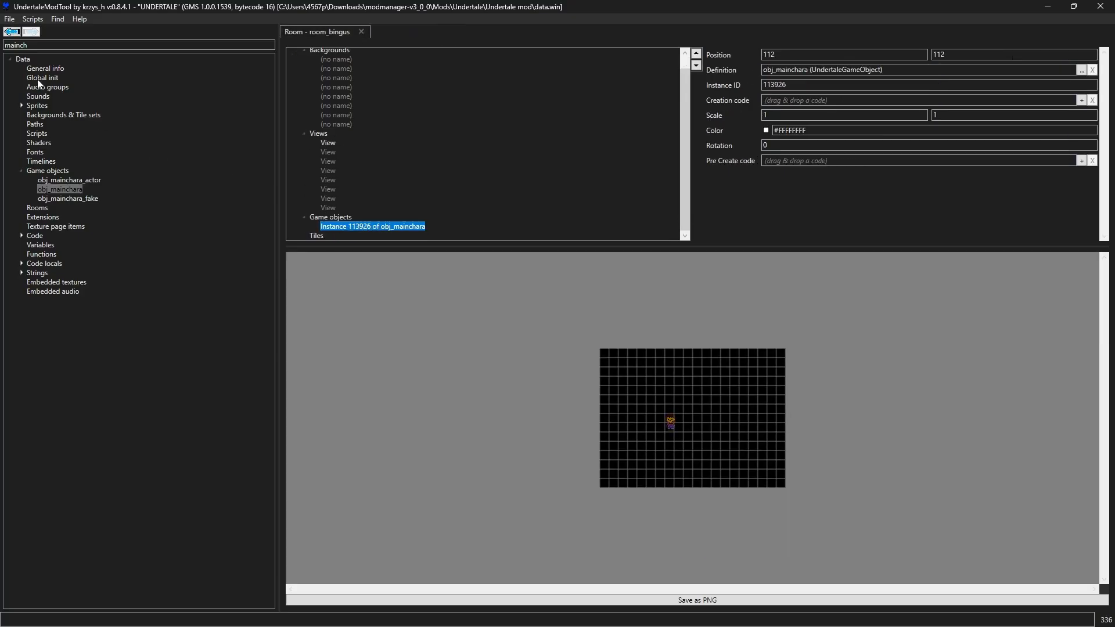
pyautogui.click(33, 171)
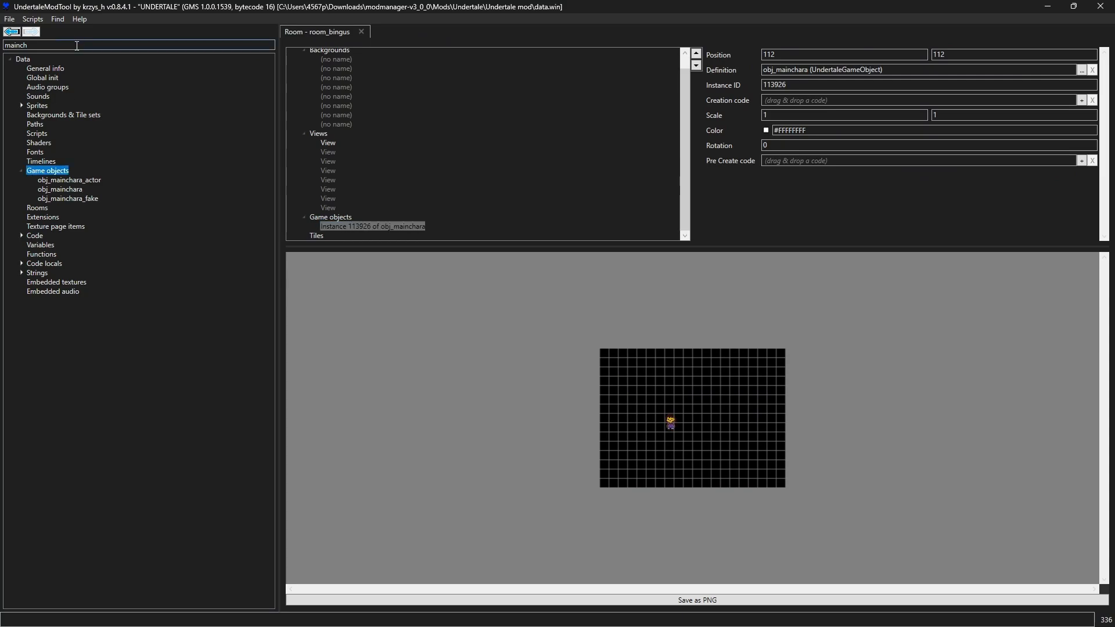
pyautogui.moveTo(76, 46); pyautogui.dragTo(2, 37)
pyautogui.write('ove')
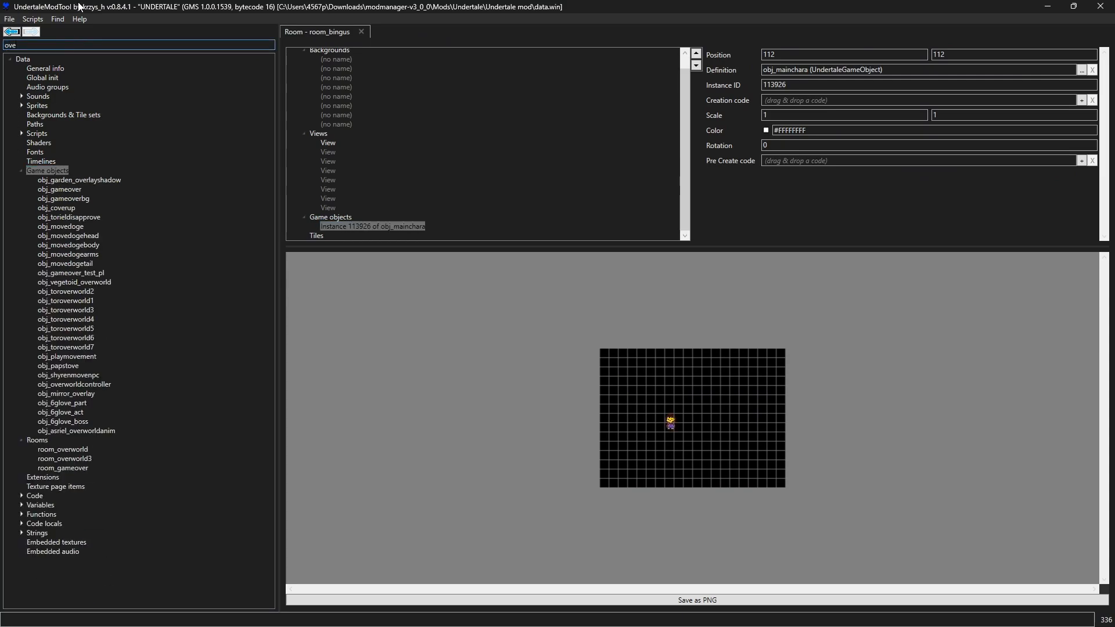
pyautogui.write('rw')
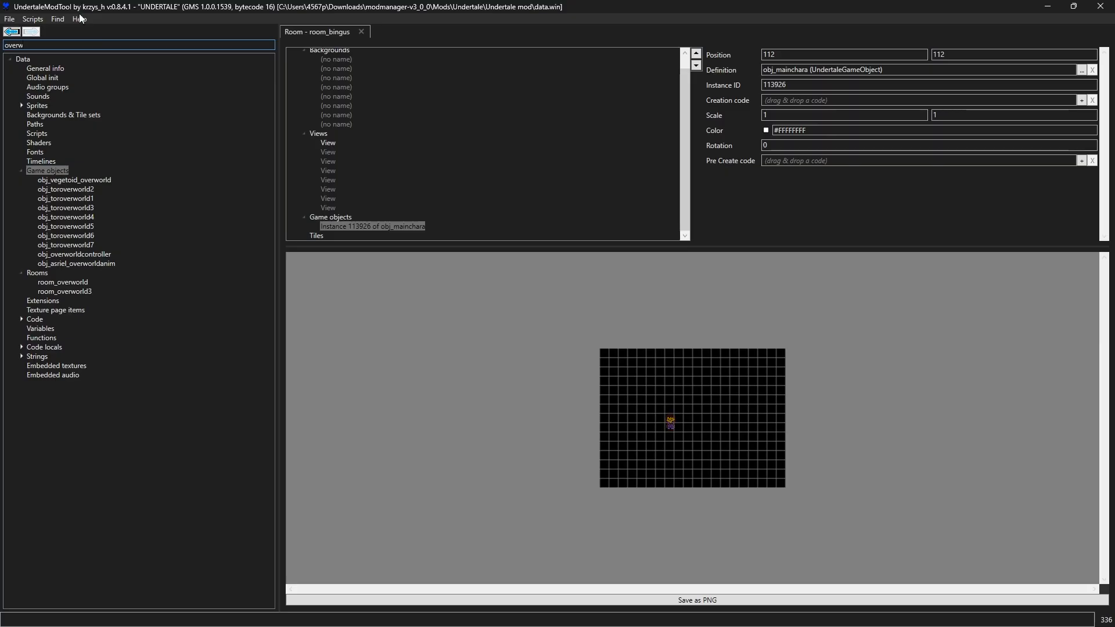
pyautogui.click(69, 254)
pyautogui.moveTo(204, 281); pyautogui.dragTo(608, 356)
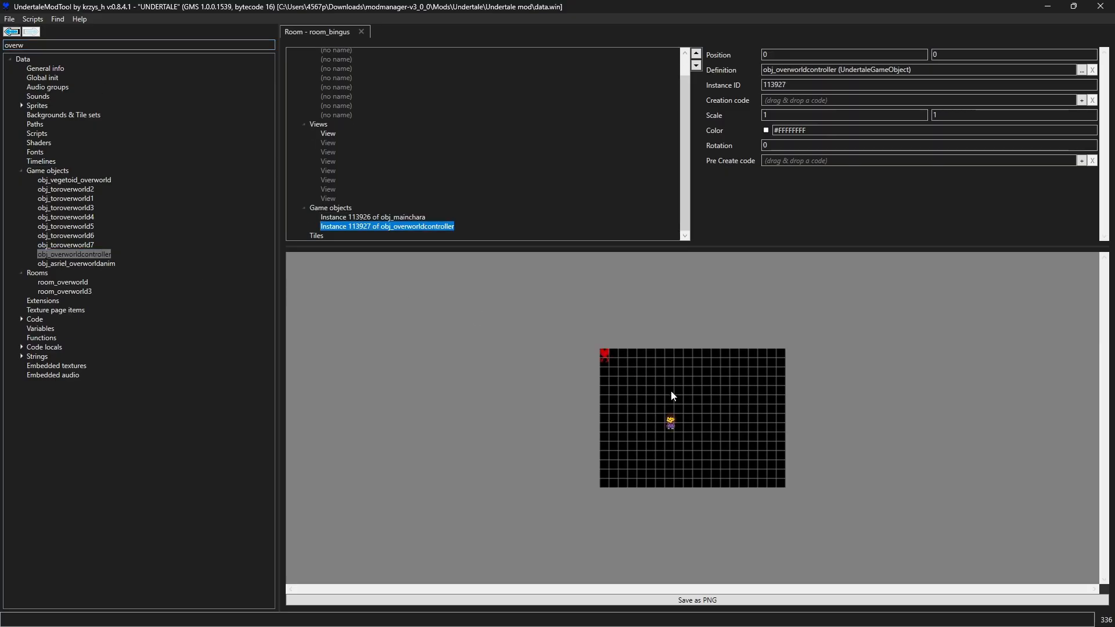
# Move the obj_mainchara instance to position 16, 128 and clear the resource filter
pyautogui.moveTo(671, 429); pyautogui.dragTo(614, 436)
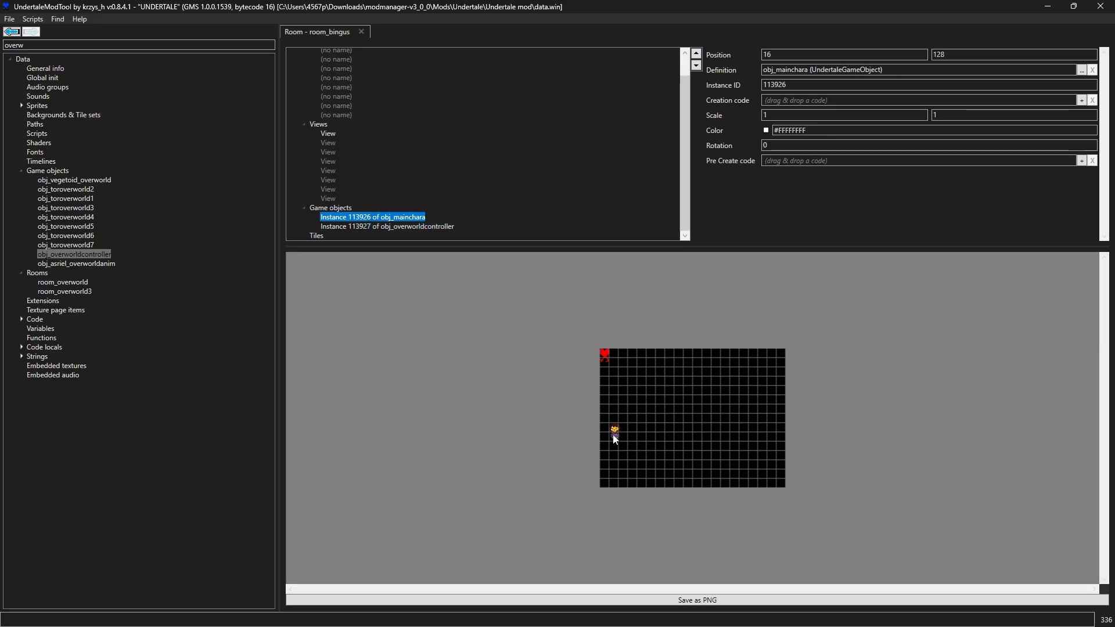
pyautogui.click(353, 361)
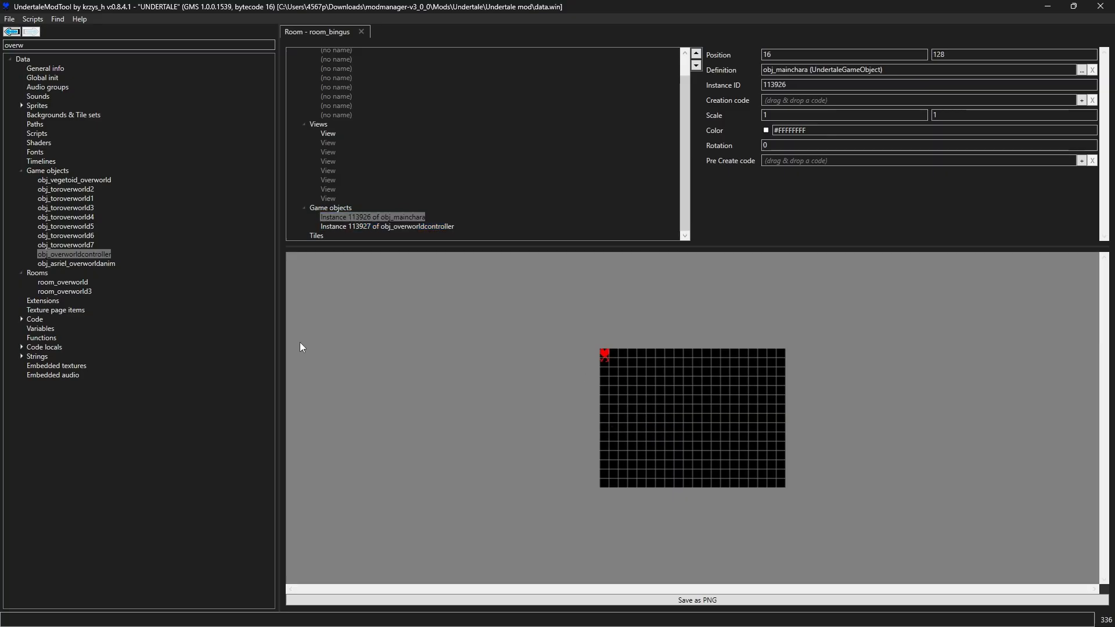
pyautogui.click(21, 170)
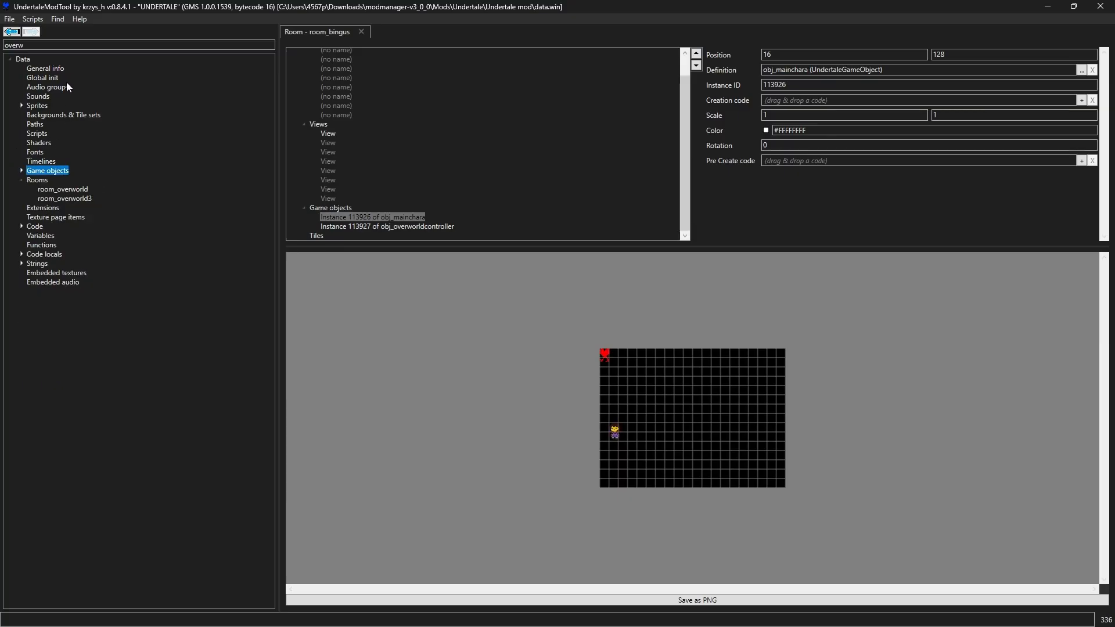
pyautogui.moveTo(46, 44); pyautogui.dragTo(3, 47)
pyautogui.press('BackSpace')
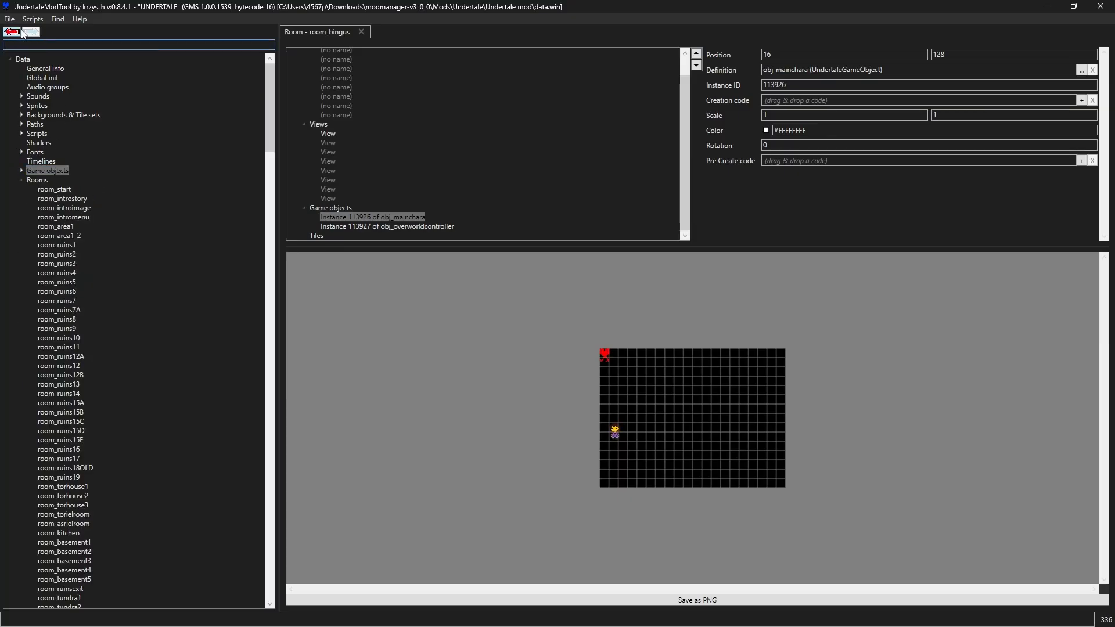
# Run the ImportGraphics.csx script on the Backgrounds folder inside Documents > Importing folder
pyautogui.click(32, 19)
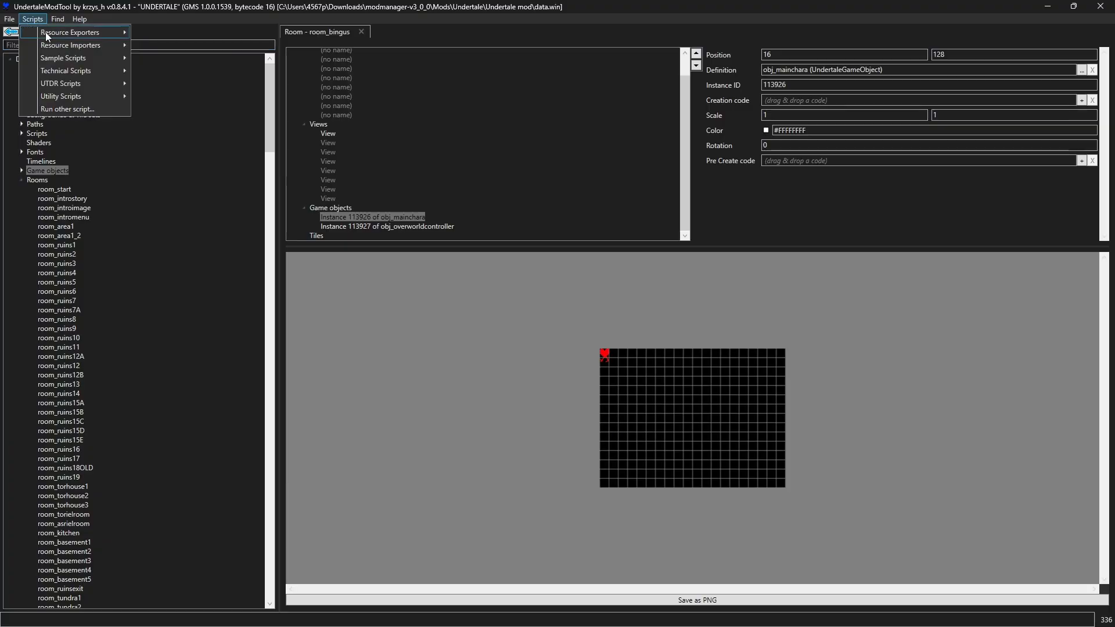
pyautogui.moveTo(65, 46)
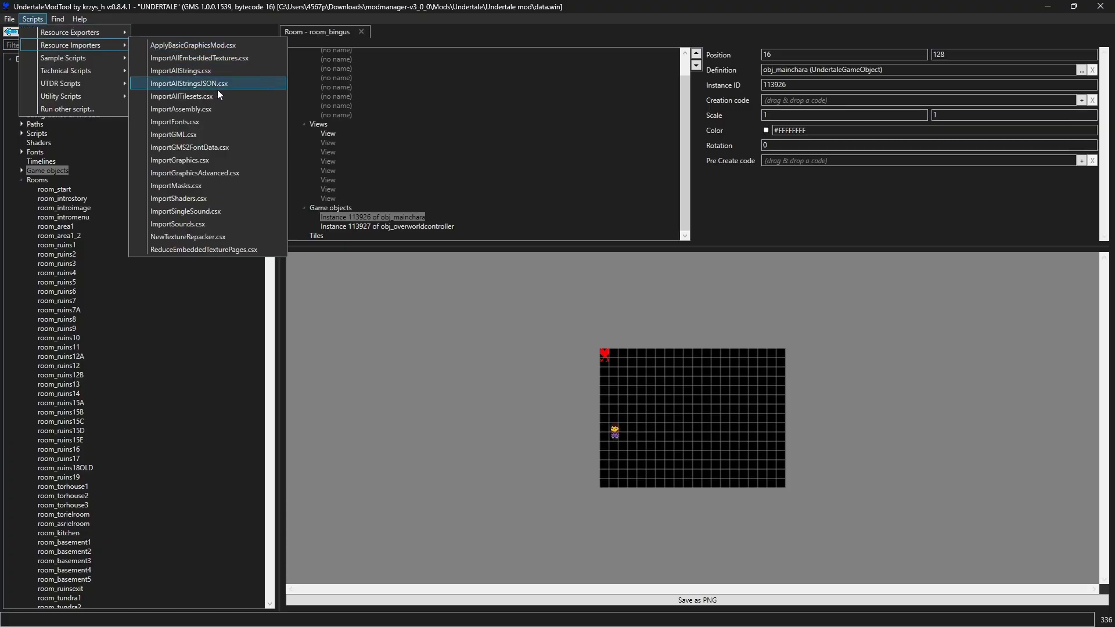
pyautogui.click(225, 158)
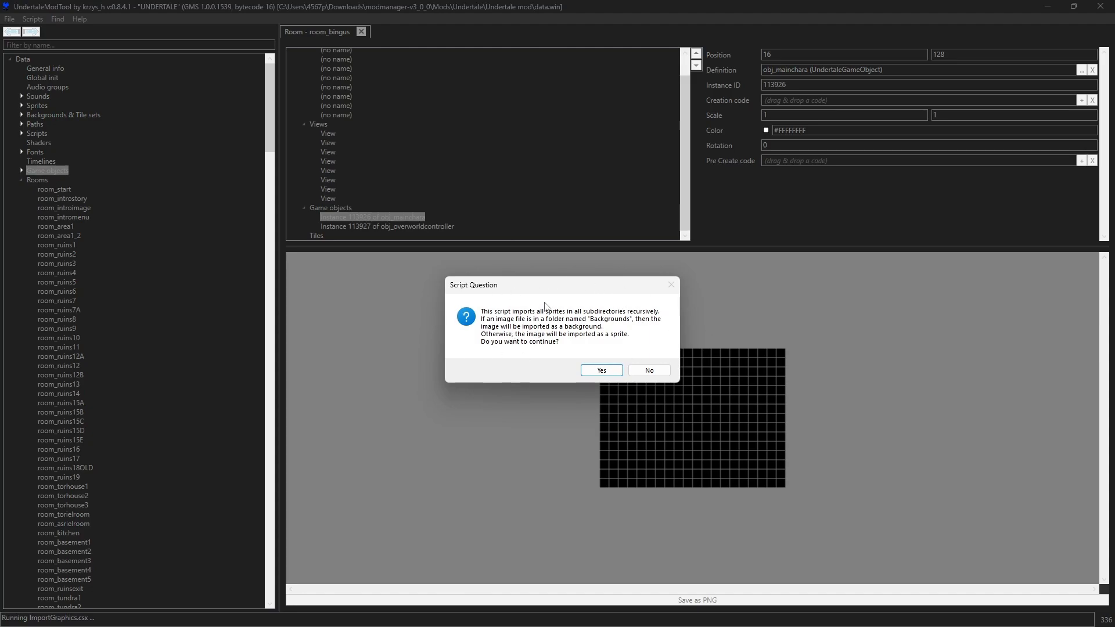
pyautogui.click(602, 370)
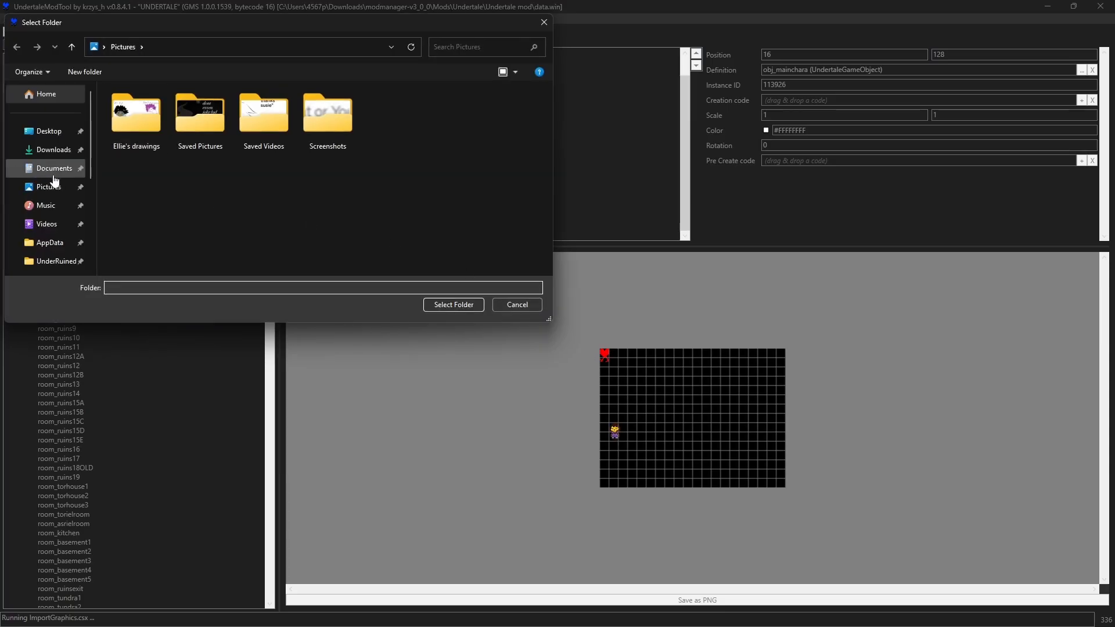
pyautogui.click(53, 172)
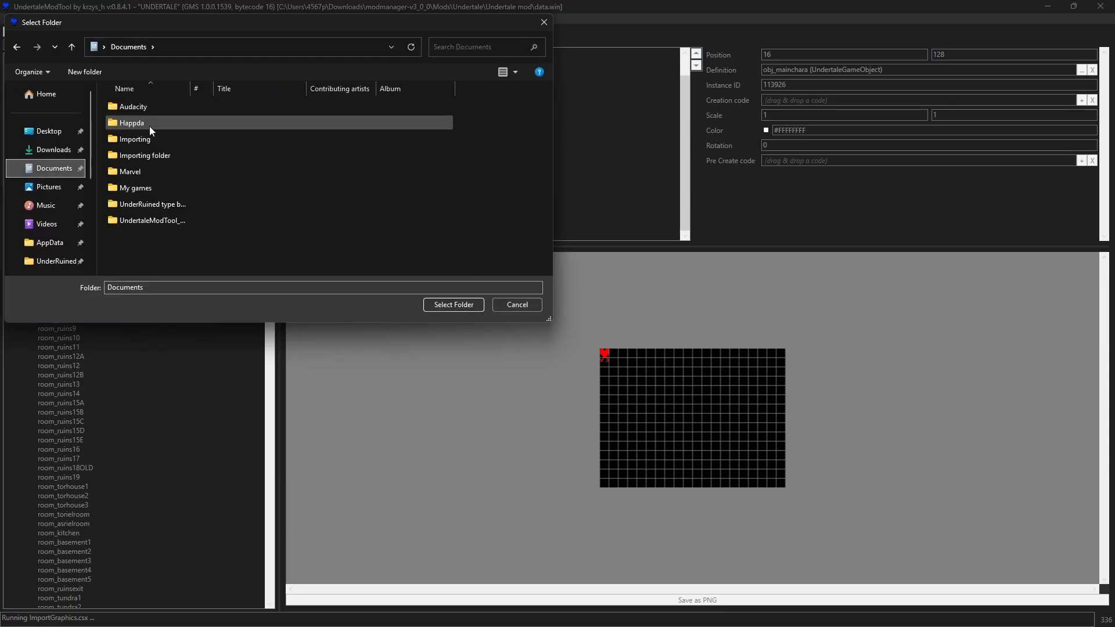
pyautogui.doubleClick(158, 155)
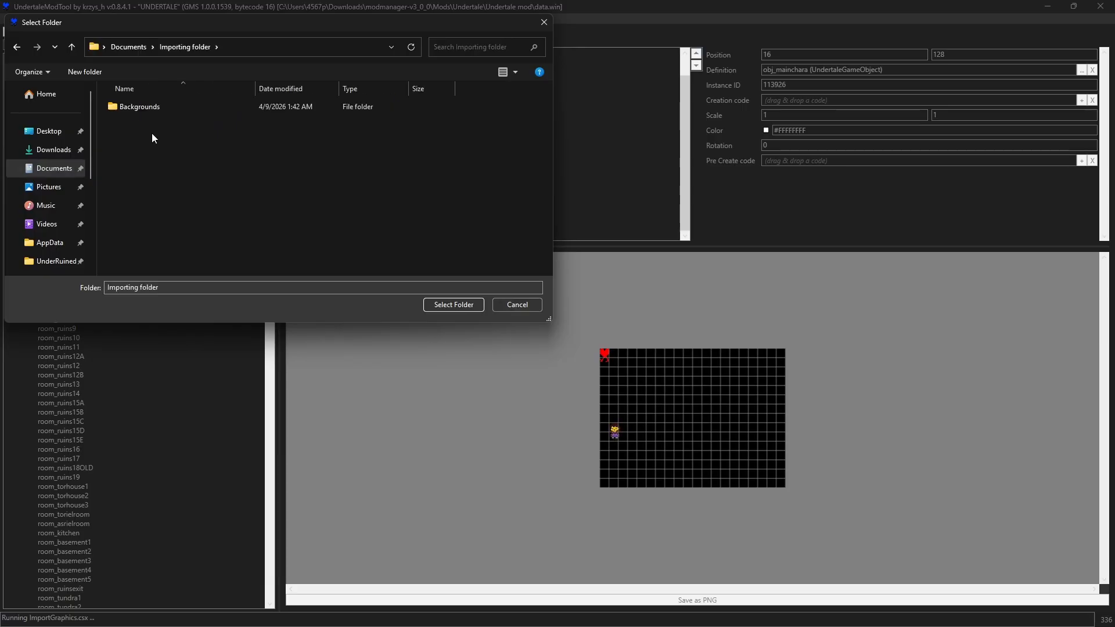
pyautogui.click(148, 110)
pyautogui.click(452, 305)
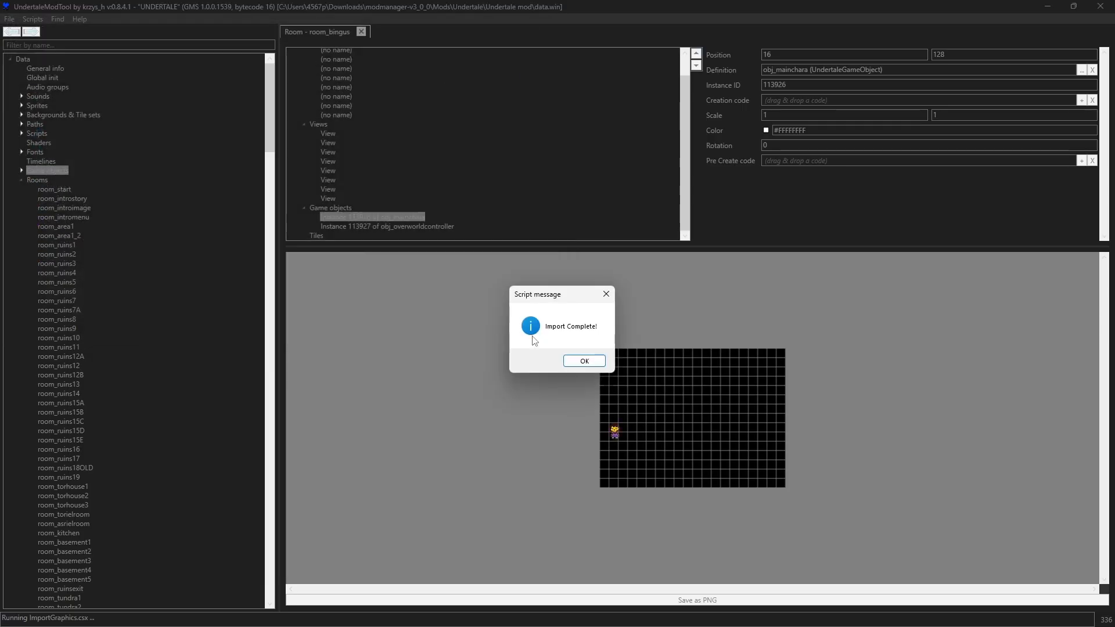
pyautogui.click(579, 360)
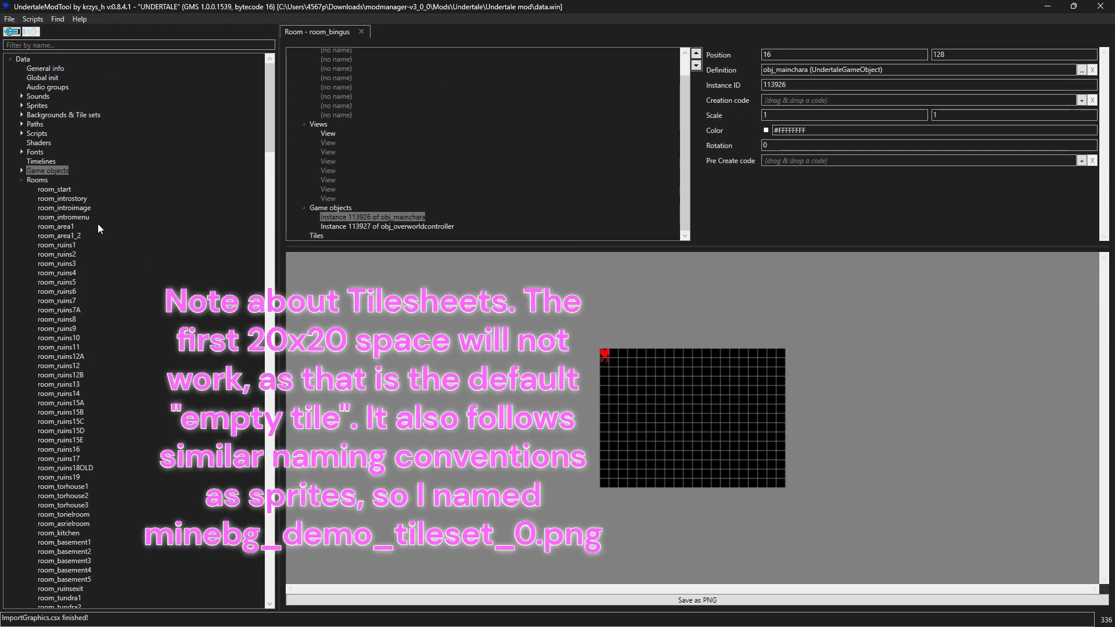
# Filter the resources for "demo" and locate bg_demo_tileset_0 among the backgrounds and tile sets
pyautogui.click(96, 44)
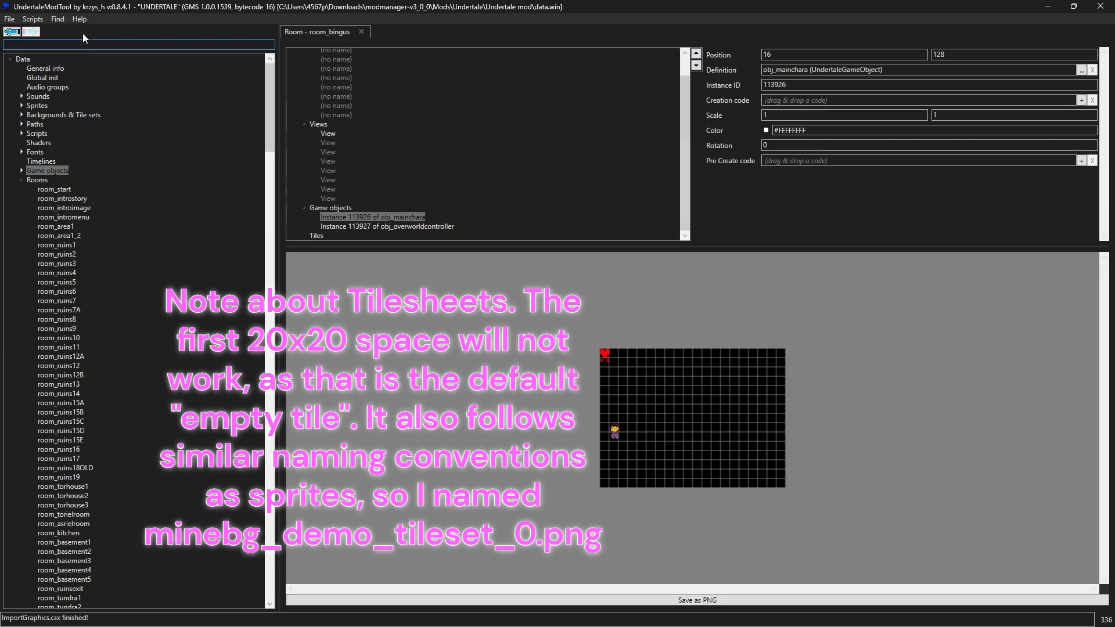
pyautogui.write('demo')
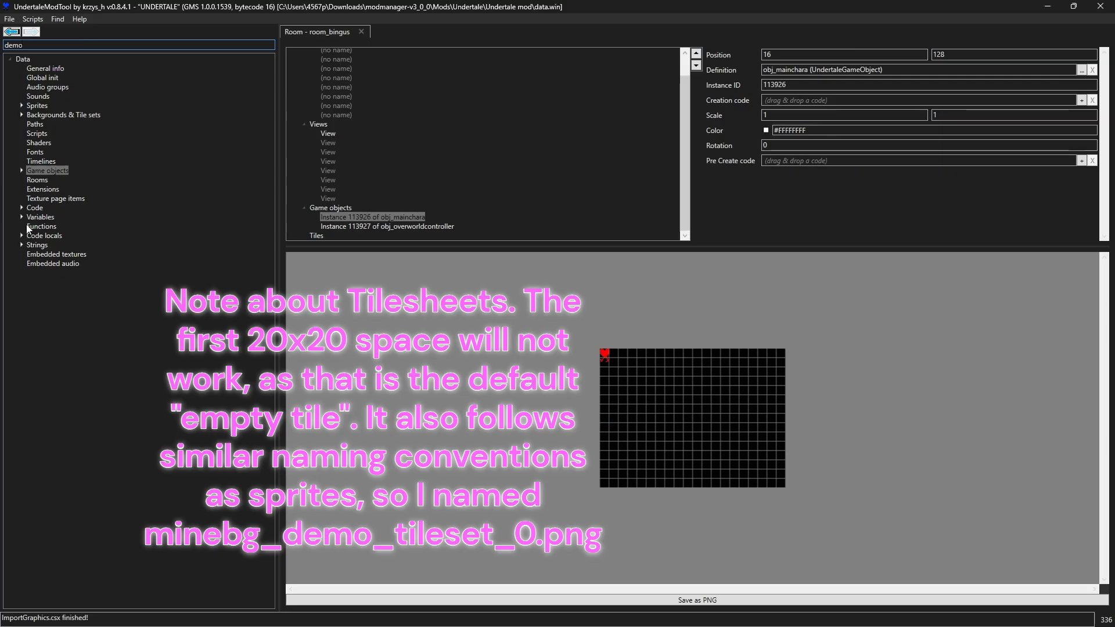
pyautogui.click(22, 218)
pyautogui.click(20, 219)
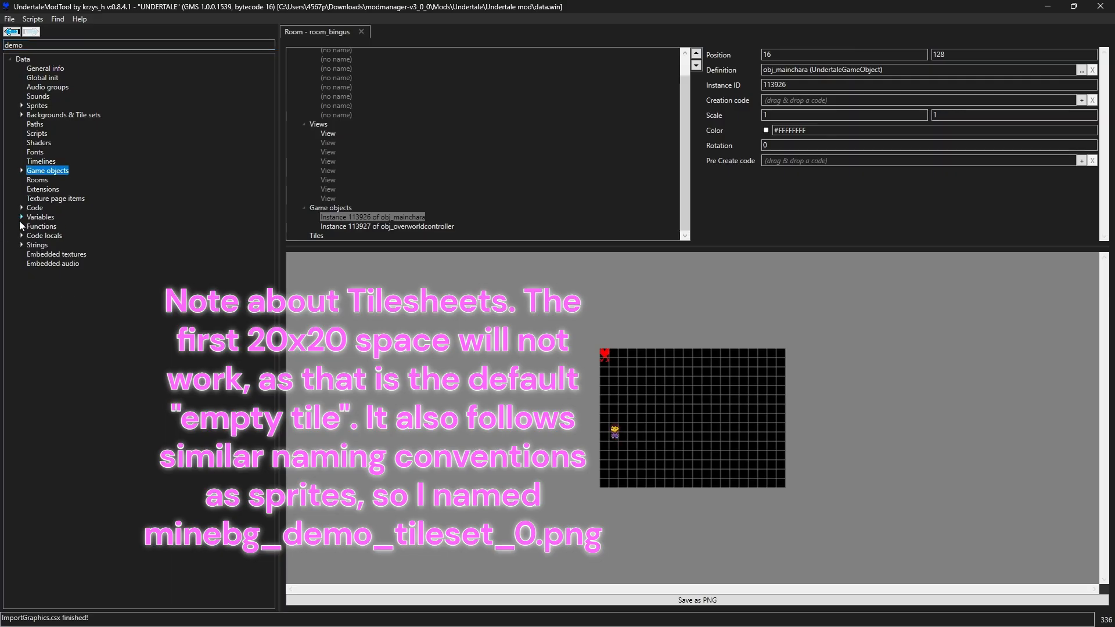
pyautogui.click(19, 115)
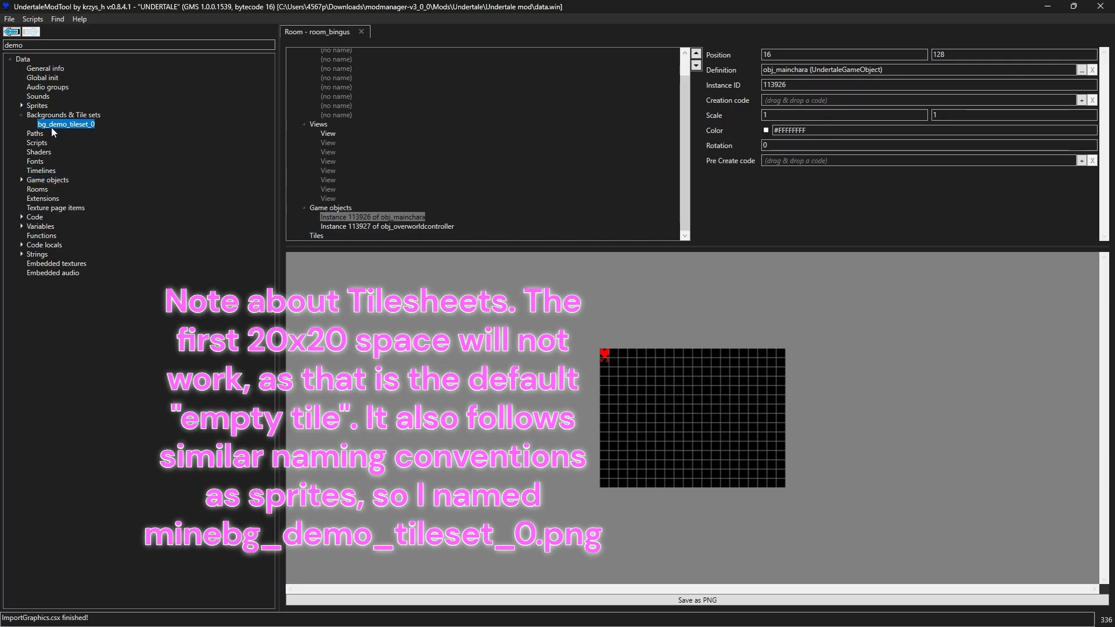
# Add a new tile to room_bingus and set bg_demo_tileset_0 as its definition
pyautogui.click(317, 236)
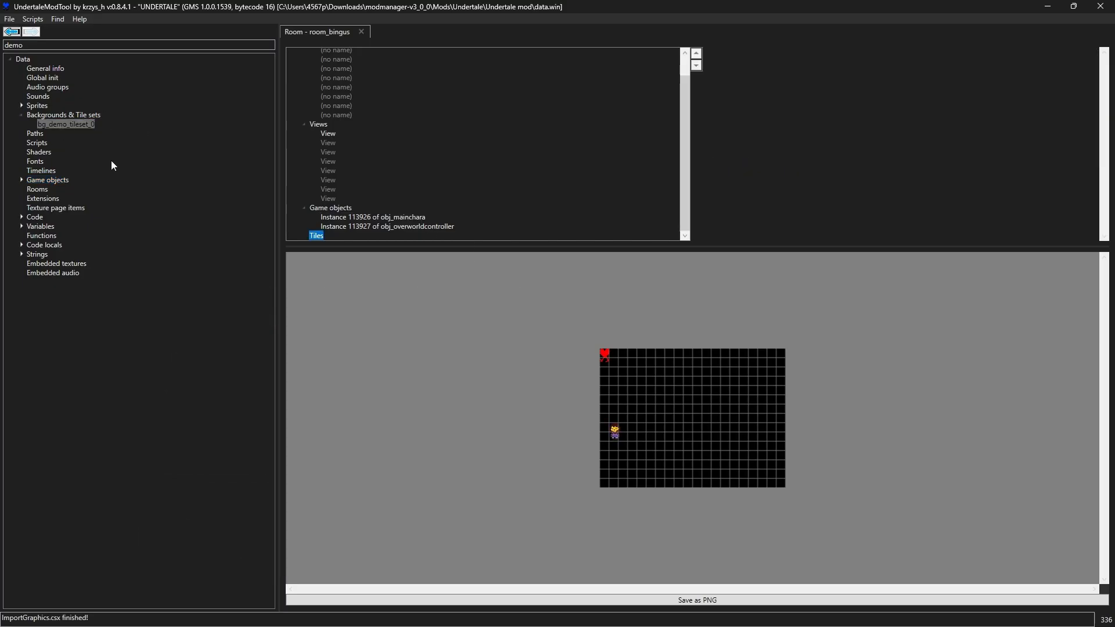
pyautogui.rightClick(317, 236)
pyautogui.click(332, 241)
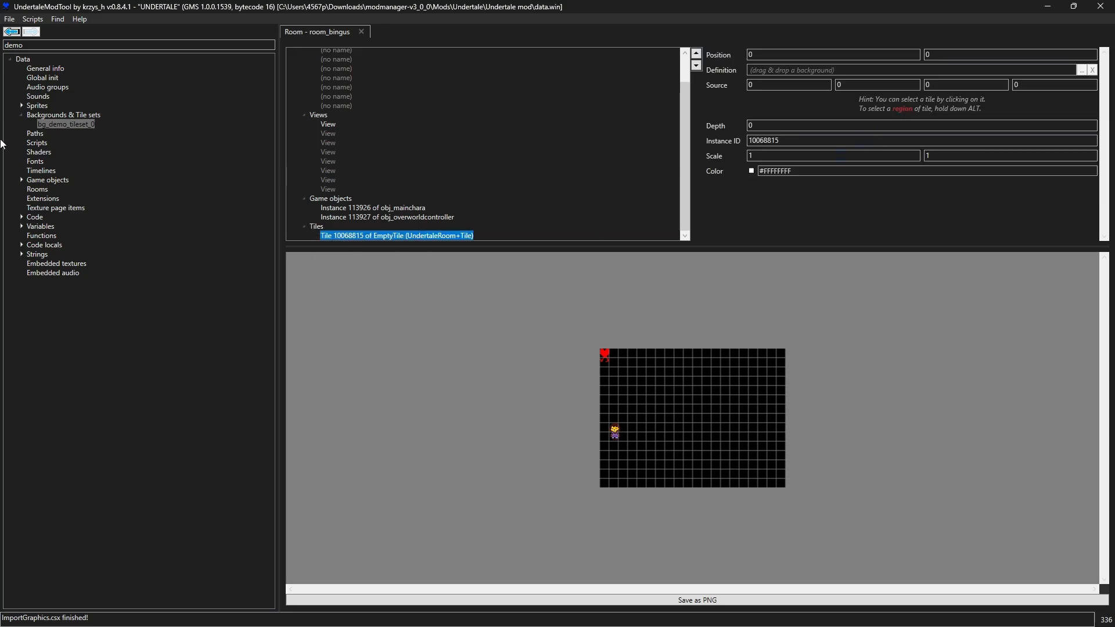
pyautogui.moveTo(68, 125); pyautogui.dragTo(843, 68)
# Set the new tile's depth to 1000000
pyautogui.scroll(-2, 830, 133)
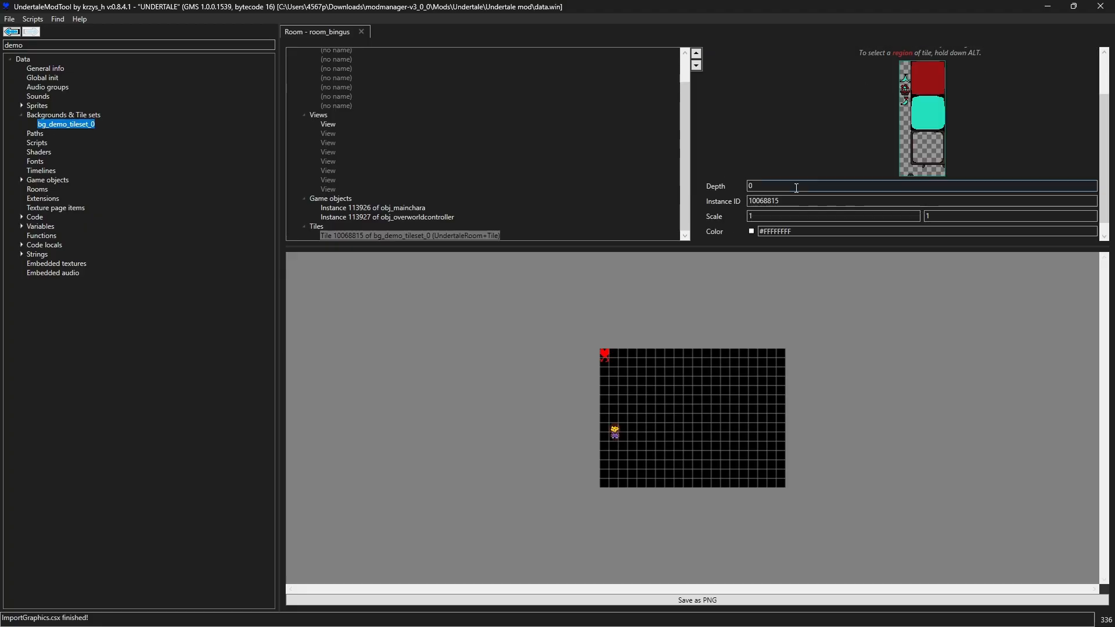
pyautogui.click(781, 174)
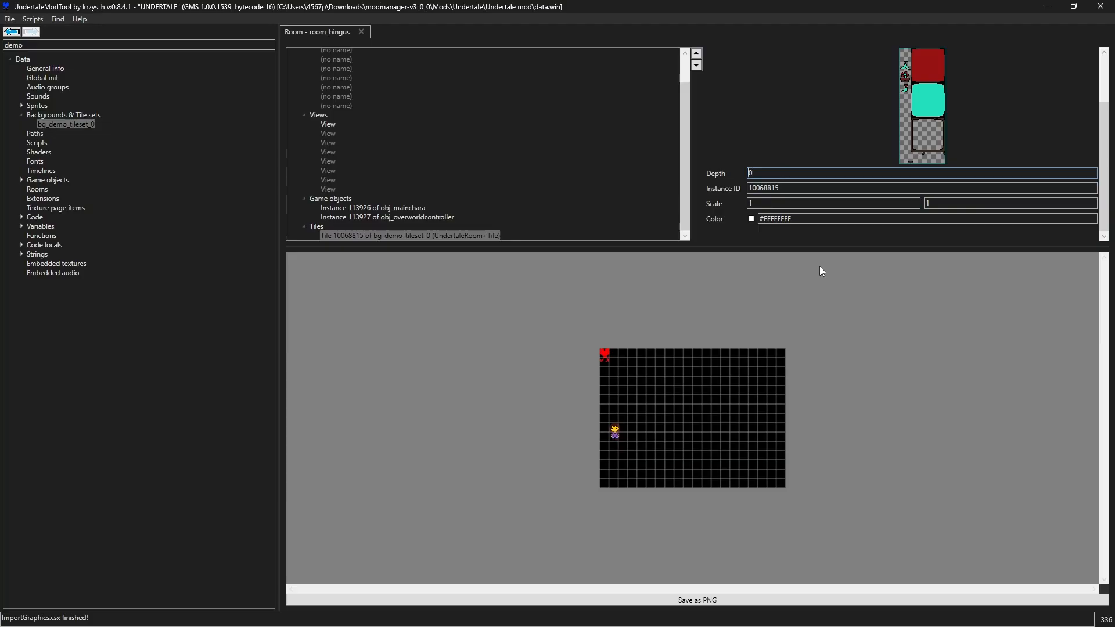
pyautogui.write('100000')
pyautogui.press('Left')
pyautogui.press('Left')
pyautogui.press('Left')
pyautogui.press('Left')
pyautogui.press('Left')
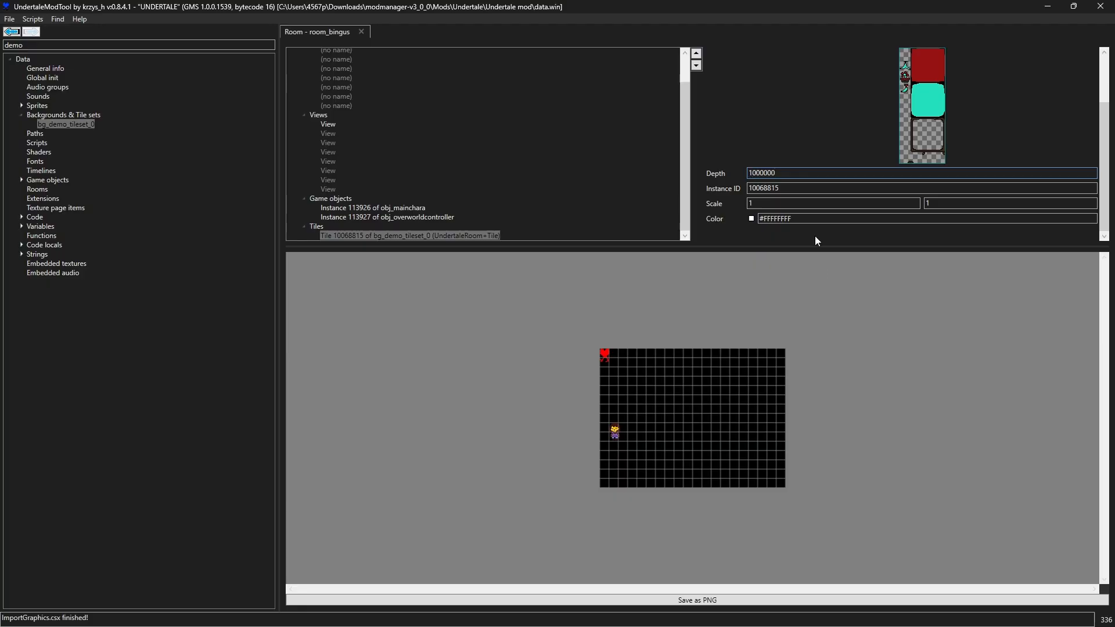
# Pick the tileset's first 16 by 16 cell at 0, 0 as the tile's source
pyautogui.scroll(3, 839, 229)
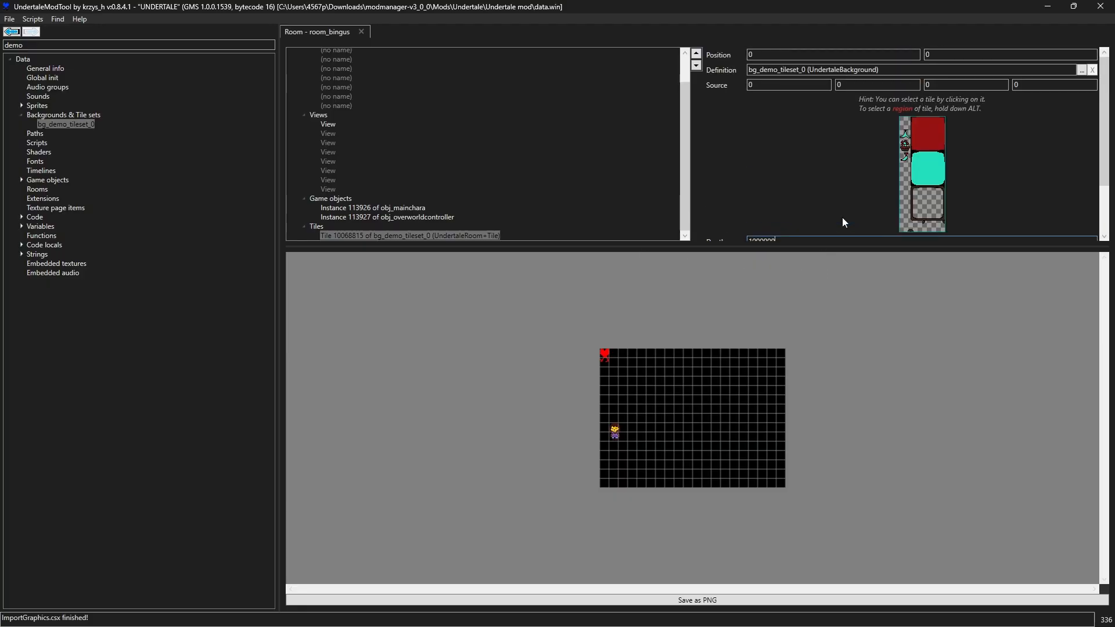
pyautogui.click(902, 123)
pyautogui.moveTo(953, 84); pyautogui.dragTo(922, 86)
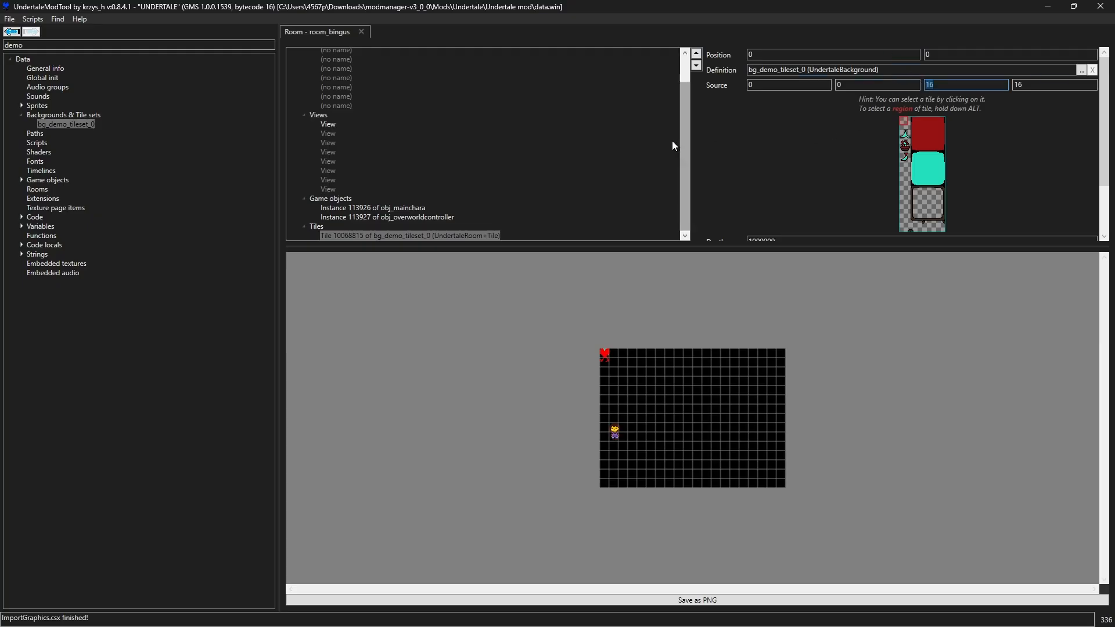
# Set room_bingus's grid width and grid height to 20
pyautogui.scroll(1, 323, 116)
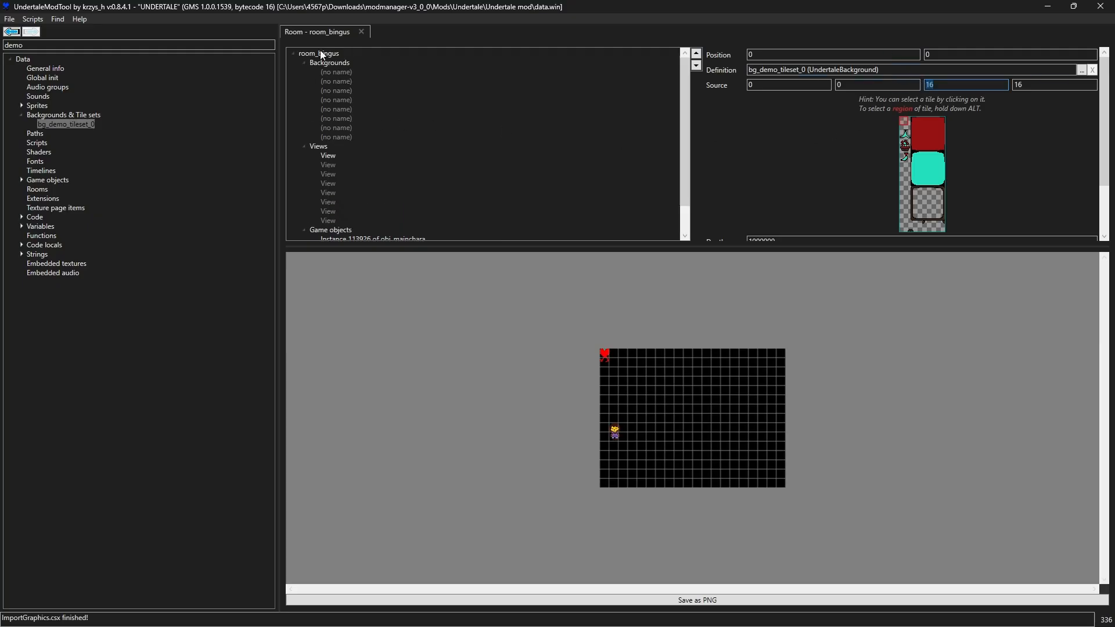
pyautogui.click(322, 53)
pyautogui.scroll(-2, 825, 218)
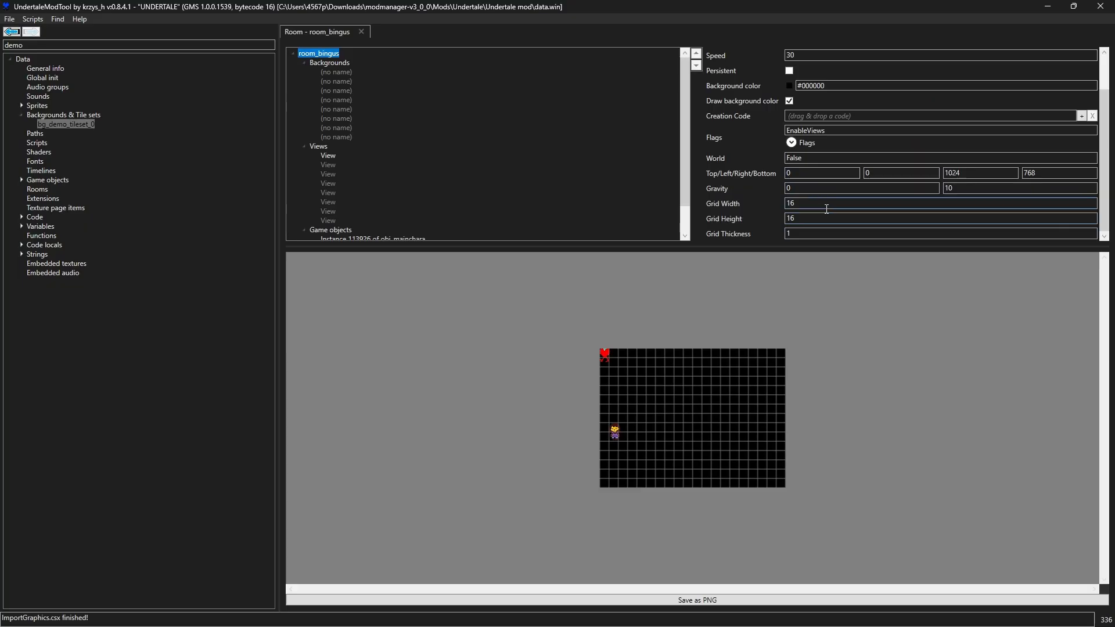
pyautogui.doubleClick(827, 206)
pyautogui.write('20')
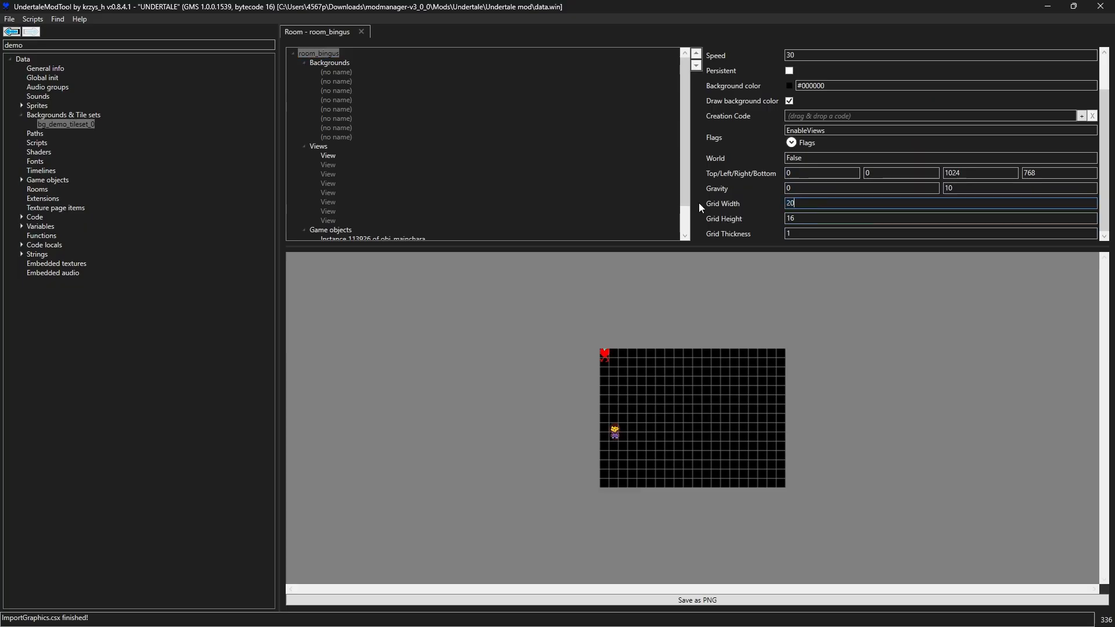
pyautogui.press('Tab')
pyautogui.write('20')
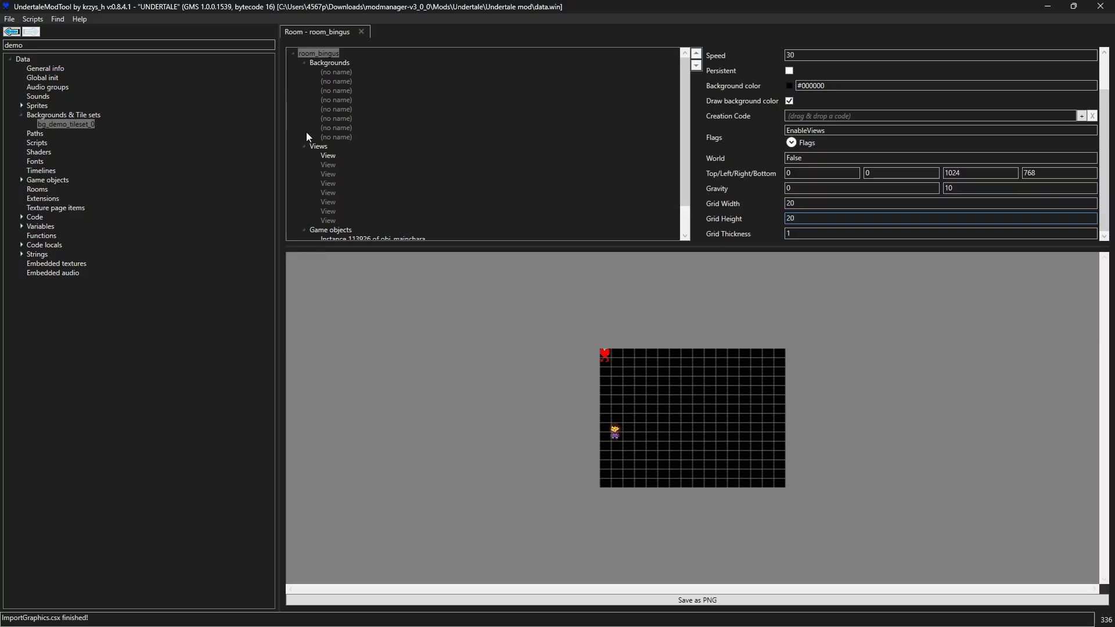
# Set the tile's source to the 20 by 20 cell at 20, 0 of bg_demo_tileset_0
pyautogui.scroll(-1, 307, 134)
pyautogui.click(358, 236)
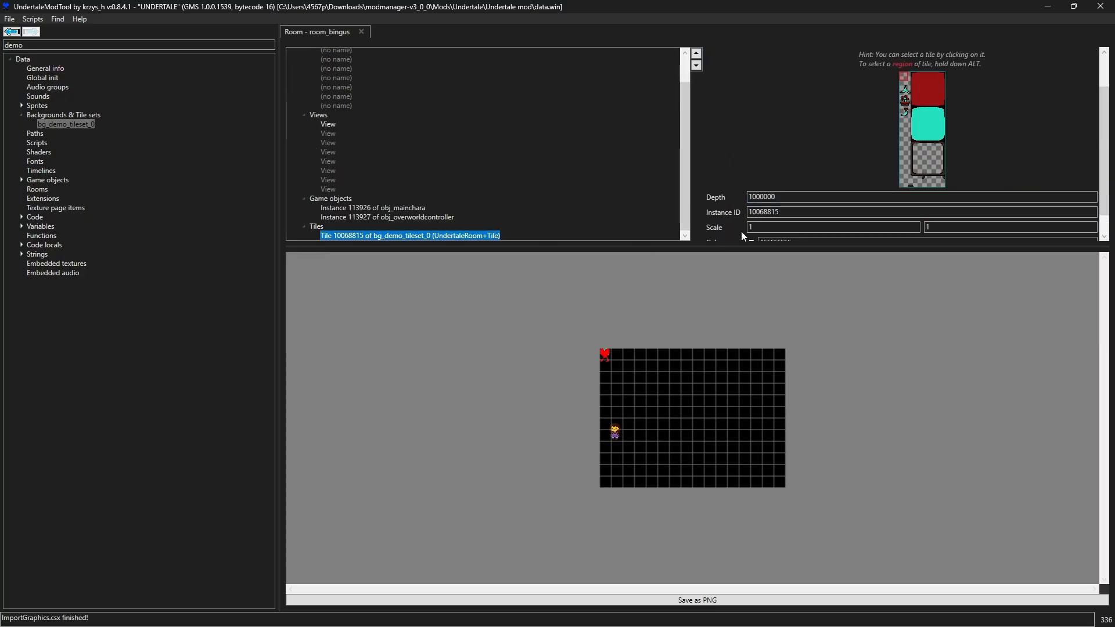
pyautogui.scroll(-1, 744, 237)
pyautogui.scroll(3, 900, 133)
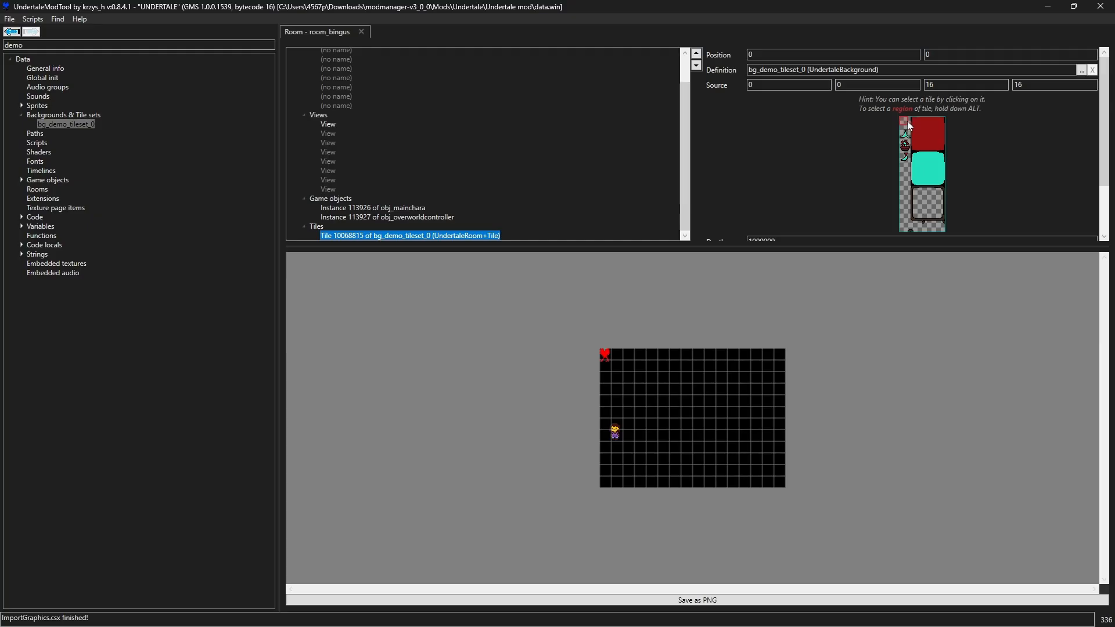
pyautogui.click(913, 127)
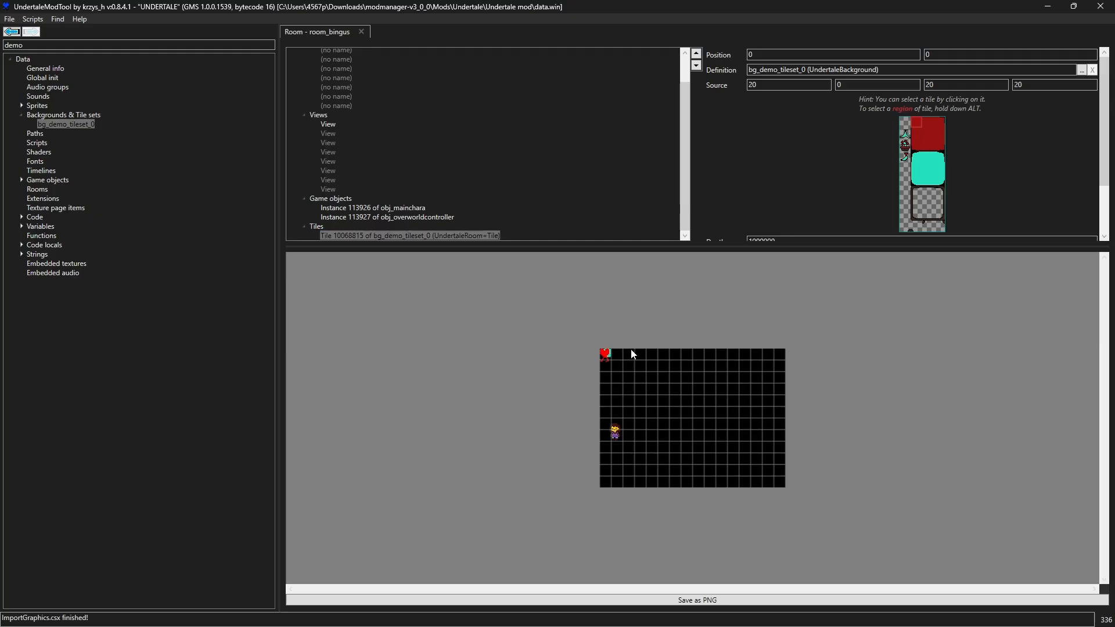
# Delete the bg_ruinseasynam3 tile from the room
pyautogui.click(611, 359)
pyautogui.moveTo(619, 364); pyautogui.dragTo(632, 397)
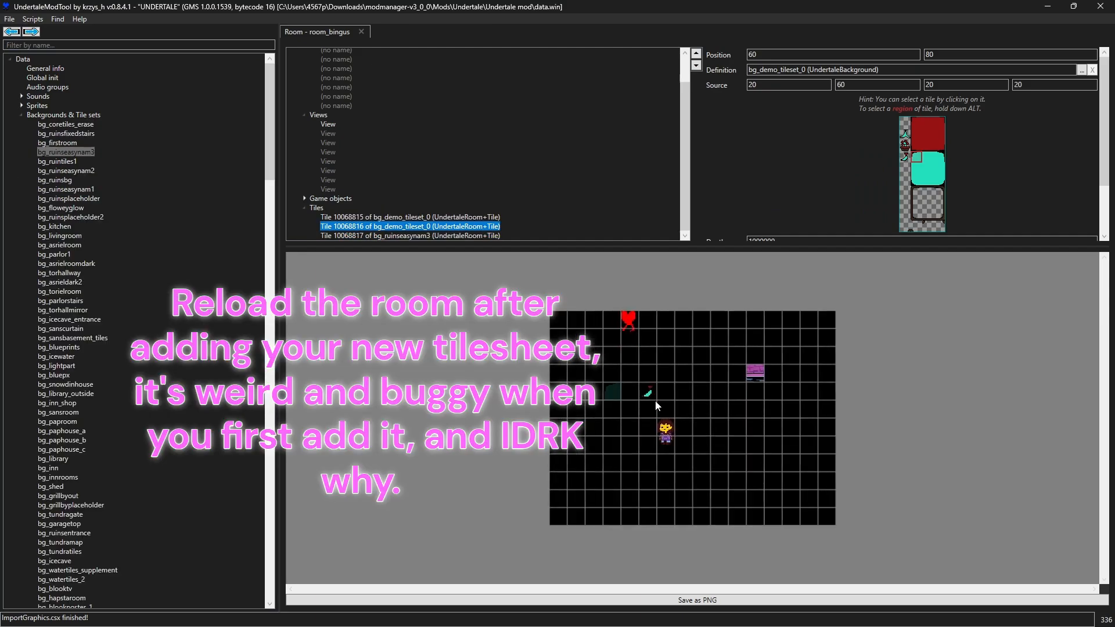
pyautogui.scroll(3, 655, 401)
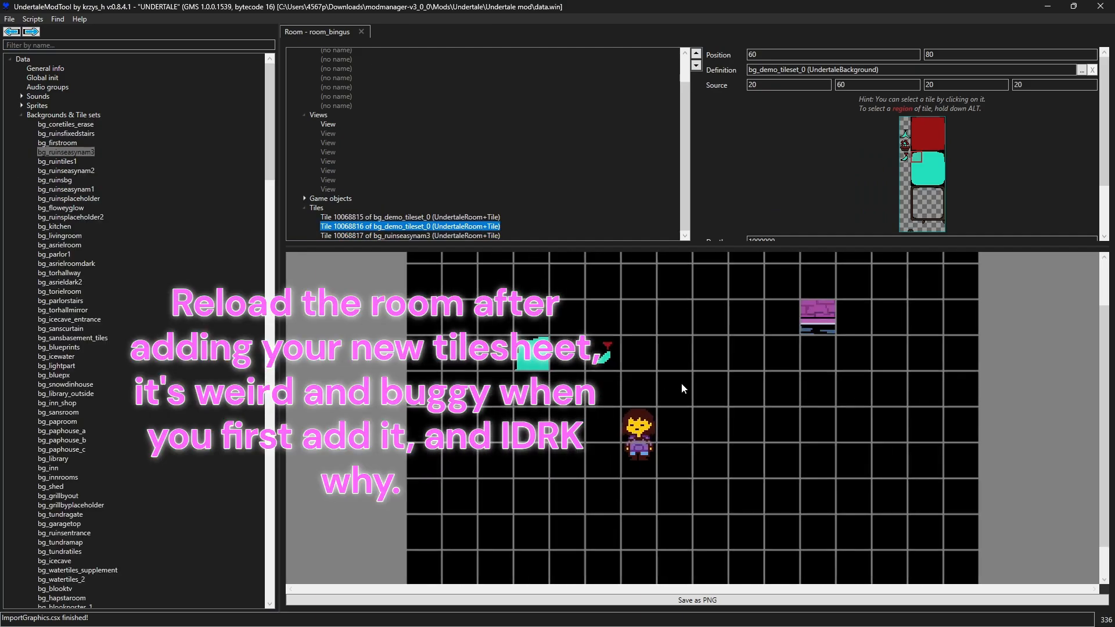
pyautogui.click(605, 356)
pyautogui.click(819, 320)
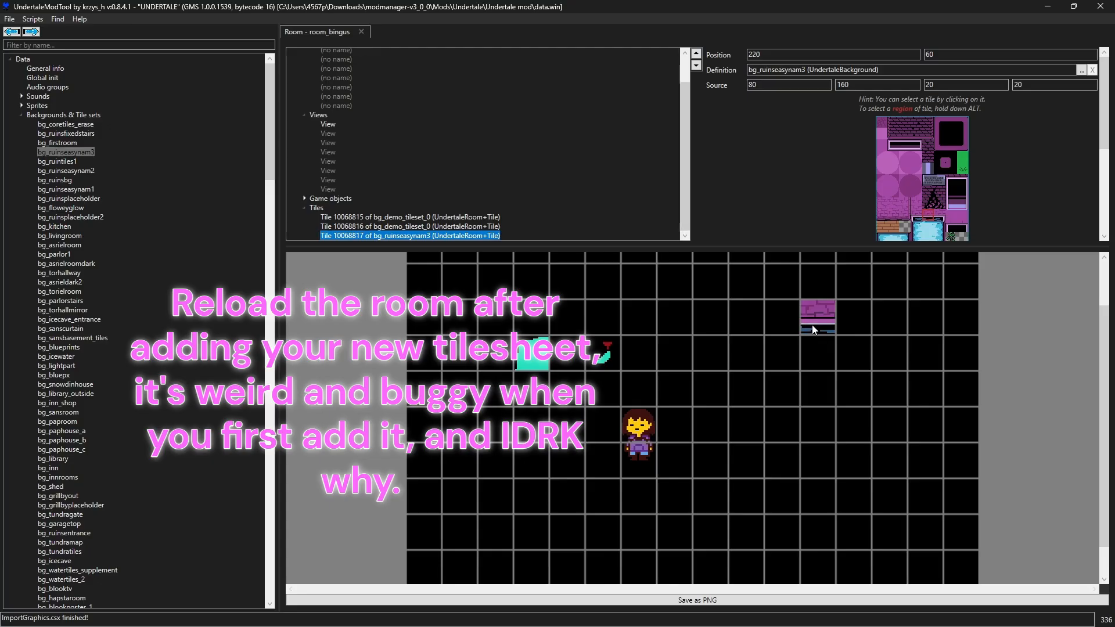
pyautogui.rightClick(434, 236)
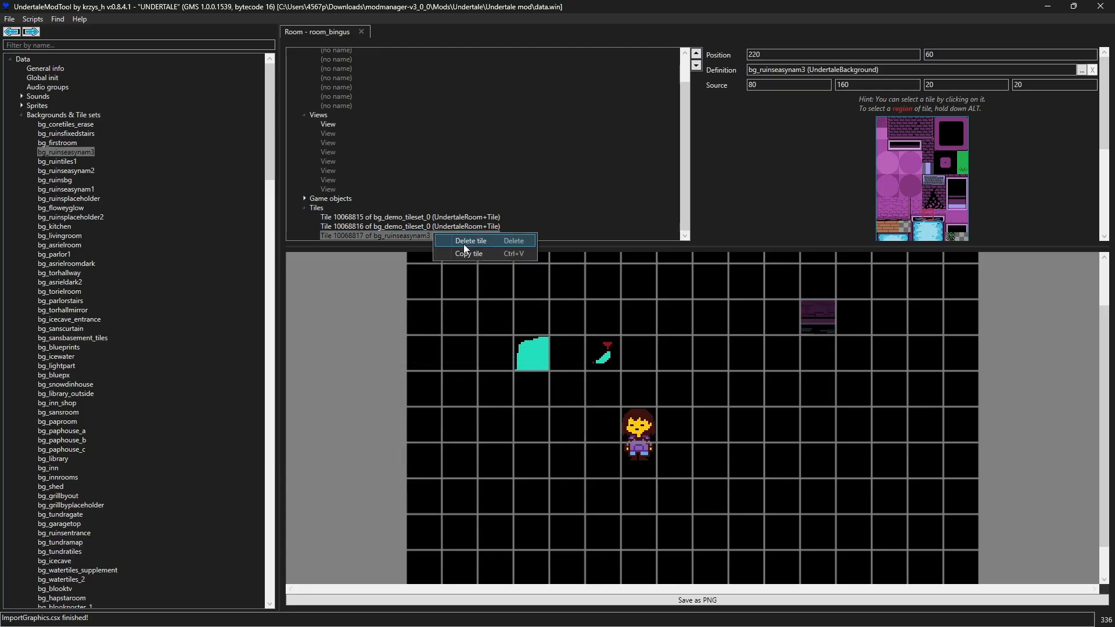
pyautogui.click(458, 249)
pyautogui.click(487, 238)
# Delete the bg_demo_tileset_0 tile at 100, 80 from the room
pyautogui.scroll(2, 565, 368)
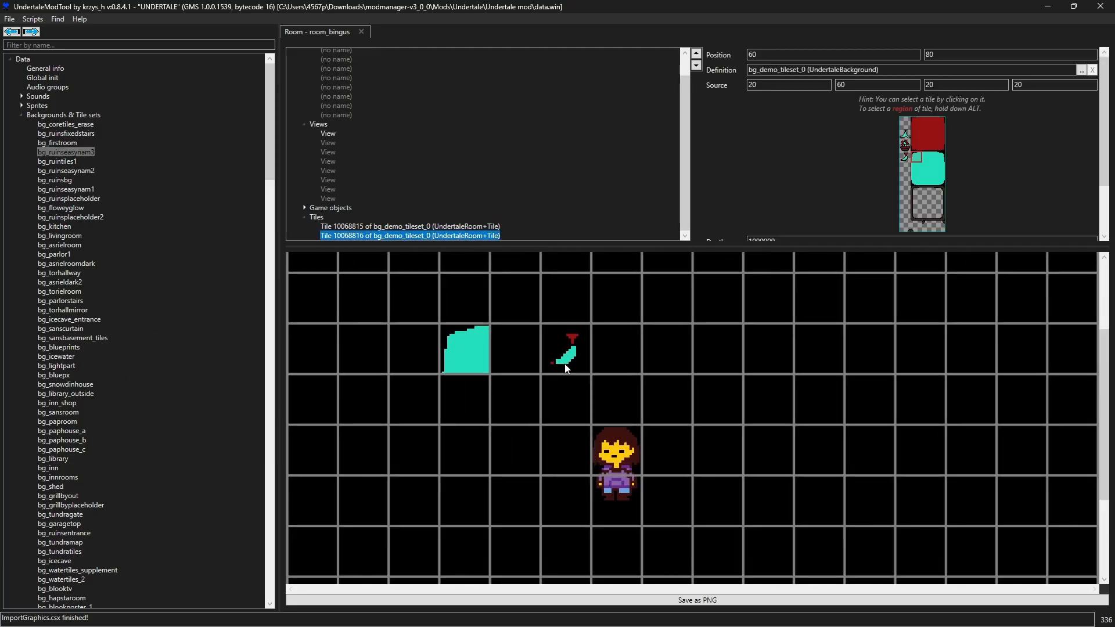
pyautogui.scroll(-2, 565, 370)
pyautogui.click(565, 441)
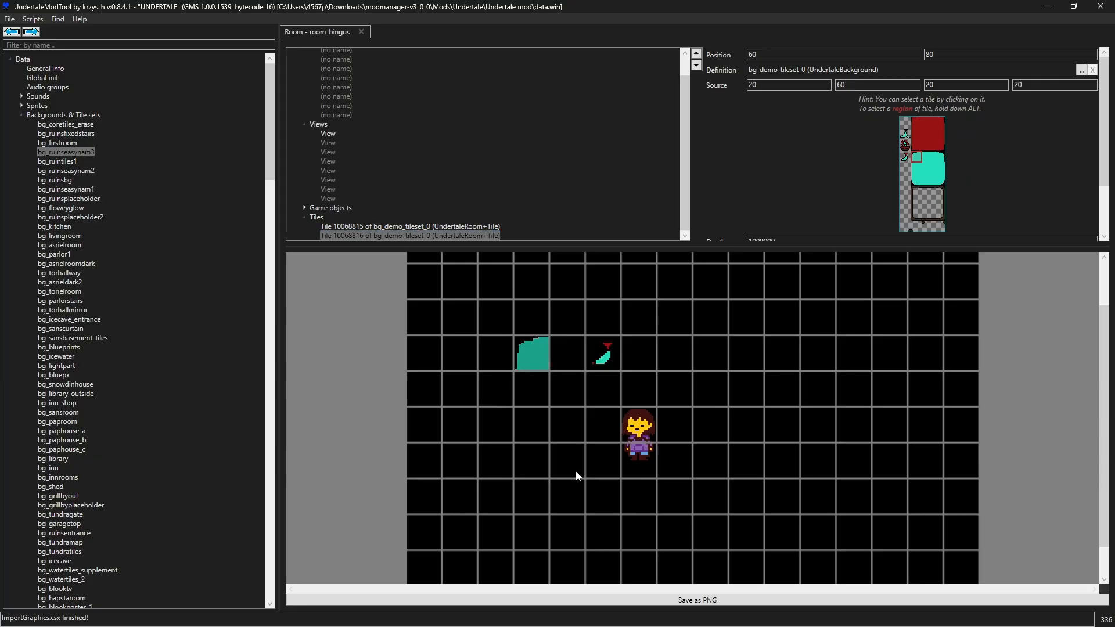
pyautogui.moveTo(578, 450); pyautogui.dragTo(581, 503)
pyautogui.click(602, 441)
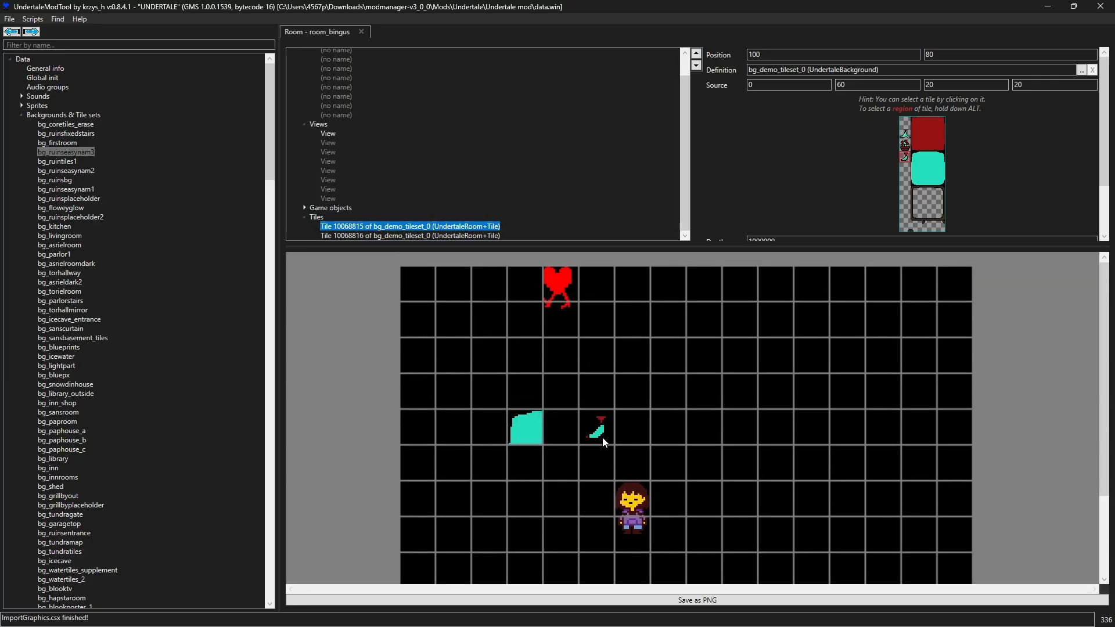
pyautogui.moveTo(602, 438); pyautogui.dragTo(528, 428)
pyautogui.rightClick(403, 225)
pyautogui.click(438, 235)
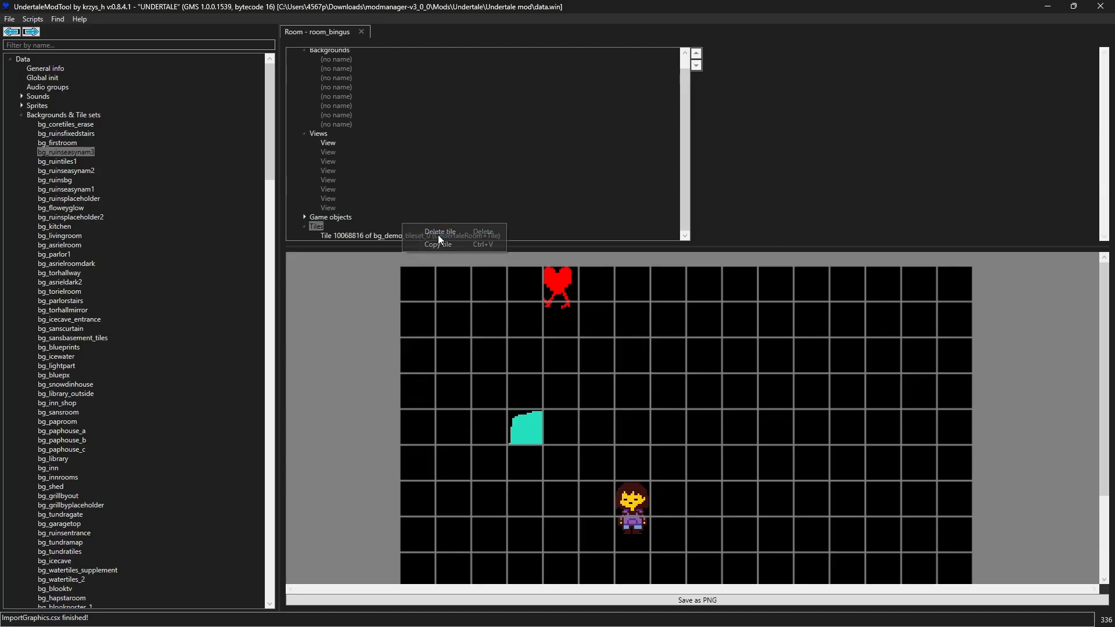
# Move the remaining teal corner tile to 80, 120
pyautogui.click(521, 414)
pyautogui.scroll(-3, 541, 415)
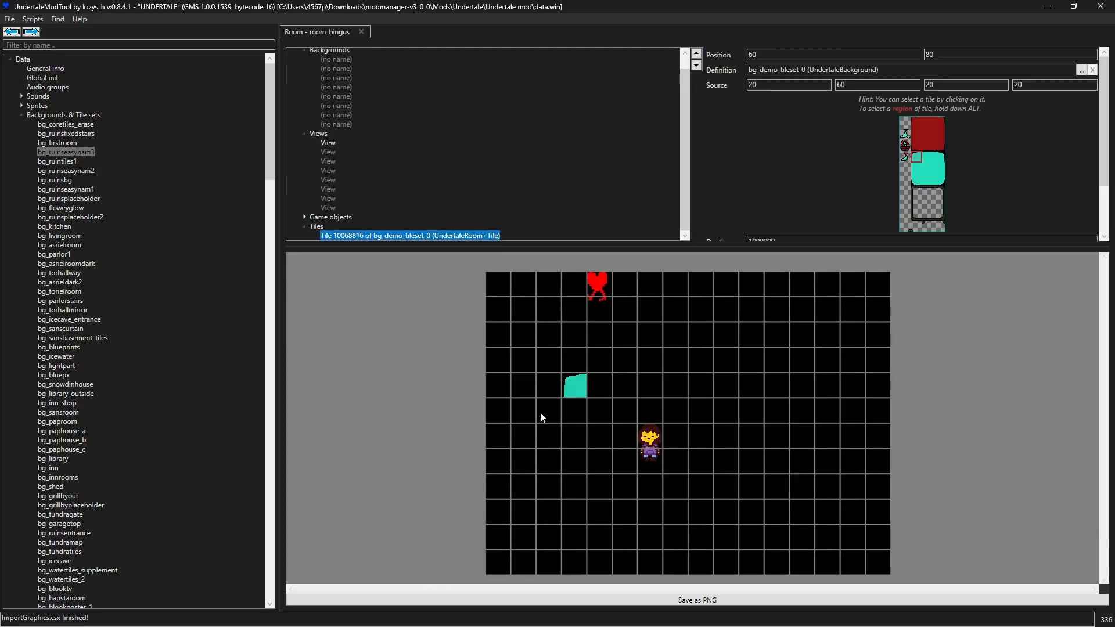
pyautogui.moveTo(579, 400); pyautogui.dragTo(525, 402)
pyautogui.scroll(-1, 614, 500)
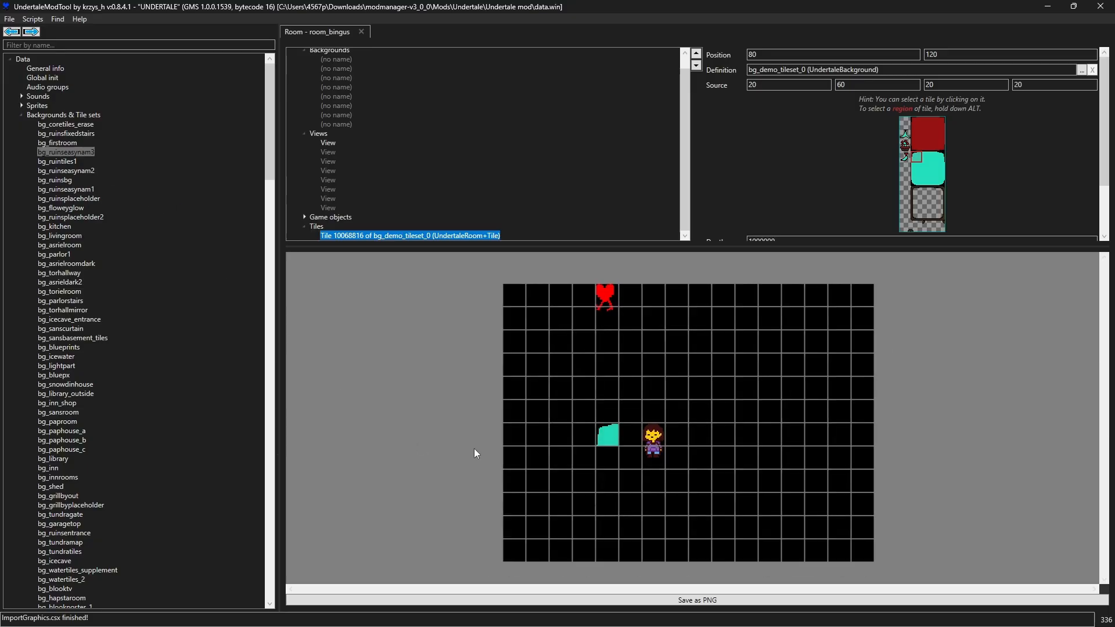
# Move the main character just outside the left edge of the room
pyautogui.scroll(1, 718, 506)
pyautogui.moveTo(718, 506); pyautogui.dragTo(722, 402)
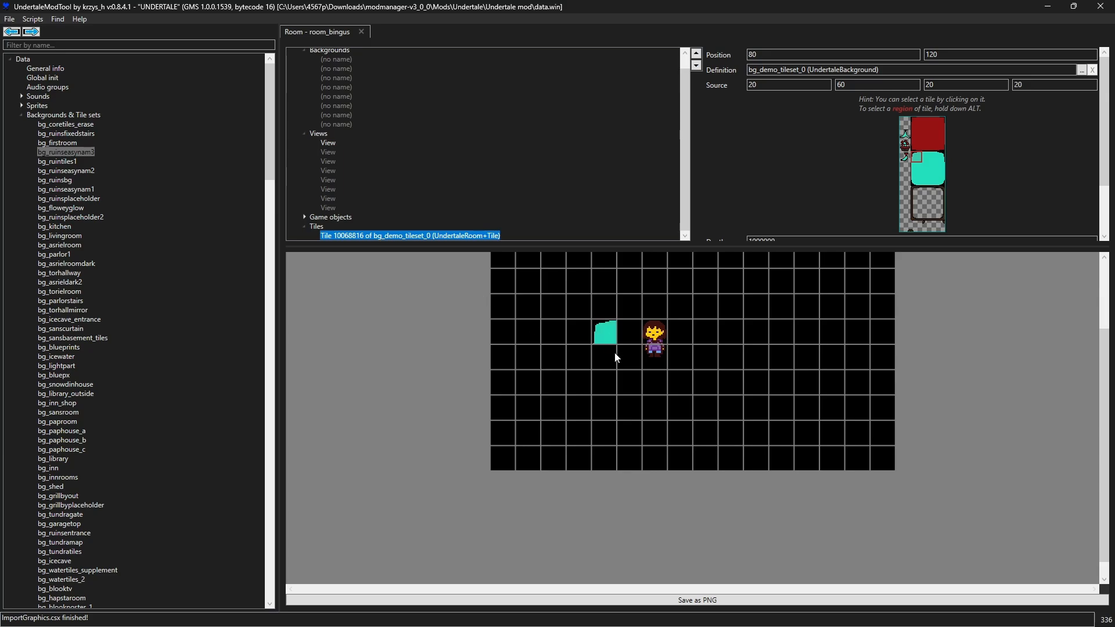
pyautogui.moveTo(647, 354); pyautogui.dragTo(441, 362)
# Move the teal corner tile to 140, 220 and set its source to the red 20 by 20 cell at 40, 20
pyautogui.click(618, 335)
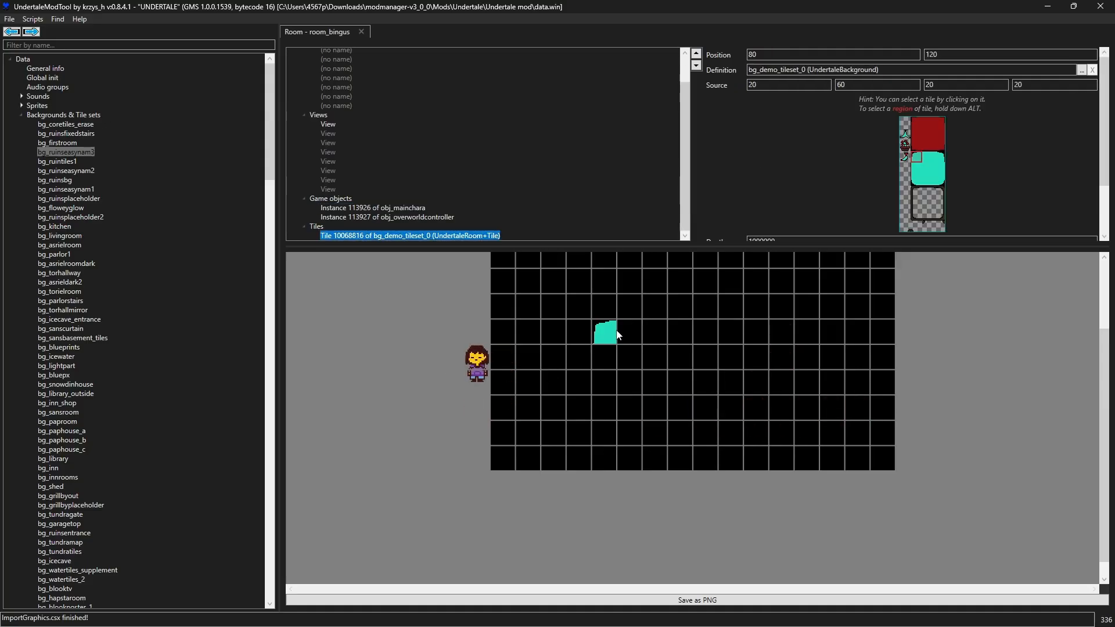
pyautogui.moveTo(664, 380); pyautogui.dragTo(658, 429)
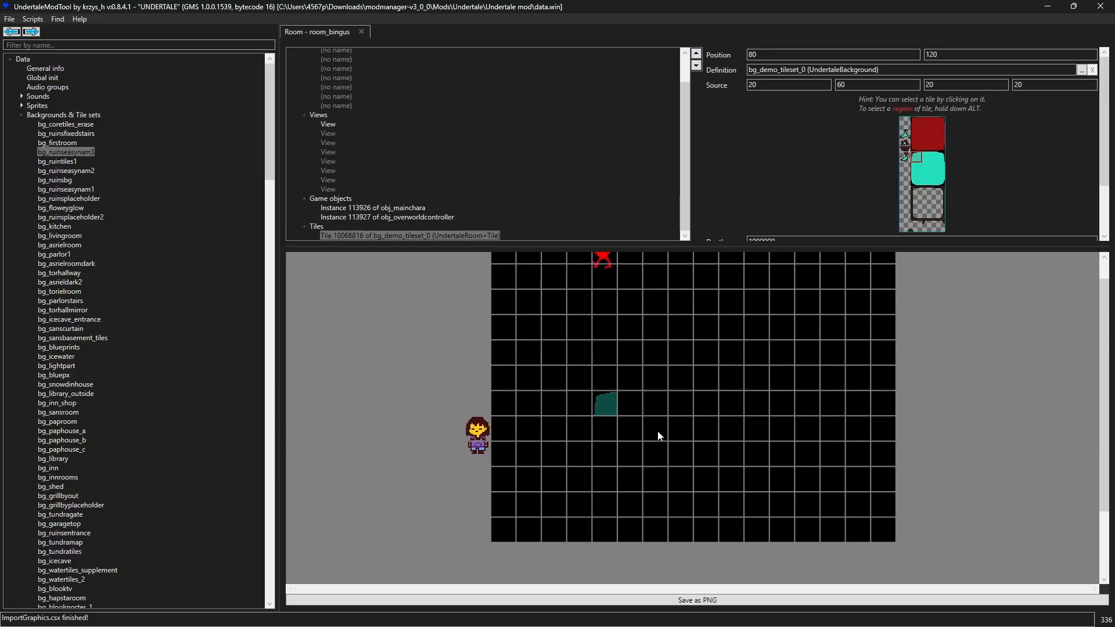
pyautogui.click(606, 400)
pyautogui.moveTo(602, 398); pyautogui.dragTo(669, 531)
pyautogui.click(927, 138)
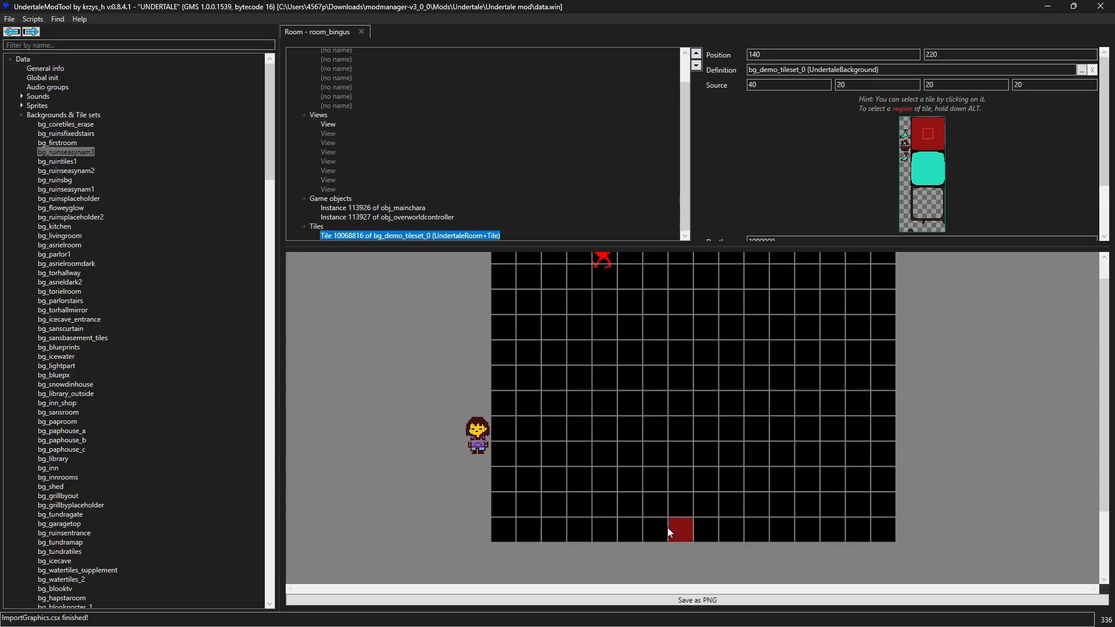
# Fill the floor with copies of the red tile, 13 columns wide from row 40 down, with three-tile exits at the room's bottom and right edges
pyautogui.hotkey('ctrl', 'v')
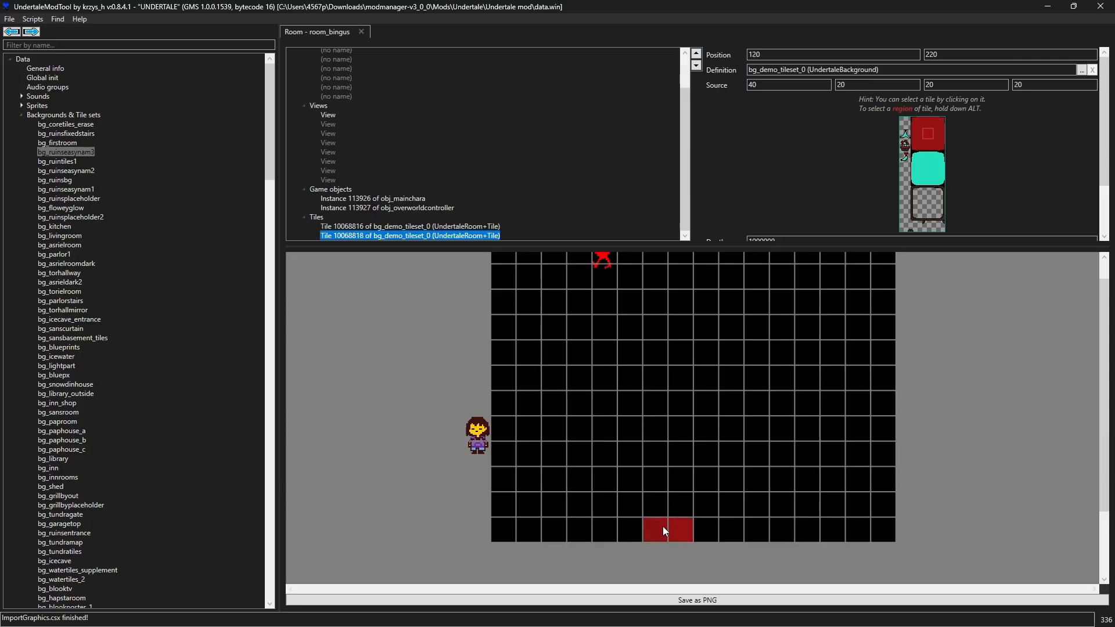
pyautogui.hotkey('ctrl', 'v')
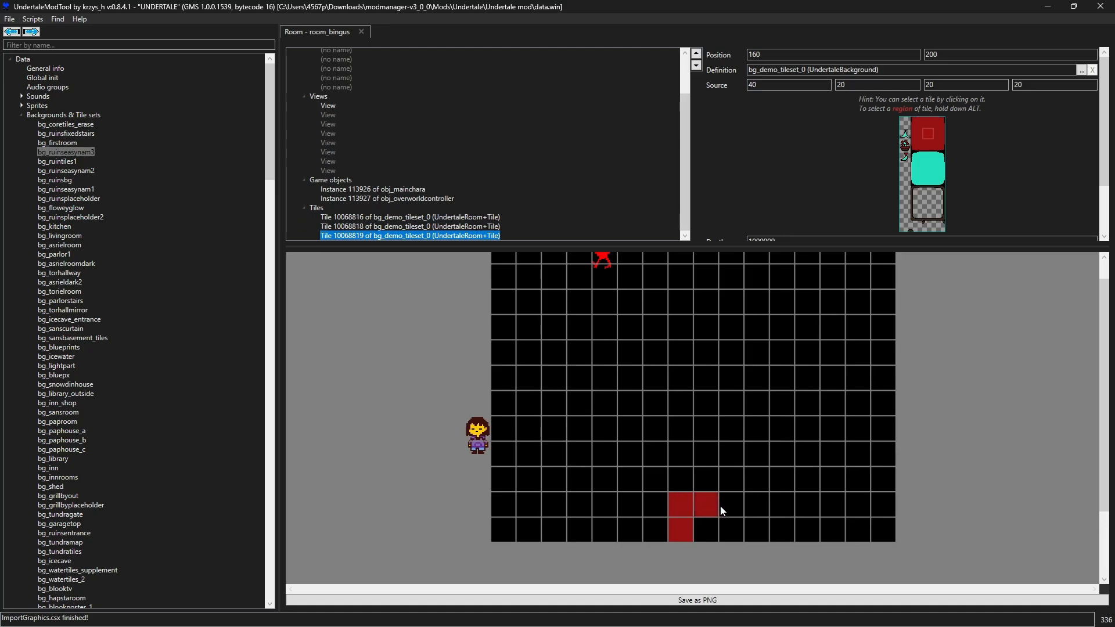
pyautogui.moveTo(722, 484)
pyautogui.mouseDown()
pyautogui.moveTo(809, 505)
pyautogui.moveTo(842, 475)
pyautogui.moveTo(833, 407)
pyautogui.moveTo(566, 403)
pyautogui.mouseUp()
pyautogui.moveTo(534, 446)
pyautogui.mouseDown()
pyautogui.moveTo(541, 500)
pyautogui.moveTo(656, 523)
pyautogui.moveTo(706, 486)
pyautogui.moveTo(606, 487)
pyautogui.moveTo(559, 465)
pyautogui.moveTo(663, 451)
pyautogui.moveTo(794, 461)
pyautogui.moveTo(812, 437)
pyautogui.moveTo(730, 423)
pyautogui.moveTo(560, 430)
pyautogui.moveTo(627, 407)
pyautogui.mouseUp()
pyautogui.moveTo(840, 471); pyautogui.dragTo(778, 505)
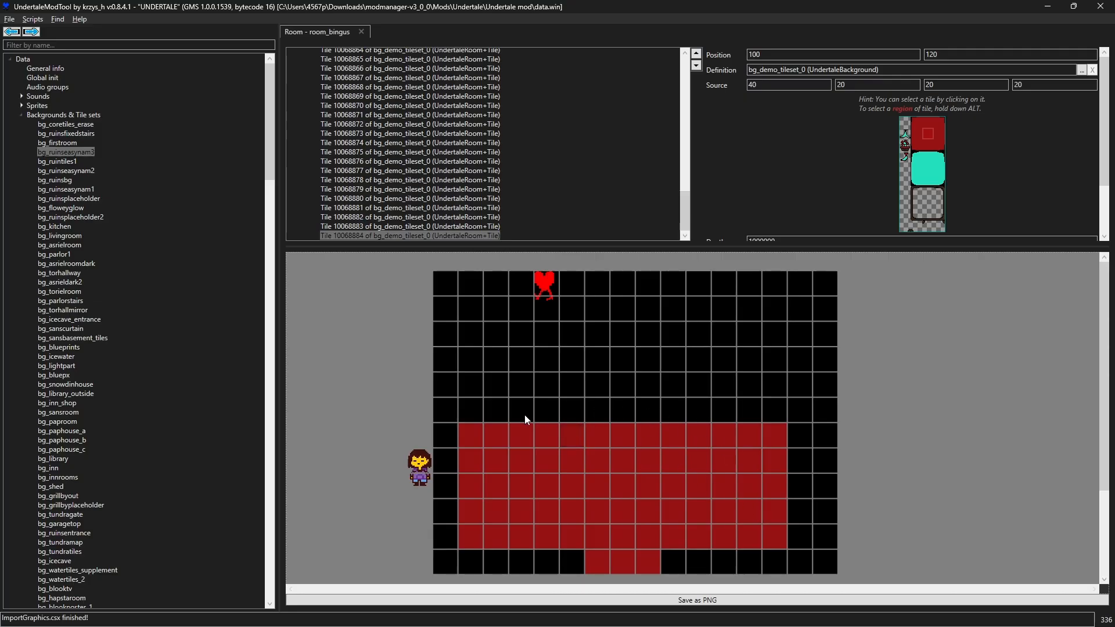
pyautogui.moveTo(471, 416)
pyautogui.mouseDown()
pyautogui.moveTo(468, 340)
pyautogui.moveTo(778, 356)
pyautogui.moveTo(655, 373)
pyautogui.moveTo(520, 363)
pyautogui.moveTo(618, 391)
pyautogui.moveTo(774, 391)
pyautogui.moveTo(659, 414)
pyautogui.moveTo(488, 416)
pyautogui.moveTo(823, 408)
pyautogui.mouseUp()
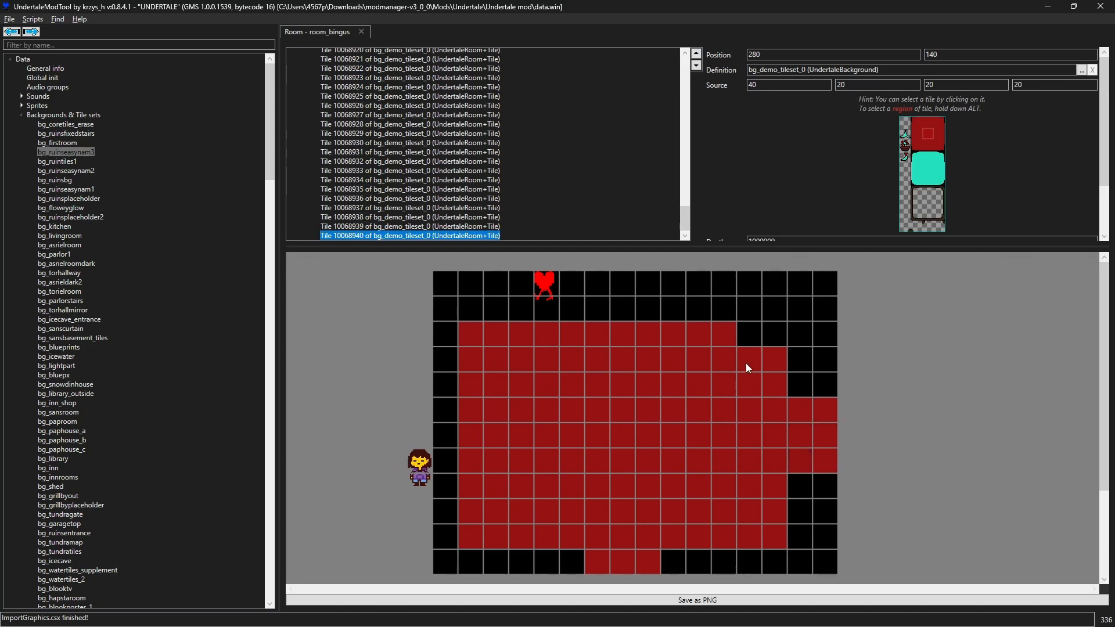
pyautogui.moveTo(749, 344)
pyautogui.mouseDown()
pyautogui.moveTo(768, 343)
pyautogui.moveTo(839, 279)
pyautogui.mouseUp()
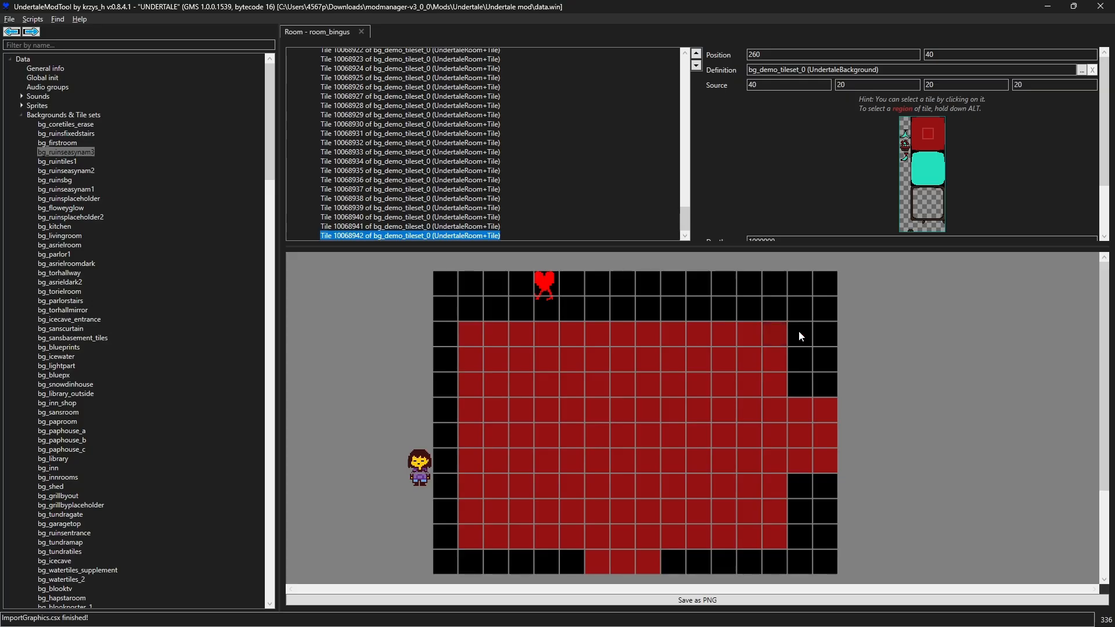
# Set the source of the three top-row red tiles at about 200, 220 and 240, 40 to the teal cell at 40, 100
pyautogui.click(756, 336)
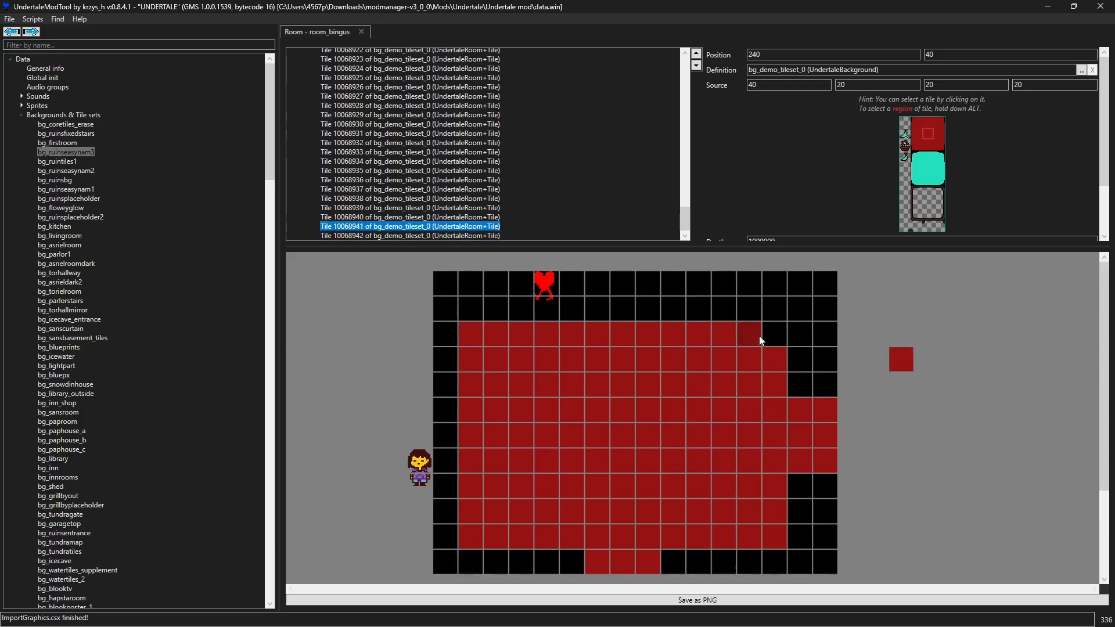
pyautogui.click(735, 333)
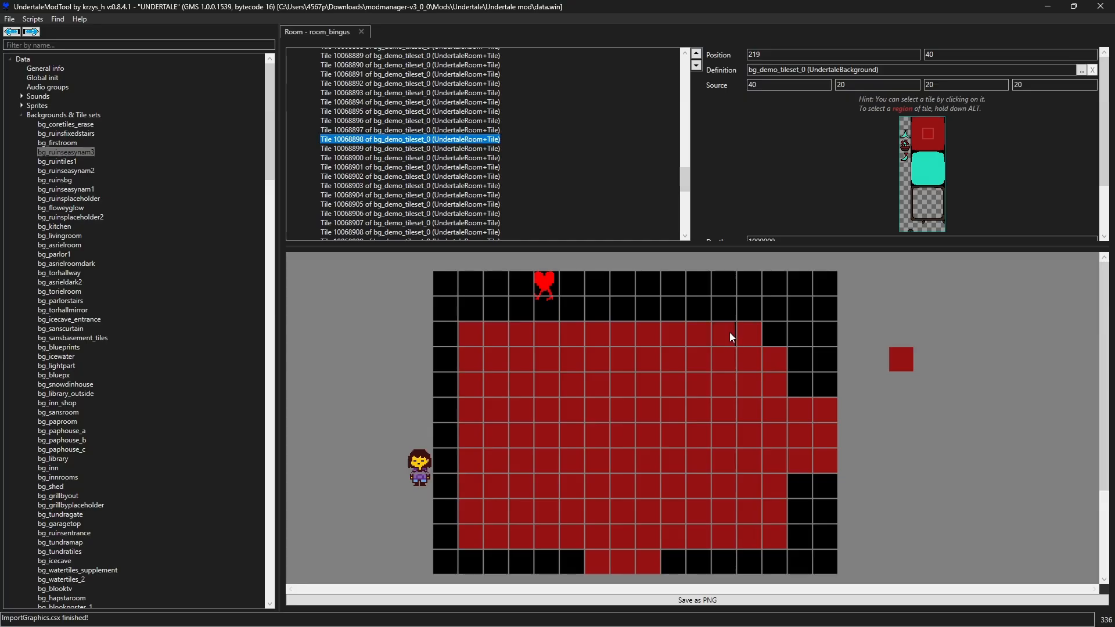
pyautogui.click(755, 337)
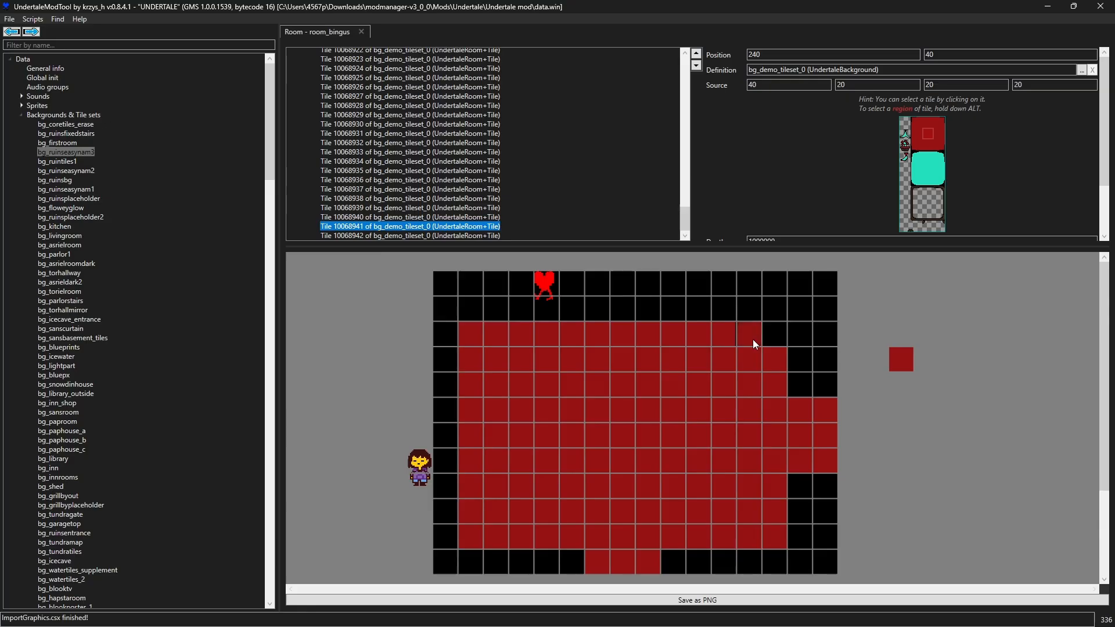
pyautogui.click(931, 179)
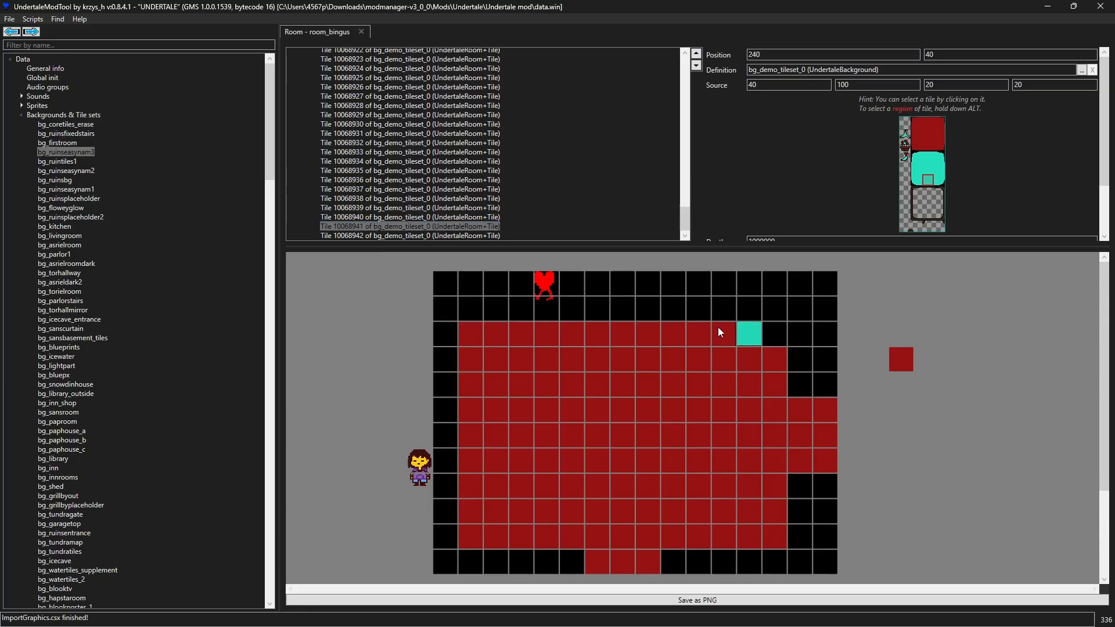
pyautogui.click(718, 332)
pyautogui.click(926, 180)
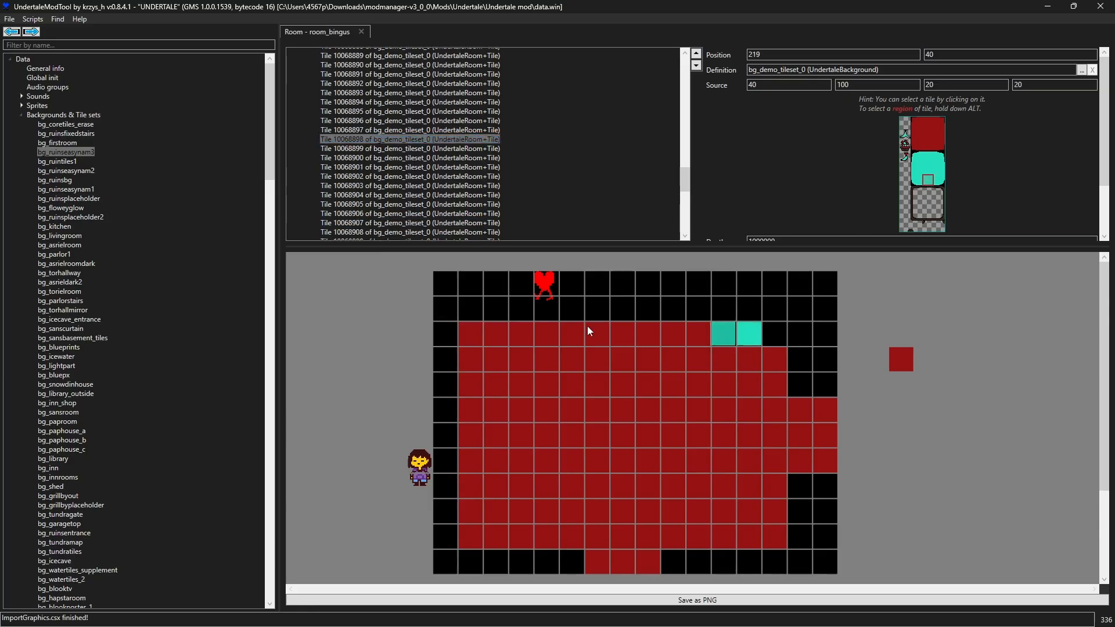
pyautogui.click(697, 332)
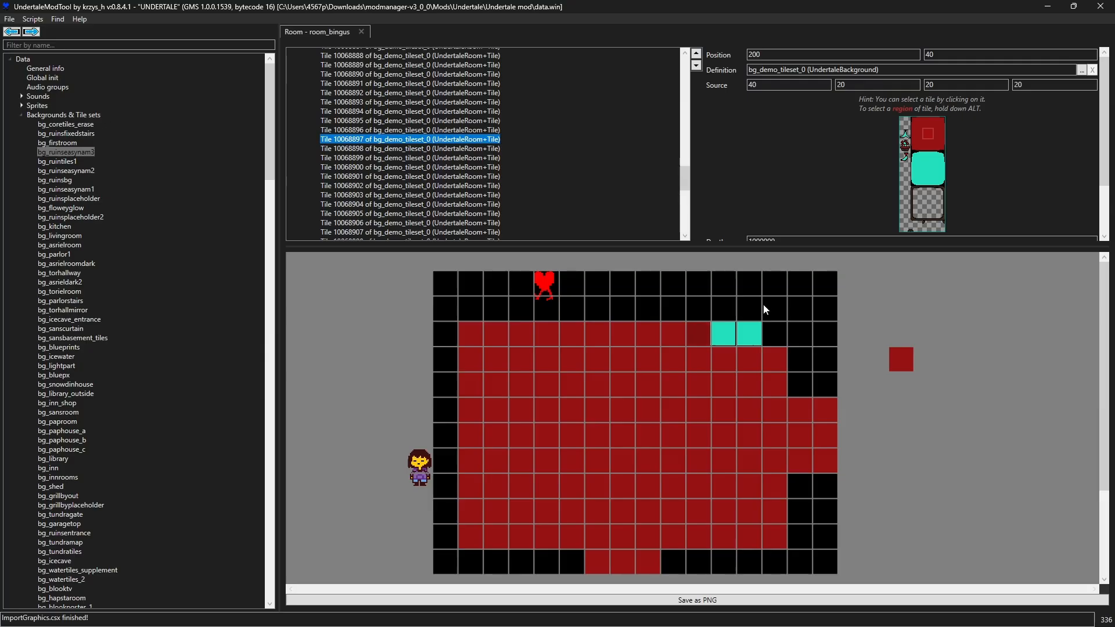
pyautogui.click(930, 181)
pyautogui.click(744, 340)
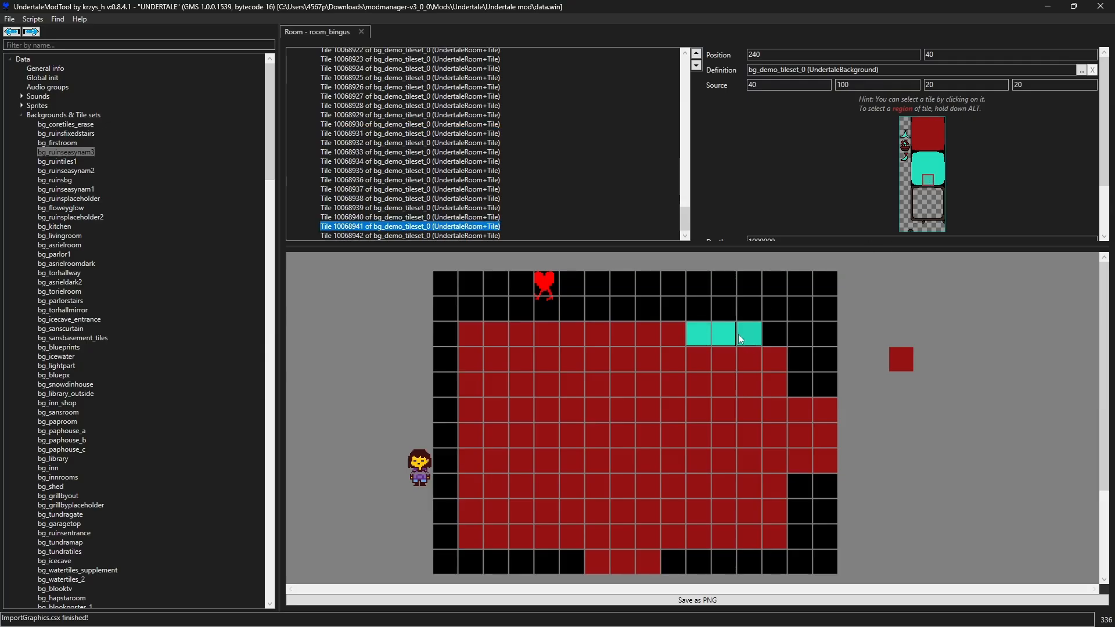
pyautogui.click(735, 334)
# Turn the red tiles at 260, 240 and 220, 60 into teal wall tiles, using the rounded lower-right corner cell for the one at 260
pyautogui.click(767, 352)
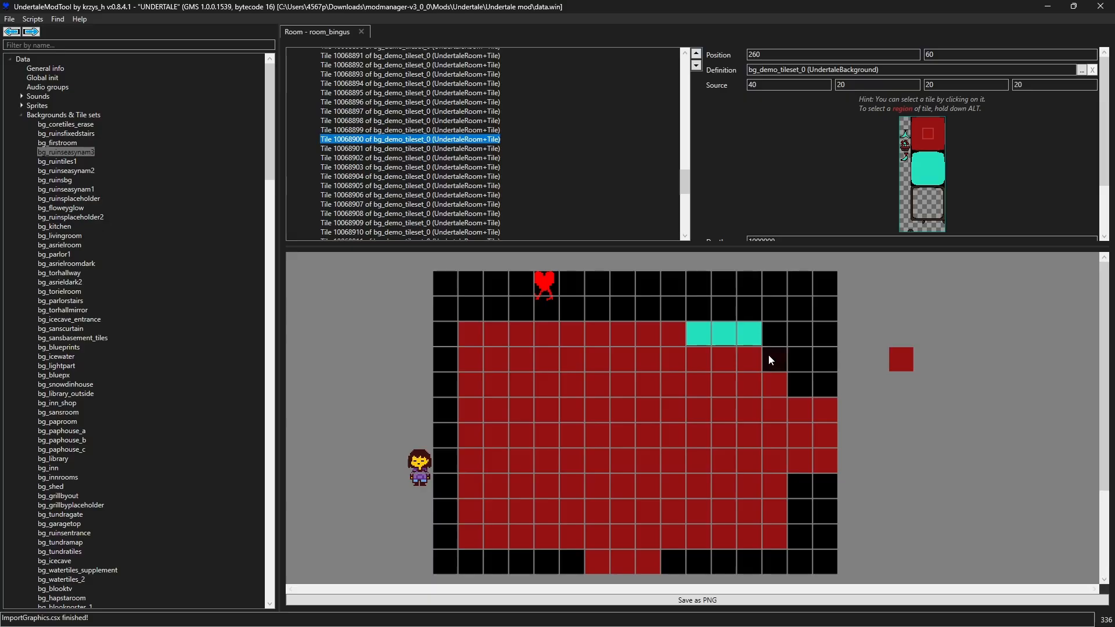
pyautogui.click(939, 180)
pyautogui.click(745, 349)
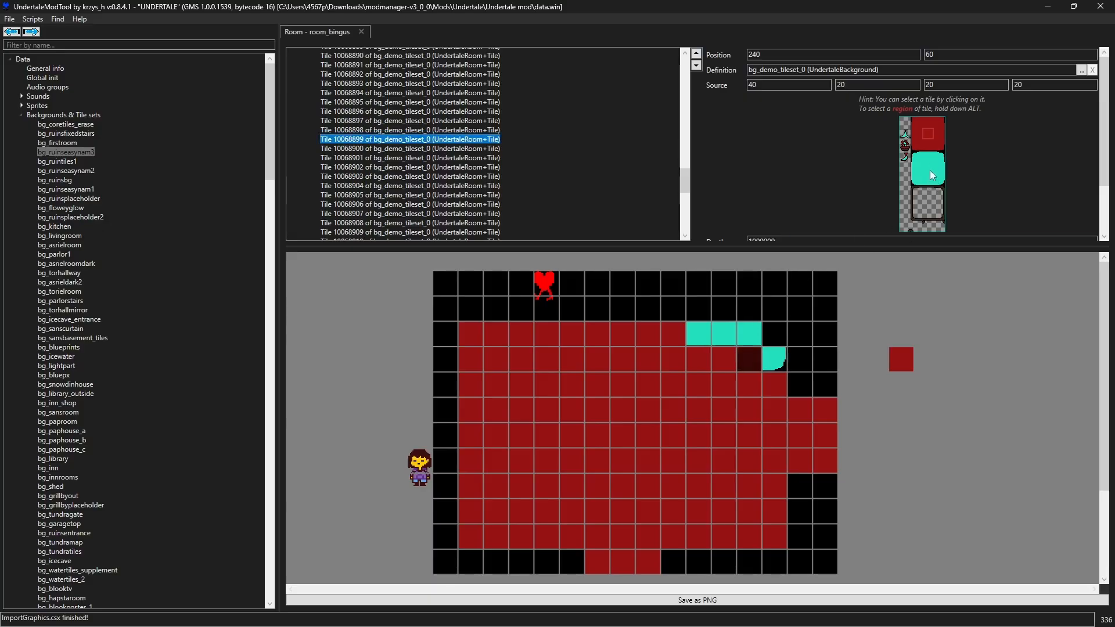
pyautogui.click(928, 180)
pyautogui.click(724, 359)
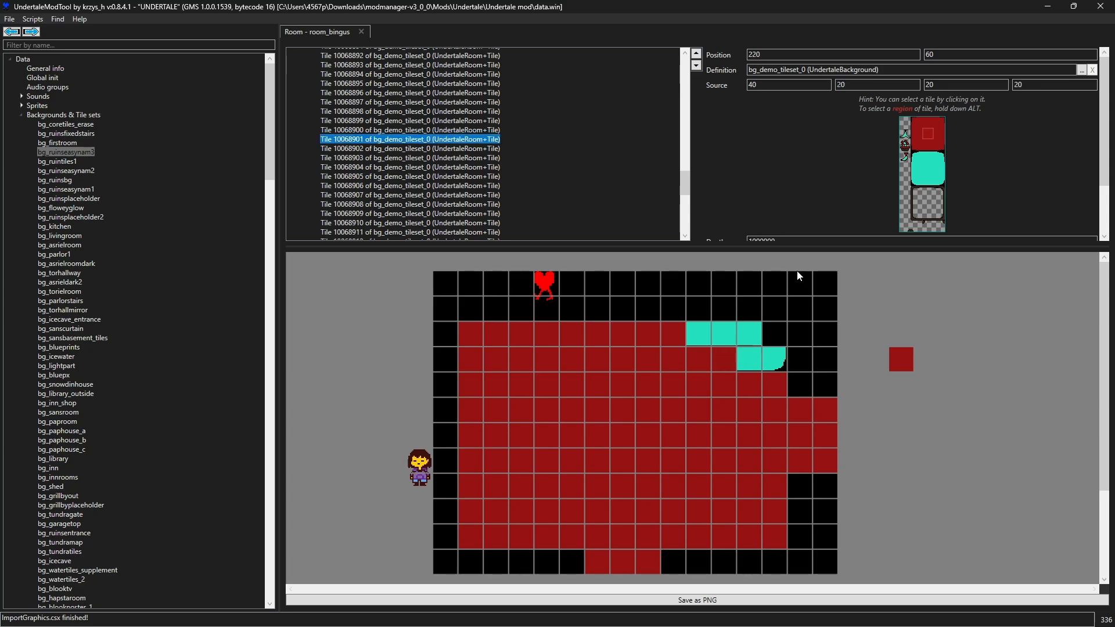
pyautogui.click(929, 184)
pyautogui.click(687, 355)
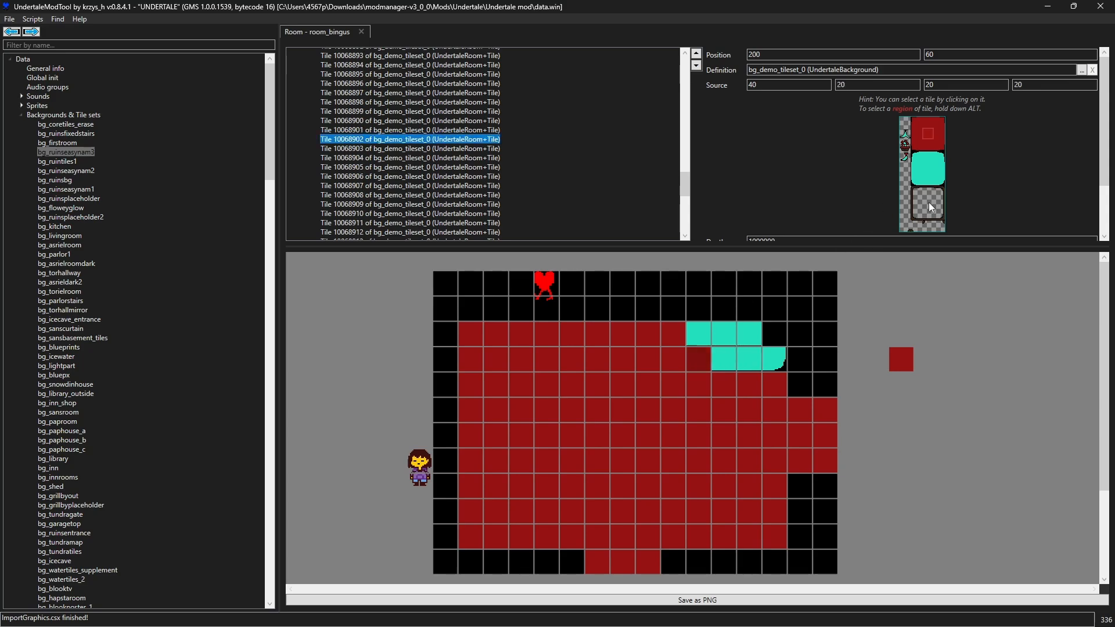
pyautogui.click(928, 202)
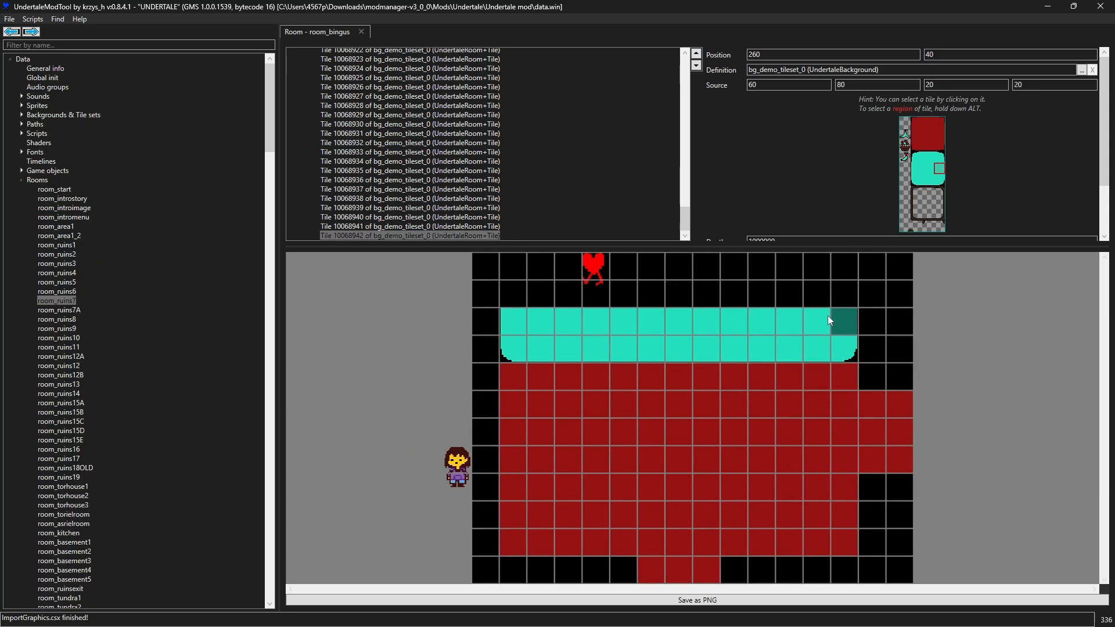
# Place a copy of the plain teal tile at 260, 20 and set its source to the rounded corner cell at 60, 60
pyautogui.click(941, 149)
pyautogui.click(937, 170)
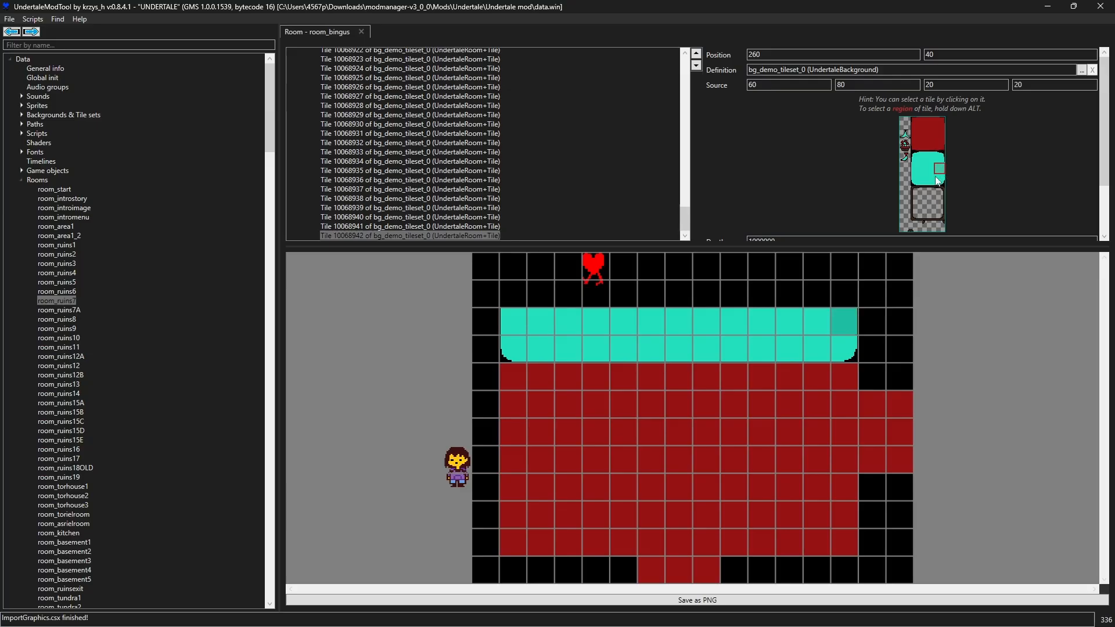
pyautogui.click(827, 311)
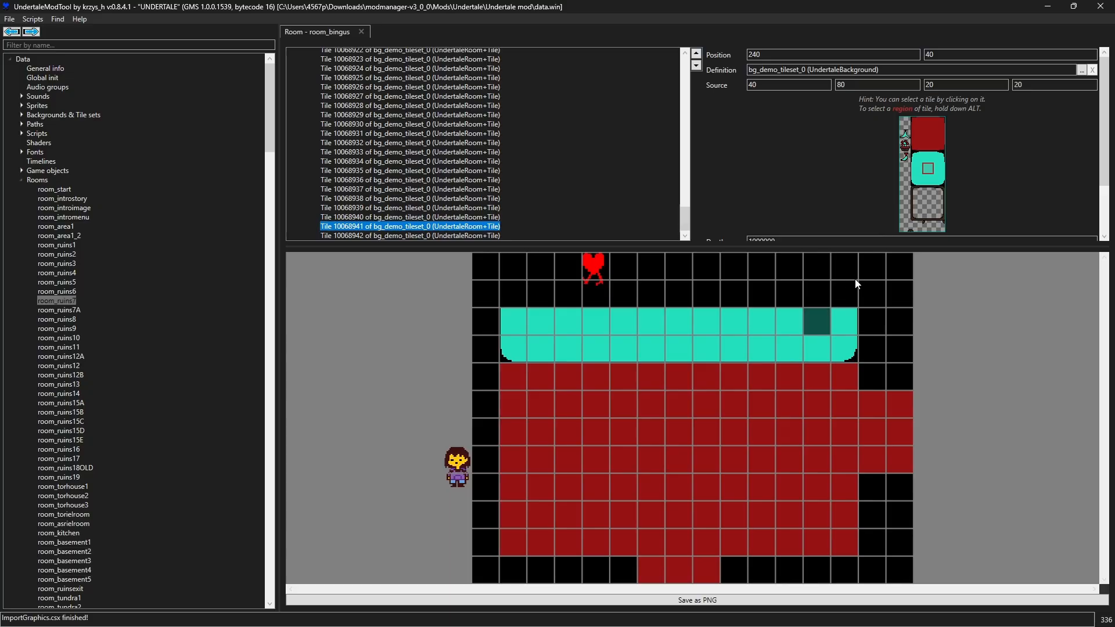
pyautogui.click(851, 295)
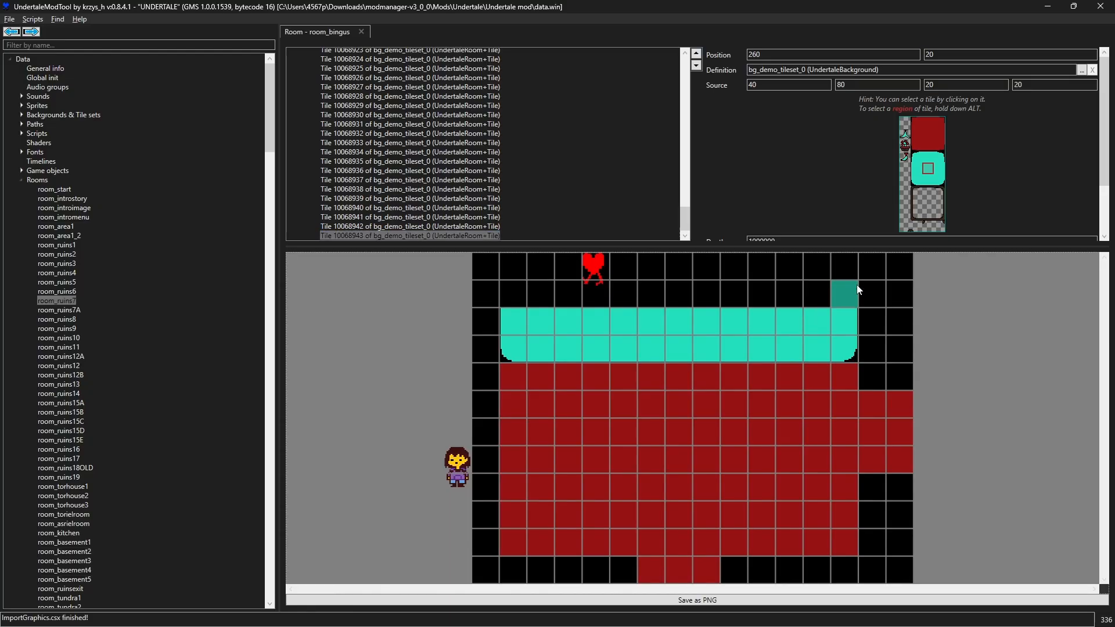
pyautogui.click(940, 158)
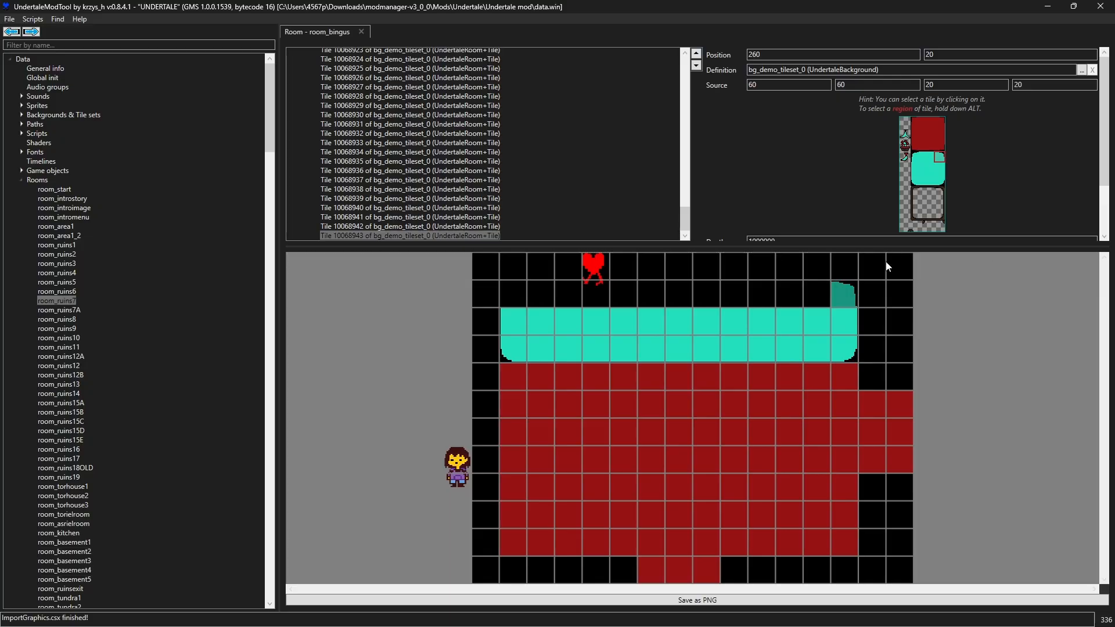
# Extend the teal wall's upper row at y 20 from 240 to 20 using source 40, 60, with corner source 20, 60 at 20, 20
pyautogui.click(816, 295)
pyautogui.click(928, 158)
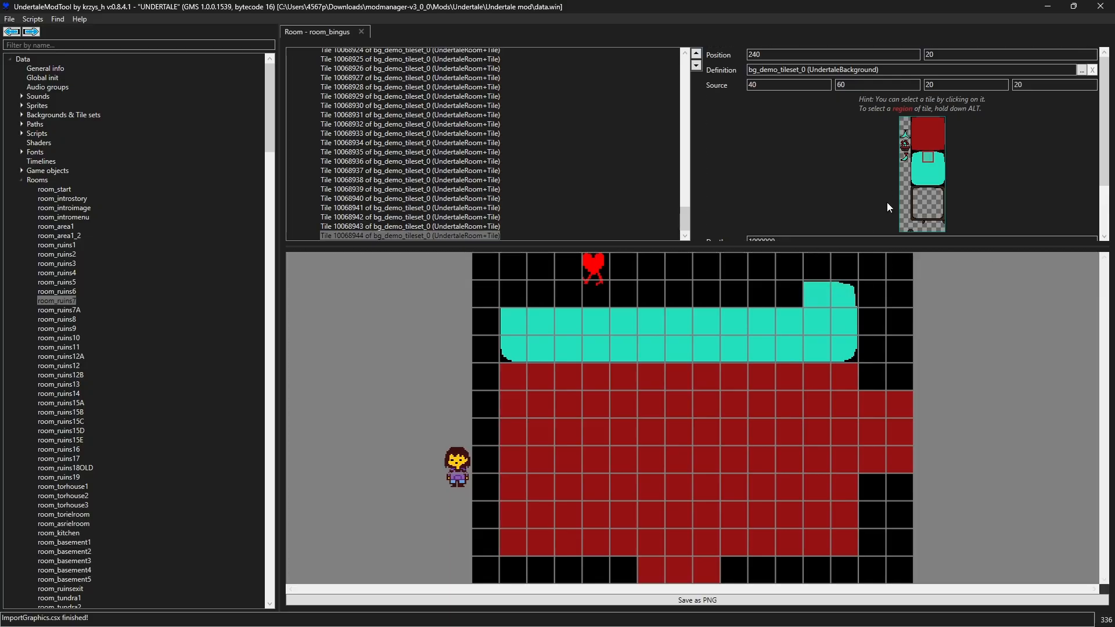
pyautogui.moveTo(789, 289); pyautogui.dragTo(540, 297)
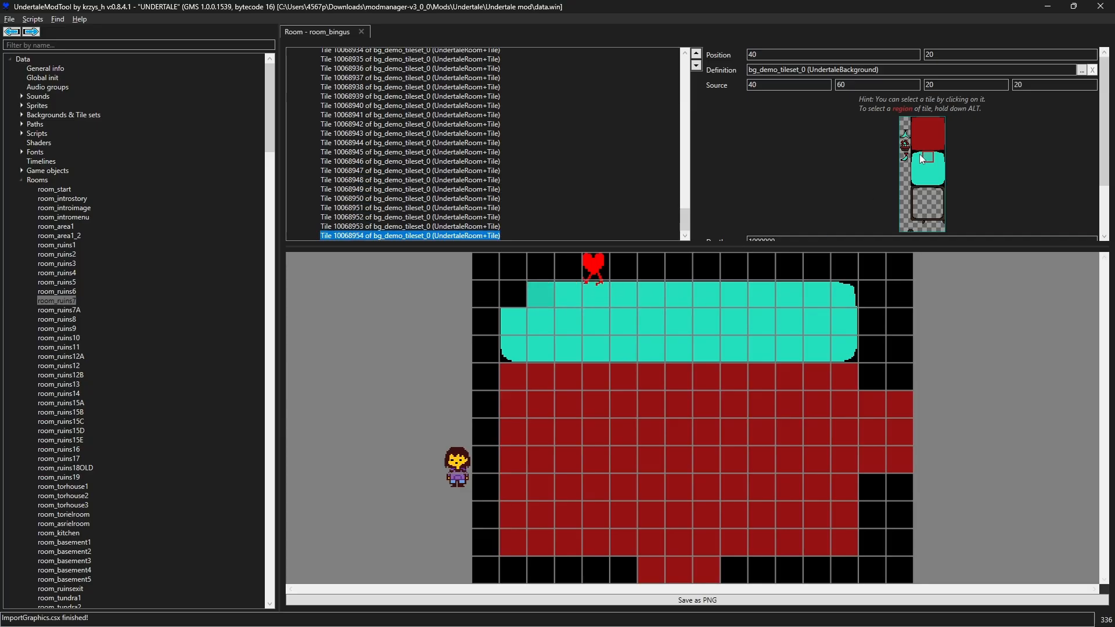
pyautogui.click(513, 287)
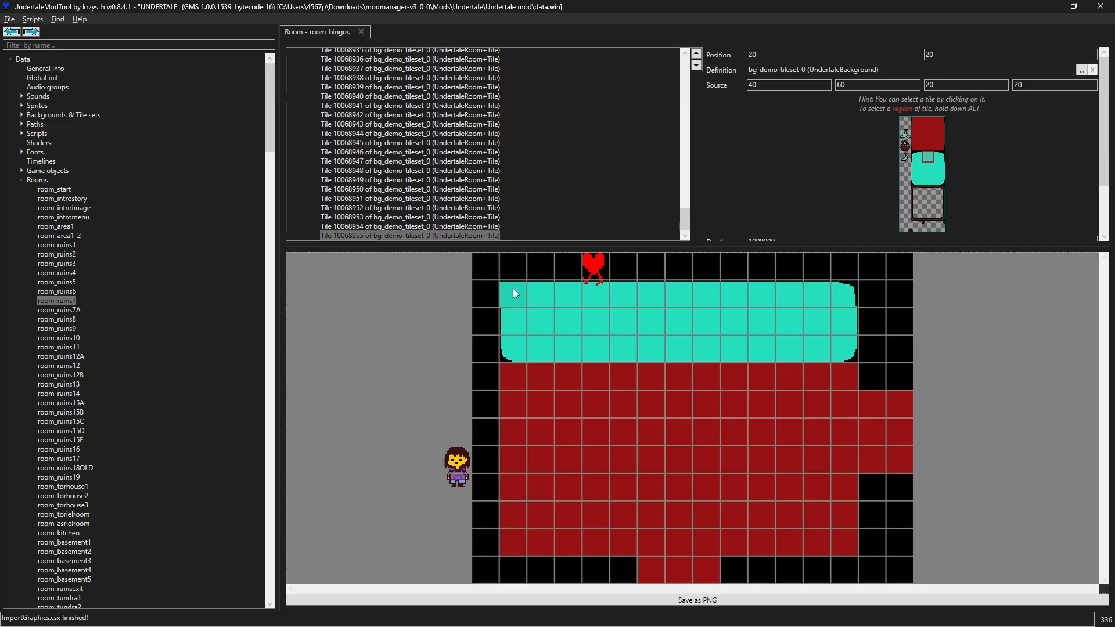
pyautogui.click(918, 155)
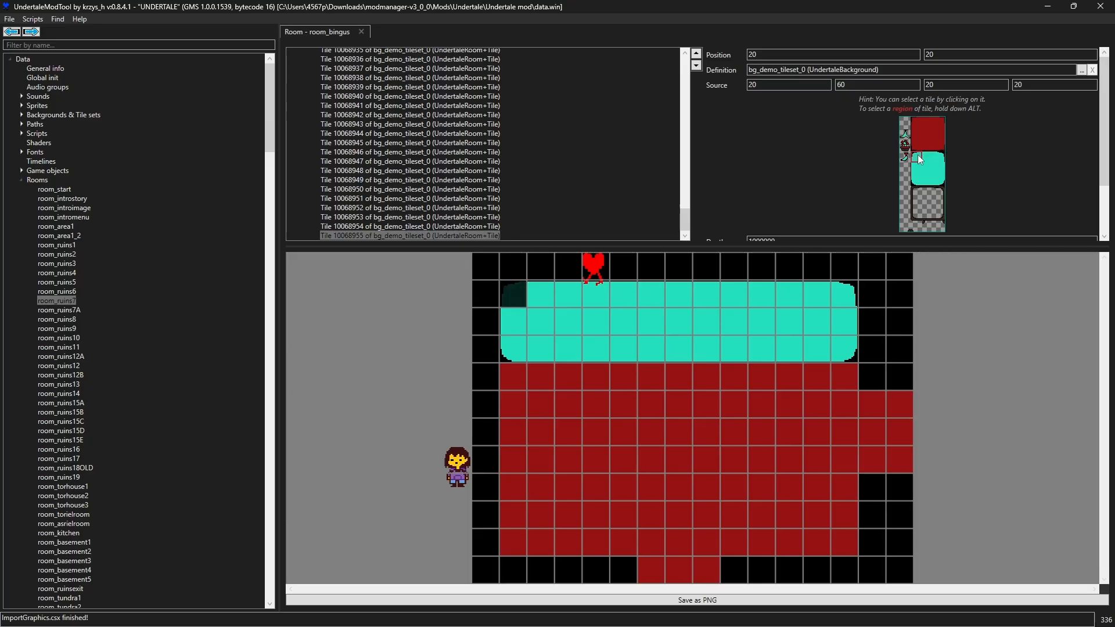
# Place copies of the teal corner tile at 280, 40 and 280, 60, enlarging the lower one's source to a 40 by 60 region at 20, 60
pyautogui.scroll(1, 526, 333)
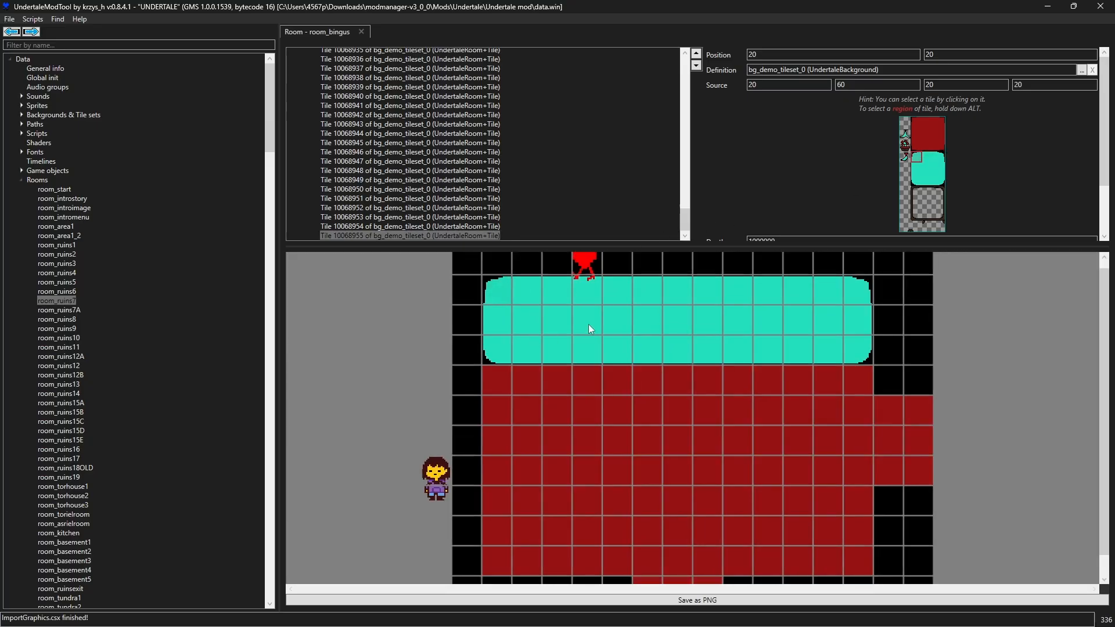
pyautogui.scroll(2, 856, 276)
pyautogui.scroll(-2, 856, 272)
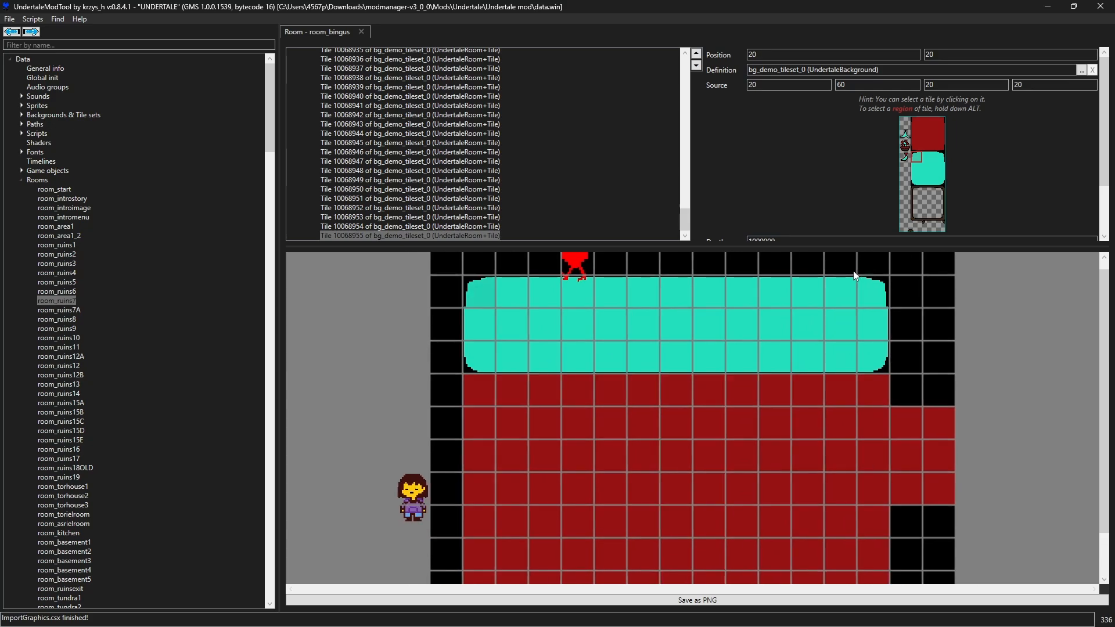
pyautogui.scroll(1, 1050, 361)
pyautogui.scroll(-2, 1078, 360)
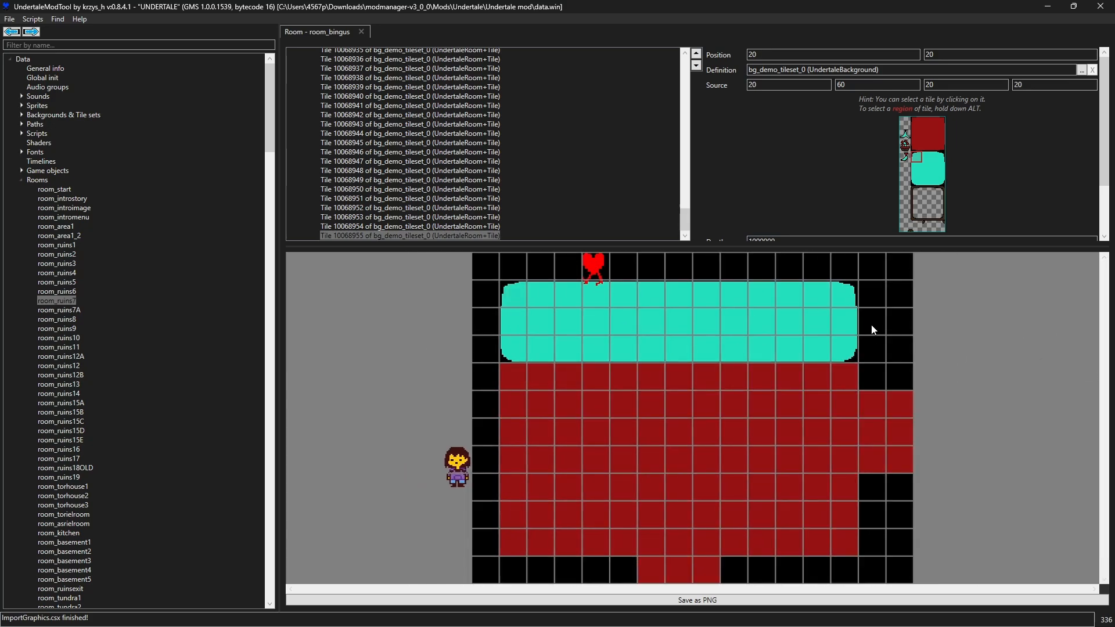
pyautogui.hotkey('ctrl', 'v')
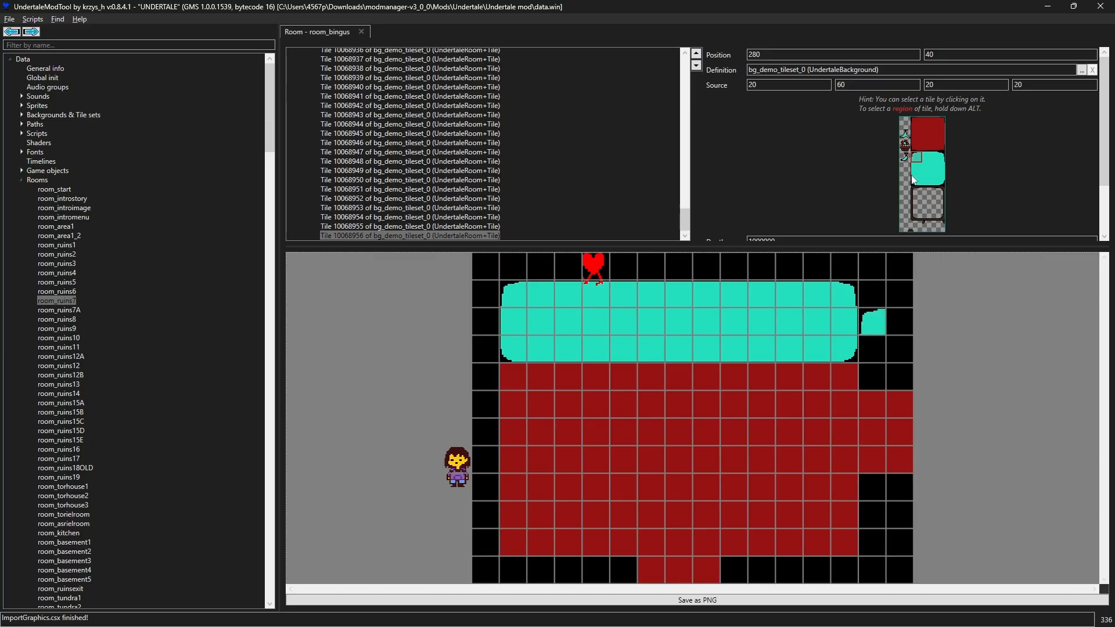
pyautogui.hotkey('ctrl', 'v')
pyautogui.click(917, 169)
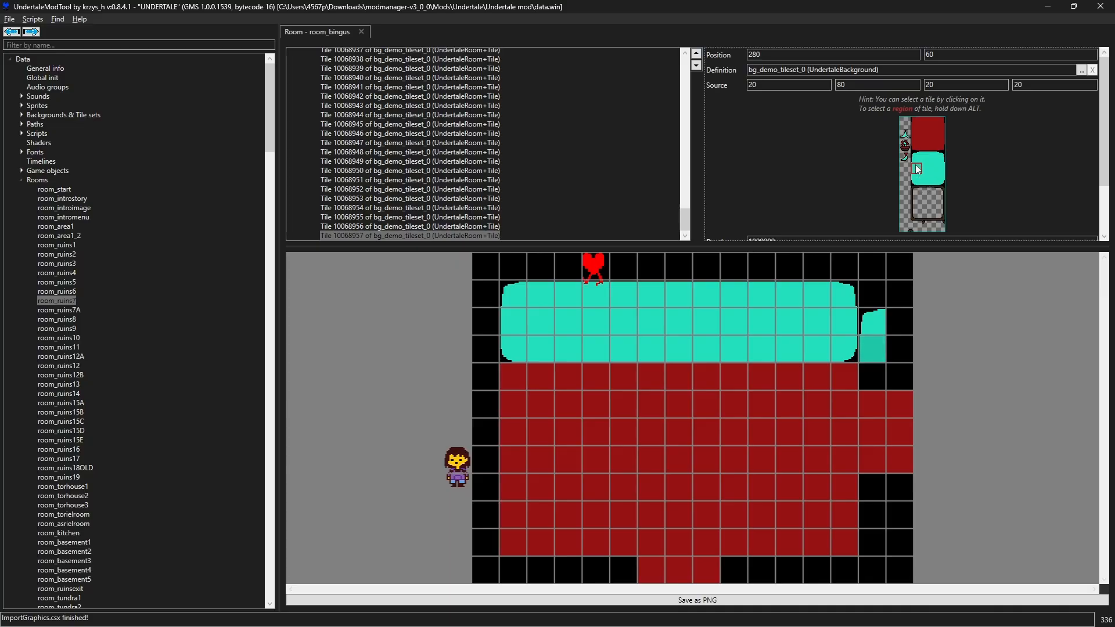
pyautogui.moveTo(919, 160); pyautogui.dragTo(927, 184)
# Move the small corner tile outside the room and put the larger wall piece at 280, 40 with a 20 by 60 source at 20, 60
pyautogui.moveTo(891, 392); pyautogui.dragTo(974, 363)
pyautogui.click(882, 319)
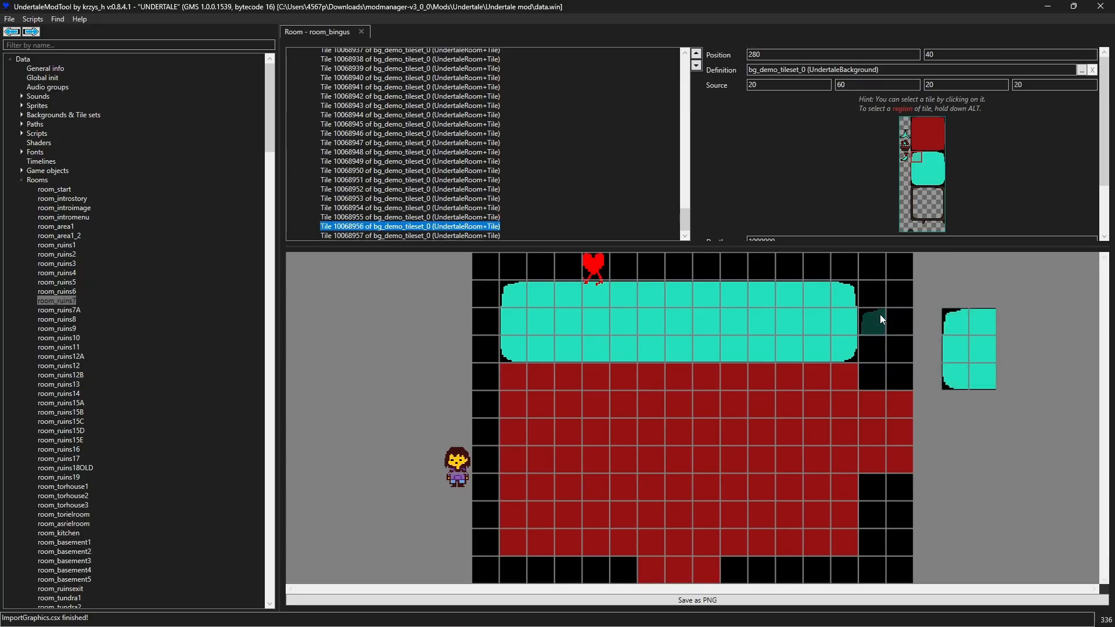
pyautogui.moveTo(879, 315); pyautogui.dragTo(1040, 323)
pyautogui.moveTo(964, 348); pyautogui.dragTo(889, 346)
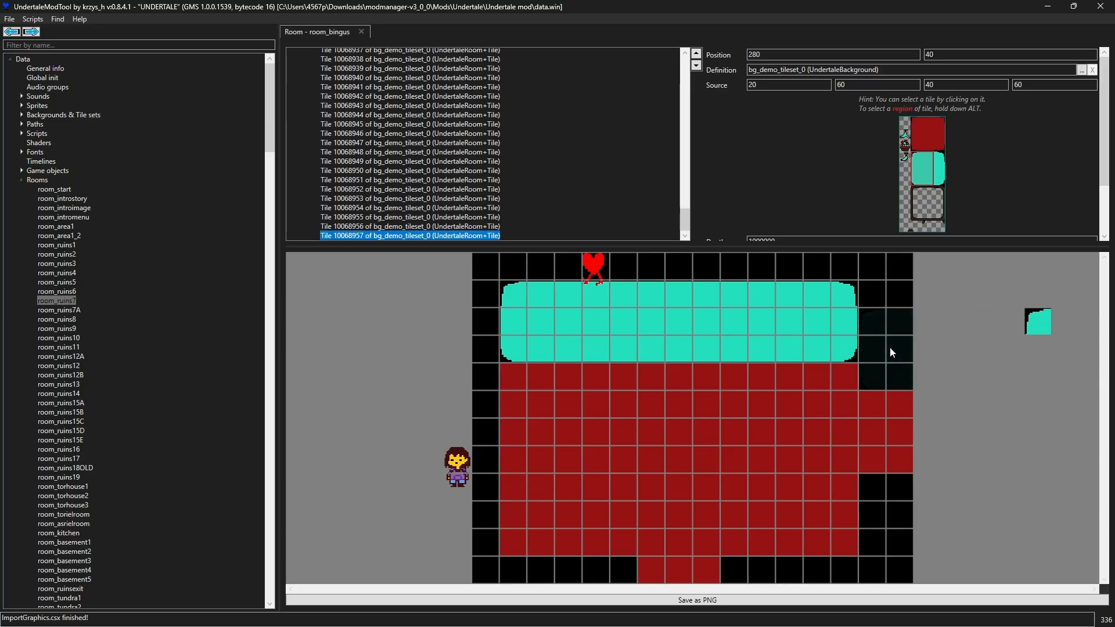
pyautogui.click(916, 155)
# Move the spare corner tile to 300, 40 and set its source to the 20 by 60 region at 60, 60
pyautogui.click(1041, 332)
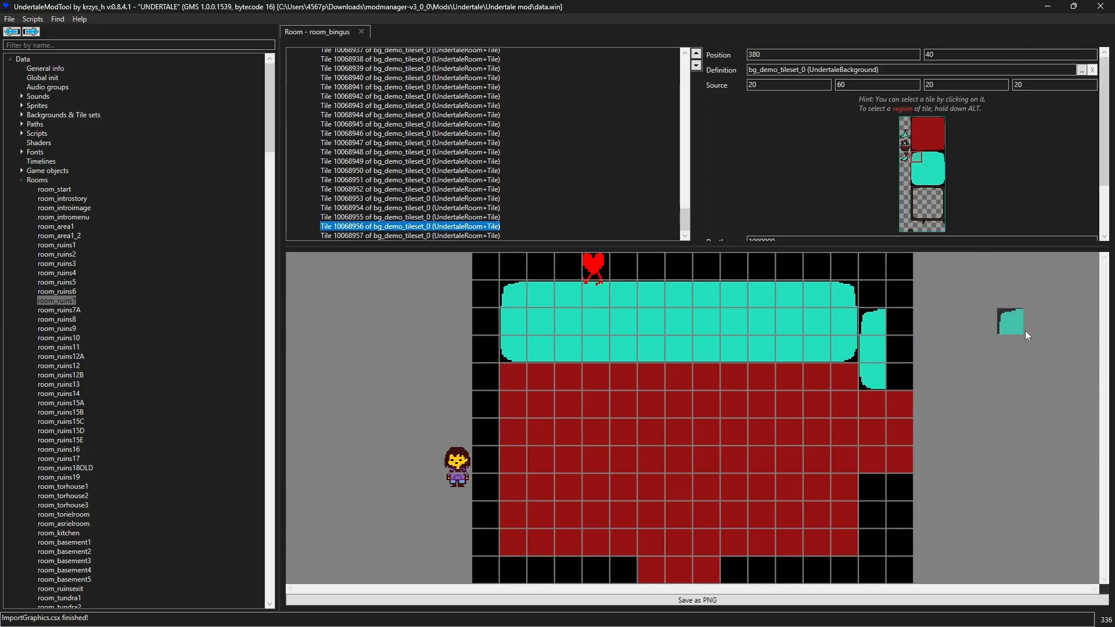
pyautogui.moveTo(930, 326); pyautogui.dragTo(897, 324)
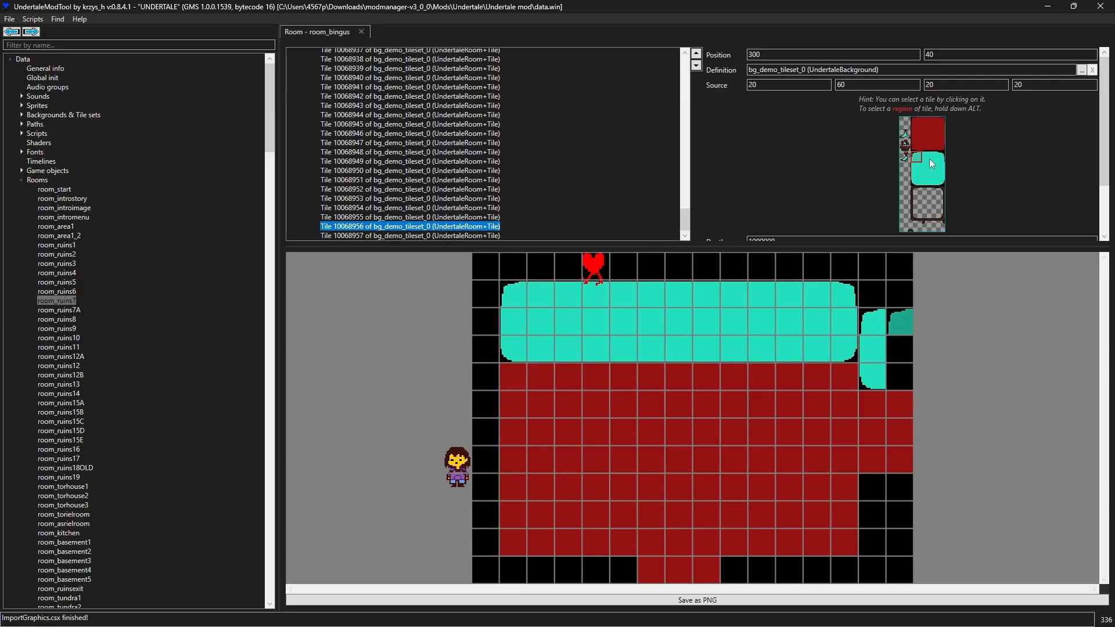
pyautogui.moveTo(939, 157); pyautogui.dragTo(939, 186)
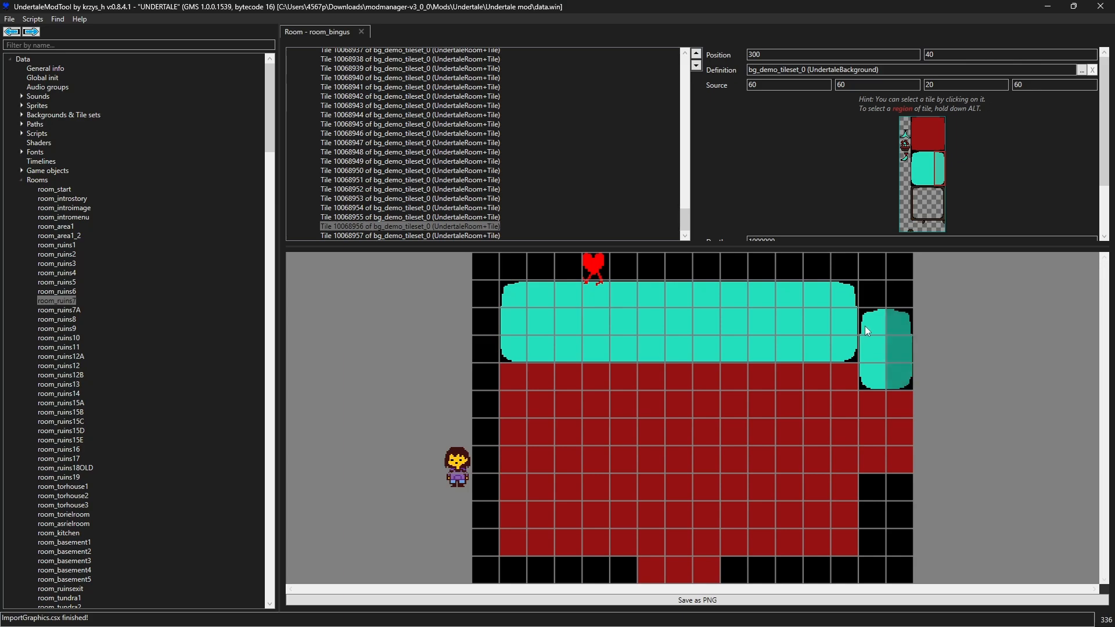
# Try moving the exit wall's 280, 40 piece to 260, 40 with a 40 by 60 source region at 20, 60
pyautogui.click(869, 380)
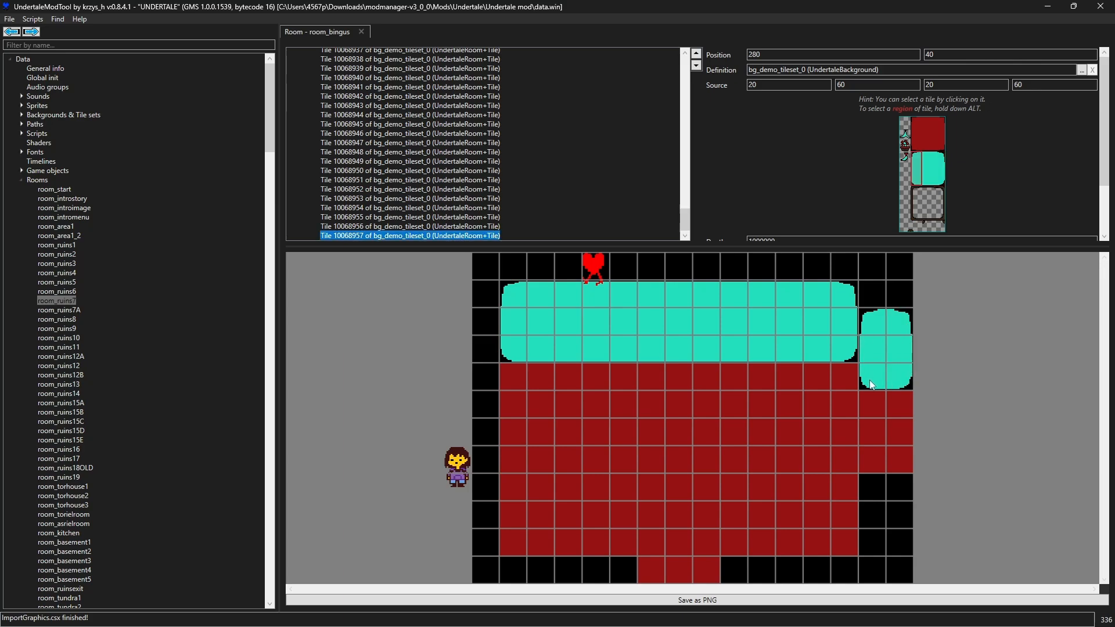
pyautogui.moveTo(869, 380); pyautogui.dragTo(848, 356)
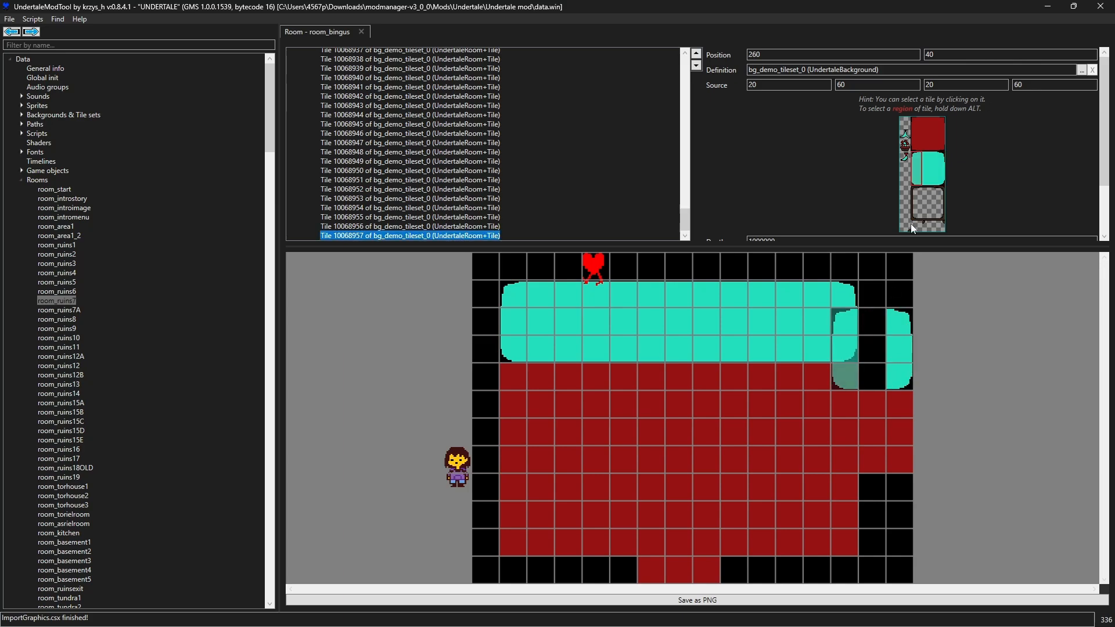
pyautogui.moveTo(917, 155); pyautogui.dragTo(926, 179)
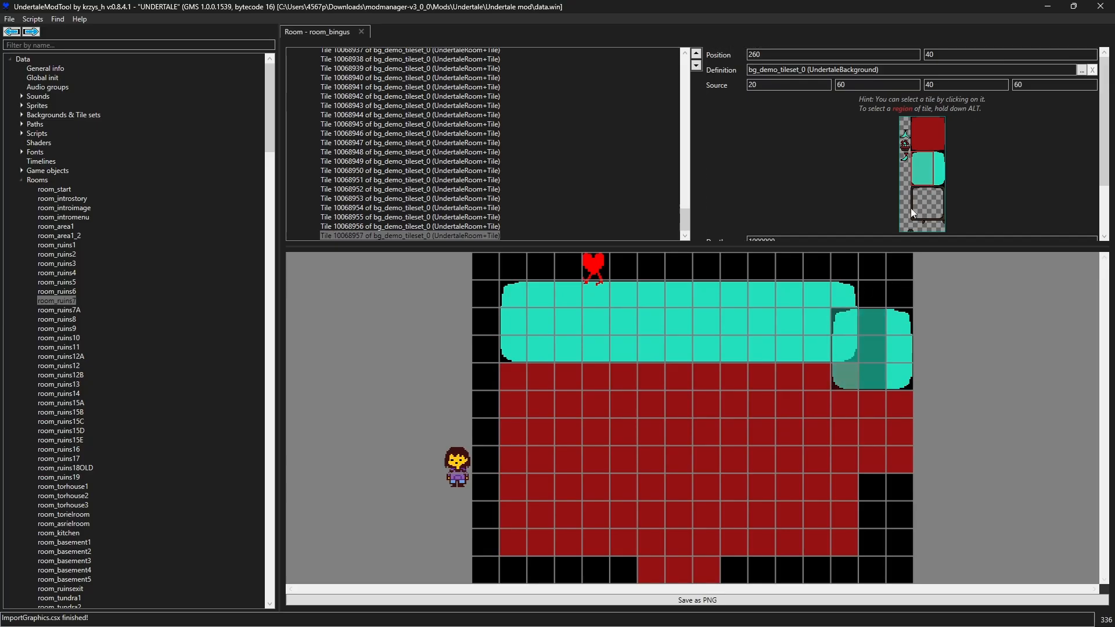
pyautogui.click(918, 156)
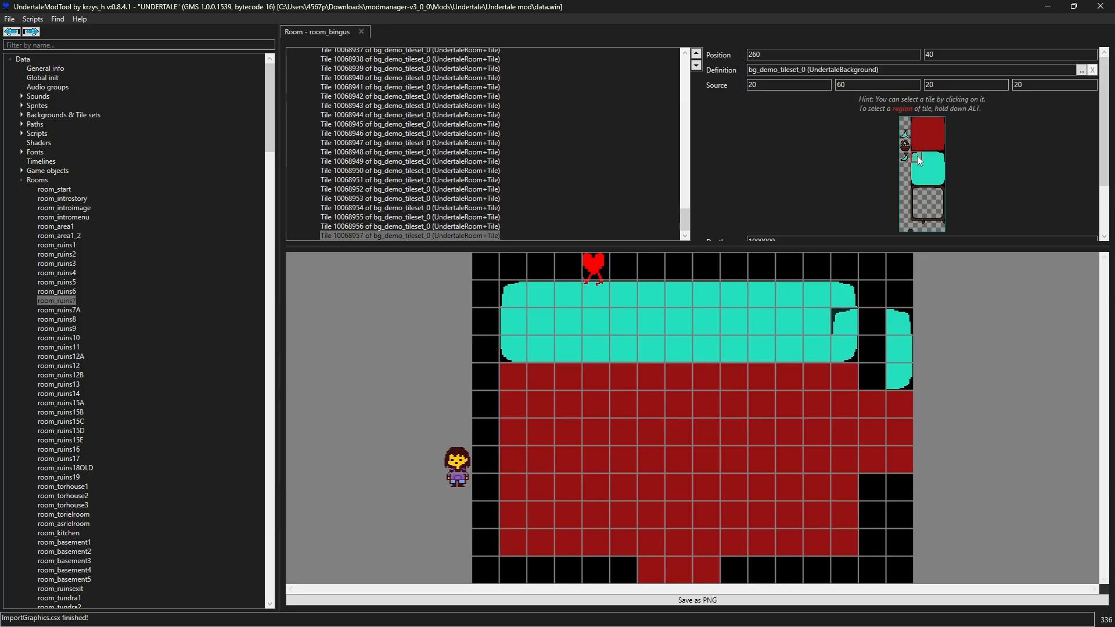
pyautogui.moveTo(915, 160); pyautogui.dragTo(926, 181)
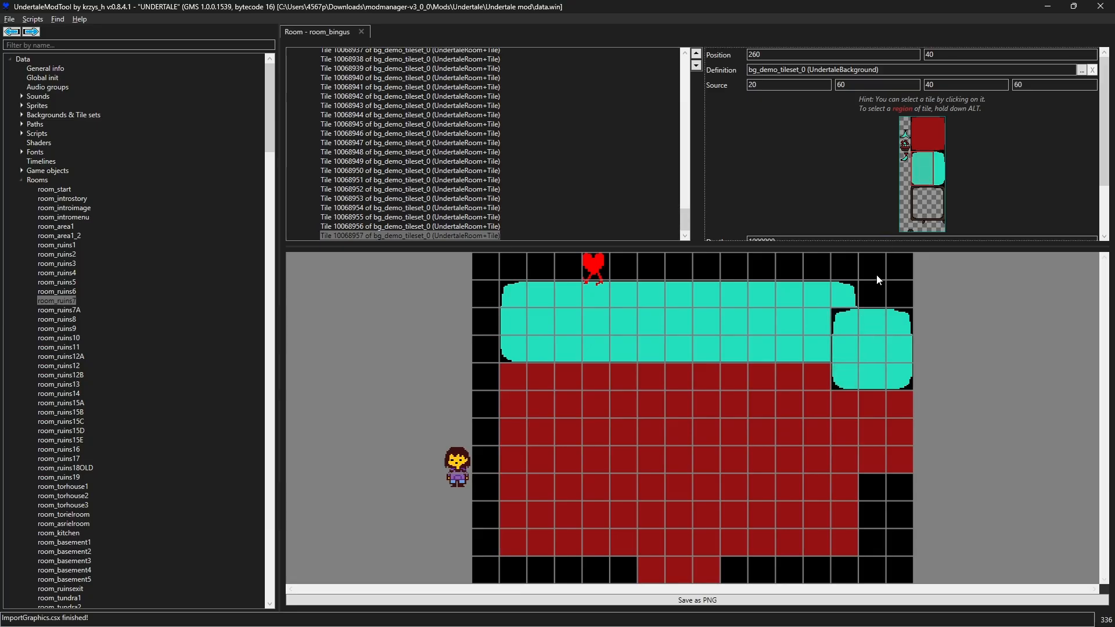
# Place another teal tile above the exit wall, set its source to 20, 60, and park it outside the room at about 380, 20
pyautogui.click(870, 292)
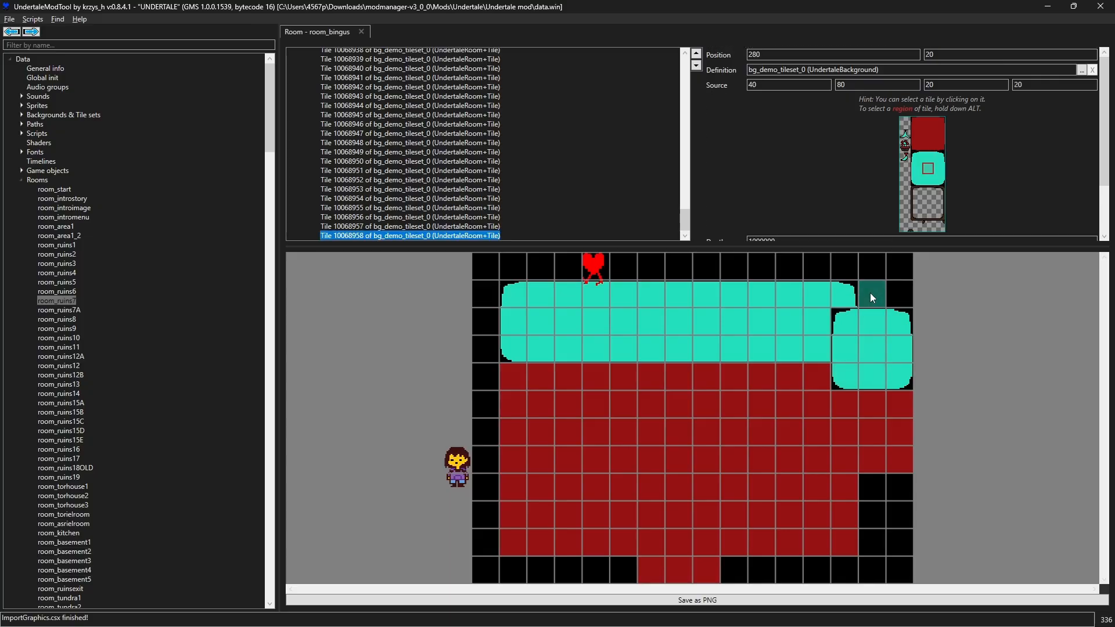
pyautogui.click(920, 156)
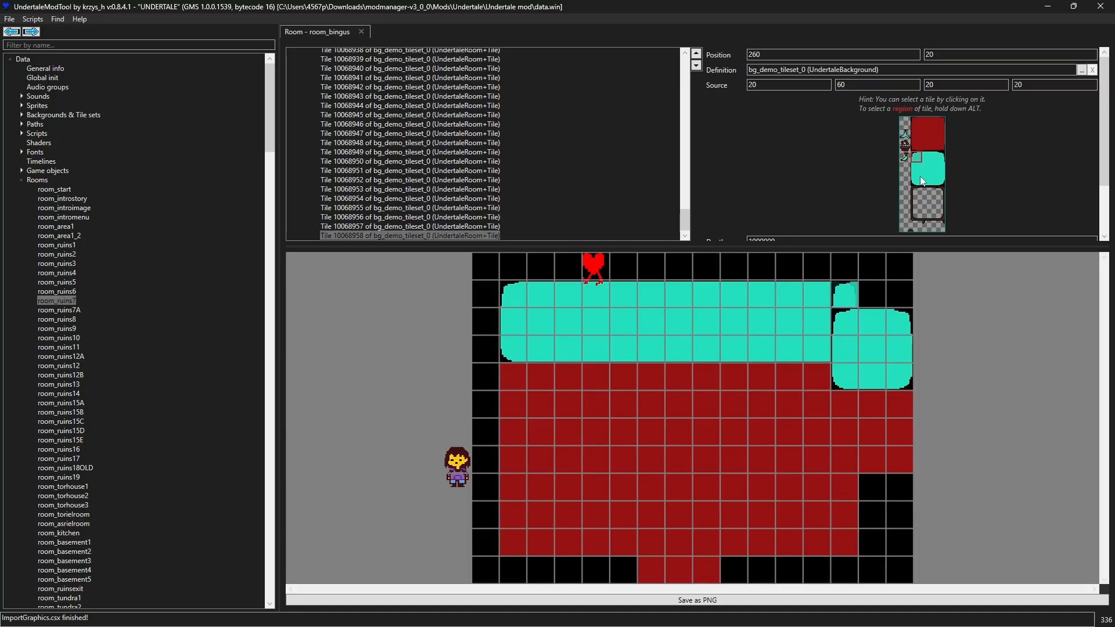
pyautogui.click(853, 292)
pyautogui.moveTo(870, 288); pyautogui.dragTo(1015, 292)
# Return the overlapping wall piece to 280, 40 and reduce its source to the 20 by 60 region at 20, 60
pyautogui.moveTo(849, 355)
pyautogui.mouseDown()
pyautogui.moveTo(884, 347)
pyautogui.moveTo(857, 343)
pyautogui.mouseUp()
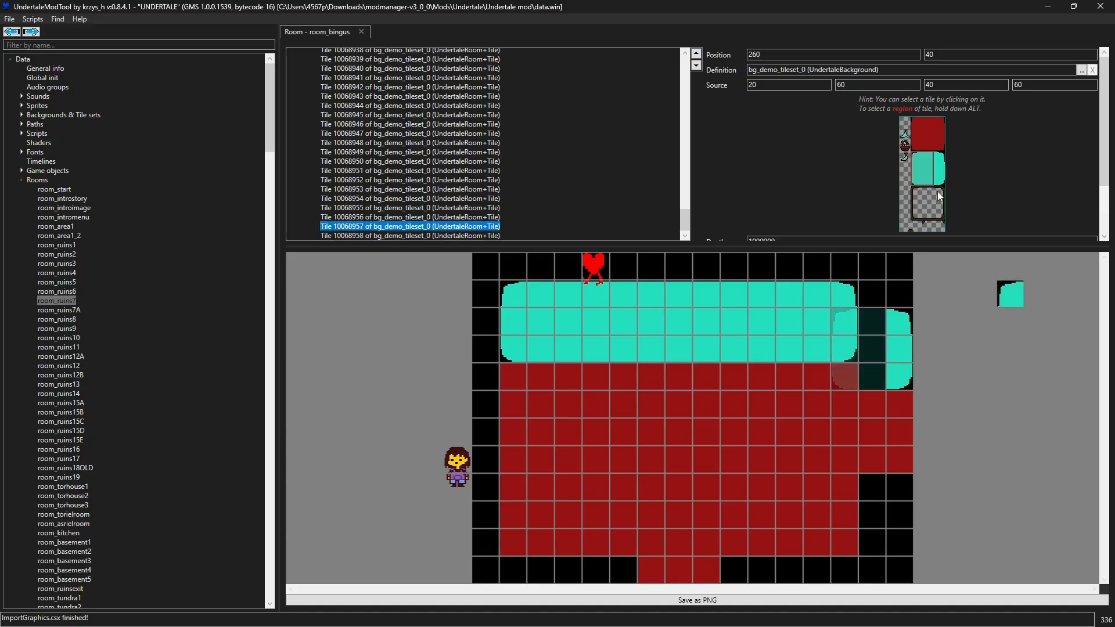
pyautogui.click(919, 155)
pyautogui.moveTo(848, 345); pyautogui.dragTo(867, 346)
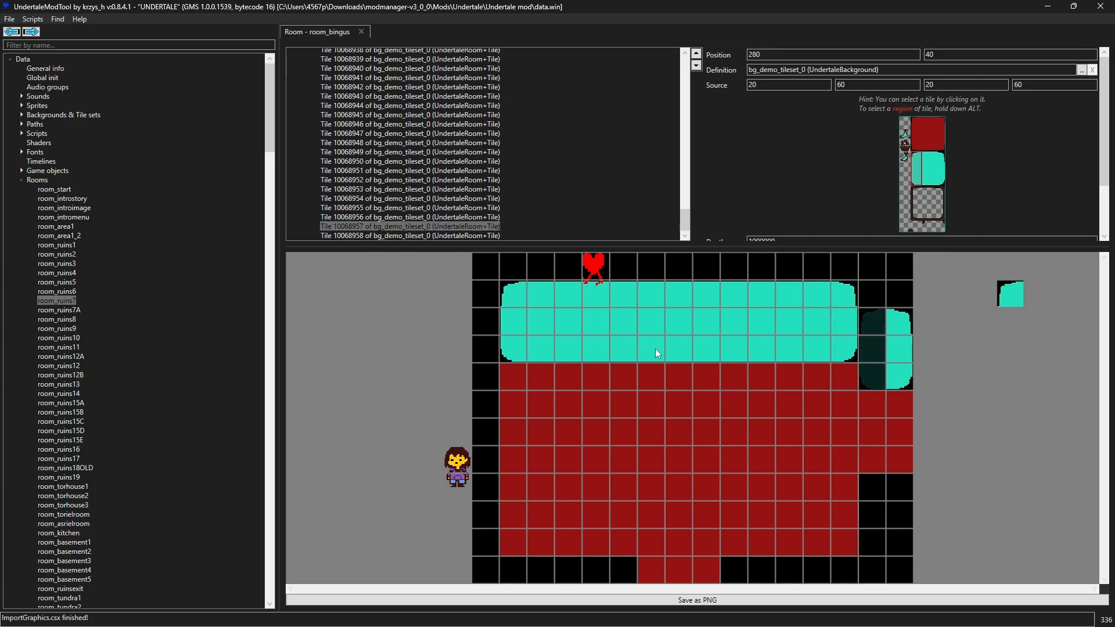
# Place outline tiles above the exit wall: source 40, 160 at 300, 20; source 20, 160 at 280, 20; source 20, 180 at 280, 0
pyautogui.scroll(-1, 511, 371)
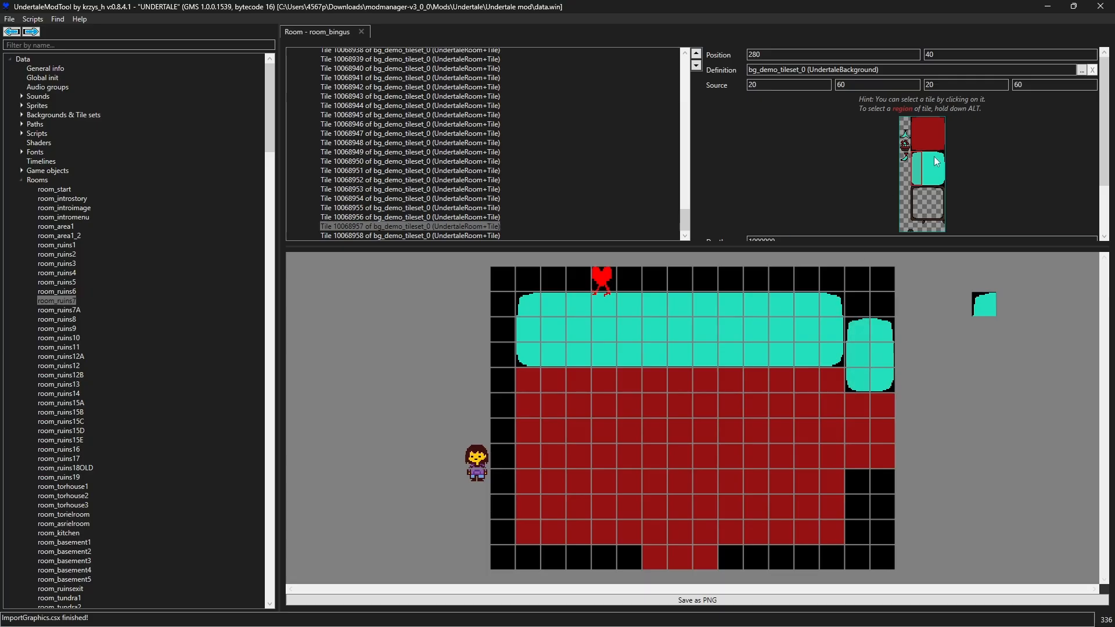
pyautogui.click(885, 305)
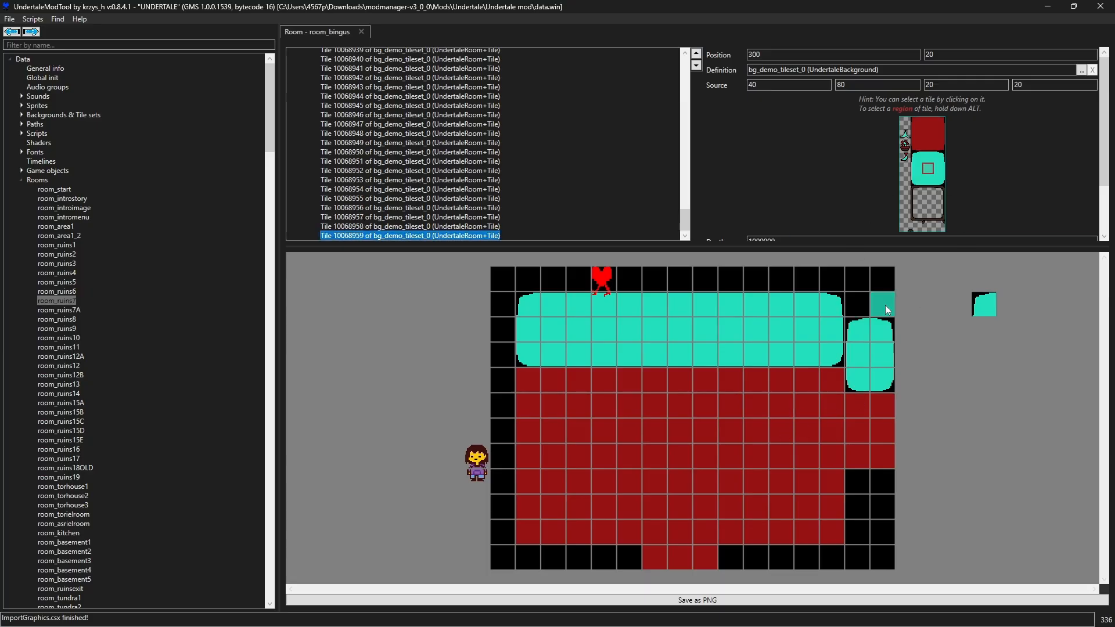
pyautogui.click(940, 215)
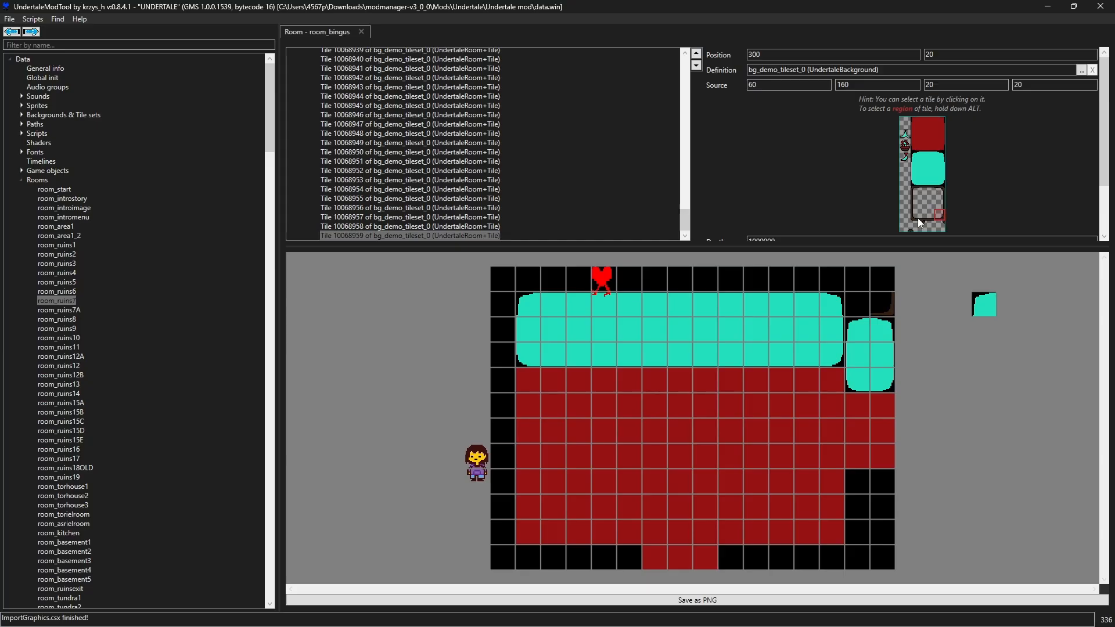
pyautogui.click(926, 220)
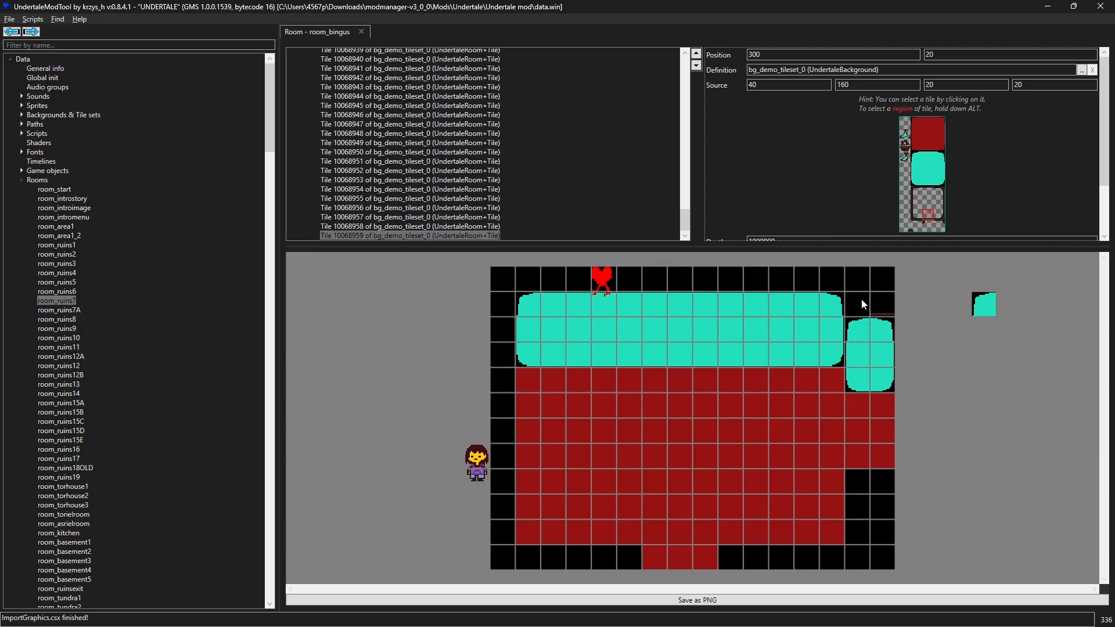
pyautogui.click(862, 301)
pyautogui.click(915, 219)
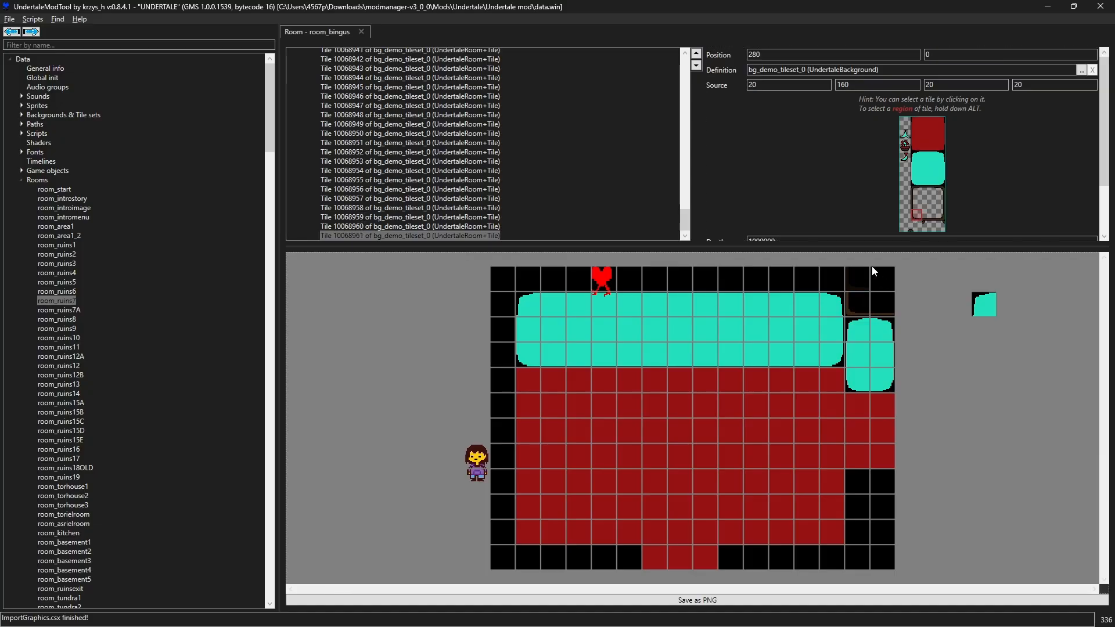
pyautogui.click(857, 279)
pyautogui.click(916, 227)
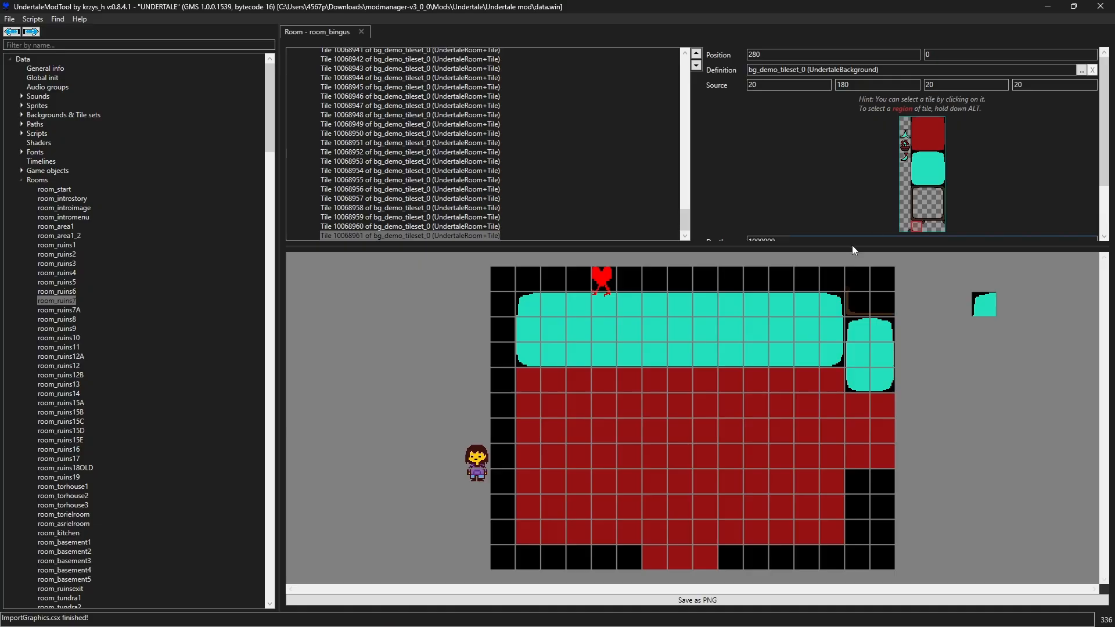
# Line the room's top row at y 0 with outline tiles from 260 to 20, using source 40, 160
pyautogui.click(832, 279)
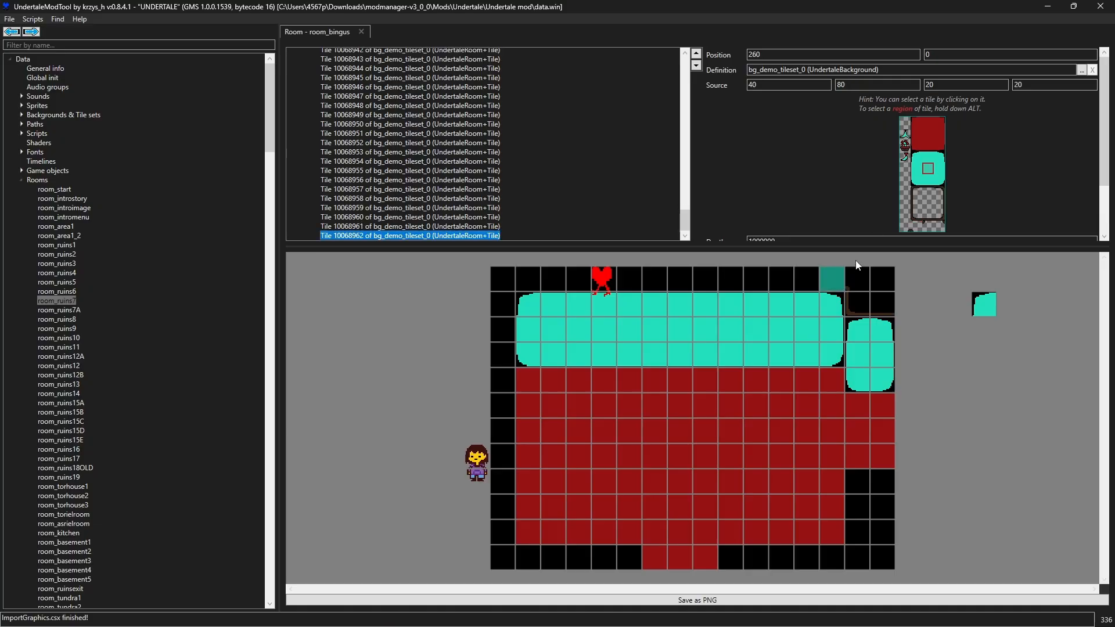
pyautogui.click(928, 218)
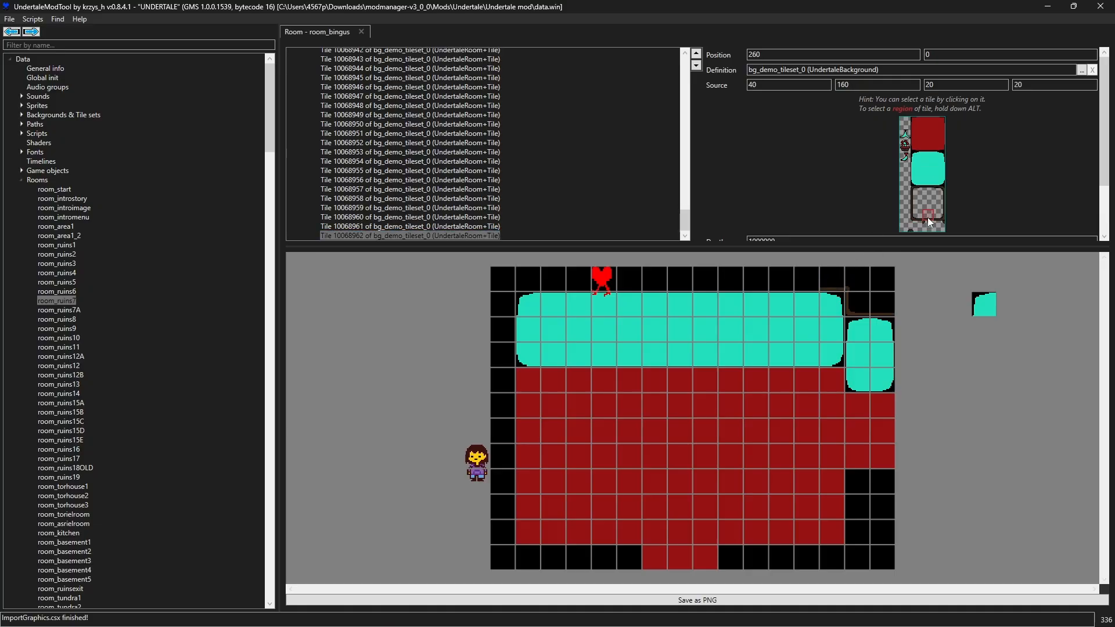
pyautogui.click(806, 273)
pyautogui.moveTo(796, 273); pyautogui.dragTo(585, 277)
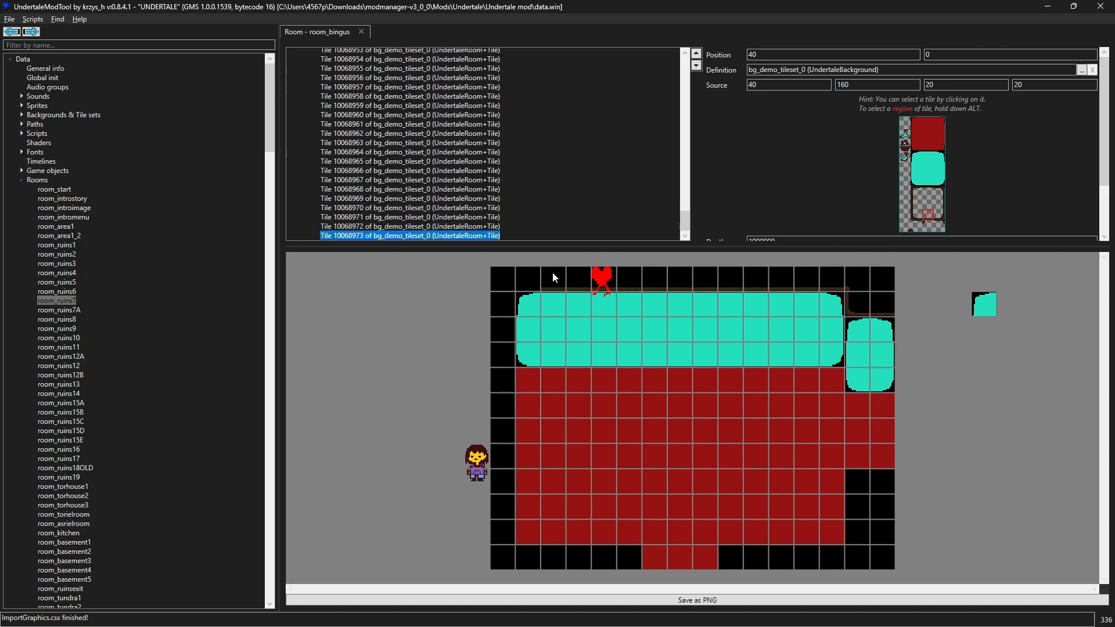
# Place the room's corner outline tile at 0, 0 with source 0, 180 and line the x 0 column from y 20 to 200 with source 60, 140
pyautogui.click(505, 275)
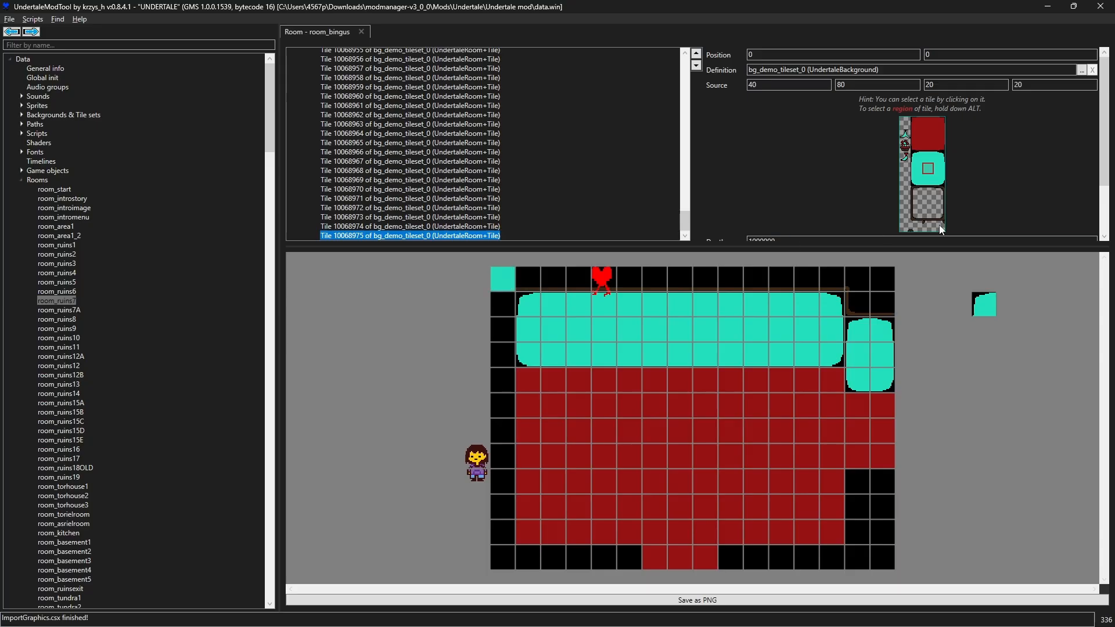
pyautogui.click(909, 225)
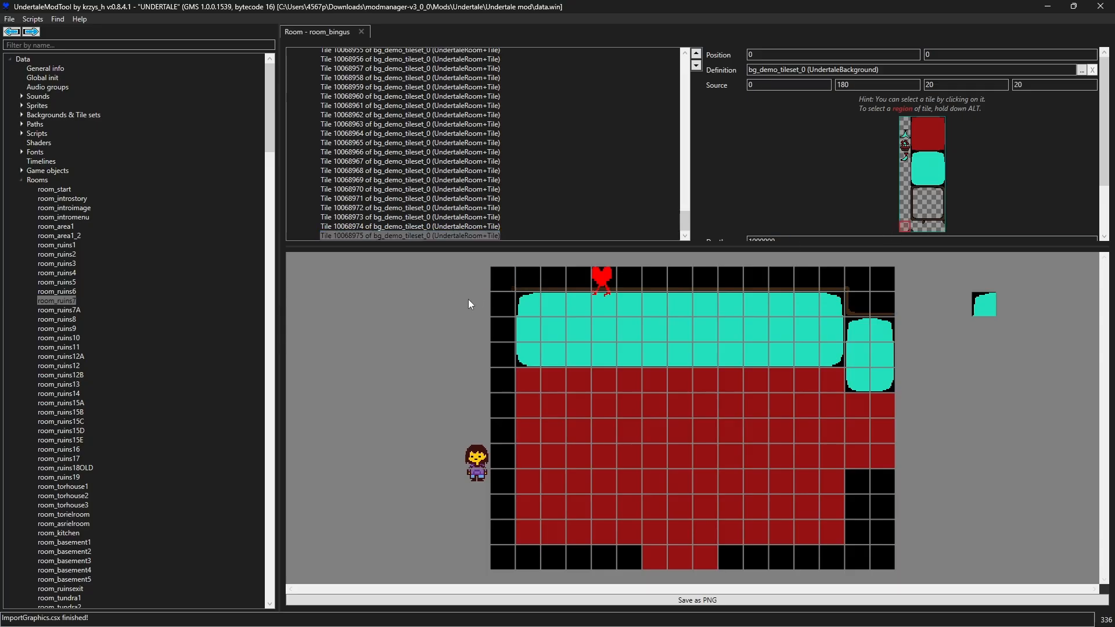
pyautogui.click(497, 299)
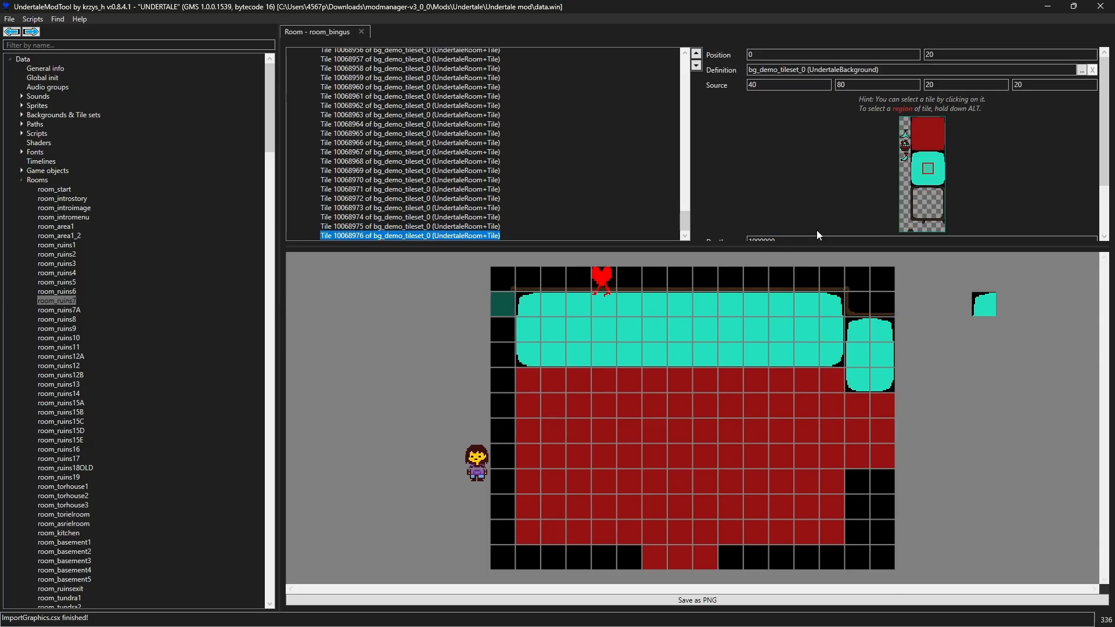
pyautogui.click(941, 204)
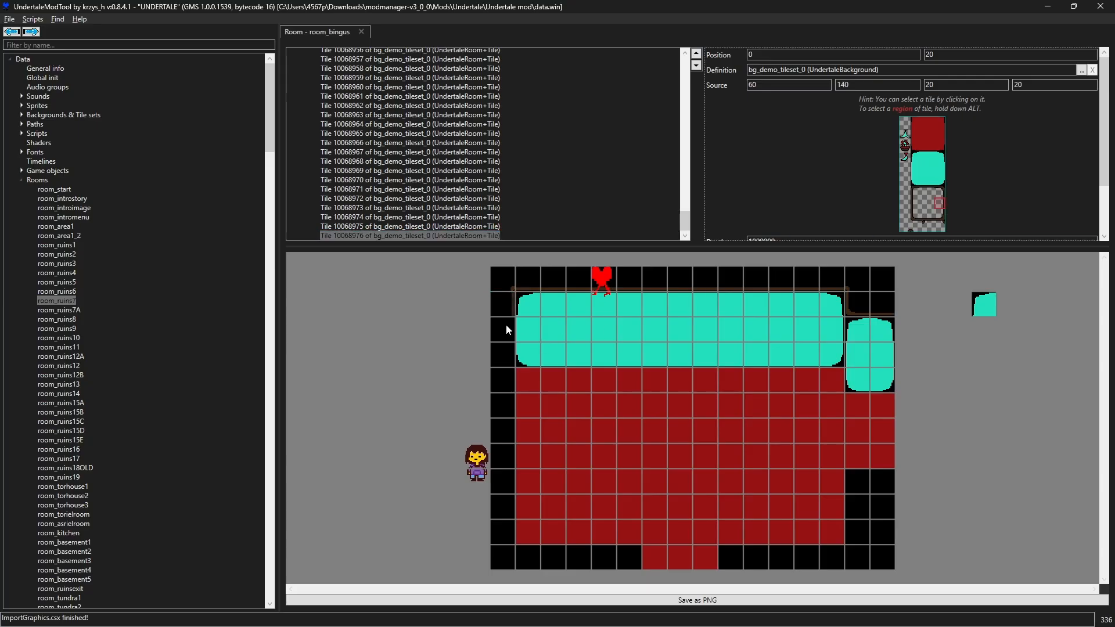
pyautogui.moveTo(506, 324); pyautogui.dragTo(503, 445)
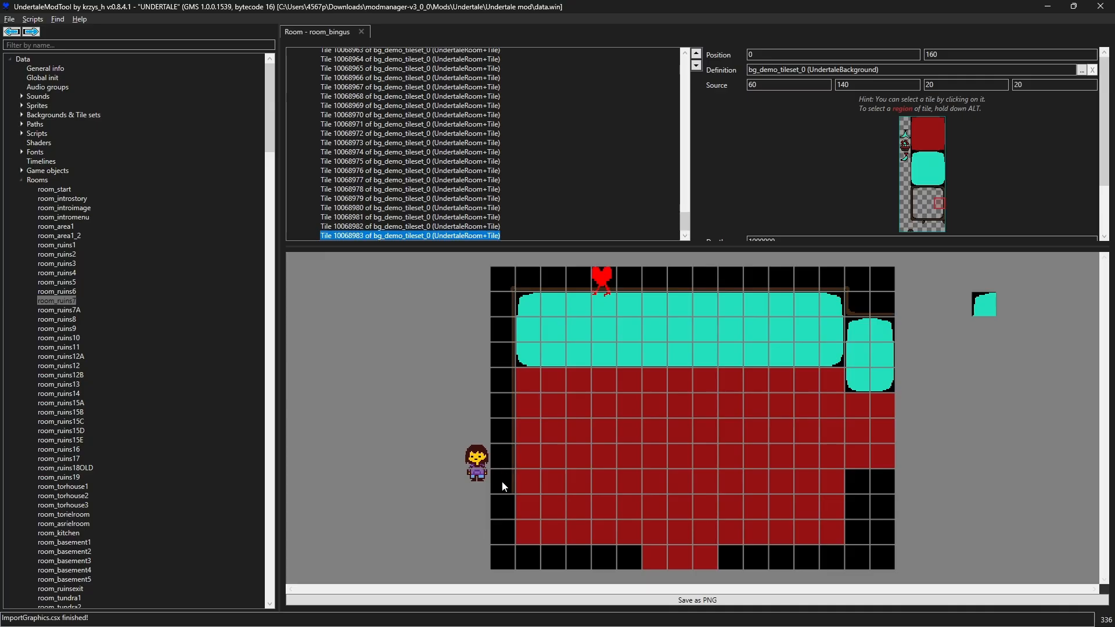
pyautogui.moveTo(503, 514); pyautogui.dragTo(503, 528)
# Outline the bottom row at y 220 up to the doorway: source 60, 180 at x 0; 40, 120 from 20 to 80; 60, 120 at 100
pyautogui.click(503, 556)
pyautogui.click(940, 226)
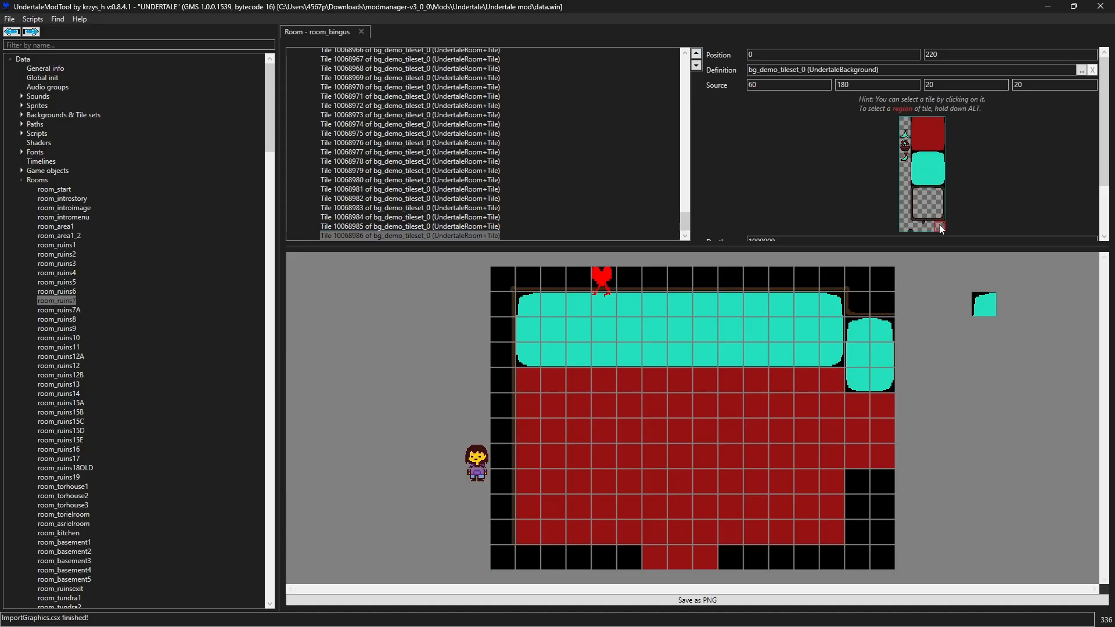
pyautogui.click(529, 556)
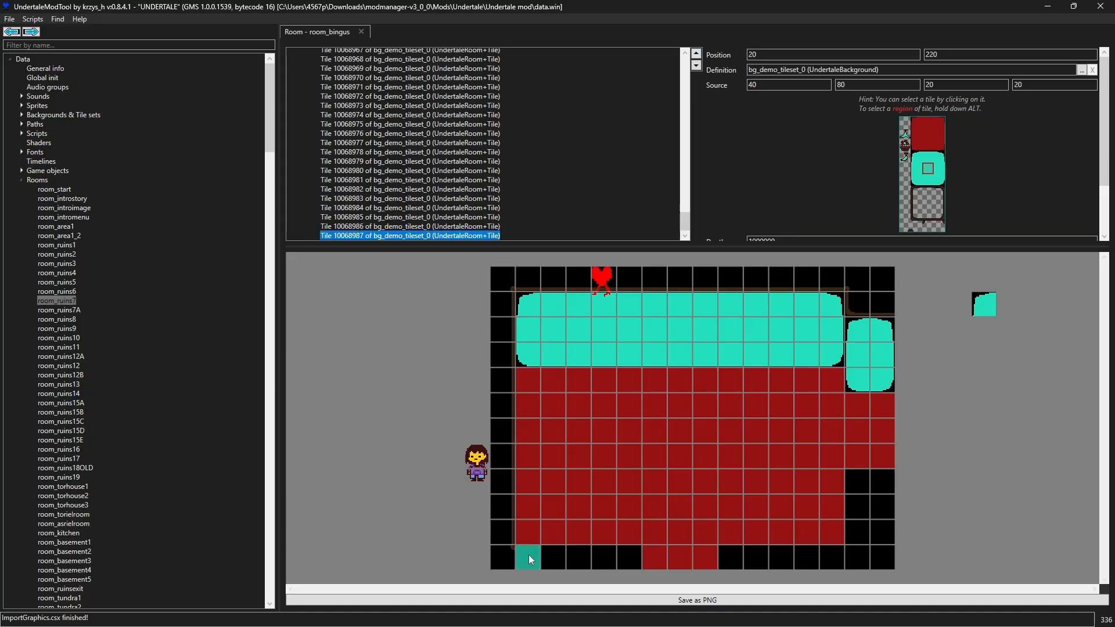
pyautogui.click(931, 193)
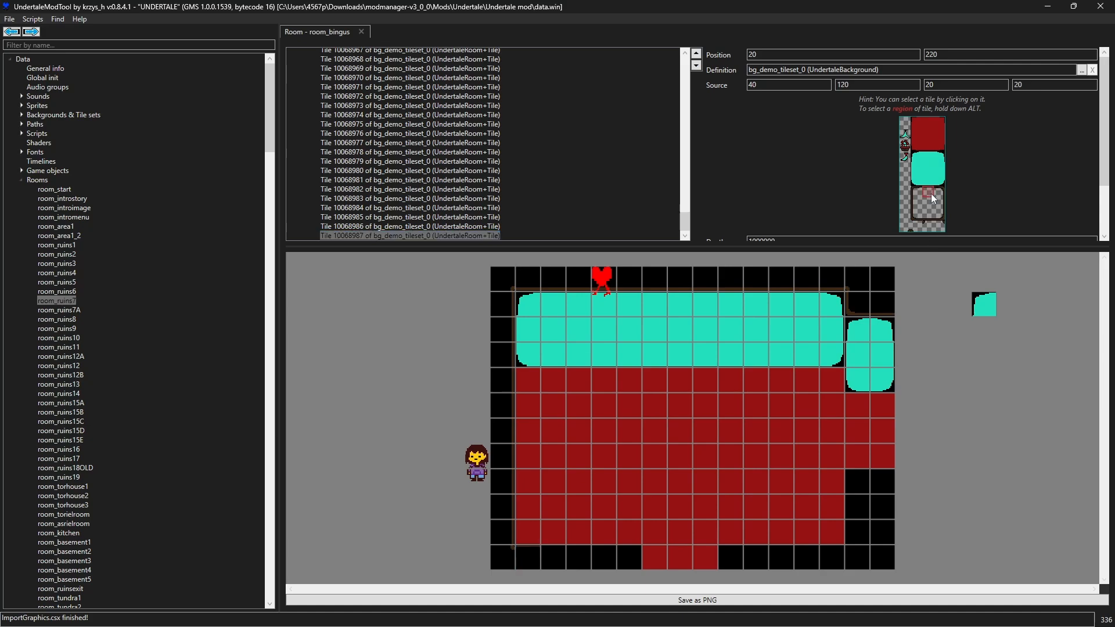
pyautogui.click(546, 552)
pyautogui.click(584, 552)
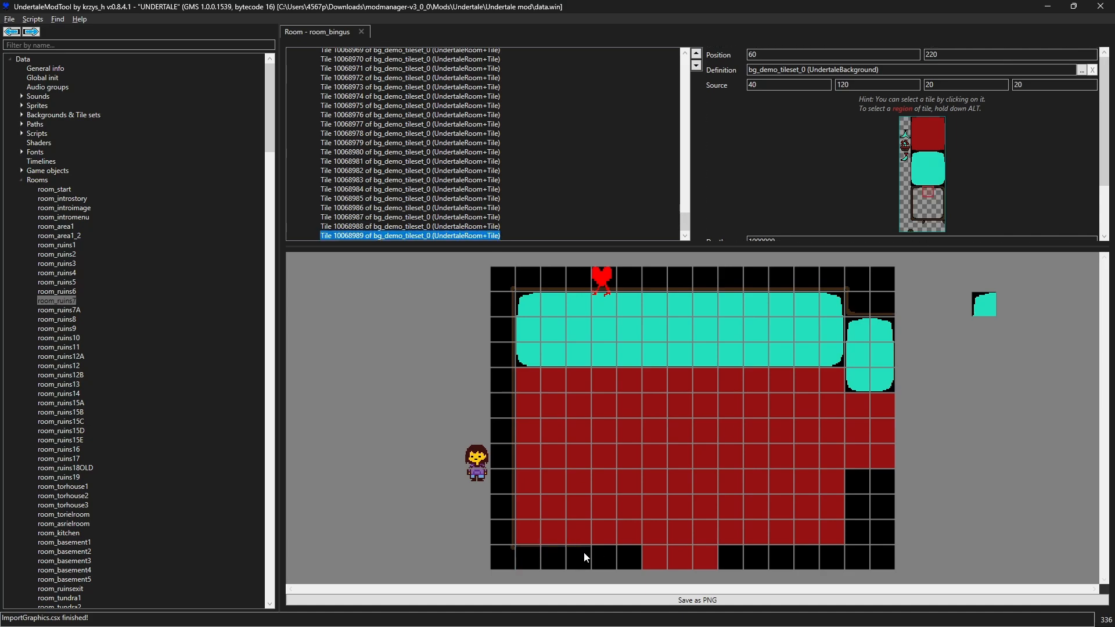
pyautogui.click(627, 555)
pyautogui.click(943, 193)
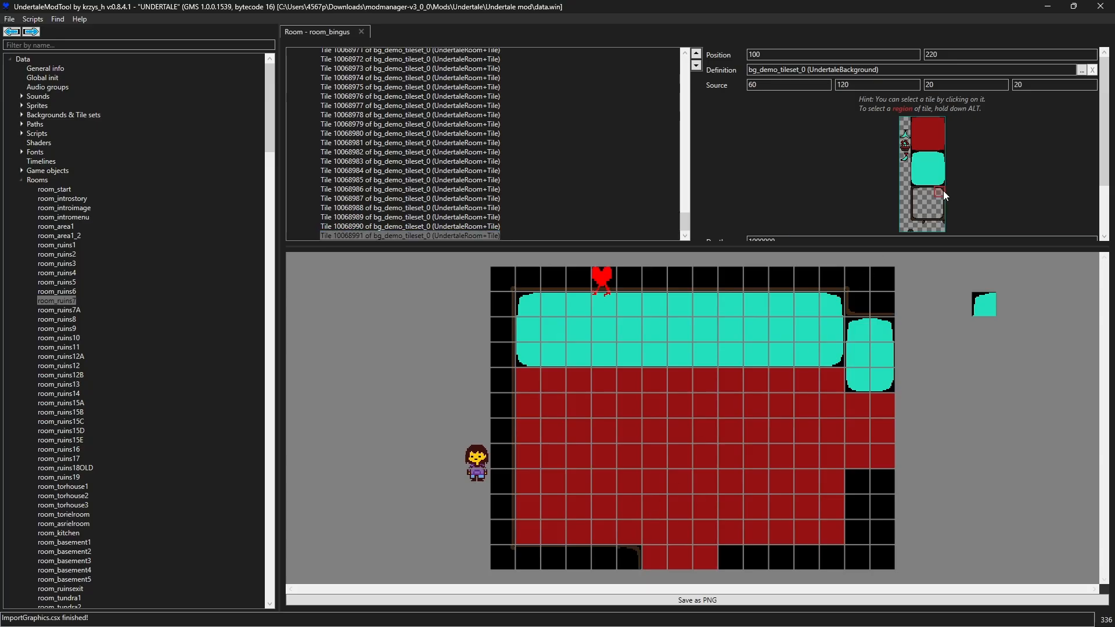
# Outline the row at y 220 beyond the doorway: source 20, 120 at x 180; 40, 120 from 200 to 260; 40, 180 at 280
pyautogui.click(729, 555)
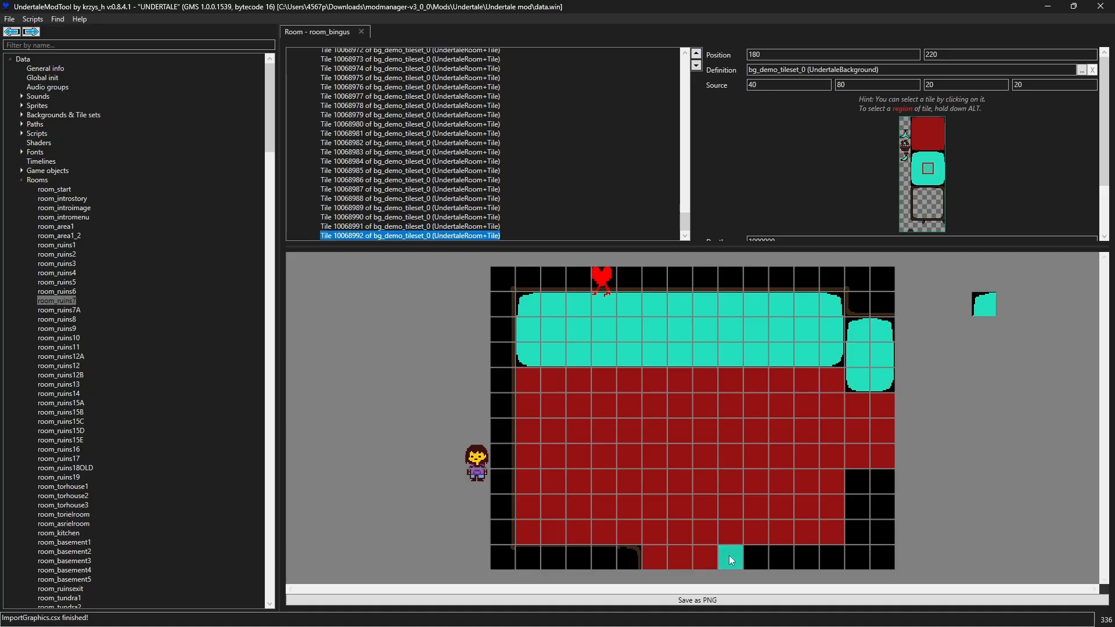
pyautogui.click(917, 192)
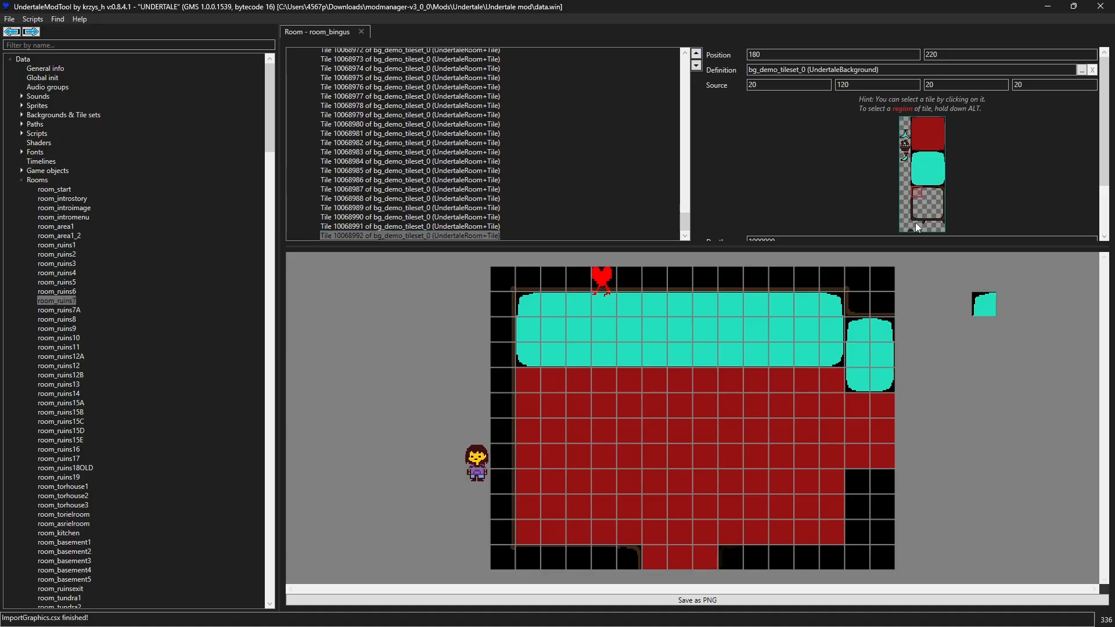
pyautogui.click(758, 565)
pyautogui.click(929, 189)
pyautogui.click(776, 553)
pyautogui.click(803, 554)
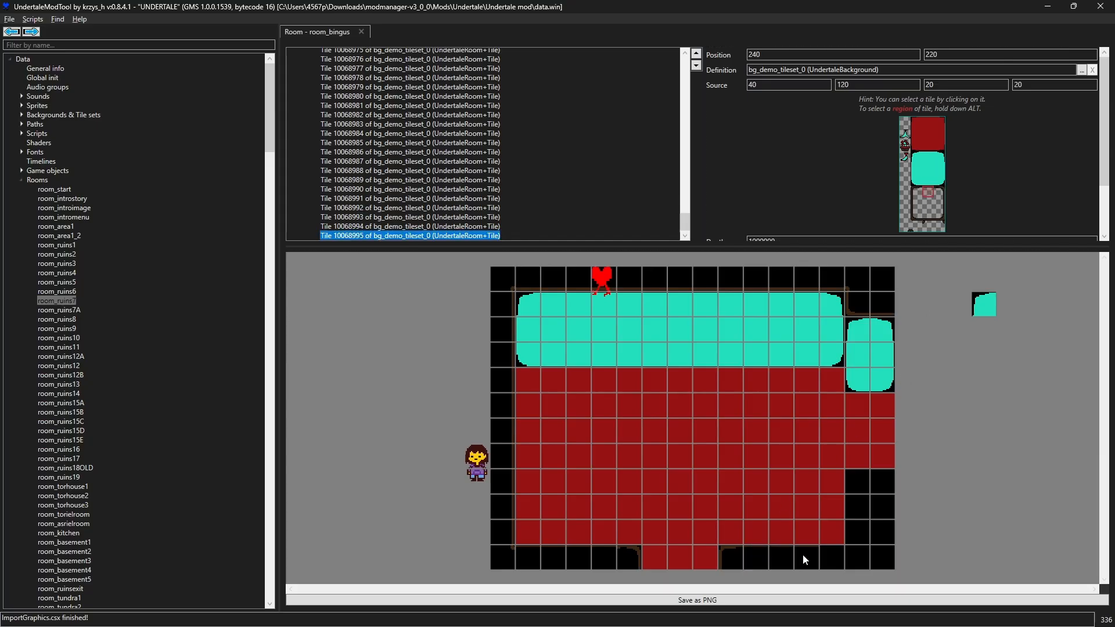
pyautogui.click(833, 556)
pyautogui.click(858, 555)
pyautogui.click(928, 227)
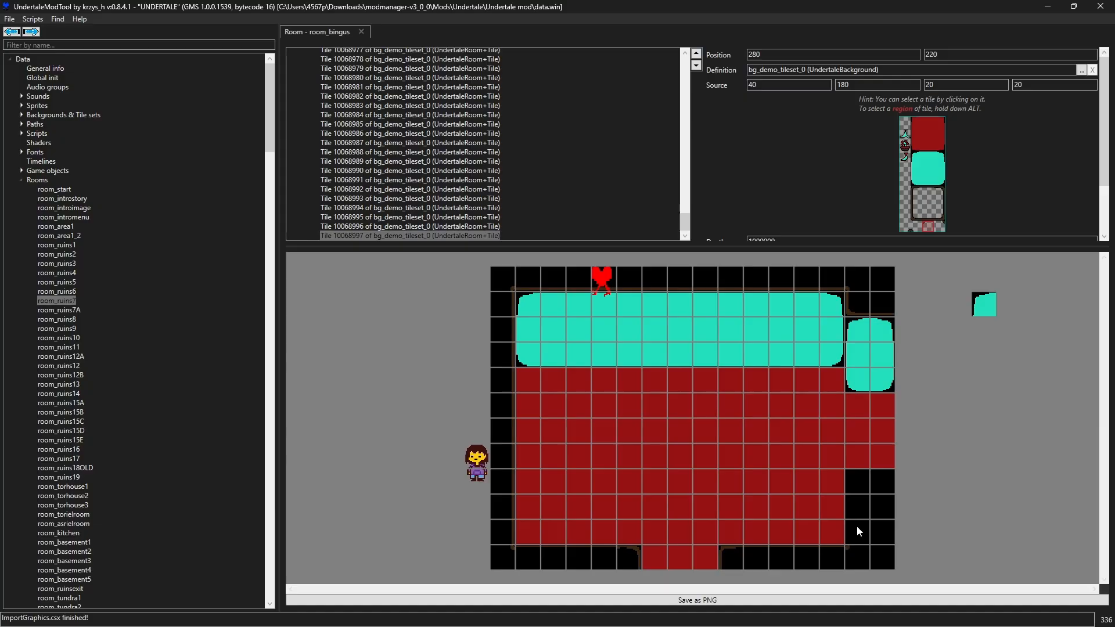
# Outline below the side exit: source 20, 140 at 280, 200 and 280, 180; 20, 120 at 280, 160; 40, 120 at 300, 160
pyautogui.hotkey('ctrl', 'v')
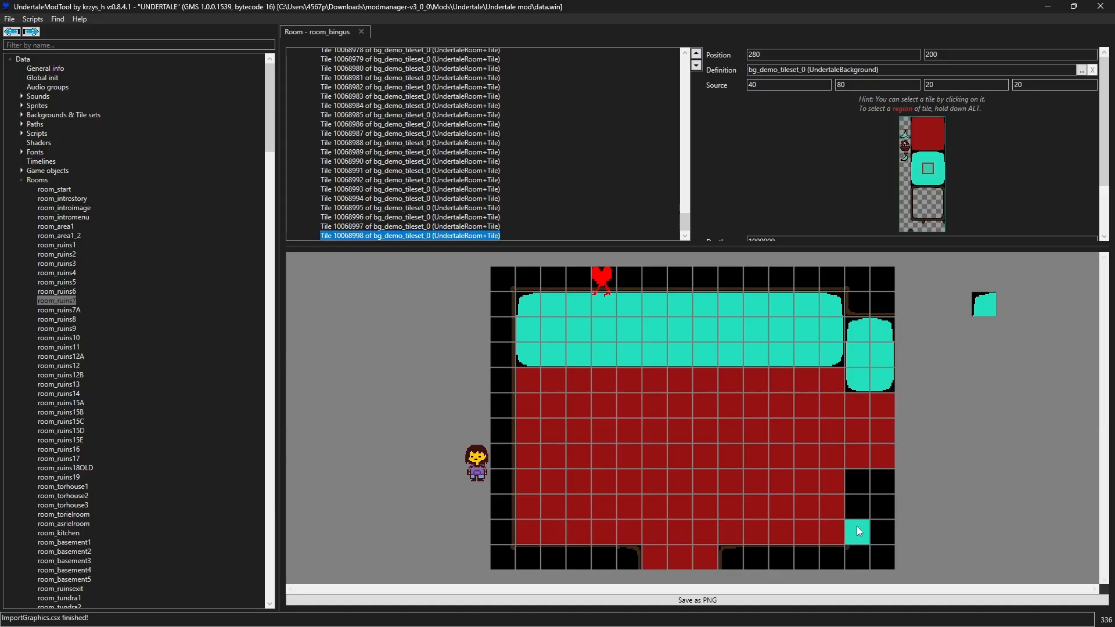
pyautogui.click(913, 205)
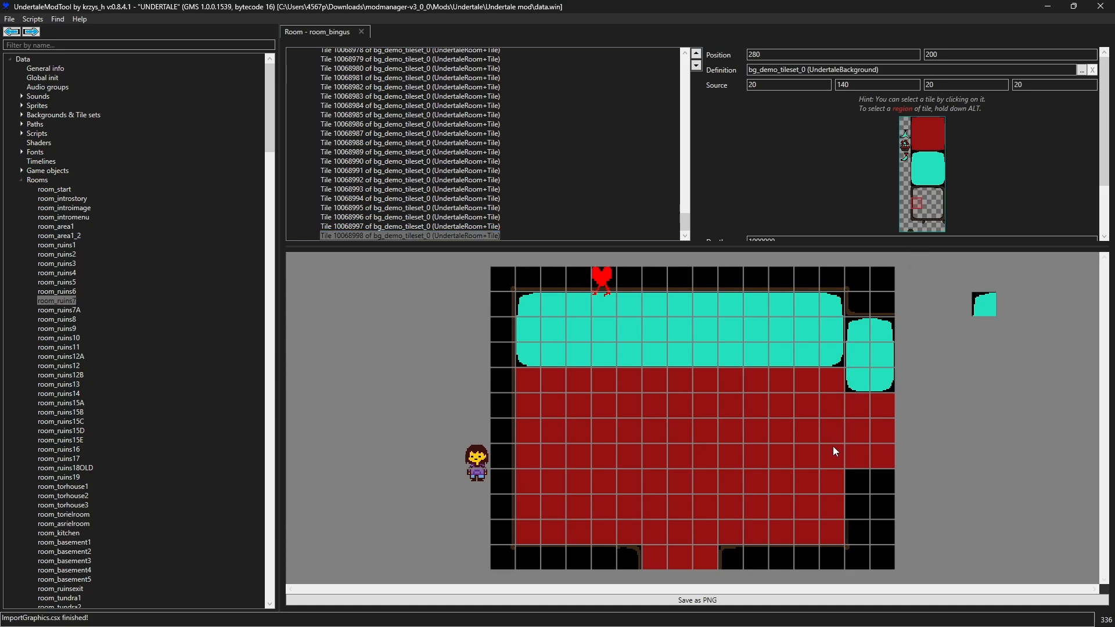
pyautogui.hotkey('ctrl', 'v')
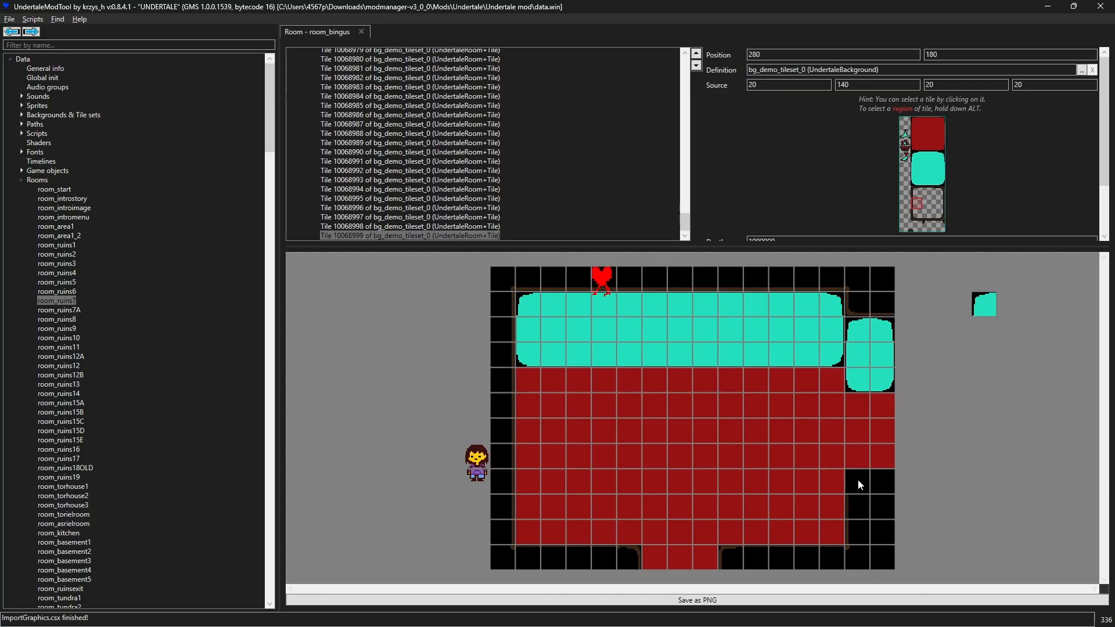
pyautogui.hotkey('ctrl', 'v')
pyautogui.click(918, 192)
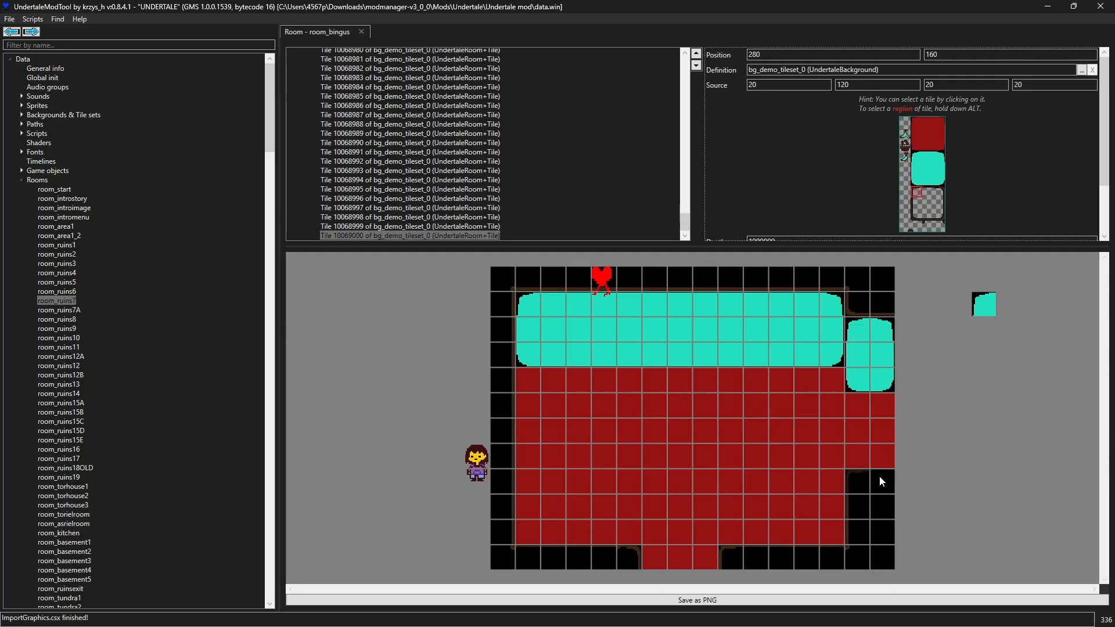
pyautogui.hotkey('ctrl', 'v')
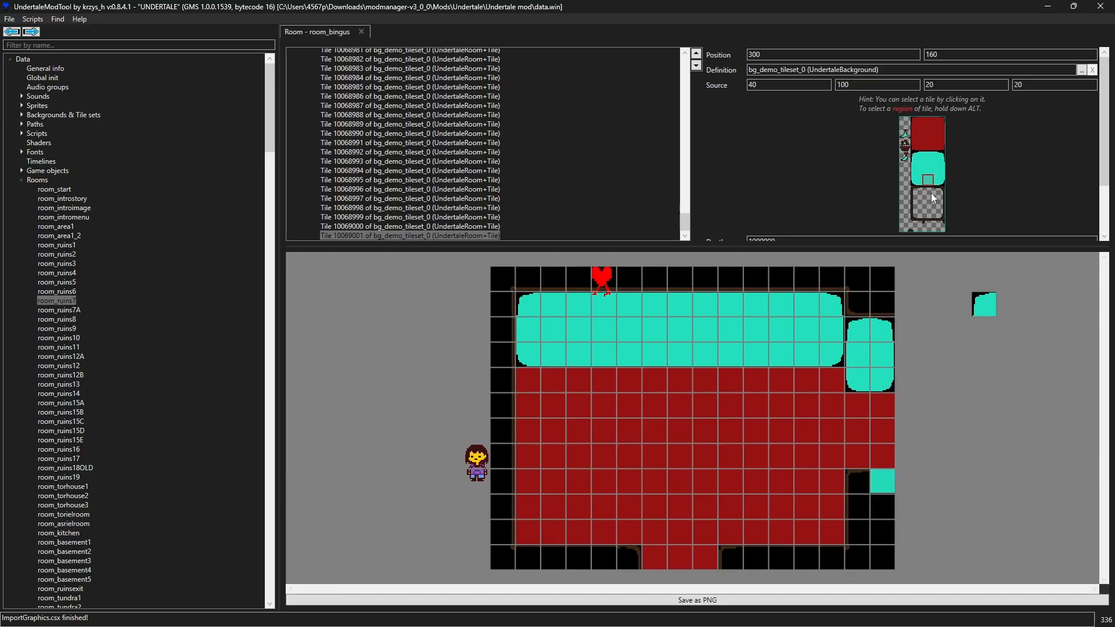
pyautogui.click(931, 193)
# Move the stray teal tile farther outside the room and place the main character on the red floor at 60, 120
pyautogui.moveTo(977, 311); pyautogui.dragTo(1052, 317)
pyautogui.moveTo(470, 467); pyautogui.dragTo(637, 493)
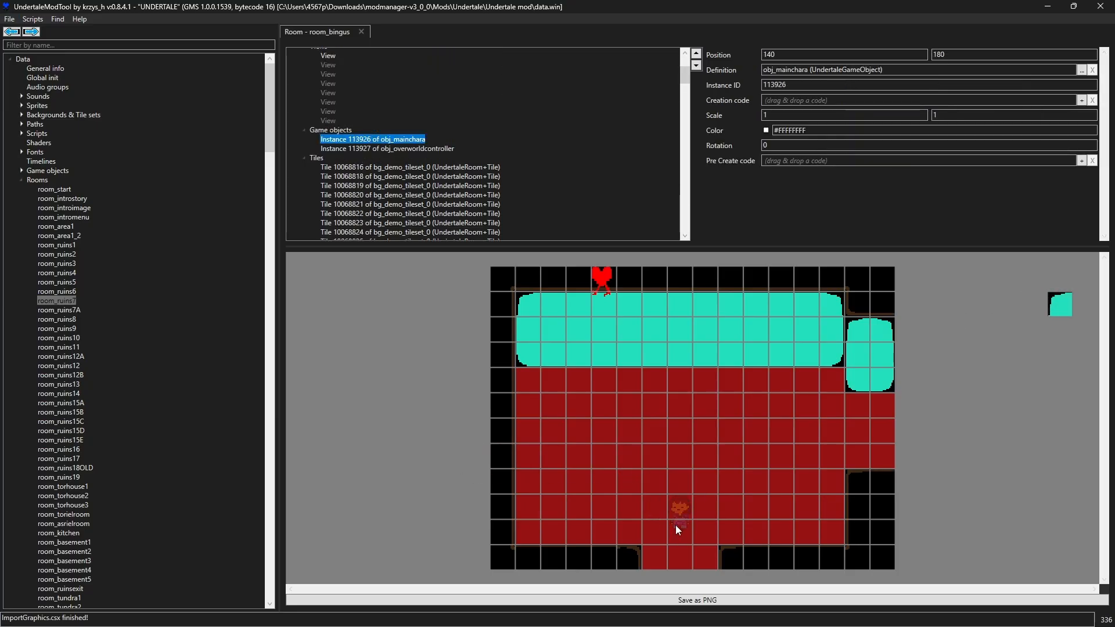
pyautogui.moveTo(681, 518); pyautogui.dragTo(599, 447)
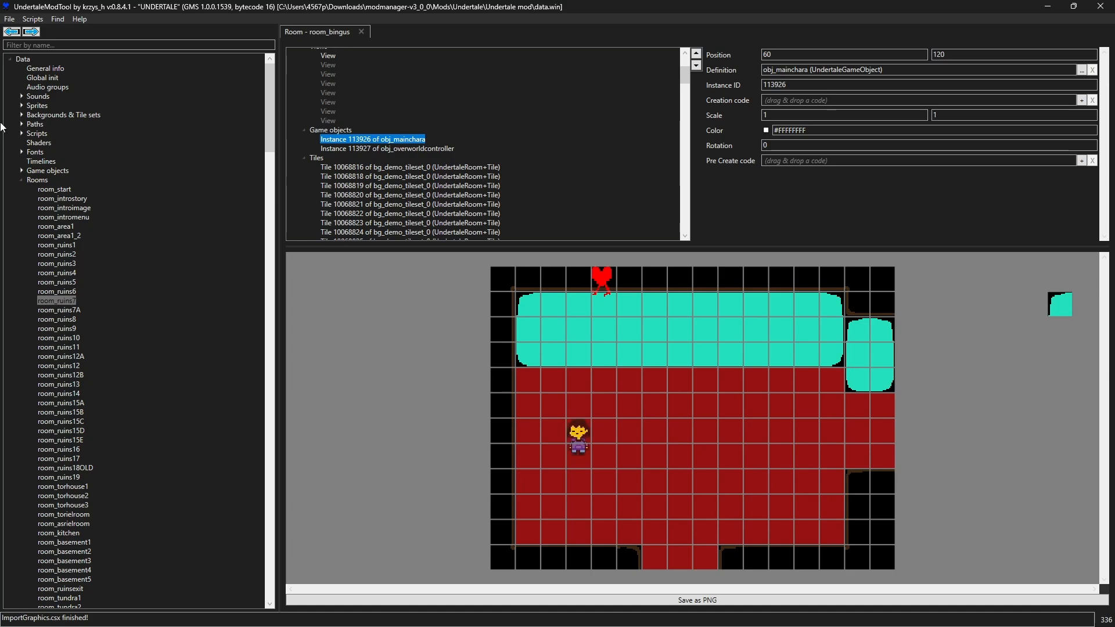
# Filter the game objects by "solid", add obj_solidsmall to the room at 0, 20 and stretch it down the column to scale 1 by 10
pyautogui.click(21, 181)
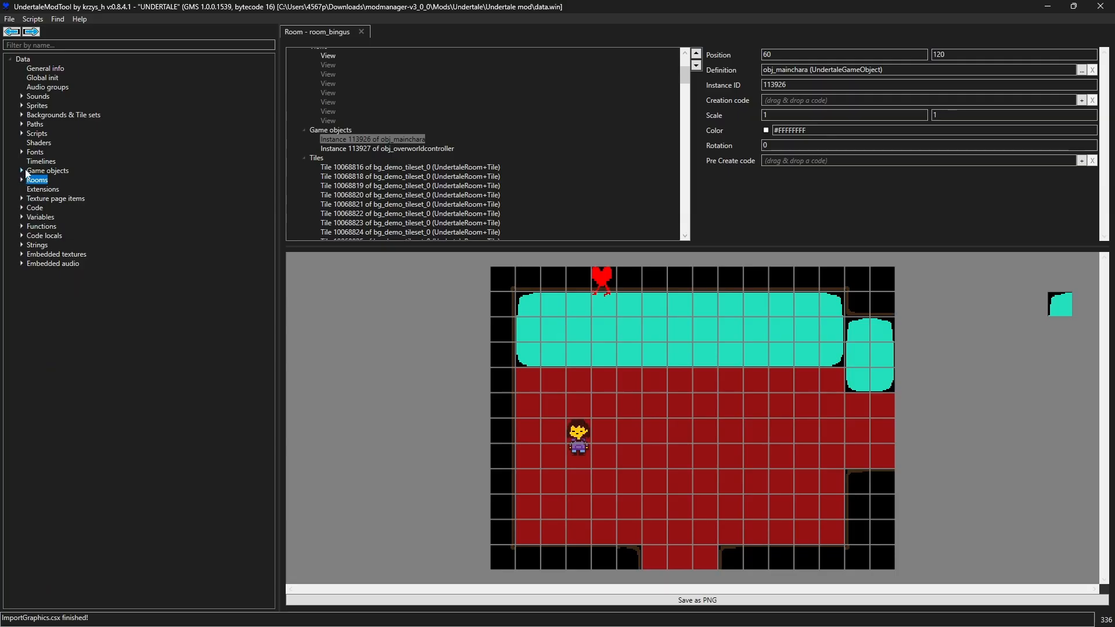
pyautogui.click(22, 171)
pyautogui.click(22, 170)
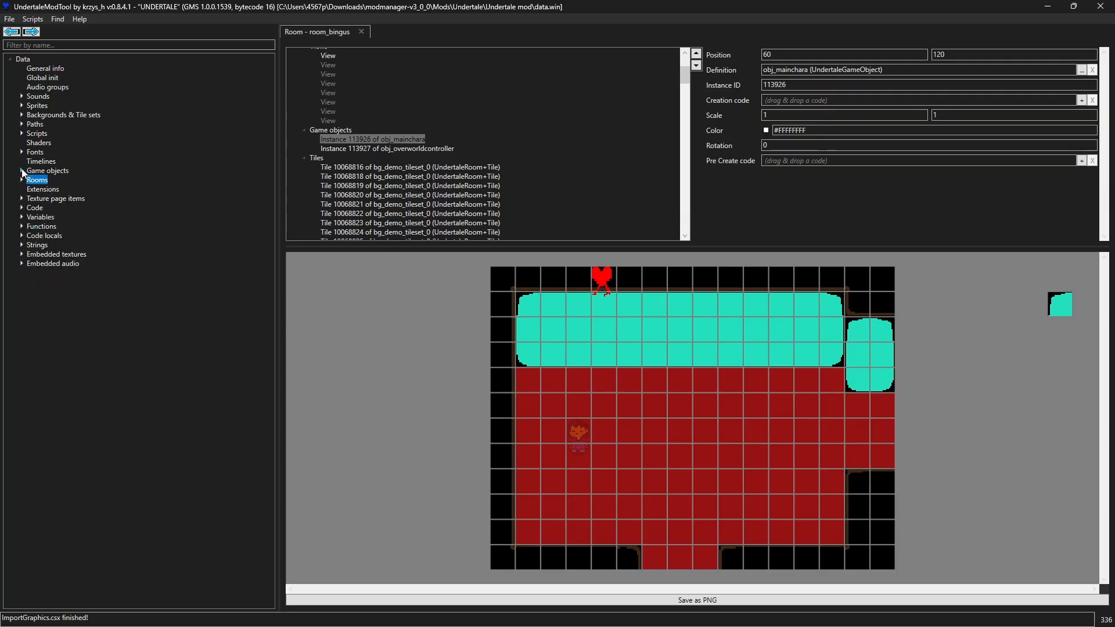
pyautogui.click(22, 170)
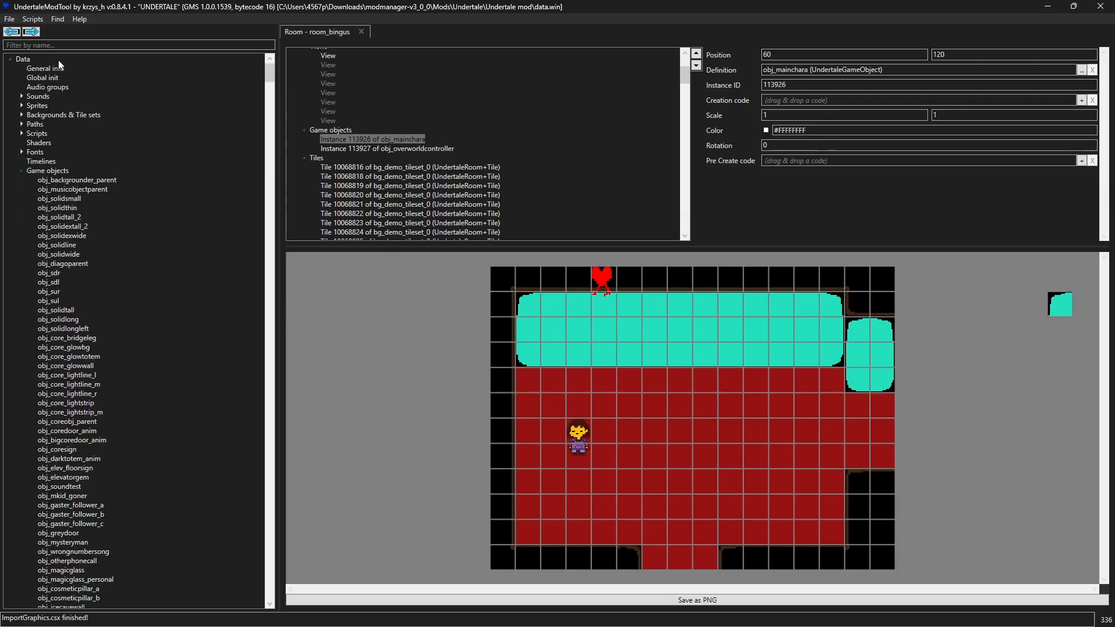
pyautogui.click(59, 45)
pyautogui.write('solid')
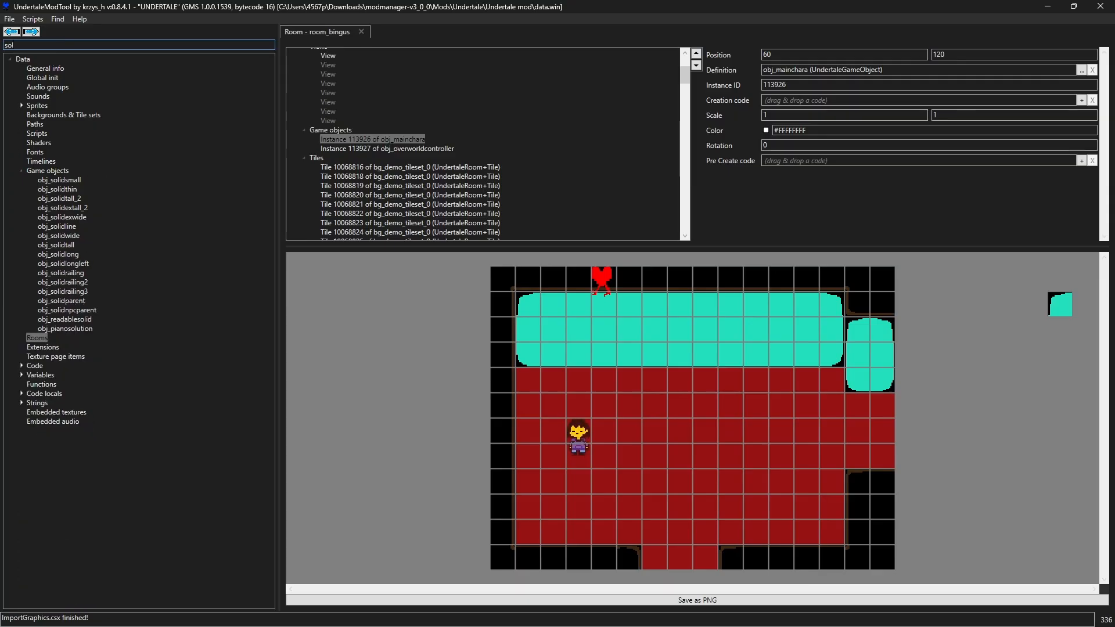
pyautogui.click(53, 181)
pyautogui.moveTo(49, 183); pyautogui.dragTo(499, 303)
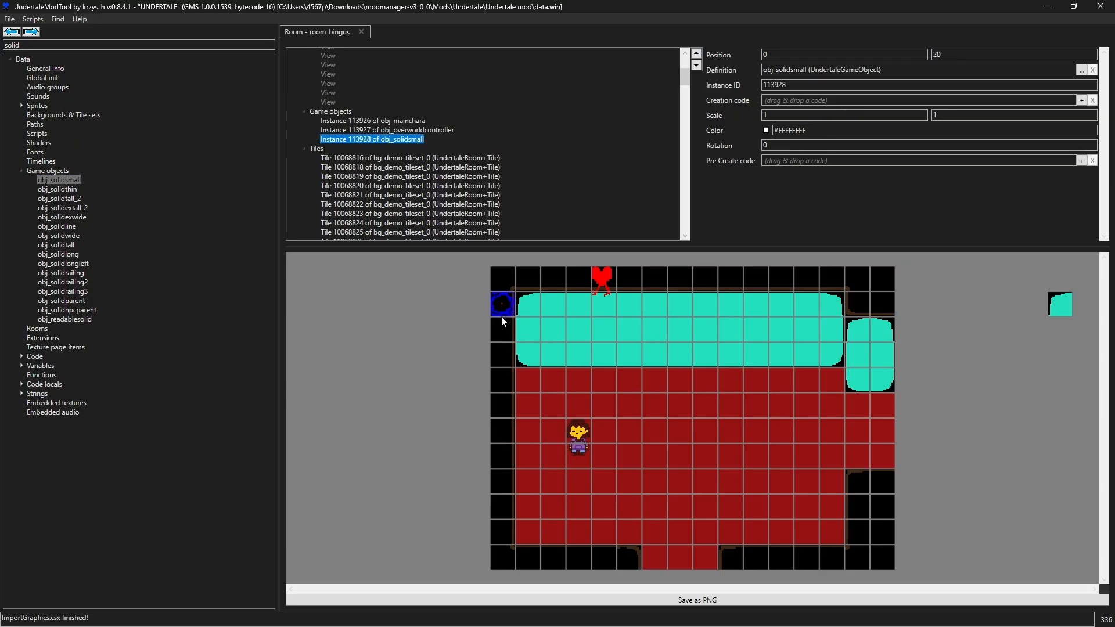
pyautogui.moveTo(501, 317); pyautogui.dragTo(506, 537)
# Duplicate the tall solid to cover the bottom outline before the doorway, about six tiles wide, and place another copy below the side exit
pyautogui.hotkey('ctrl', 'v')
pyautogui.scroll(-1, 516, 535)
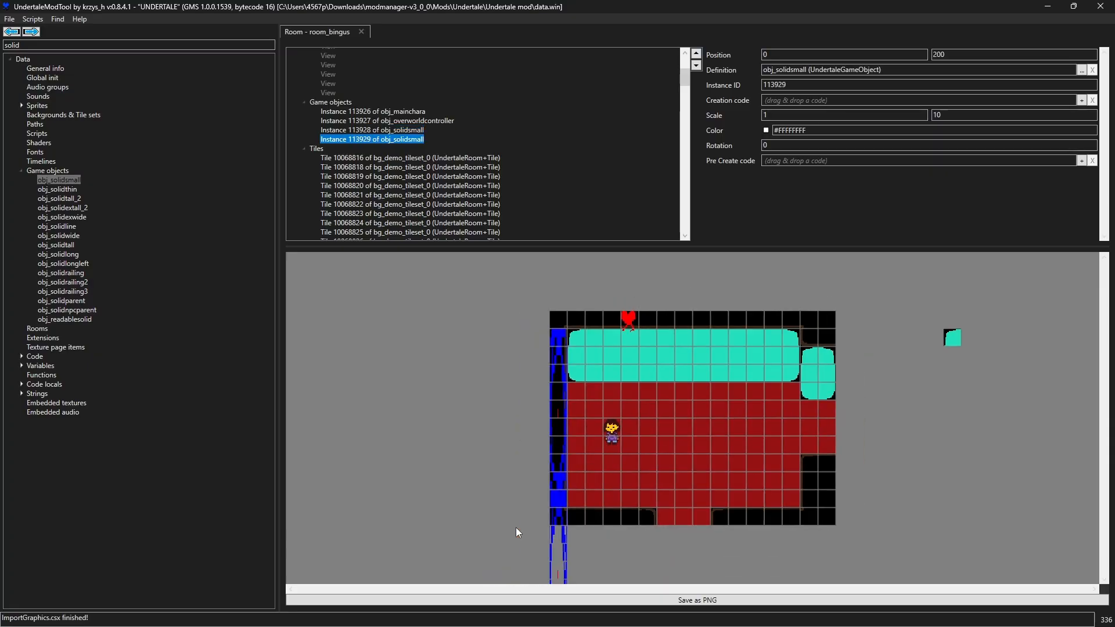
pyautogui.scroll(-1, 518, 531)
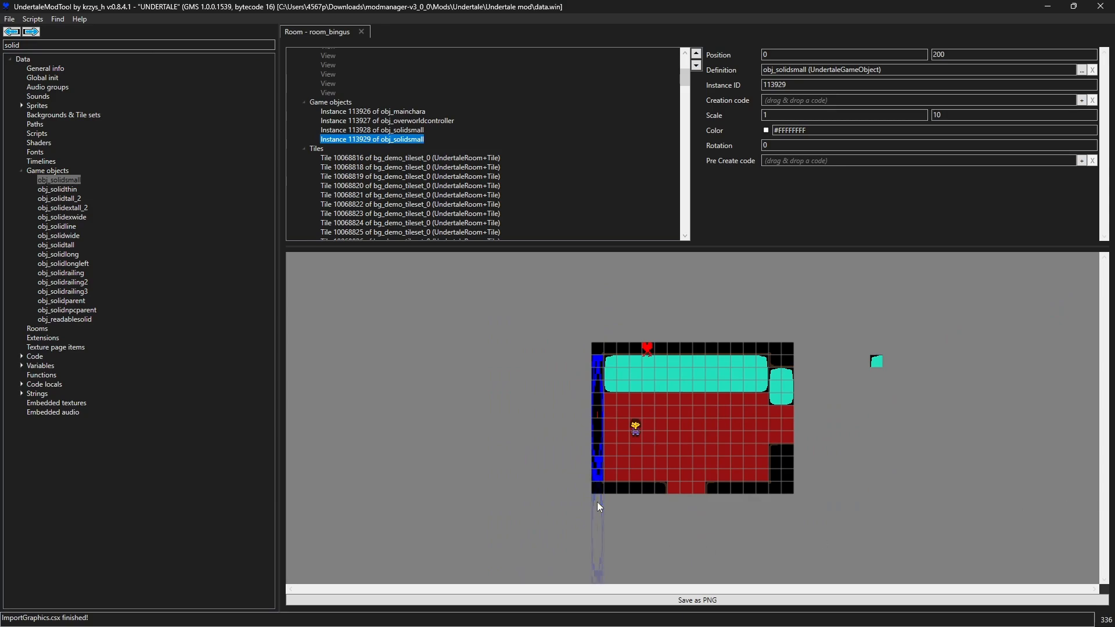
pyautogui.moveTo(597, 502); pyautogui.dragTo(782, 500)
pyautogui.keyDown('alt'); pyautogui.click(662, 530); pyautogui.keyUp('alt')
# Set the horizontal scale of the solid below the side exit to 2 and move it to 280, 160
pyautogui.scroll(2, 787, 505)
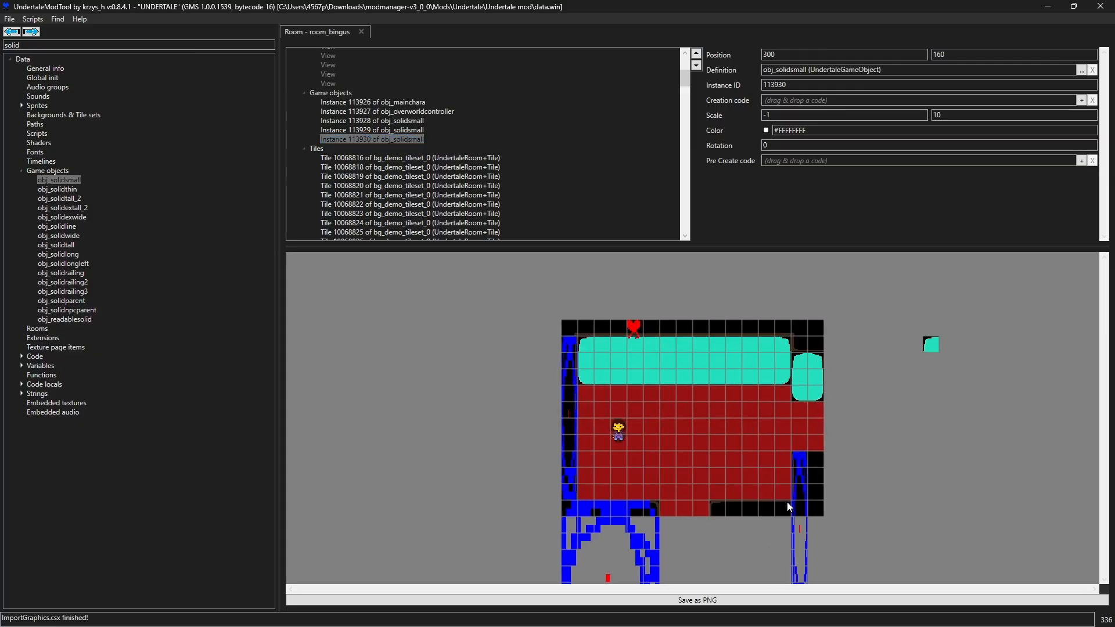
pyautogui.scroll(2, 788, 507)
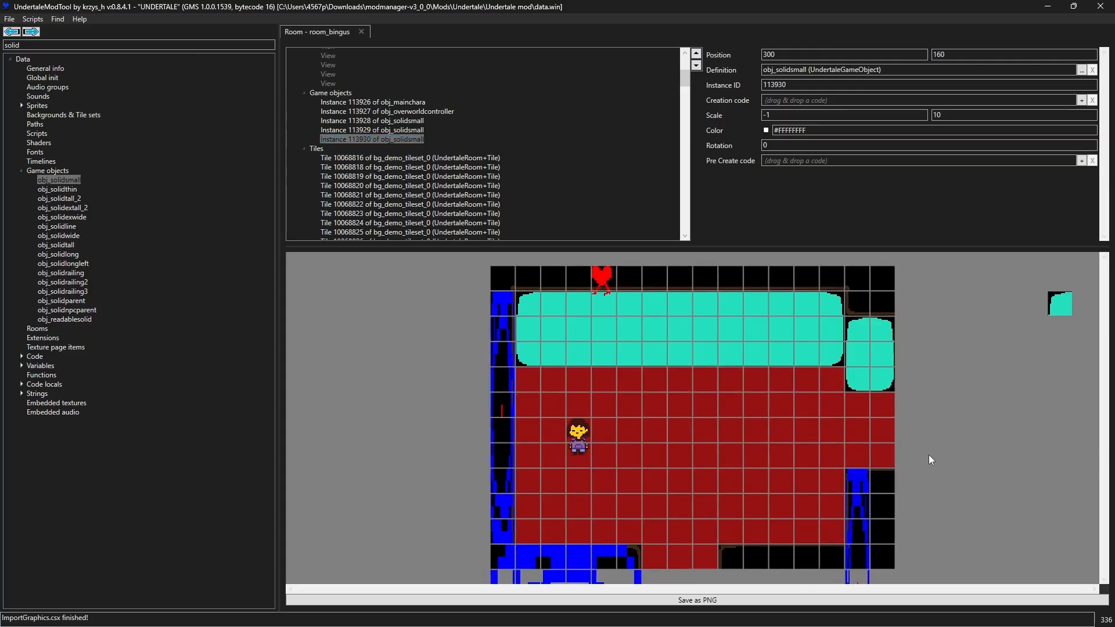
pyautogui.moveTo(929, 455); pyautogui.dragTo(658, 301)
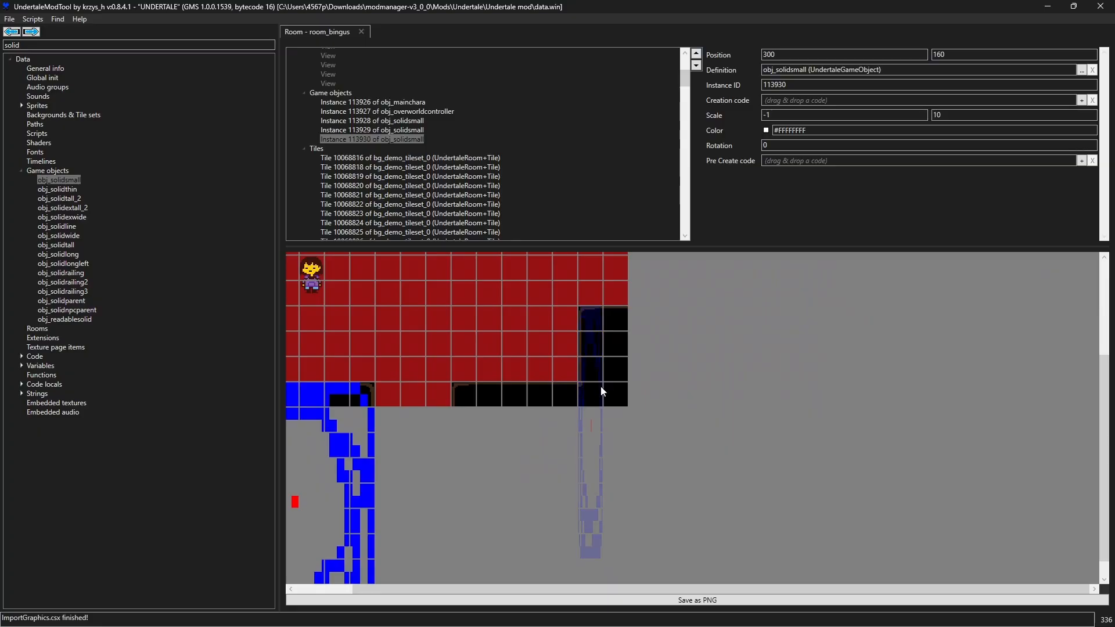
pyautogui.click(600, 394)
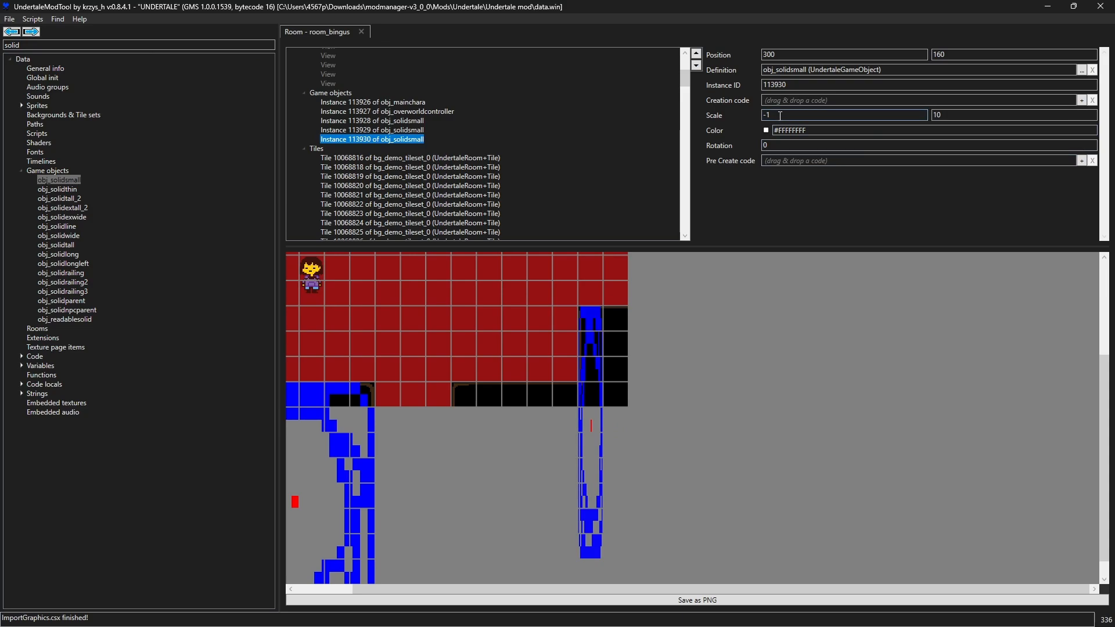
pyautogui.moveTo(781, 116); pyautogui.dragTo(670, 110)
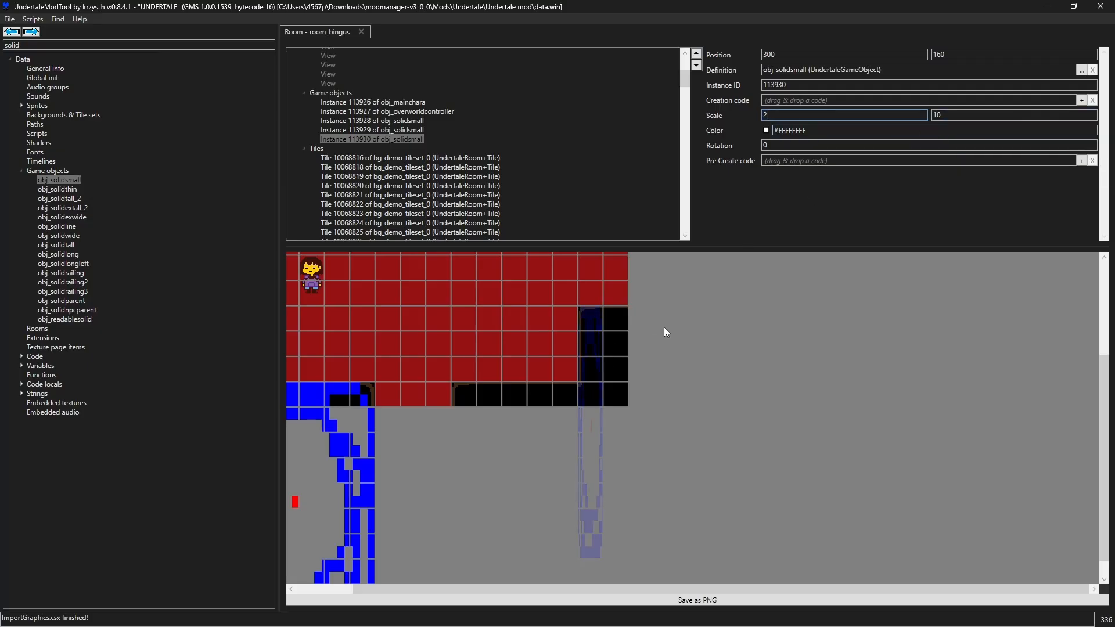
pyautogui.write('2')
pyautogui.moveTo(636, 417); pyautogui.dragTo(615, 422)
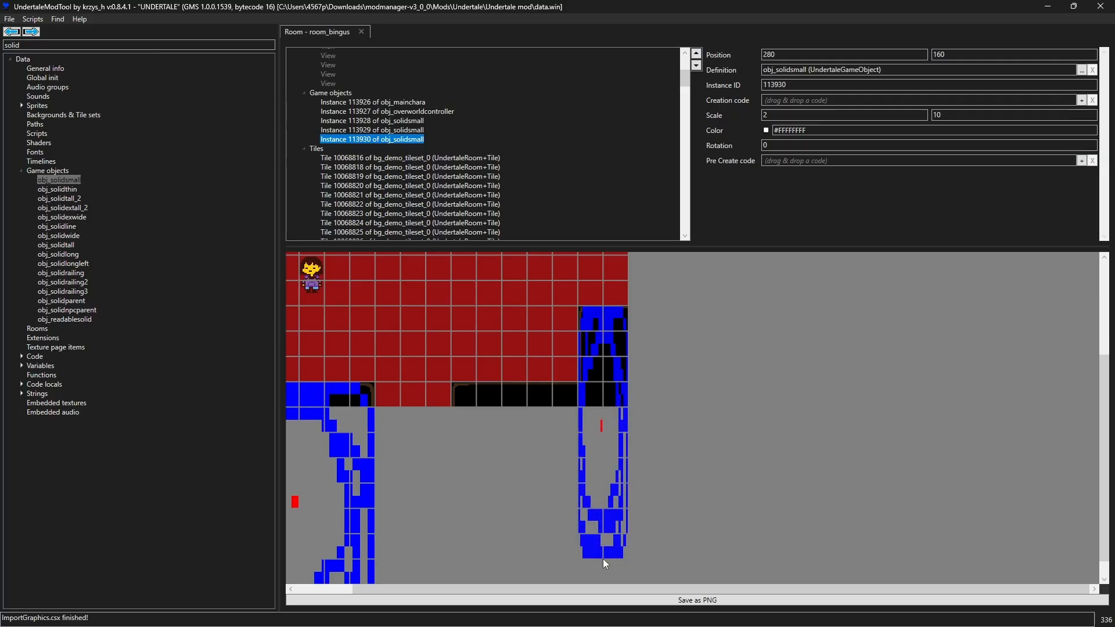
# Shorten the solid below the side exit to four tiles tall and add a 1 by 10 solid copy at 260, 220
pyautogui.moveTo(602, 558); pyautogui.dragTo(586, 371)
pyautogui.hotkey('ctrl', 'v')
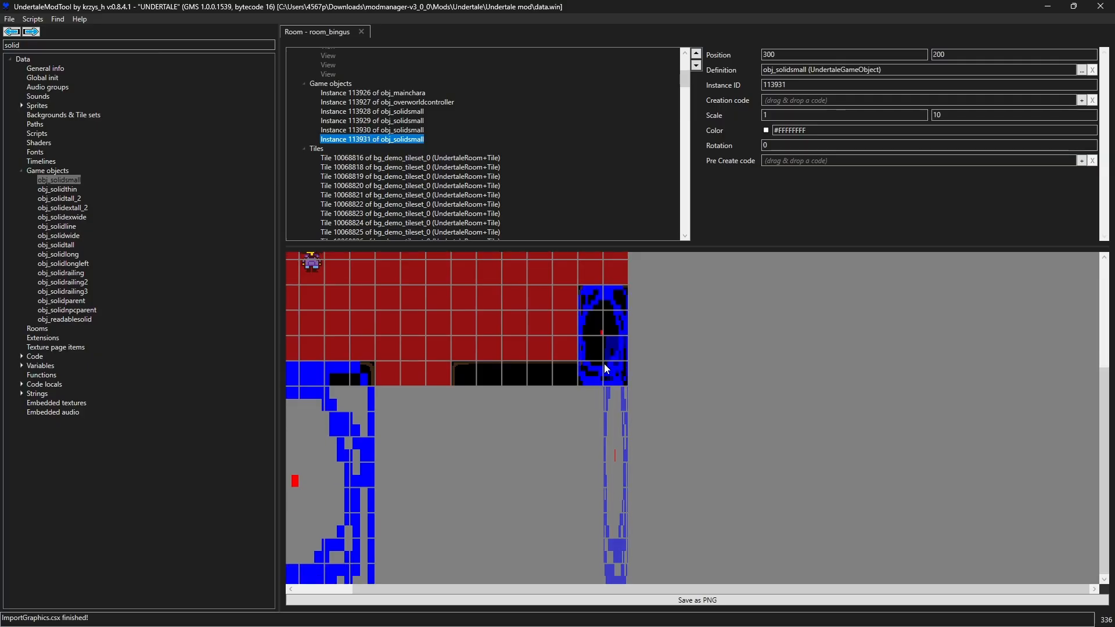
pyautogui.moveTo(625, 413); pyautogui.dragTo(563, 486)
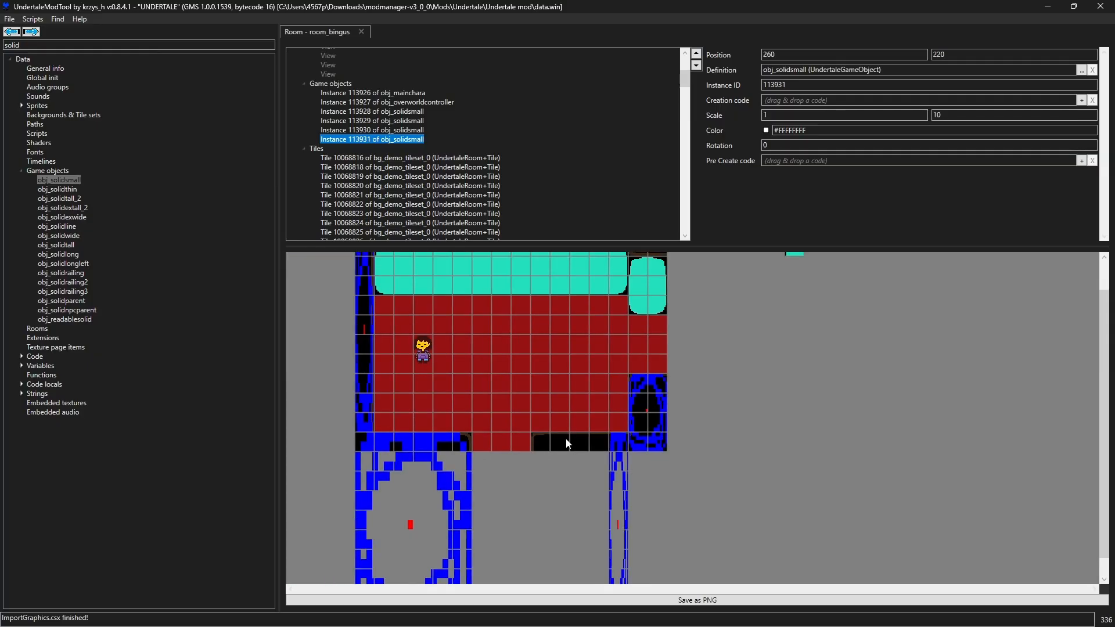
pyautogui.scroll(3, 575, 470)
pyautogui.scroll(-5, 717, 447)
pyautogui.hscroll(-1, 740, 287)
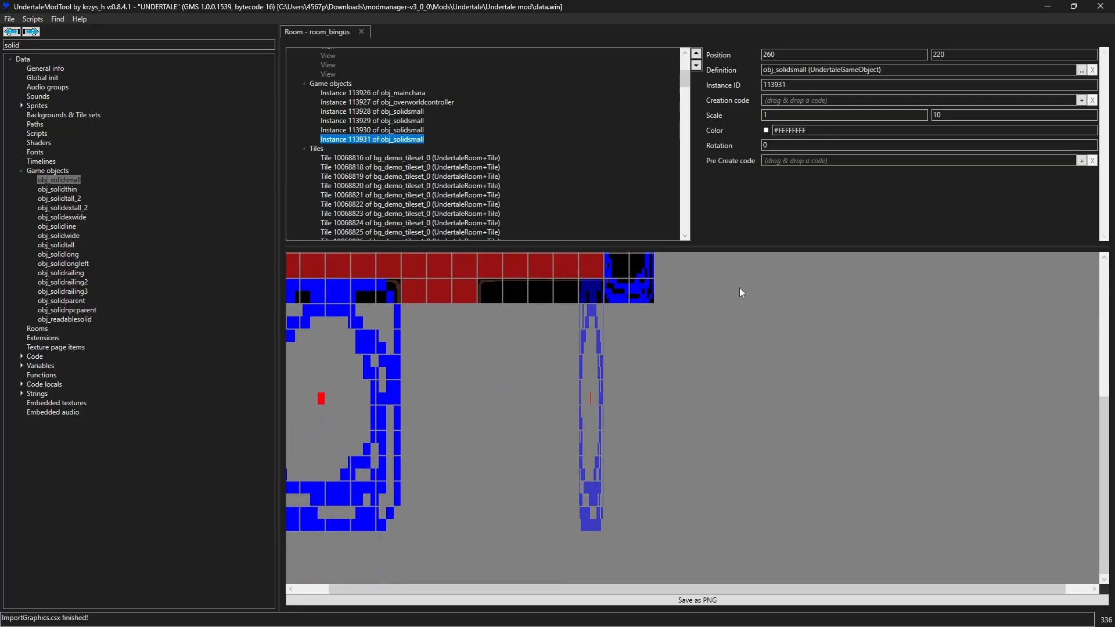
# Resize the new solid to scale 5 by 2 and position it at 180, 220 over the bottom outline beyond the doorway
pyautogui.click(601, 507)
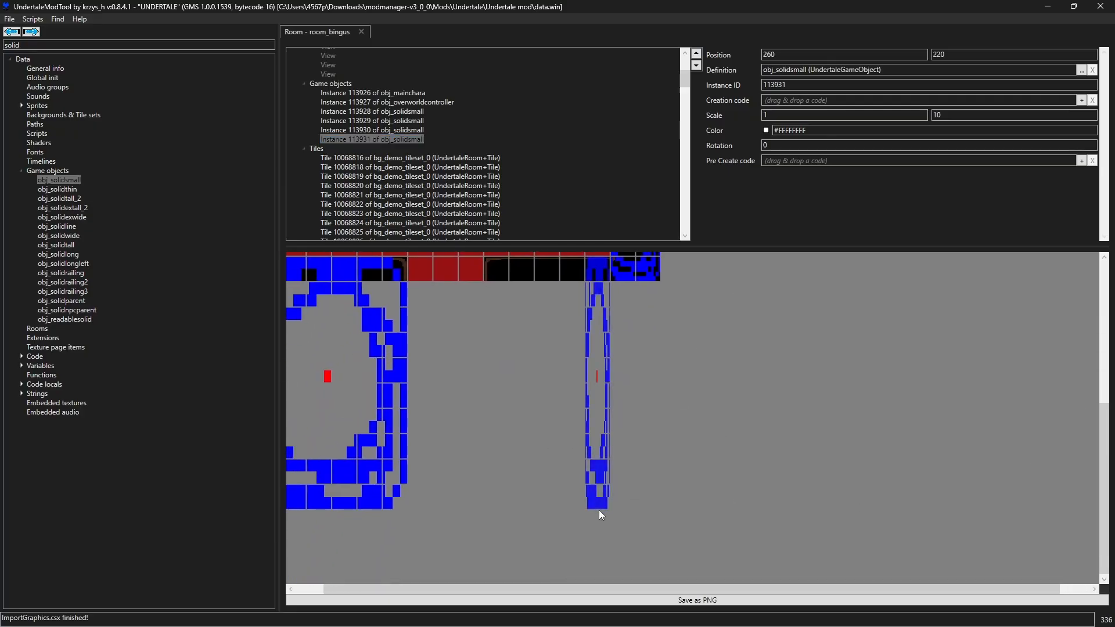
pyautogui.moveTo(598, 281); pyautogui.dragTo(600, 483)
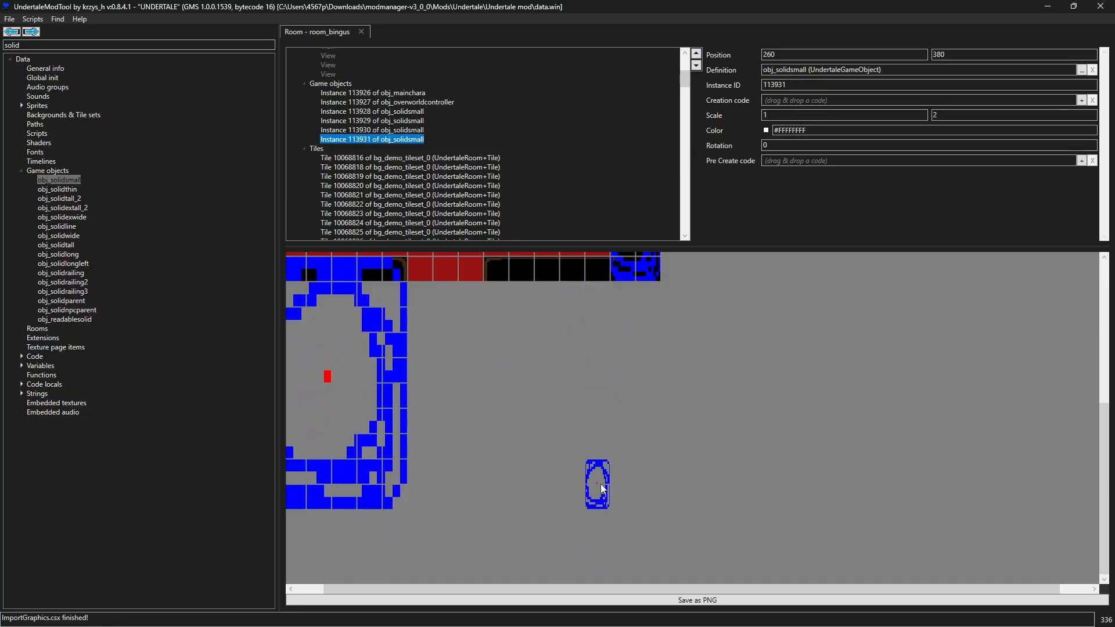
pyautogui.moveTo(600, 439); pyautogui.dragTo(596, 292)
pyautogui.moveTo(512, 285); pyautogui.dragTo(486, 286)
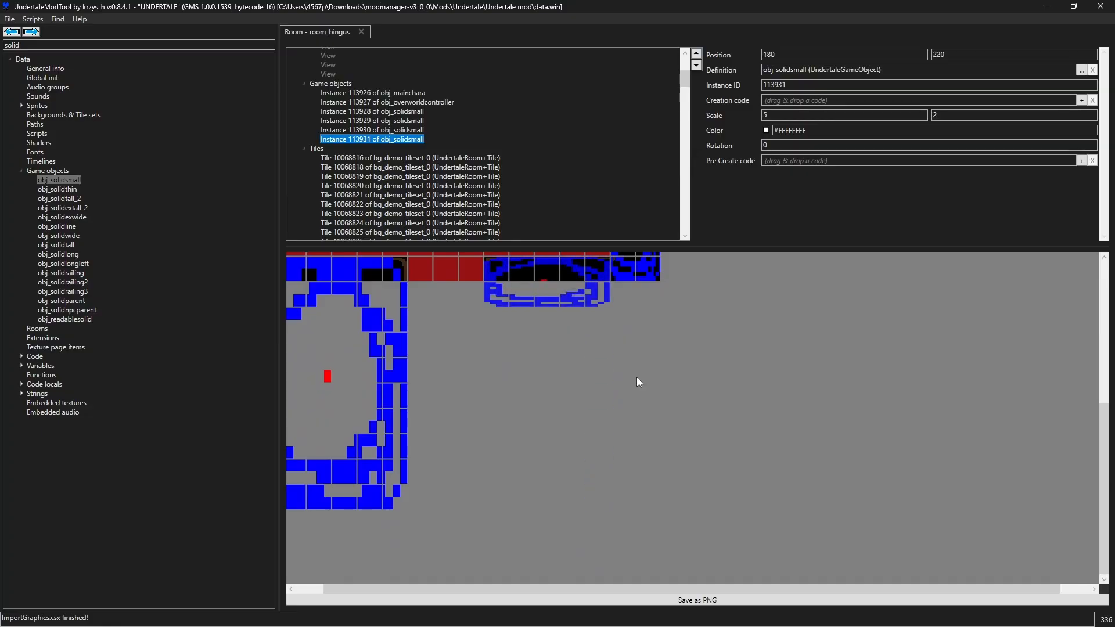
pyautogui.scroll(10, 701, 323)
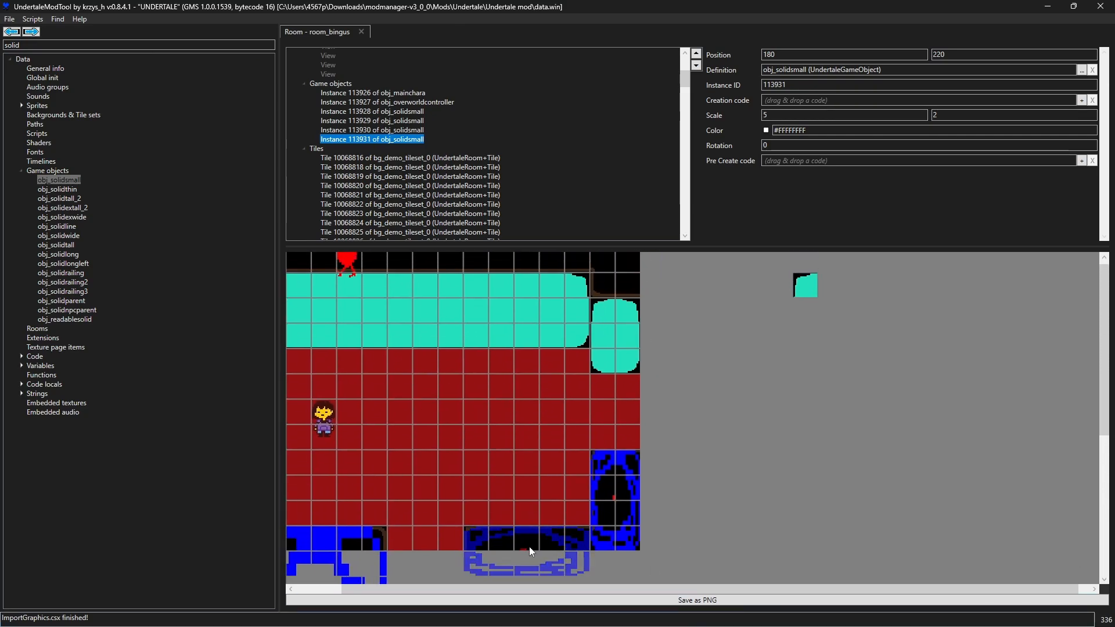
# Duplicate the bottom solid onto the long teal wall at 20, 40 and stretch it to scale 13 by 2
pyautogui.moveTo(970, 592); pyautogui.dragTo(685, 464)
pyautogui.hotkey('ctrl', 'v')
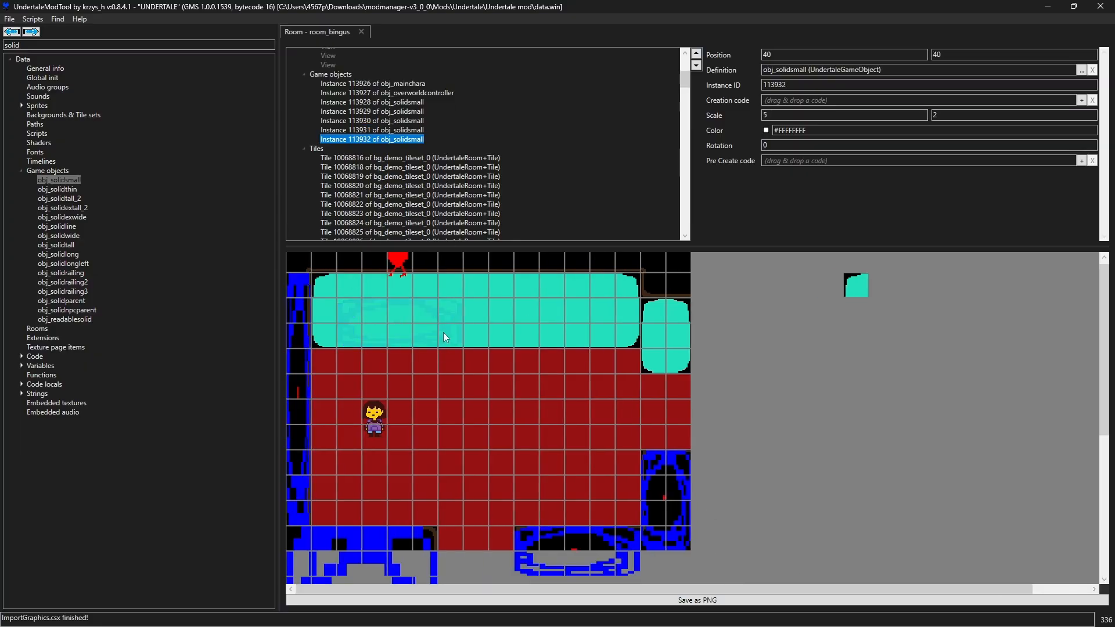
pyautogui.moveTo(395, 317); pyautogui.dragTo(623, 330)
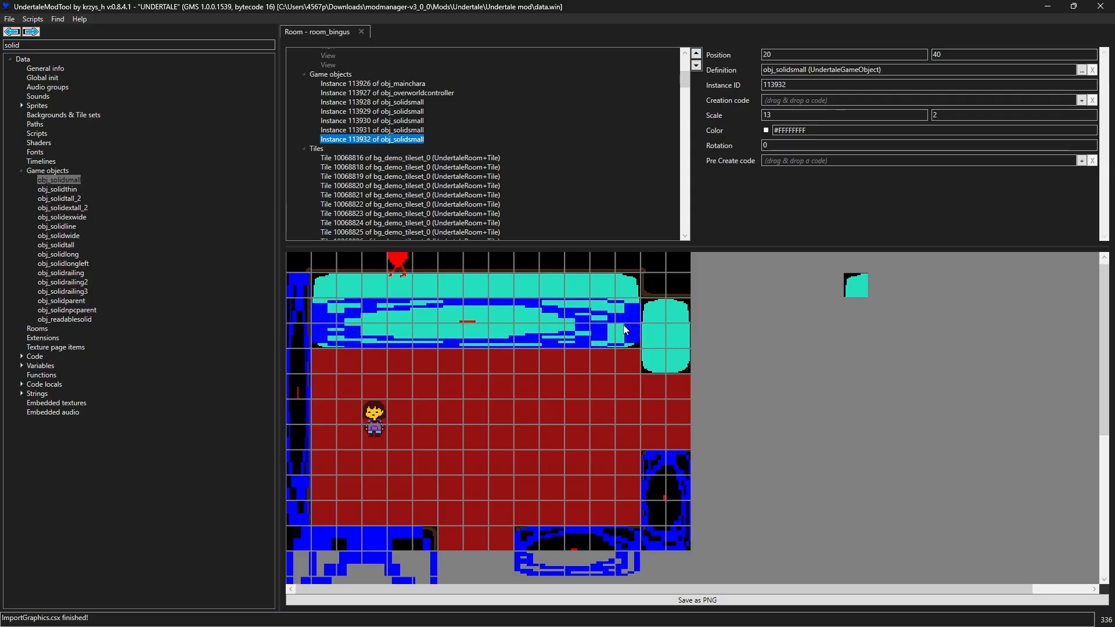
# Place another solid copy on the short teal wall at 280, 60 and reduce it to scale 2 by 2
pyautogui.hotkey('ctrl', 'v')
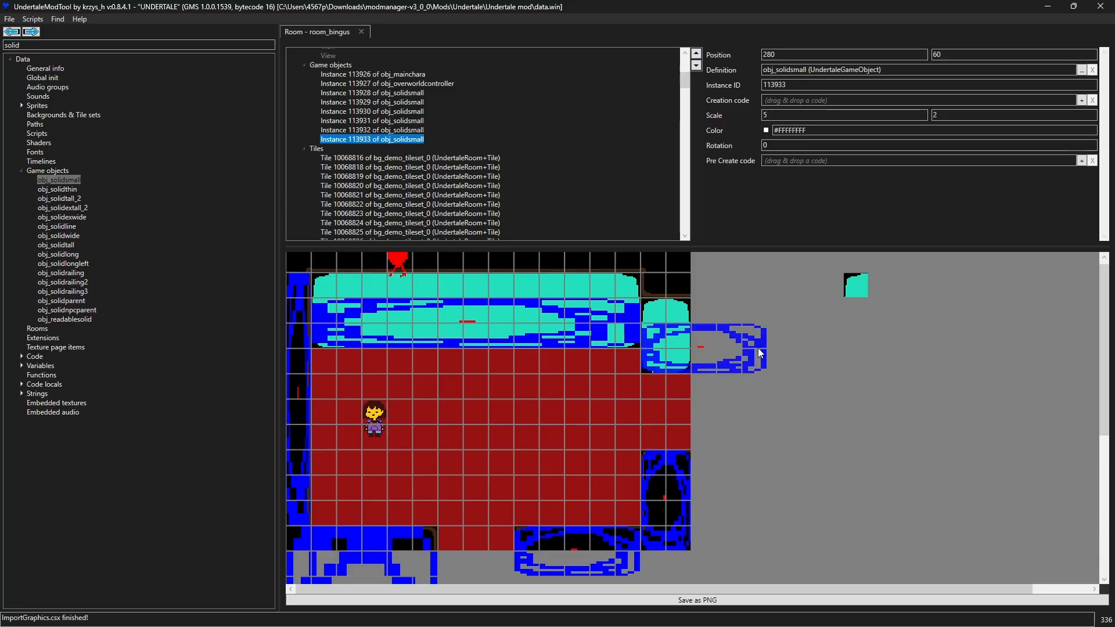
pyautogui.moveTo(758, 347); pyautogui.dragTo(682, 350)
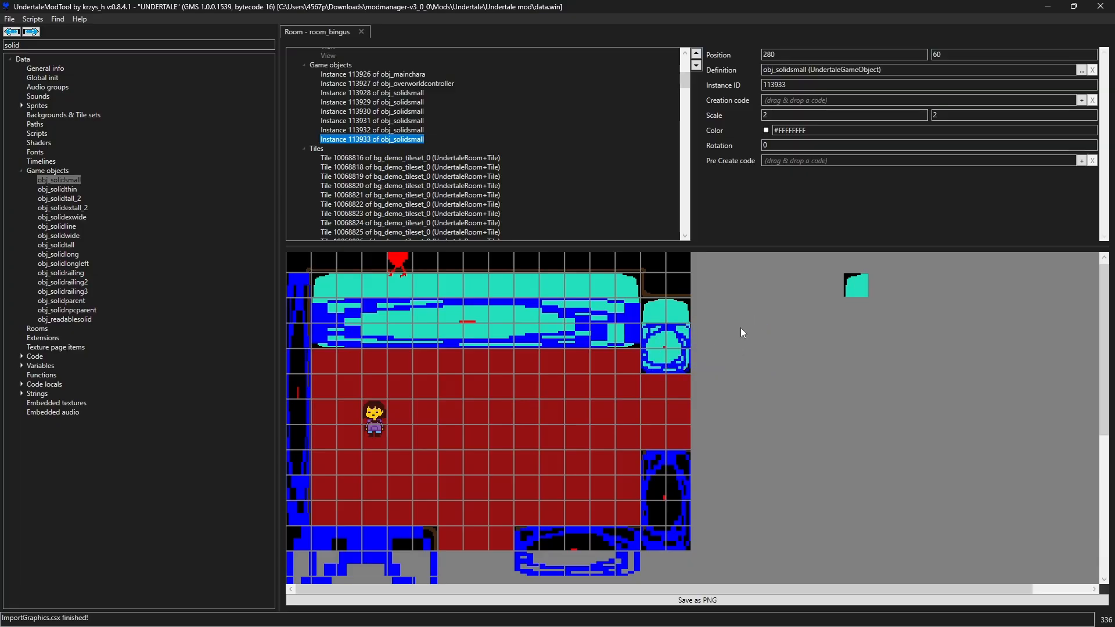
pyautogui.scroll(-3, 464, 405)
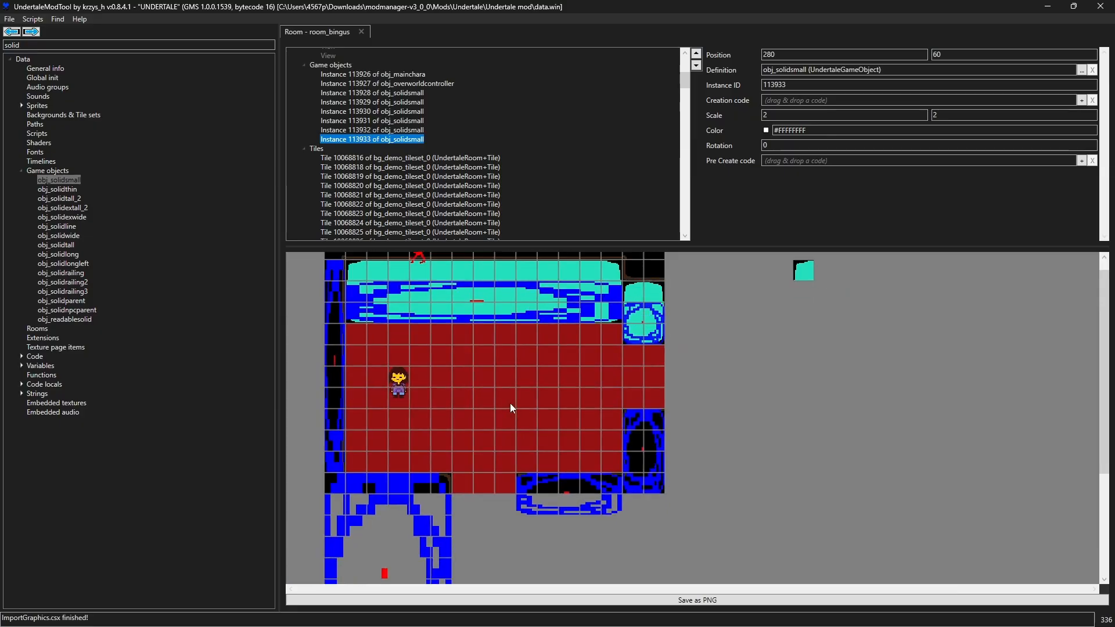
pyautogui.scroll(3, 510, 403)
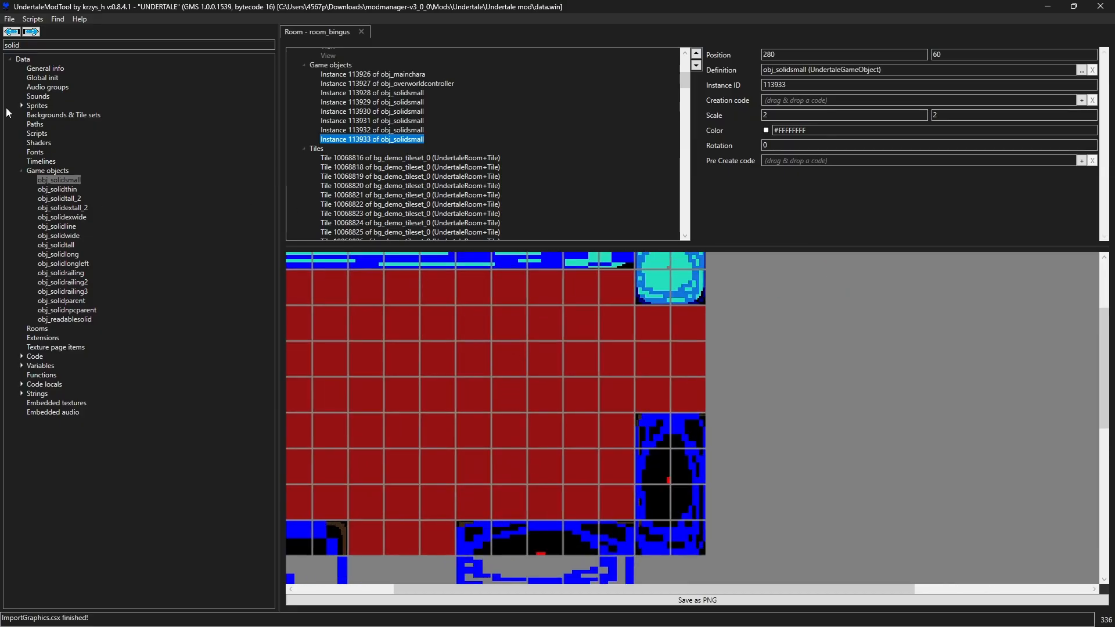
# Filter the game objects by "sur" and add obj_sur to the room's upper-right floor corner at 260, 80
pyautogui.click(33, 46)
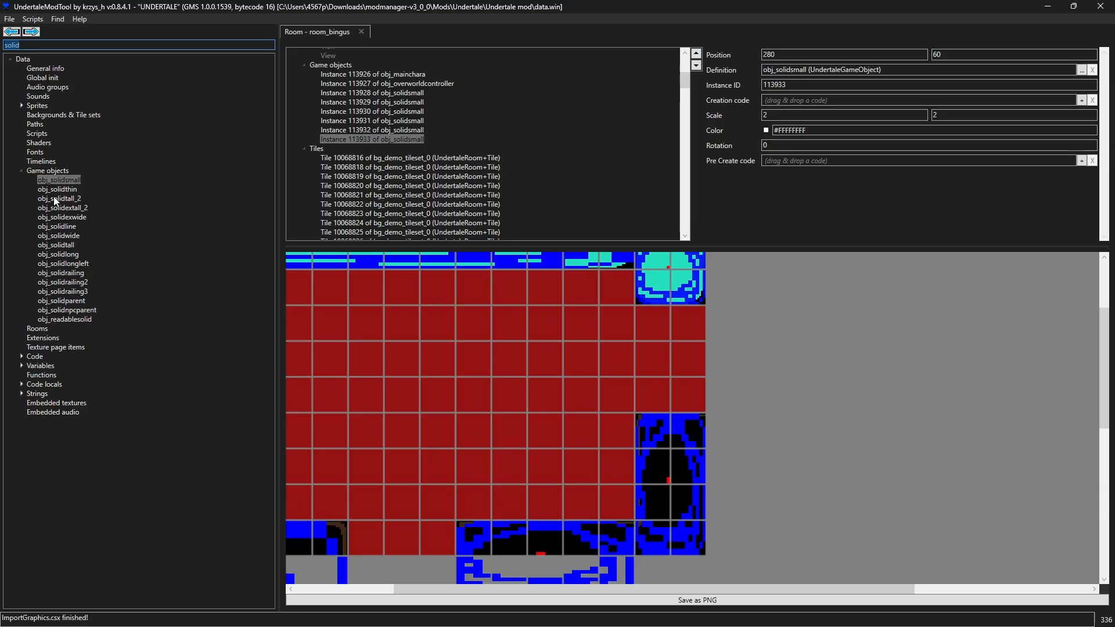
pyautogui.write('sur')
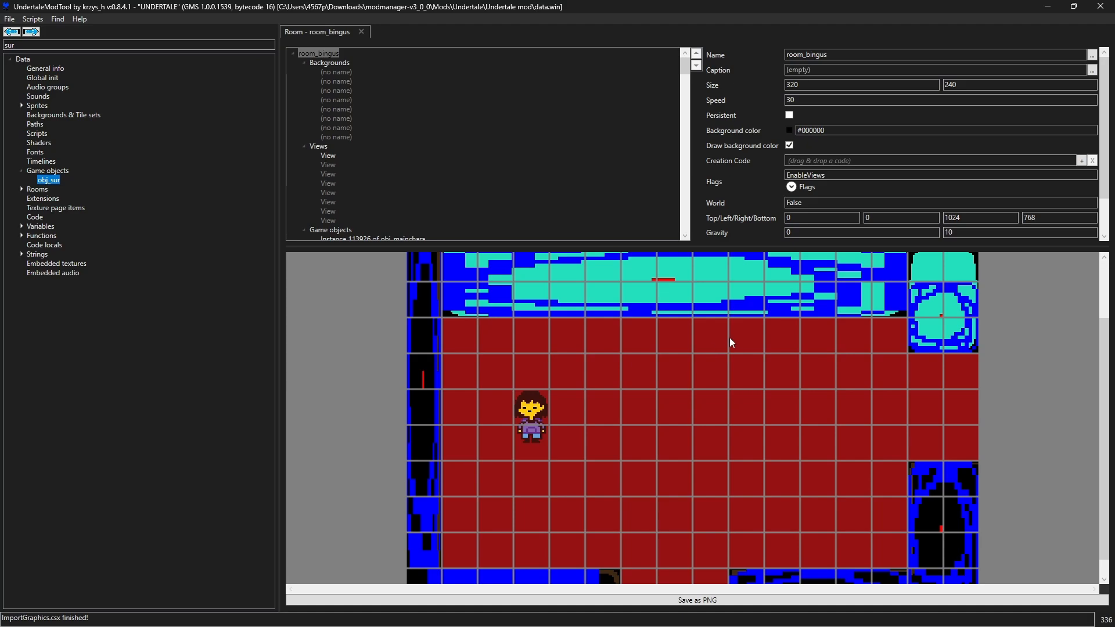
pyautogui.moveTo(51, 180); pyautogui.dragTo(888, 336)
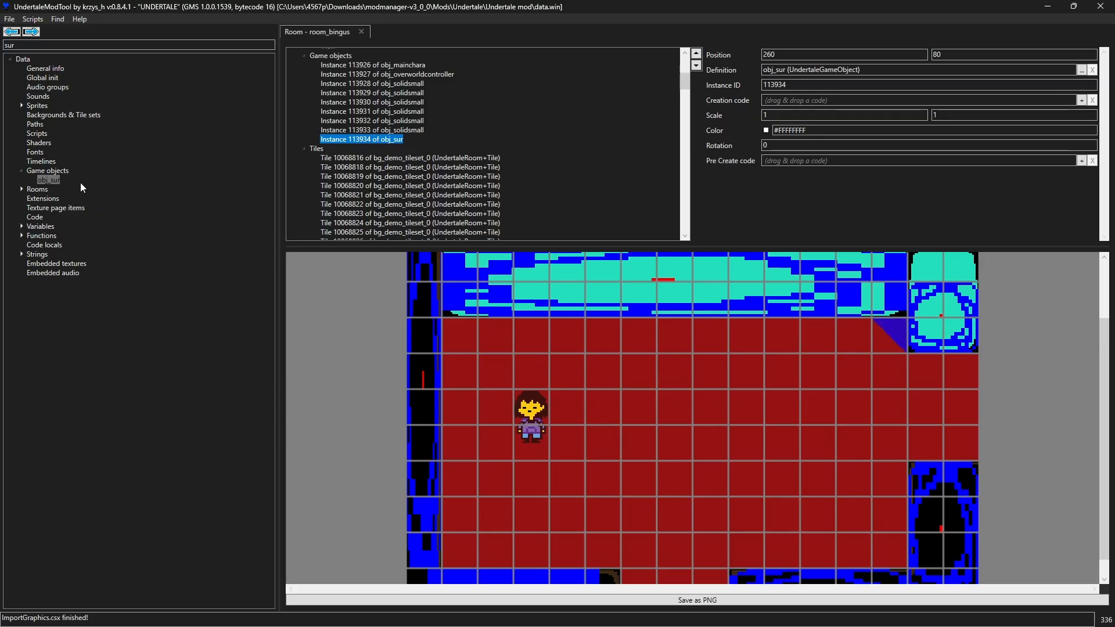
# Filter the game objects by "sul" and add obj_sul to the room's upper-left floor corner at 20, 80
pyautogui.click(31, 44)
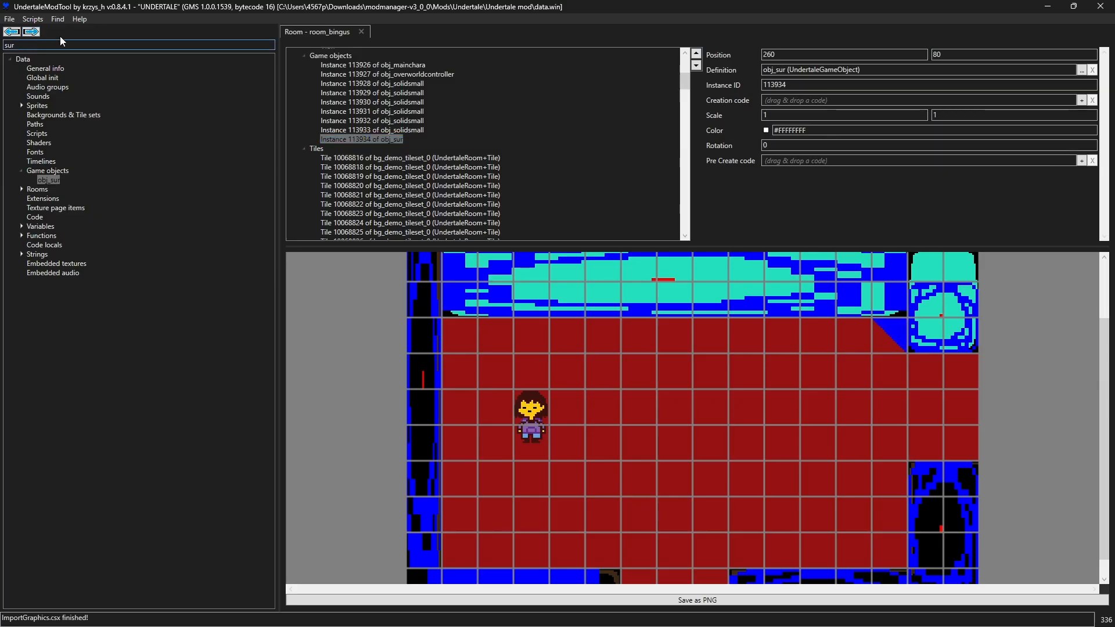
pyautogui.press('BackSpace')
pyautogui.write('l')
pyautogui.click(51, 182)
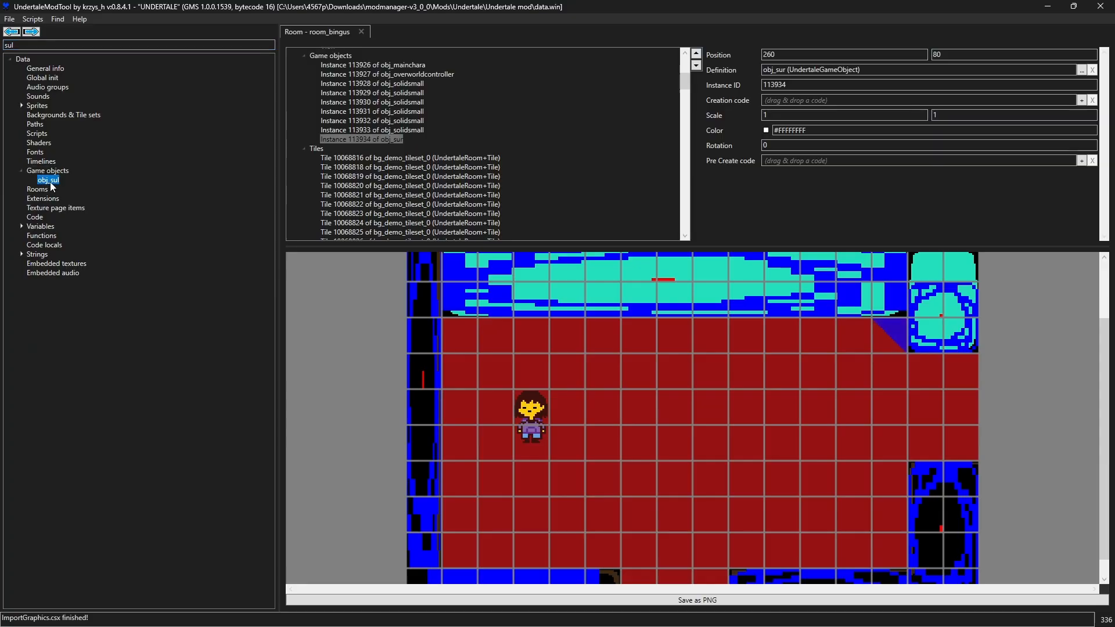
pyautogui.moveTo(448, 329); pyautogui.dragTo(459, 340)
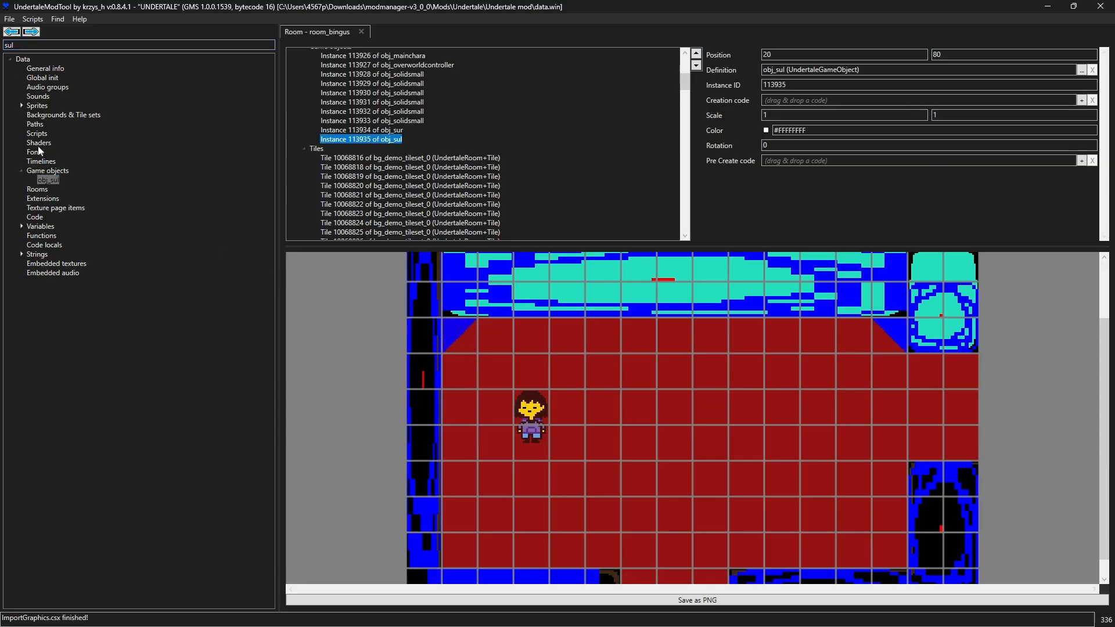
# Clear the name filter and open room_area1 from the room list
pyautogui.click(8, 46)
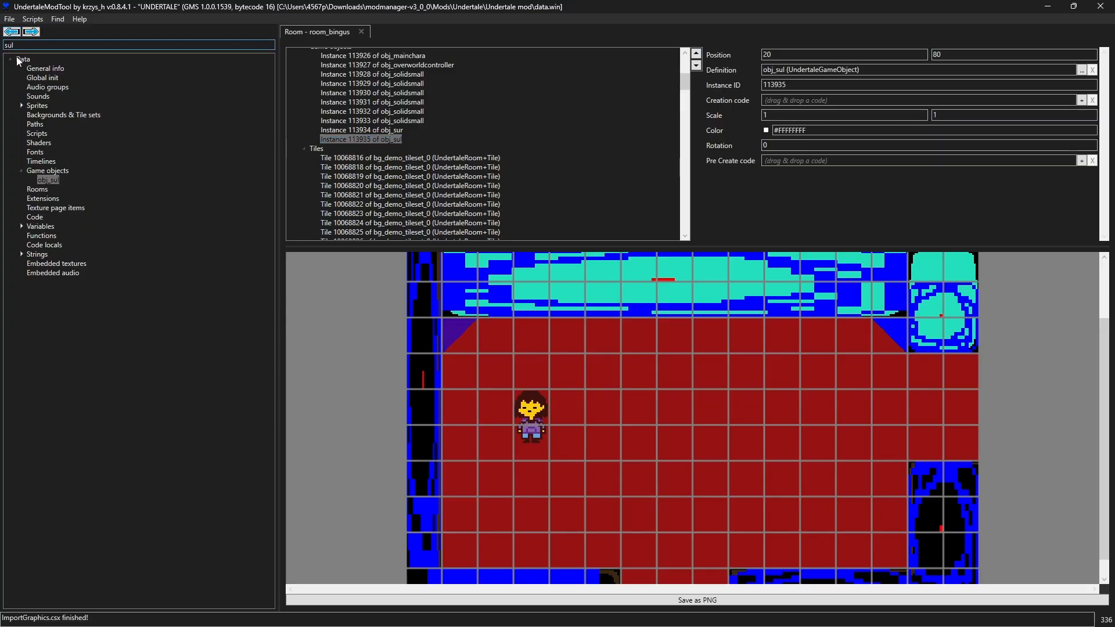
pyautogui.press('BackSpace')
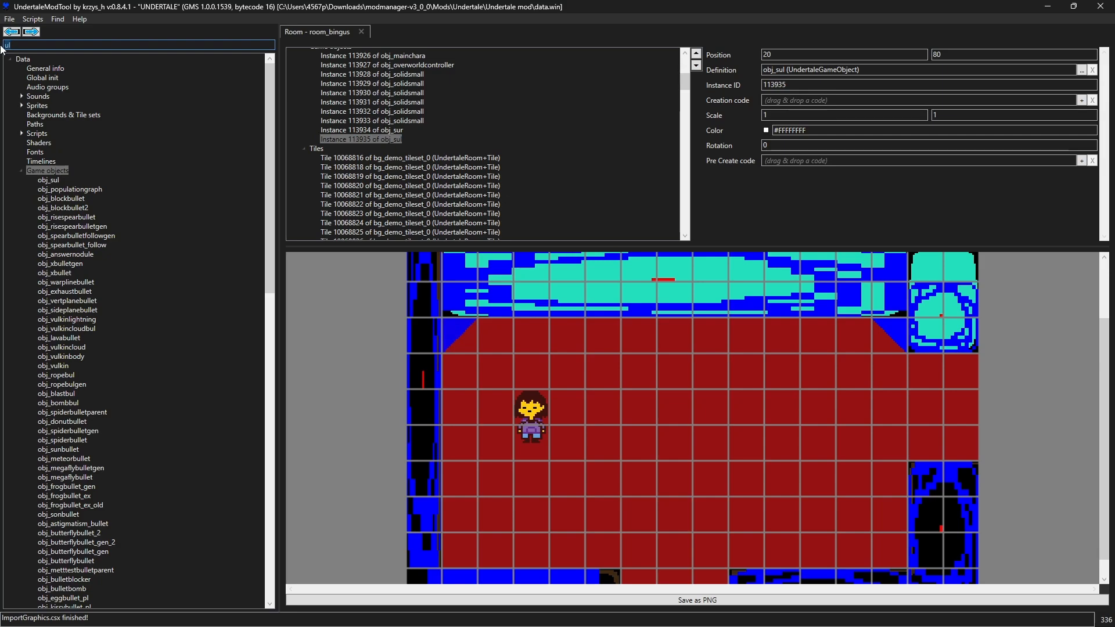
pyautogui.press('BackSpace')
pyautogui.press('BackSpace')
pyautogui.click(22, 171)
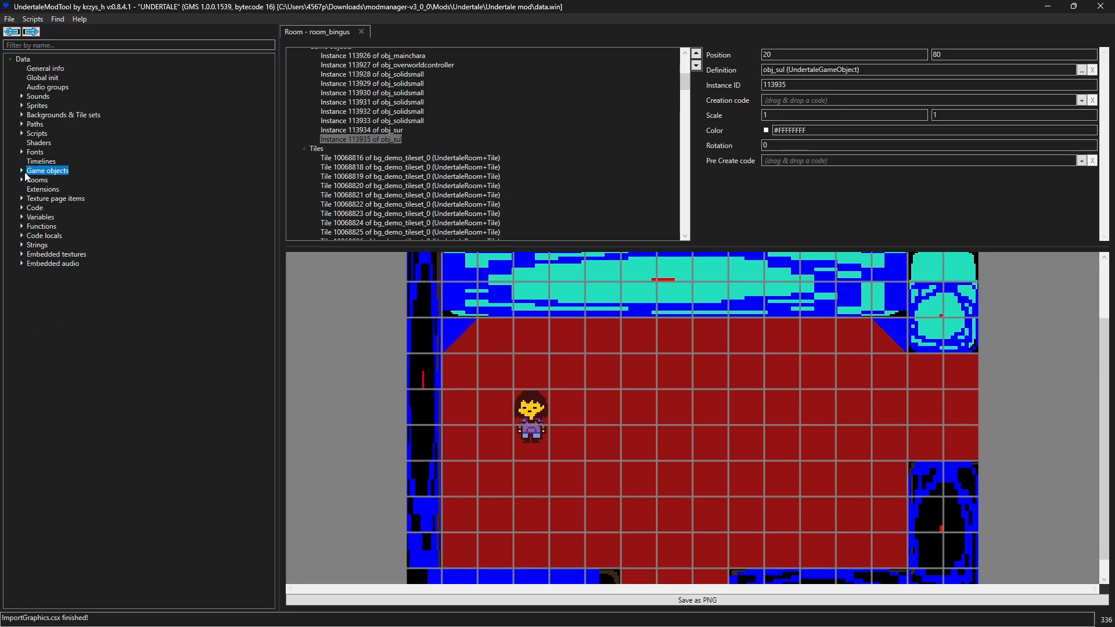
pyautogui.click(23, 171)
pyautogui.click(23, 170)
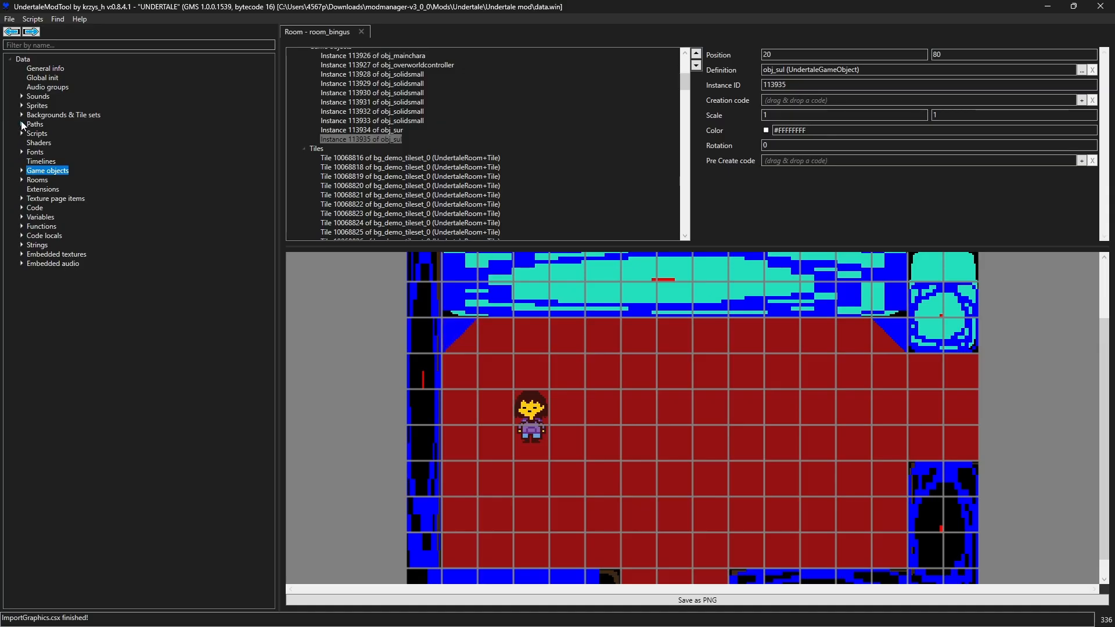
pyautogui.click(22, 178)
pyautogui.click(53, 226)
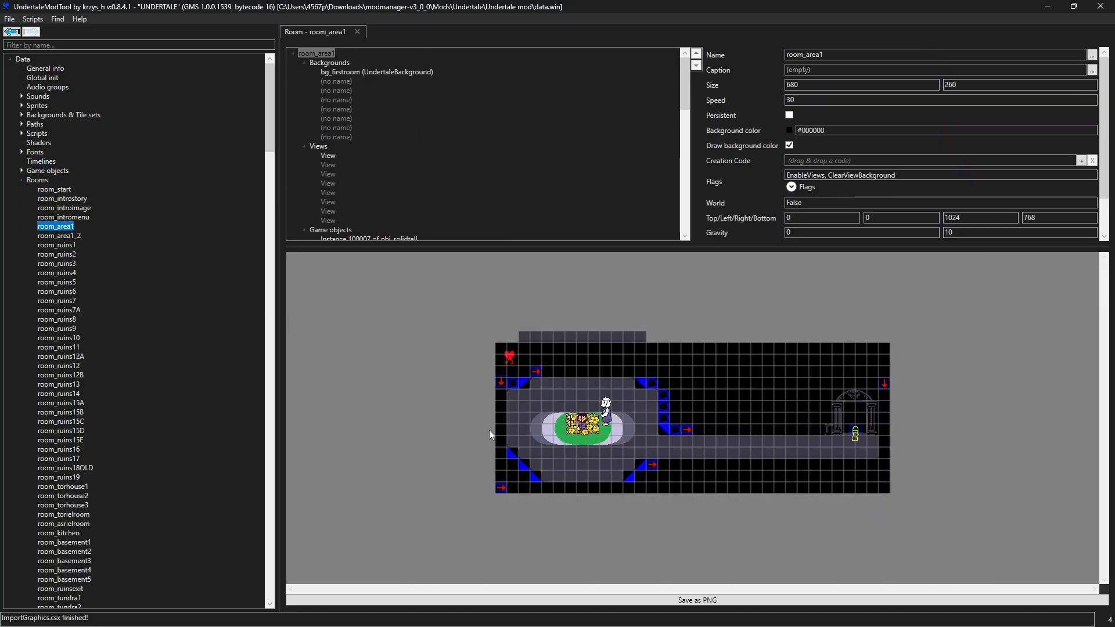
# Identify the lower corner slope objects in room_area1 and copy its obj_sdl into room_bingus at 20, 200
pyautogui.scroll(1, 518, 460)
pyautogui.click(455, 491)
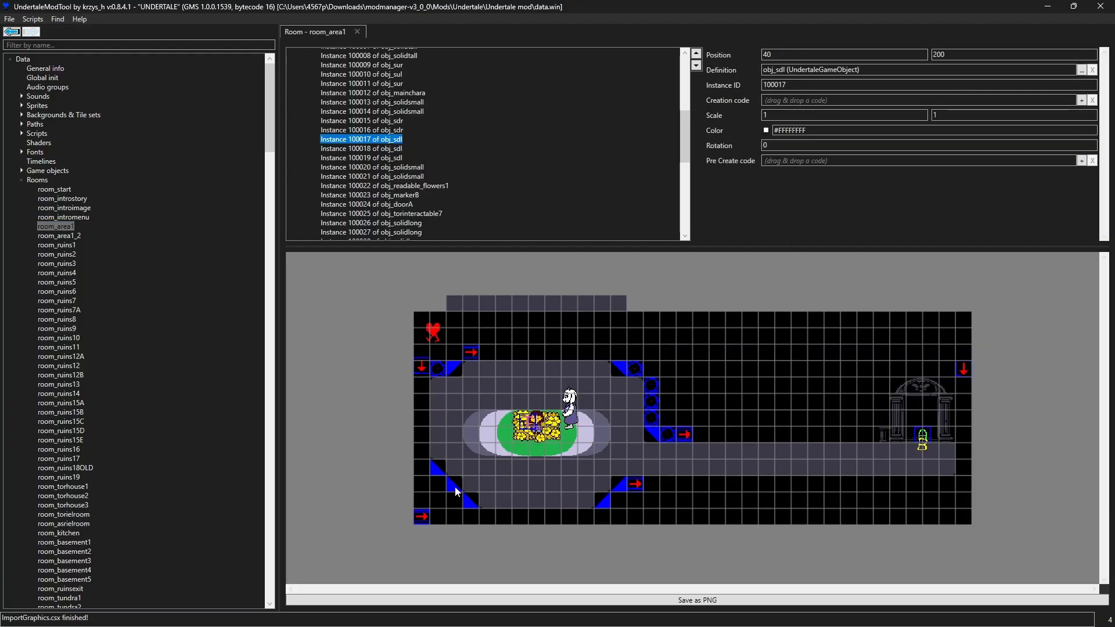
pyautogui.click(611, 503)
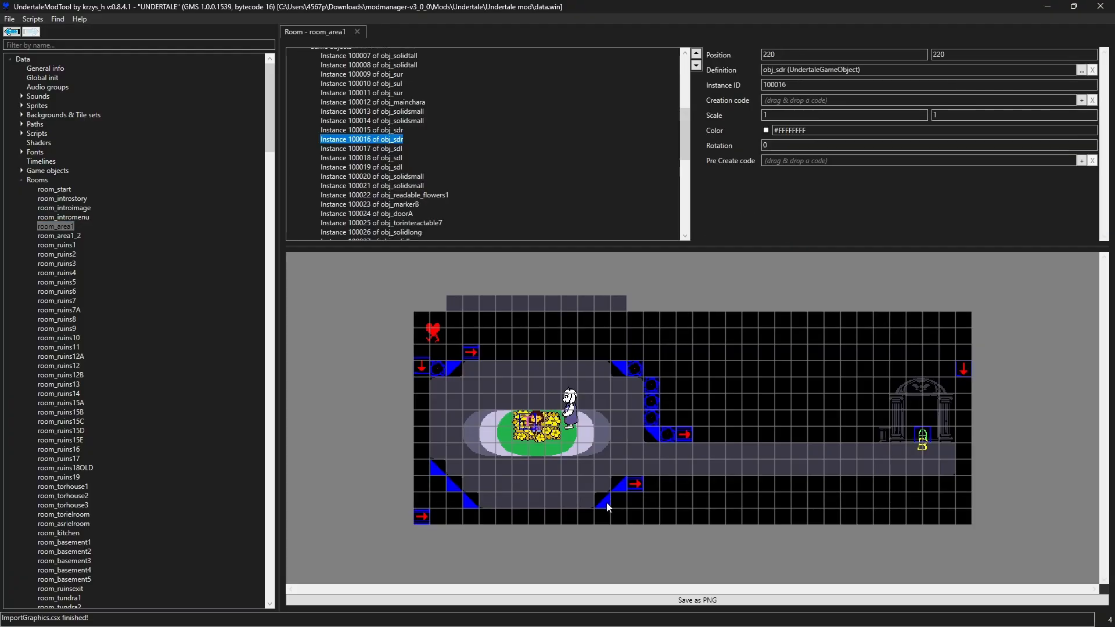
pyautogui.click(451, 479)
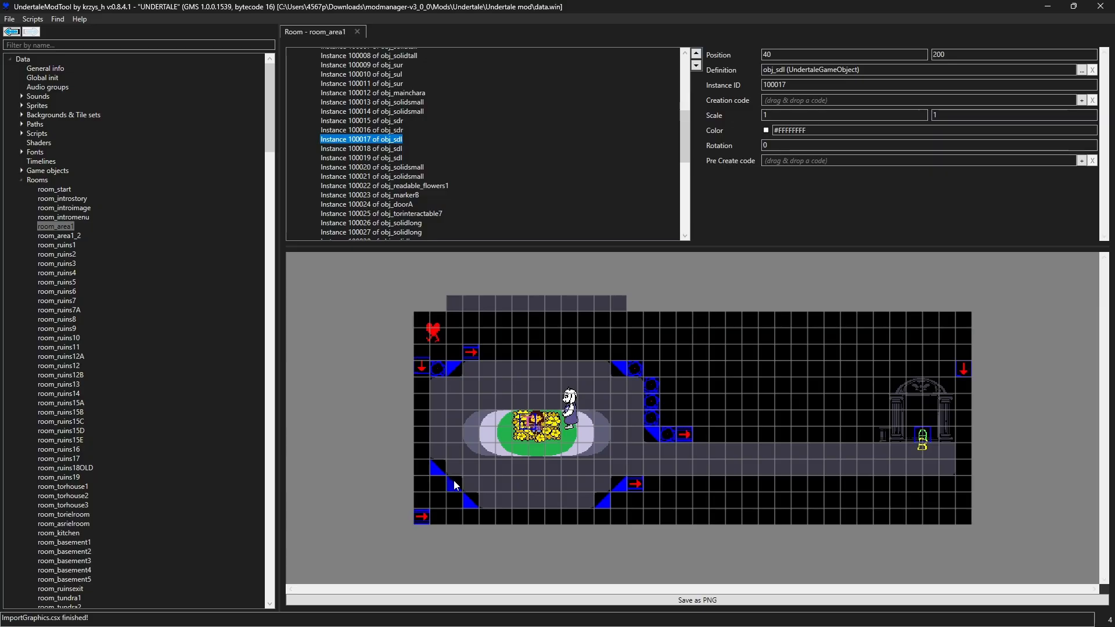
pyautogui.click(11, 32)
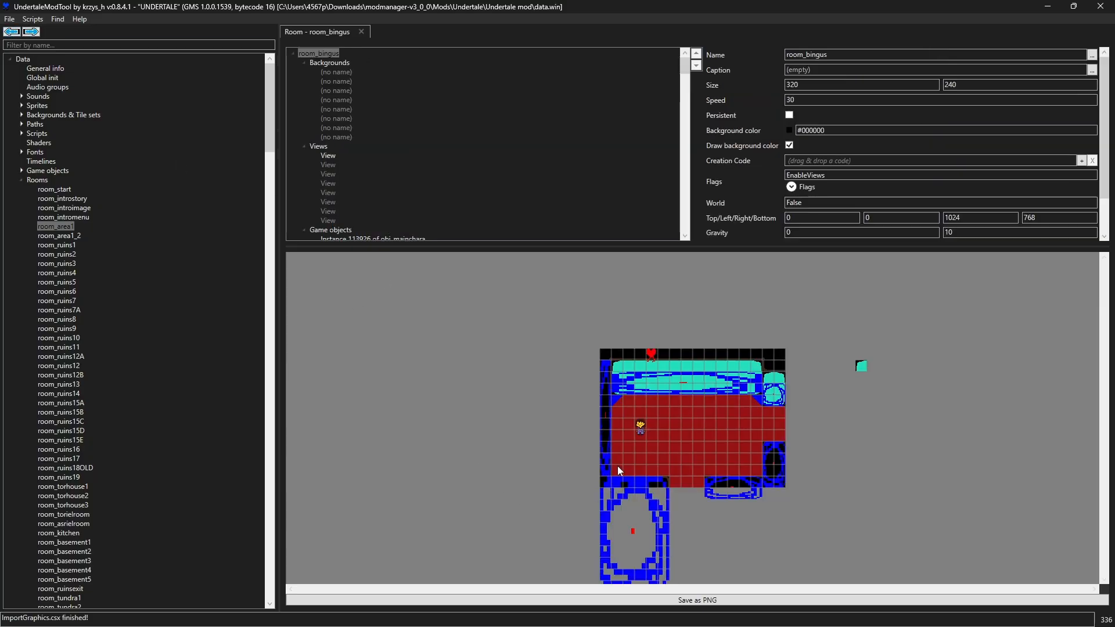
pyautogui.click(618, 466)
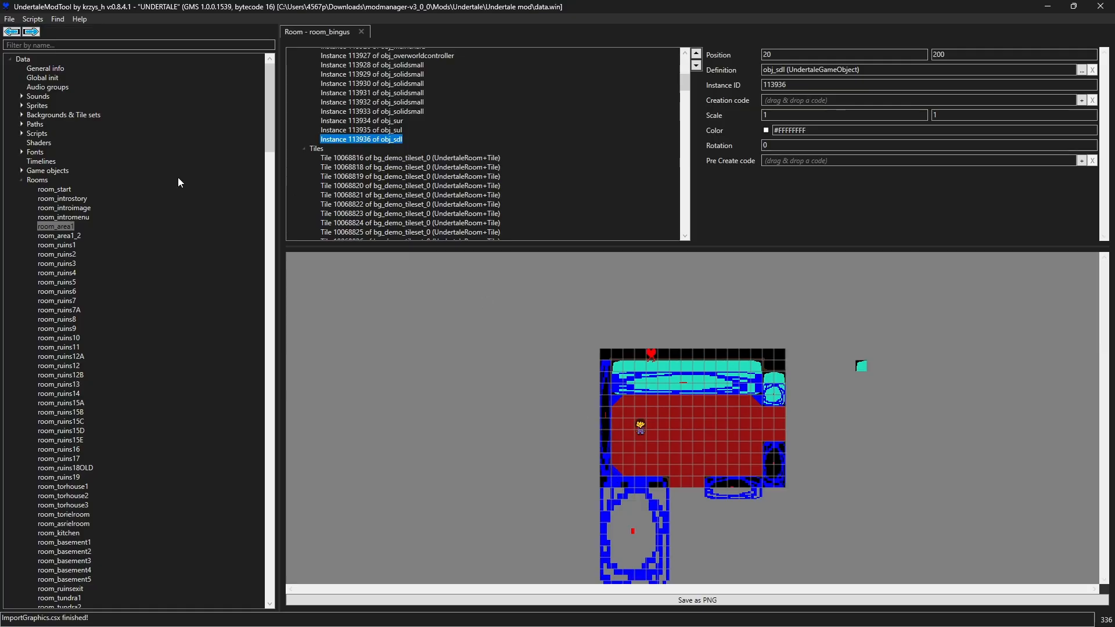
# Filter the game objects by "sd" and add obj_sdr to the room's lower-right floor corner at 260, 200
pyautogui.click(52, 44)
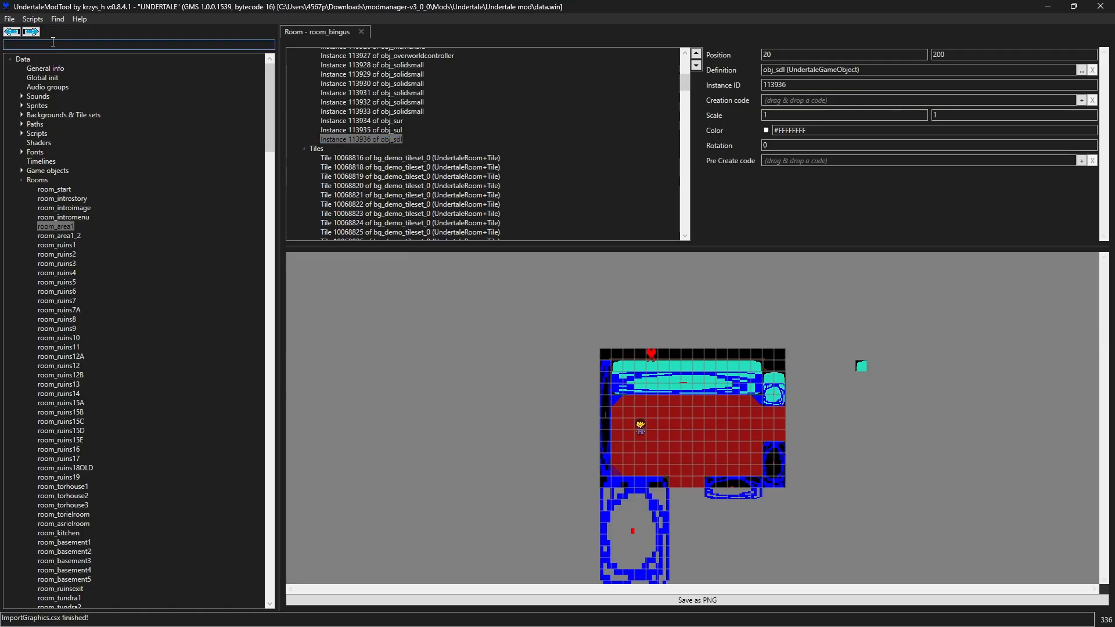
pyautogui.write('sd')
pyautogui.click(21, 170)
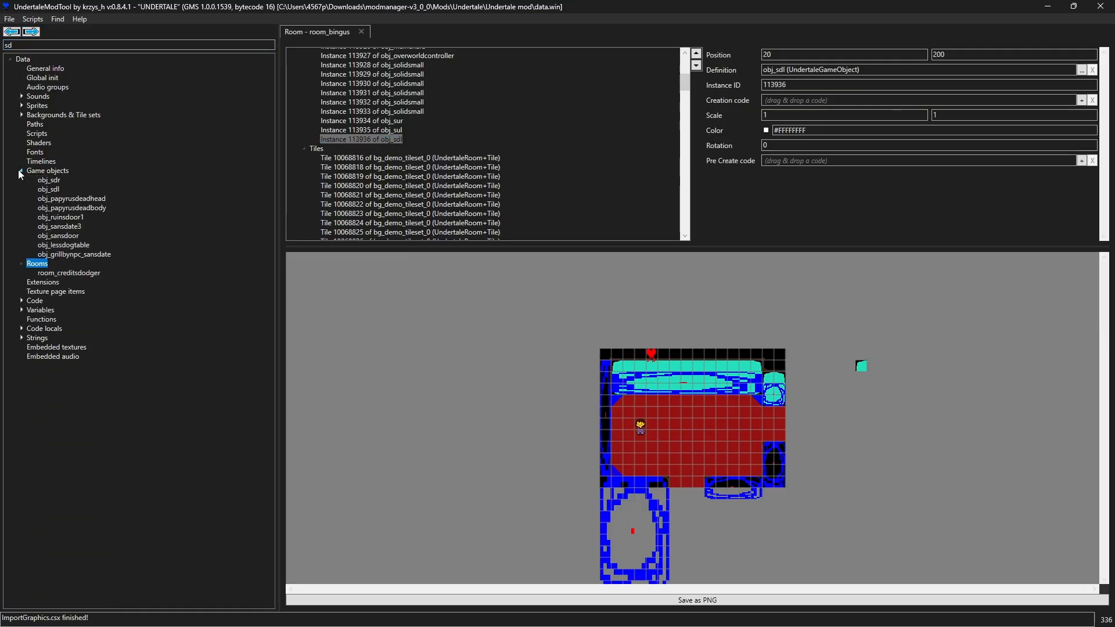
pyautogui.click(46, 181)
pyautogui.moveTo(48, 187); pyautogui.dragTo(758, 471)
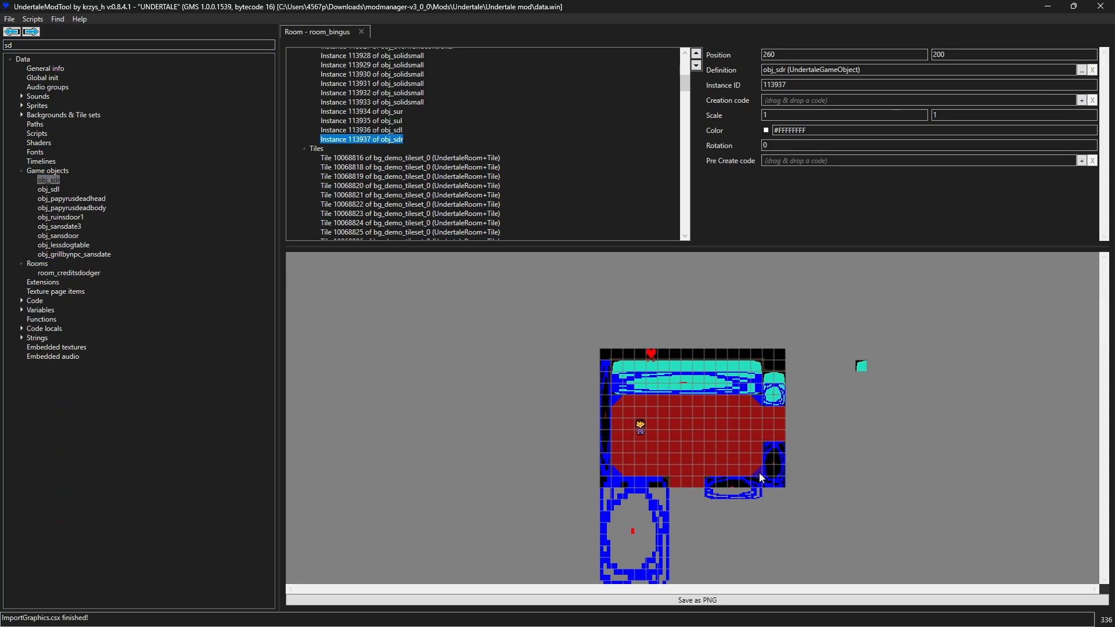
pyautogui.scroll(4, 737, 462)
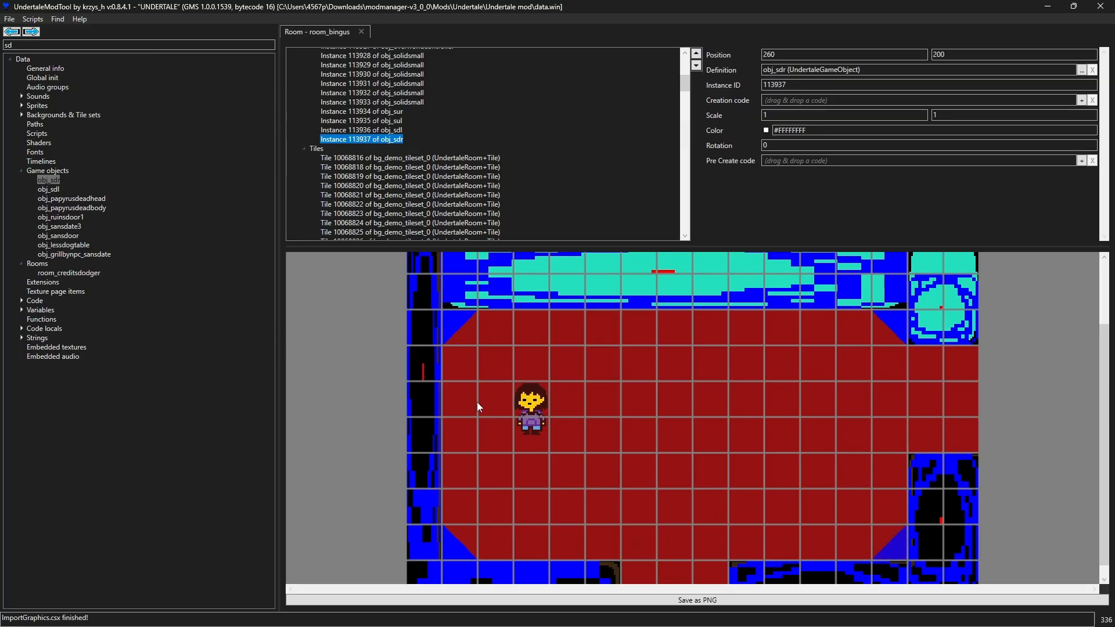
pyautogui.moveTo(465, 557); pyautogui.dragTo(500, 524)
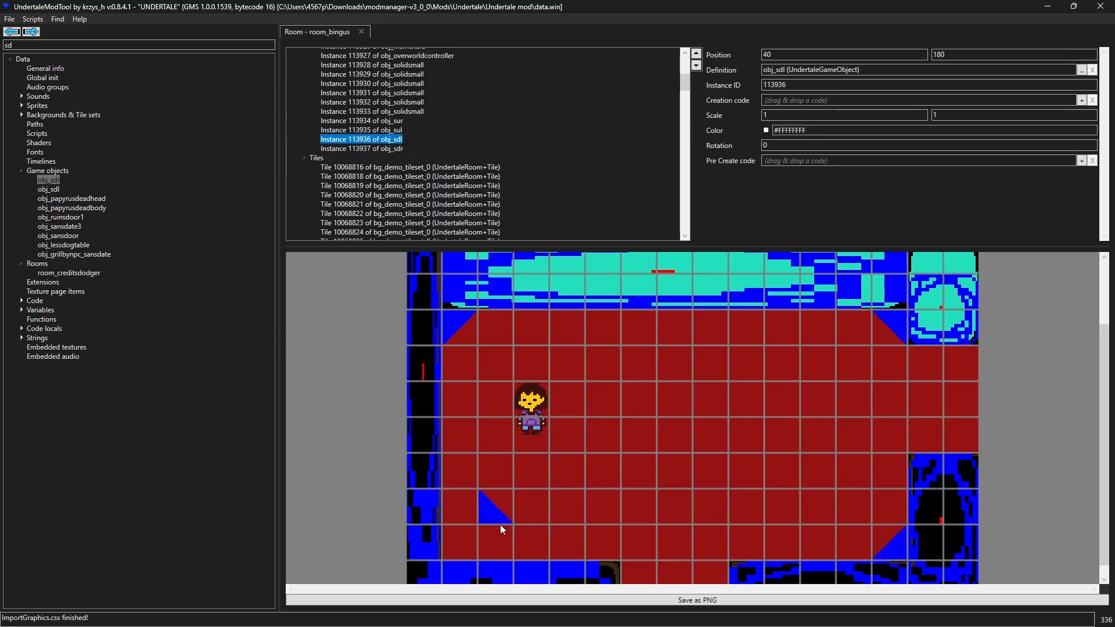
pyautogui.click(459, 334)
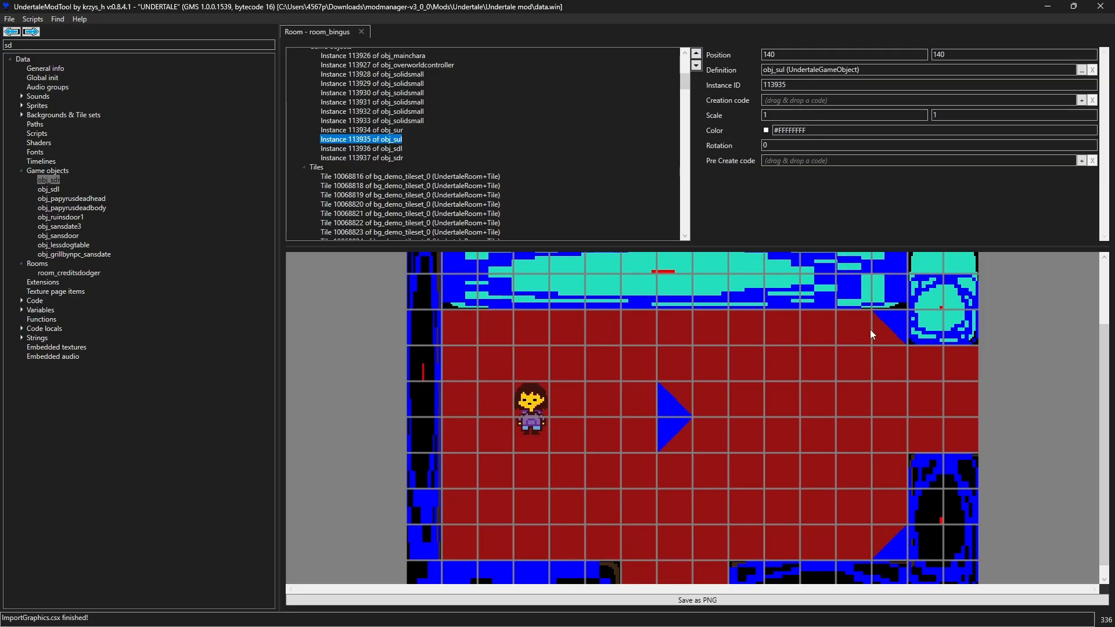
pyautogui.moveTo(892, 325); pyautogui.dragTo(753, 393)
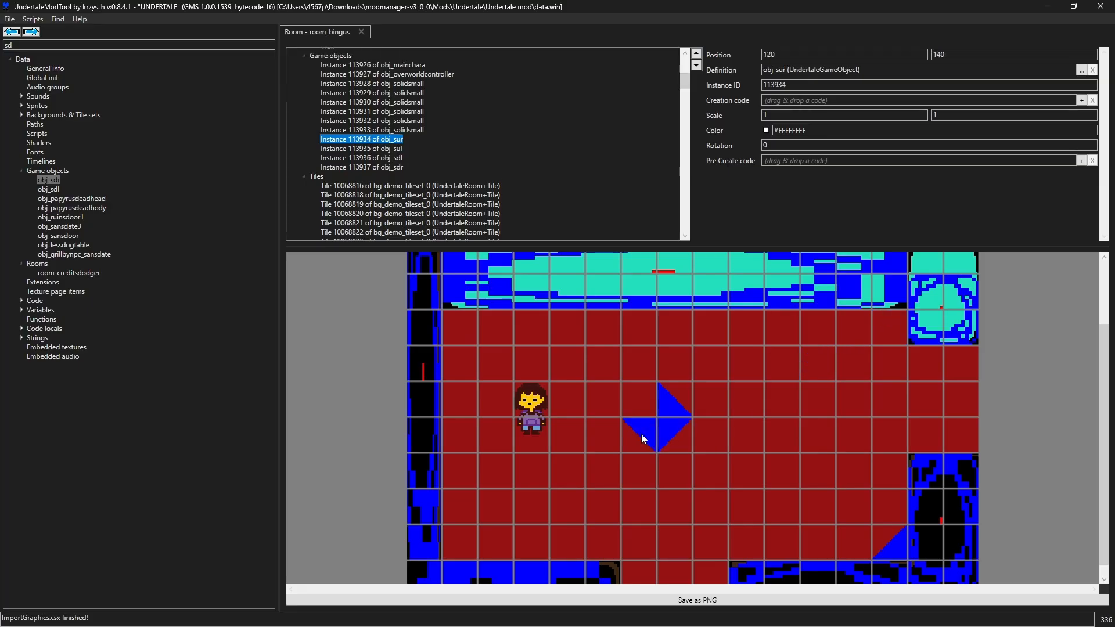
pyautogui.moveTo(890, 333); pyautogui.dragTo(899, 331)
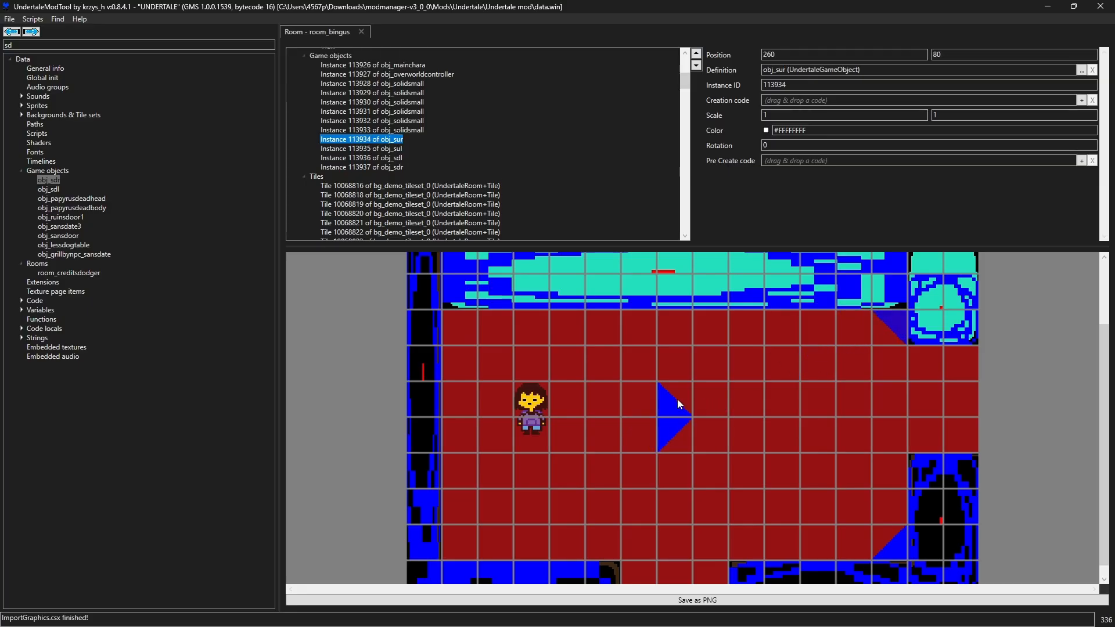
pyautogui.moveTo(677, 399); pyautogui.dragTo(473, 535)
pyautogui.moveTo(676, 434); pyautogui.dragTo(519, 348)
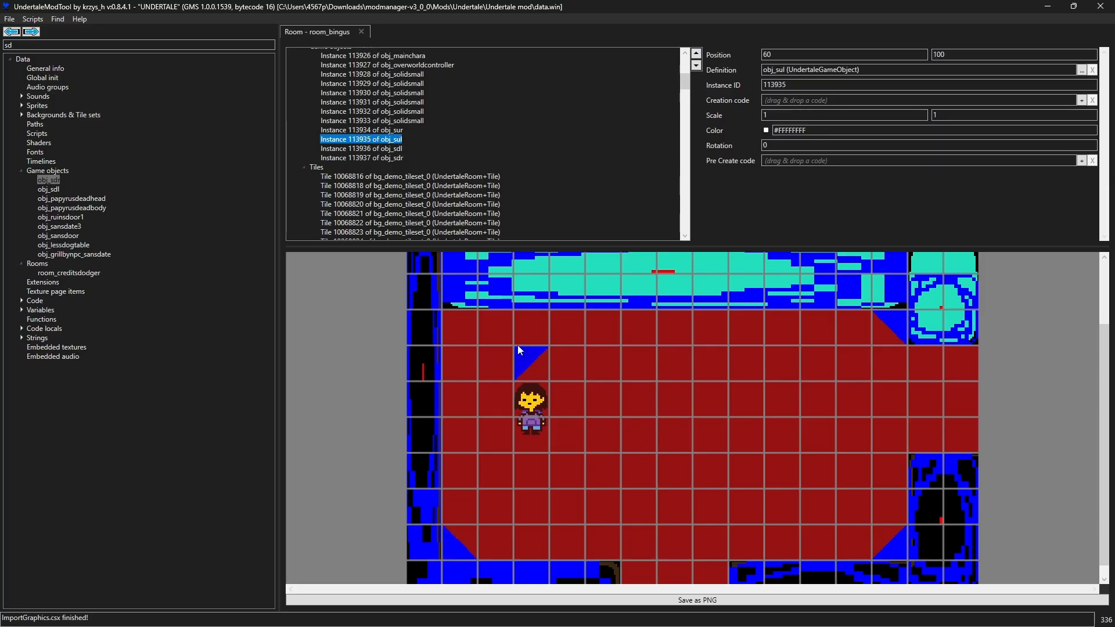
pyautogui.click(537, 409)
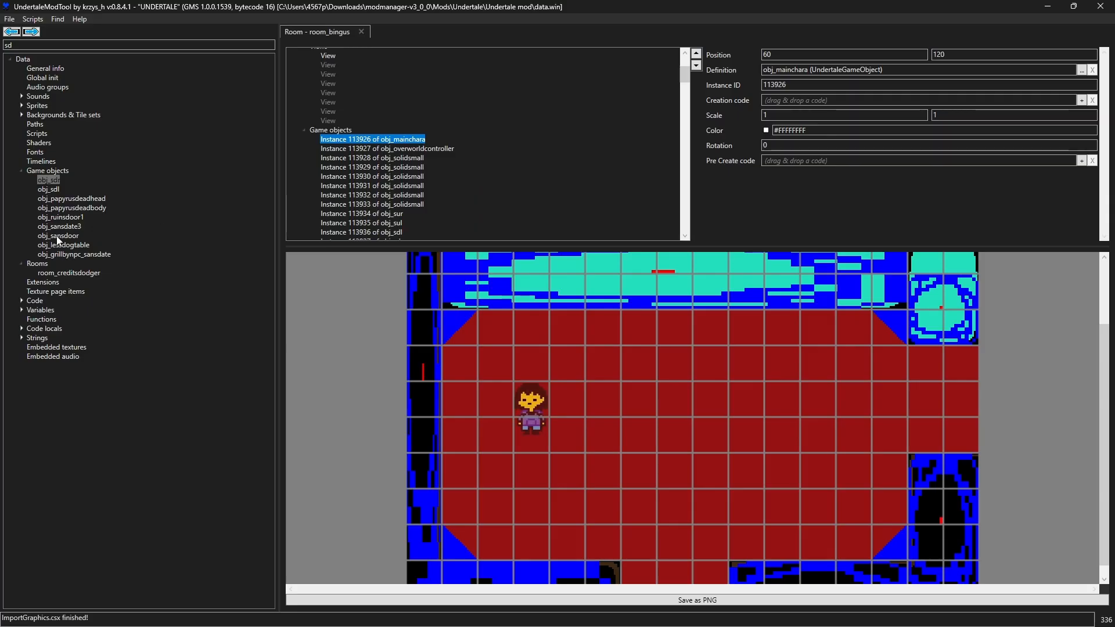
# Filter the game objects by "door" and add obj_doorCmusicfade at 120, 220 with scale 3, 1 and obj_doorXmusicfade at 300, 100 with scale 1, 3
pyautogui.click(33, 170)
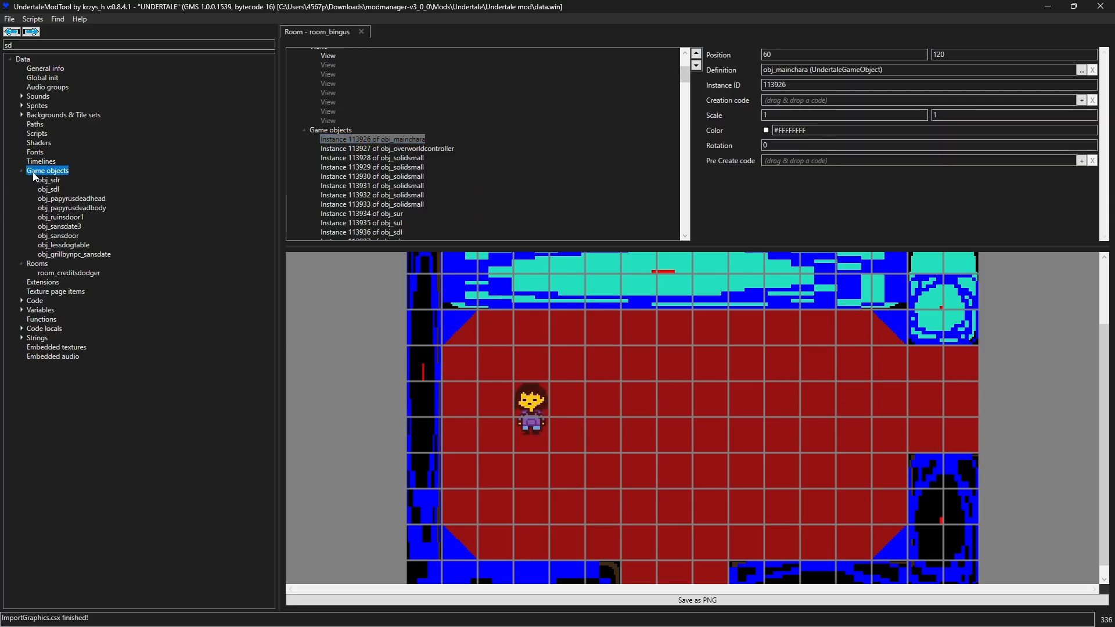
pyautogui.moveTo(58, 46); pyautogui.dragTo(0, 66)
pyautogui.write('door')
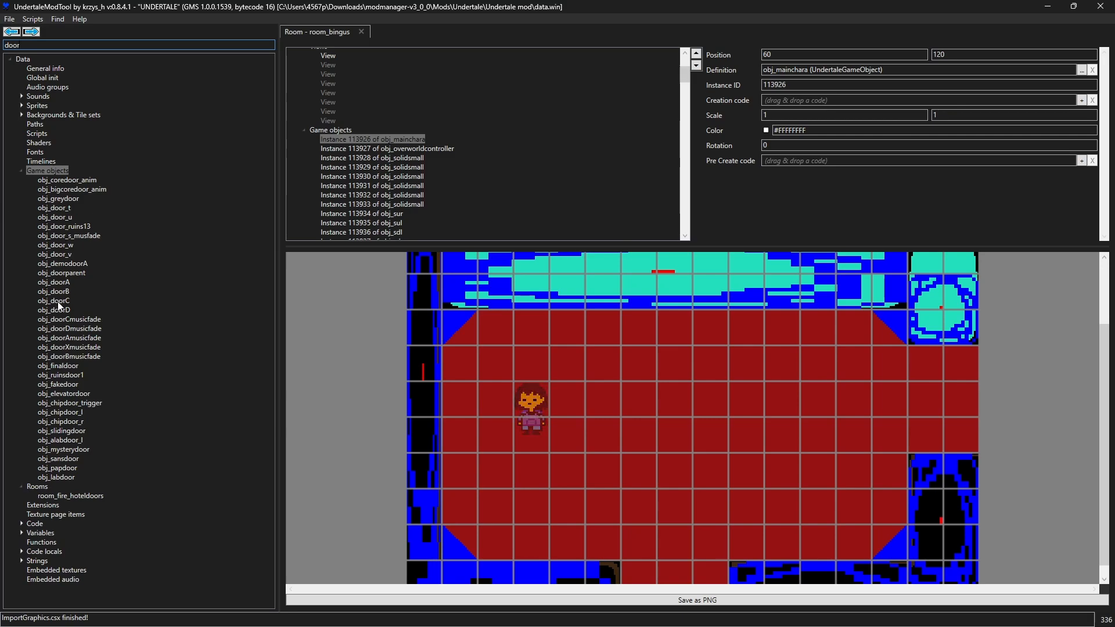
pyautogui.click(61, 348)
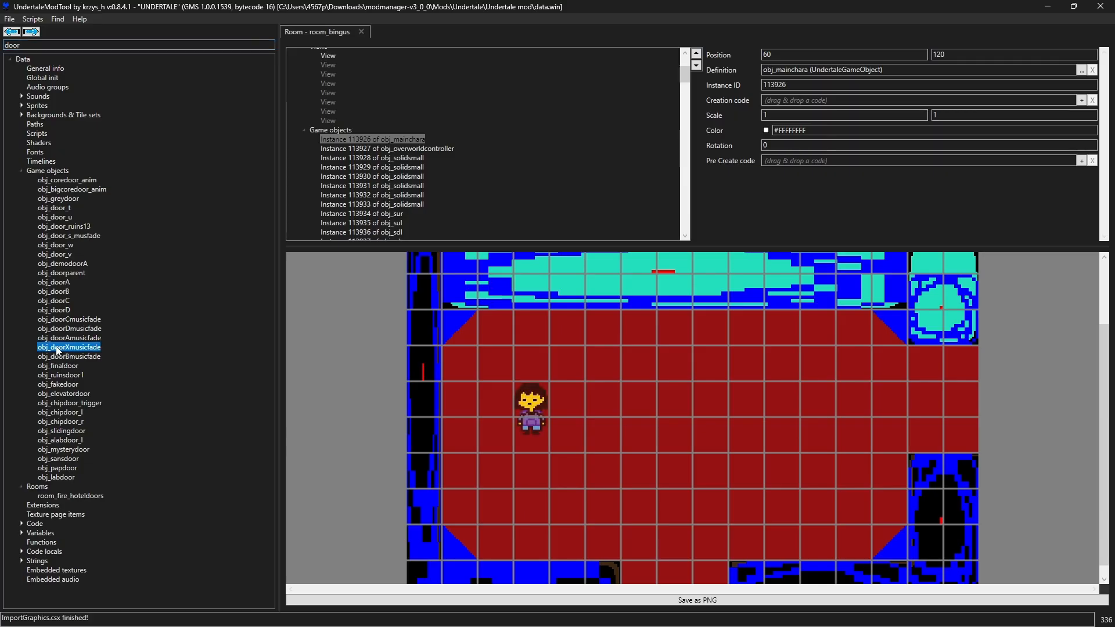
pyautogui.click(63, 329)
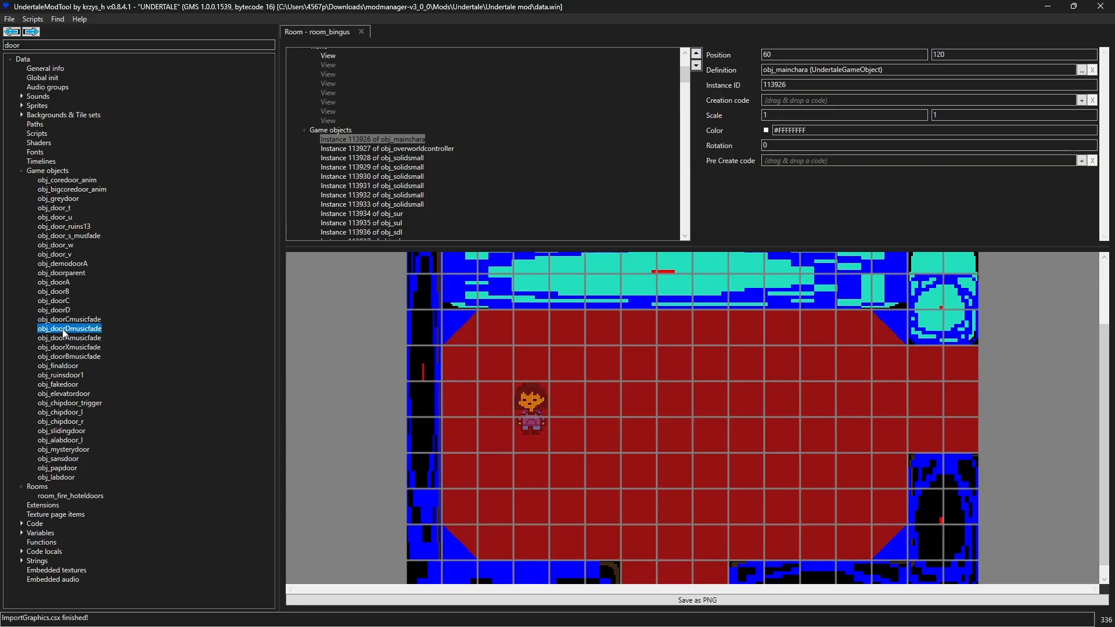
pyautogui.click(58, 320)
pyautogui.moveTo(58, 324); pyautogui.dragTo(725, 566)
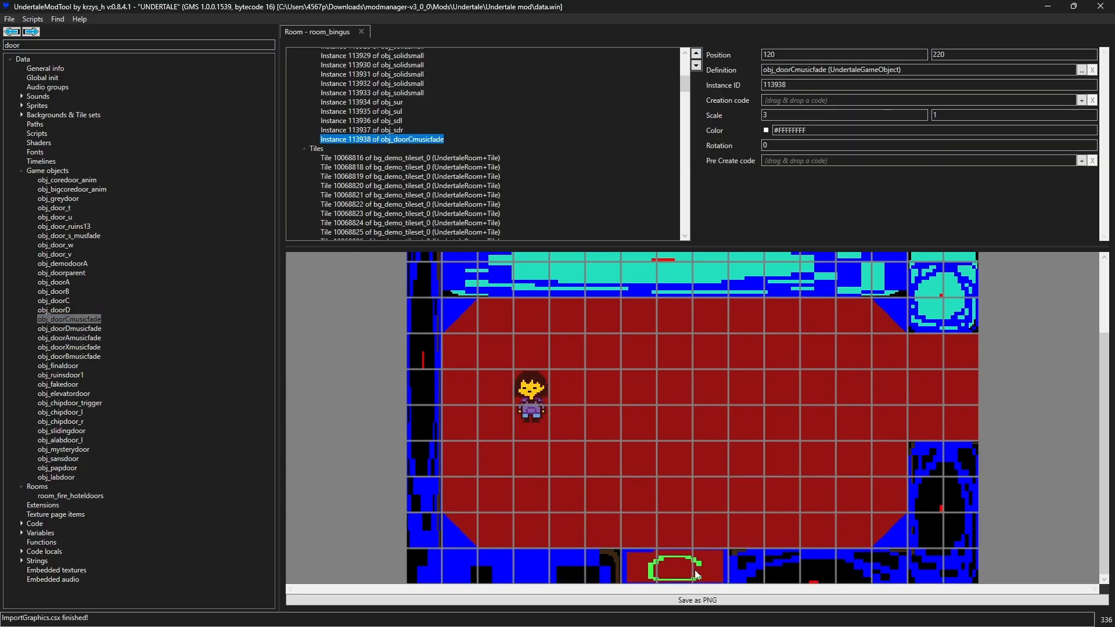
pyautogui.moveTo(100, 348); pyautogui.dragTo(965, 431)
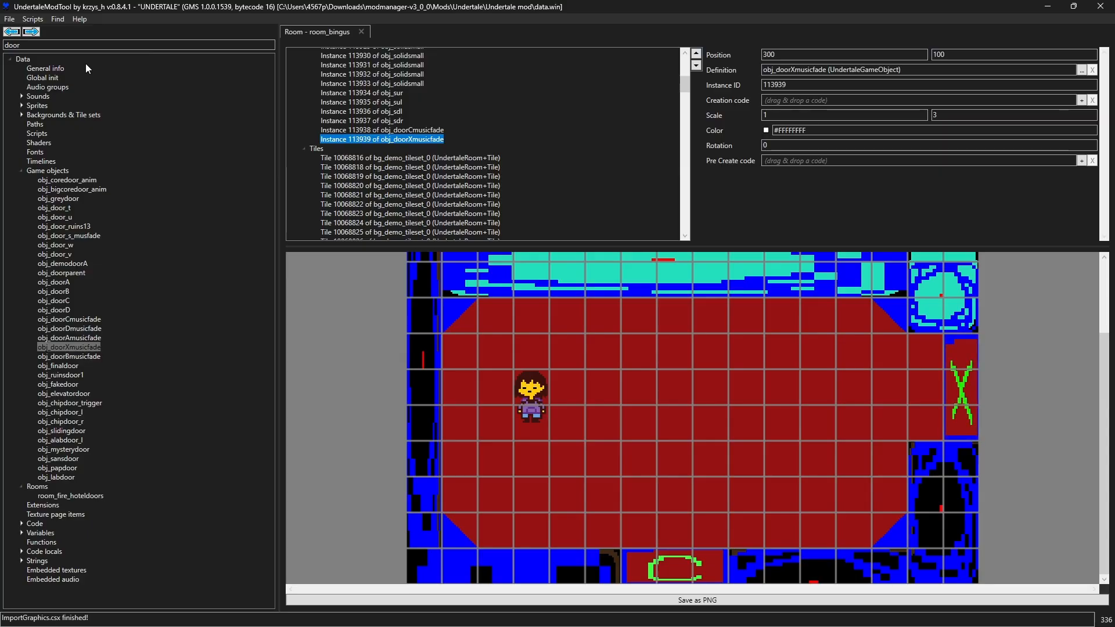
# Filter the game objects by "marker" and add obj_markerC at 140, 200 and obj_markerX at 280, 120 beside their matching doors
pyautogui.click(4, 45)
pyautogui.write('marker')
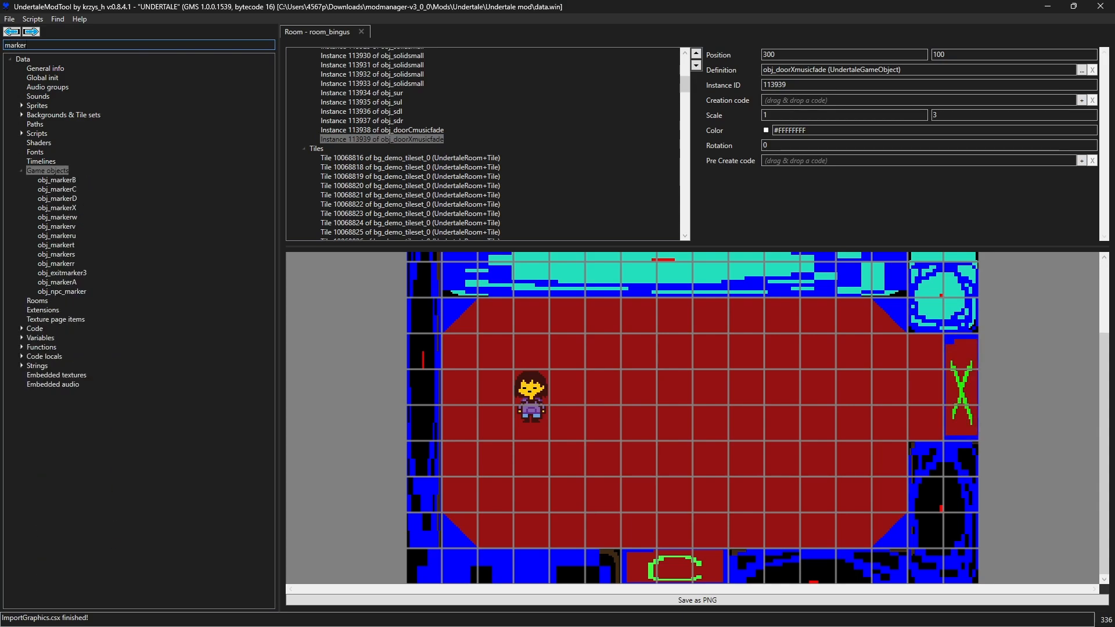
pyautogui.click(56, 189)
pyautogui.moveTo(563, 469); pyautogui.dragTo(673, 530)
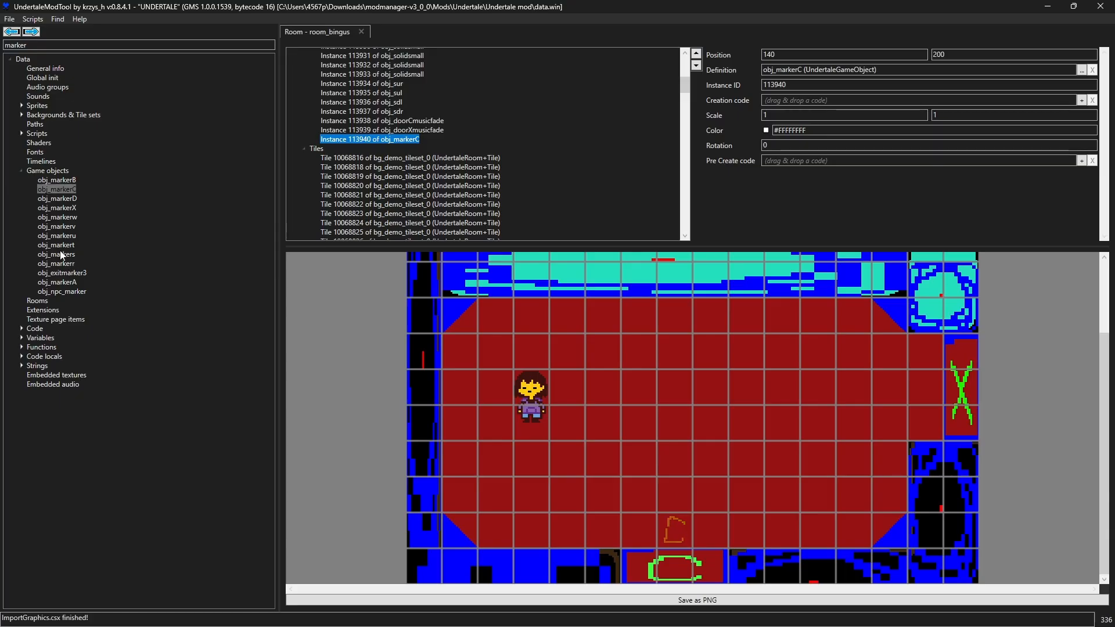
pyautogui.moveTo(59, 210); pyautogui.dragTo(930, 391)
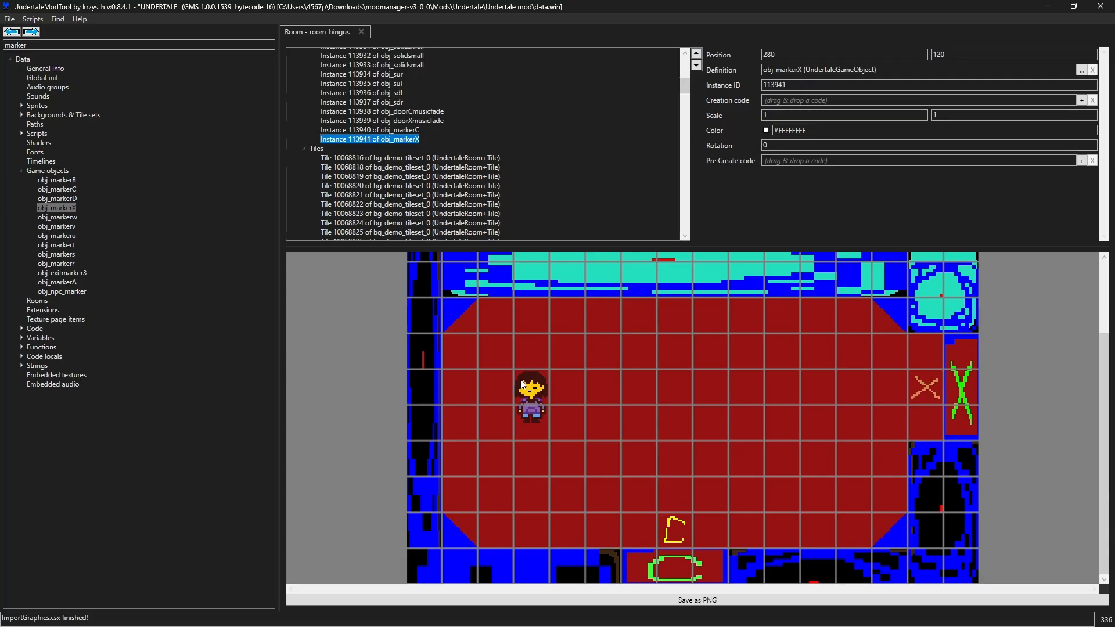
# Filter the game objects by "save", add obj_savepoint at 20, 140 and move obj_mainchara to 40, 120
pyautogui.moveTo(529, 400)
pyautogui.mouseDown()
pyautogui.moveTo(601, 393)
pyautogui.moveTo(671, 471)
pyautogui.moveTo(671, 517)
pyautogui.moveTo(671, 498)
pyautogui.moveTo(850, 388)
pyautogui.moveTo(916, 364)
pyautogui.moveTo(670, 481)
pyautogui.moveTo(667, 498)
pyautogui.moveTo(569, 400)
pyautogui.mouseUp()
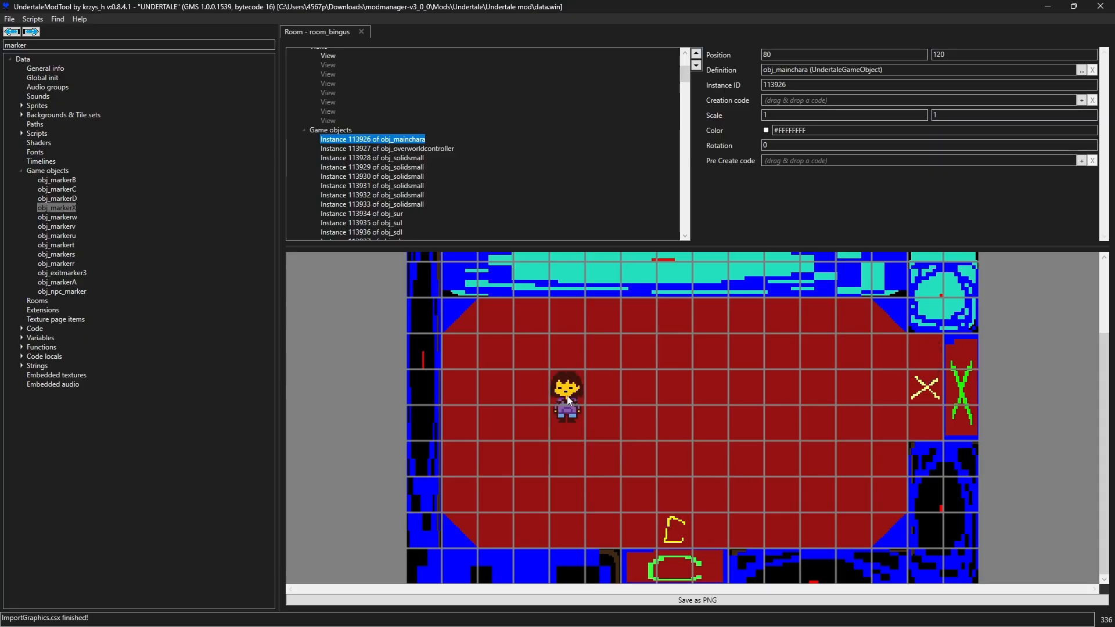
pyautogui.doubleClick(26, 46)
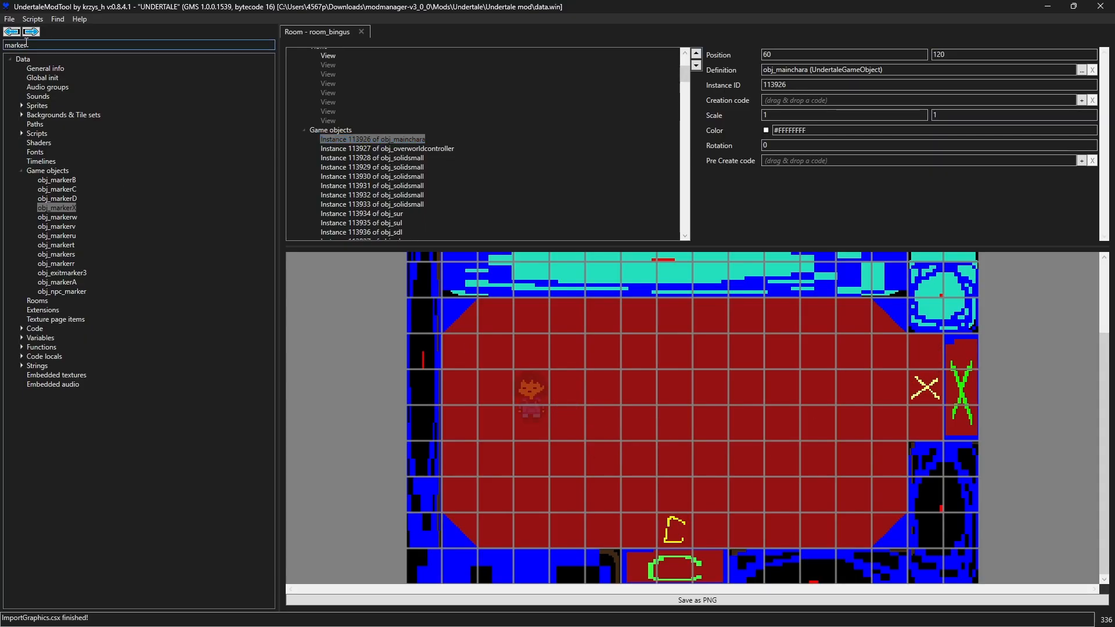
pyautogui.write('save')
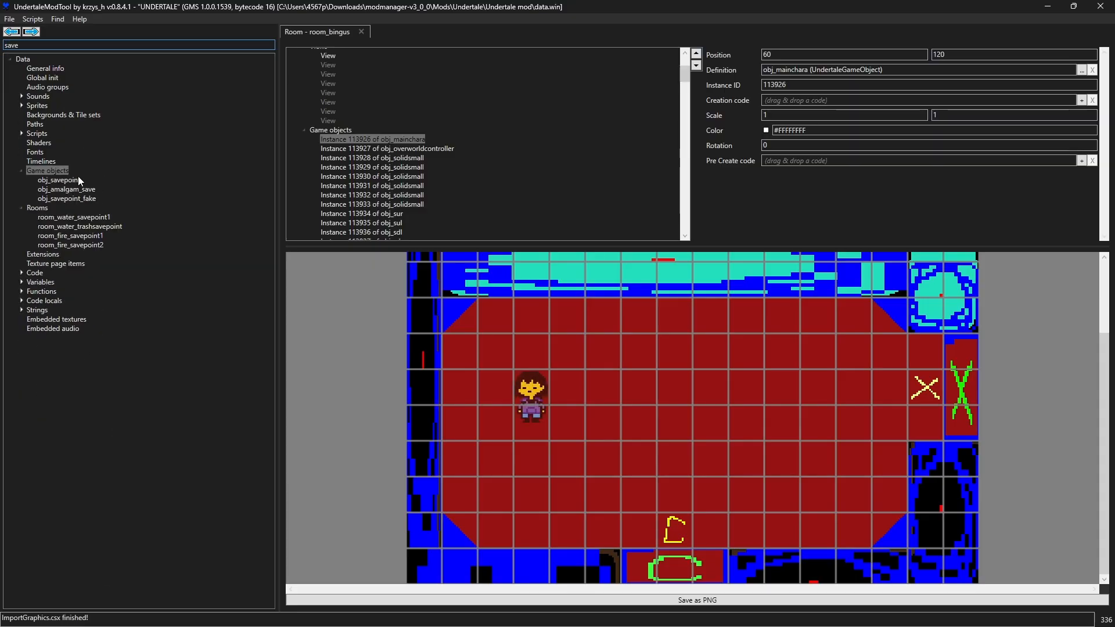
pyautogui.click(68, 181)
pyautogui.moveTo(63, 191); pyautogui.dragTo(470, 423)
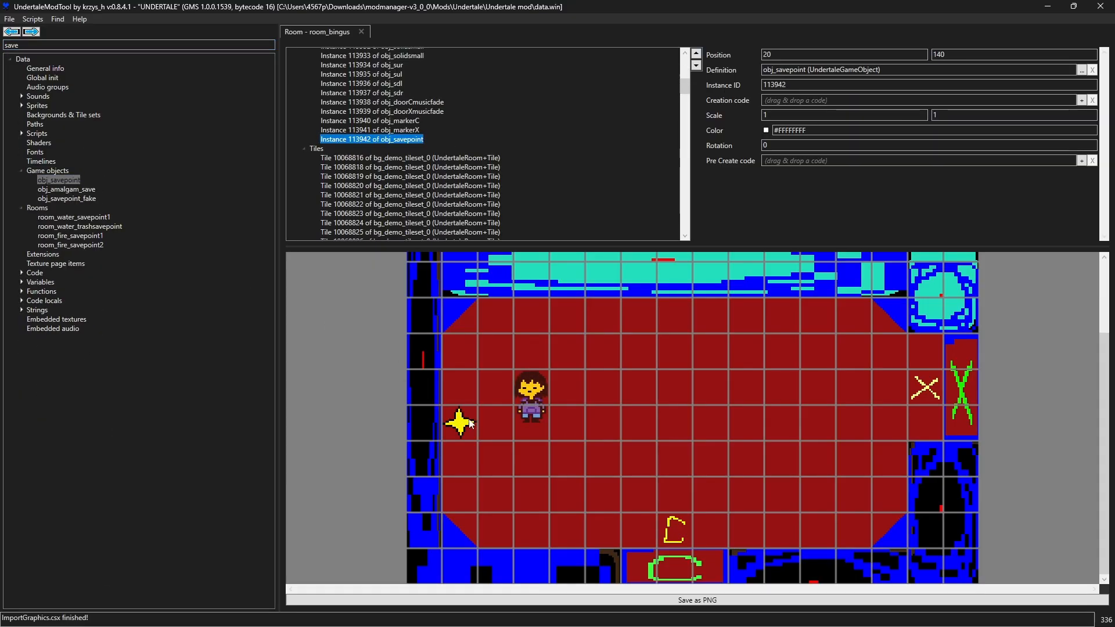
pyautogui.moveTo(535, 413); pyautogui.dragTo(490, 399)
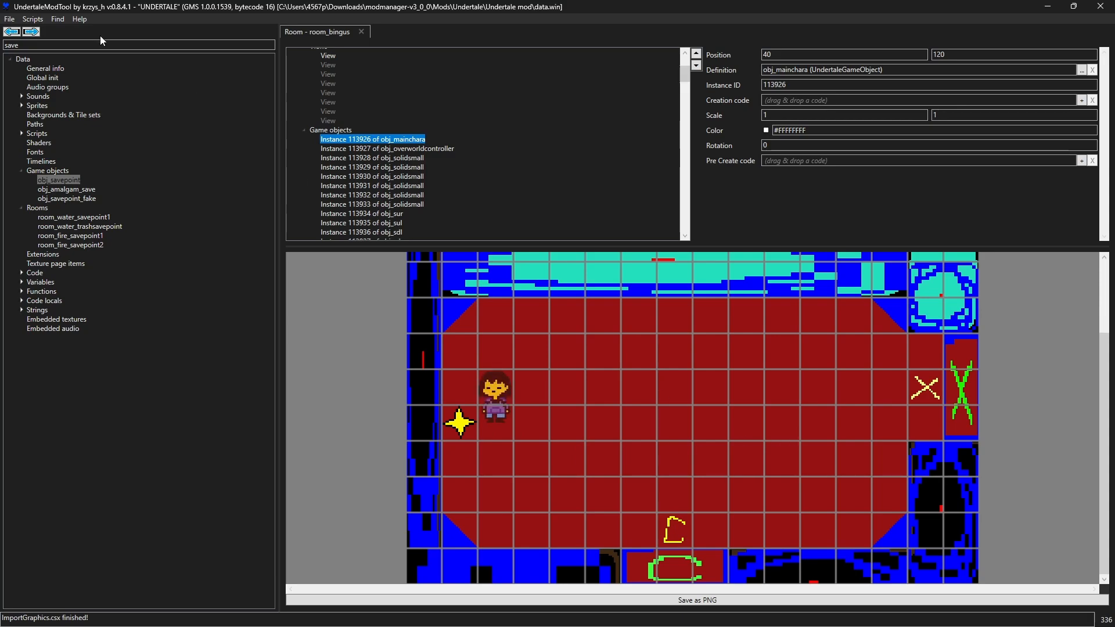
# Filter the game objects by "npc" and add obj_vulkinnpc near the upper wall at 140, 80
pyautogui.click(87, 47)
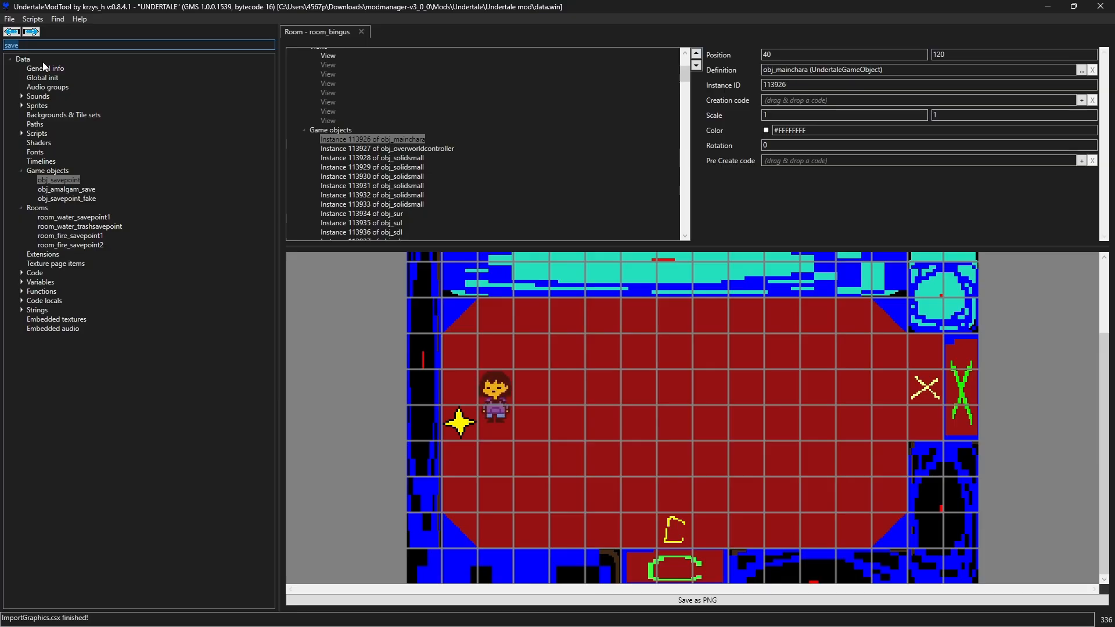
pyautogui.write('npc')
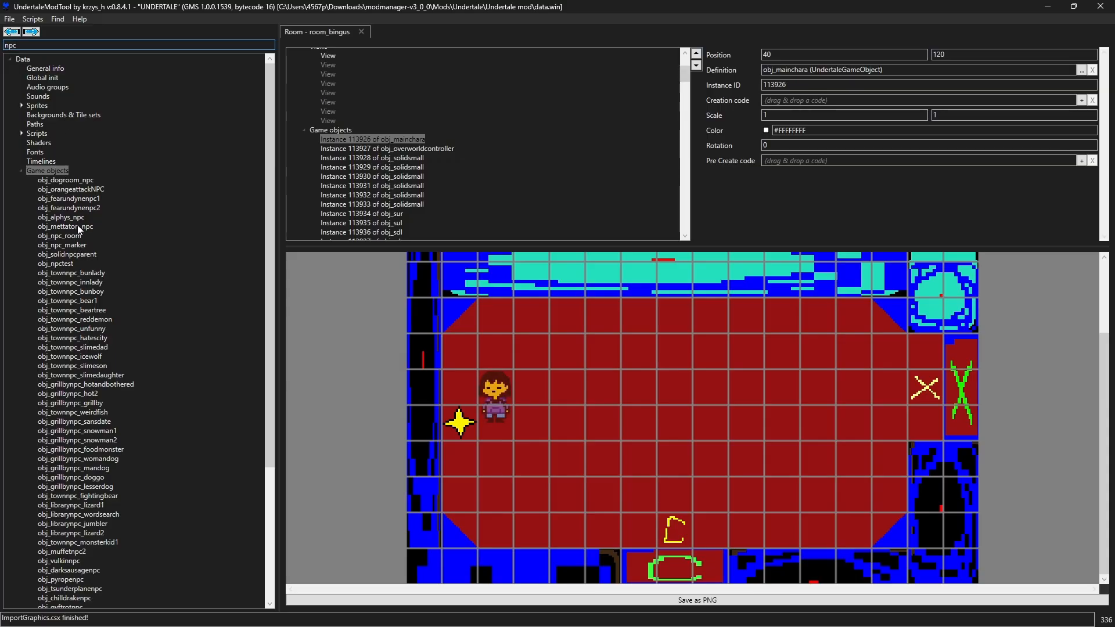
pyautogui.scroll(-4, 78, 215)
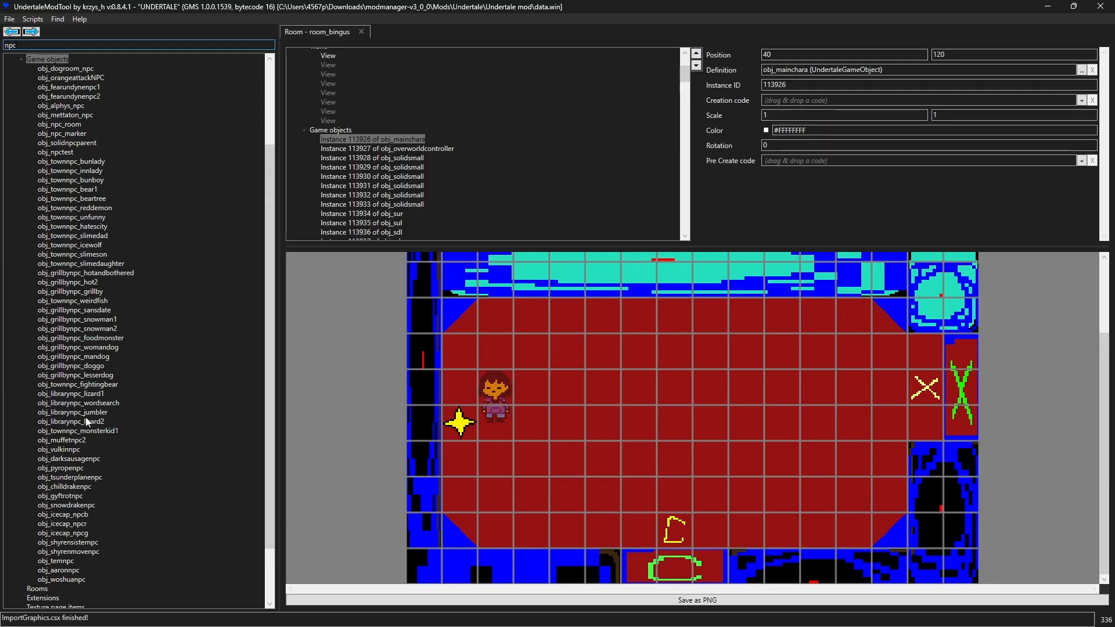
pyautogui.click(65, 450)
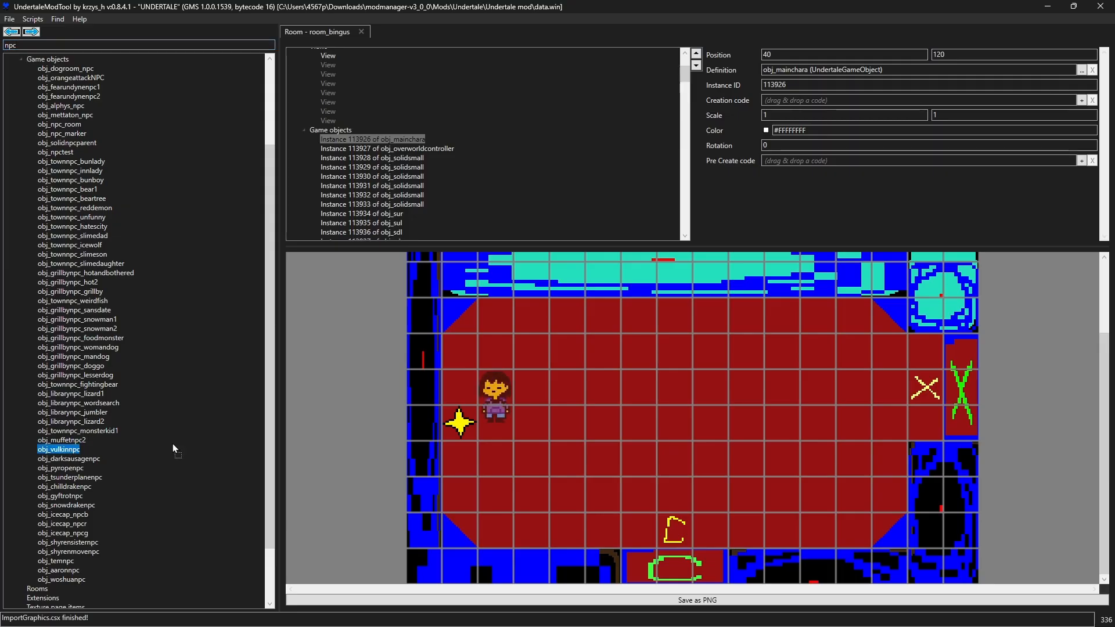
pyautogui.moveTo(445, 410); pyautogui.dragTo(726, 354)
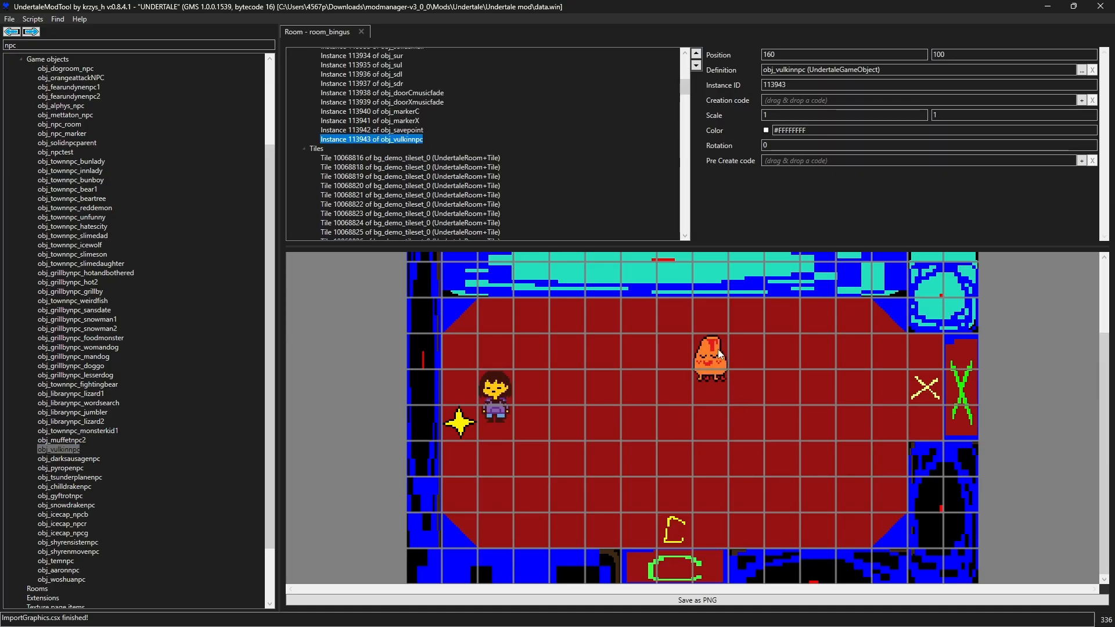
pyautogui.moveTo(719, 353); pyautogui.dragTo(677, 313)
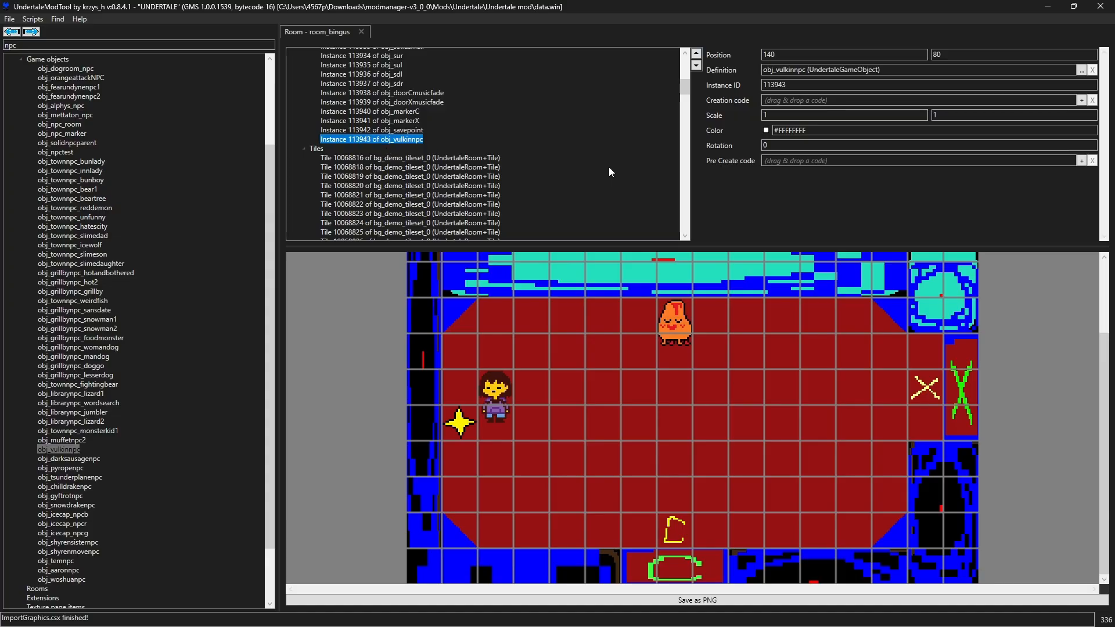
# Open the obj_vulkinnpc definition in a new tab and open its Alarm 0 event code
pyautogui.rightClick(400, 140)
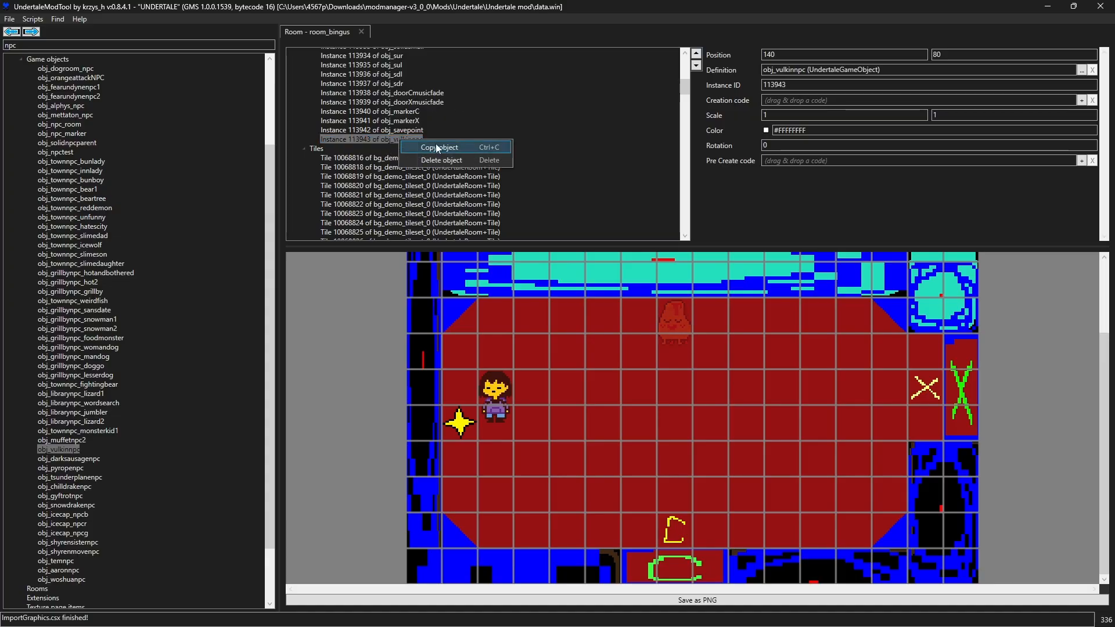
pyautogui.click(435, 146)
pyautogui.rightClick(868, 69)
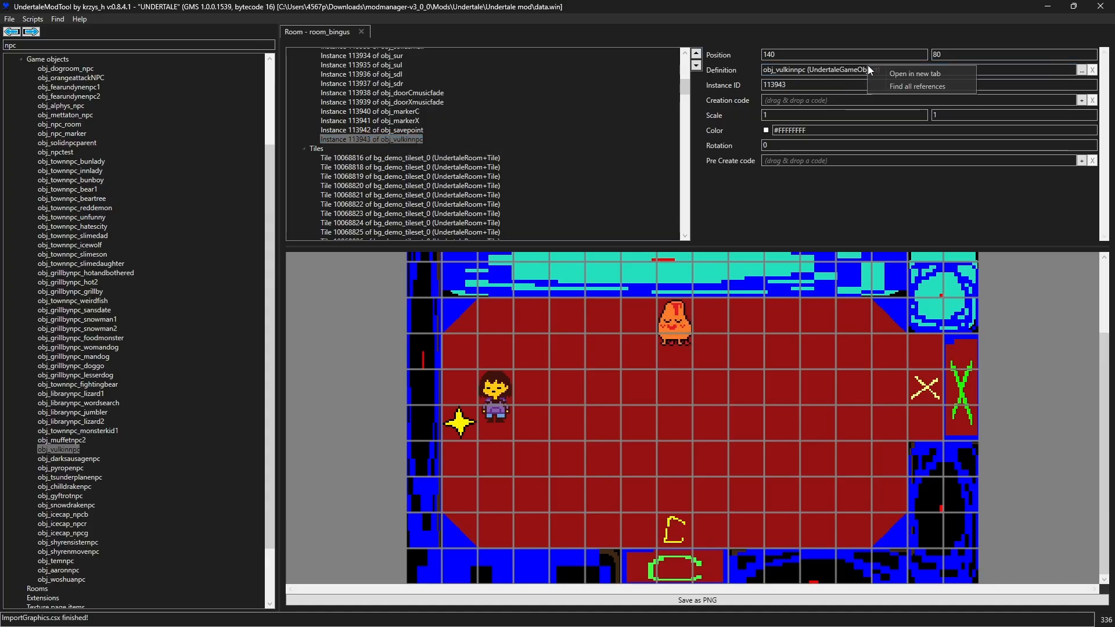
pyautogui.click(935, 75)
pyautogui.scroll(-5, 440, 195)
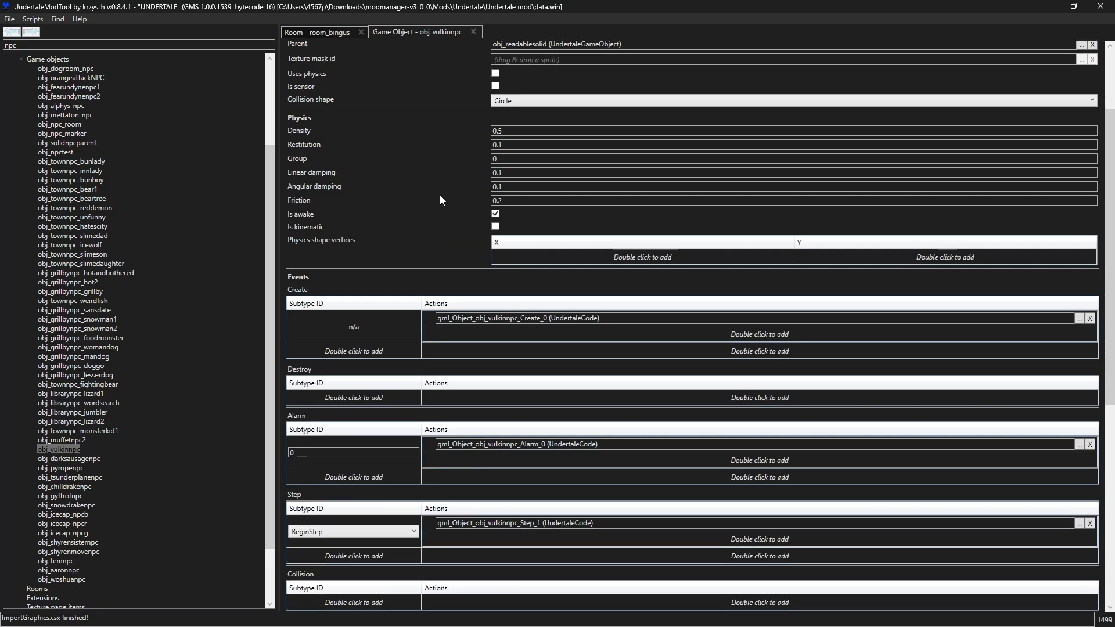
pyautogui.doubleClick(542, 417)
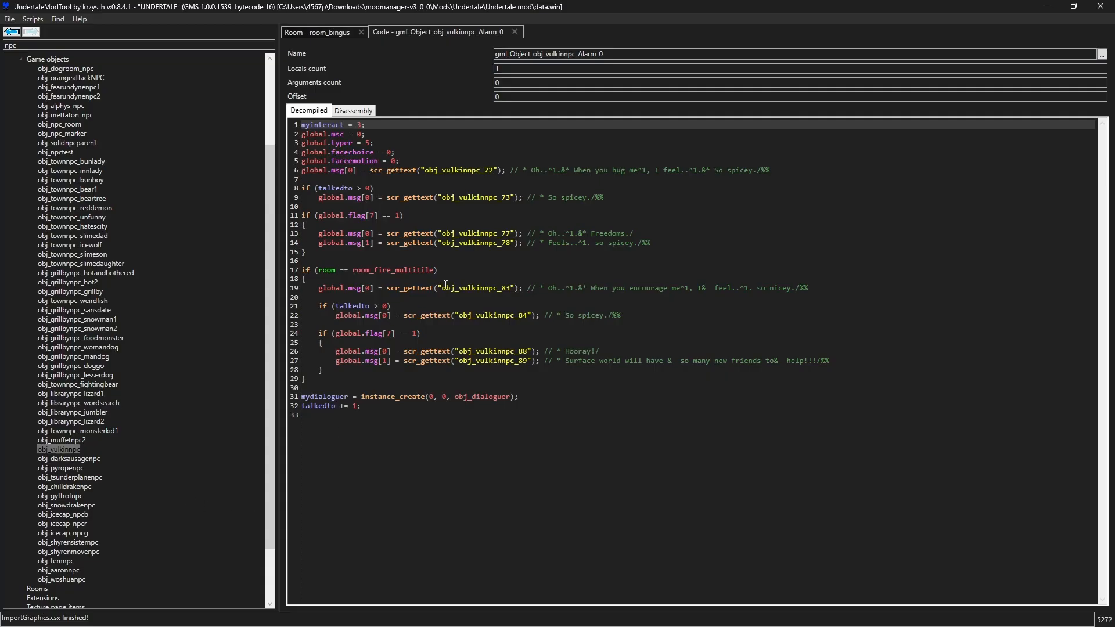
# Duplicate the room_fire_multitile room condition onto line 30, above the dialoguer creation, and give it an empty pair of braces
pyautogui.moveTo(439, 271); pyautogui.dragTo(273, 271)
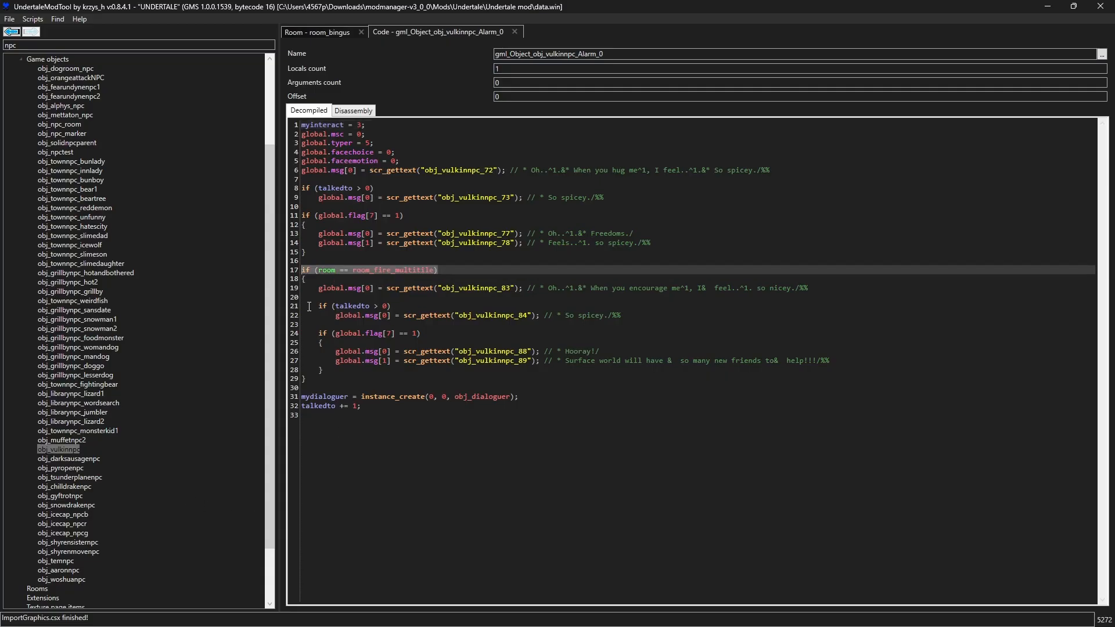
pyautogui.click(323, 390)
pyautogui.hotkey('ctrl', 'v')
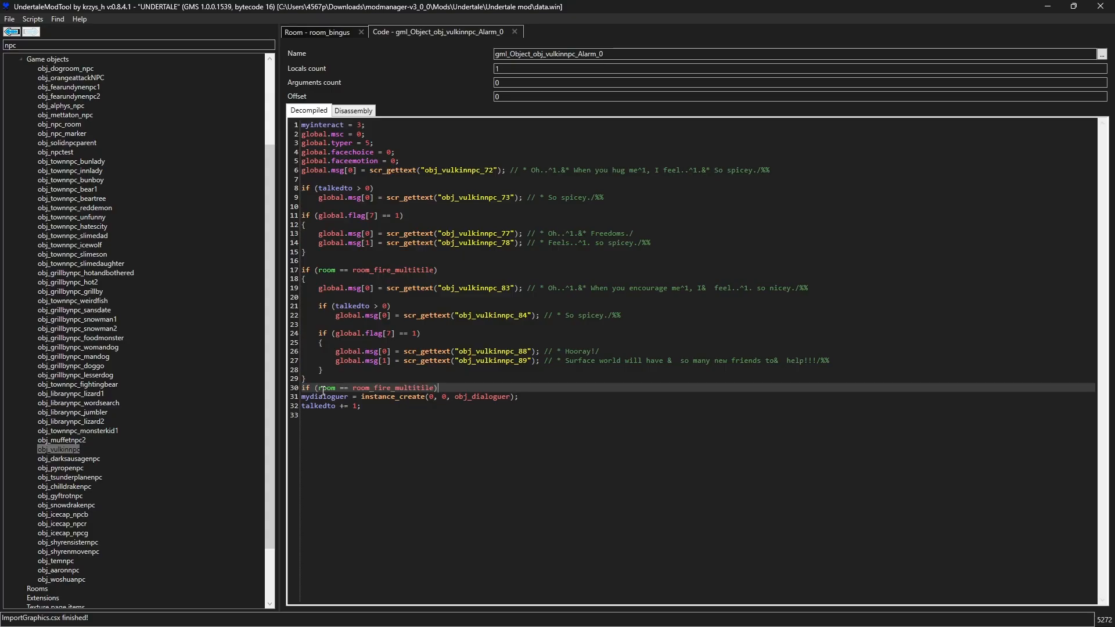
pyautogui.press('Return')
pyautogui.write('{')
pyautogui.press('Return')
pyautogui.press('Return')
pyautogui.write('}')
pyautogui.press('Up')
pyautogui.press('Up')
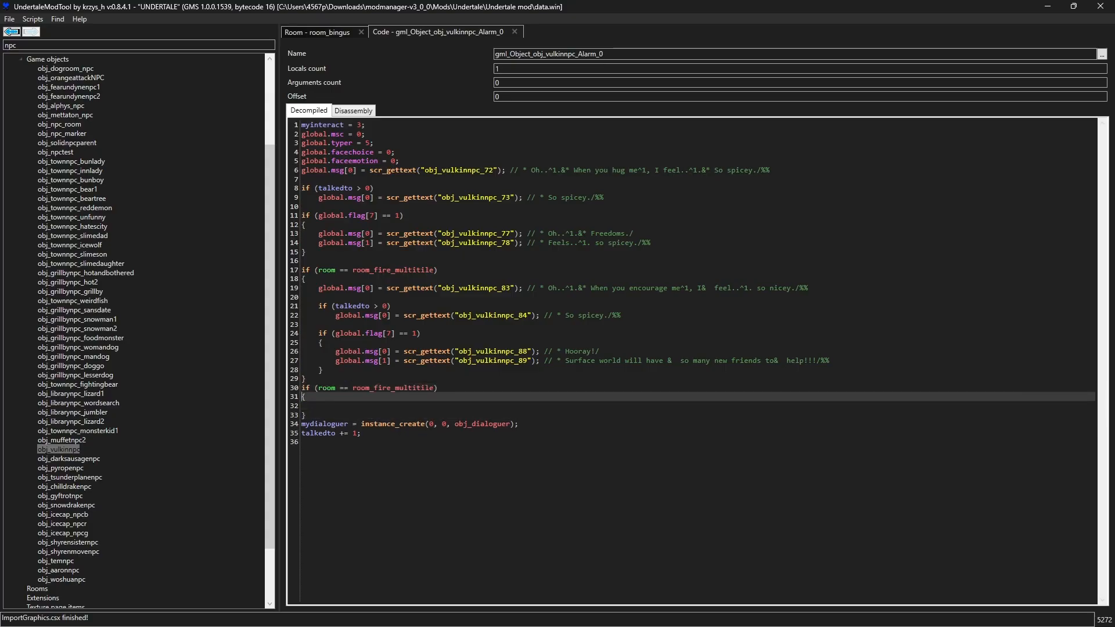
# Change the room name in the duplicated condition on line 30 to room_bingus
pyautogui.press('Left')
pyautogui.press('Left')
pyautogui.press('BackSpace')
pyautogui.press('BackSpace')
pyautogui.press('BackSpace')
pyautogui.press('BackSpace')
pyautogui.press('BackSpace')
pyautogui.press('BackSpace')
pyautogui.press('BackSpace')
pyautogui.press('BackSpace')
pyautogui.press('BackSpace')
pyautogui.press('BackSpace')
pyautogui.press('BackSpace')
pyautogui.press('BackSpace')
pyautogui.press('BackSpace')
pyautogui.press('BackSpace')
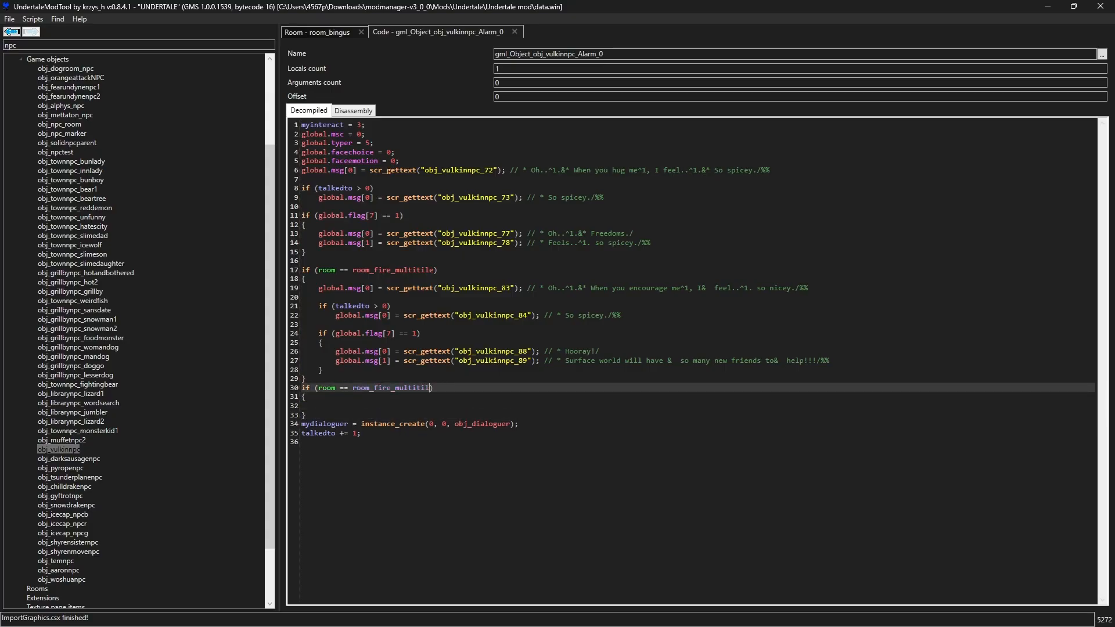
pyautogui.write('bingus')
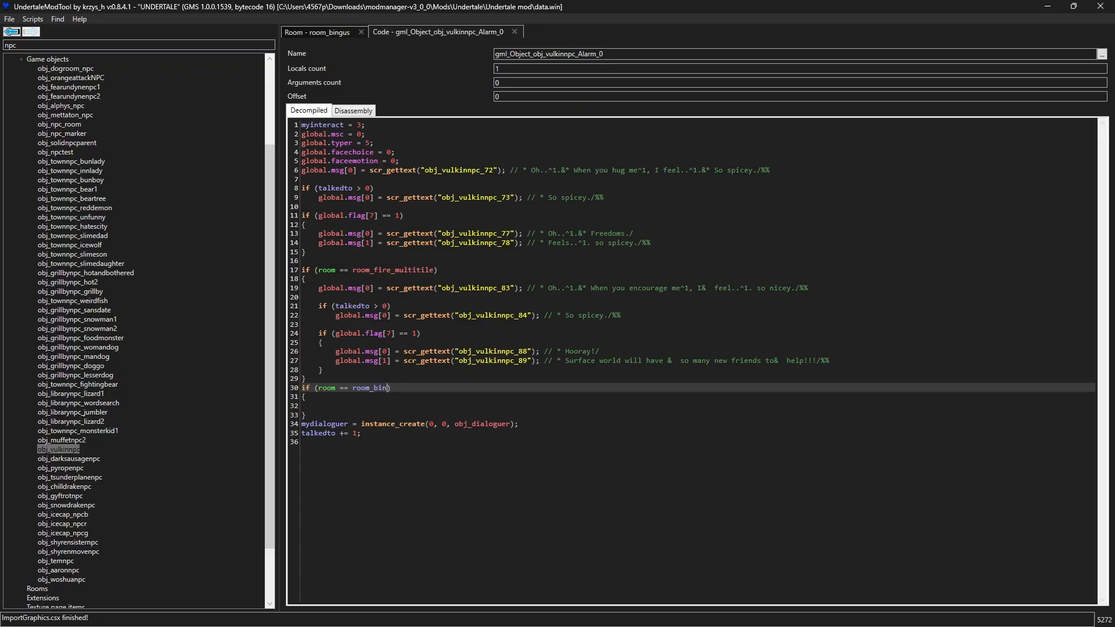
# Inside the room_bingus braces, set global.msg[0] to "* Demo room^1, more like& Stinky Room!!!/%%"
pyautogui.press('Down')
pyautogui.press('Down')
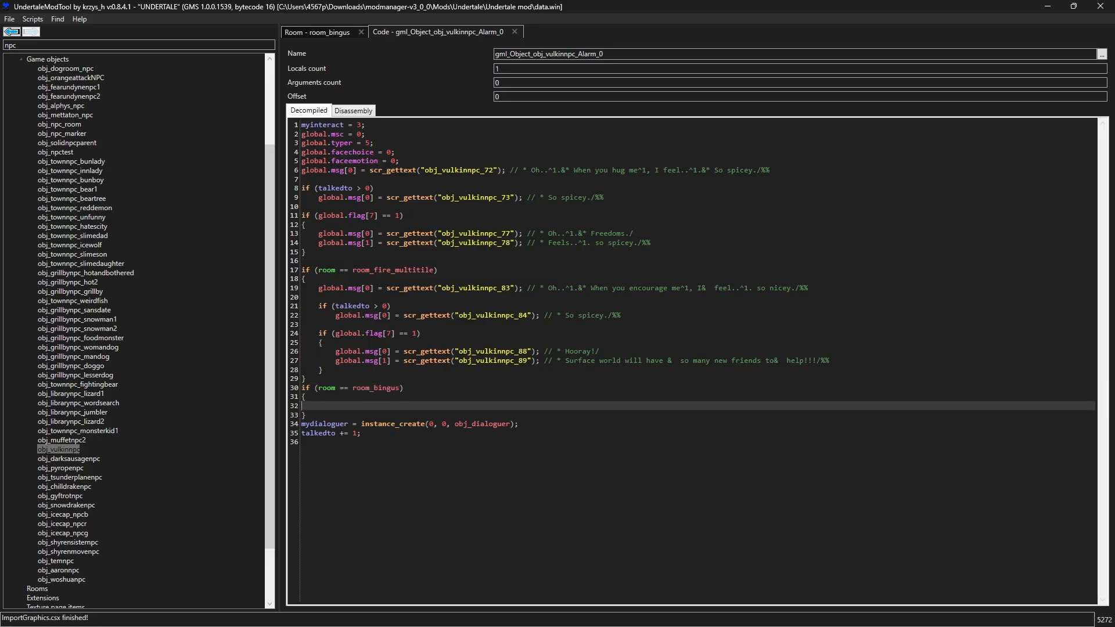
pyautogui.moveTo(318, 288); pyautogui.dragTo(383, 292)
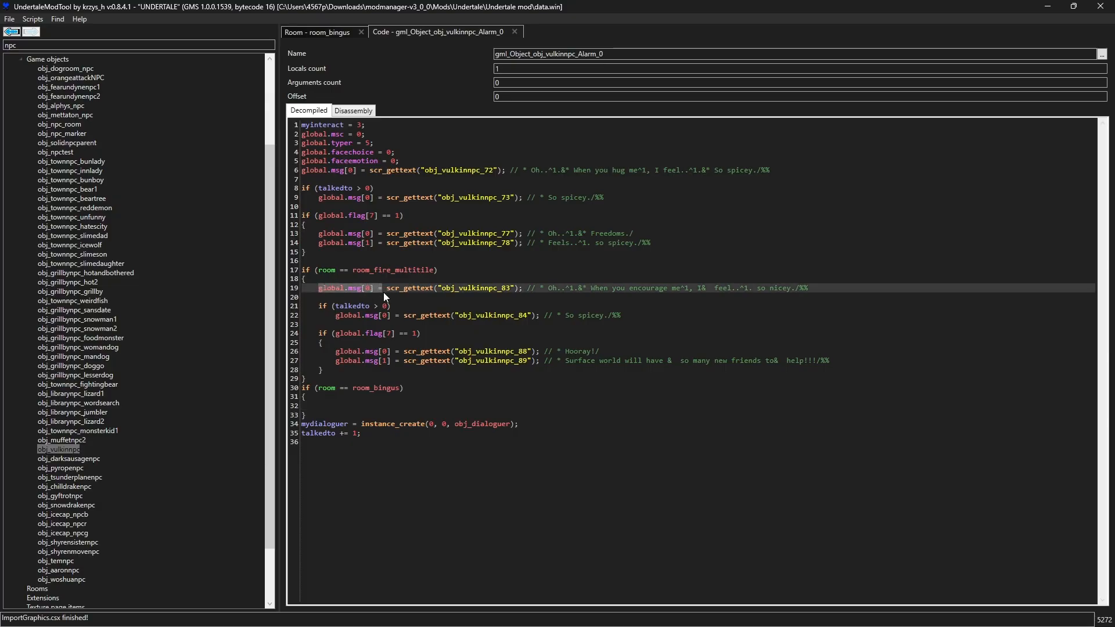
pyautogui.click(332, 406)
pyautogui.hotkey('ctrl', 'v')
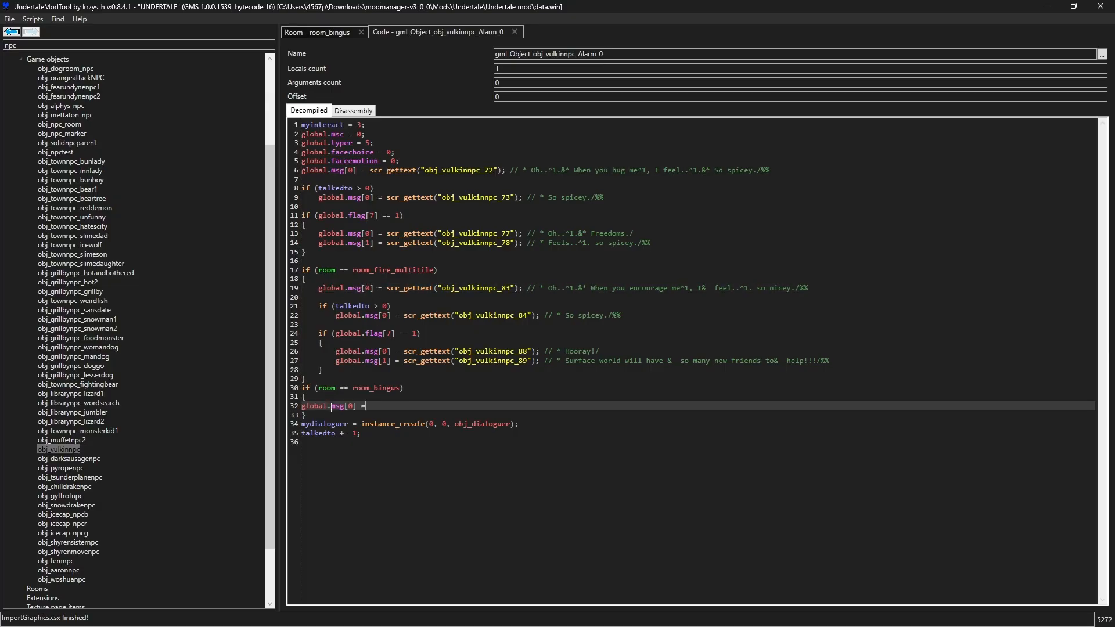
pyautogui.write('""')
pyautogui.write('* Demo room')
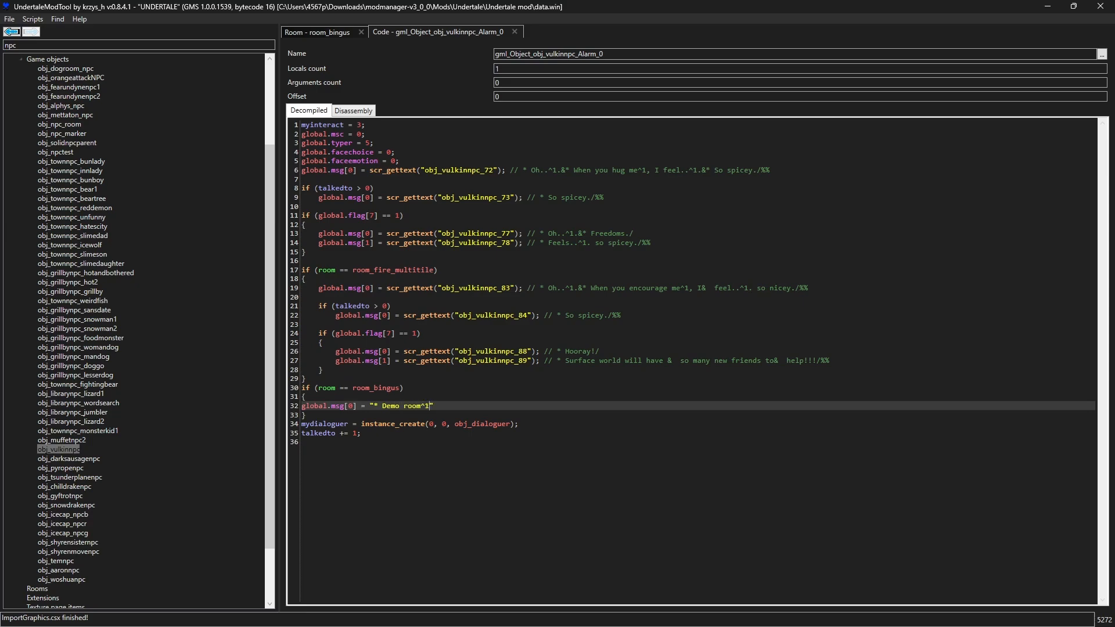
pyautogui.write('^1, more')
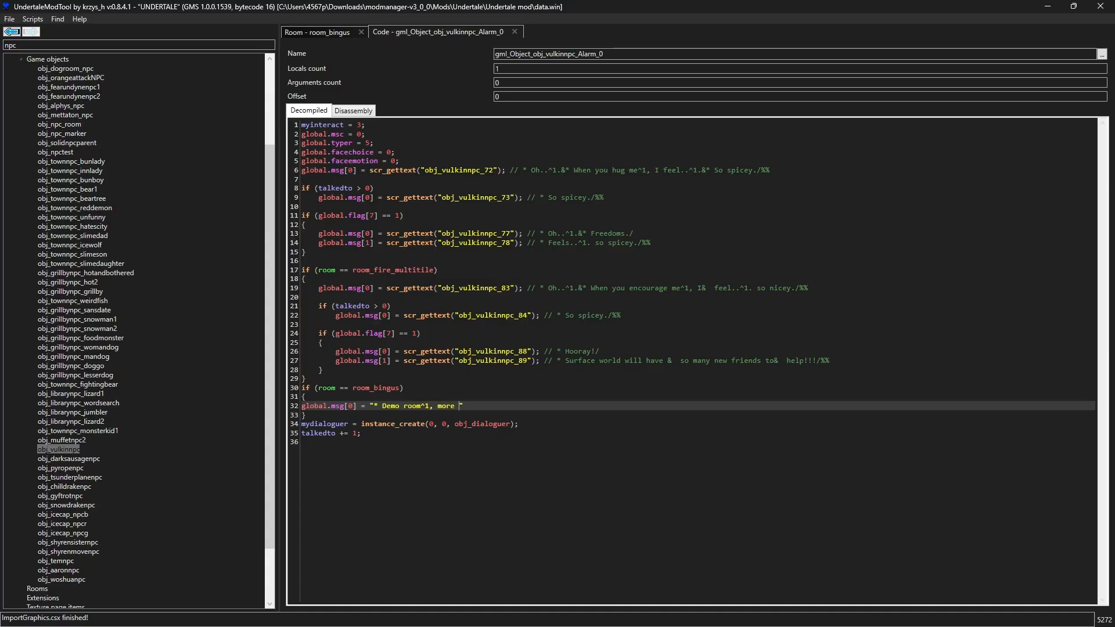
pyautogui.write(' like')
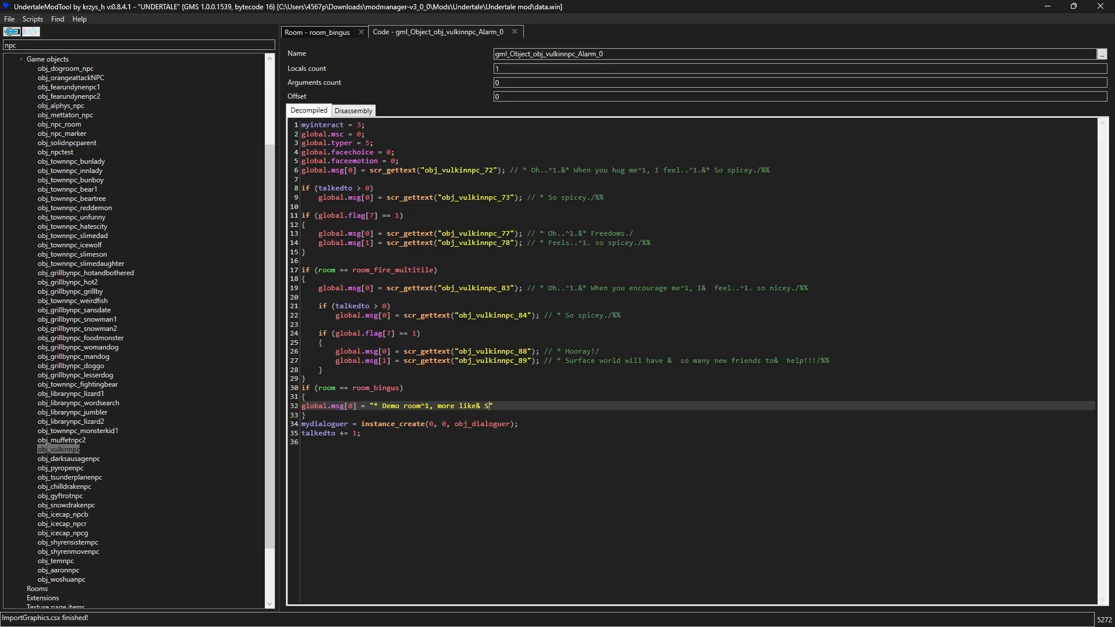
pyautogui.write('&  Sti')
pyautogui.press('BackSpace')
pyautogui.press('BackSpace')
pyautogui.press('BackSpace')
pyautogui.write('Stinky Room!!!')
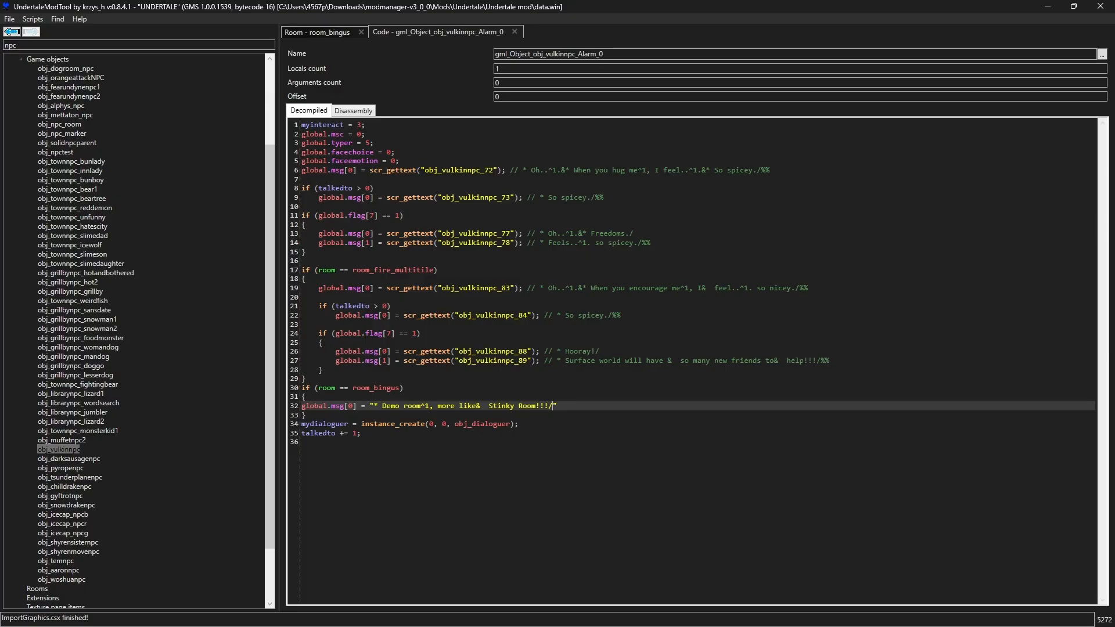
pyautogui.write('/%%')
# Check the new message's control codes against lines 13 and 14, and compile the Alarm 0 code and close its tab
pyautogui.moveTo(430, 406); pyautogui.dragTo(421, 405)
pyautogui.click(479, 407)
pyautogui.moveTo(550, 406); pyautogui.dragTo(567, 408)
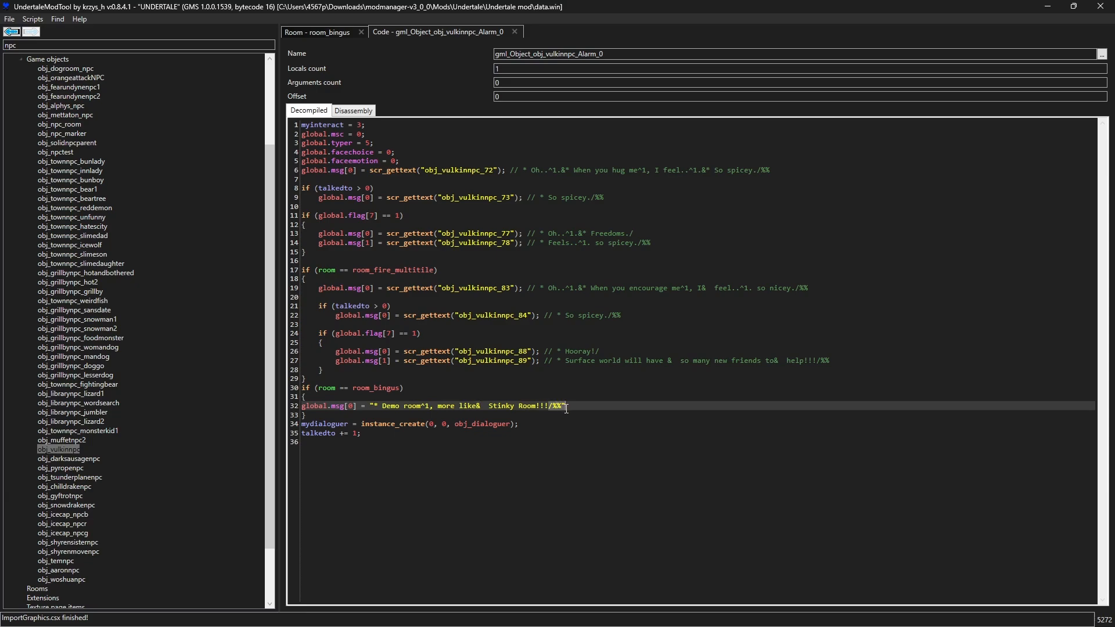
pyautogui.click(573, 410)
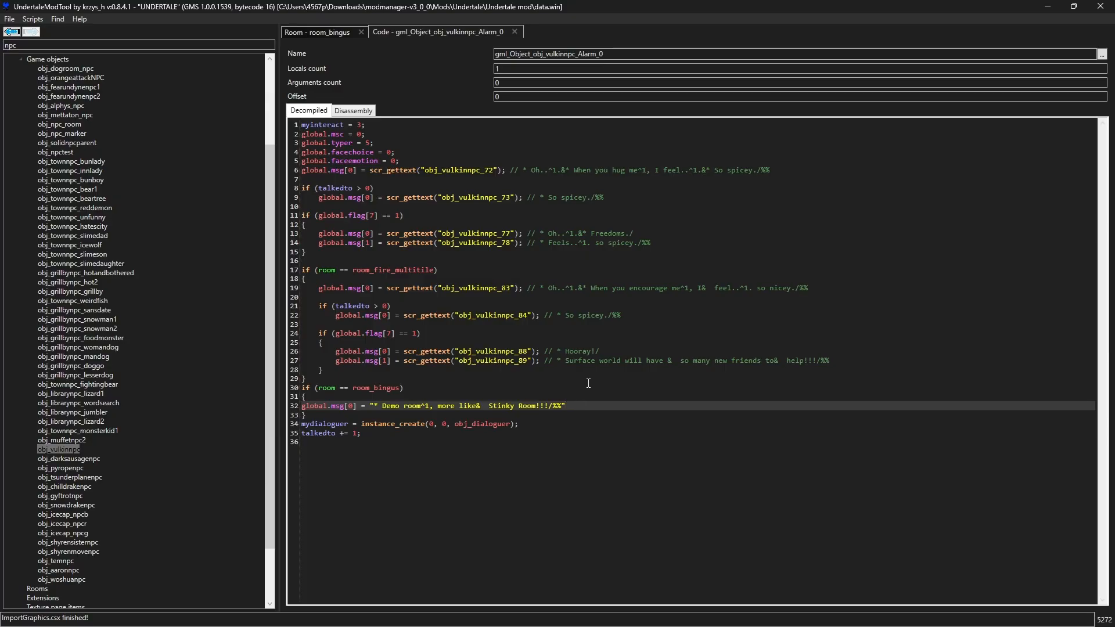
pyautogui.click(631, 234)
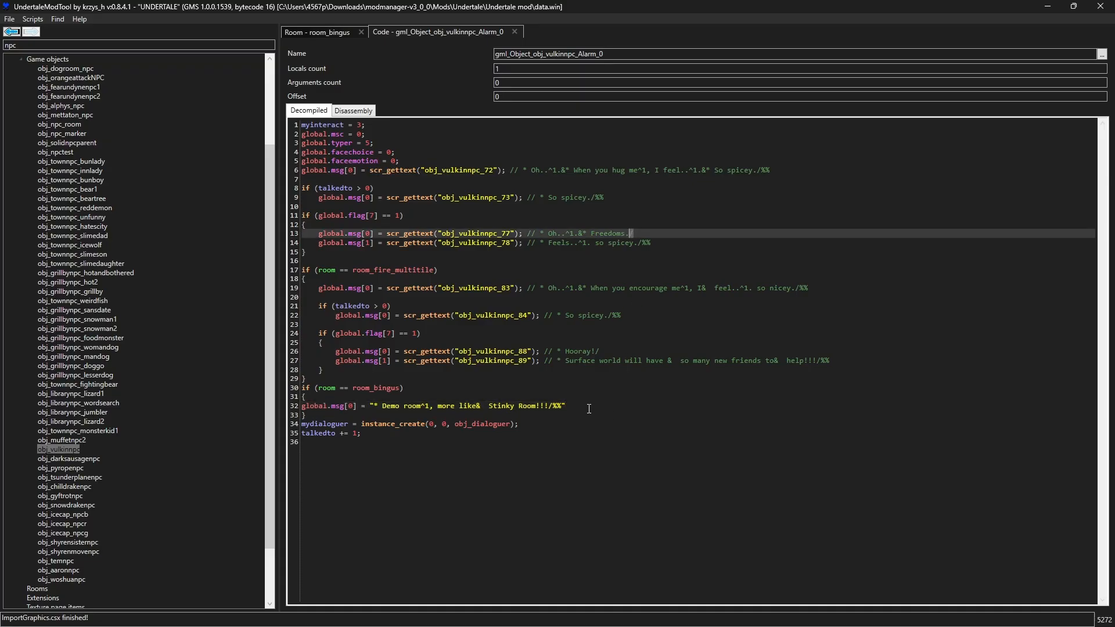
pyautogui.click(372, 243)
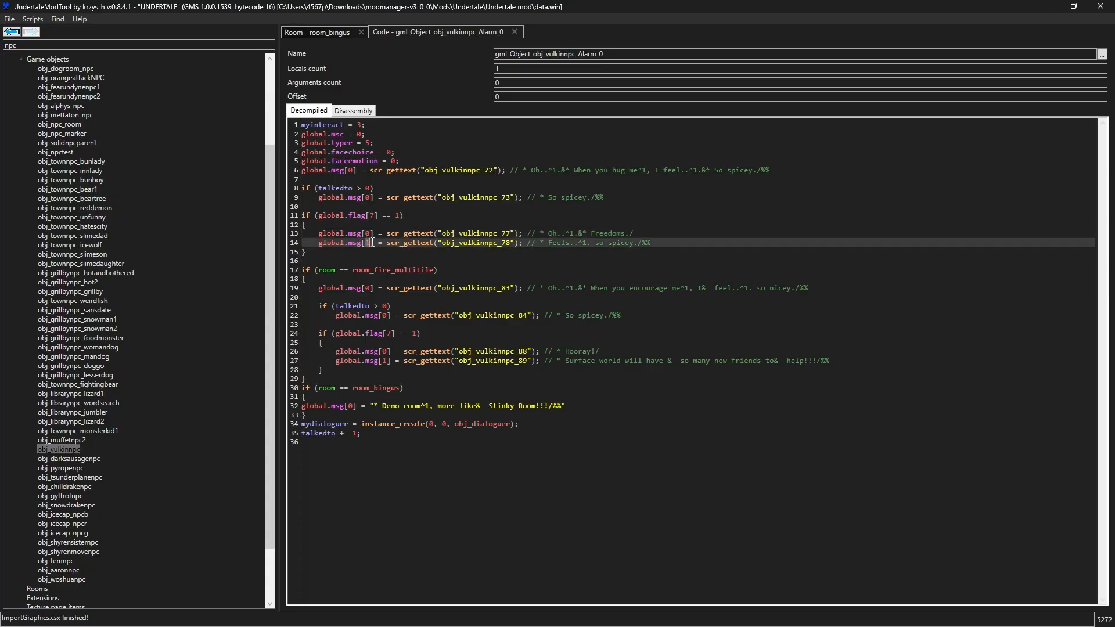
pyautogui.click(494, 417)
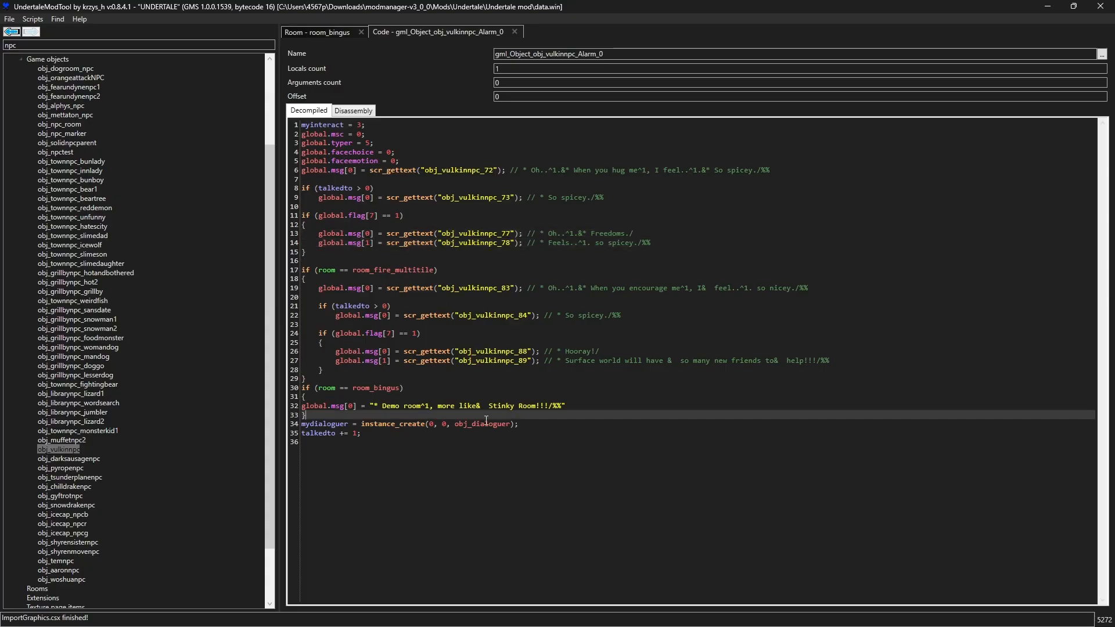
pyautogui.click(390, 79)
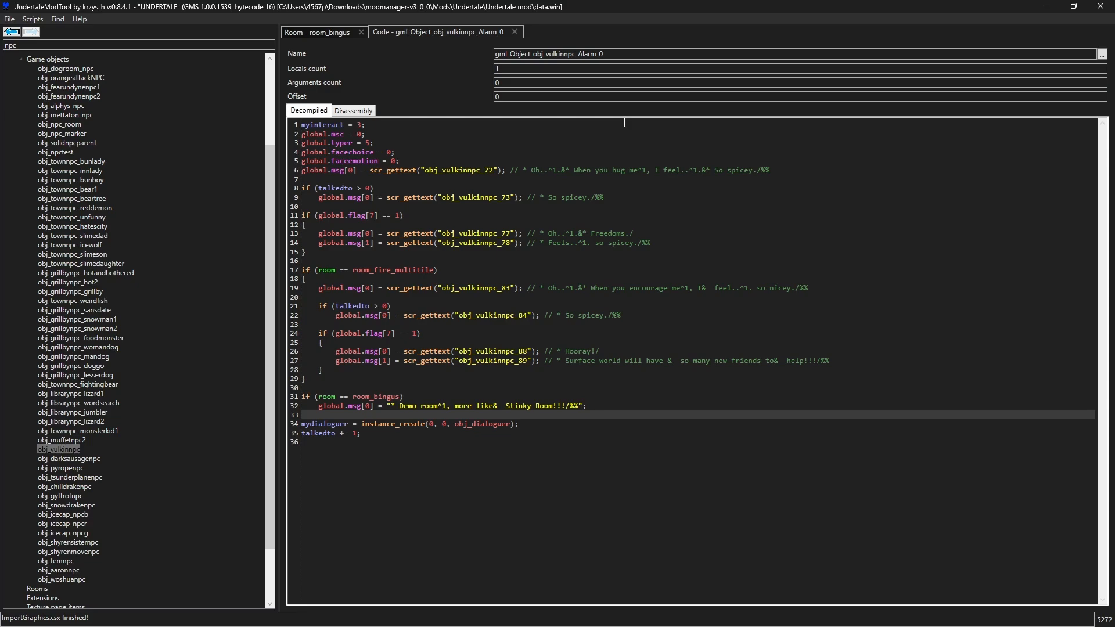
pyautogui.click(515, 33)
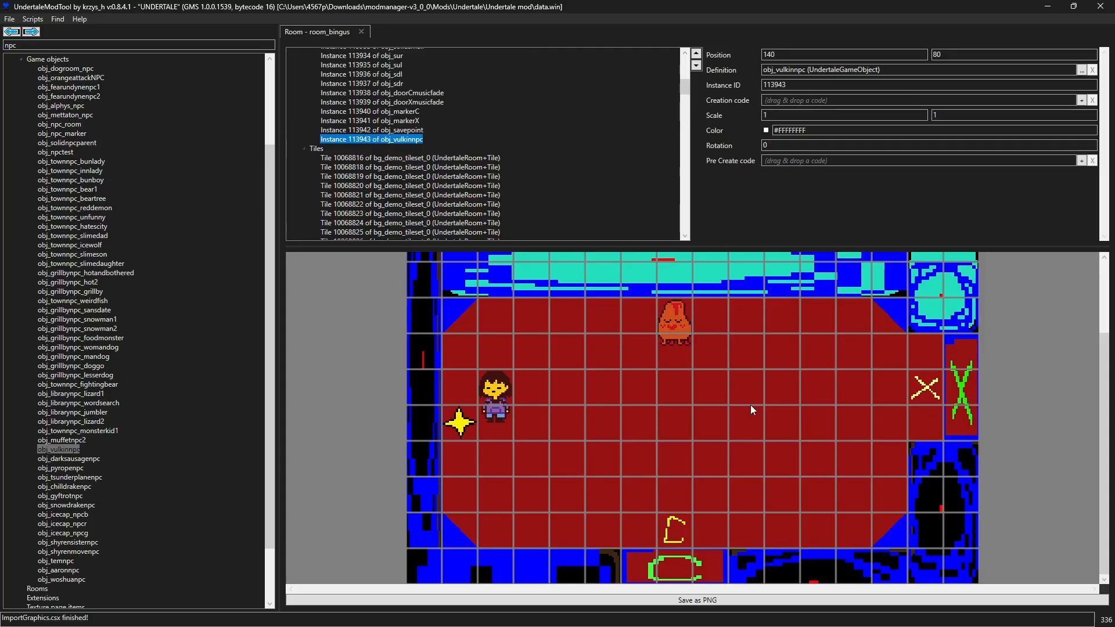
# Filter the resources by "dog" and open the code of the scr_dogcheck script in a new tab
pyautogui.scroll(4, 122, 368)
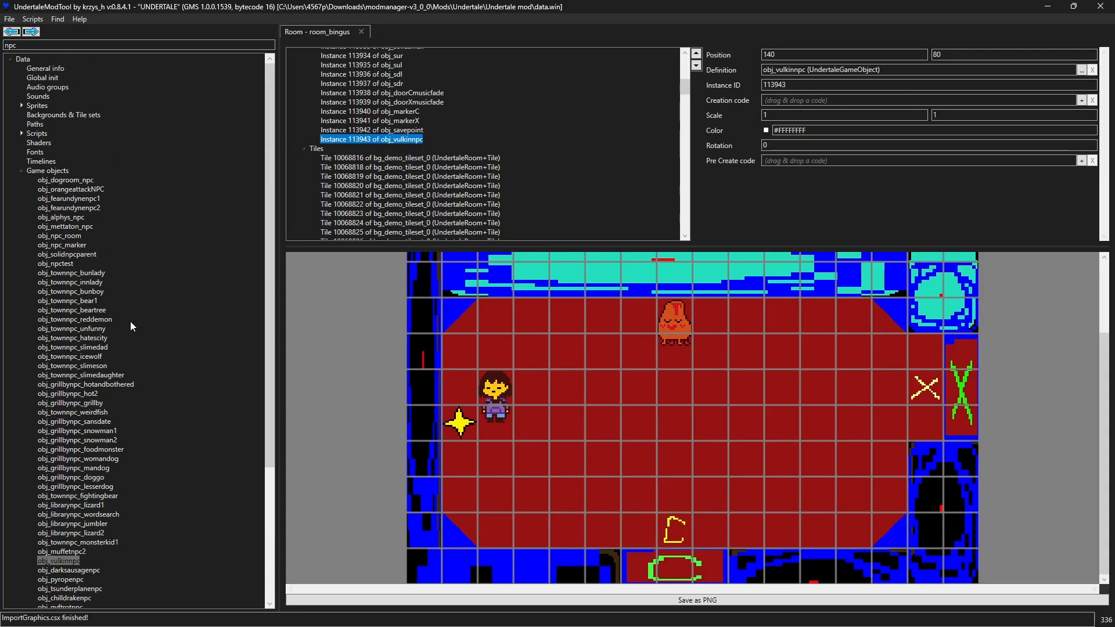
pyautogui.click(19, 169)
pyautogui.doubleClick(41, 45)
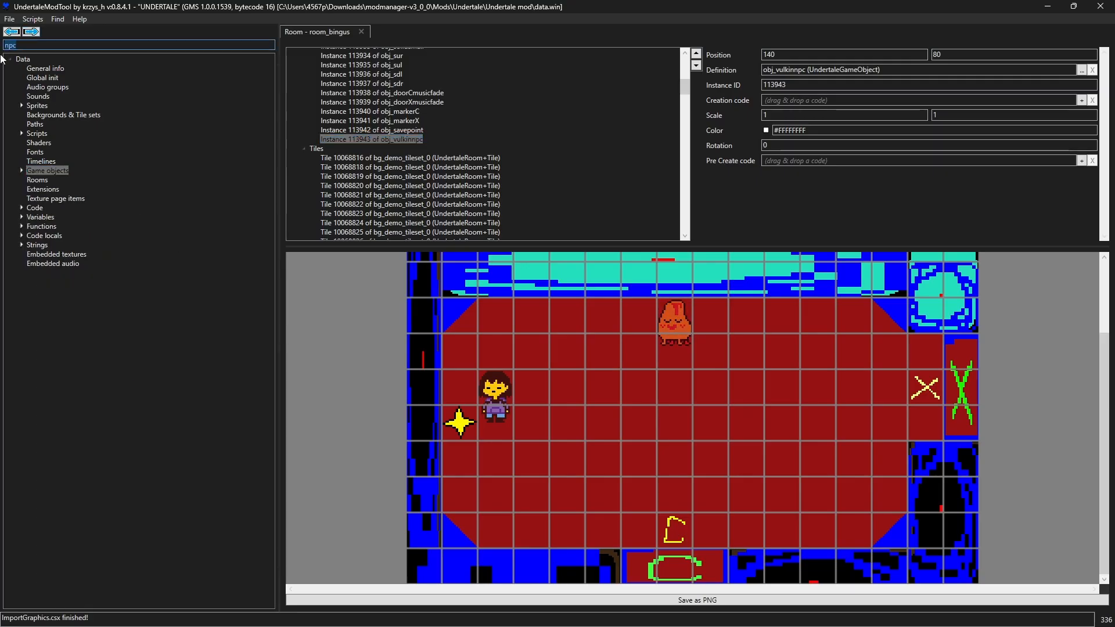
pyautogui.write('dog')
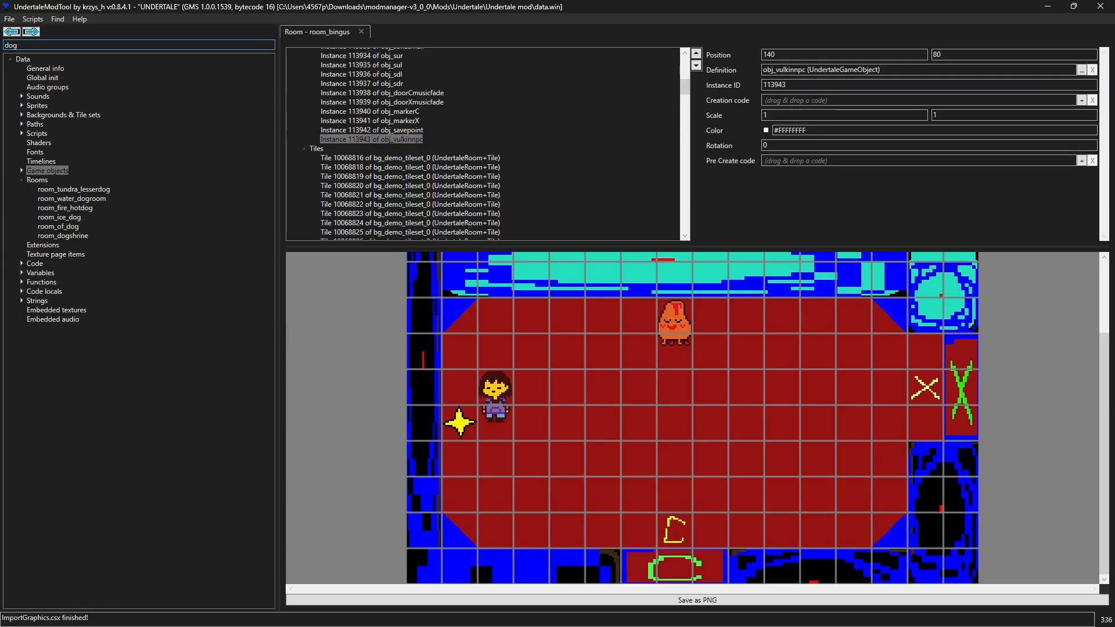
pyautogui.click(21, 137)
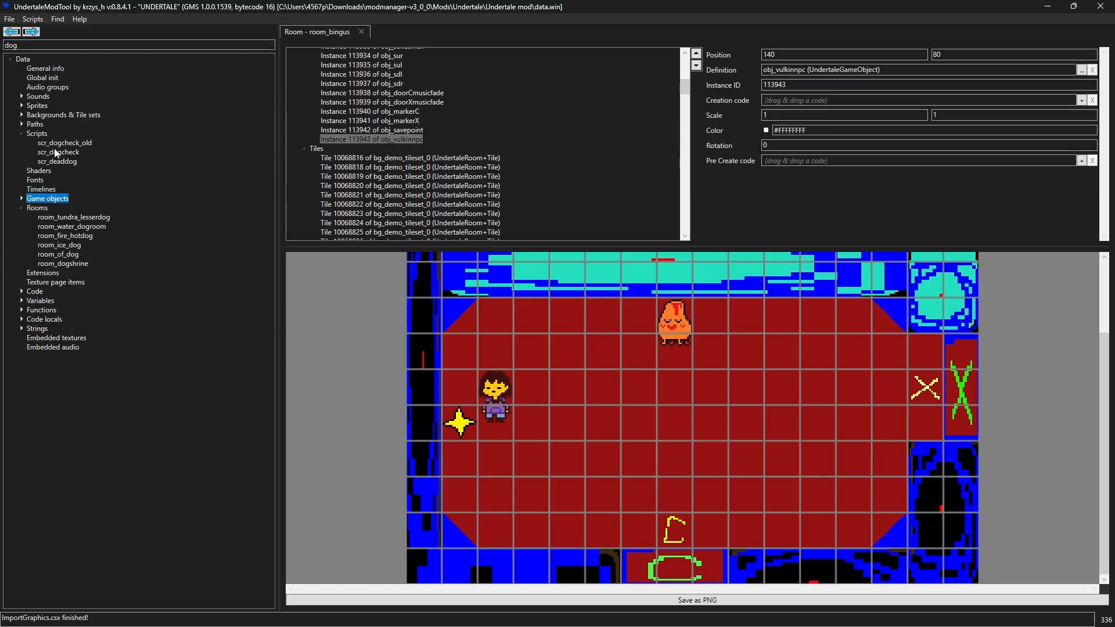
pyautogui.click(58, 153)
pyautogui.rightClick(58, 153)
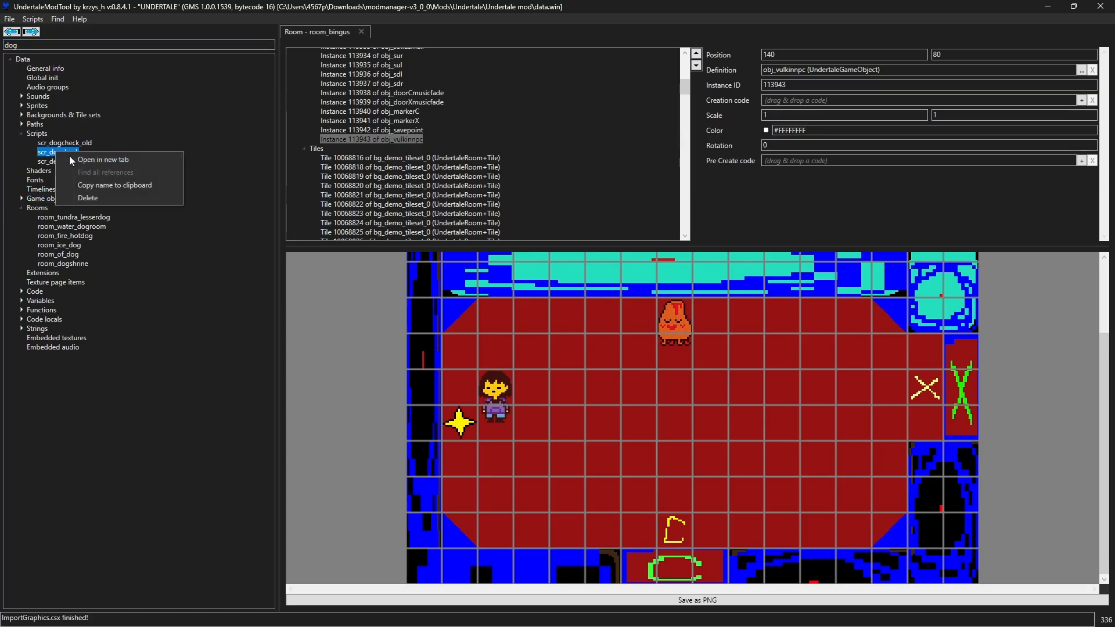
pyautogui.click(85, 160)
pyautogui.doubleClick(573, 69)
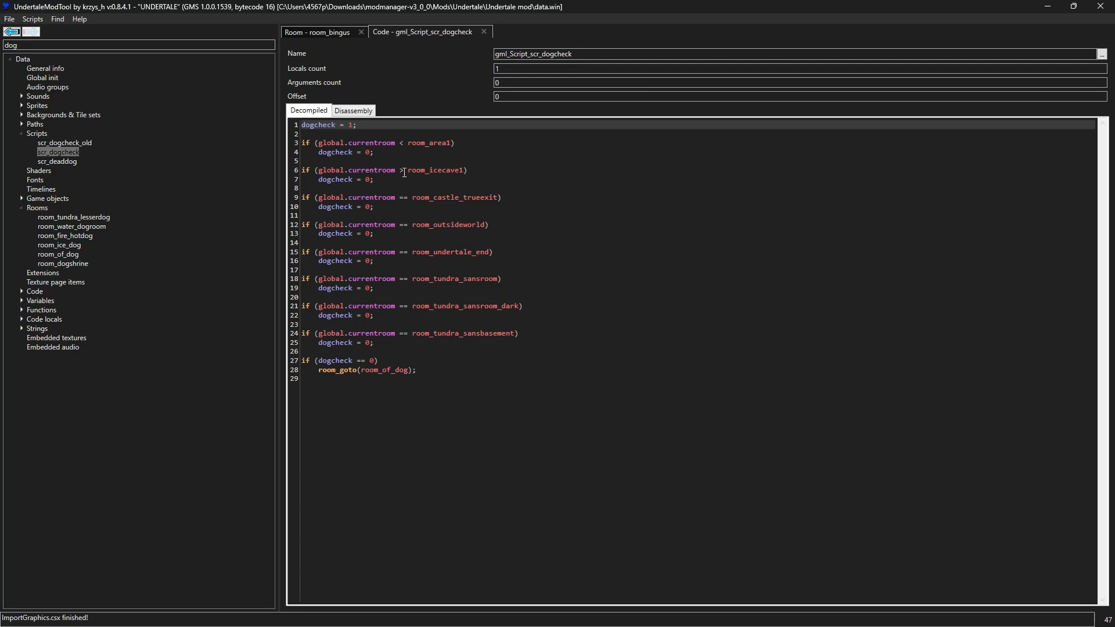
# In the scr_dogcheck_old code, duplicate the final room_water20 check below itself and set the copy's room to room_bingus
pyautogui.click(67, 144)
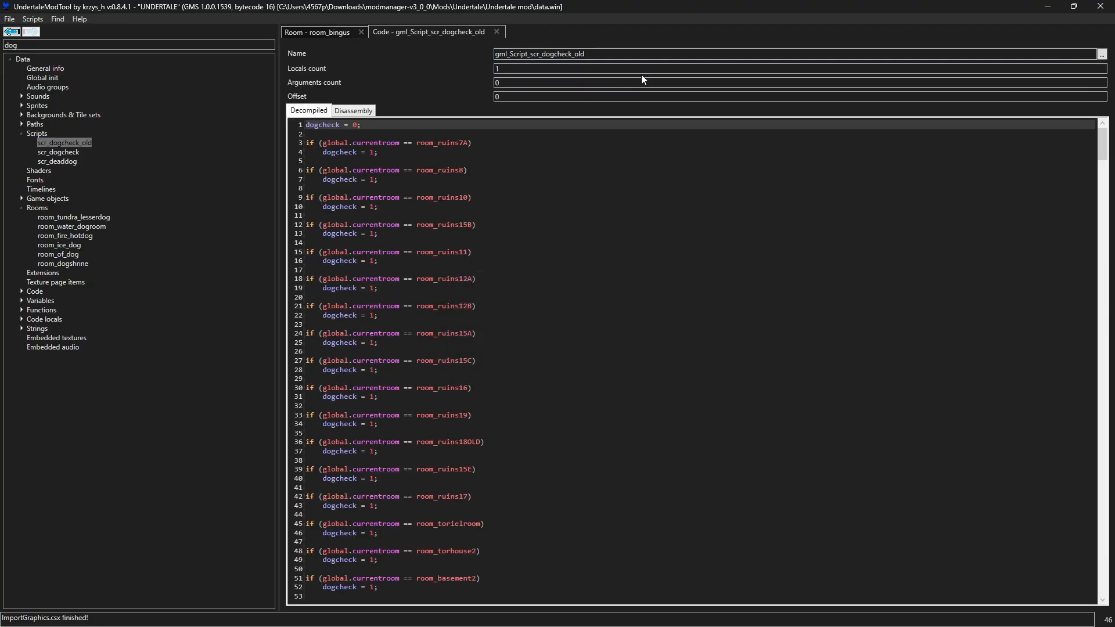
pyautogui.scroll(-19, 461, 152)
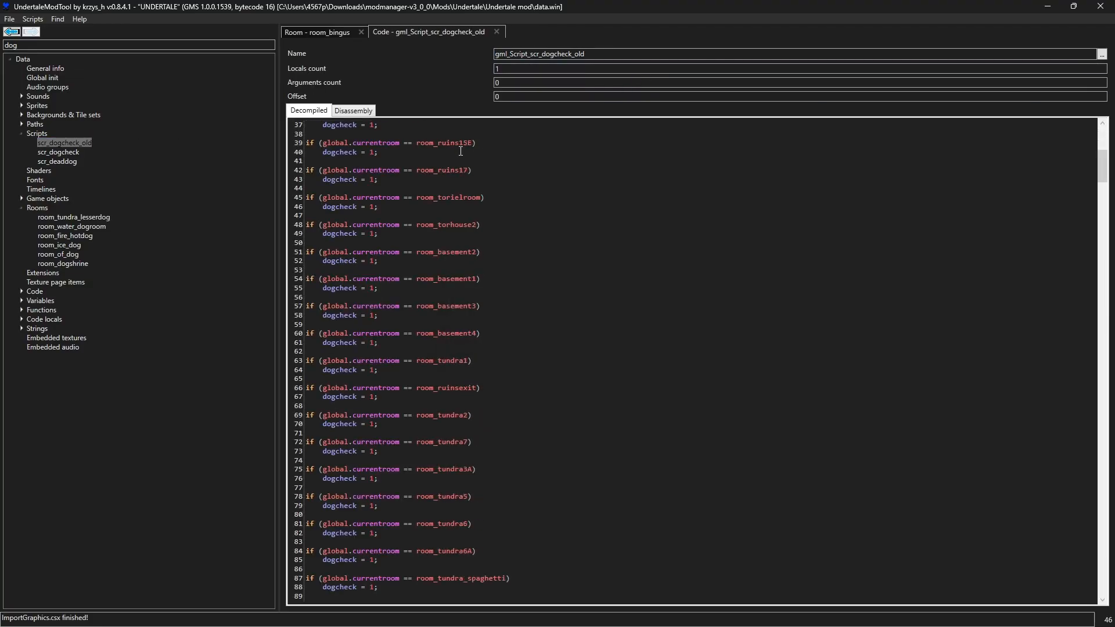
pyautogui.moveTo(1100, 194); pyautogui.dragTo(1101, 623)
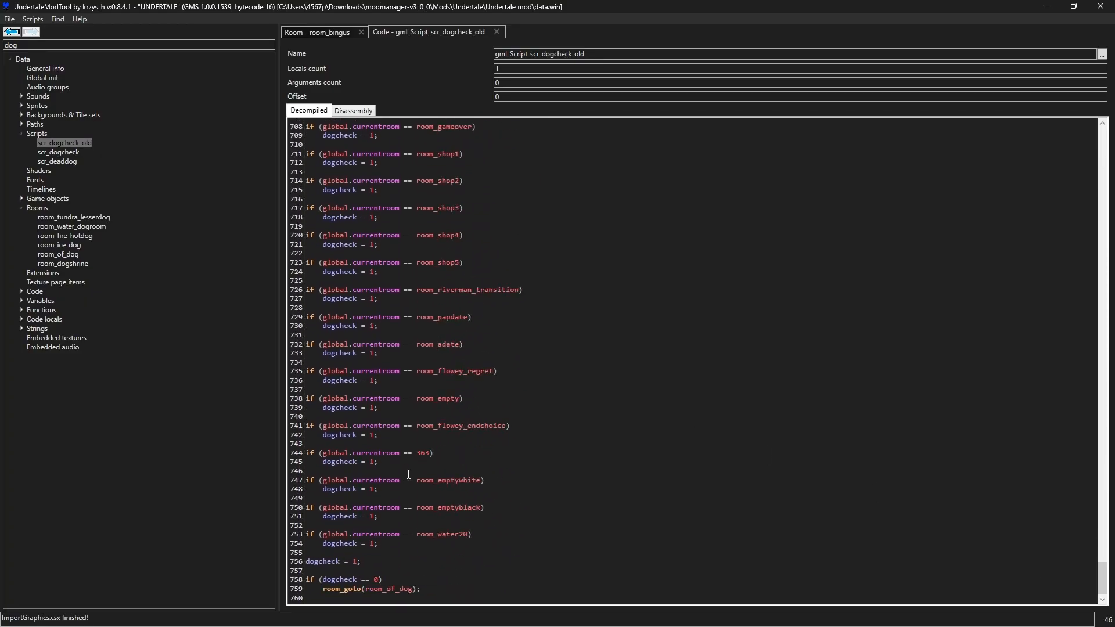
pyautogui.moveTo(380, 544); pyautogui.dragTo(304, 536)
pyautogui.hotkey('ctrl', 'c')
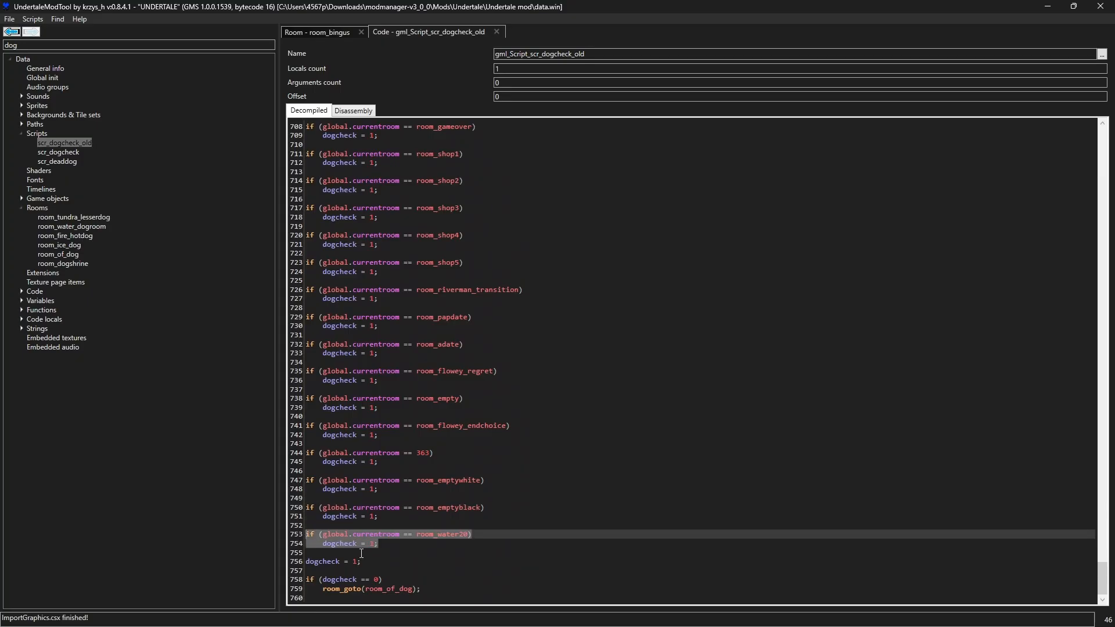
pyautogui.click(389, 553)
pyautogui.press('Return')
pyautogui.press('Return')
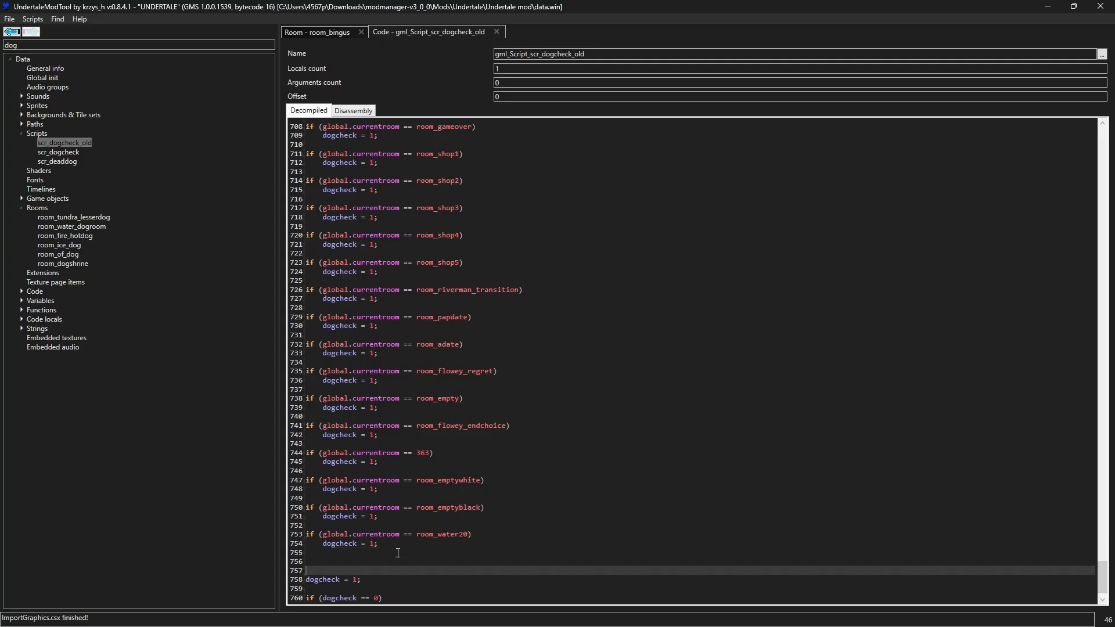
pyautogui.press('Up')
pyautogui.hotkey('ctrl', 'v')
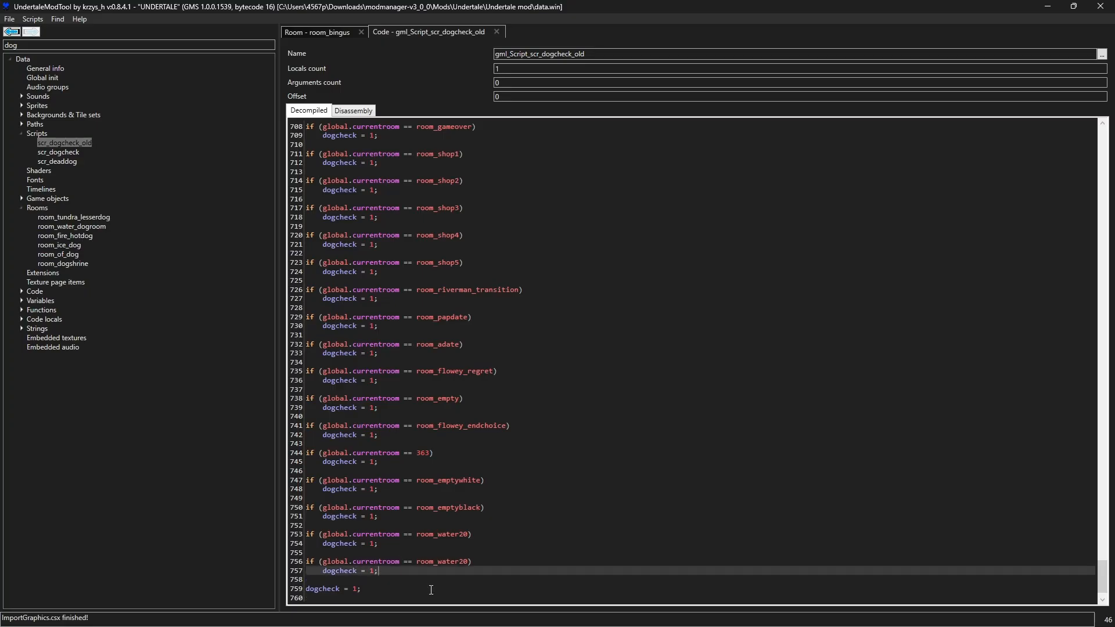
pyautogui.moveTo(439, 562); pyautogui.dragTo(468, 562)
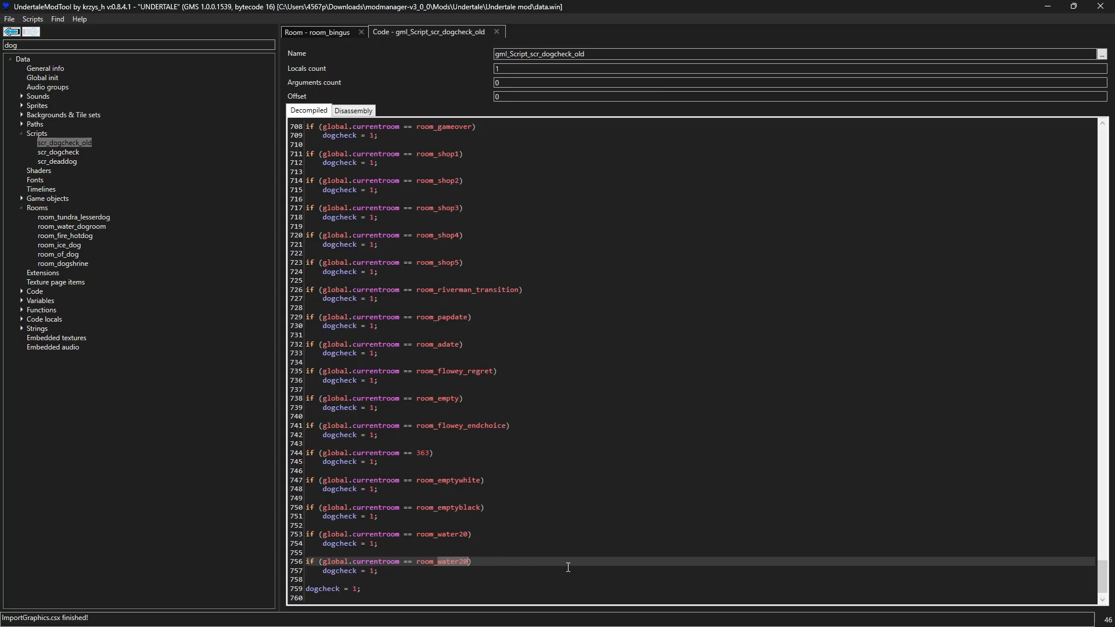
pyautogui.write('bingus')
# Return to the scr_dogcheck script and open its code to examine the room conditions
pyautogui.click(66, 154)
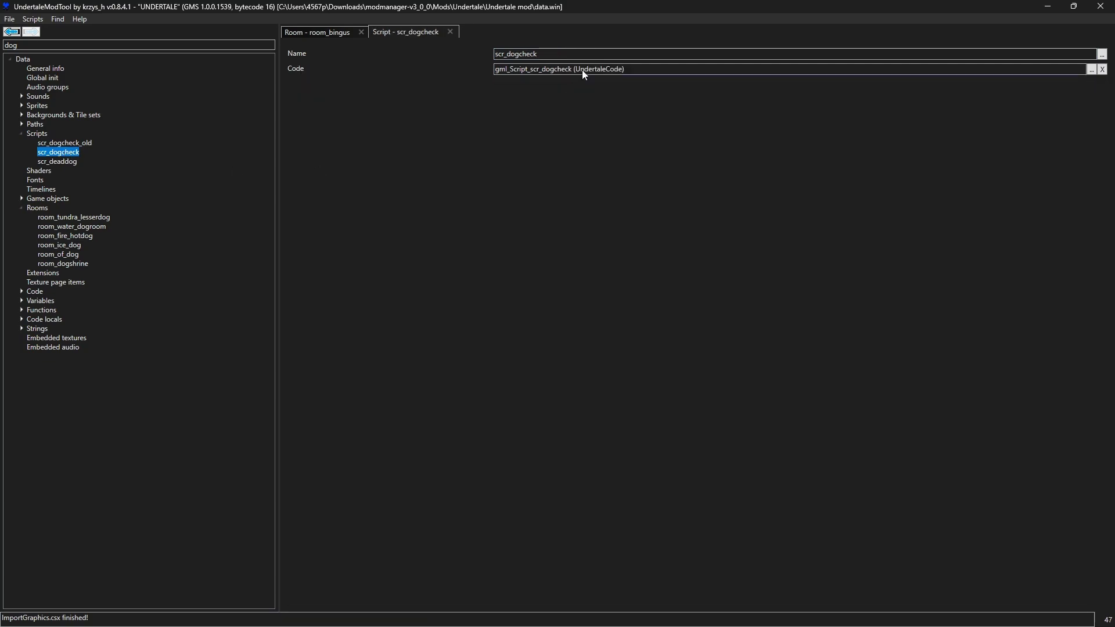
pyautogui.doubleClick(583, 69)
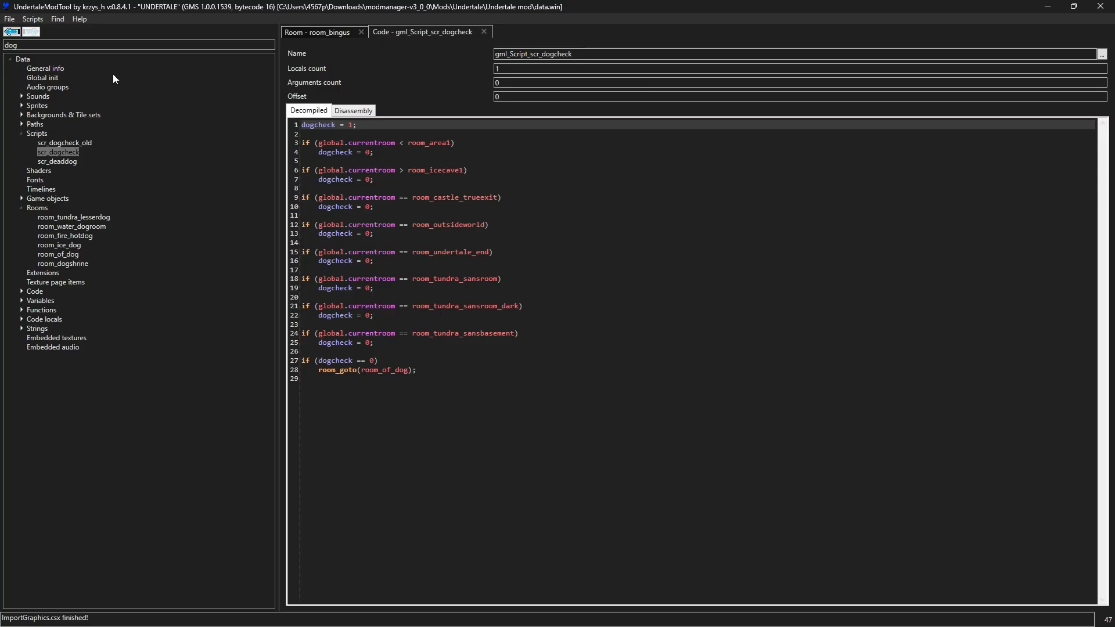
# Open the General info page and expand the room order list to examine it
pyautogui.click(43, 71)
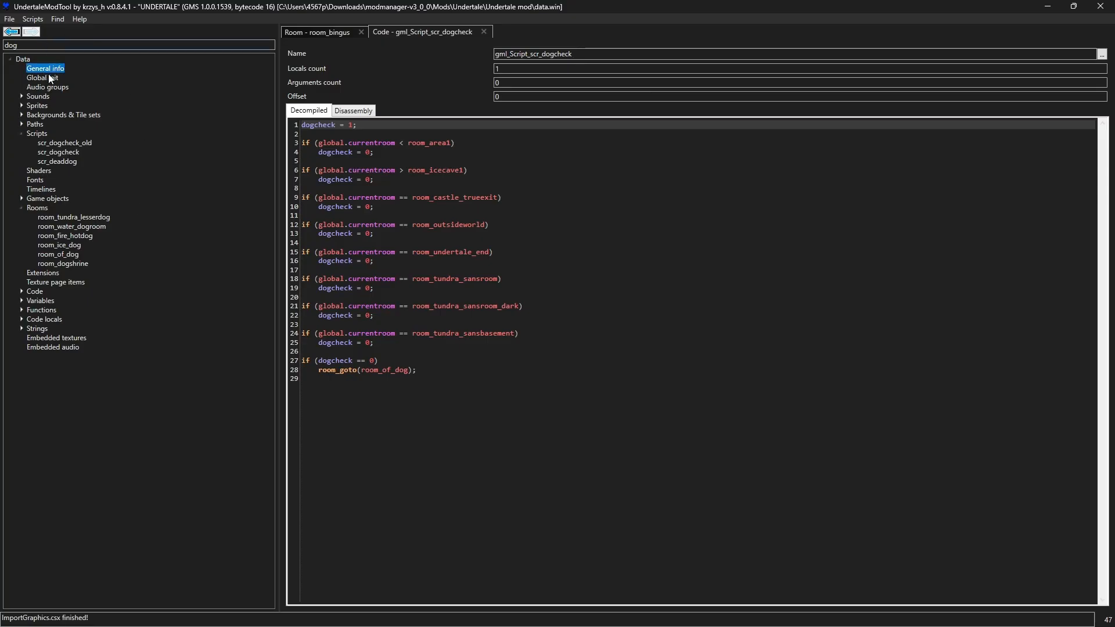
pyautogui.doubleClick(61, 71)
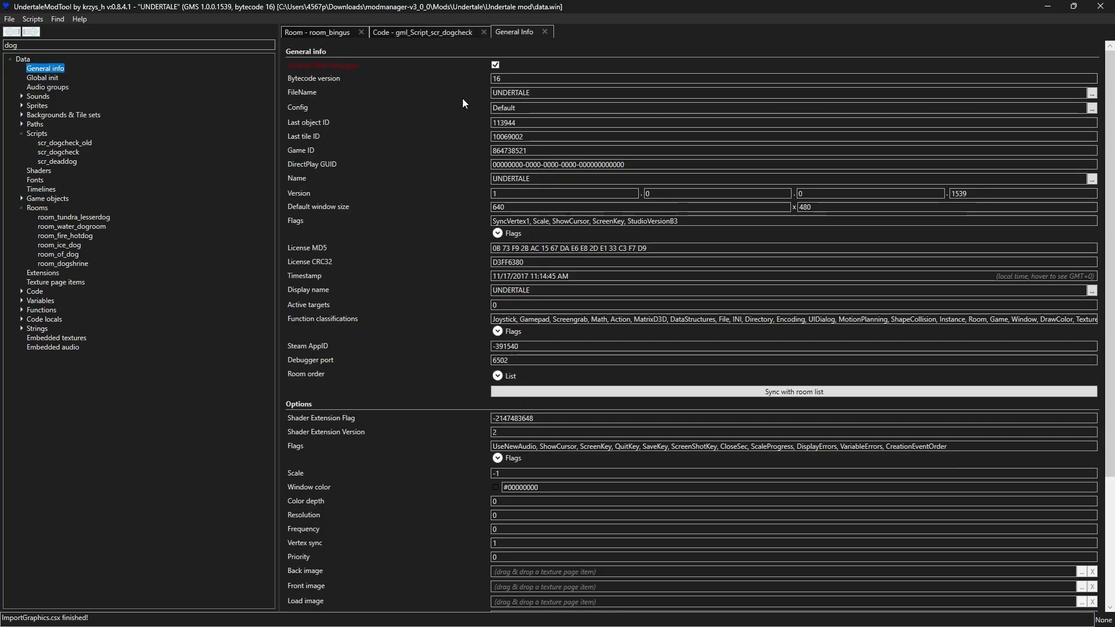
pyautogui.scroll(-5, 612, 266)
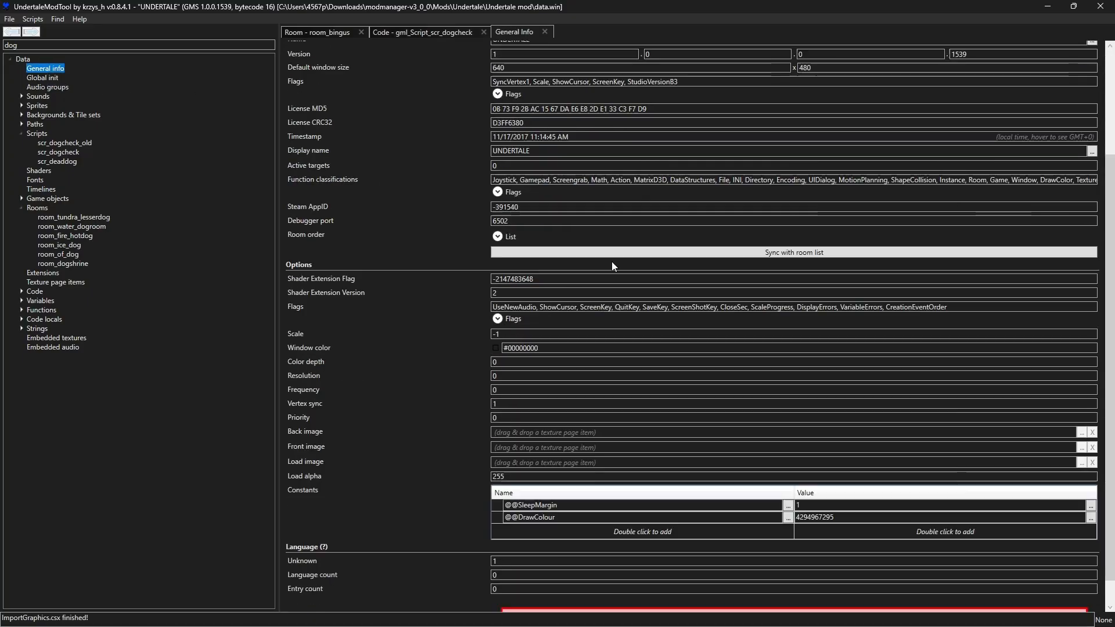
pyautogui.click(496, 237)
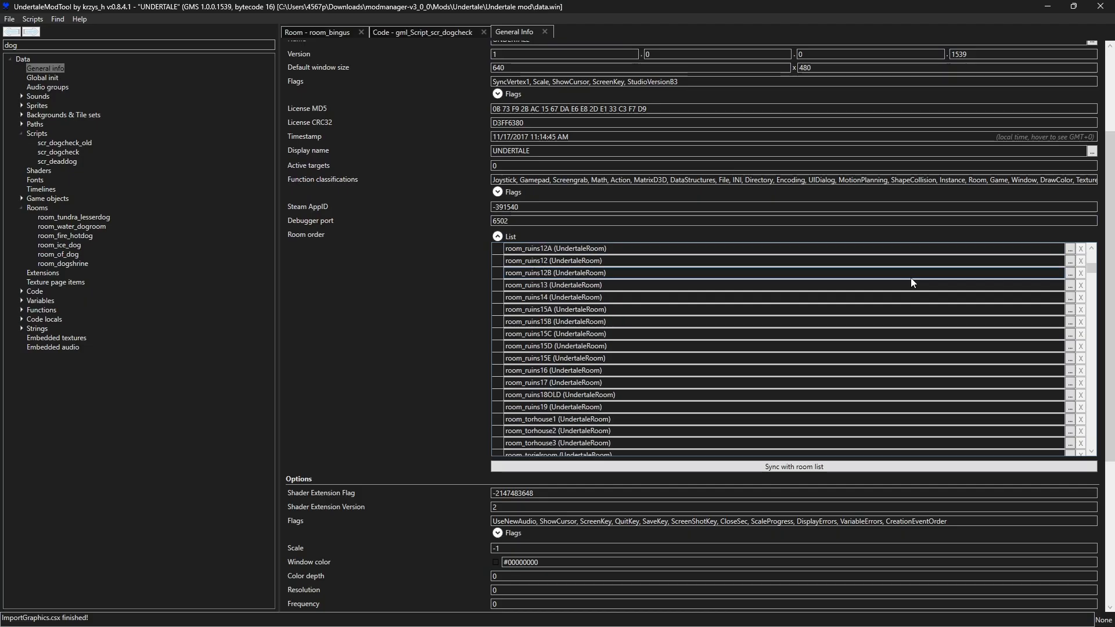
# Look through the room order list down to the room_bingus entry at its end, and close the General info page
pyautogui.scroll(-10, 926, 282)
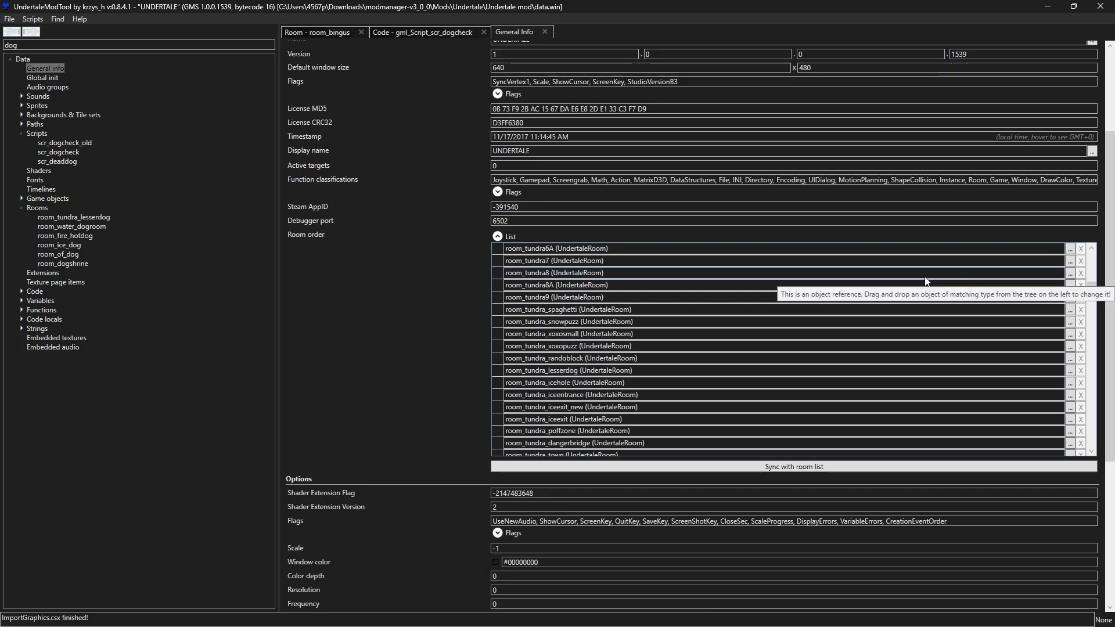
pyautogui.scroll(-4, 926, 282)
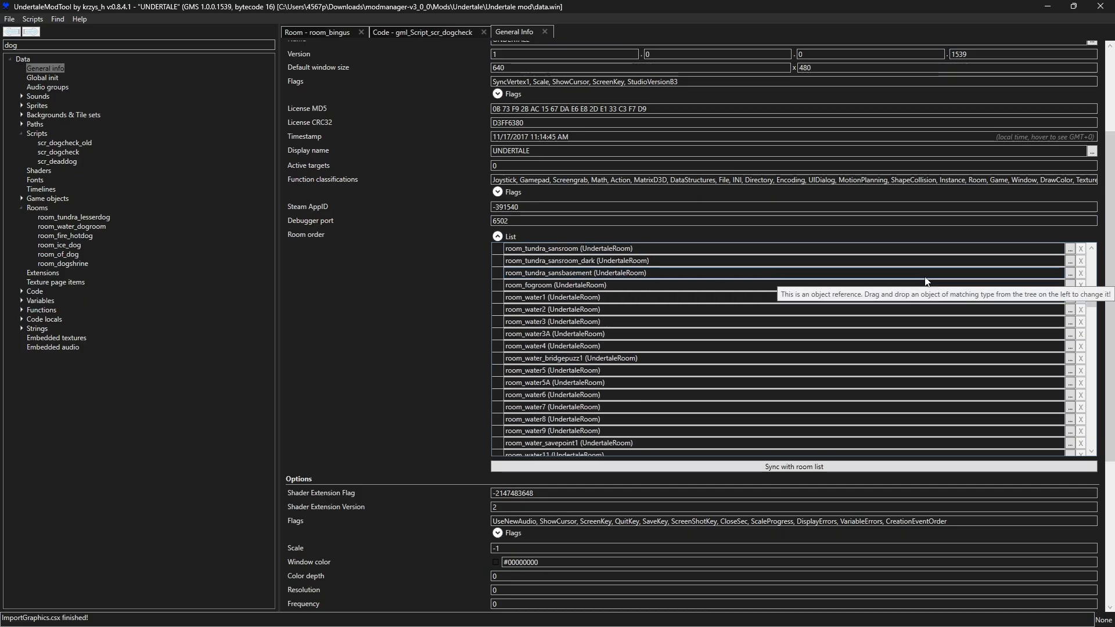
pyautogui.click(1092, 296)
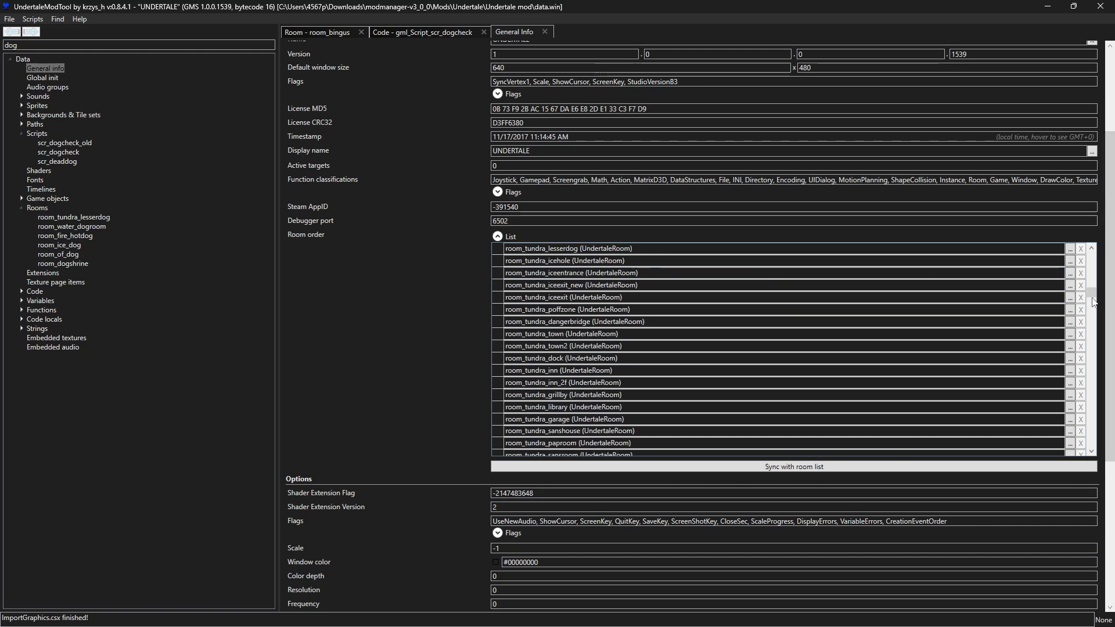
pyautogui.moveTo(1091, 292); pyautogui.dragTo(1066, 455)
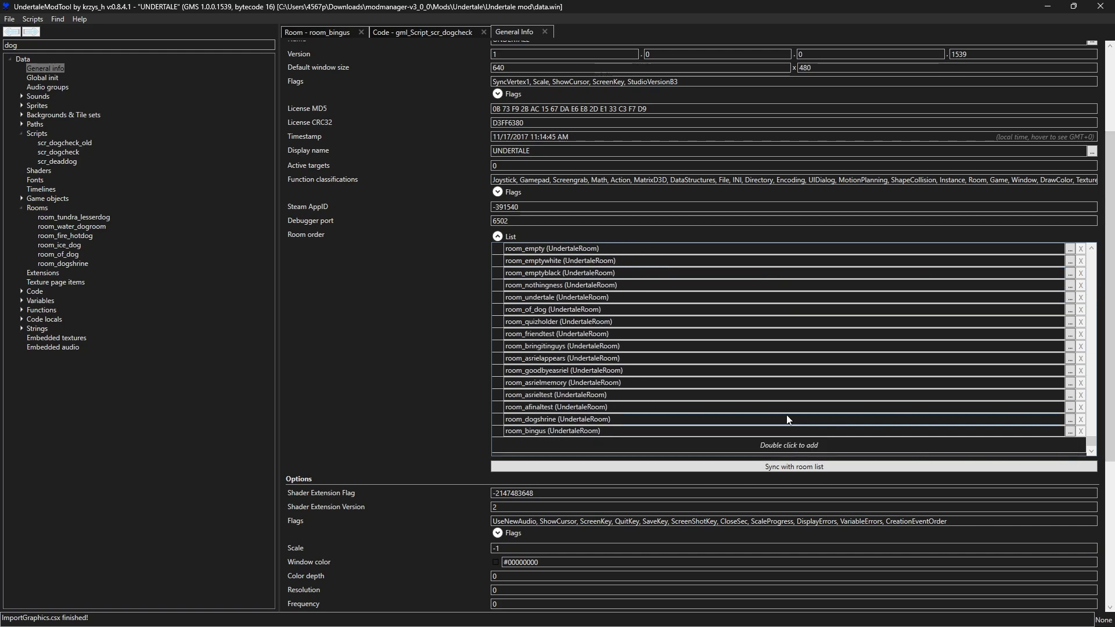
pyautogui.scroll(1, 757, 407)
pyautogui.scroll(2, 756, 406)
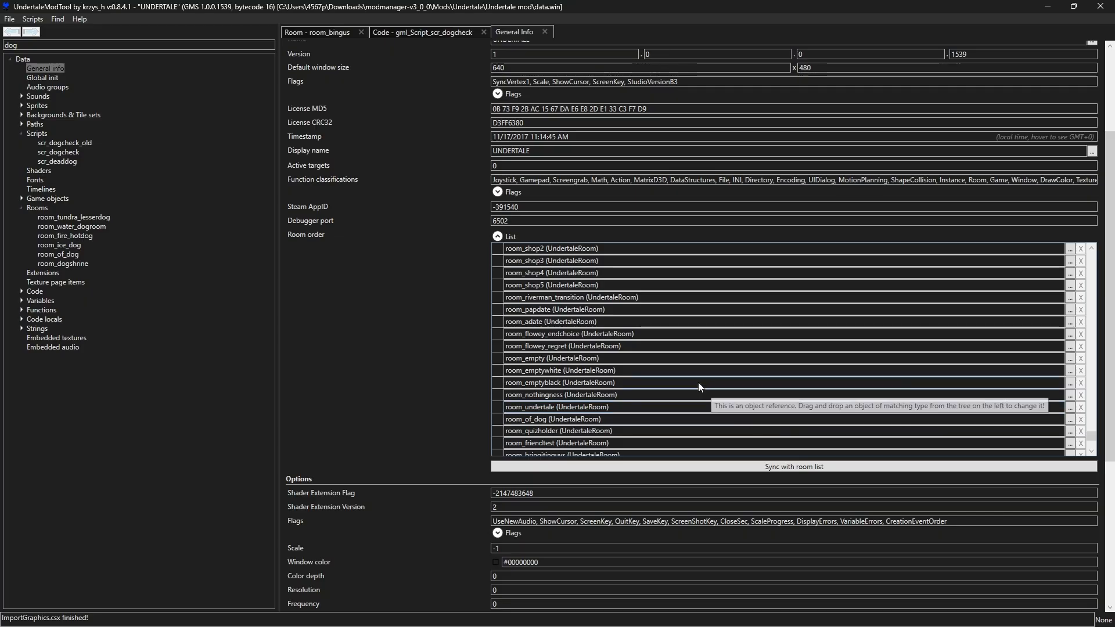
pyautogui.scroll(2, 530, 385)
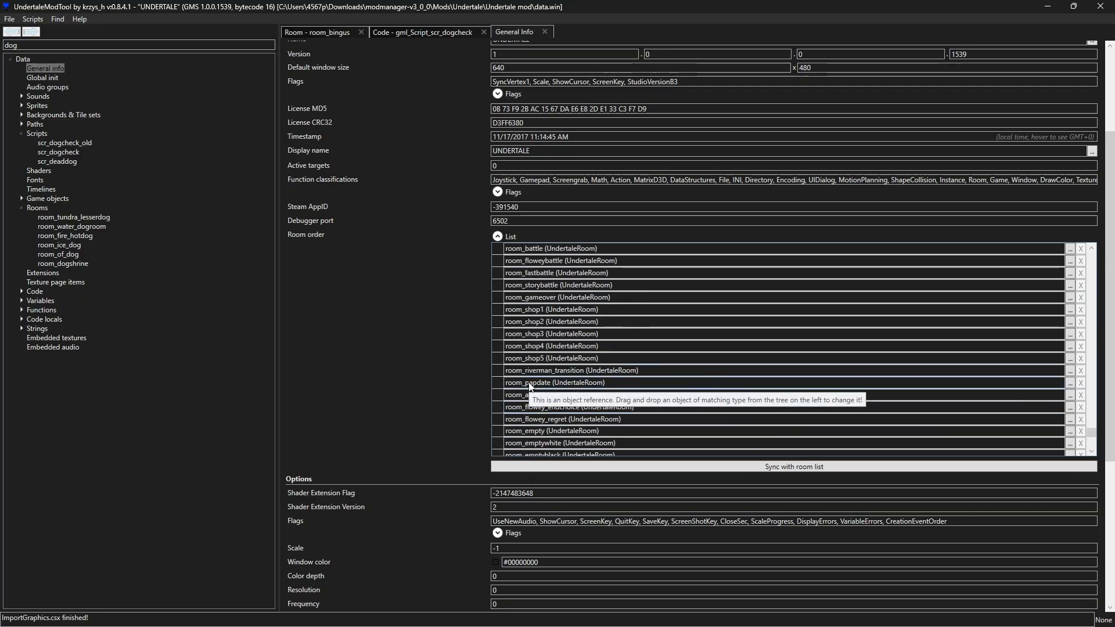
pyautogui.scroll(3, 529, 386)
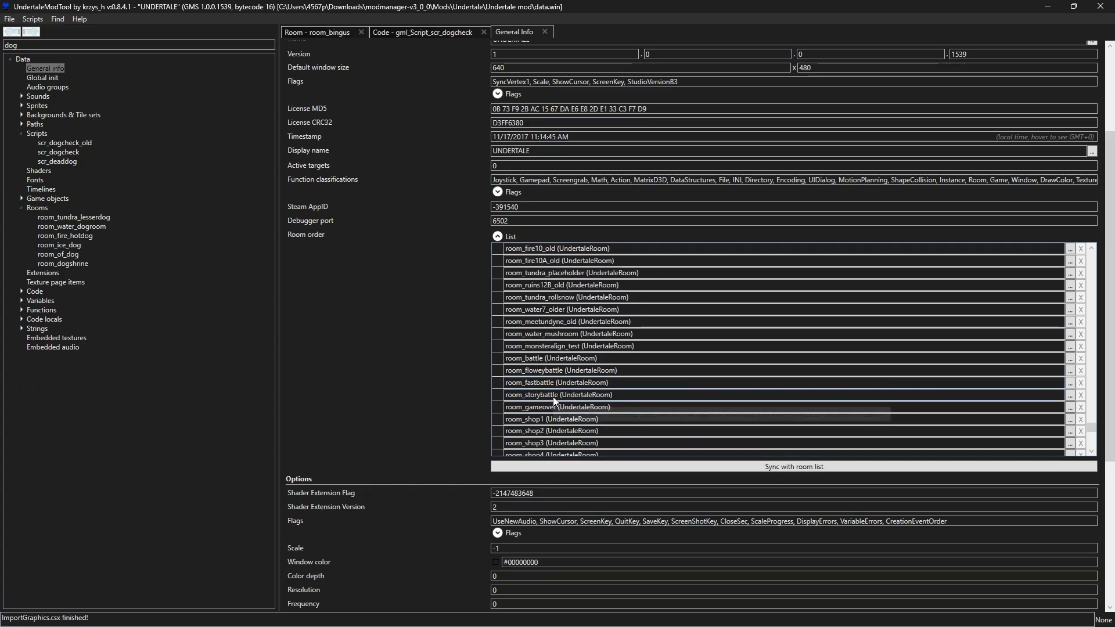
pyautogui.scroll(6, 555, 401)
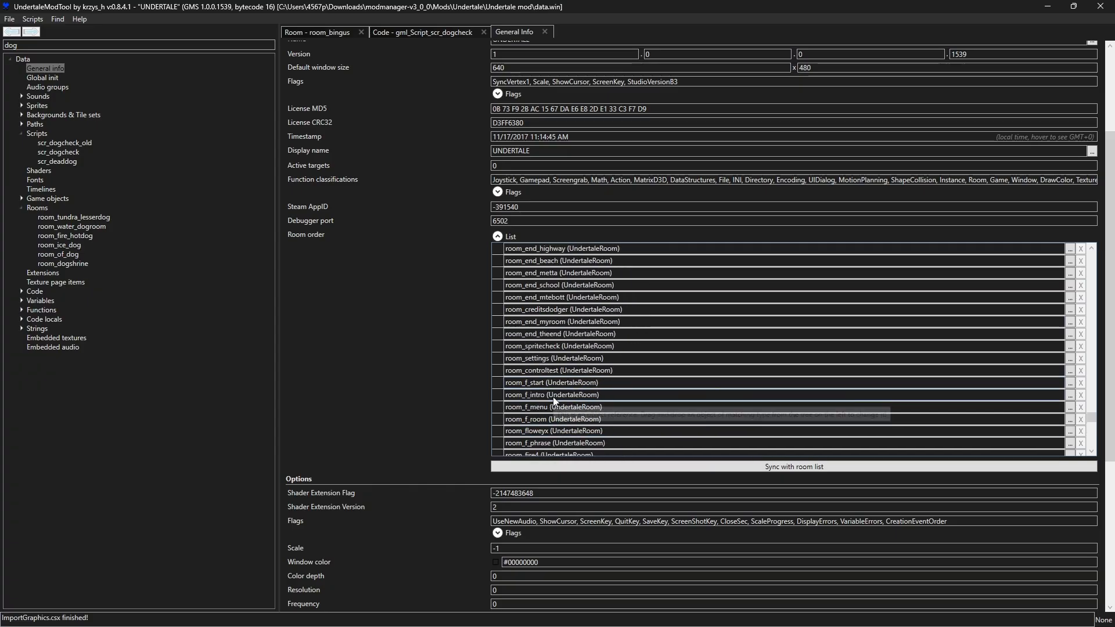
pyautogui.scroll(4, 555, 401)
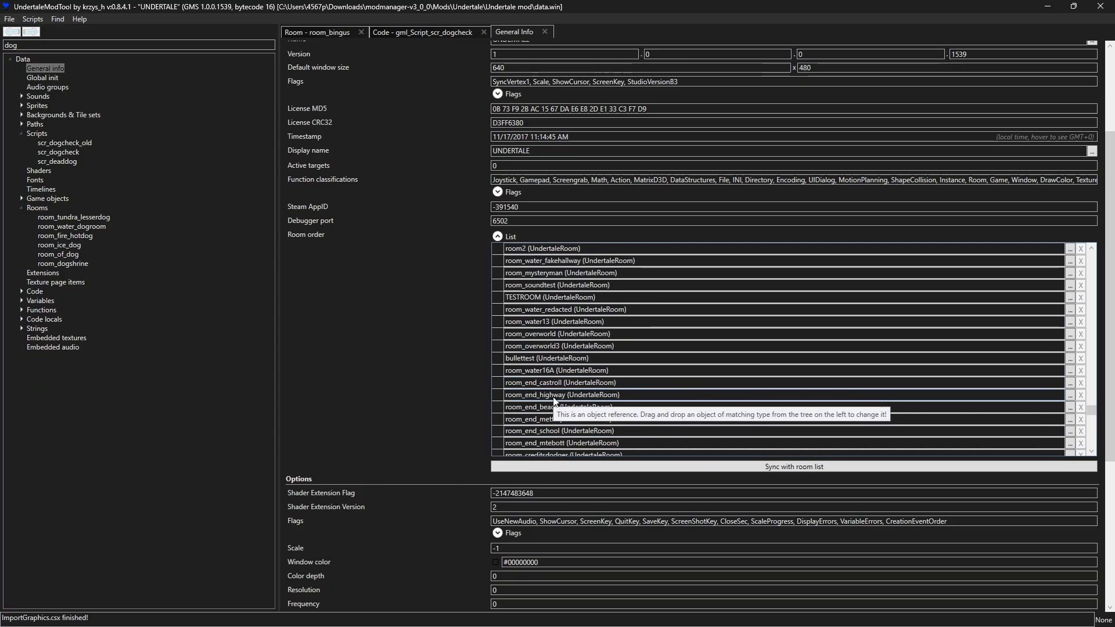
pyautogui.scroll(2, 554, 400)
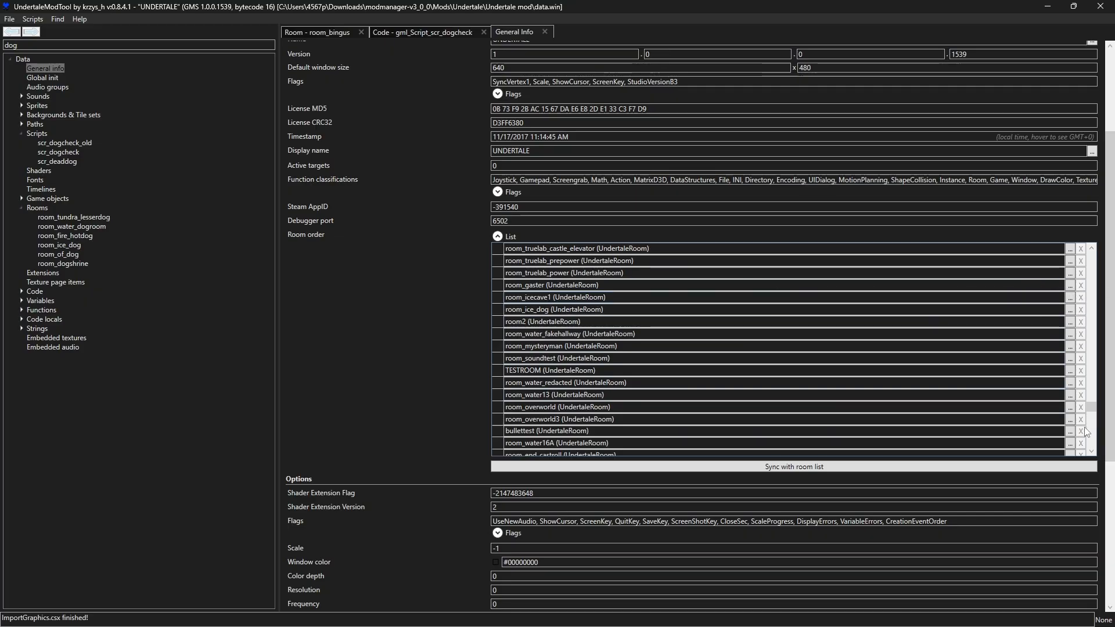
pyautogui.moveTo(1090, 411); pyautogui.dragTo(1089, 450)
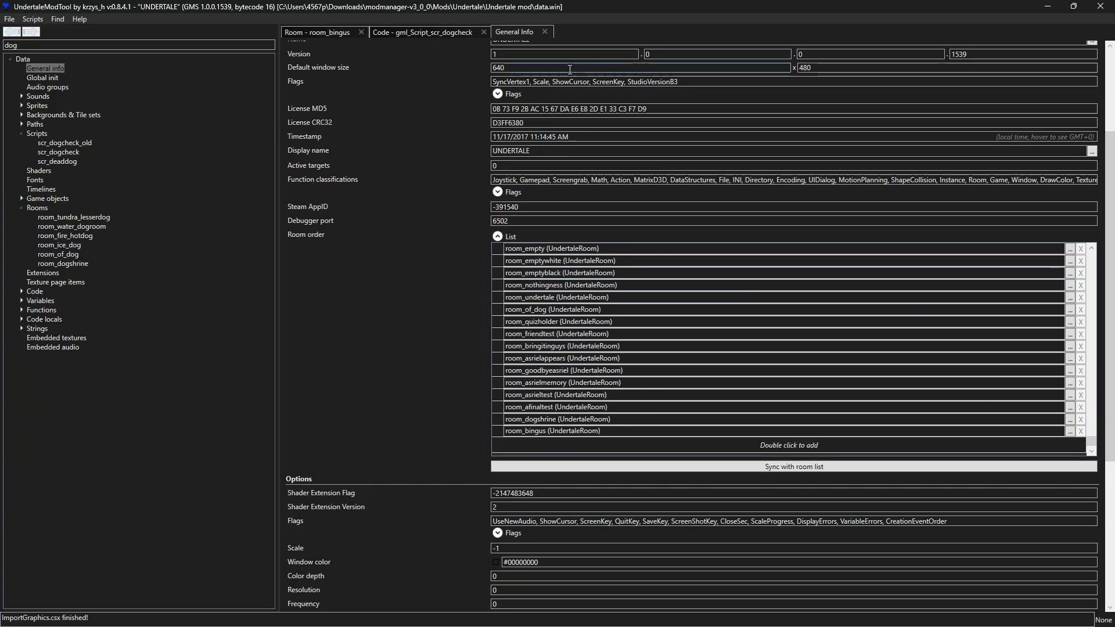
pyautogui.click(545, 31)
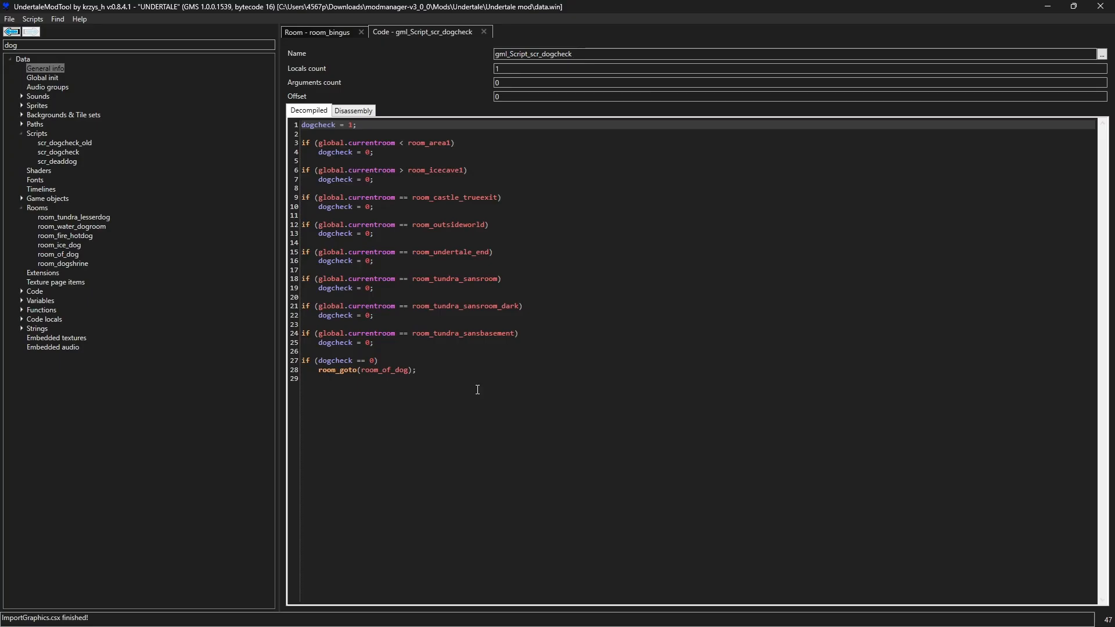
# Delete all the room conditions and the room_of_dog redirect from the scr_dogcheck code, leaving only "dogcheck = 1;", and close the code
pyautogui.moveTo(477, 389); pyautogui.dragTo(290, 142)
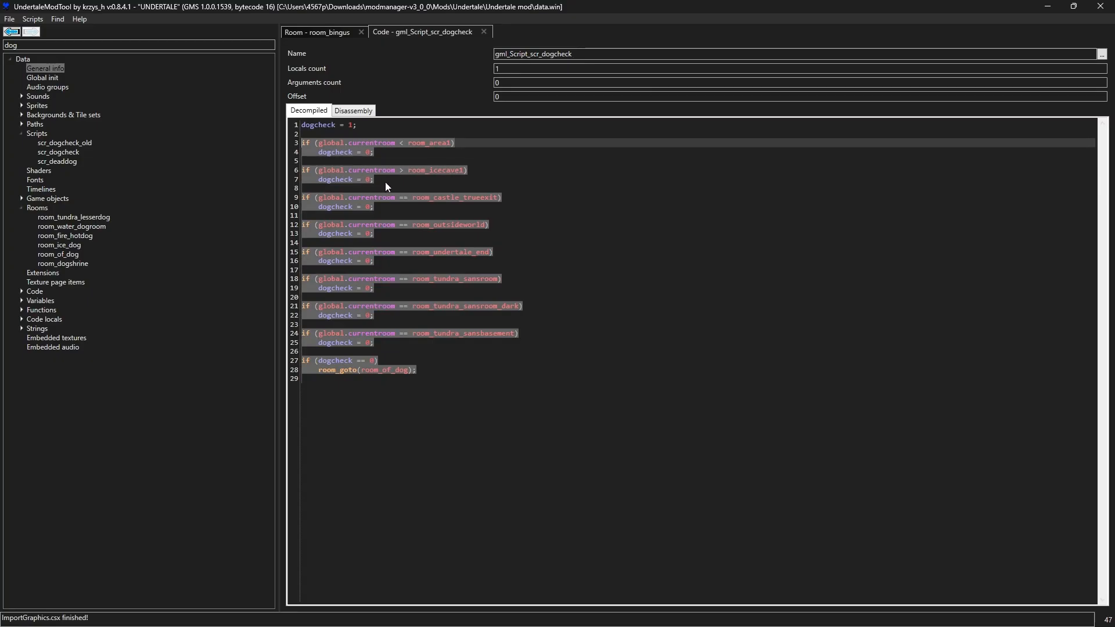
pyautogui.press('BackSpace')
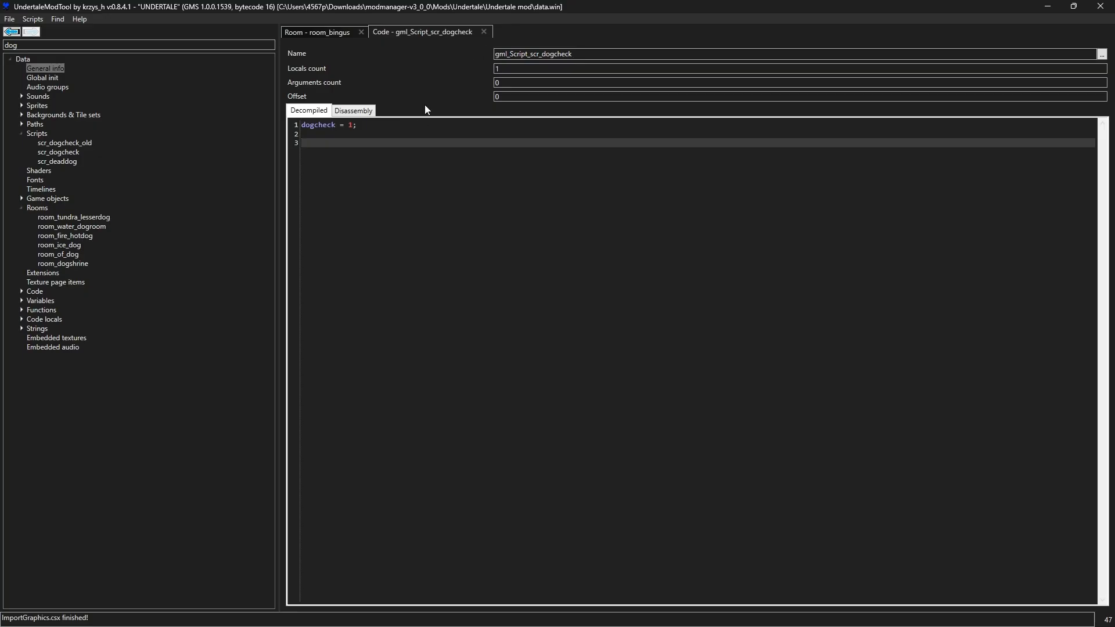
pyautogui.press('BackSpace')
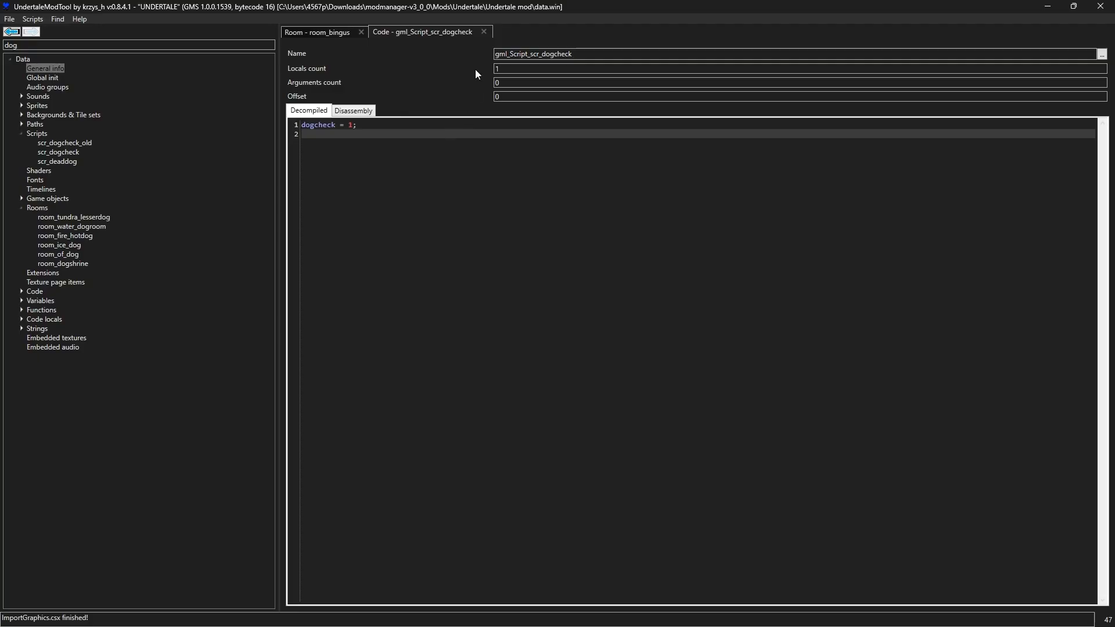
pyautogui.click(483, 31)
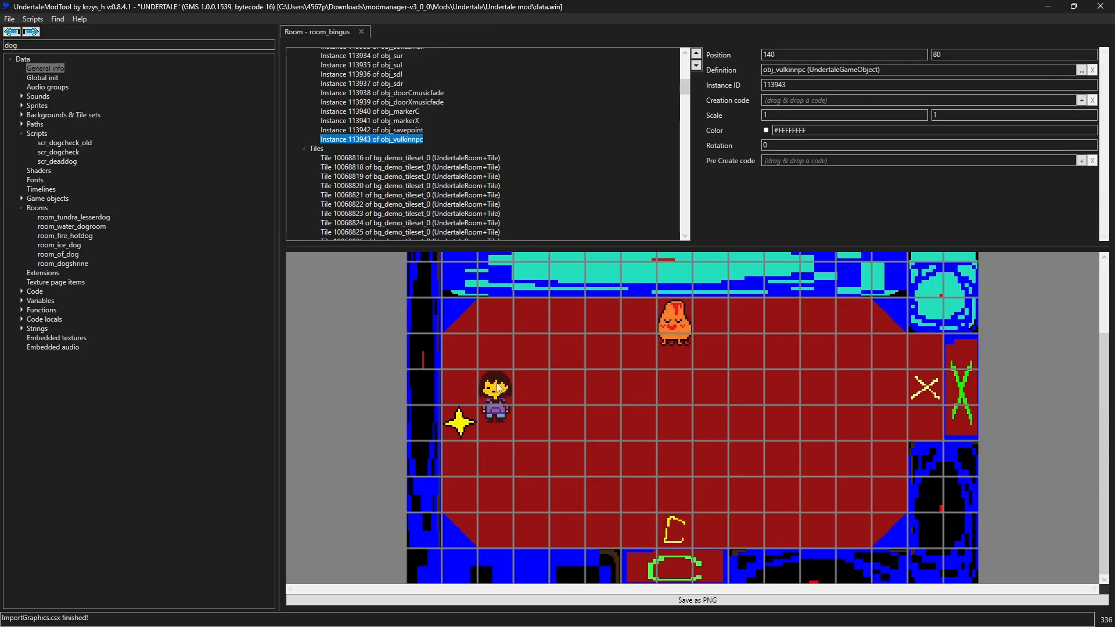
pyautogui.moveTo(498, 388)
pyautogui.mouseDown()
pyautogui.moveTo(570, 394)
pyautogui.moveTo(495, 396)
pyautogui.mouseUp()
pyautogui.click(600, 394)
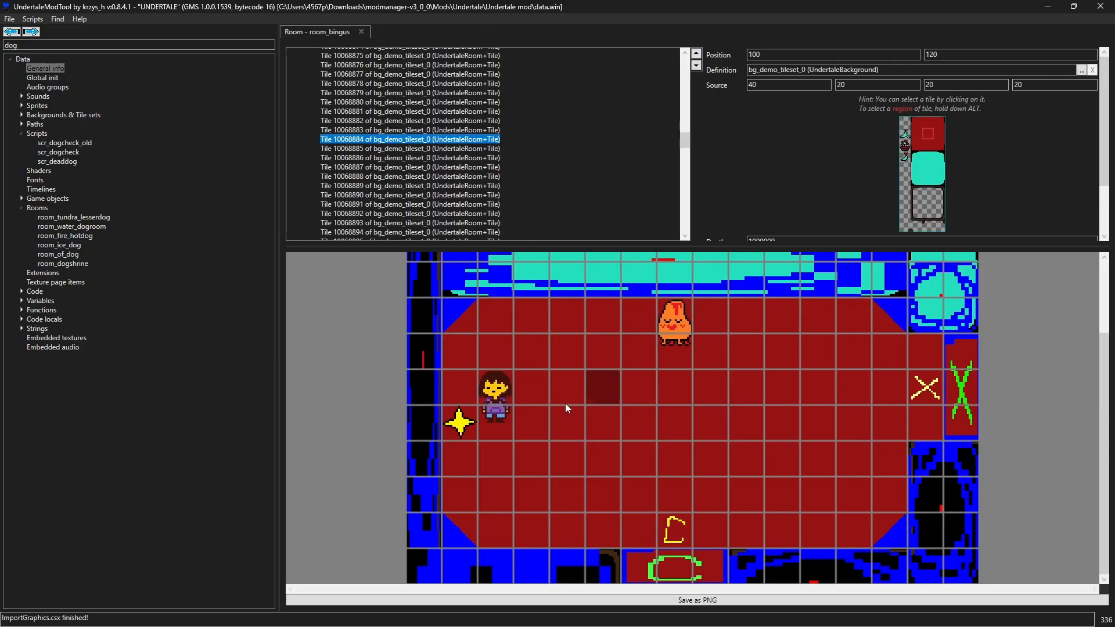
pyautogui.click(418, 421)
pyautogui.click(357, 422)
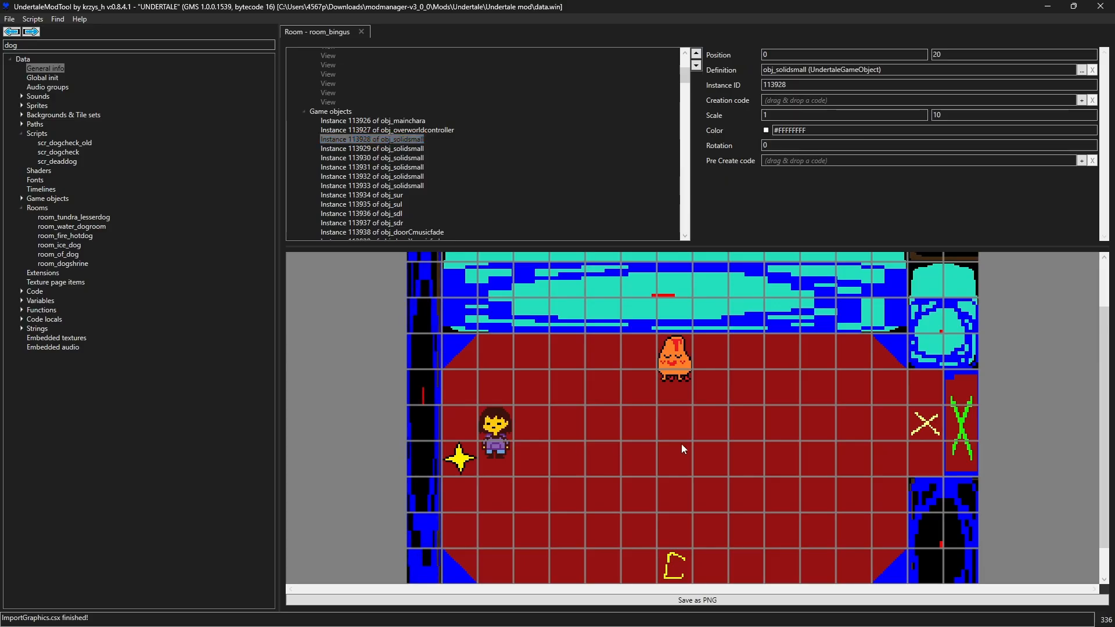
pyautogui.scroll(-2, 682, 444)
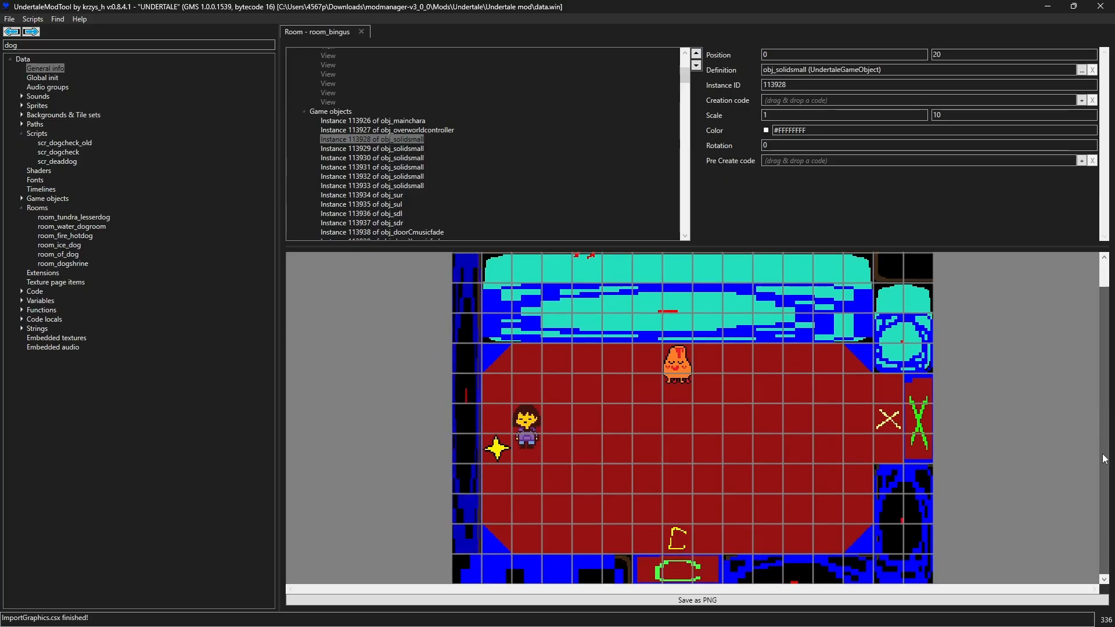
pyautogui.scroll(-1, 1105, 406)
# Open the obj_doorCmusicfade object of the door on room_bingus's lower edge and examine the code of its Alarm 2 event
pyautogui.click(654, 574)
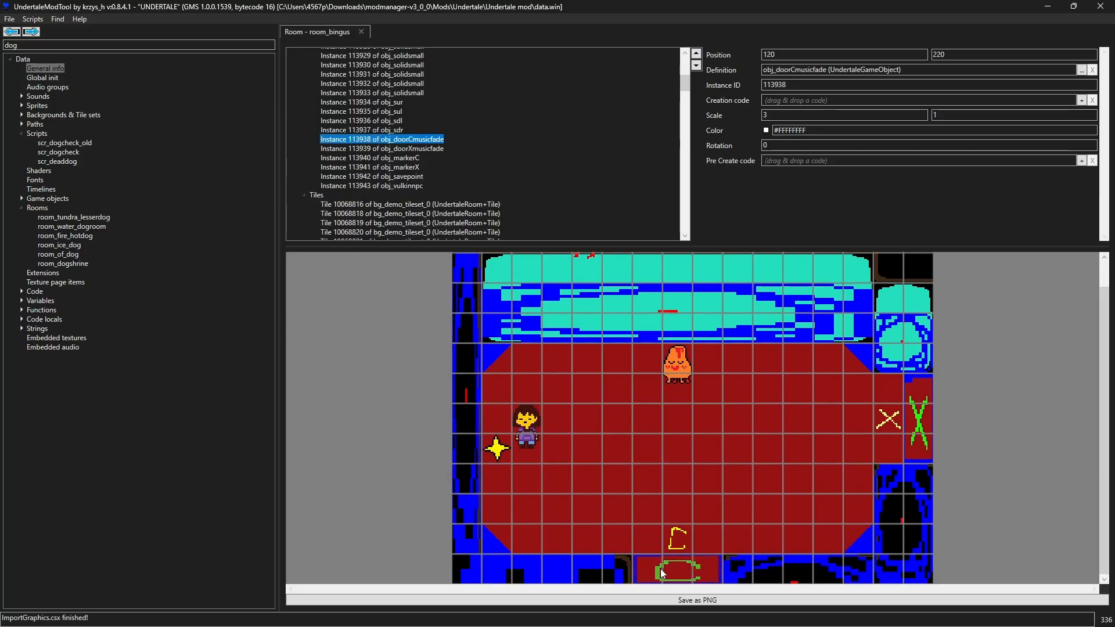
pyautogui.doubleClick(432, 141)
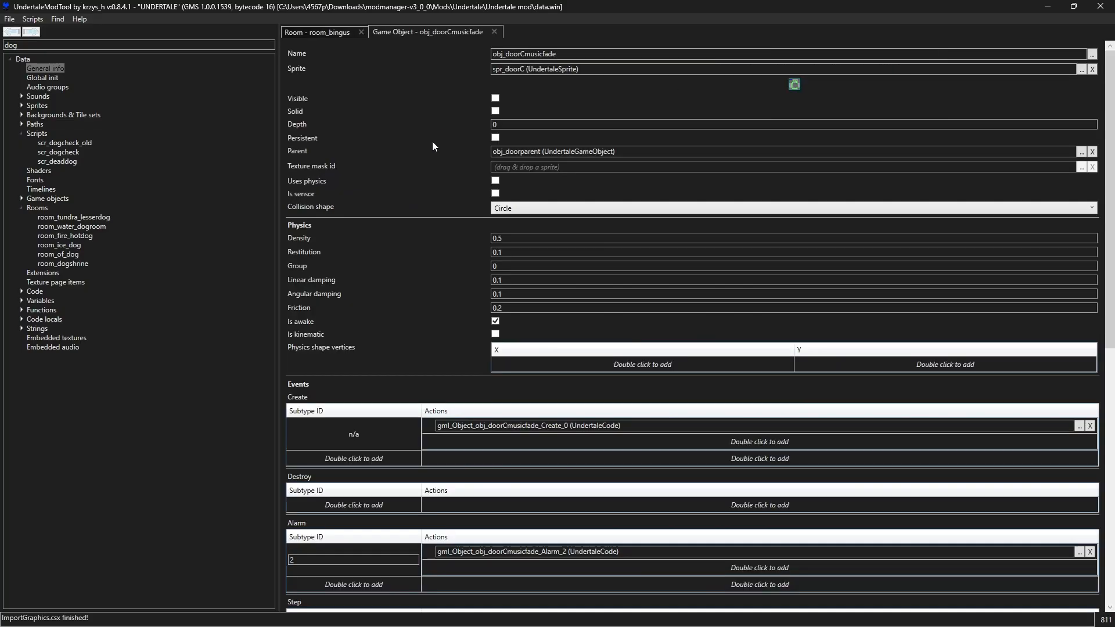
pyautogui.scroll(-9, 433, 155)
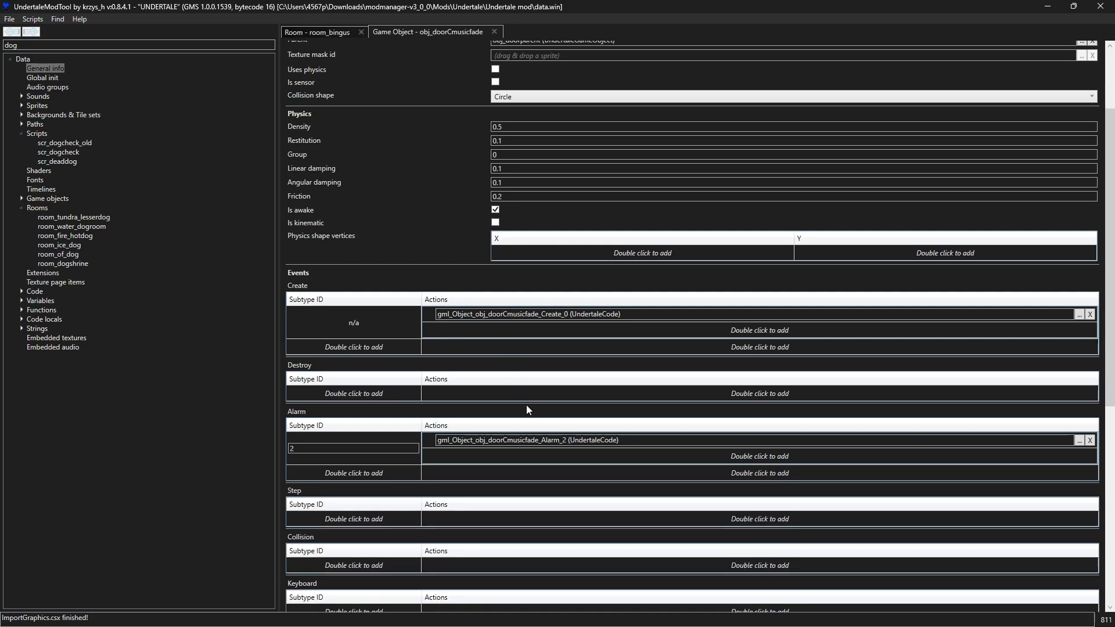
pyautogui.scroll(-4, 527, 410)
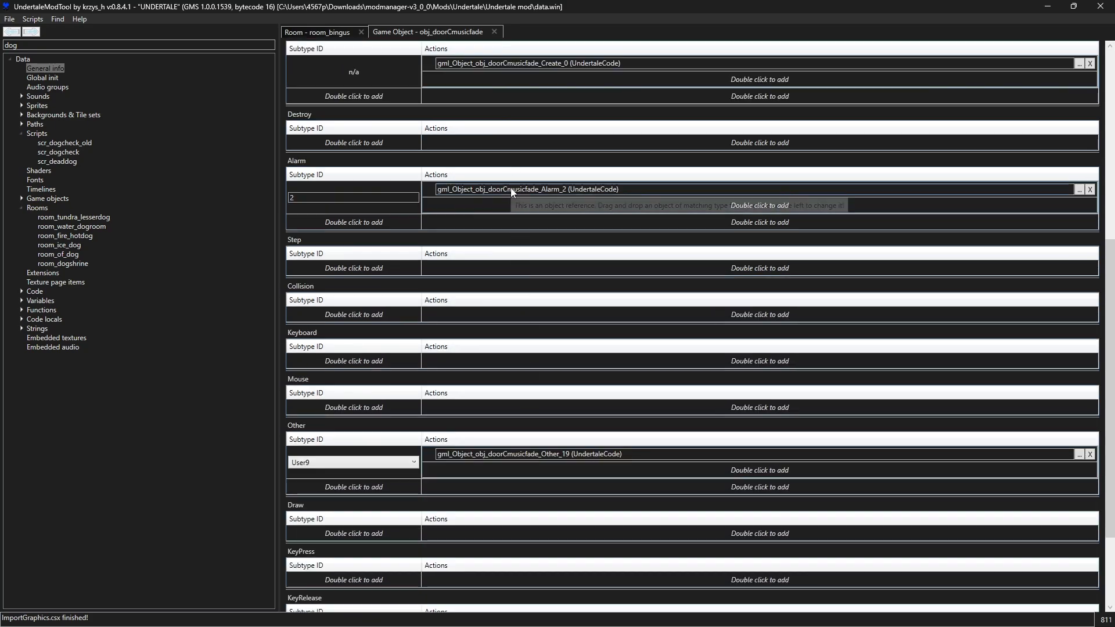
pyautogui.doubleClick(511, 187)
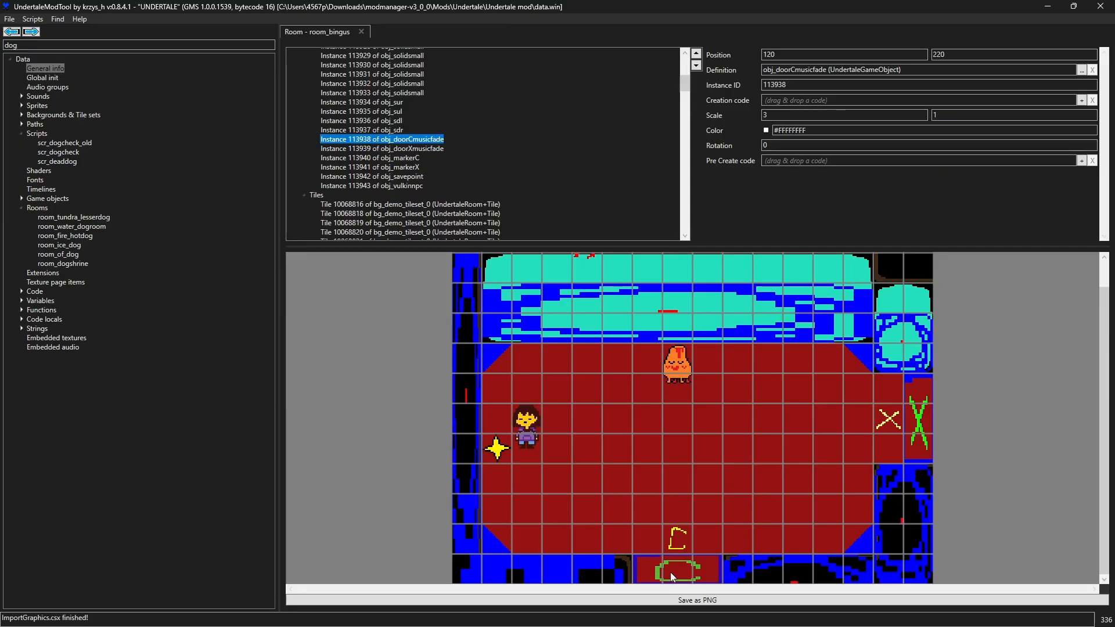
# Delete the obj_doorCmusicfade door and the matching obj_markerC marker from room_bingus
pyautogui.rightClick(670, 573)
pyautogui.rightClick(410, 141)
pyautogui.click(434, 162)
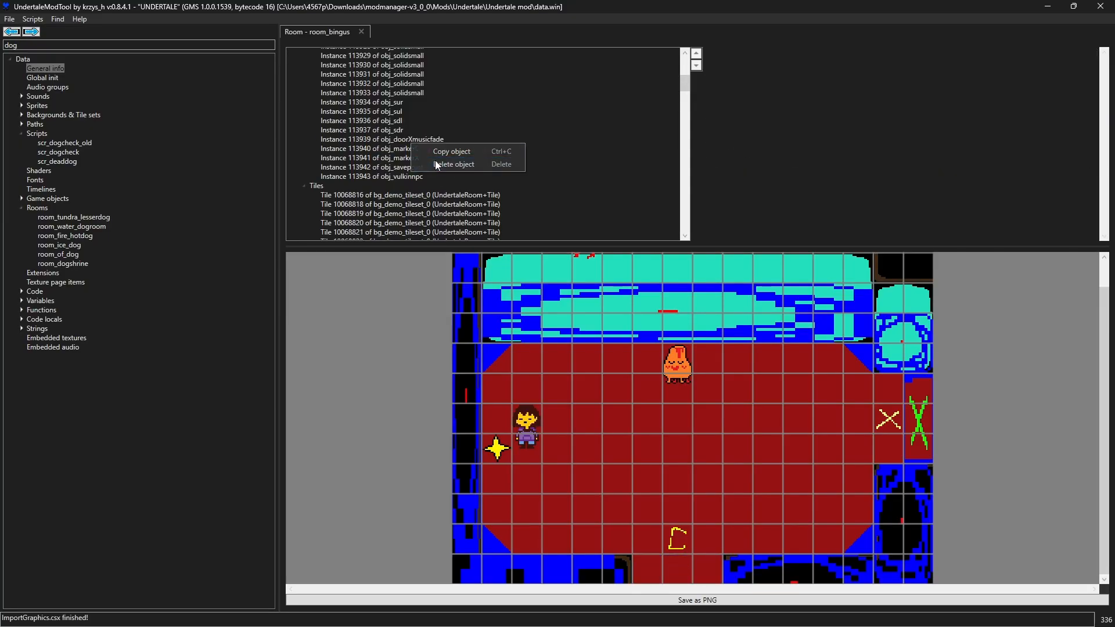
pyautogui.click(410, 148)
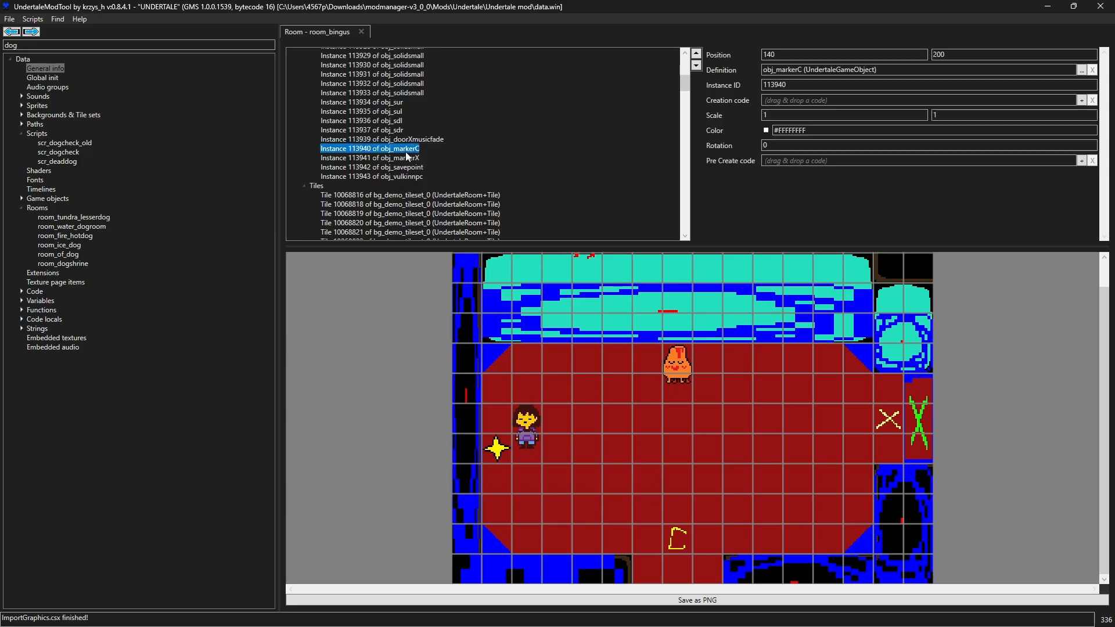
pyautogui.rightClick(410, 148)
pyautogui.click(431, 171)
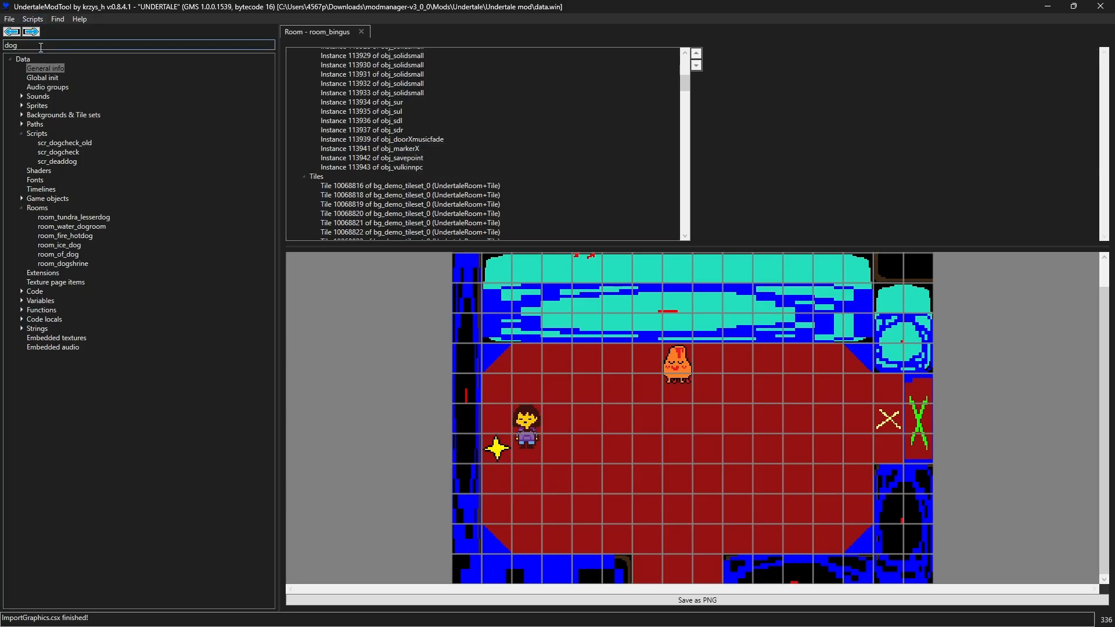
# Filter the resources by "door" and expand the game objects to examine the existing door objects
pyautogui.doubleClick(14, 44)
pyautogui.write('door')
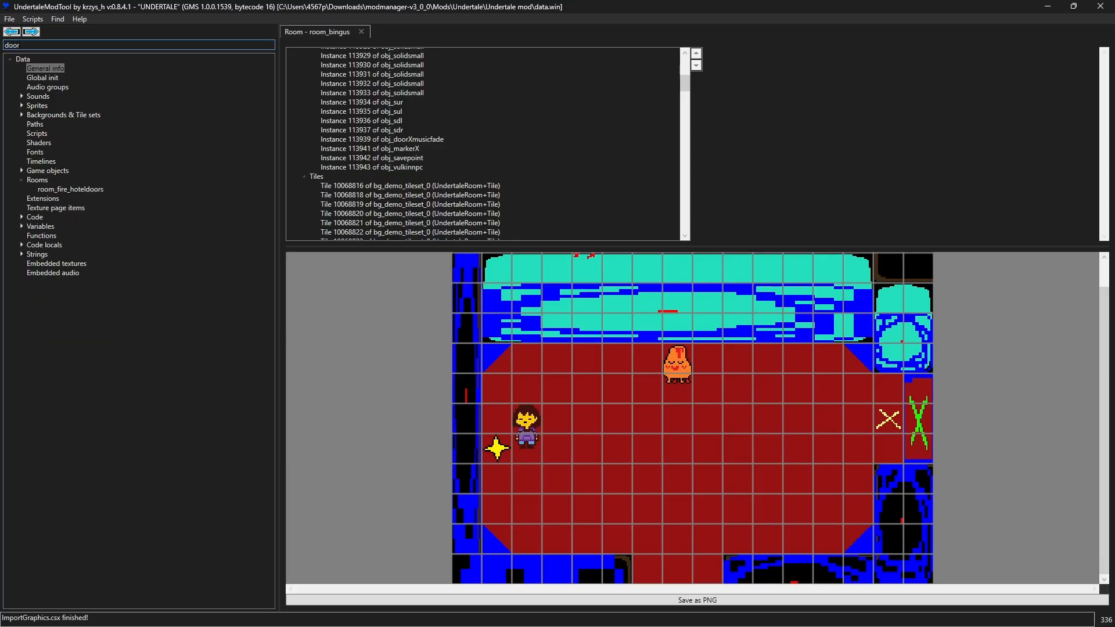
pyautogui.click(21, 171)
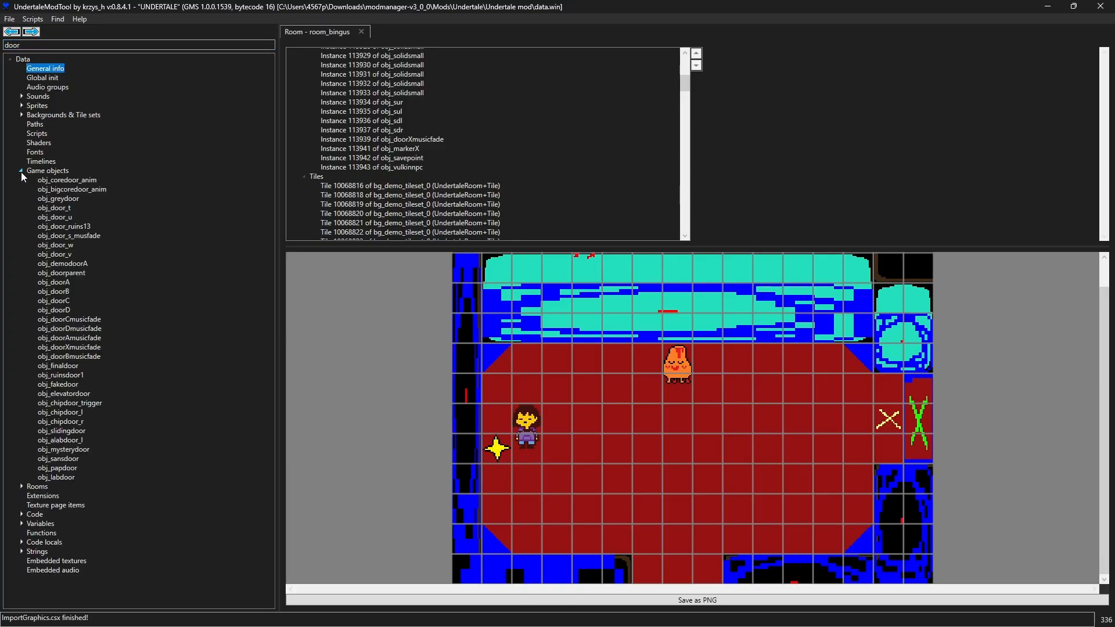
pyautogui.moveTo(64, 210); pyautogui.dragTo(46, 227)
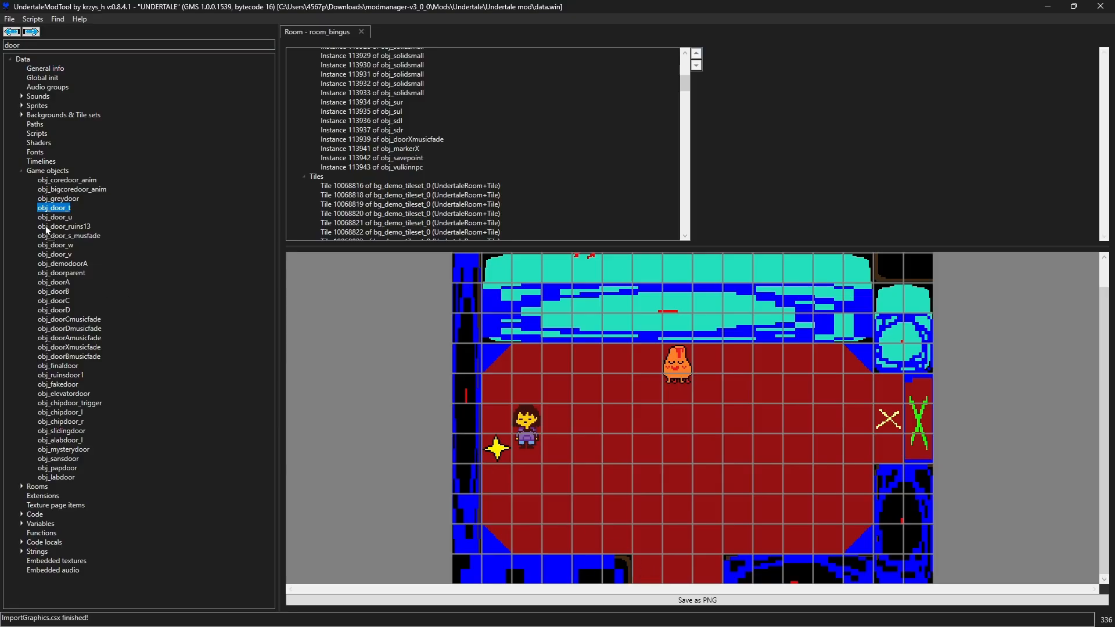
pyautogui.click(84, 329)
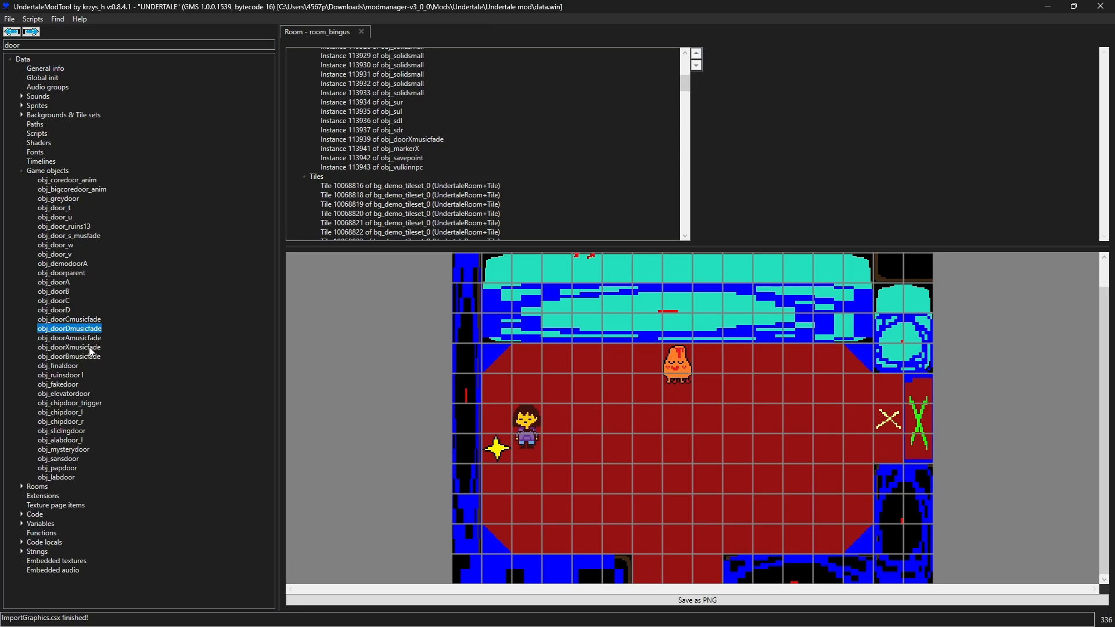
pyautogui.click(92, 349)
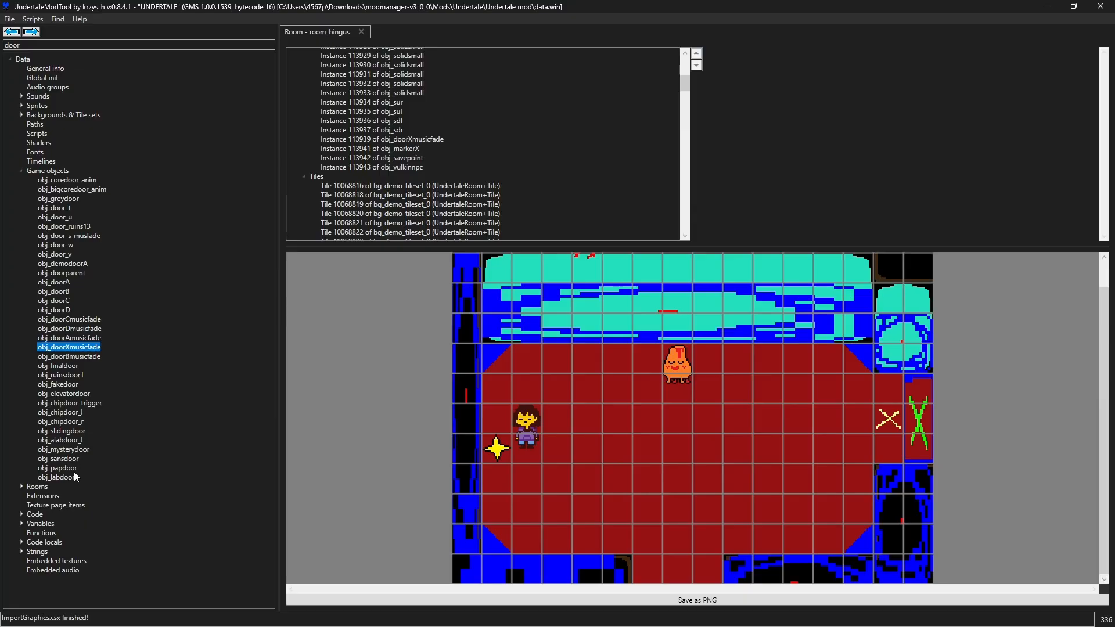
pyautogui.rightClick(82, 351)
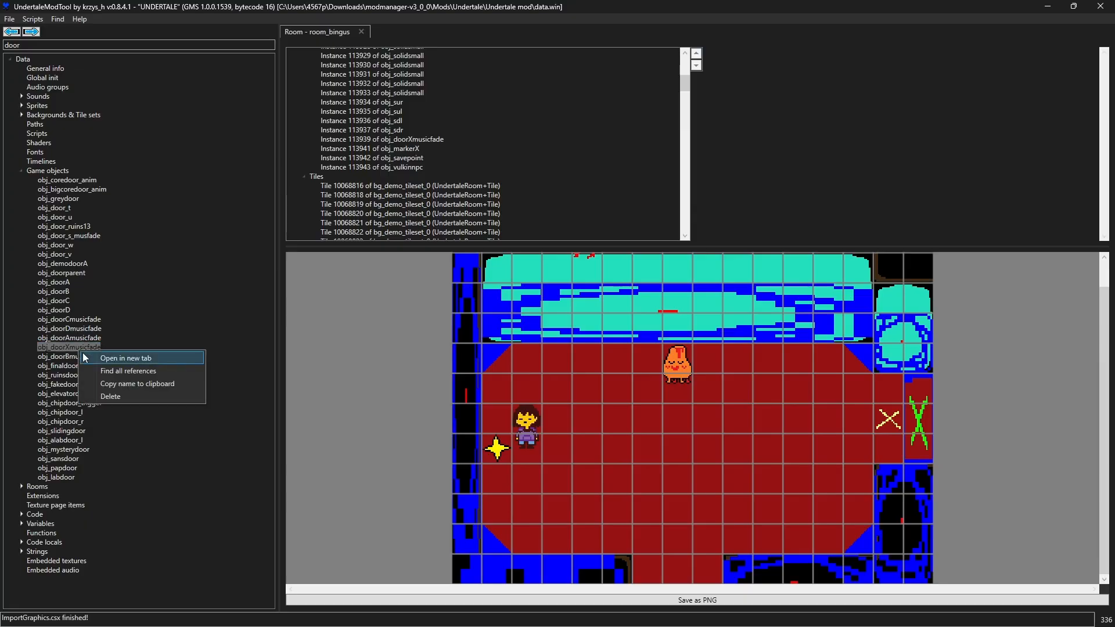
pyautogui.click(35, 166)
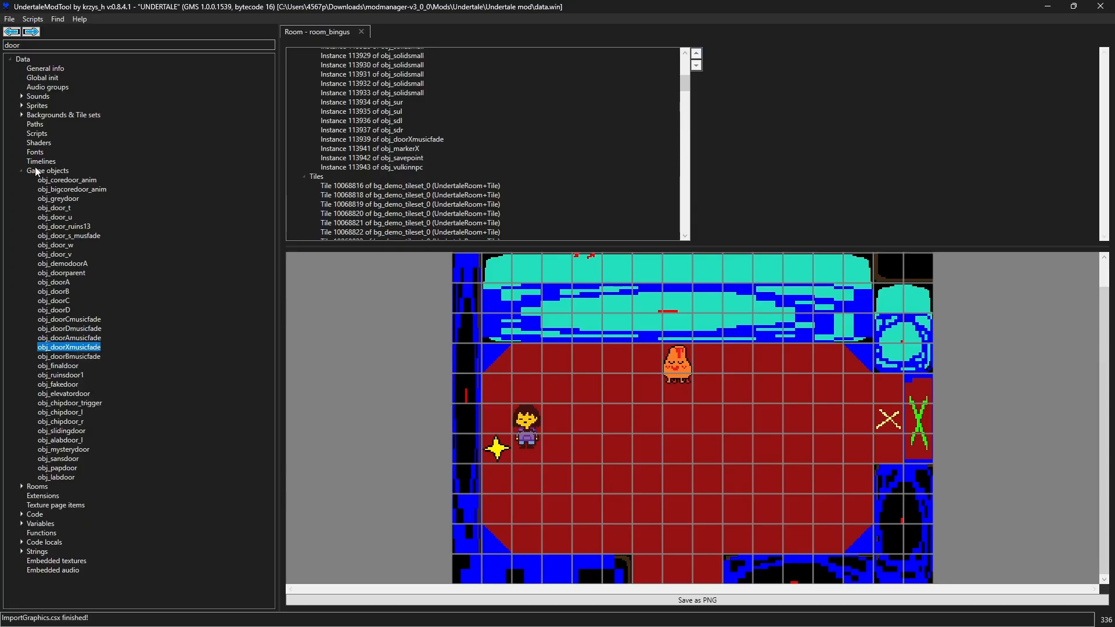
pyautogui.click(57, 173)
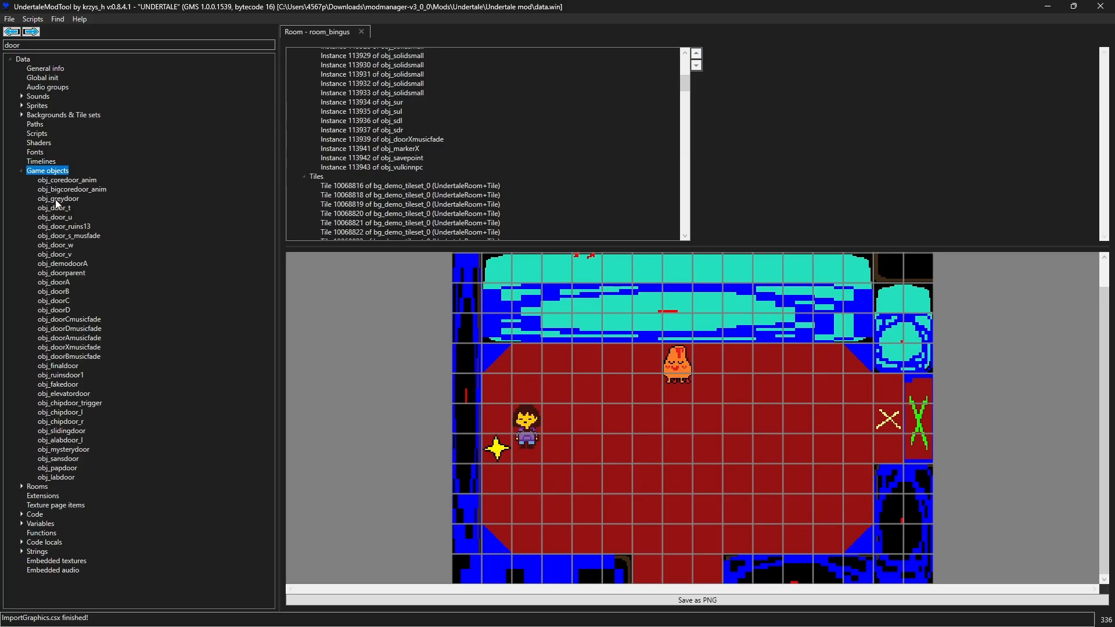
# Open the obj_door_t game object in a new tab and bring its event list into view
pyautogui.rightClick(58, 207)
pyautogui.click(87, 211)
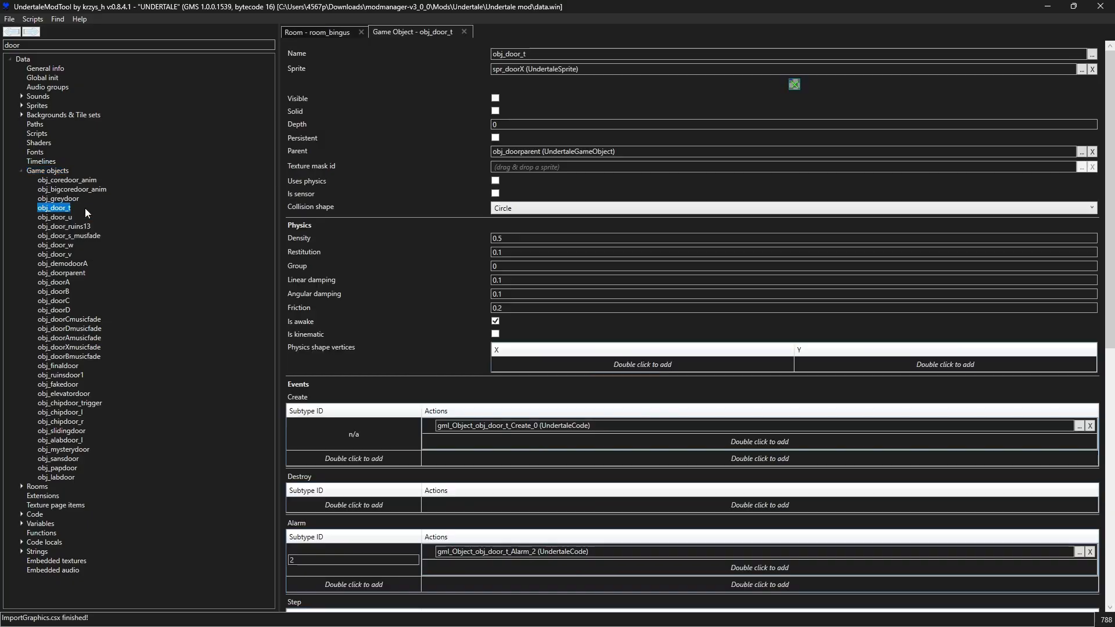
pyautogui.scroll(-15, 483, 429)
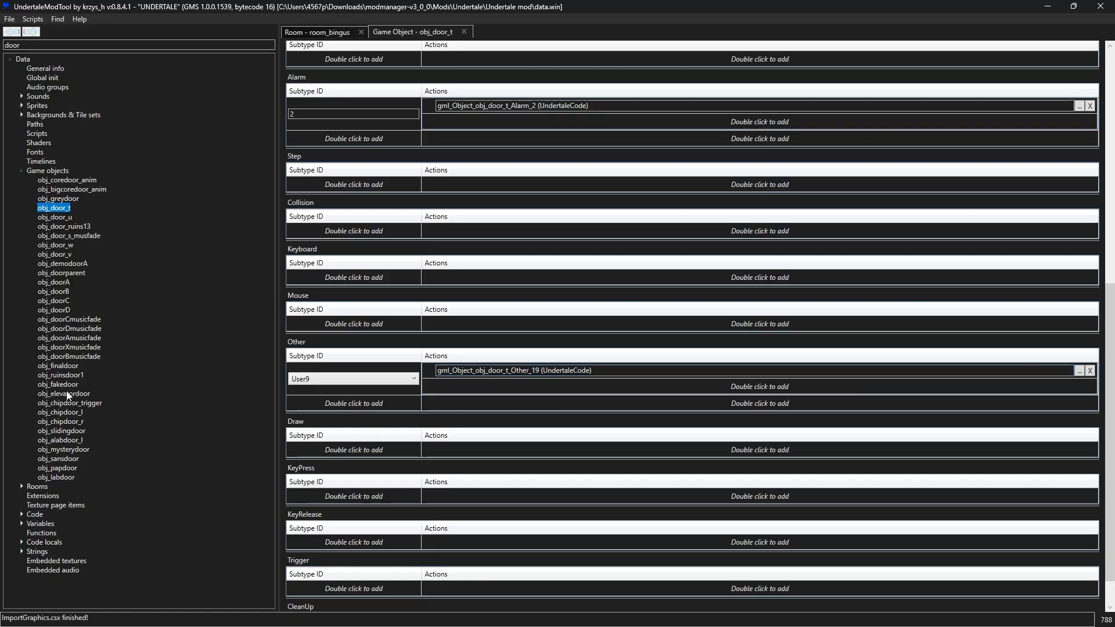
# Open obj_doorXmusicfade in a new tab, open its Other User9 event code and select the entire script
pyautogui.click(67, 356)
pyautogui.rightClick(72, 348)
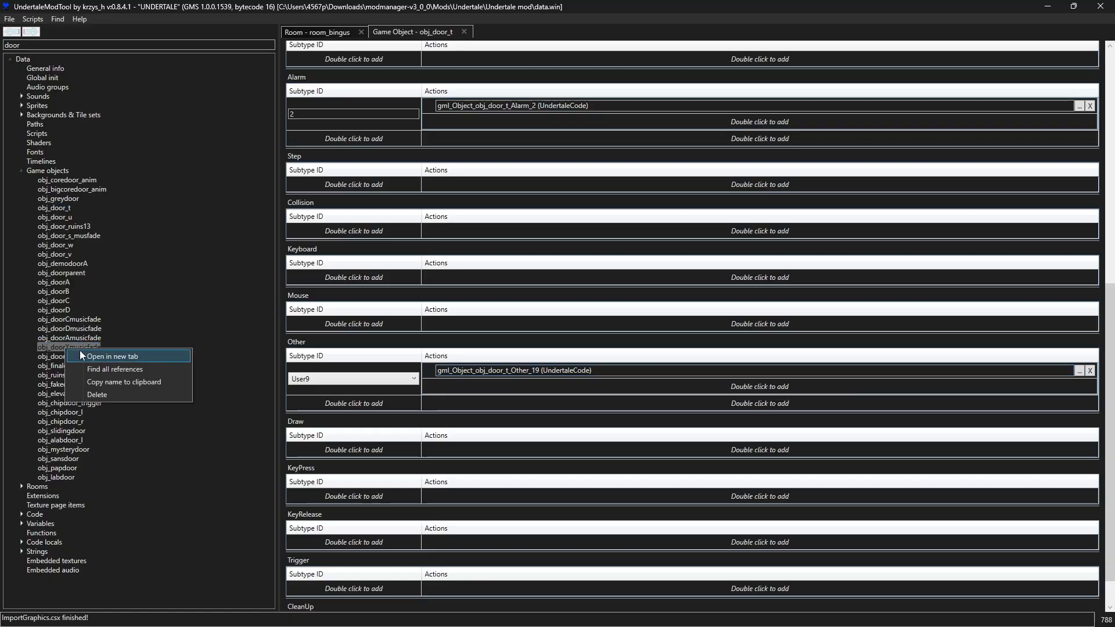
pyautogui.click(81, 353)
pyautogui.scroll(-12, 569, 261)
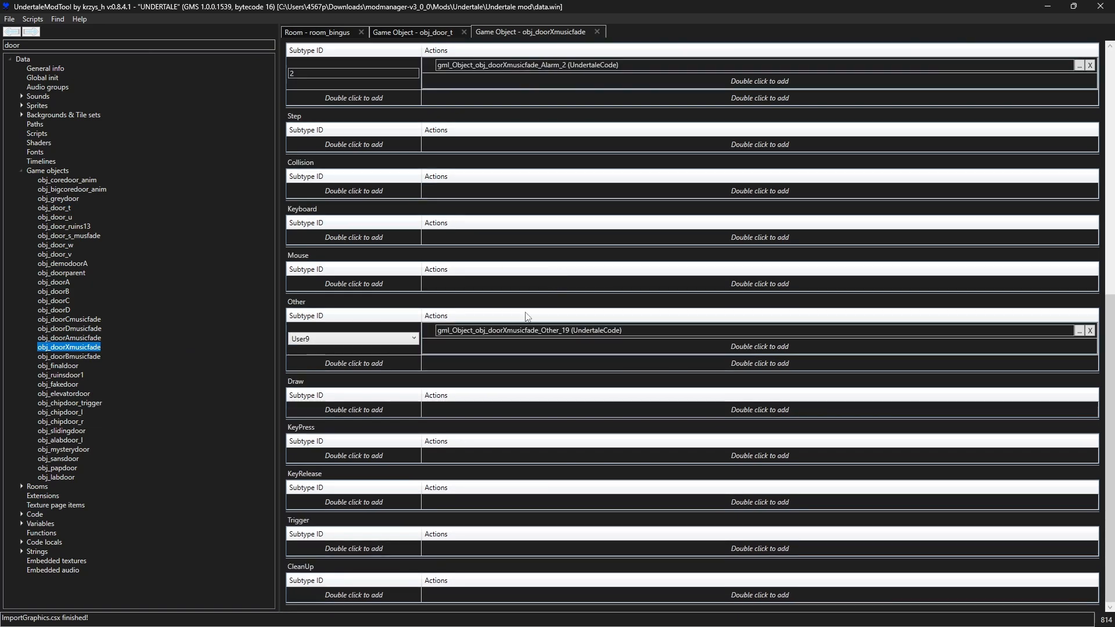
pyautogui.doubleClick(516, 331)
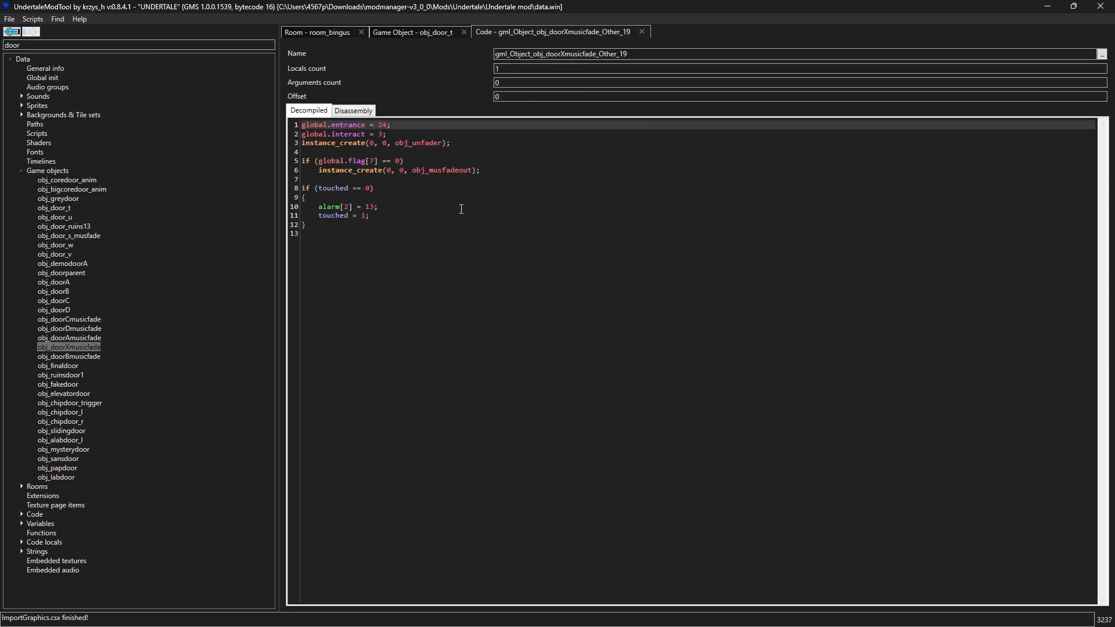
pyautogui.hotkey('ctrl', 'a')
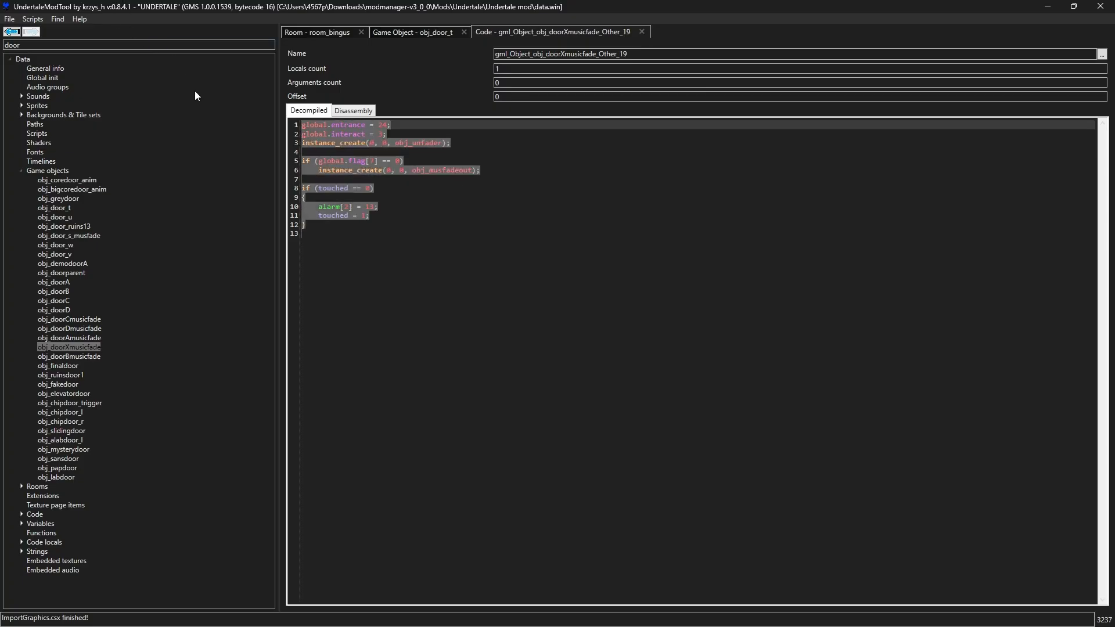
# Return to obj_door_t and open the code of its Other User9 event
pyautogui.click(423, 34)
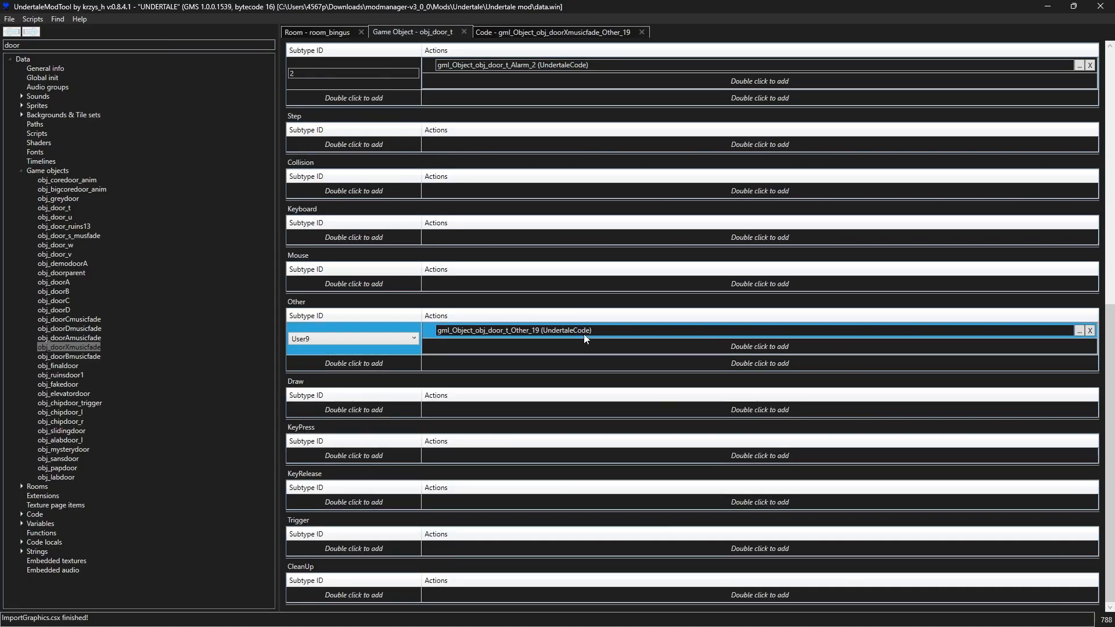
pyautogui.doubleClick(584, 332)
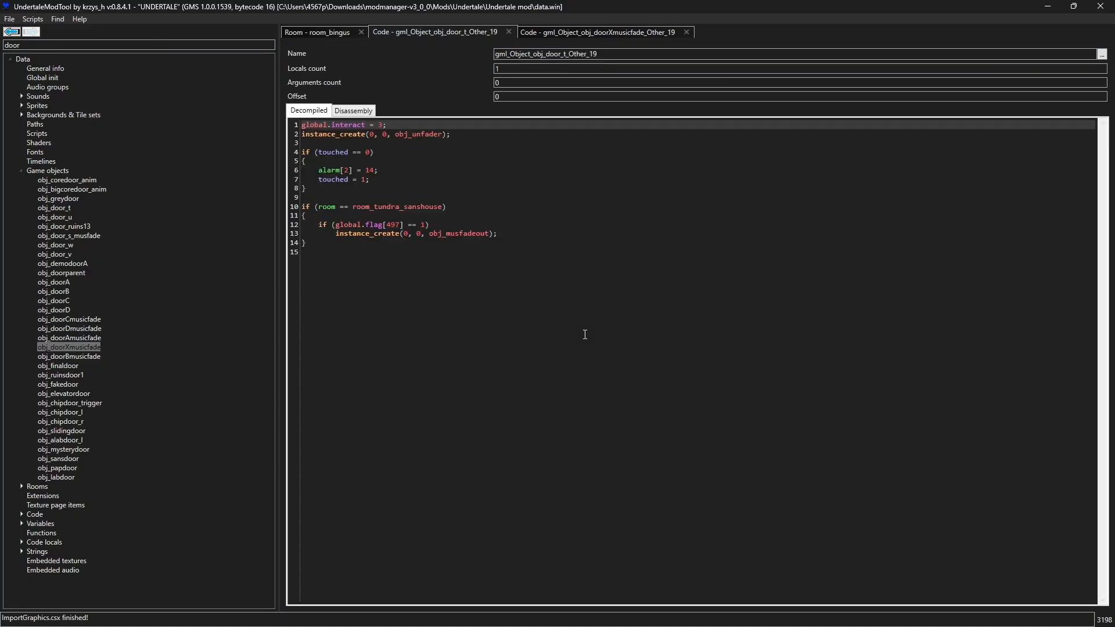
# Compare the Other_19 event code of obj_door_t with that of obj_doorXmusicfade, focusing on the room check that triggers the music fade
pyautogui.click(618, 31)
pyautogui.click(442, 30)
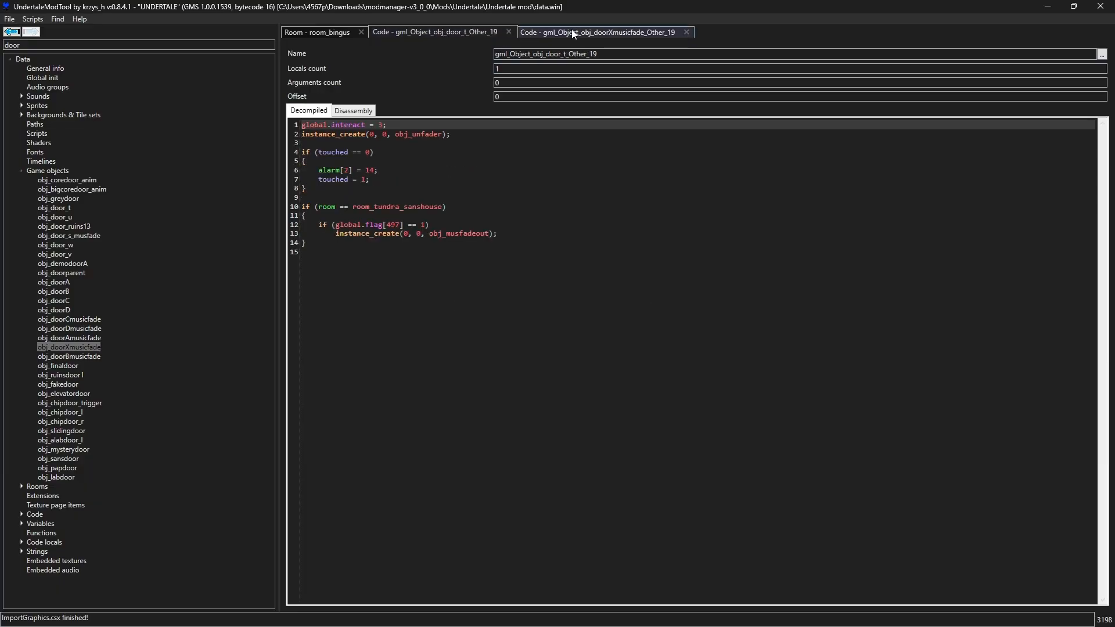
pyautogui.click(571, 33)
pyautogui.click(473, 31)
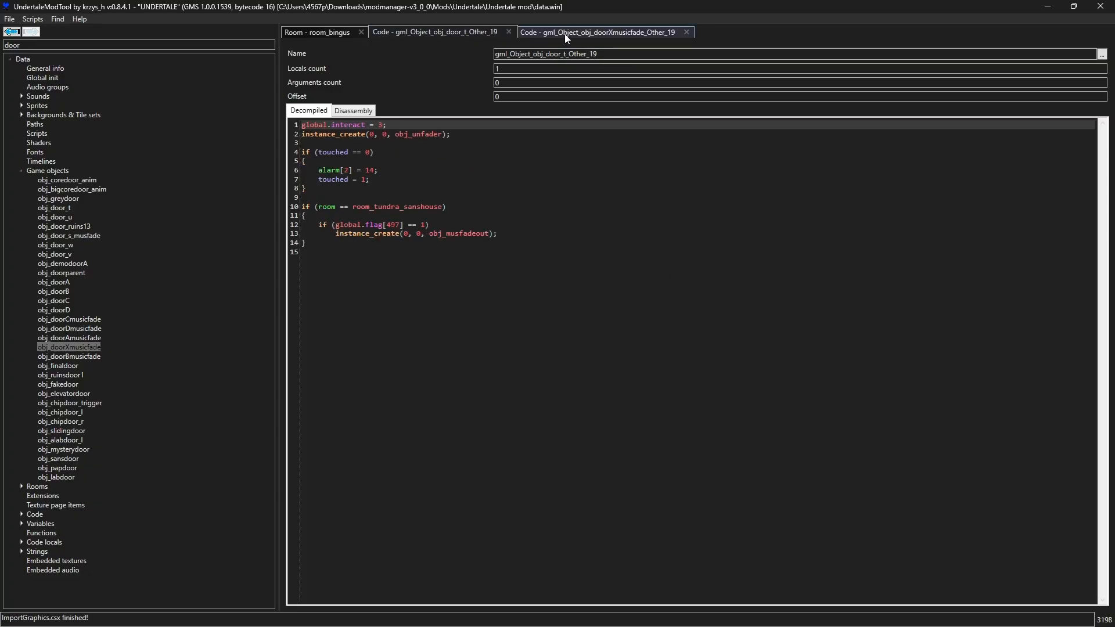
pyautogui.click(566, 33)
pyautogui.click(459, 33)
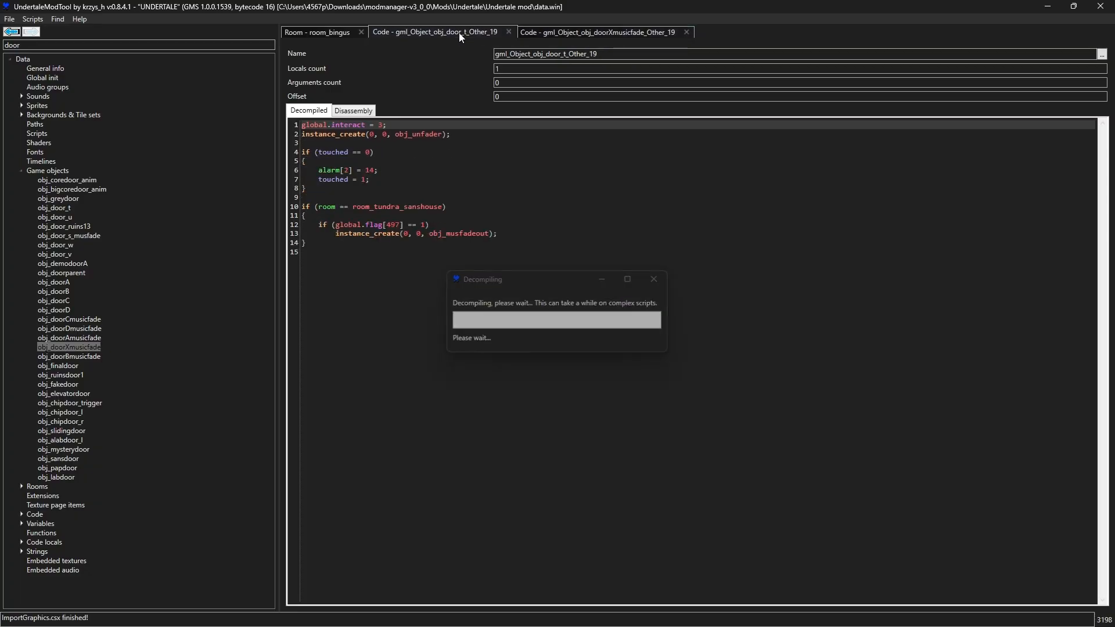
pyautogui.click(563, 31)
pyautogui.click(468, 34)
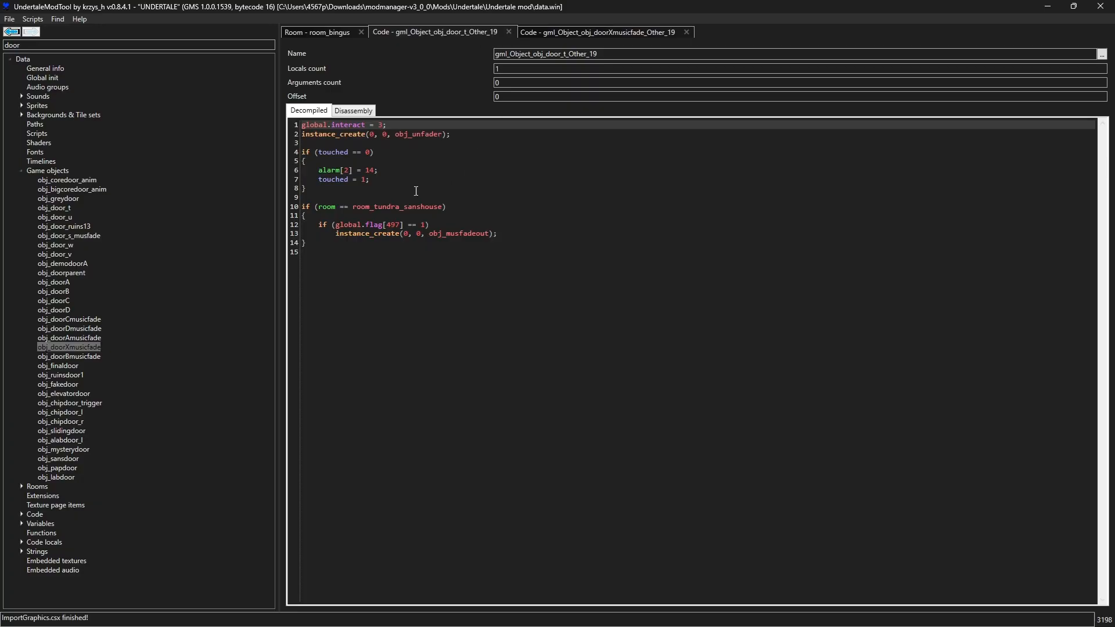
pyautogui.moveTo(326, 197); pyautogui.dragTo(573, 254)
pyautogui.click(571, 253)
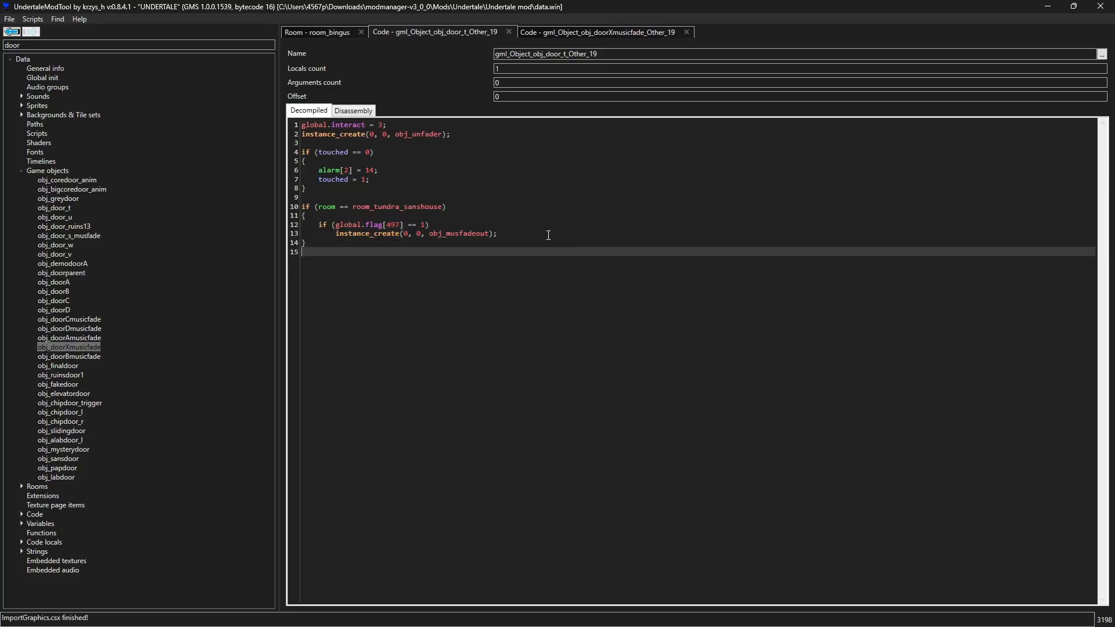
pyautogui.click(443, 208)
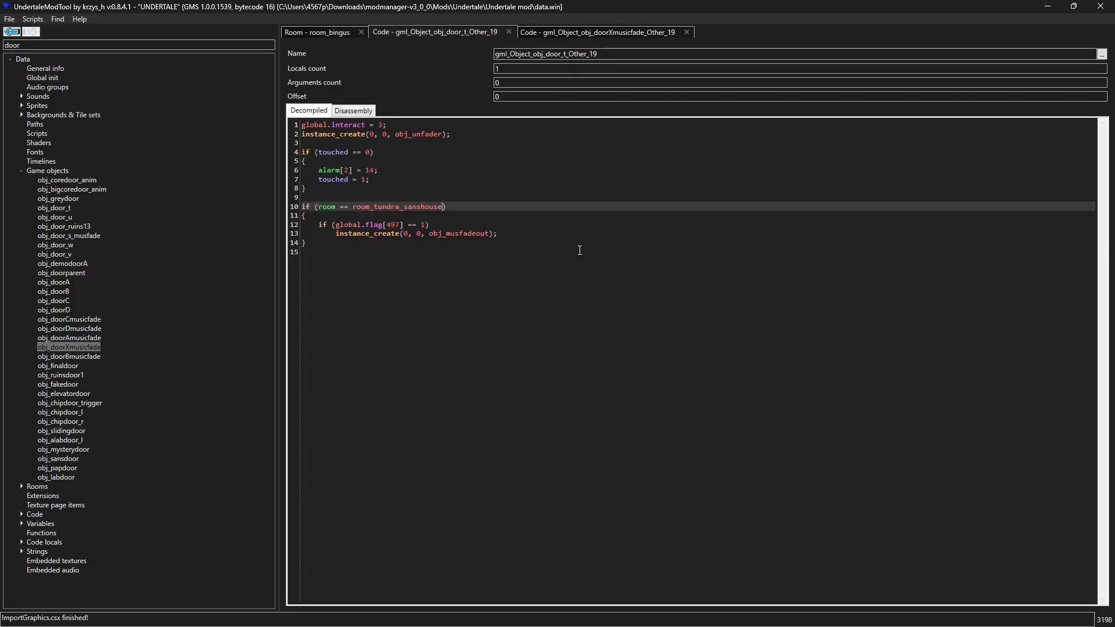
pyautogui.write('|| room == ')
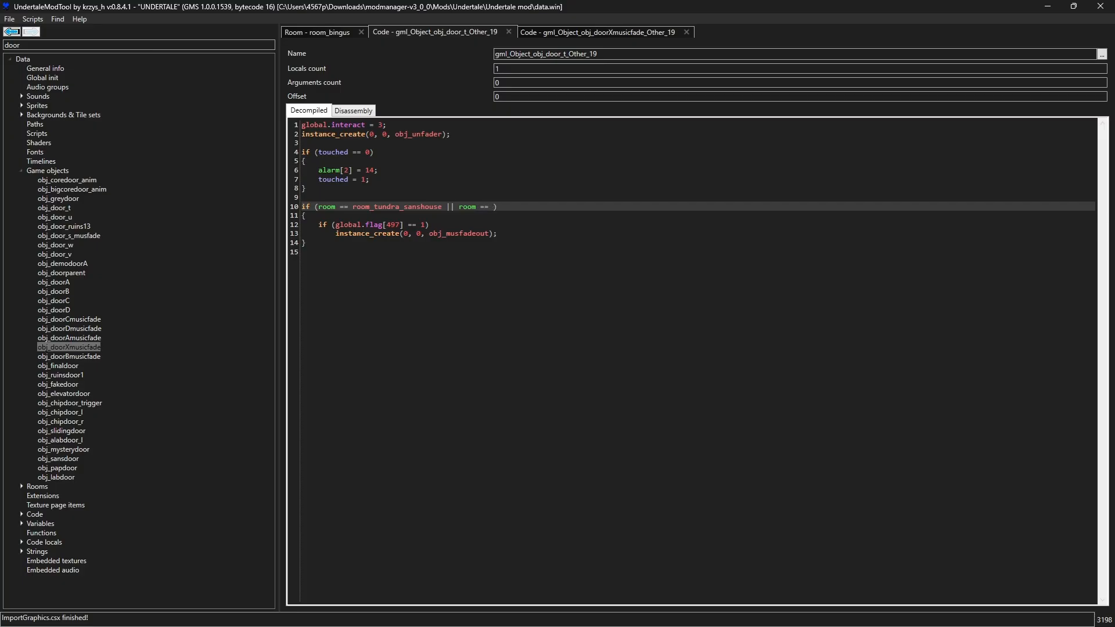
pyautogui.write('room_bingus')
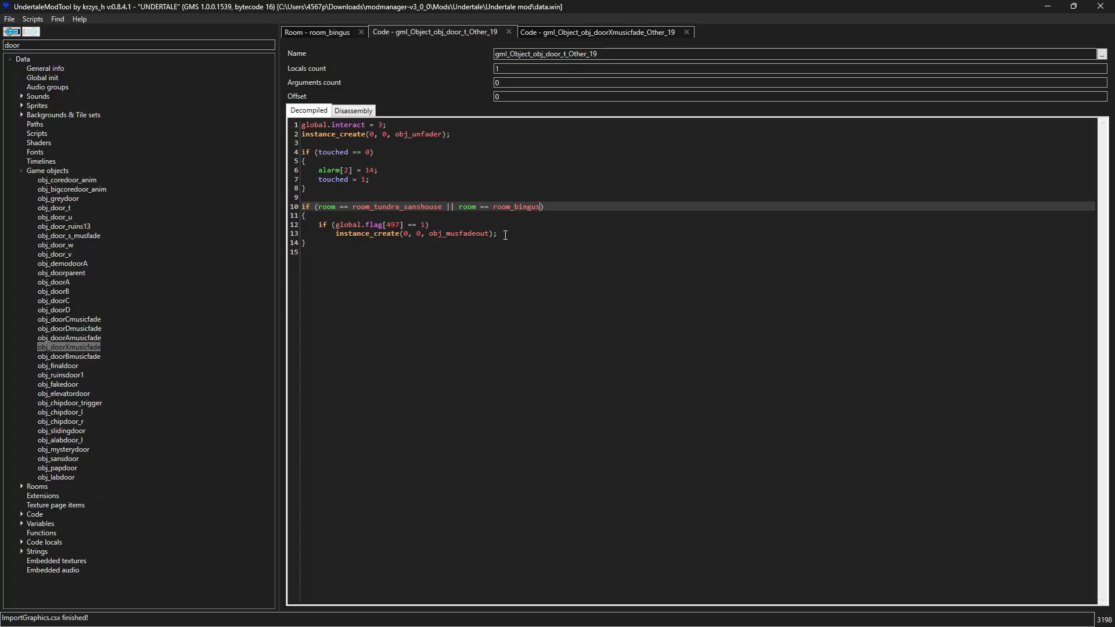
pyautogui.press('BackSpace')
pyautogui.moveTo(540, 207); pyautogui.dragTo(461, 205)
pyautogui.press('BackSpace')
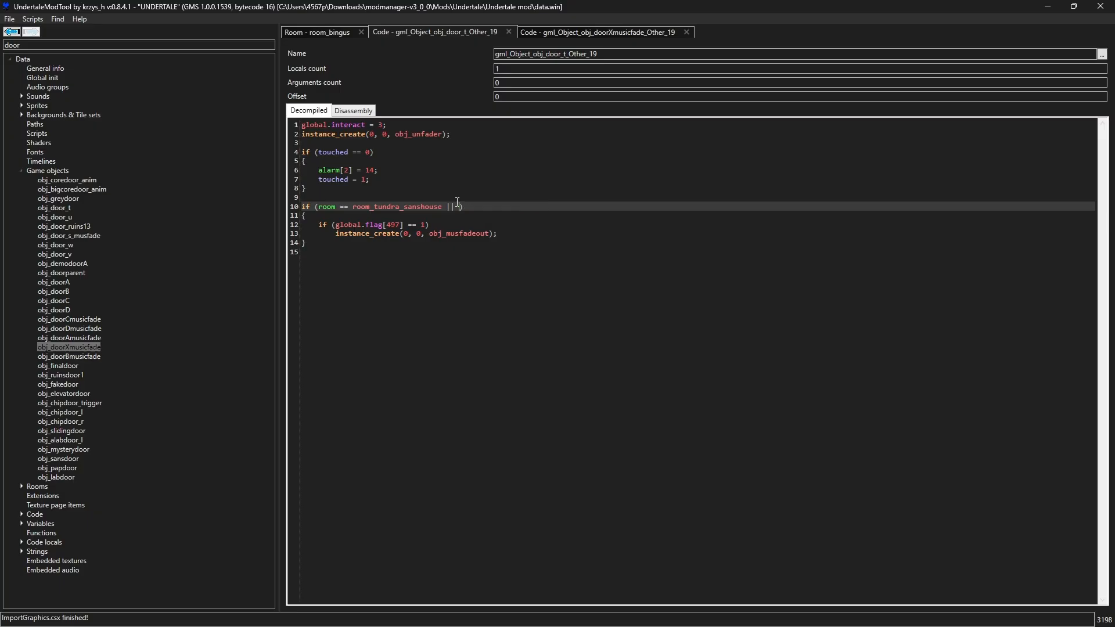
pyautogui.press('BackSpace')
pyautogui.press('BackSpace')
pyautogui.press('BackSpace')
# Add "if (room == room_bingus)" with "instance_create(0, 0, obj_musfadeout);" above the room_tundra_sanshouse check in obj_door_t's code, and apply the edit
pyautogui.click(449, 195)
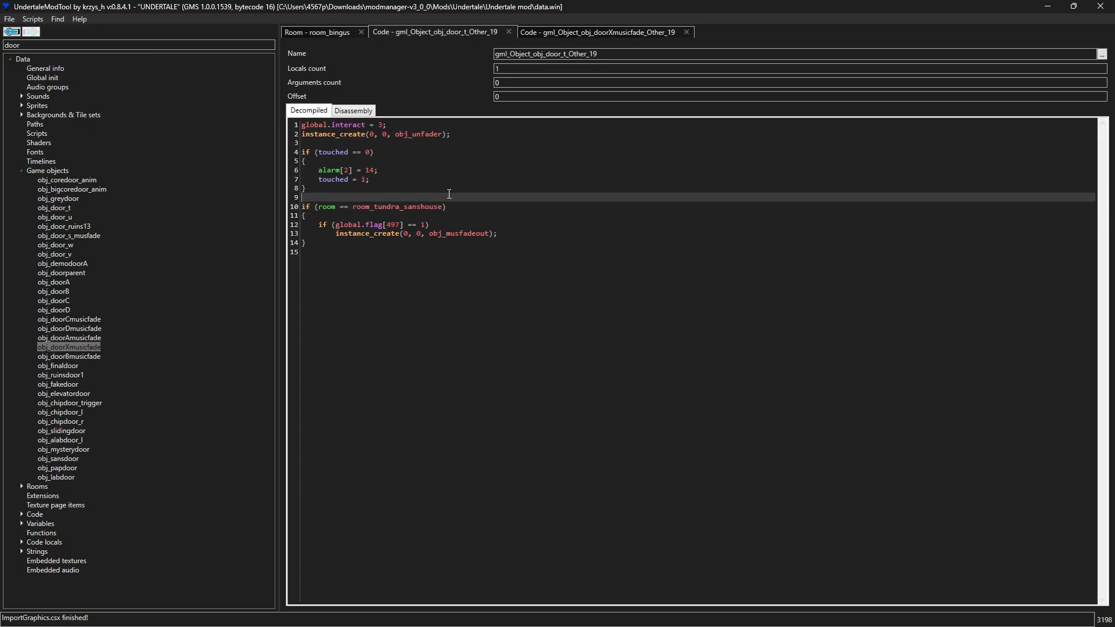
pyautogui.write('if (room == room_bingus)')
pyautogui.press('Return')
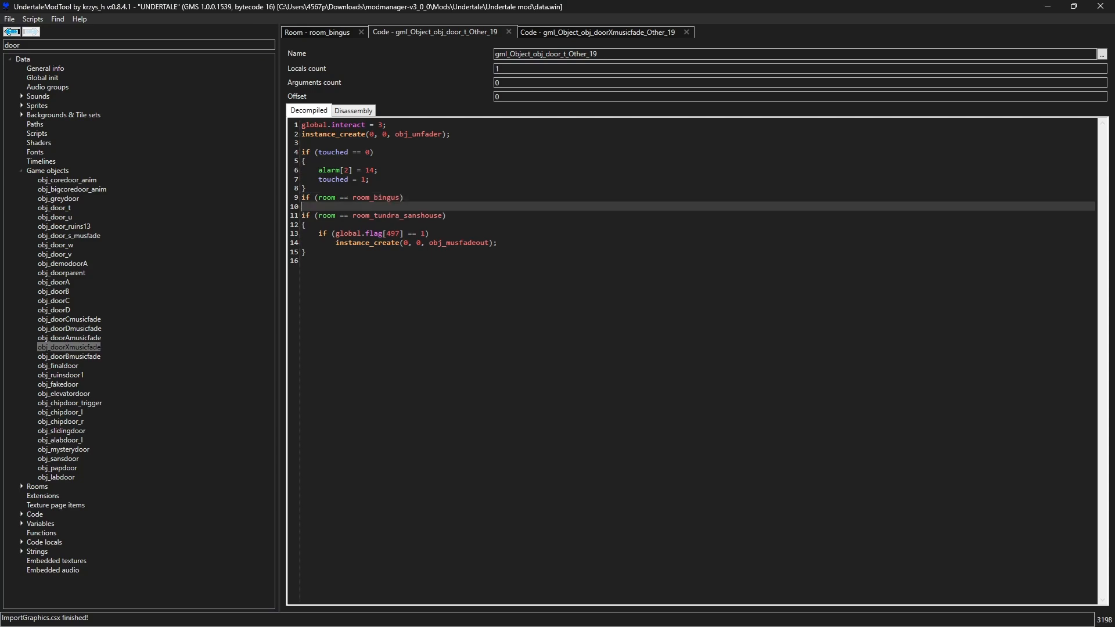
pyautogui.moveTo(497, 243); pyautogui.dragTo(337, 242)
pyautogui.hotkey('ctrl', 'c')
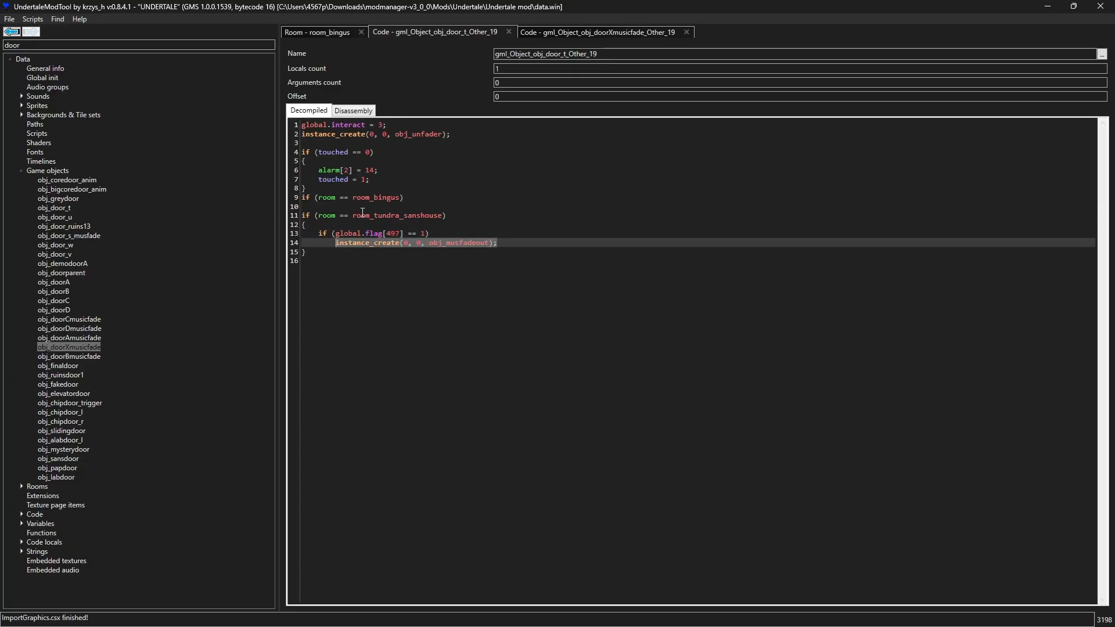
pyautogui.click(360, 208)
pyautogui.hotkey('ctrl', 'v')
pyautogui.click(437, 97)
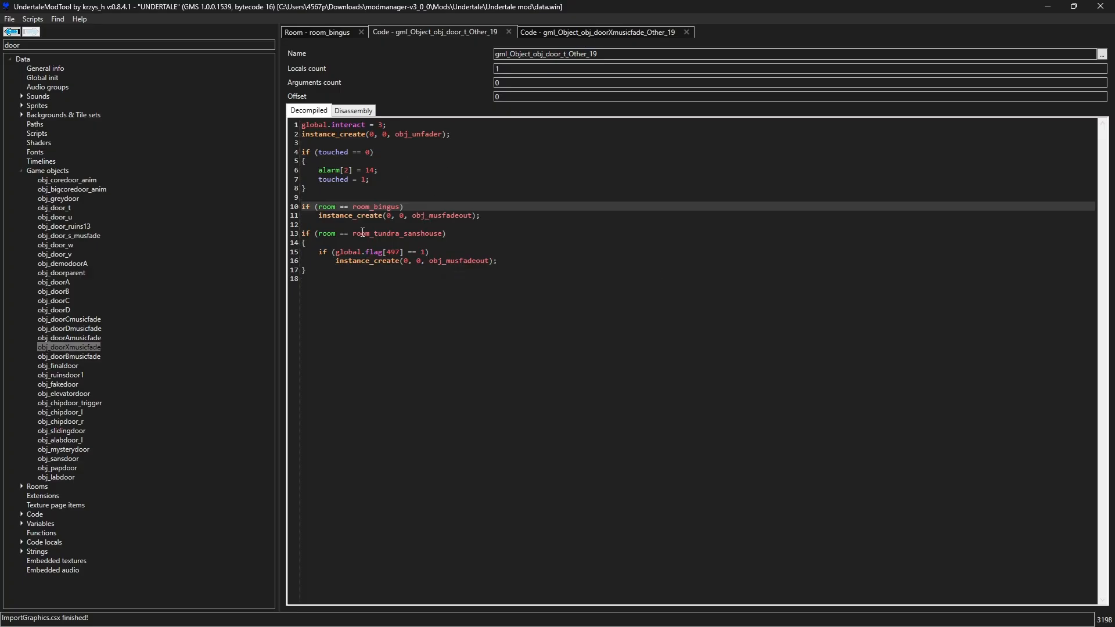
# Review the obj_doorXmusicfade code once more and close it, keeping the obj_door_t code open
pyautogui.click(653, 33)
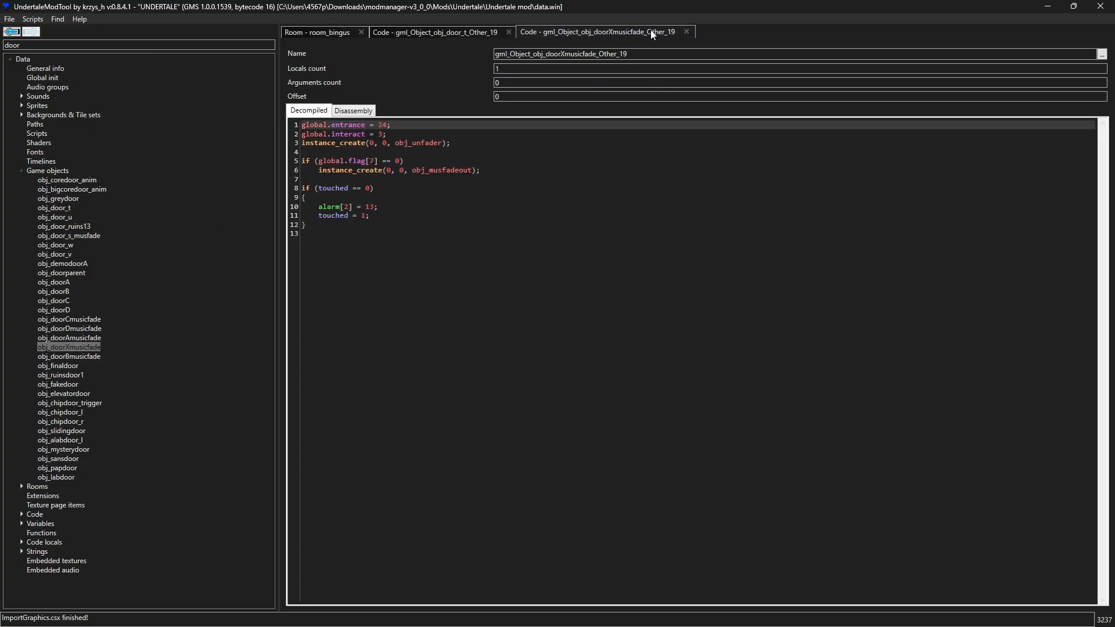
pyautogui.click(475, 35)
pyautogui.click(685, 32)
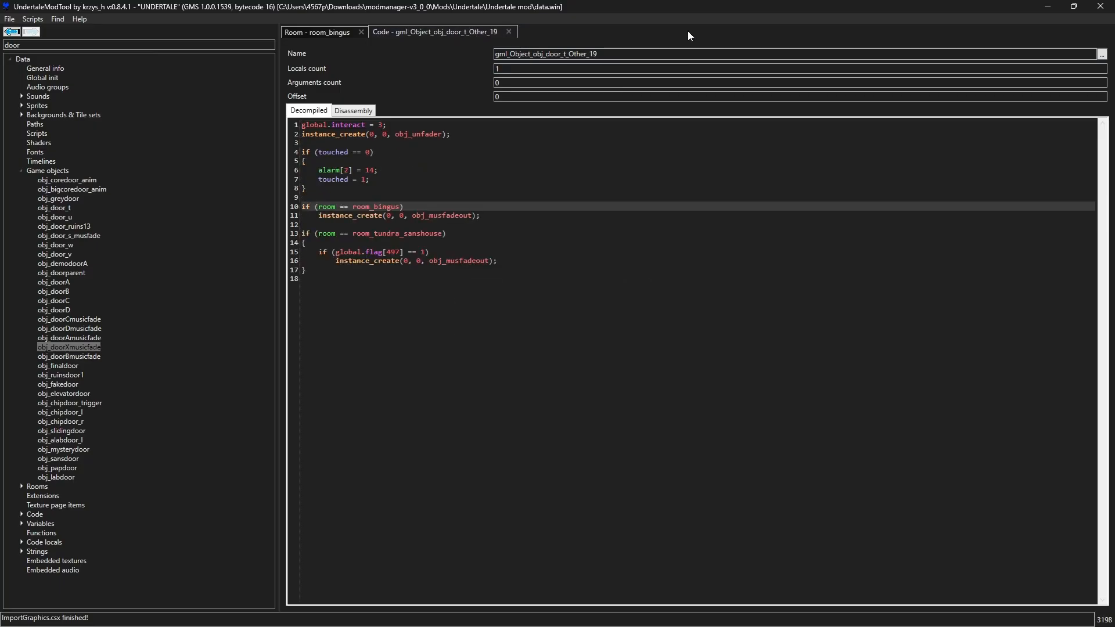
# Place an obj_door_t instance in room_bingus's bottom opening at position 120, 220 and stretch it to a horizontal scale of 3
pyautogui.click(320, 36)
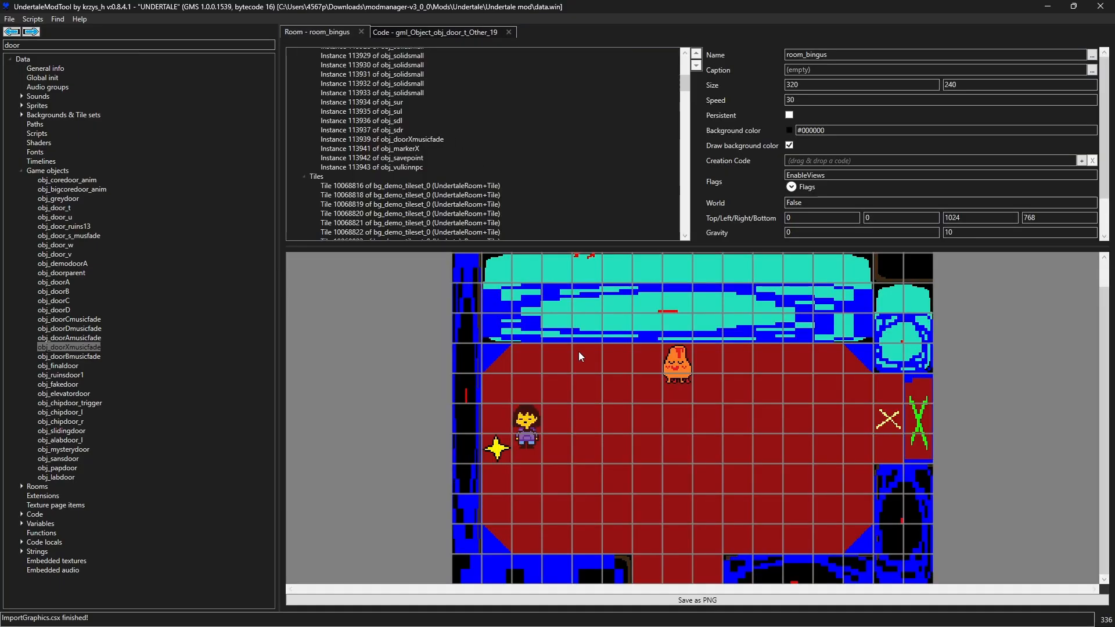
pyautogui.click(52, 208)
pyautogui.moveTo(45, 208); pyautogui.dragTo(549, 542)
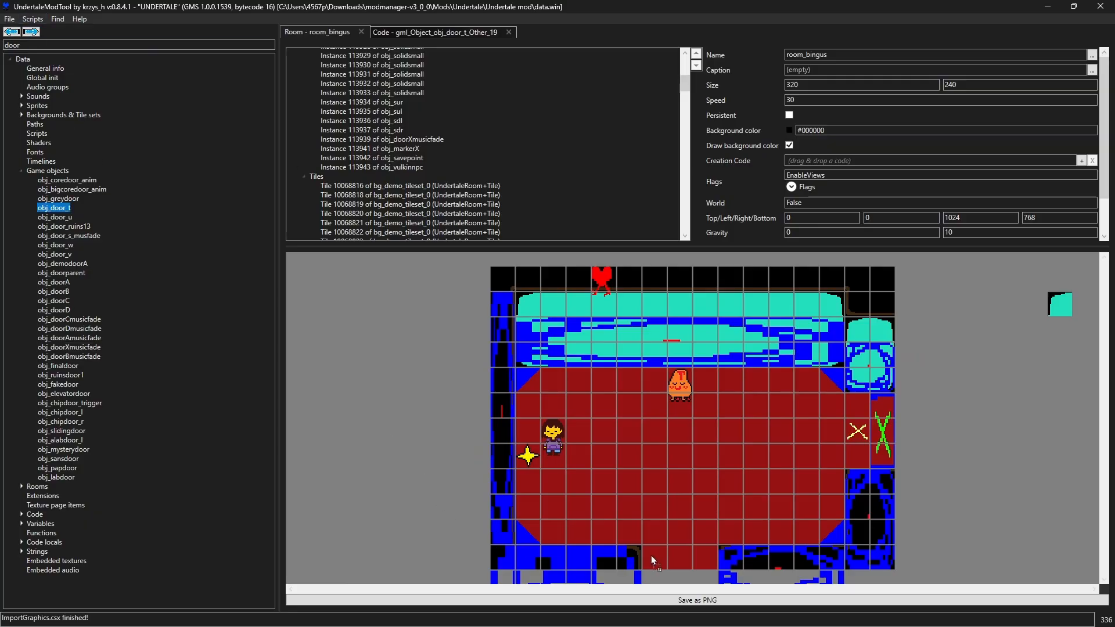
pyautogui.moveTo(650, 555); pyautogui.dragTo(700, 559)
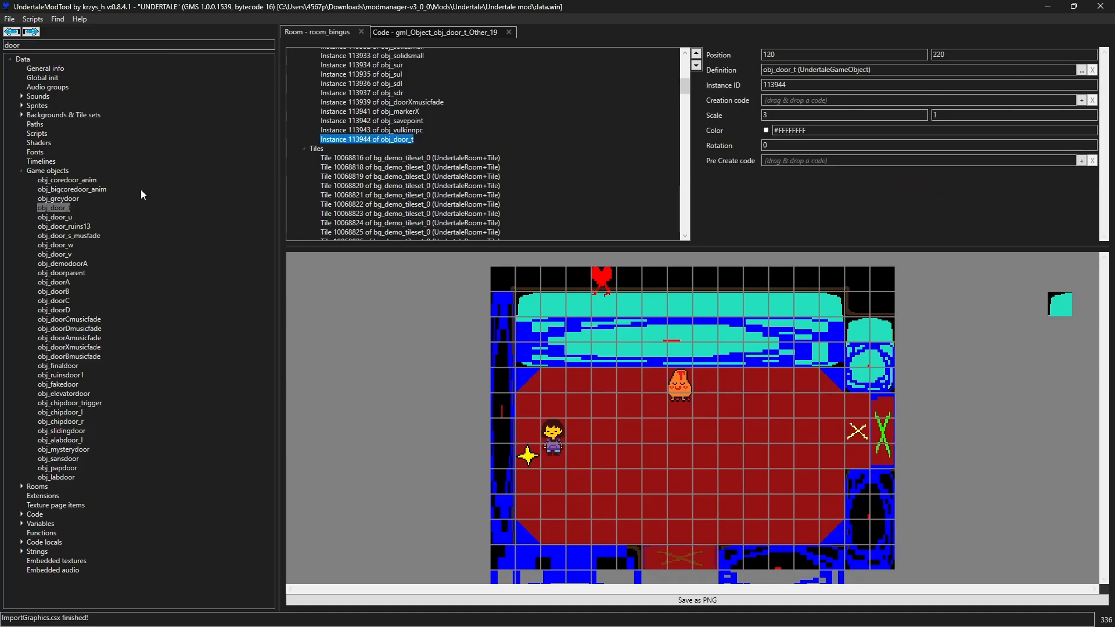
# Filter the resources by "marker" and place an obj_markert instance at position 140, 200, just above the bottom door in room_bingus
pyautogui.doubleClick(35, 45)
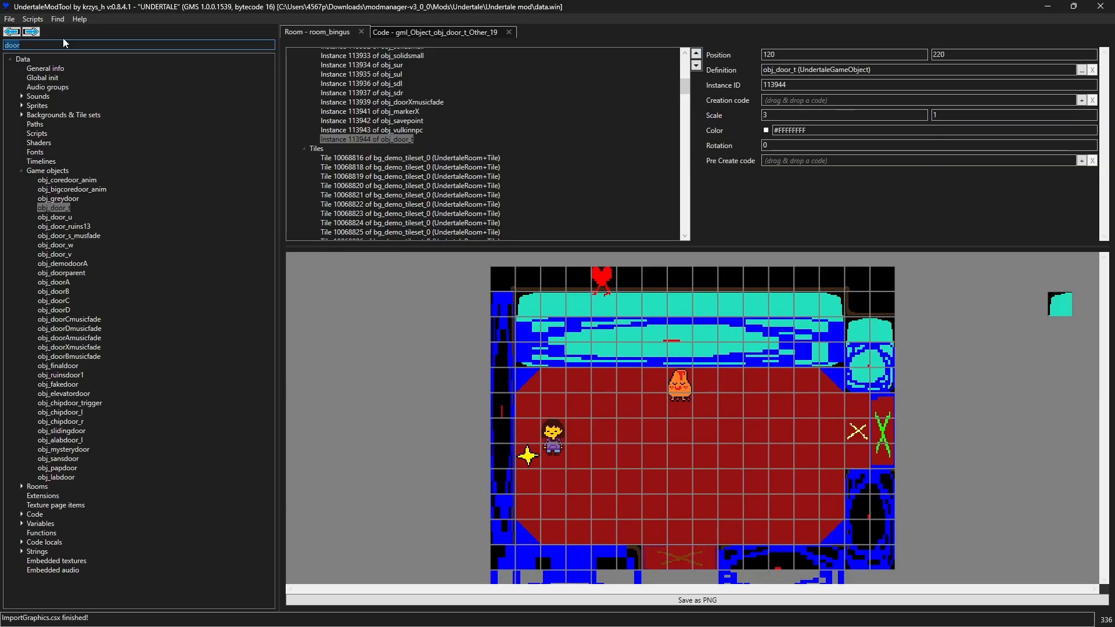
pyautogui.write('mare')
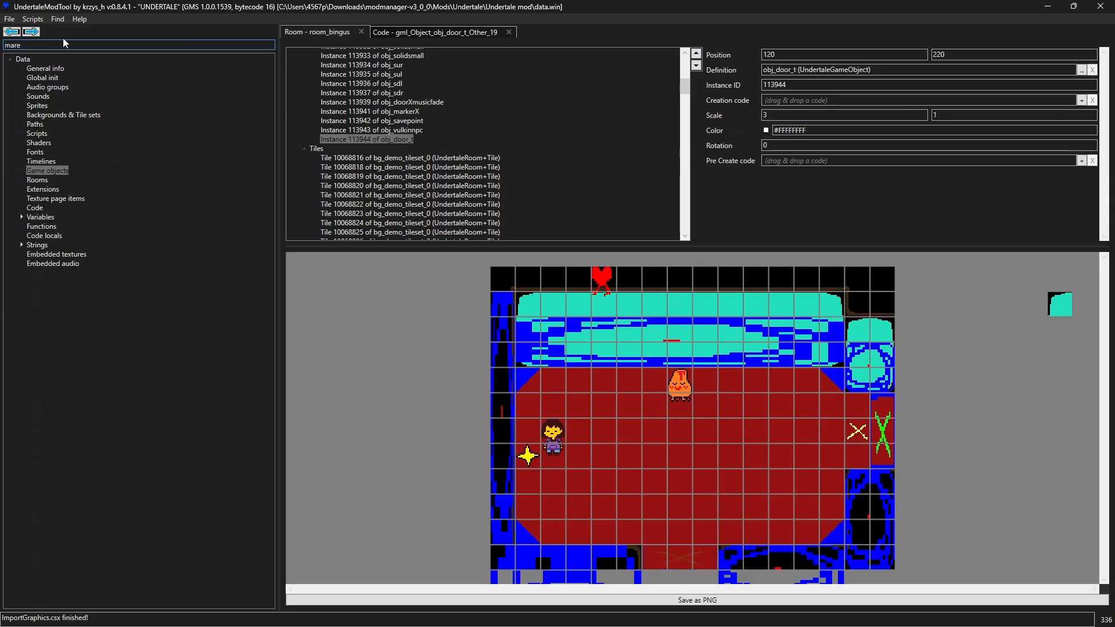
pyautogui.press('BackSpace')
pyautogui.write('ker')
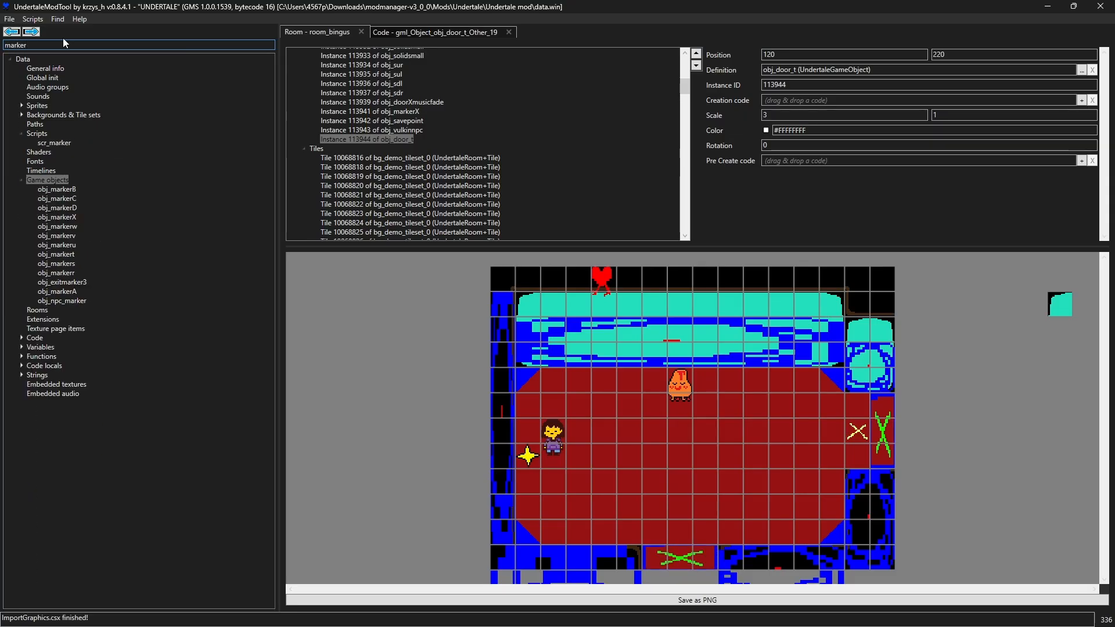
pyautogui.click(58, 255)
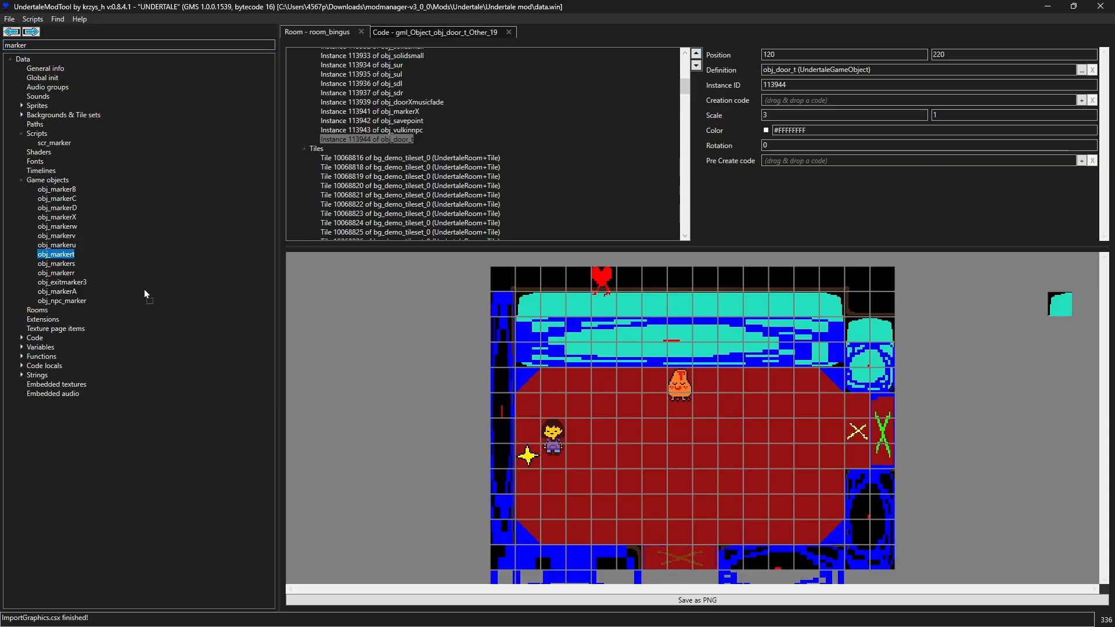
pyautogui.moveTo(144, 292); pyautogui.dragTo(572, 468)
pyautogui.moveTo(674, 534); pyautogui.dragTo(683, 537)
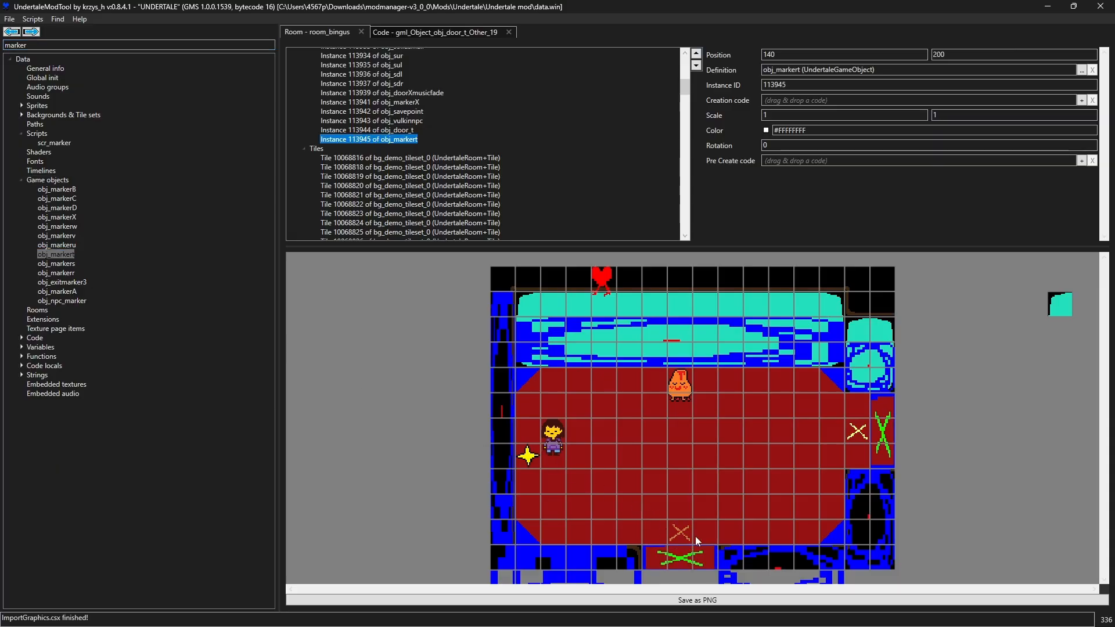
pyautogui.click(691, 558)
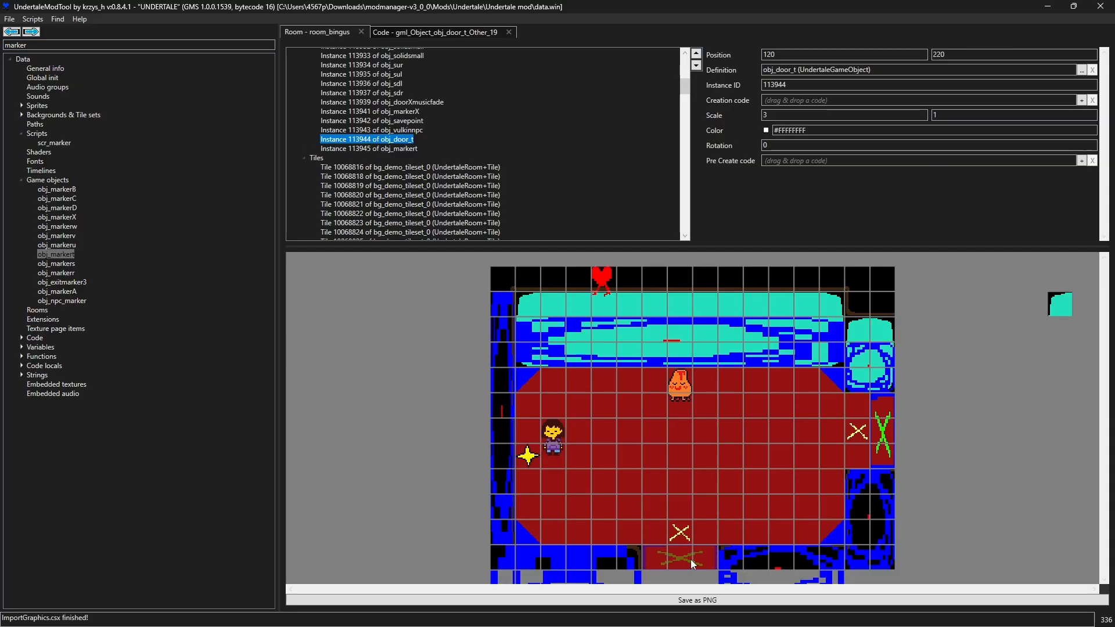
pyautogui.rightClick(405, 144)
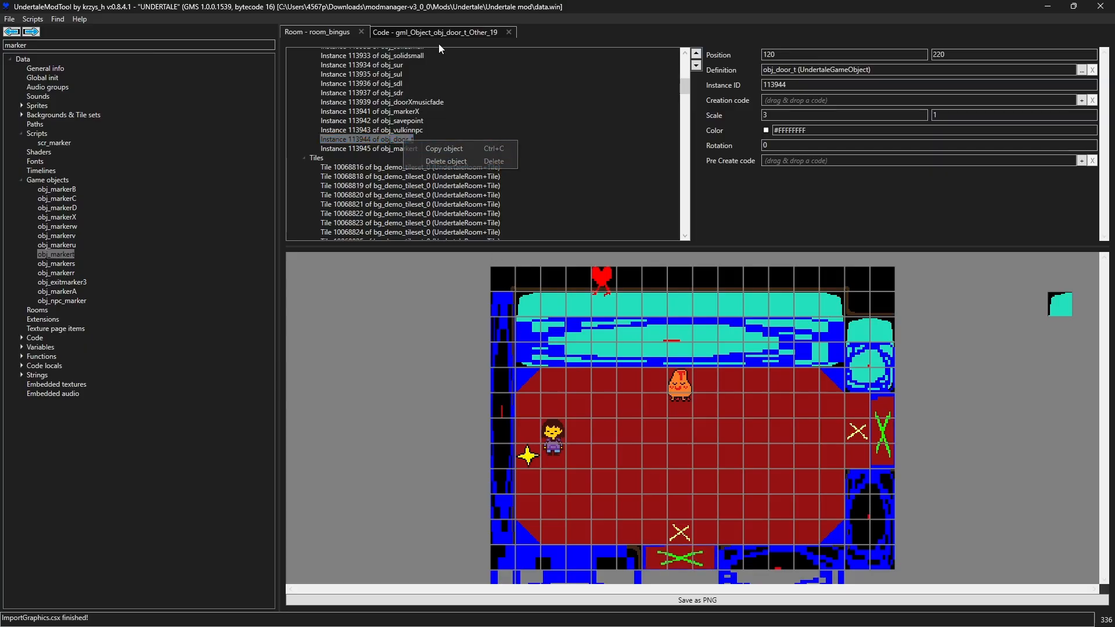
# Collapse the game objects group and clear the name filter of the resource tree
pyautogui.click(35, 171)
pyautogui.click(27, 182)
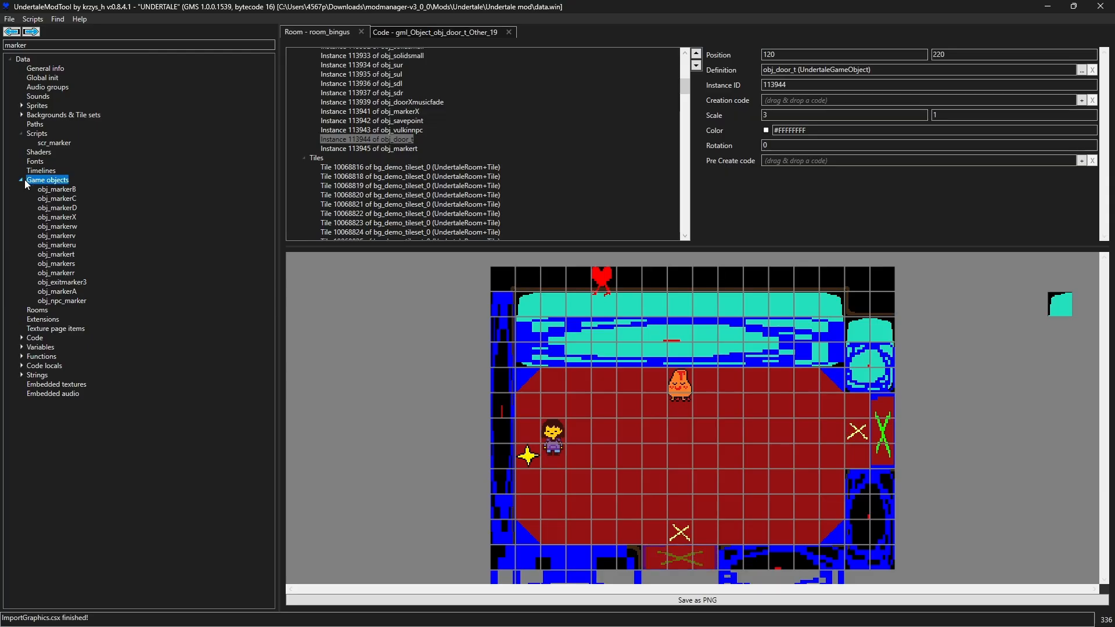
pyautogui.click(24, 180)
pyautogui.click(51, 44)
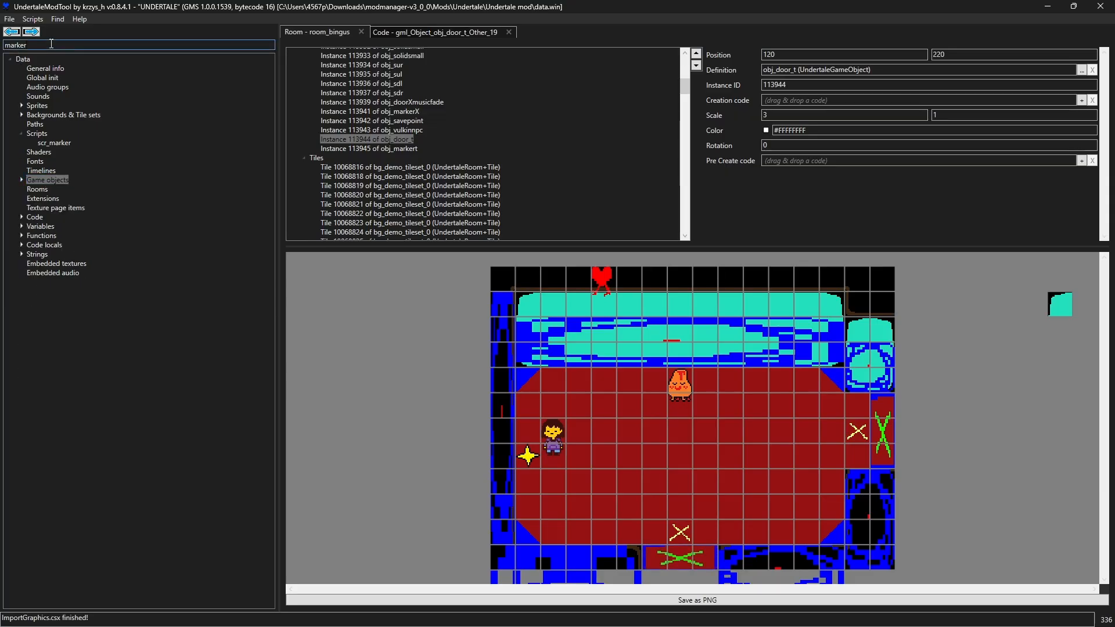
pyautogui.hotkey('ctrl', 'a')
pyautogui.press('BackSpace')
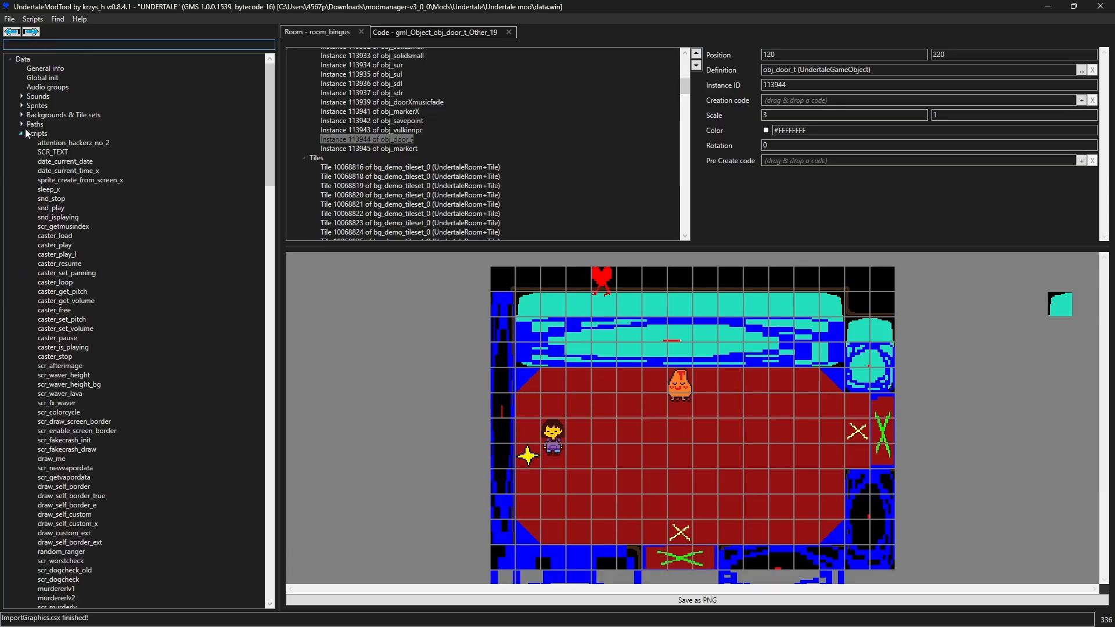
# Collapse the expanded Scripts and Paths groups in the resource tree
pyautogui.click(85, 233)
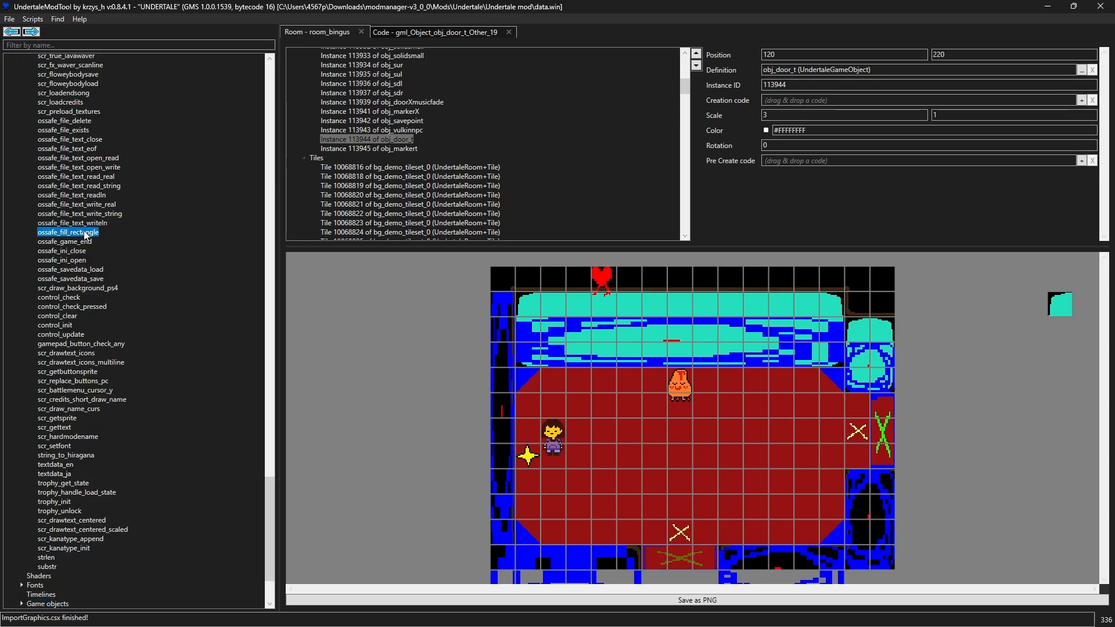
pyautogui.press('Left')
pyautogui.press('Left')
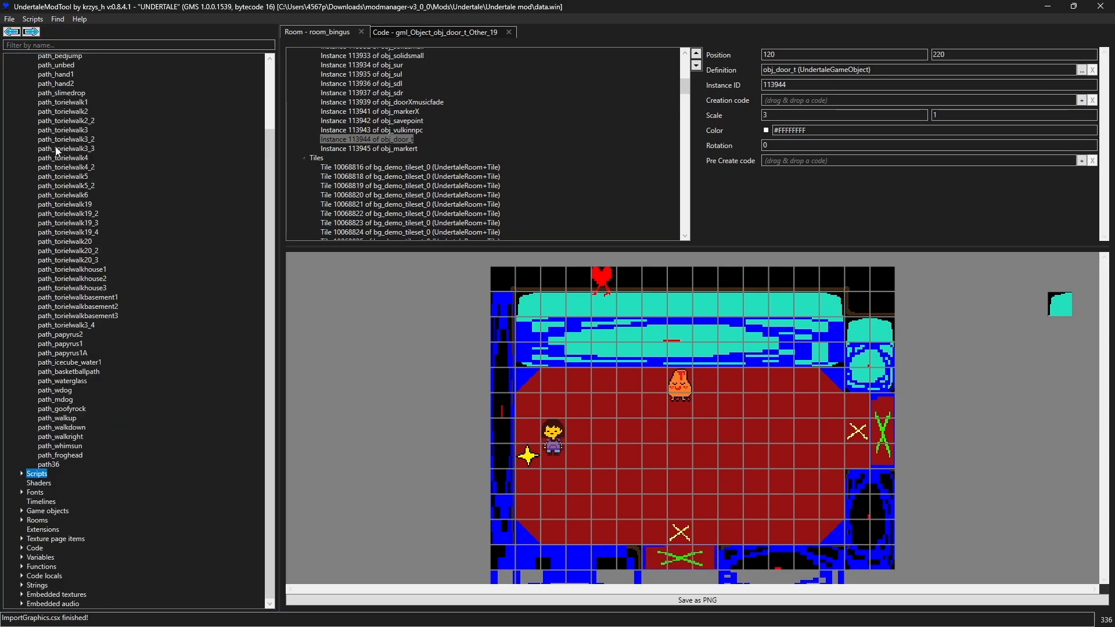
pyautogui.press('Up')
pyautogui.press('Left')
pyautogui.press('Left')
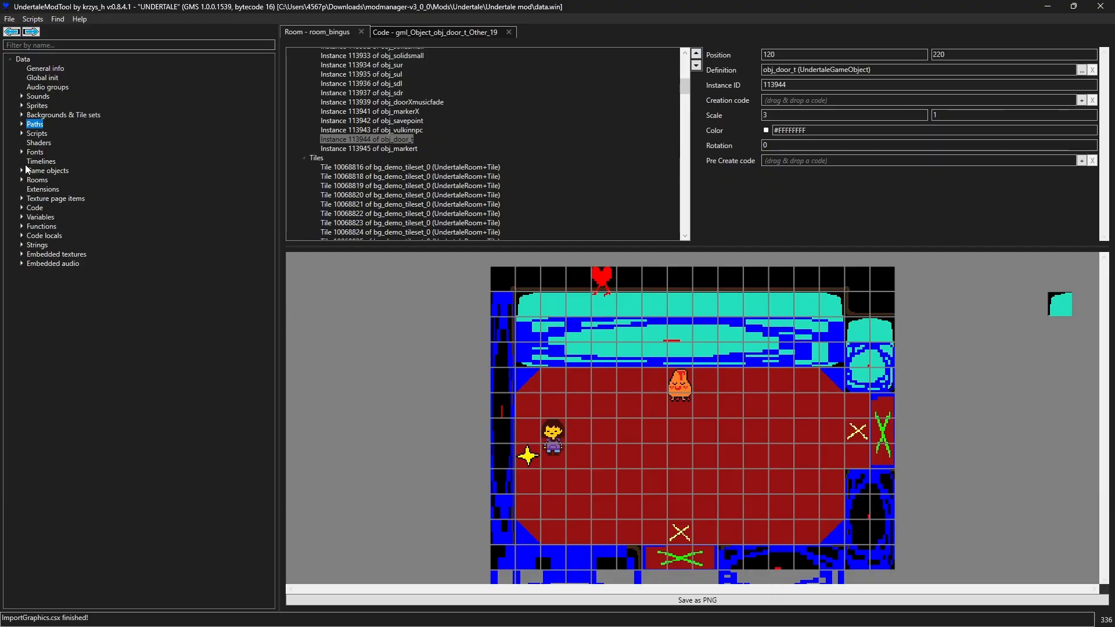
# Expand the rooms group, open room_area1 in a new tab, and select the obj_doorA instance at the far doorway
pyautogui.click(23, 178)
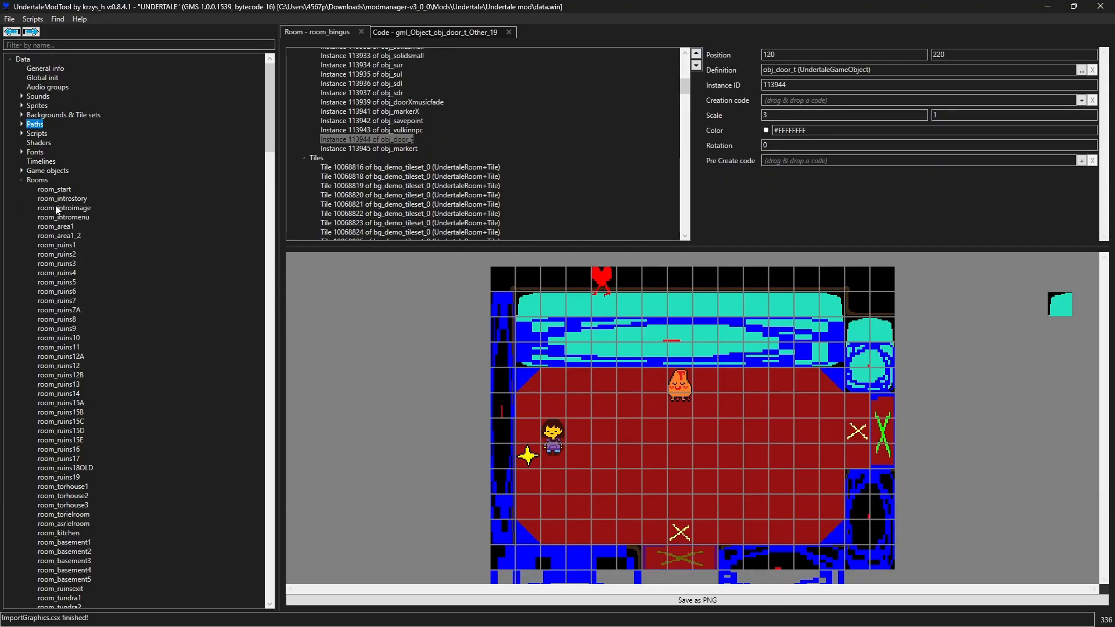
pyautogui.click(66, 229)
pyautogui.rightClick(65, 229)
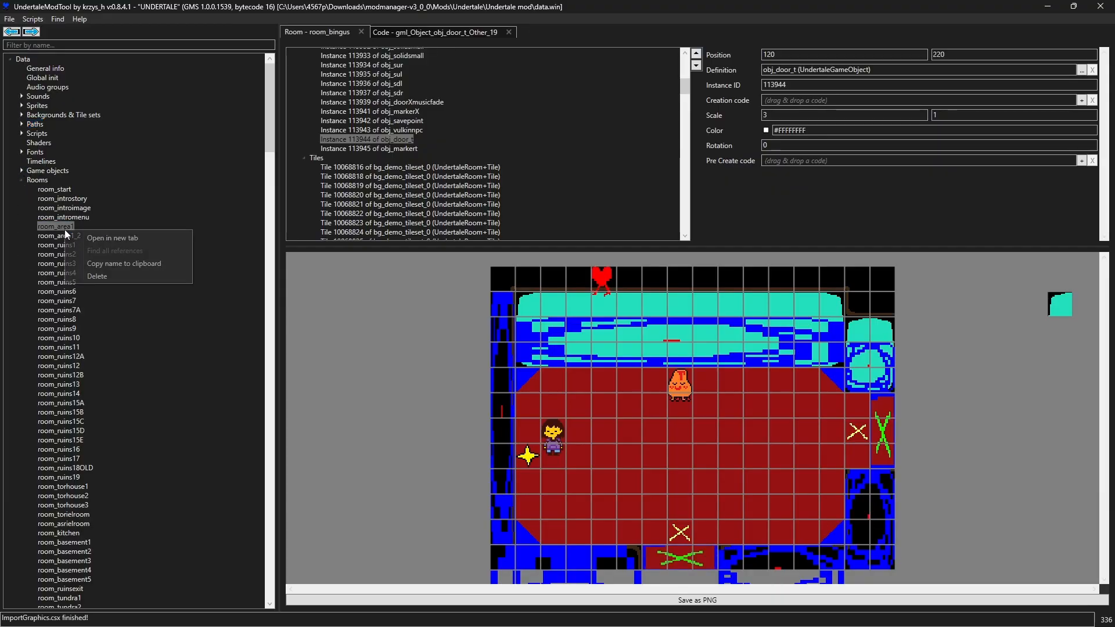
pyautogui.click(138, 238)
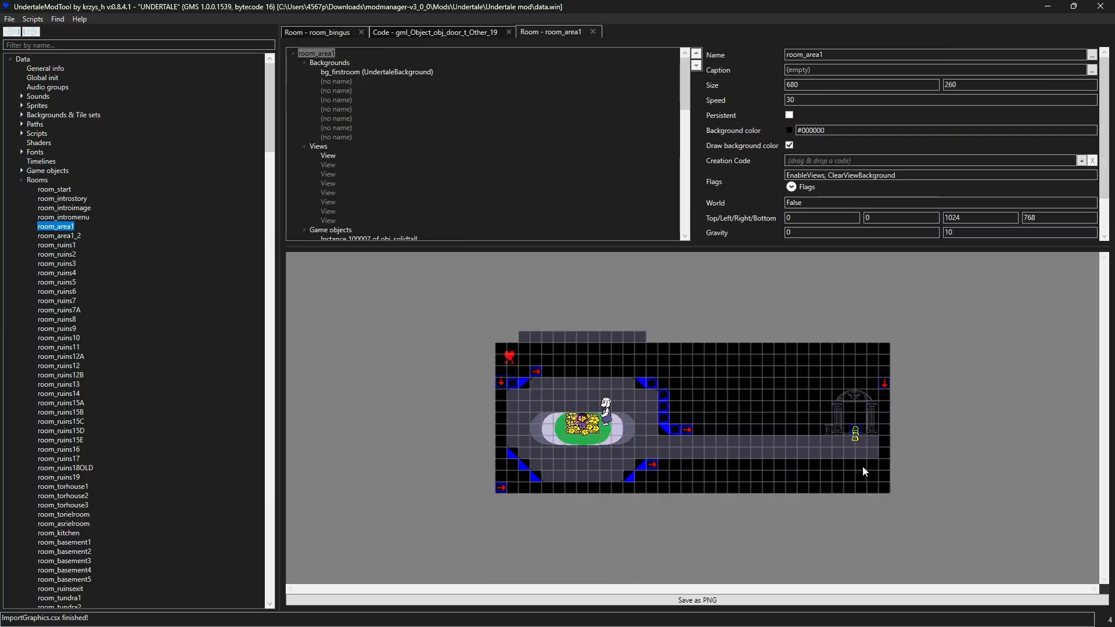
pyautogui.click(859, 435)
pyautogui.scroll(4, 886, 443)
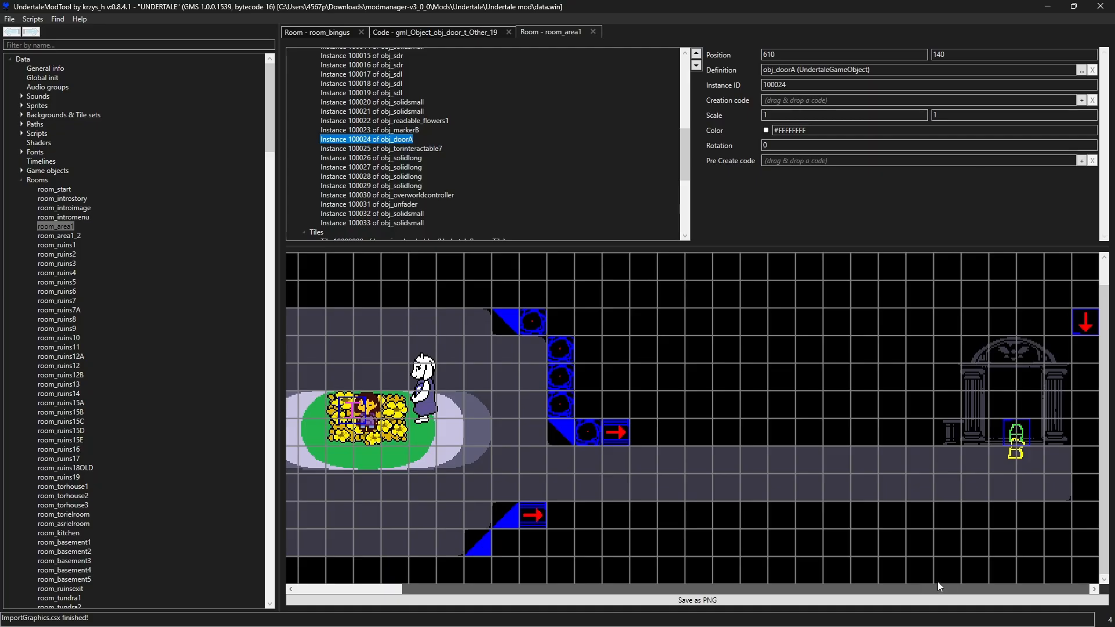
# Filter the resource tree by "door" and expand the Game objects group
pyautogui.rightClick(378, 141)
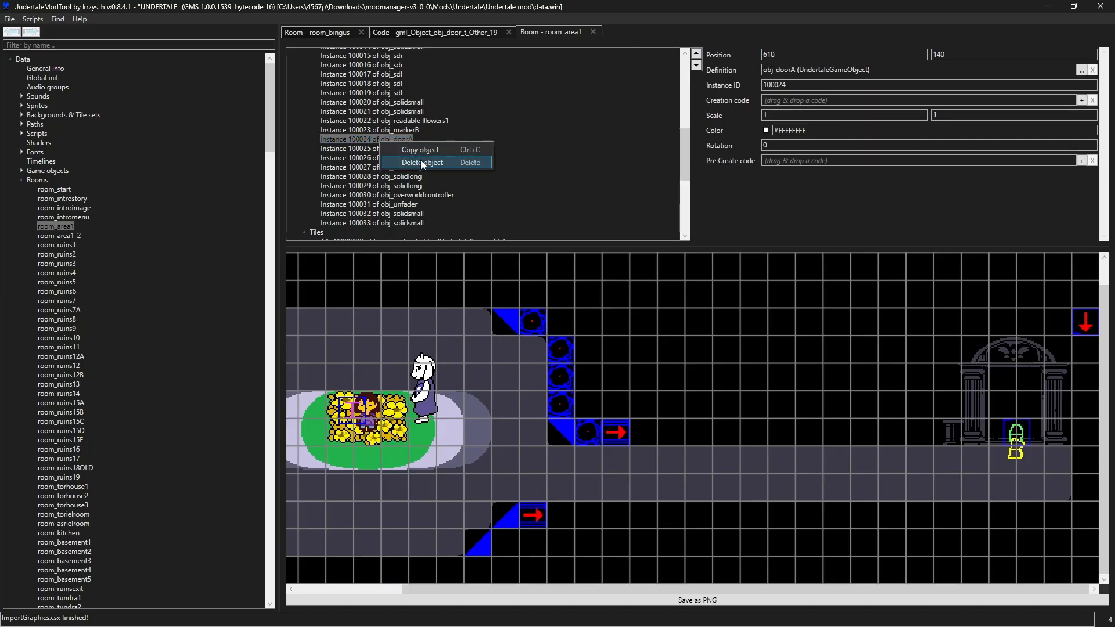
pyautogui.click(33, 43)
pyautogui.write('d')
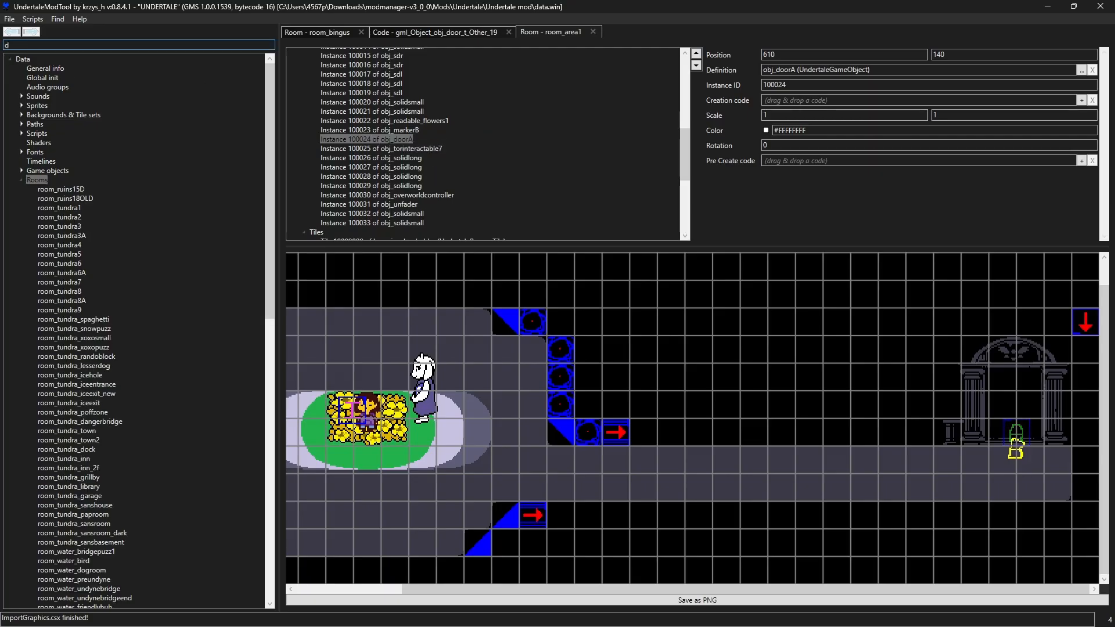
pyautogui.write('oor')
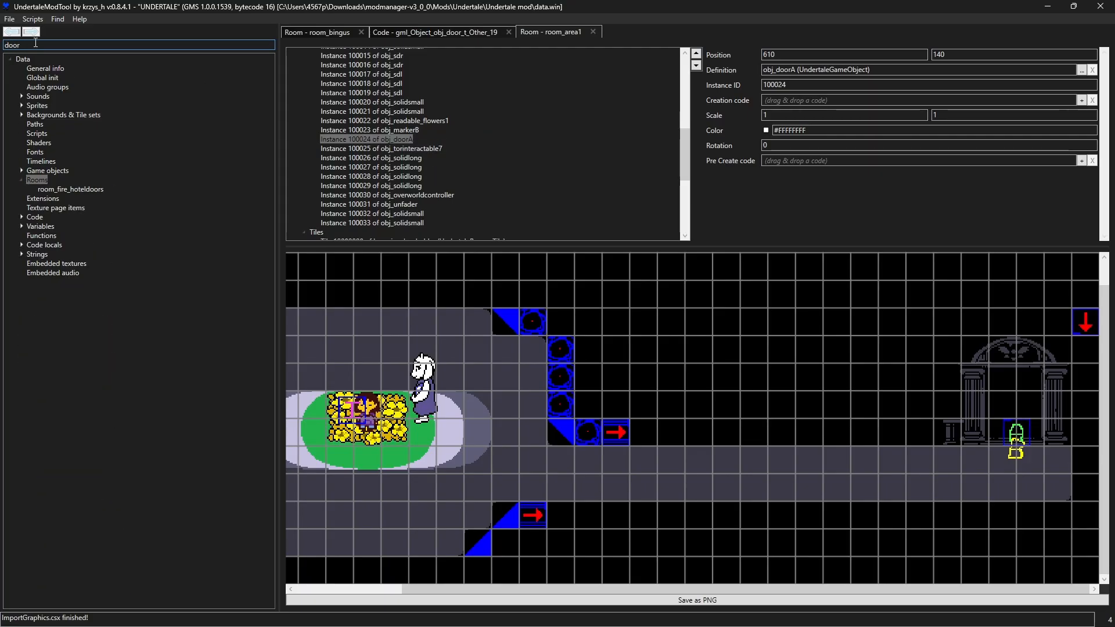
pyautogui.click(27, 171)
pyautogui.click(26, 171)
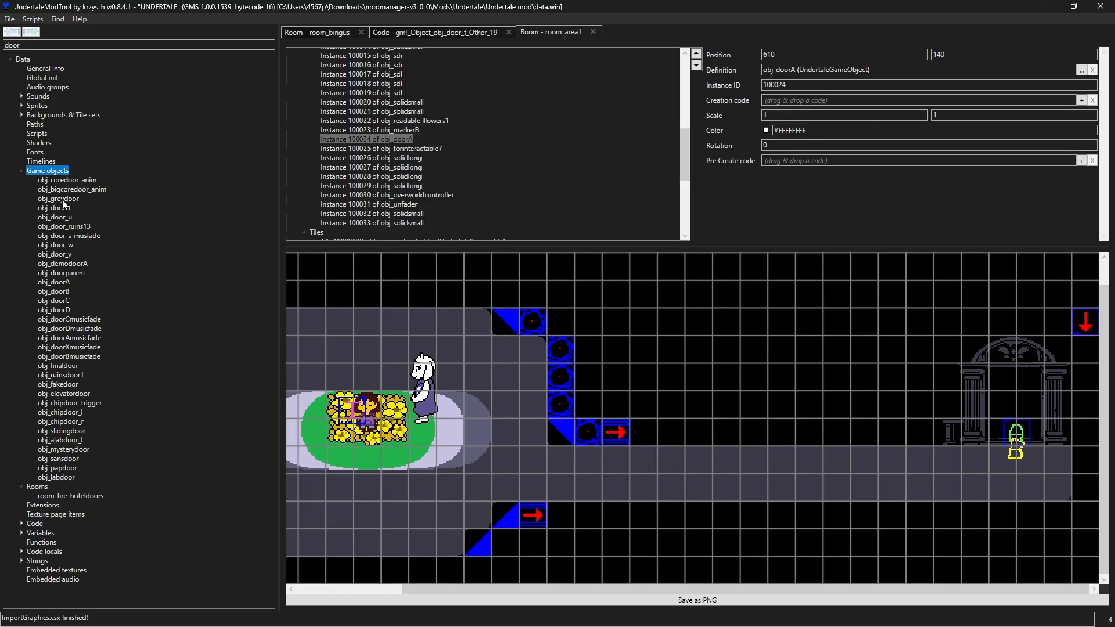
pyautogui.click(51, 45)
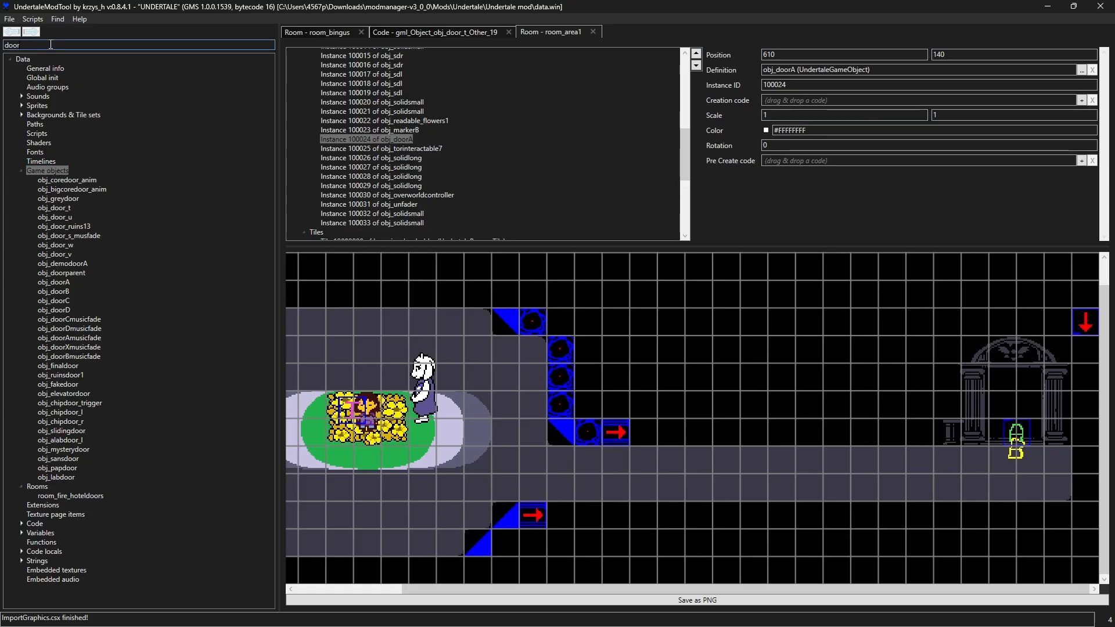
pyautogui.write('_')
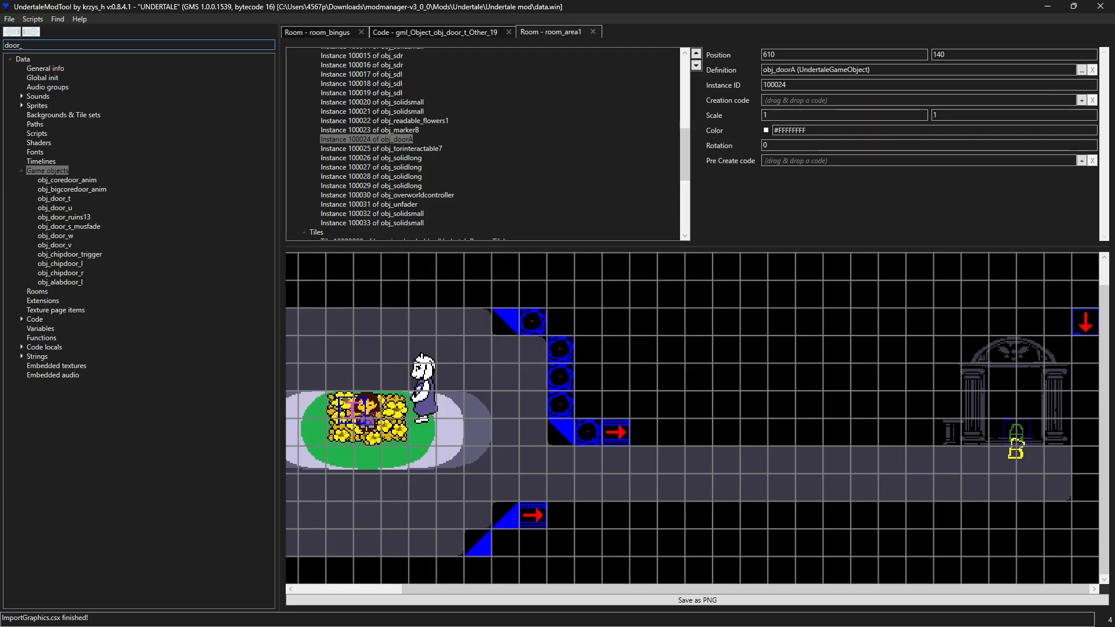
pyautogui.press('BackSpace')
pyautogui.write('x')
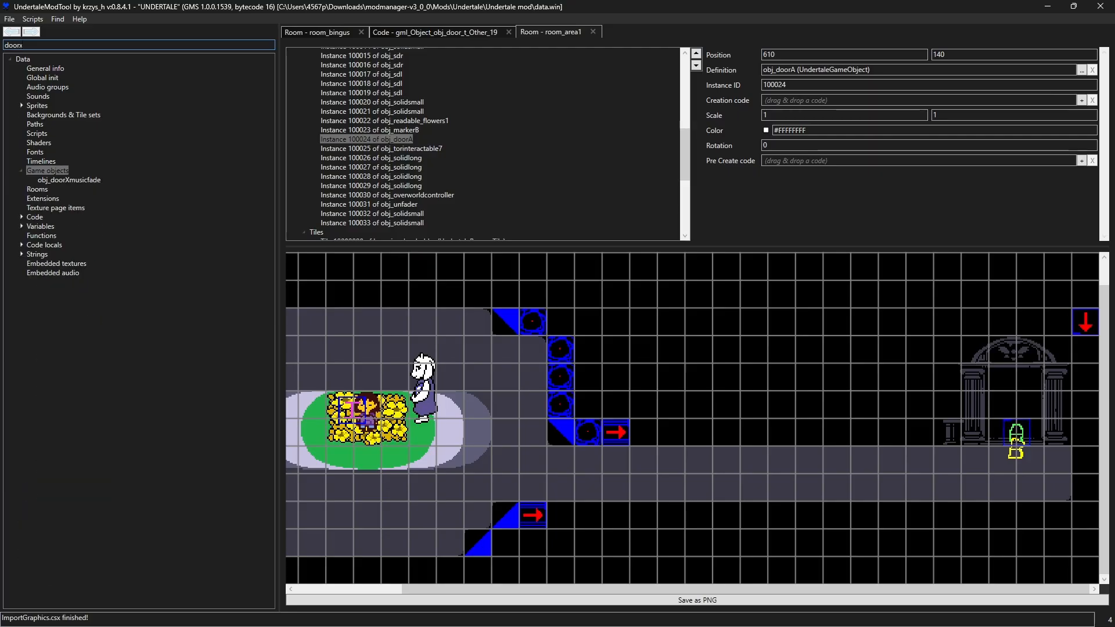
pyautogui.press('BackSpace')
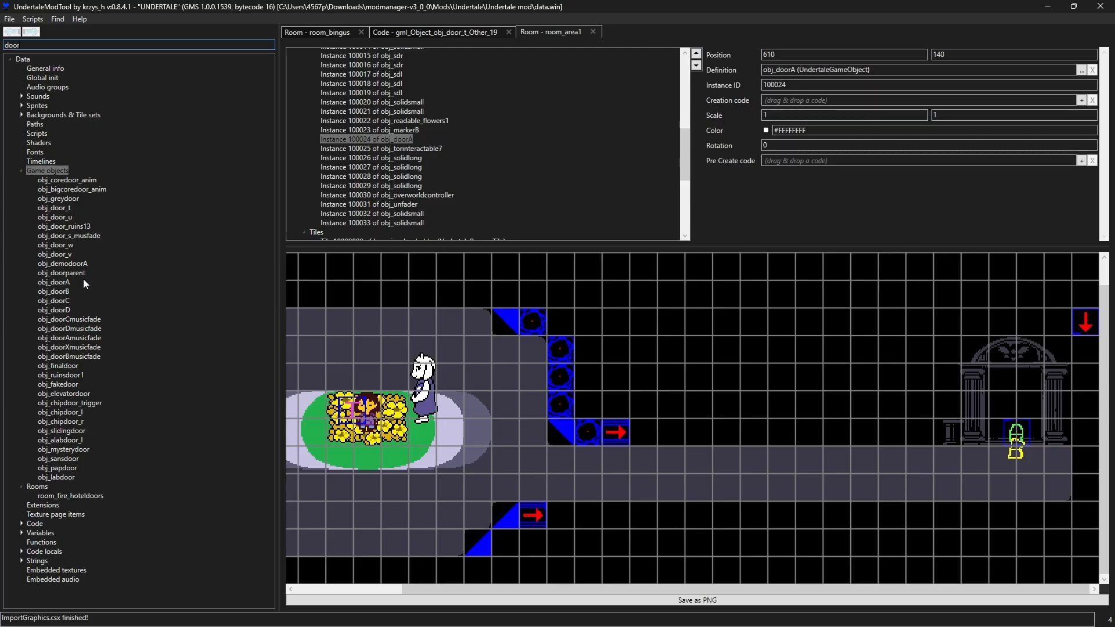
# Place an obj_door_t instance at position 600, 140 in the far doorway of room_area1
pyautogui.click(69, 236)
pyautogui.click(67, 226)
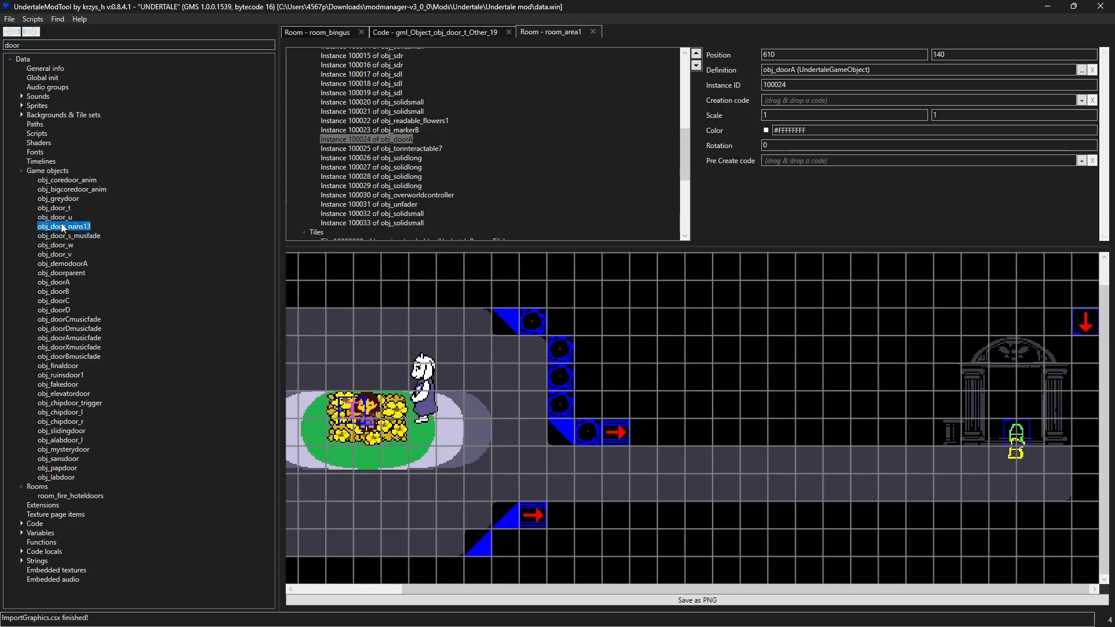
pyautogui.click(57, 208)
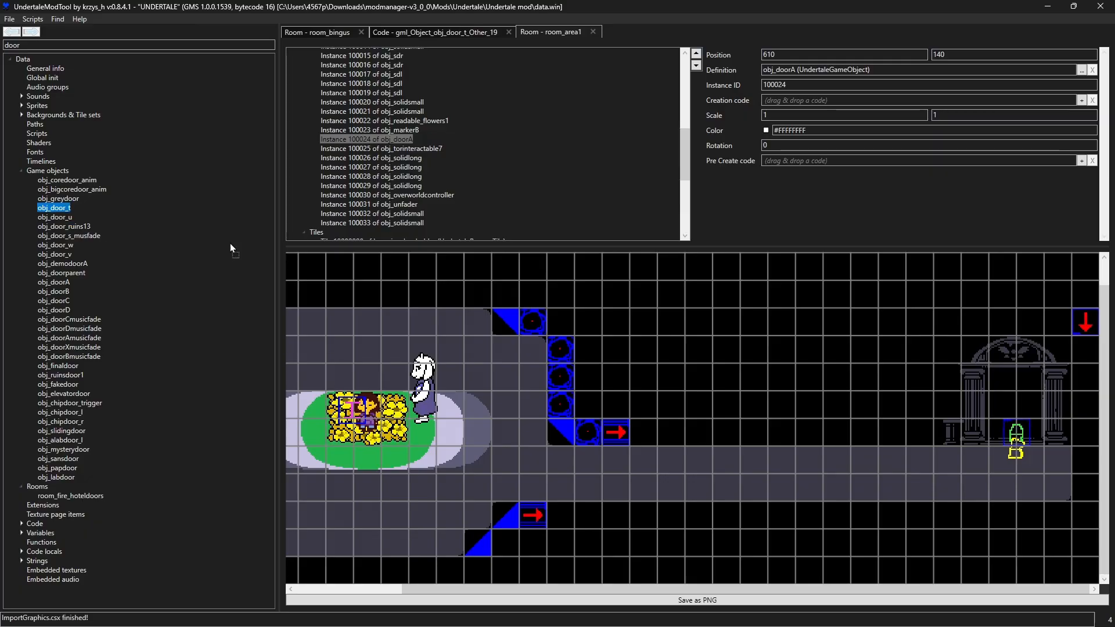
pyautogui.moveTo(1014, 432); pyautogui.dragTo(1013, 431)
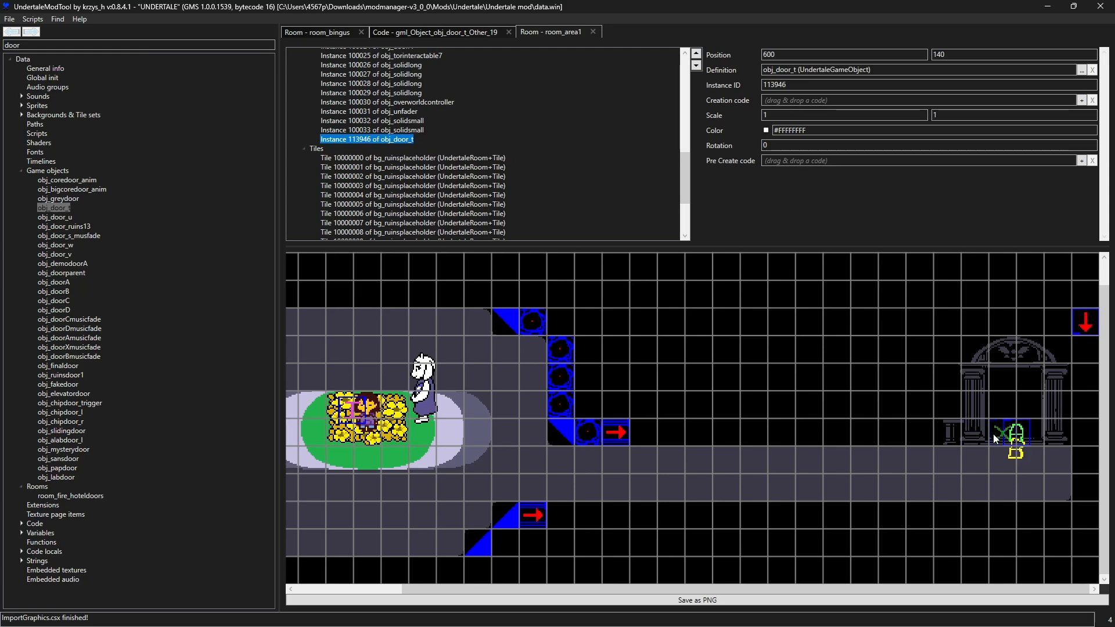
# Delete the original obj_doorA instance from the far doorway
pyautogui.click(1026, 431)
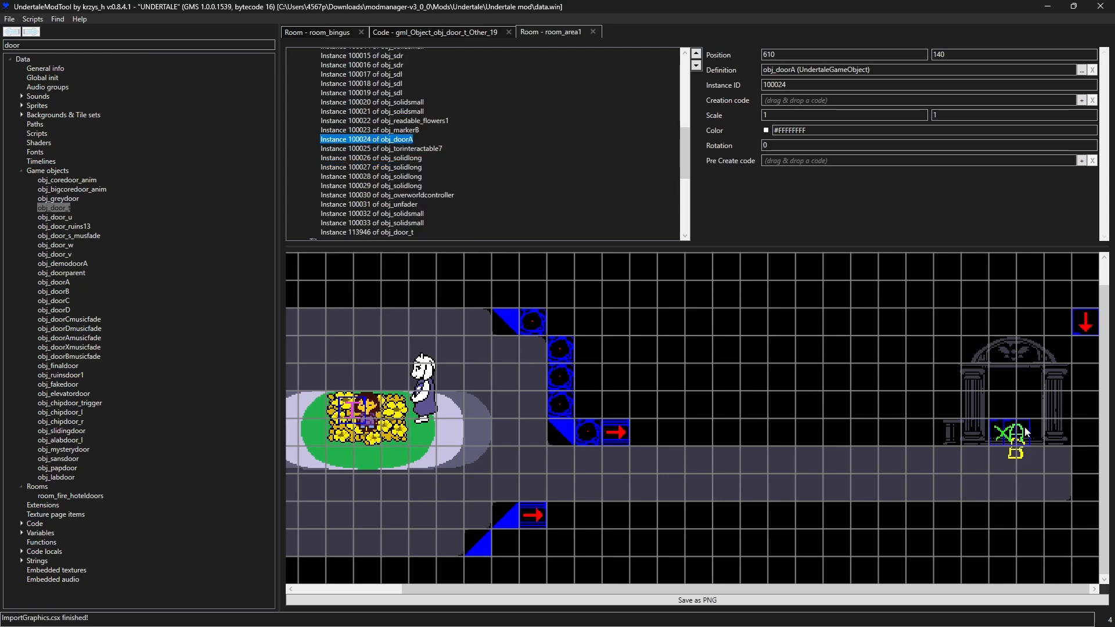
pyautogui.rightClick(377, 140)
pyautogui.click(415, 158)
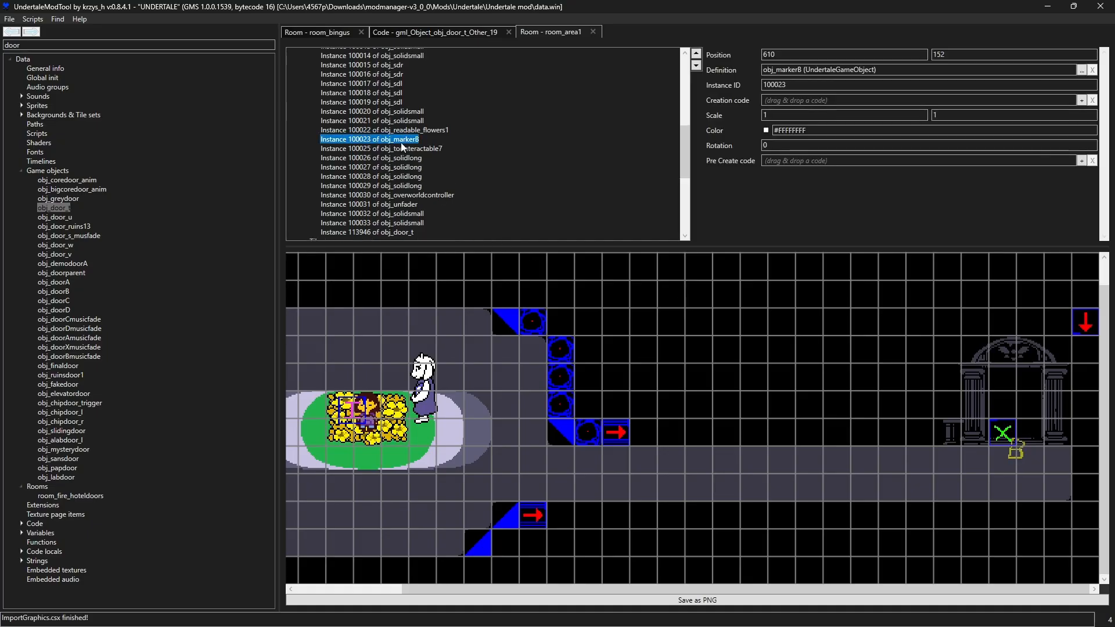
# Shift obj_markerB off the doorway's centre and move the obj_door_t instance to position 609, 140
pyautogui.moveTo(1022, 456)
pyautogui.mouseDown()
pyautogui.moveTo(1017, 464)
pyautogui.moveTo(1010, 441)
pyautogui.moveTo(1023, 441)
pyautogui.mouseUp()
pyautogui.click(1009, 438)
pyautogui.click(1006, 468)
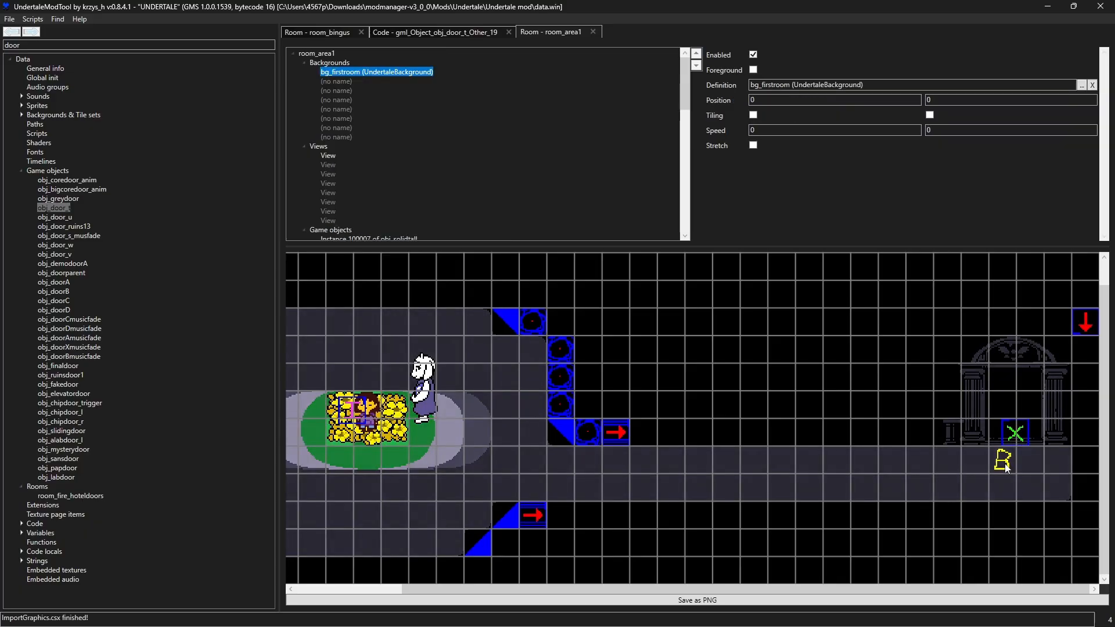
pyautogui.click(1015, 432)
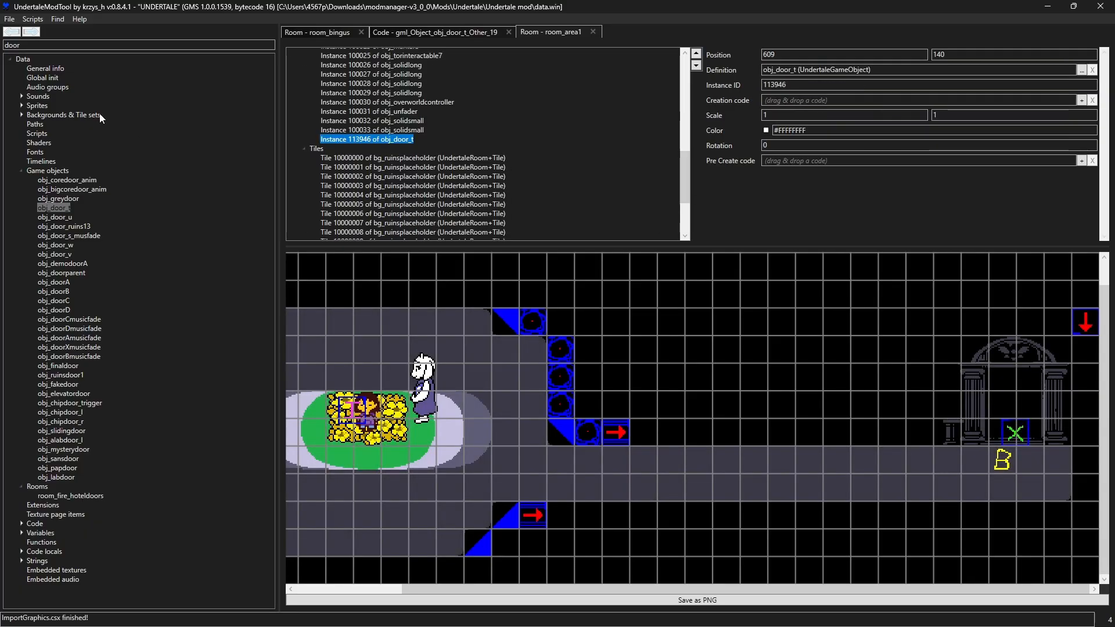
# Filter the resources by "markert", place an obj_markert instance at 610, 160 below the door, and move obj_markerB out of the way
pyautogui.doubleClick(39, 45)
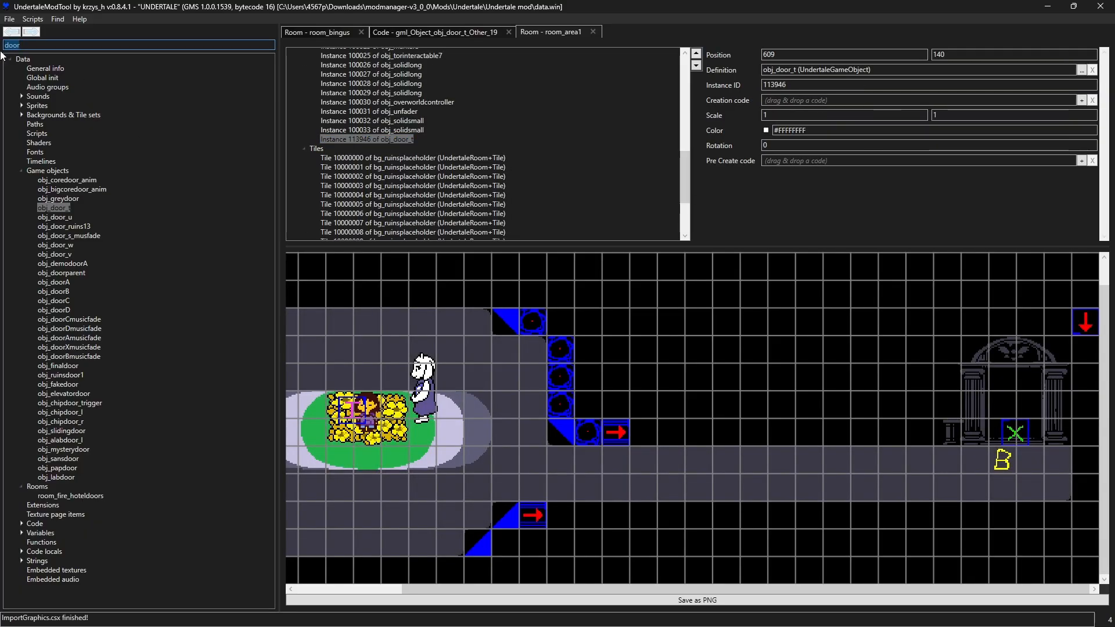
pyautogui.write('markert')
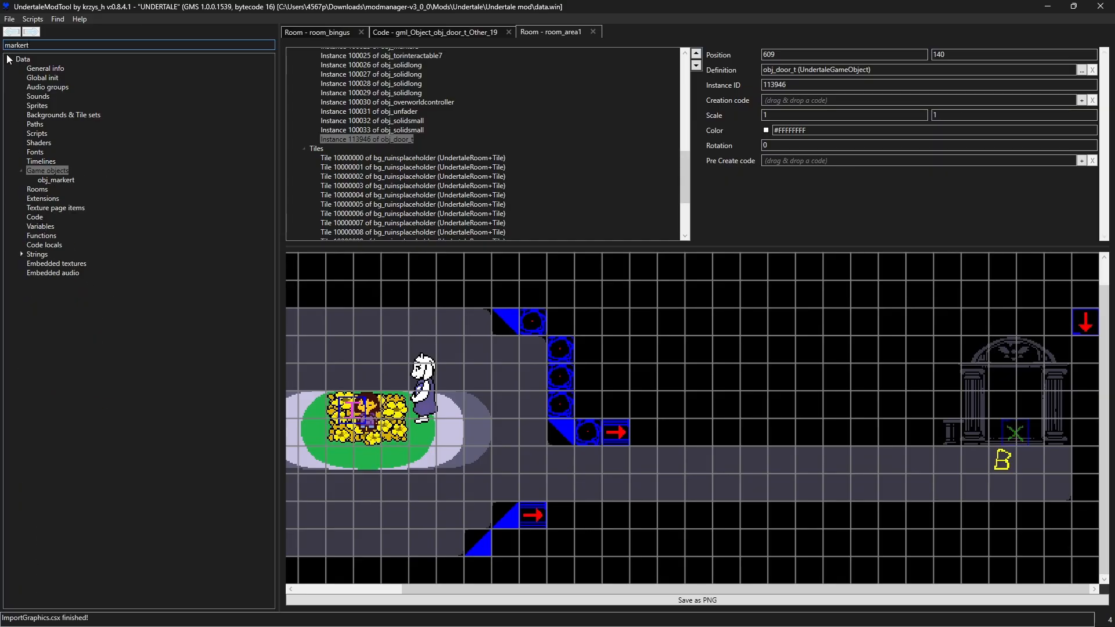
pyautogui.click(53, 180)
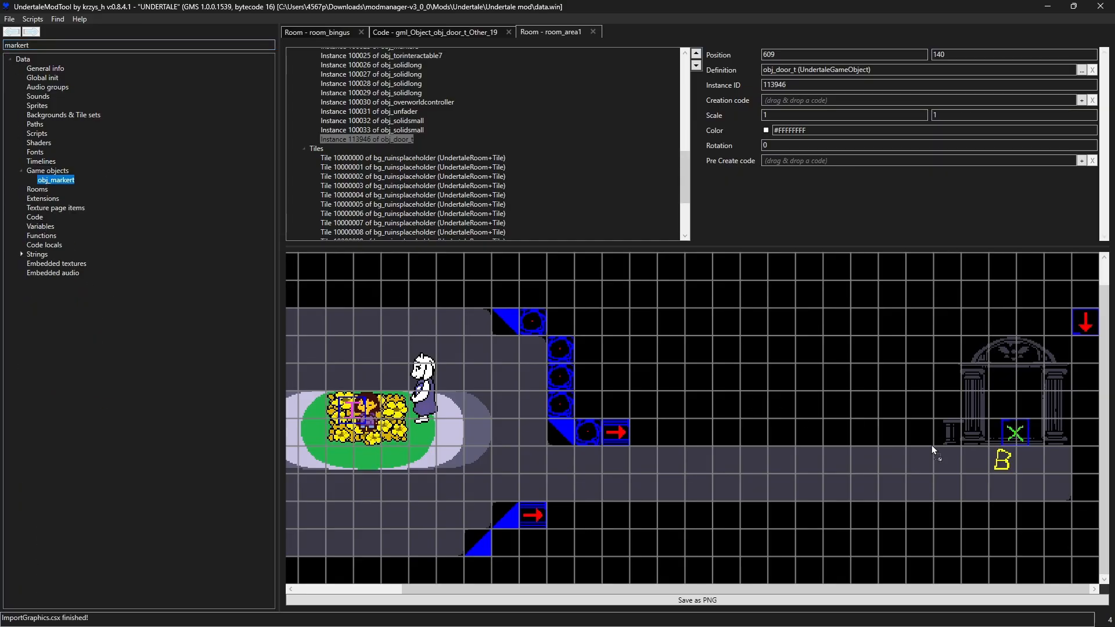
pyautogui.click(1016, 460)
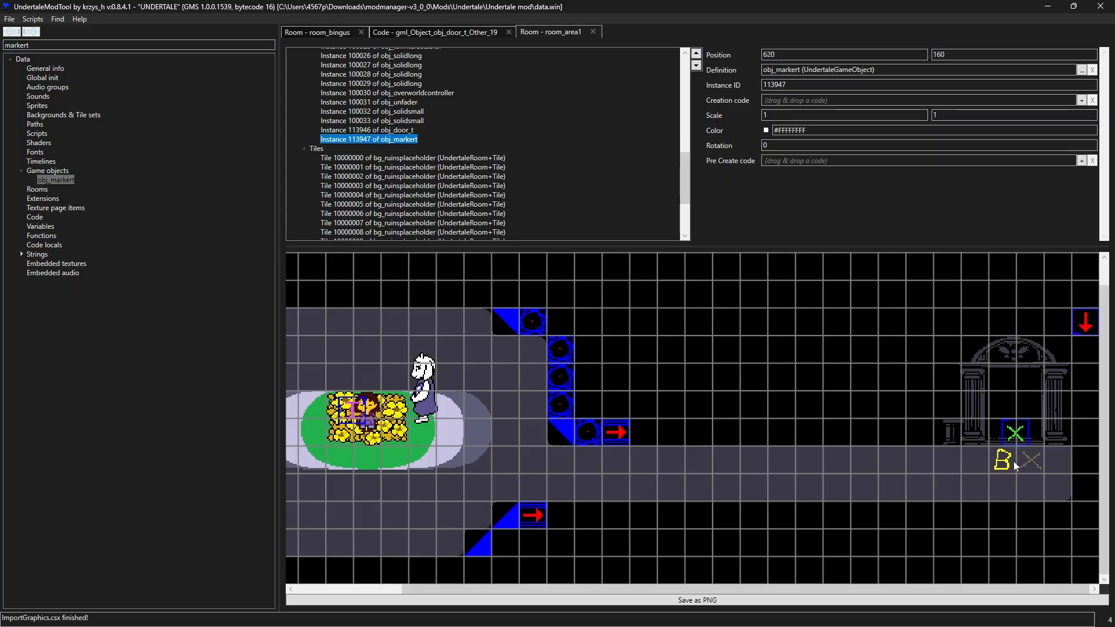
pyautogui.moveTo(1009, 464)
pyautogui.mouseDown()
pyautogui.moveTo(1048, 471)
pyautogui.moveTo(1014, 462)
pyautogui.mouseUp()
pyautogui.click(1031, 465)
# Open the obj_door_t object from the placed door instance and open its Alarm_2 event code
pyautogui.click(1016, 433)
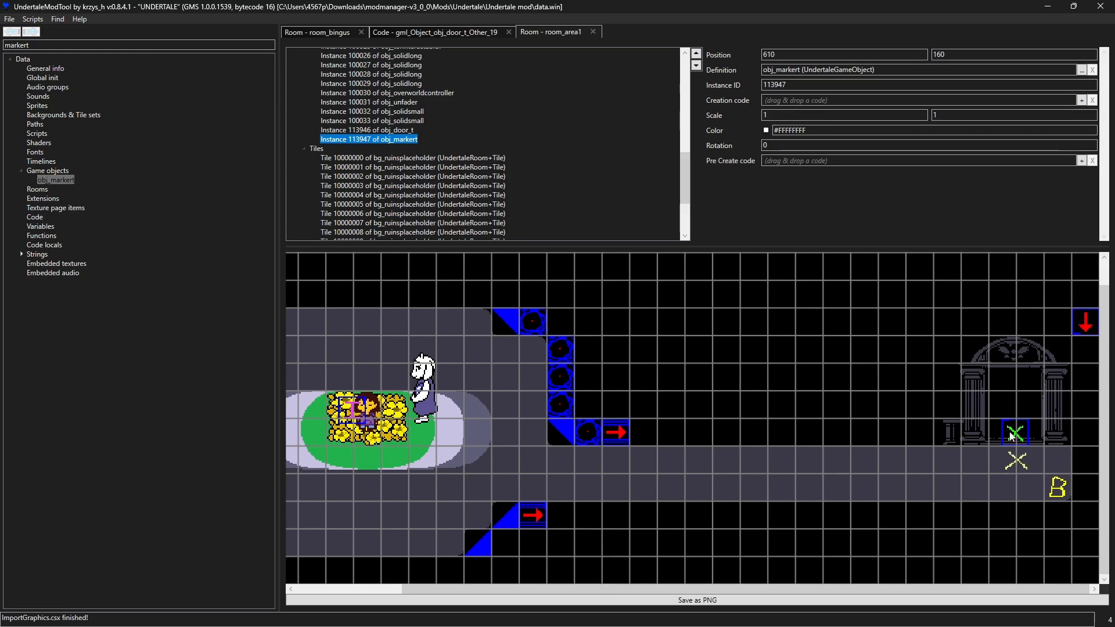
pyautogui.click(818, 72)
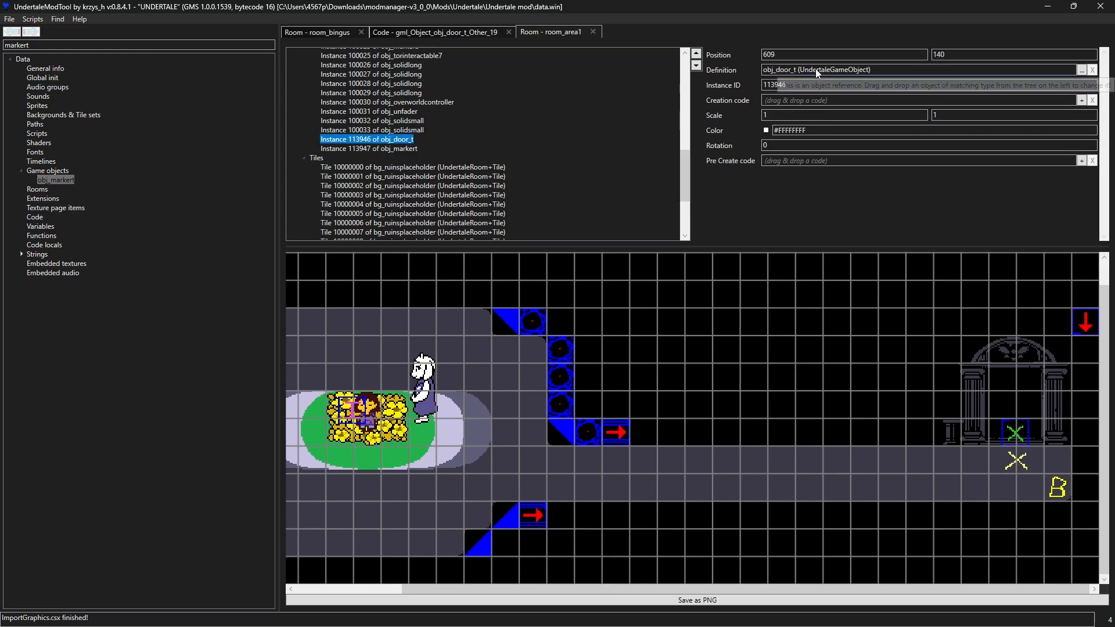
pyautogui.doubleClick(816, 70)
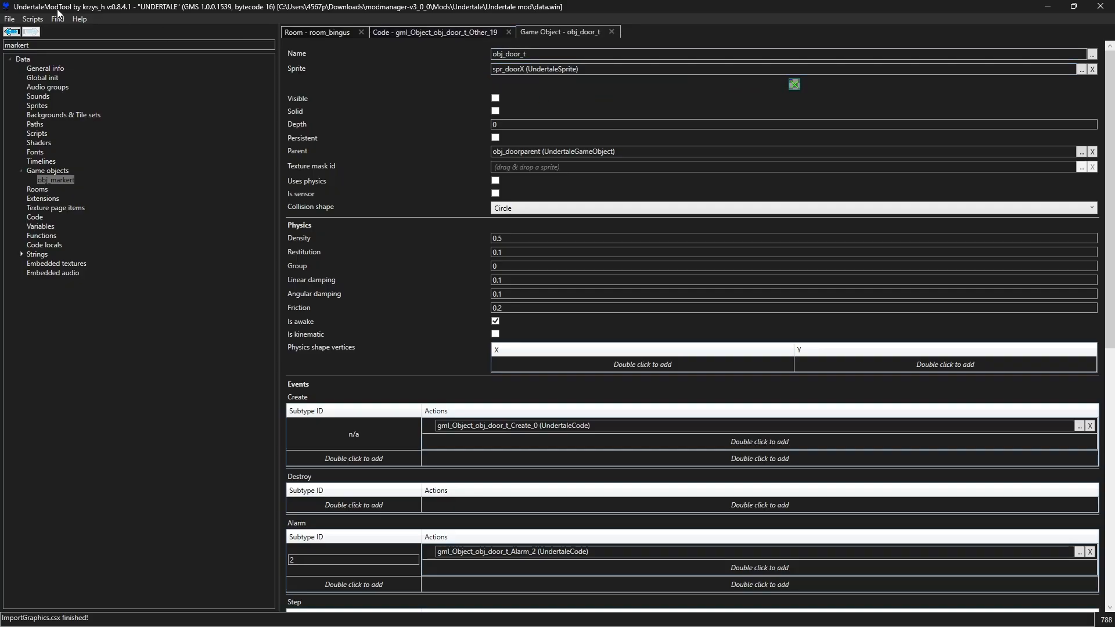
pyautogui.click(483, 35)
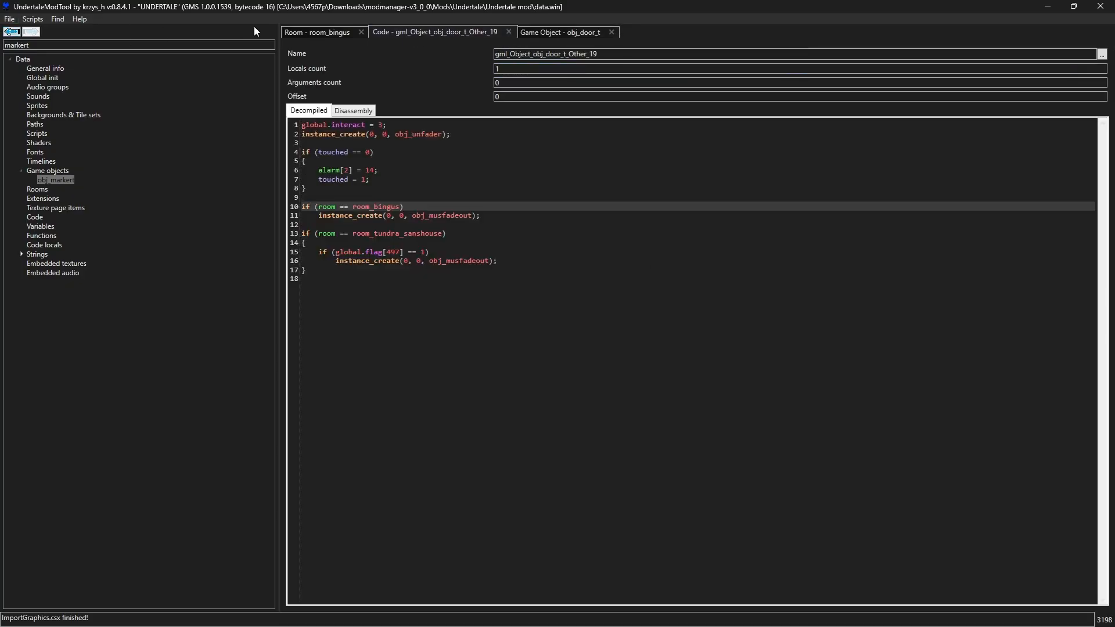
pyautogui.click(8, 34)
pyautogui.scroll(-2, 561, 430)
pyautogui.doubleClick(547, 441)
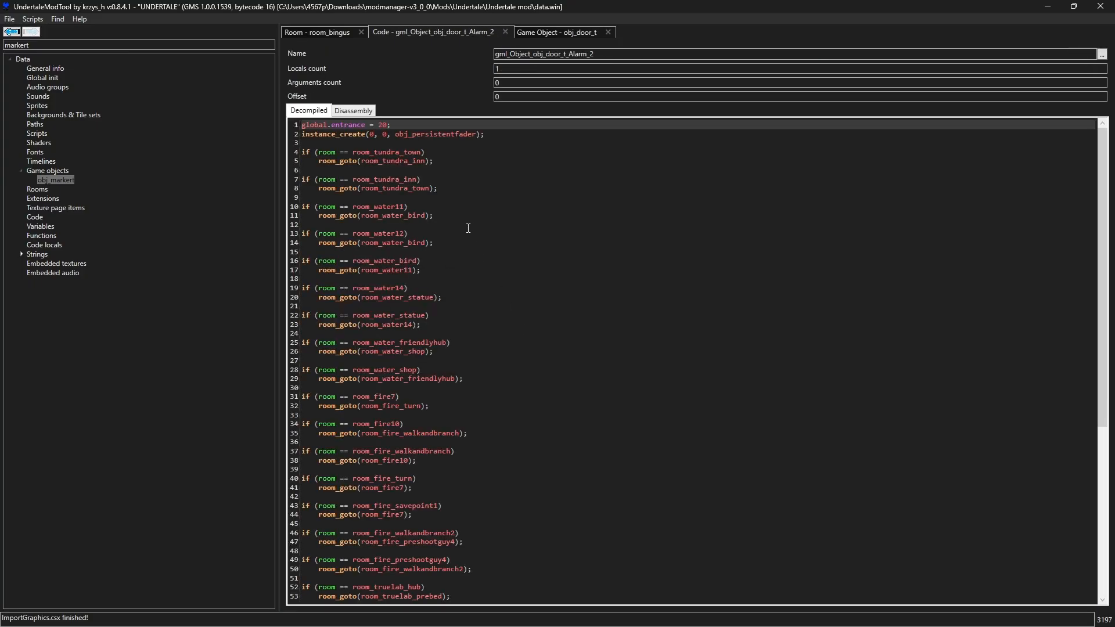
# Insert two copies of the room_tundra_town to room_tundra_inn condition above the original block in the Alarm_2 code
pyautogui.moveTo(465, 156); pyautogui.dragTo(299, 151)
pyautogui.hotkey('ctrl', 'c')
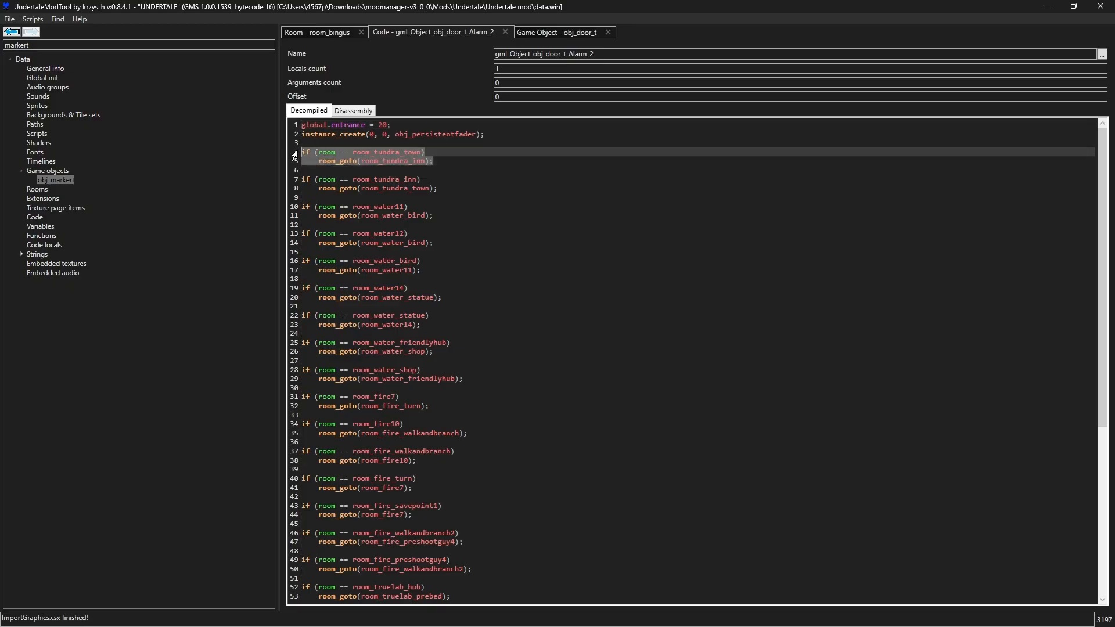
pyautogui.click(319, 137)
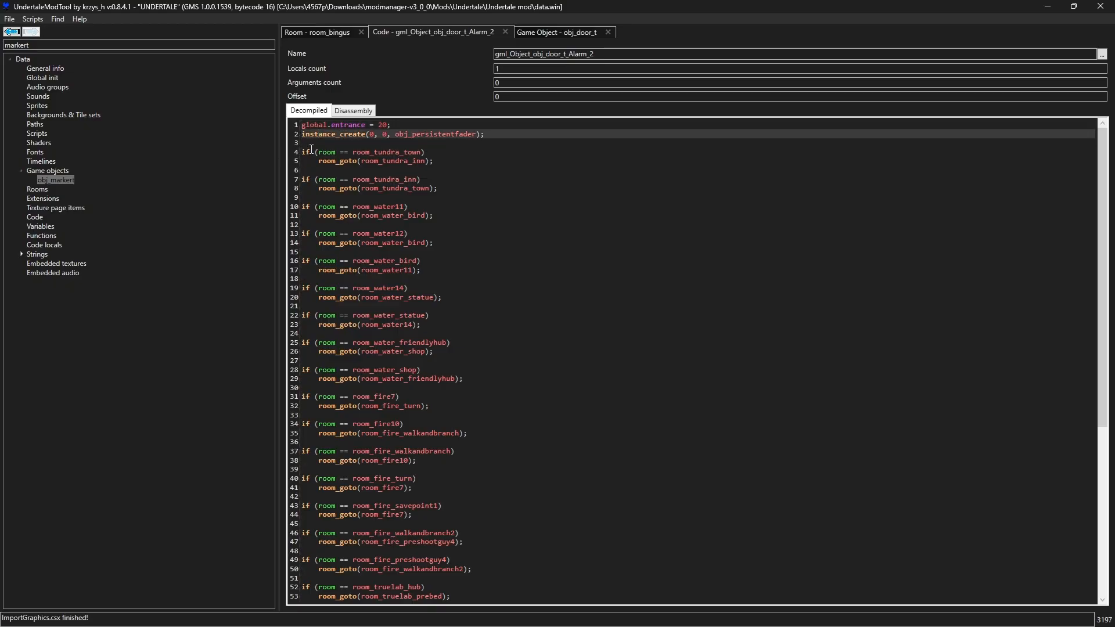
pyautogui.click(318, 143)
pyautogui.press('Return')
pyautogui.press('Return')
pyautogui.press('Up')
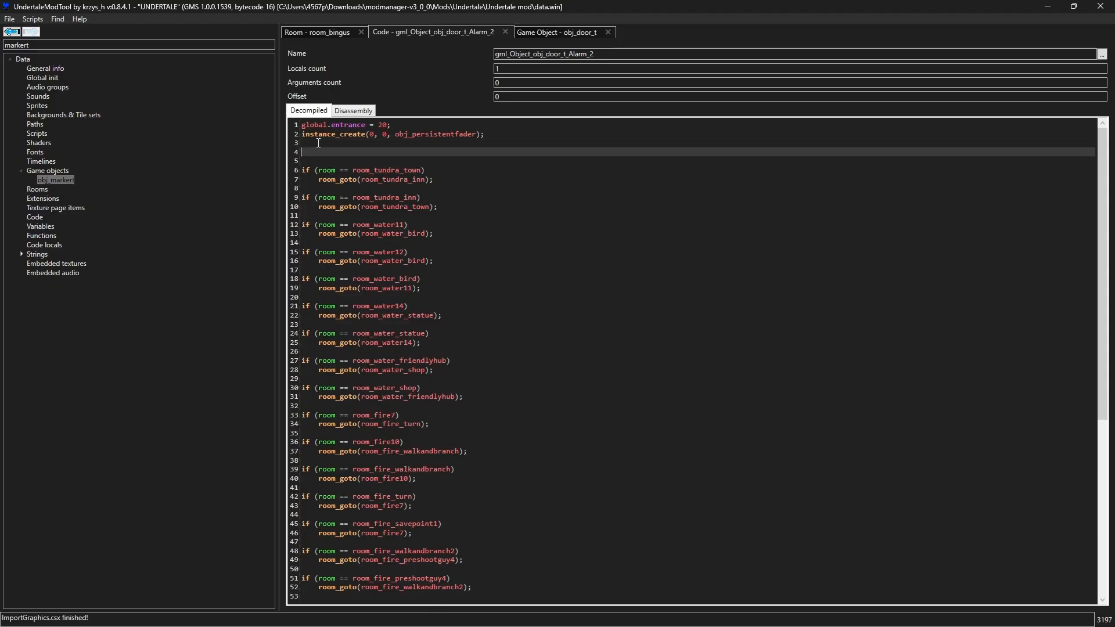
pyautogui.hotkey('ctrl', 'v')
pyautogui.press('BackSpace')
pyautogui.press('Return')
pyautogui.press('Return')
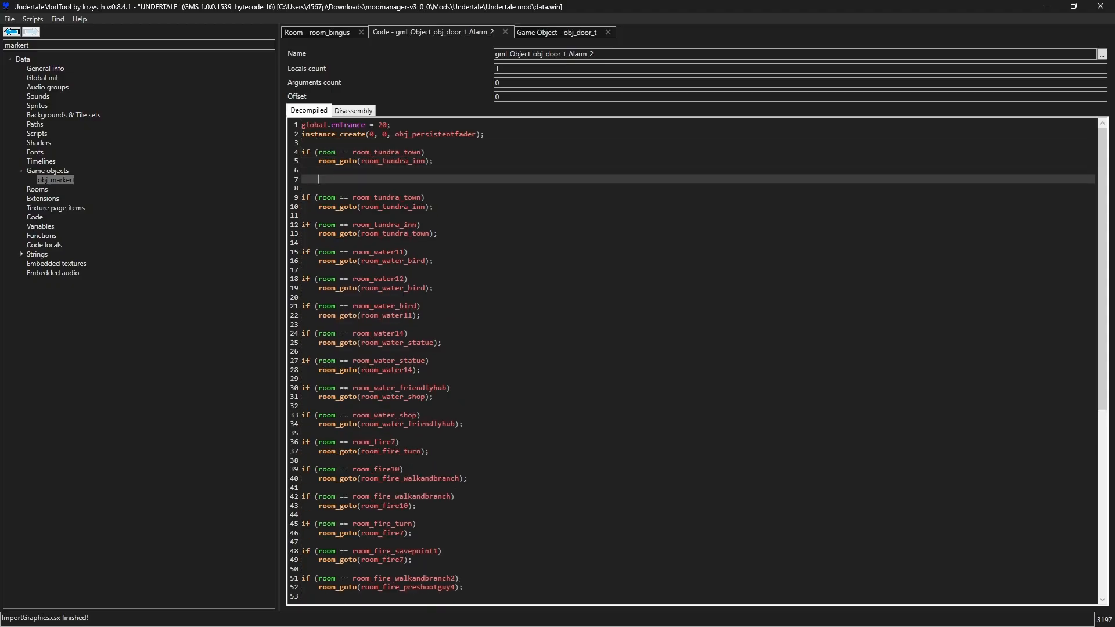
pyautogui.hotkey('ctrl', 'v')
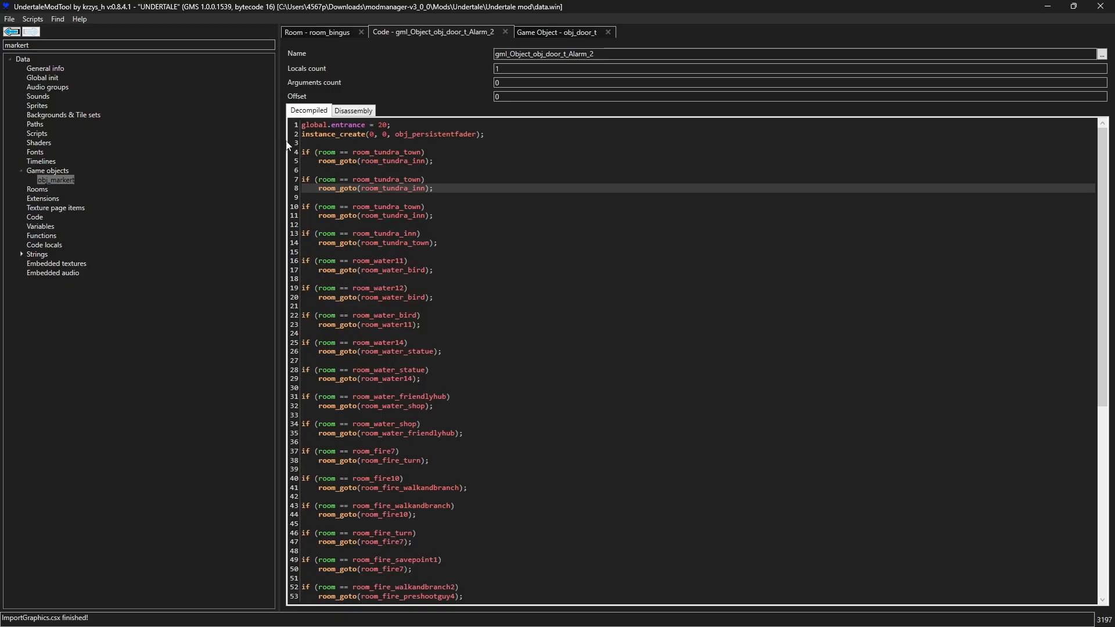
# Change the first copied condition so that room_area1 leads to room_bingus
pyautogui.moveTo(375, 152); pyautogui.dragTo(422, 153)
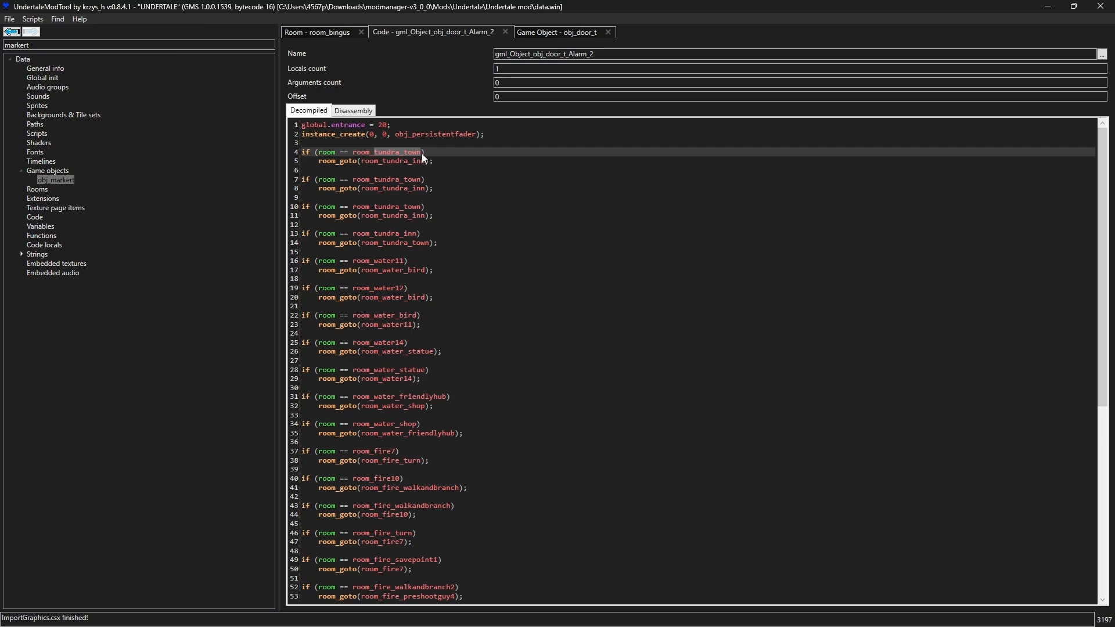
pyautogui.write('as')
pyautogui.write('rea')
pyautogui.write('_')
pyautogui.write('1')
pyautogui.press('BackSpace')
pyautogui.press('BackSpace')
pyautogui.write('0')
pyautogui.press('BackSpace')
pyautogui.write('1')
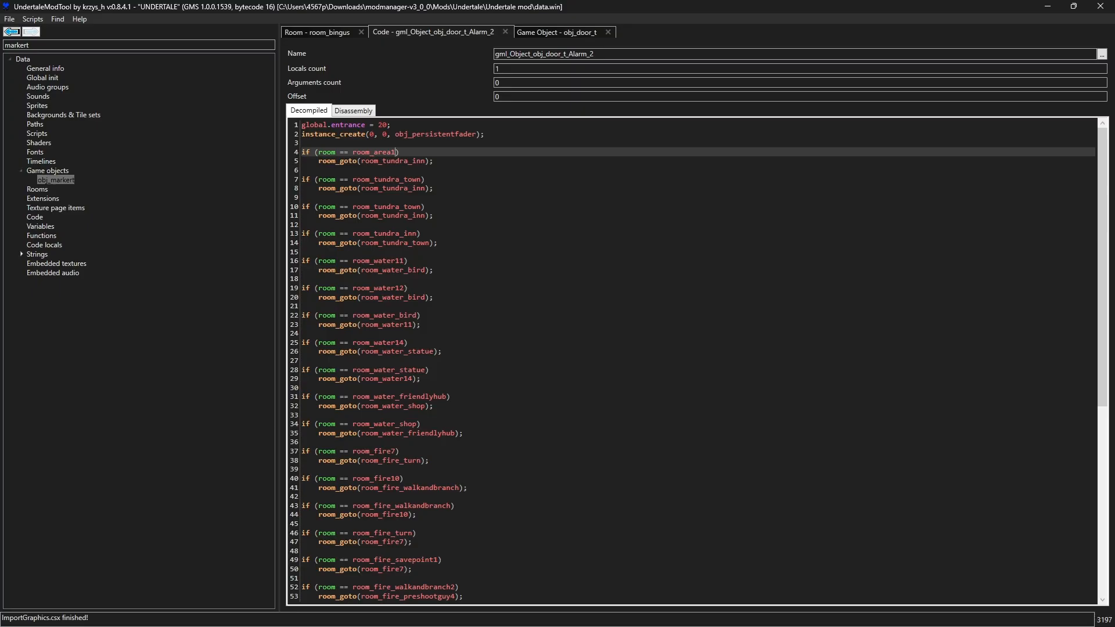
pyautogui.moveTo(383, 161); pyautogui.dragTo(426, 164)
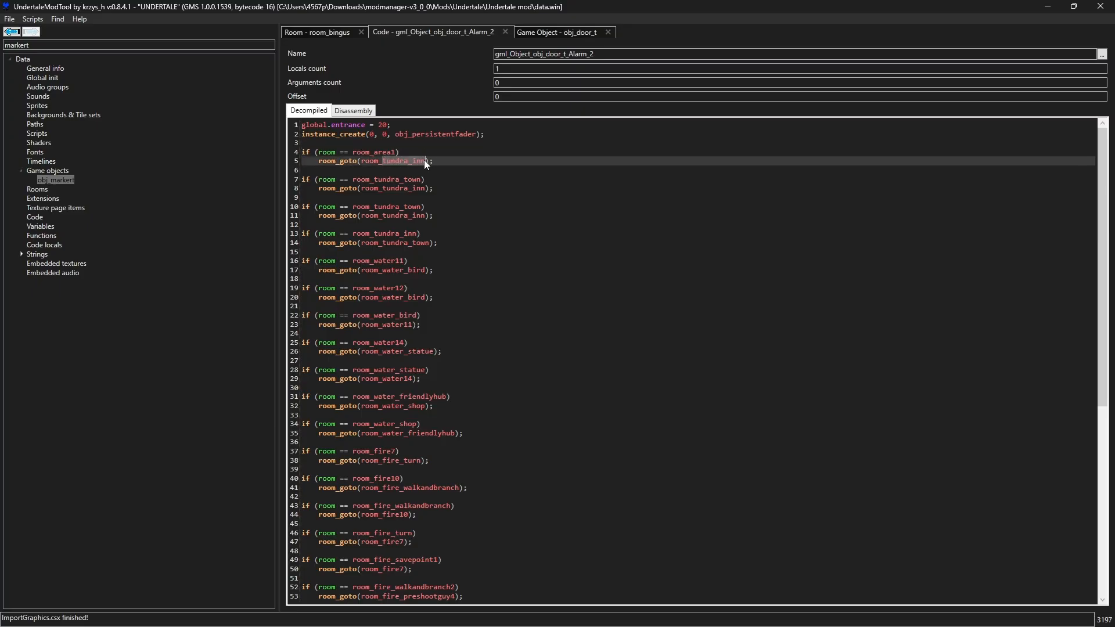
pyautogui.write('bingus')
# Insert another copy of the room_tundra_town to room_tundra_inn condition directly below the room_area1 condition
pyautogui.moveTo(436, 161); pyautogui.dragTo(271, 152)
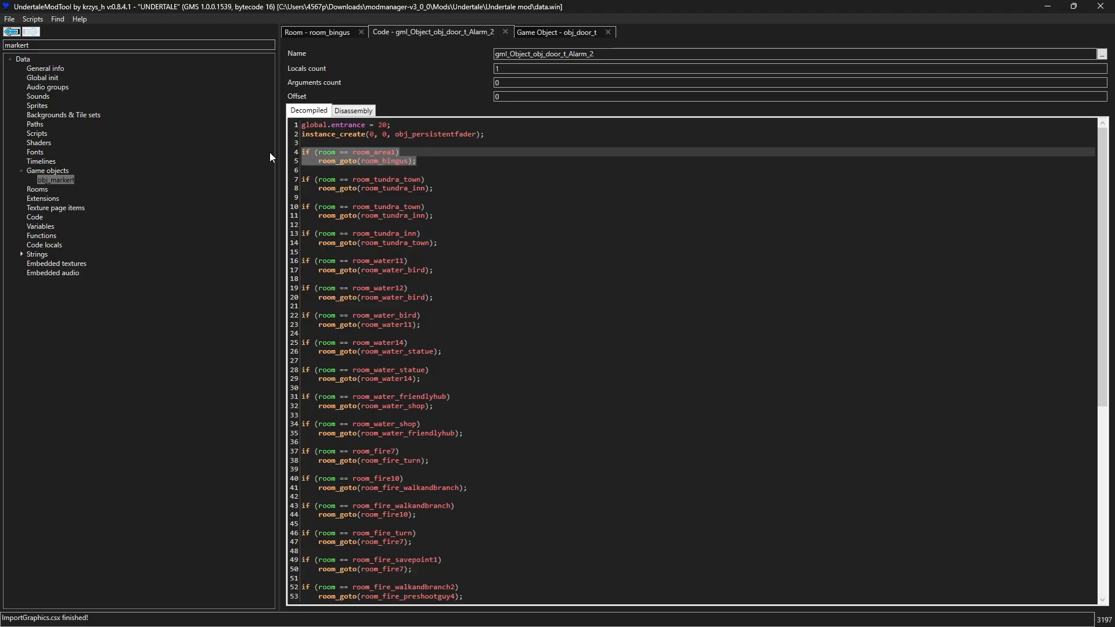
pyautogui.click(450, 169)
pyautogui.press('Return')
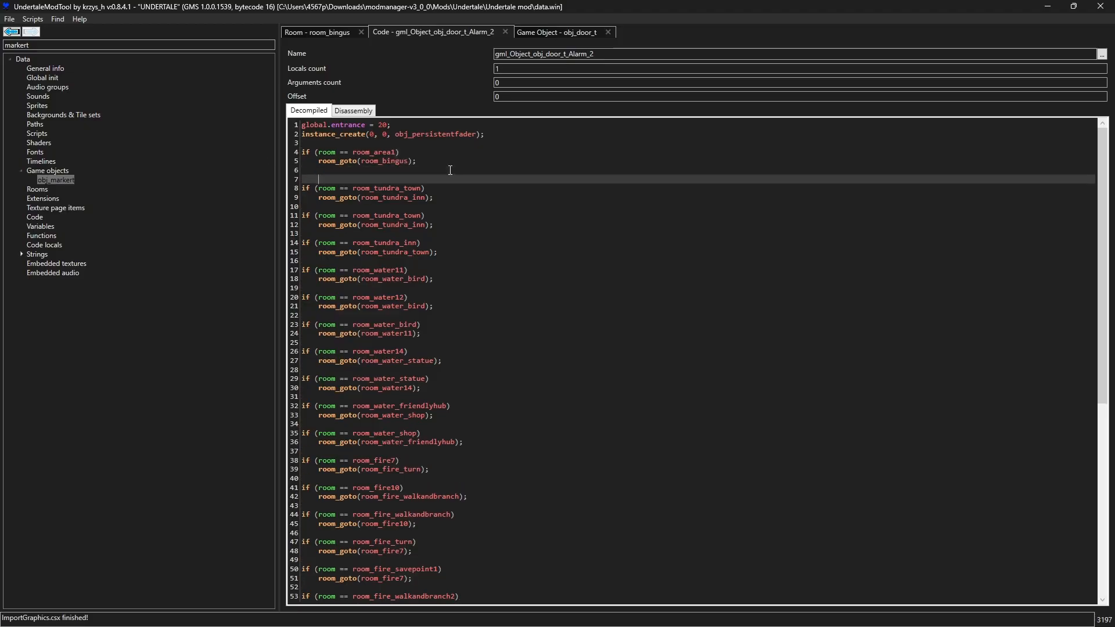
pyautogui.press('Return')
pyautogui.press('Up')
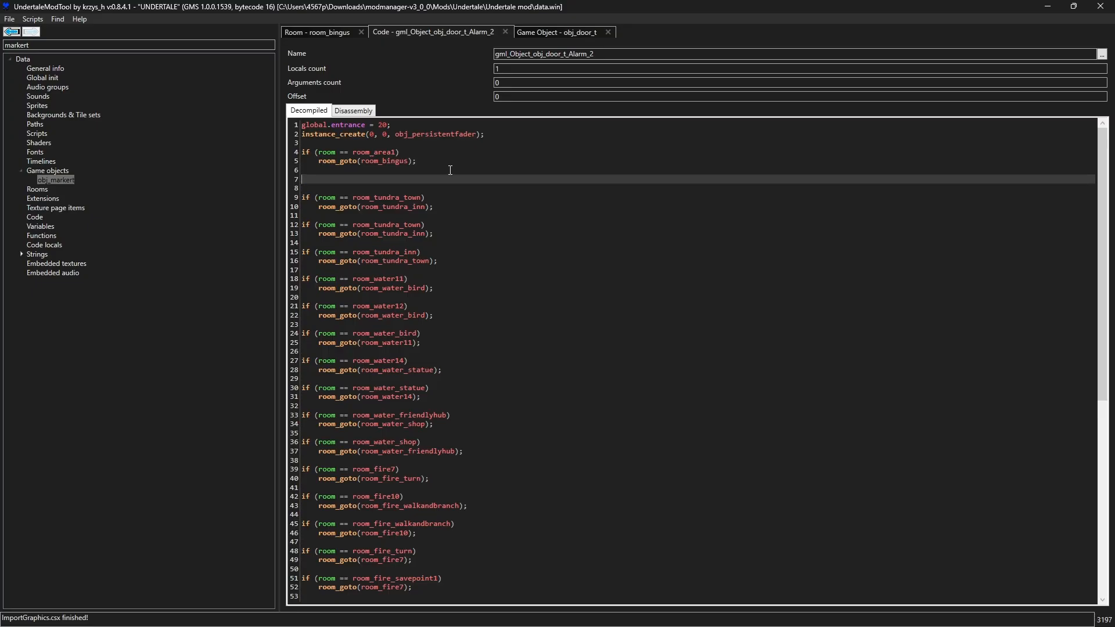
pyautogui.hotkey('ctrl', 'v')
# Change the newly inserted condition in the obj_door_t Alarm_2 code so that room_bingus leads to room_area1
pyautogui.press('Up')
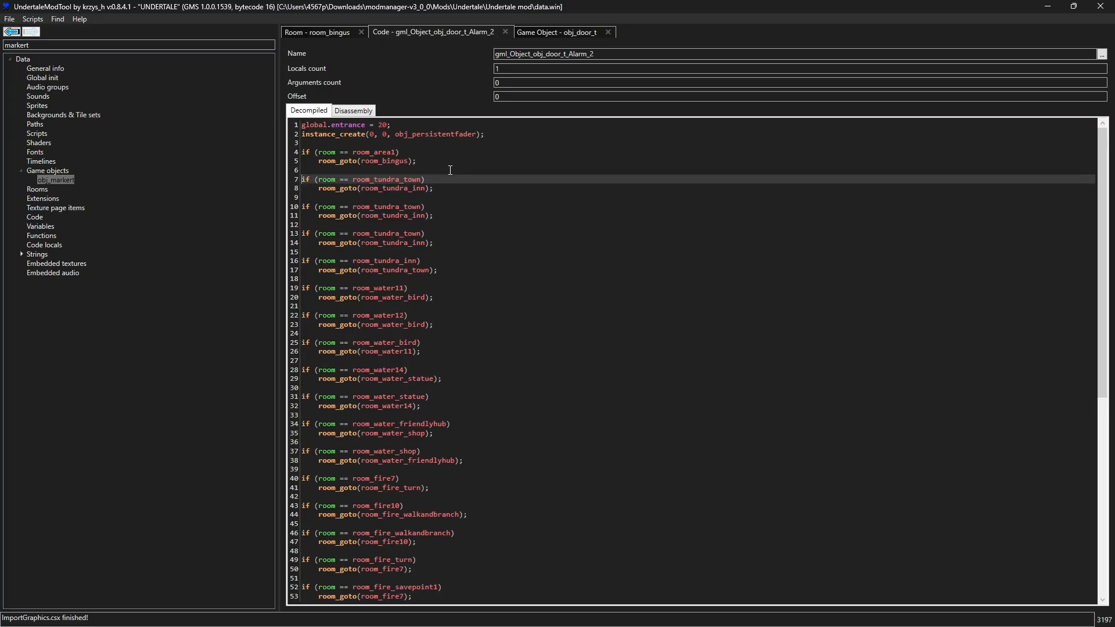
pyautogui.press('Up')
pyautogui.press('Down')
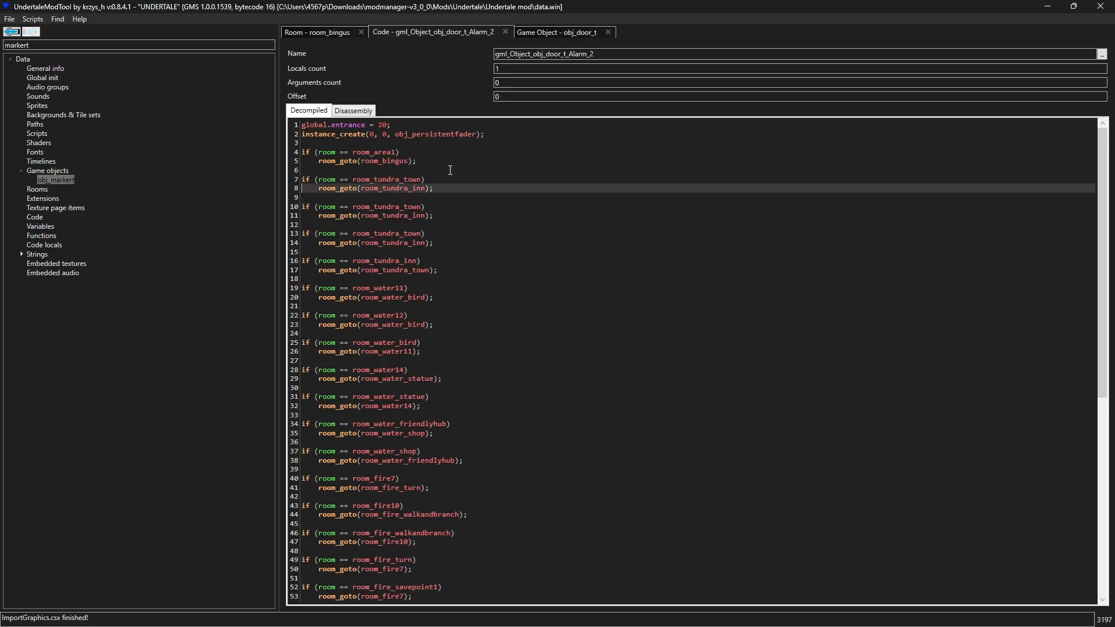
pyautogui.press('End')
pyautogui.press('BackSpace')
pyautogui.press('BackSpace')
pyautogui.press('BackSpace')
pyautogui.press('BackSpace')
pyautogui.press('BackSpace')
pyautogui.press('BackSpace')
pyautogui.press('BackSpace')
pyautogui.press('BackSpace')
pyautogui.press('BackSpace')
pyautogui.press('BackSpace')
pyautogui.press('BackSpace')
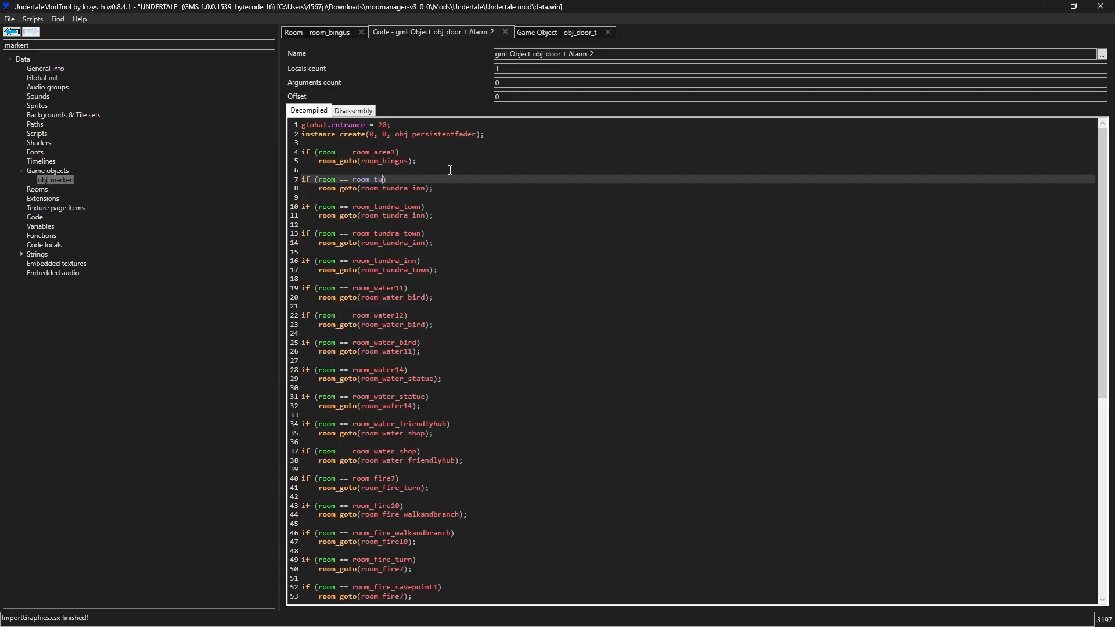
pyautogui.write('bin')
pyautogui.write('us')
pyautogui.write('g')
pyautogui.click(391, 188)
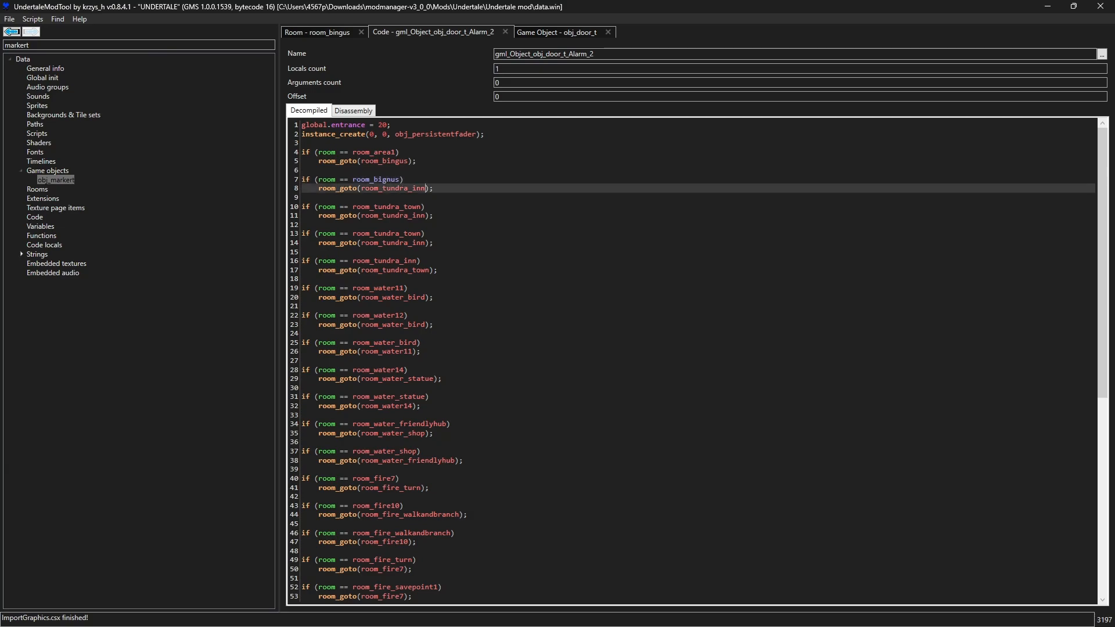
pyautogui.press('BackSpace')
pyautogui.press('BackSpace')
pyautogui.press('BackSpace')
pyautogui.press('BackSpace')
pyautogui.press('BackSpace')
pyautogui.press('BackSpace')
pyautogui.press('BackSpace')
pyautogui.press('BackSpace')
pyautogui.press('BackSpace')
pyautogui.press('BackSpace')
pyautogui.write('area1`')
pyautogui.press('BackSpace')
pyautogui.click(392, 179)
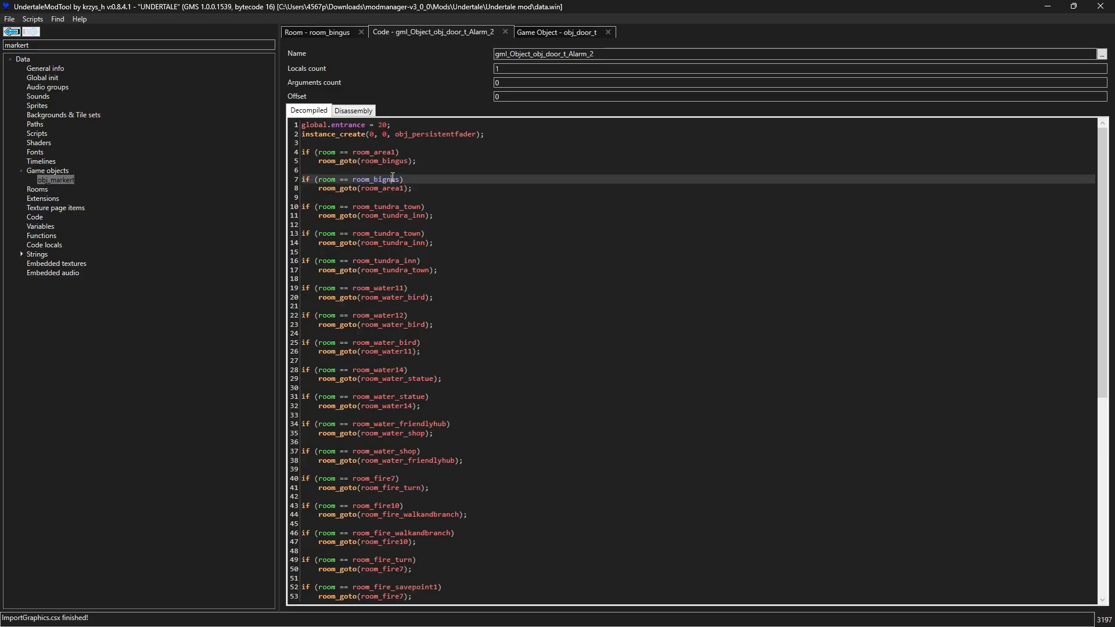
pyautogui.press('BackSpace')
pyautogui.press('Left')
pyautogui.write('n')
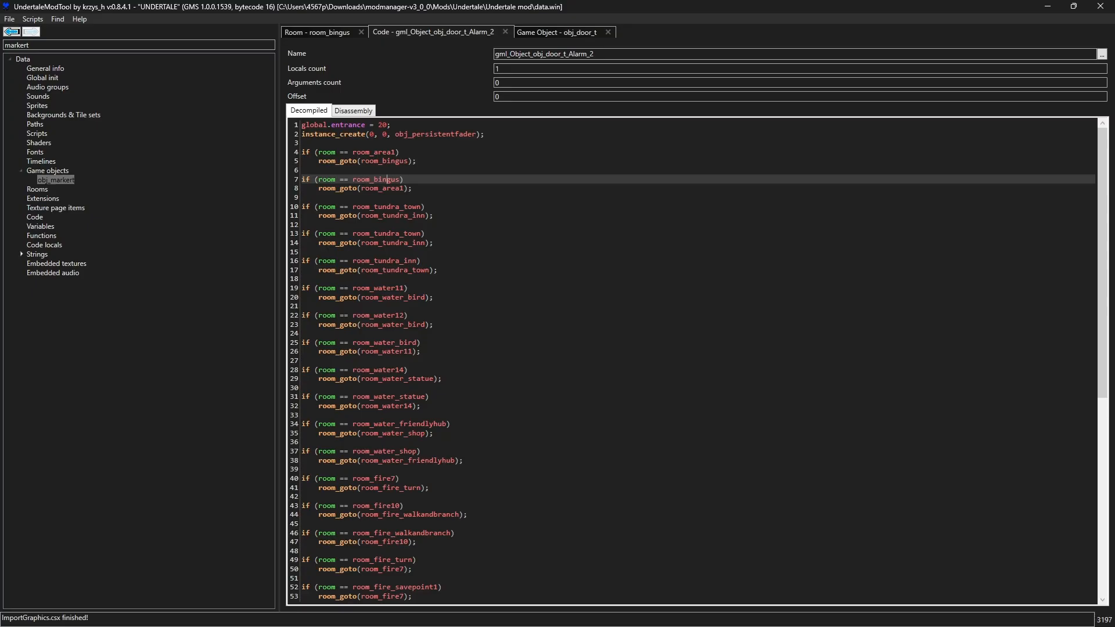
# Select the obj_doorXmusicfade instance in room_bingus and close the obj_door_t object and its Alarm_2 code
pyautogui.click(341, 33)
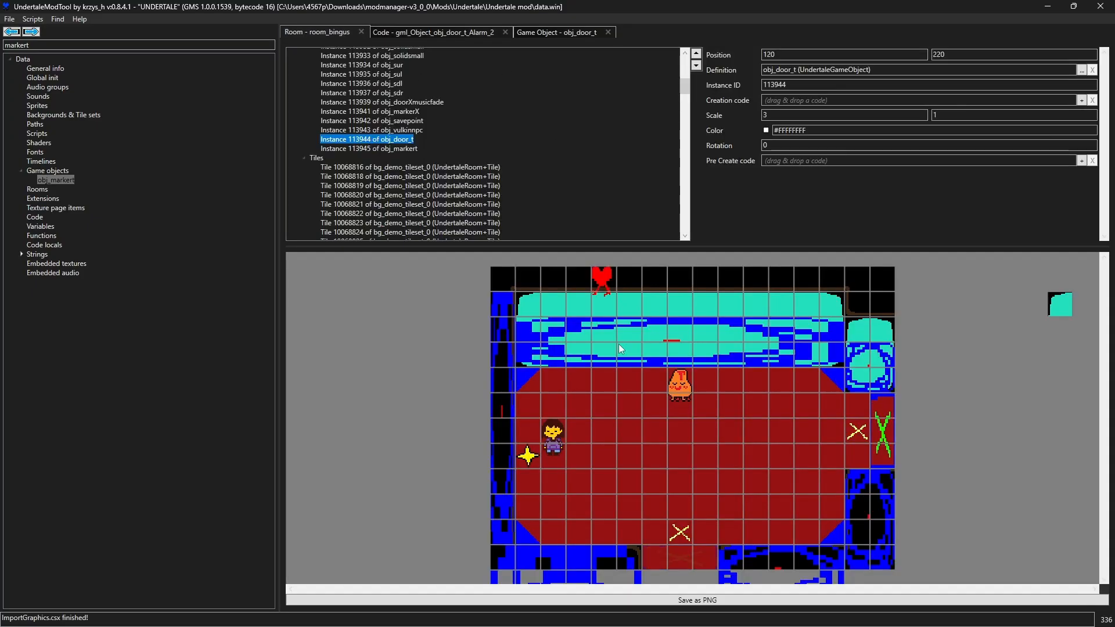
pyautogui.click(882, 453)
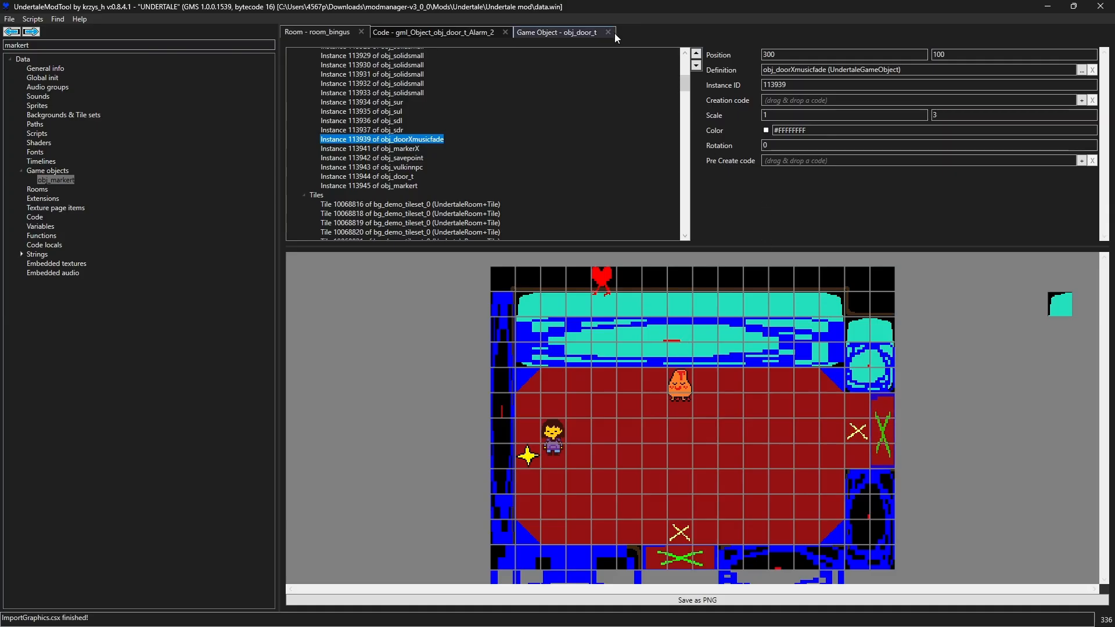
pyautogui.click(553, 36)
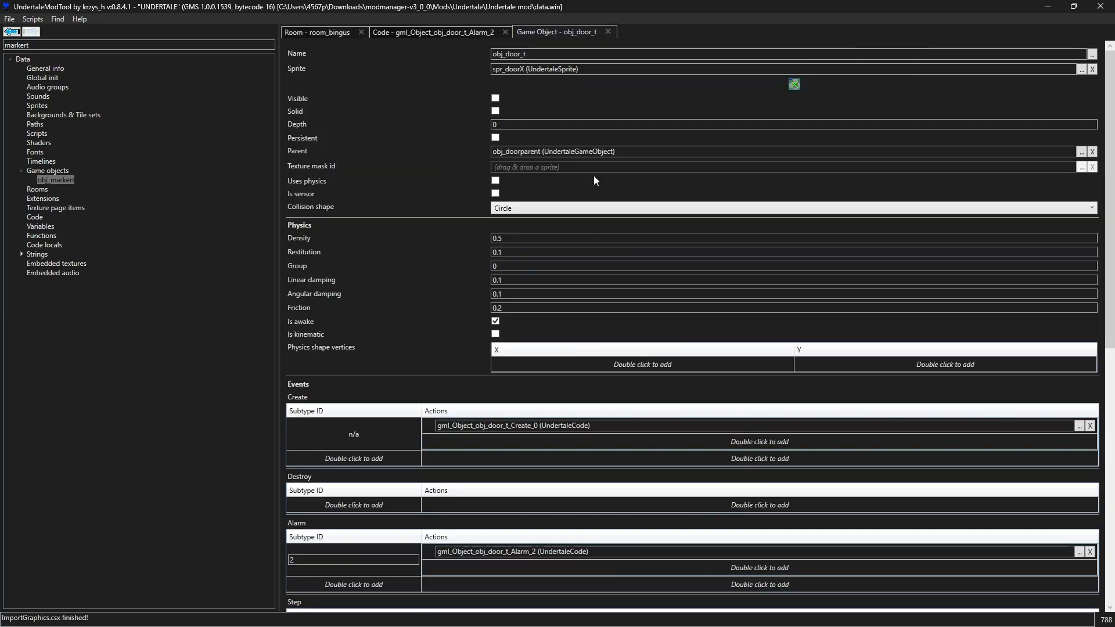
pyautogui.click(607, 32)
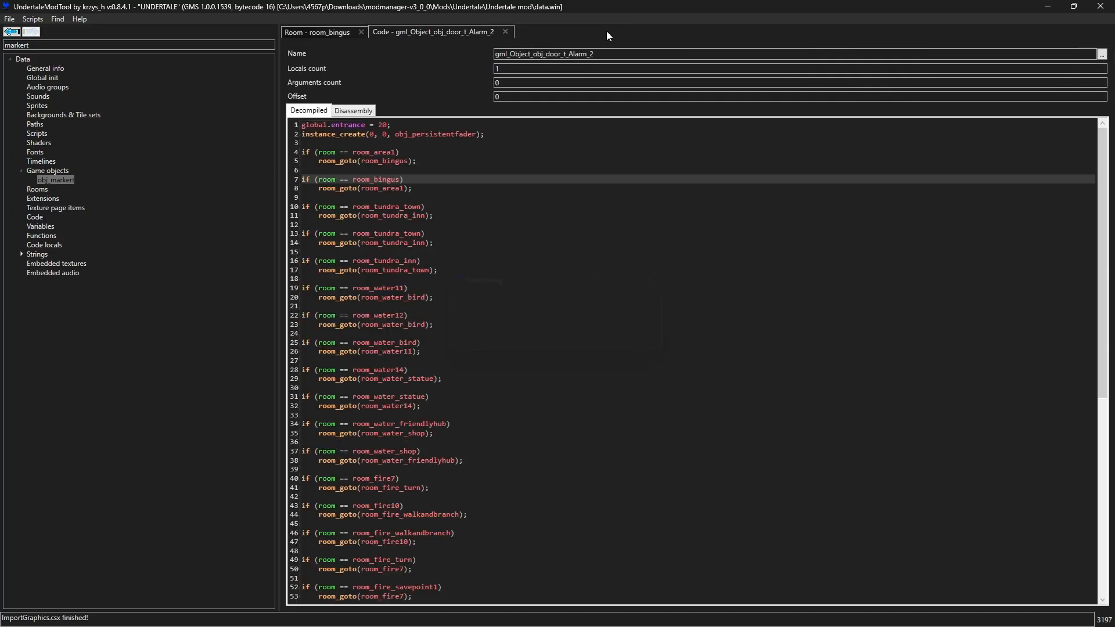
pyautogui.click(506, 32)
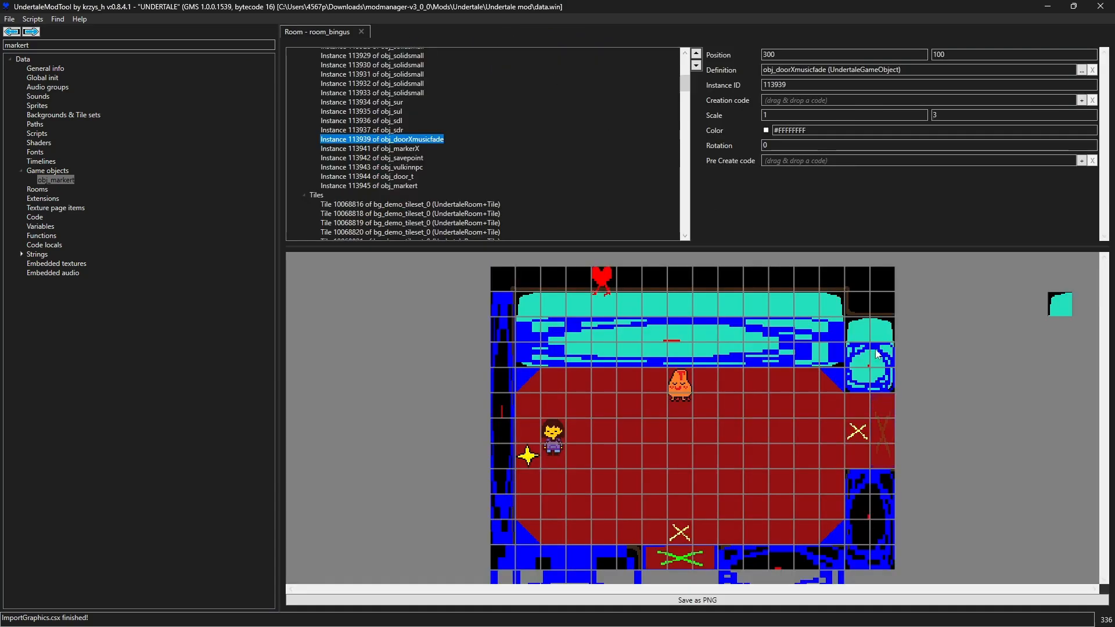
# Open the obj_doorXmusicfade object from the selected door instance and open its Alarm_2 event code
pyautogui.rightClick(433, 141)
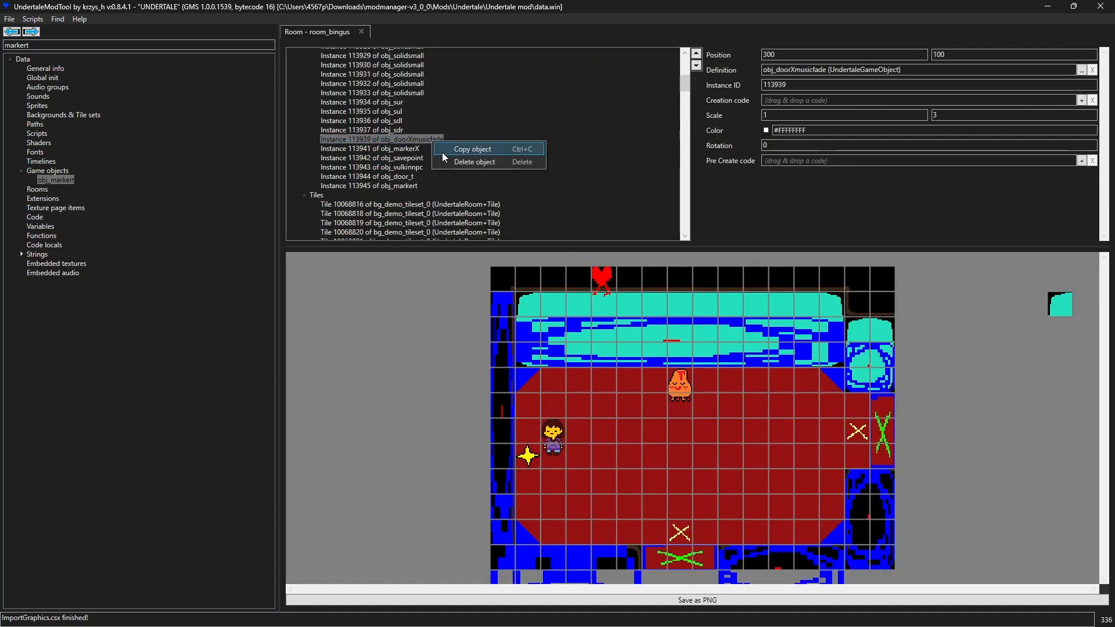
pyautogui.click(804, 67)
pyautogui.rightClick(806, 69)
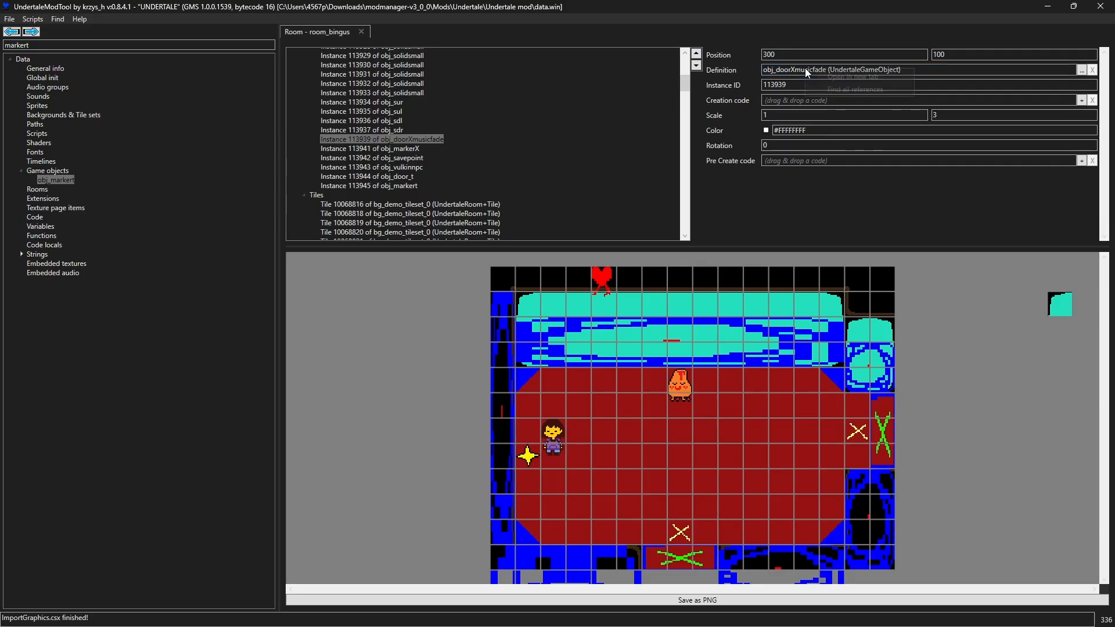
pyautogui.click(836, 76)
pyautogui.scroll(-3, 441, 446)
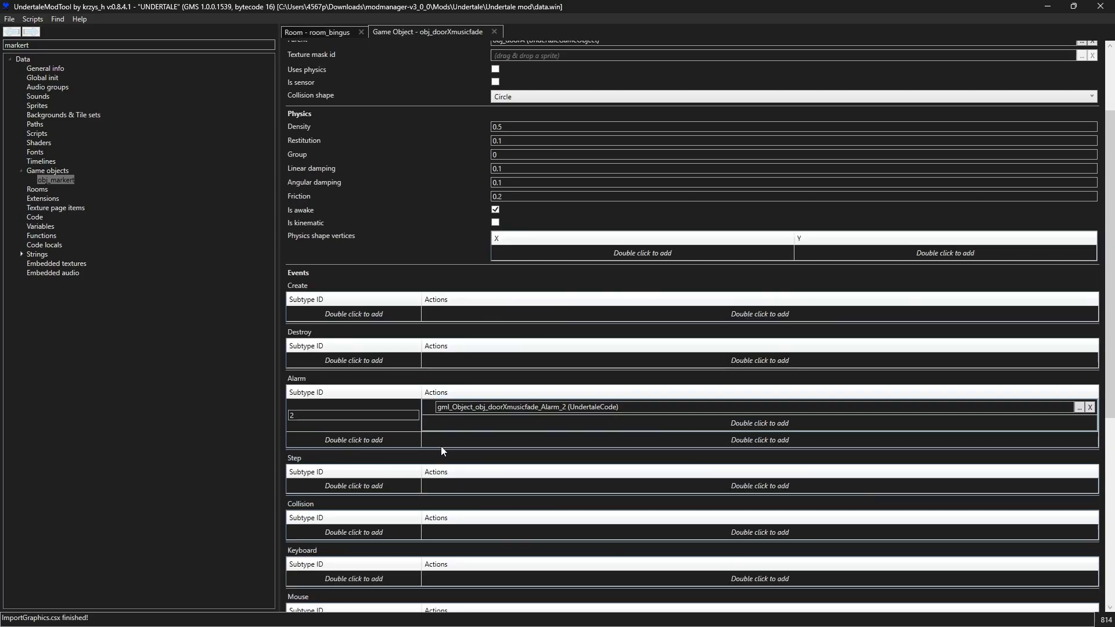
pyautogui.doubleClick(507, 410)
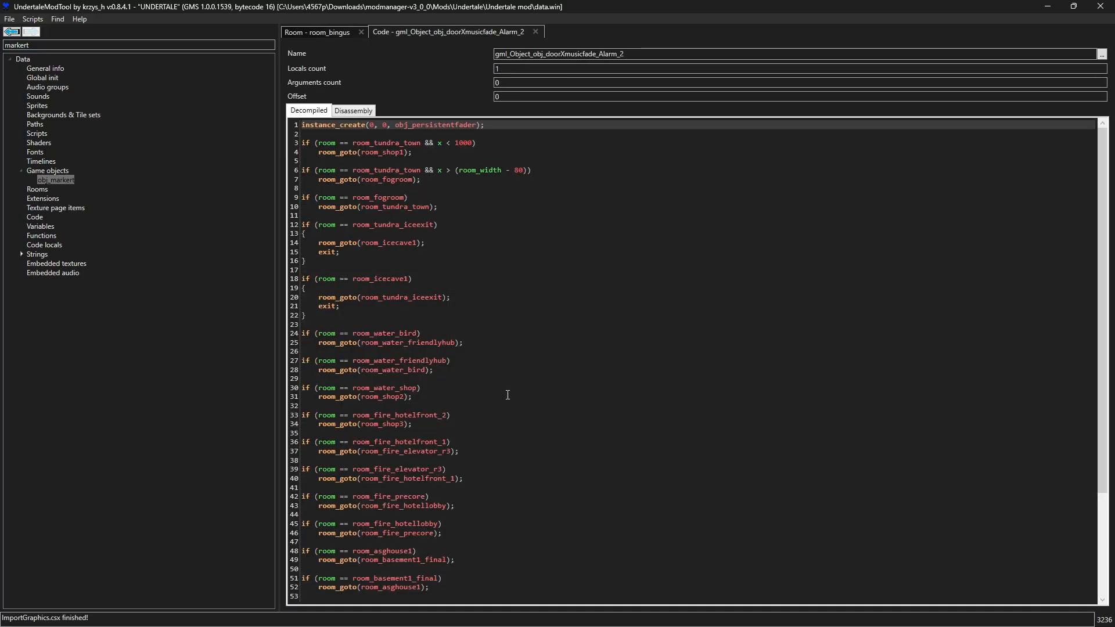
# Insert the room_tundra_town to room_tundra_inn condition below the instance_create line of the obj_doorXmusicfade Alarm_2 code
pyautogui.click(392, 133)
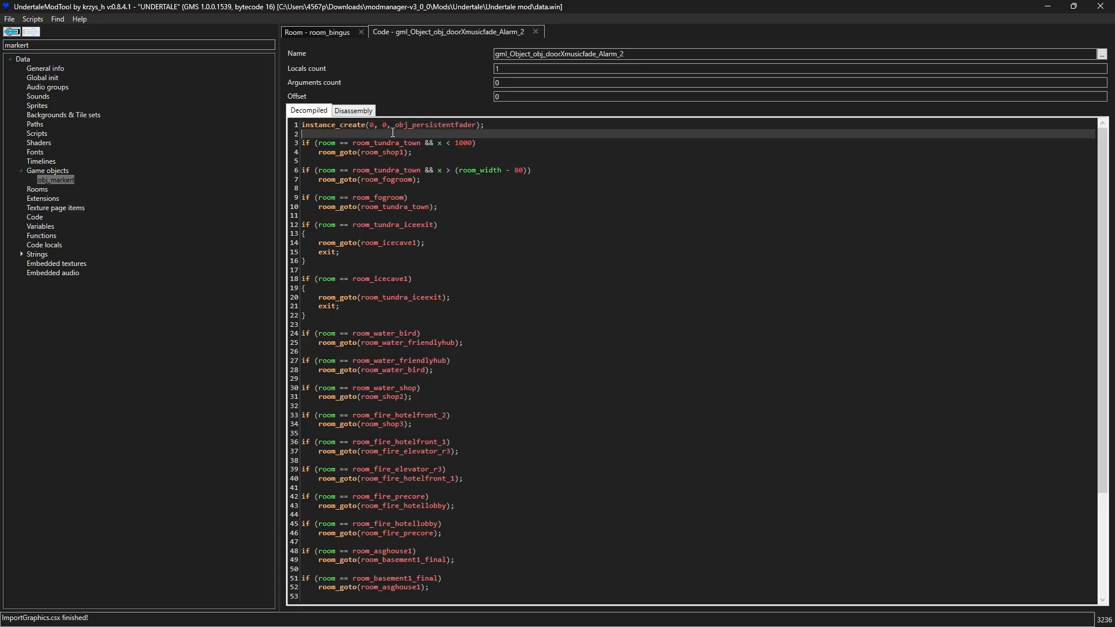
pyautogui.press('Return')
pyautogui.press('Return')
pyautogui.press('Up')
pyautogui.write('if (room == room_tundra_town)     room_goto(room_tundra_inn);')
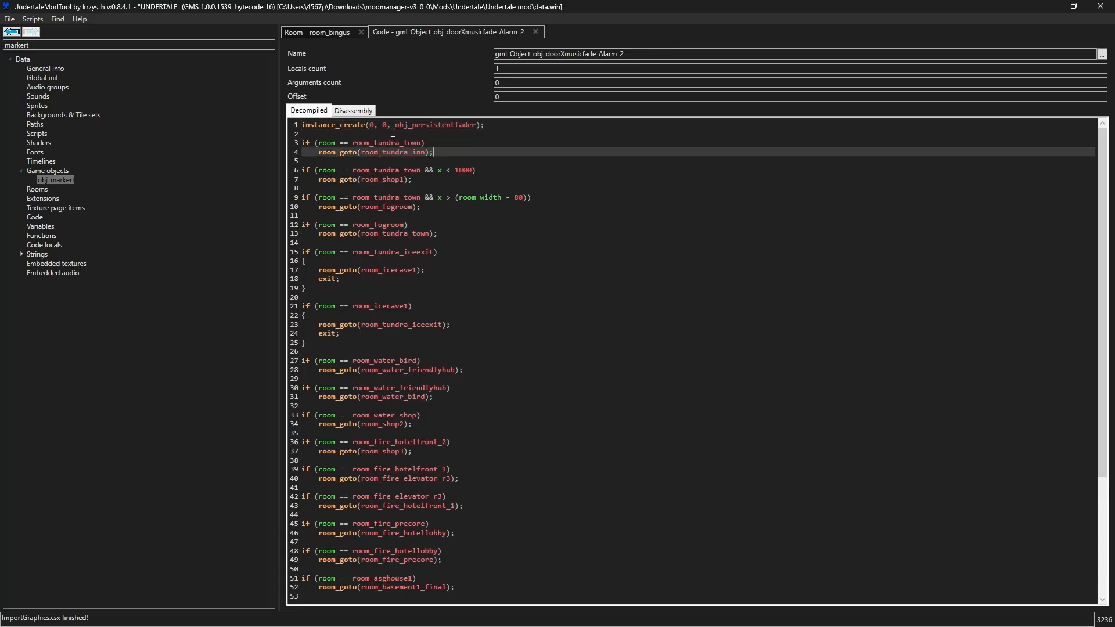
# Change the inserted condition in the obj_doorXmusicfade code so that room_bingus leads to room_area1_2
pyautogui.press('Up')
pyautogui.press('Down')
pyautogui.press('Left')
pyautogui.press('Left')
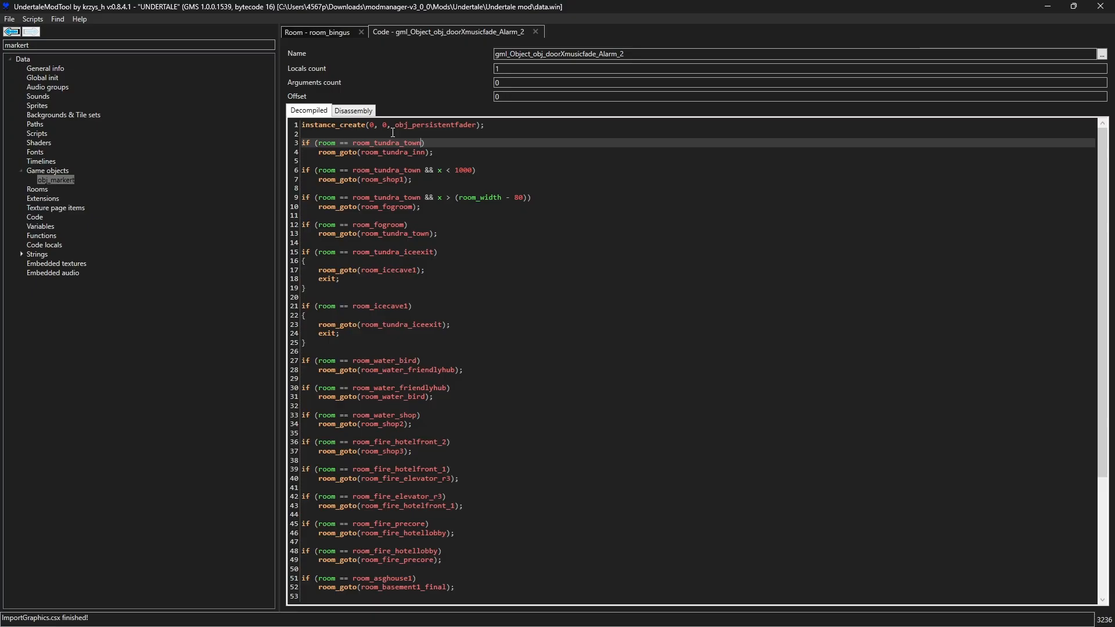
pyautogui.press('BackSpace')
pyautogui.press('BackSpace')
pyautogui.press('BackSpace')
pyautogui.press('BackSpace')
pyautogui.press('BackSpace')
pyautogui.press('BackSpace')
pyautogui.press('BackSpace')
pyautogui.press('BackSpace')
pyautogui.press('BackSpace')
pyautogui.press('BackSpace')
pyautogui.press('BackSpace')
pyautogui.write('bingus')
pyautogui.press('Down')
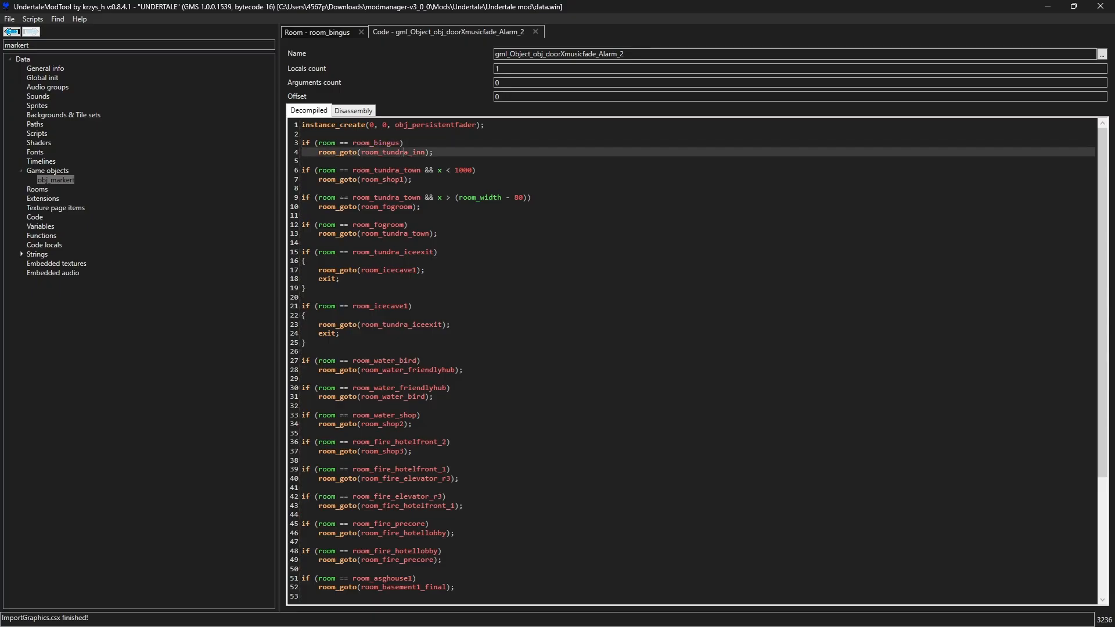
pyautogui.press('BackSpace')
pyautogui.press('BackSpace')
pyautogui.press('BackSpace')
pyautogui.press('BackSpace')
pyautogui.press('BackSpace')
pyautogui.press('BackSpace')
pyautogui.press('BackSpace')
pyautogui.press('BackSpace')
pyautogui.press('BackSpace')
pyautogui.press('BackSpace')
pyautogui.write('area')
pyautogui.write('1_1')
pyautogui.press('BackSpace')
pyautogui.write('2')
# Duplicate the room_bingus to room_area1_2 condition directly below itself
pyautogui.moveTo(420, 153); pyautogui.dragTo(297, 140)
pyautogui.hotkey('ctrl', 'c')
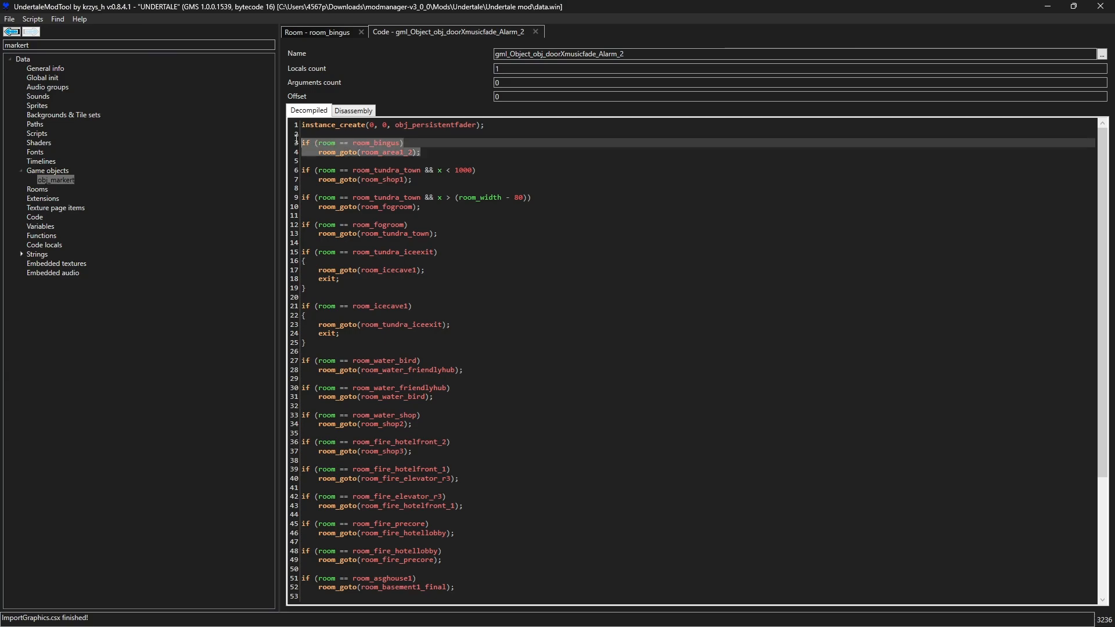
pyautogui.click(339, 161)
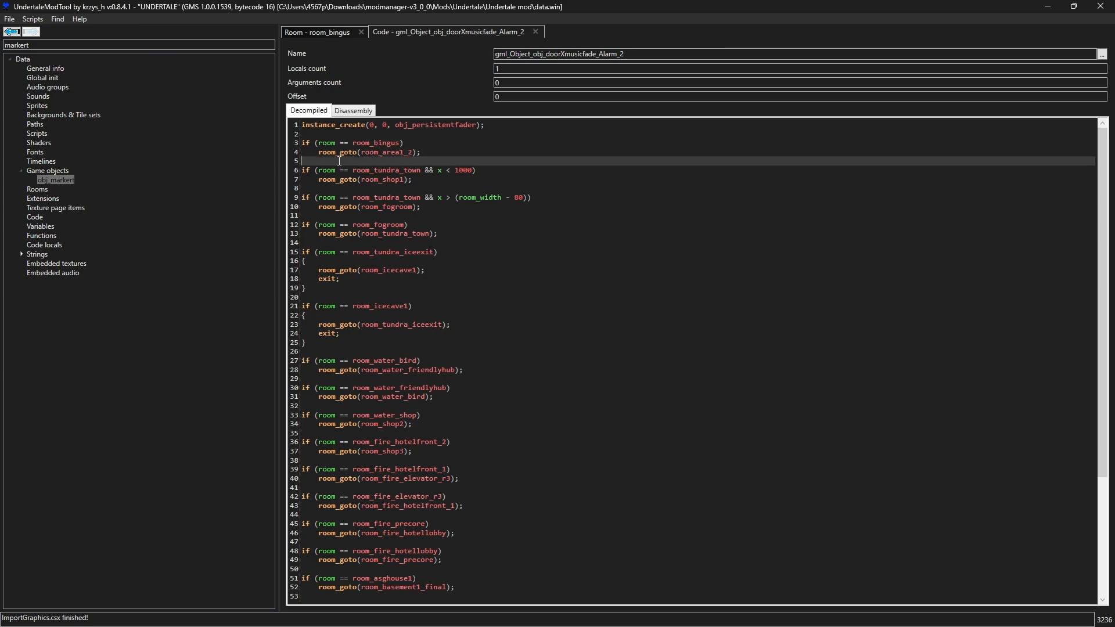
pyautogui.press('Return')
pyautogui.press('Return')
pyautogui.press('Up')
pyautogui.hotkey('ctrl', 'v')
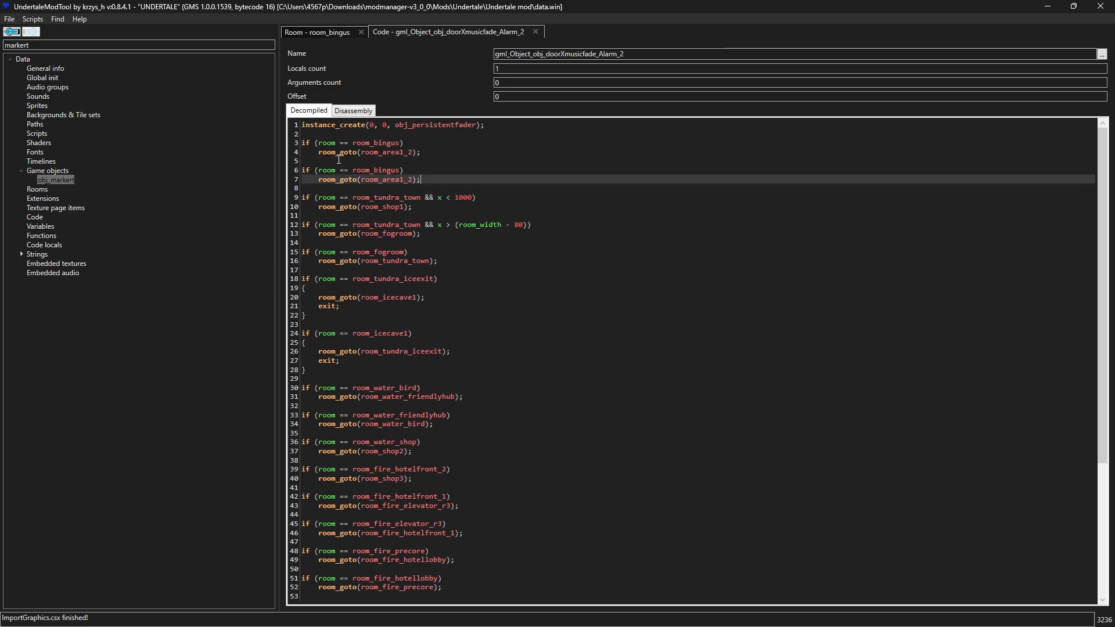
# Change the duplicated condition so that room_area1_2 leads to room_bingus, and close the obj_doorXmusicfade code
pyautogui.moveTo(373, 170); pyautogui.dragTo(400, 170)
pyautogui.write('area')
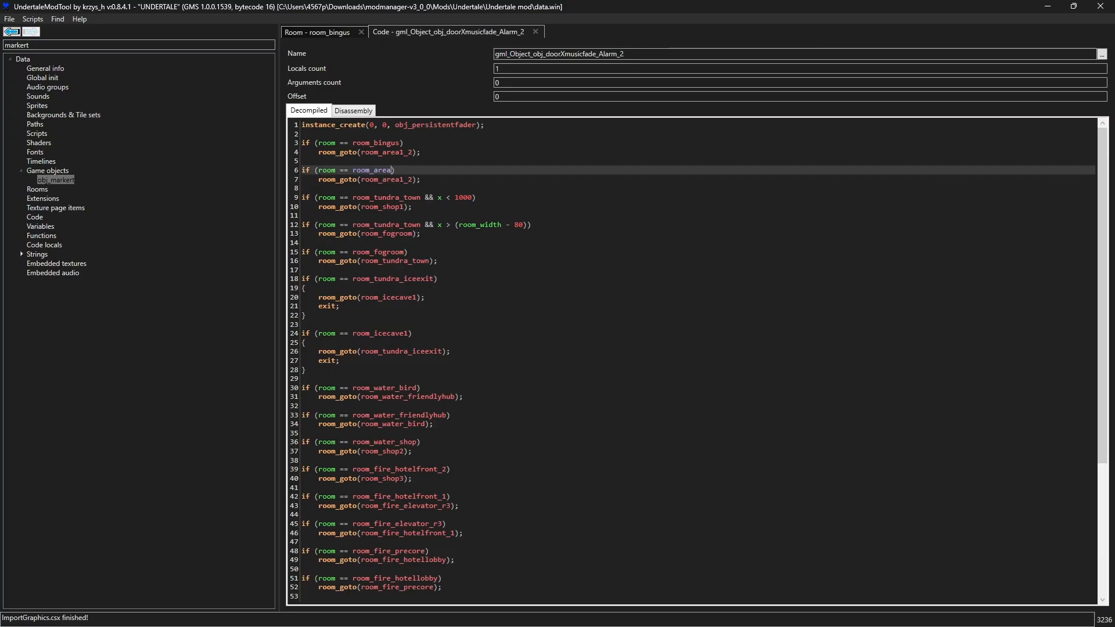
pyautogui.write('1_2')
pyautogui.click(414, 180)
pyautogui.moveTo(414, 180); pyautogui.dragTo(382, 182)
pyautogui.write('bingus')
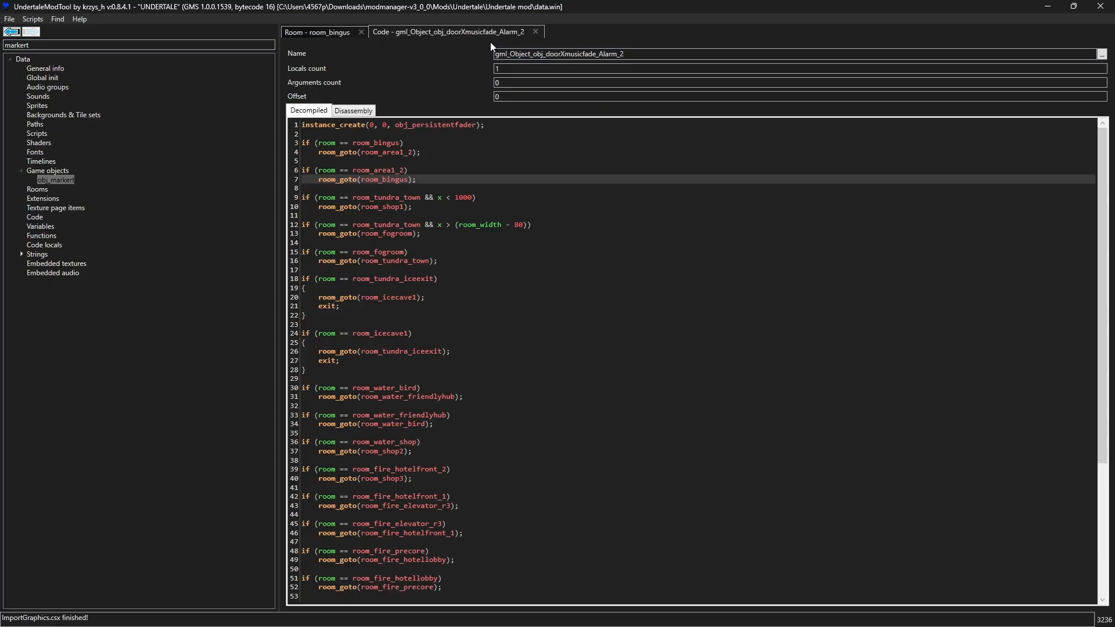
pyautogui.click(536, 32)
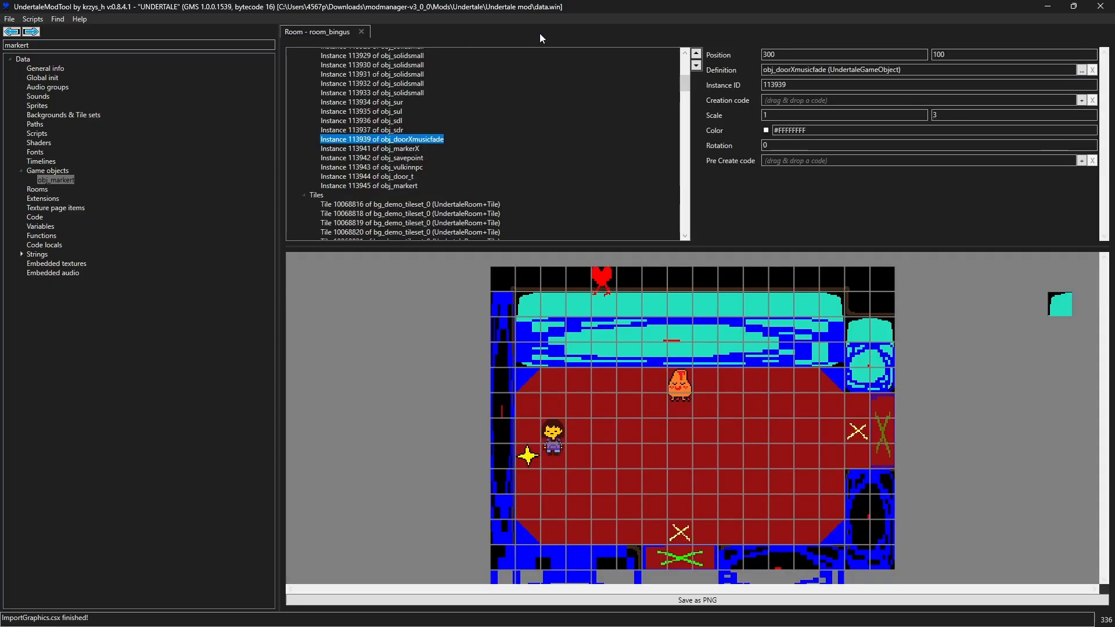
# Try obj_markerX beside the orange NPC in room_bingus, and put it back at 280, 120 next to the music-fade door
pyautogui.click(857, 432)
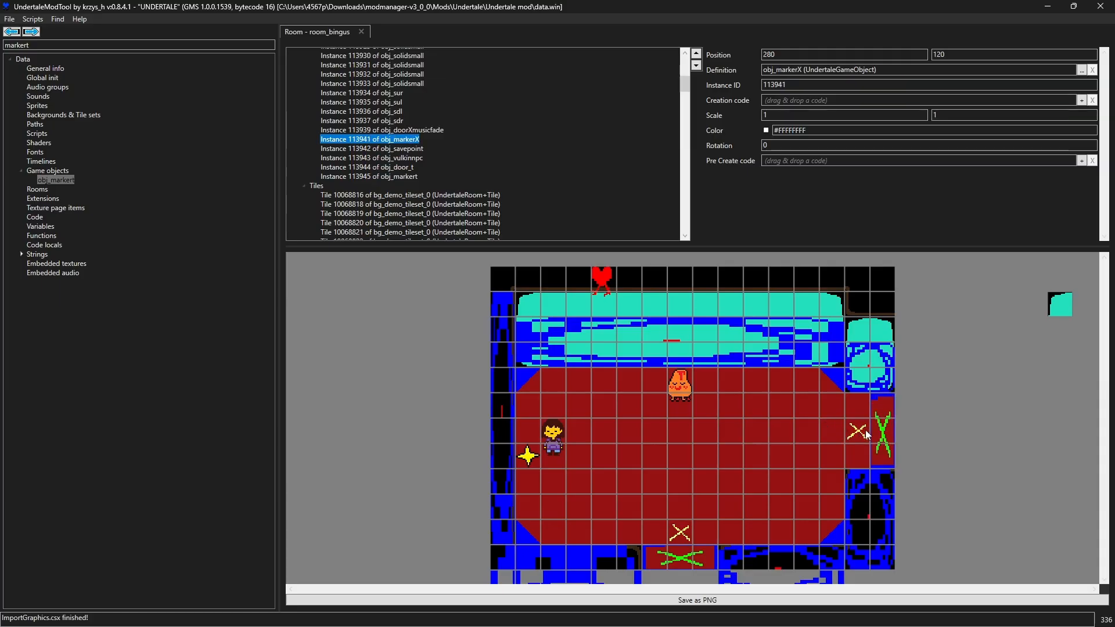
pyautogui.click(877, 437)
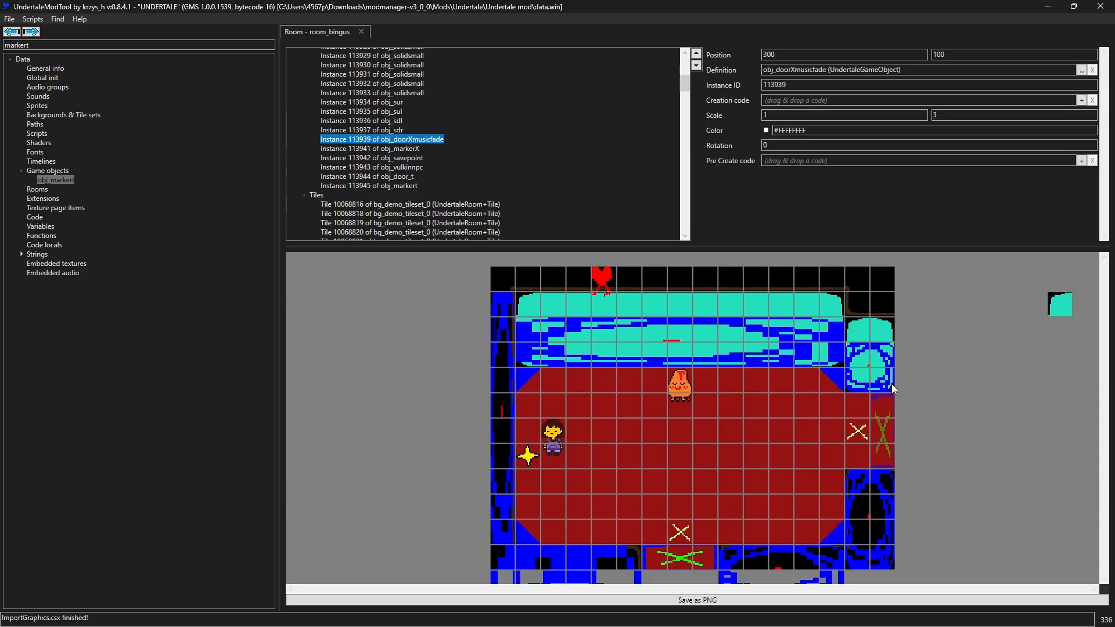
pyautogui.click(863, 432)
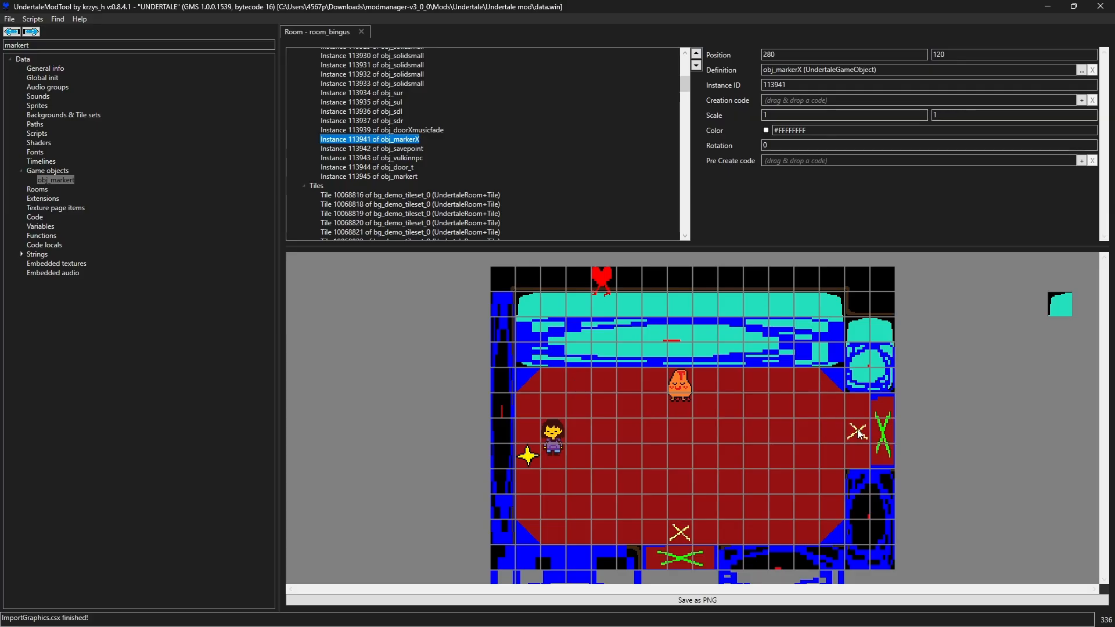
pyautogui.moveTo(858, 435); pyautogui.dragTo(701, 403)
pyautogui.moveTo(551, 446)
pyautogui.mouseDown()
pyautogui.moveTo(930, 444)
pyautogui.moveTo(903, 422)
pyautogui.moveTo(854, 440)
pyautogui.moveTo(702, 386)
pyautogui.moveTo(532, 455)
pyautogui.moveTo(557, 425)
pyautogui.mouseUp()
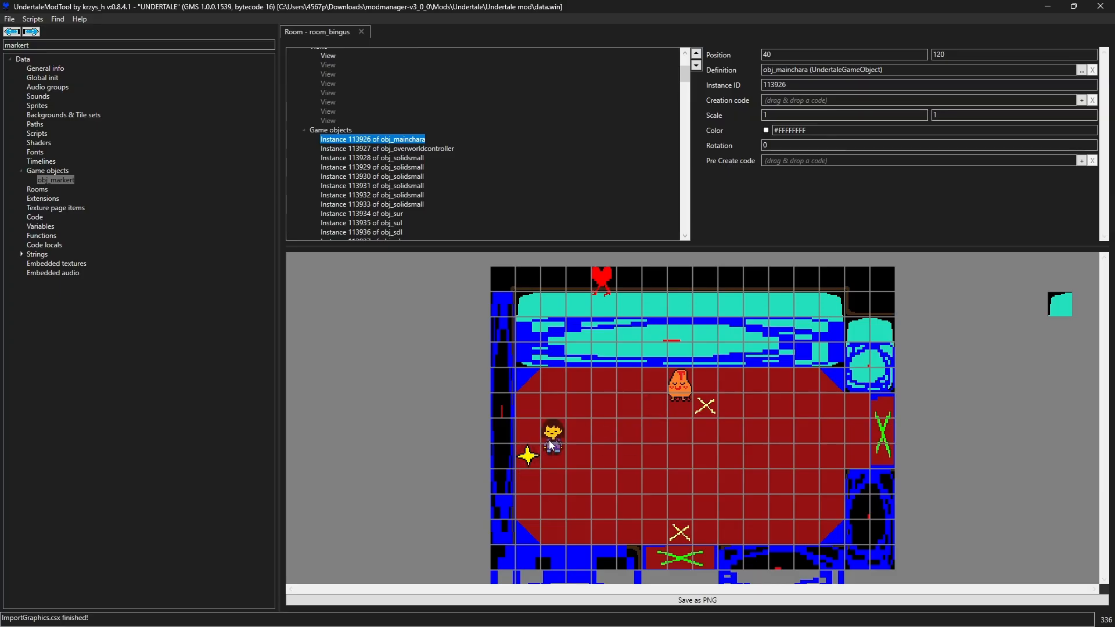
pyautogui.moveTo(704, 408); pyautogui.dragTo(845, 431)
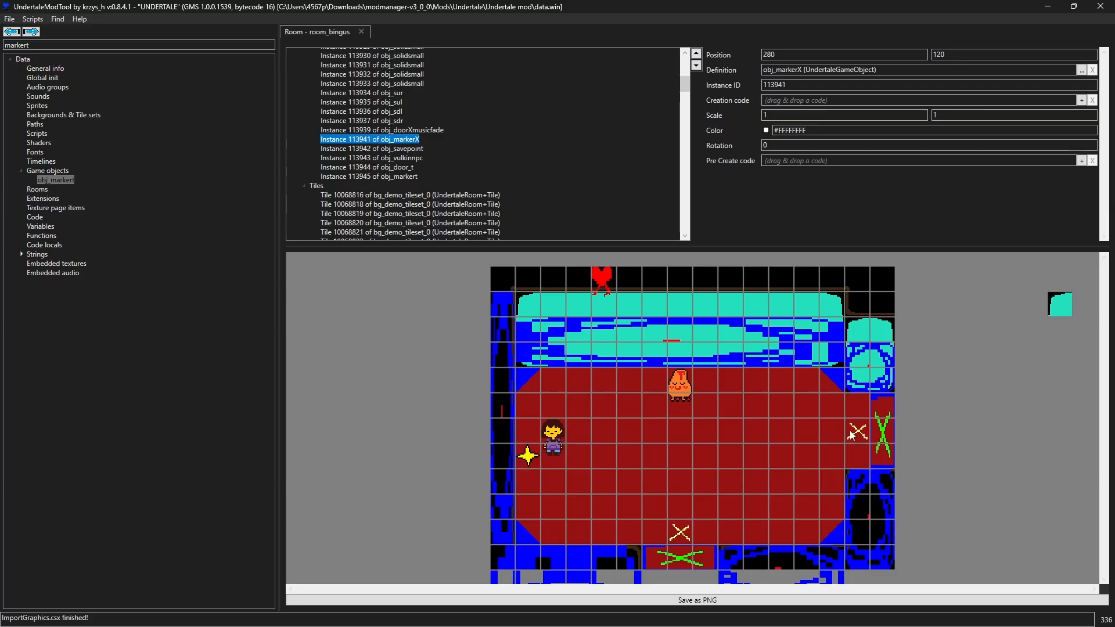
pyautogui.moveTo(847, 426)
pyautogui.mouseDown()
pyautogui.moveTo(830, 428)
pyautogui.moveTo(831, 534)
pyautogui.moveTo(836, 517)
pyautogui.moveTo(713, 440)
pyautogui.moveTo(557, 419)
pyautogui.moveTo(558, 383)
pyautogui.moveTo(862, 433)
pyautogui.mouseUp()
pyautogui.click(998, 425)
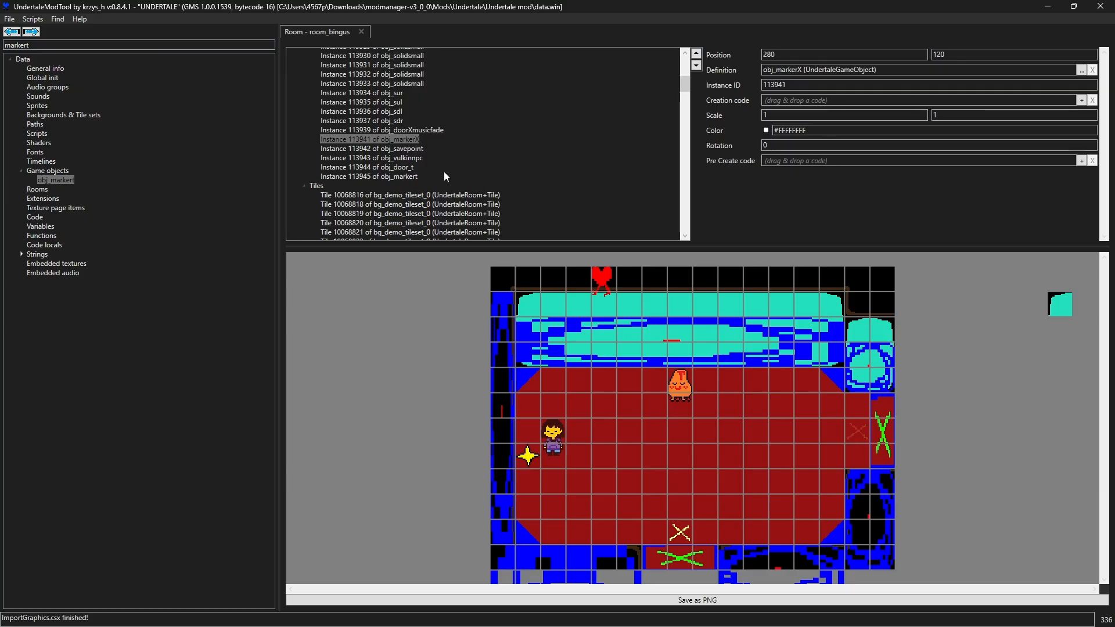
# Search the game data for "area" and open room_area1_2 at its lower entrance
pyautogui.moveTo(35, 45); pyautogui.dragTo(0, 51)
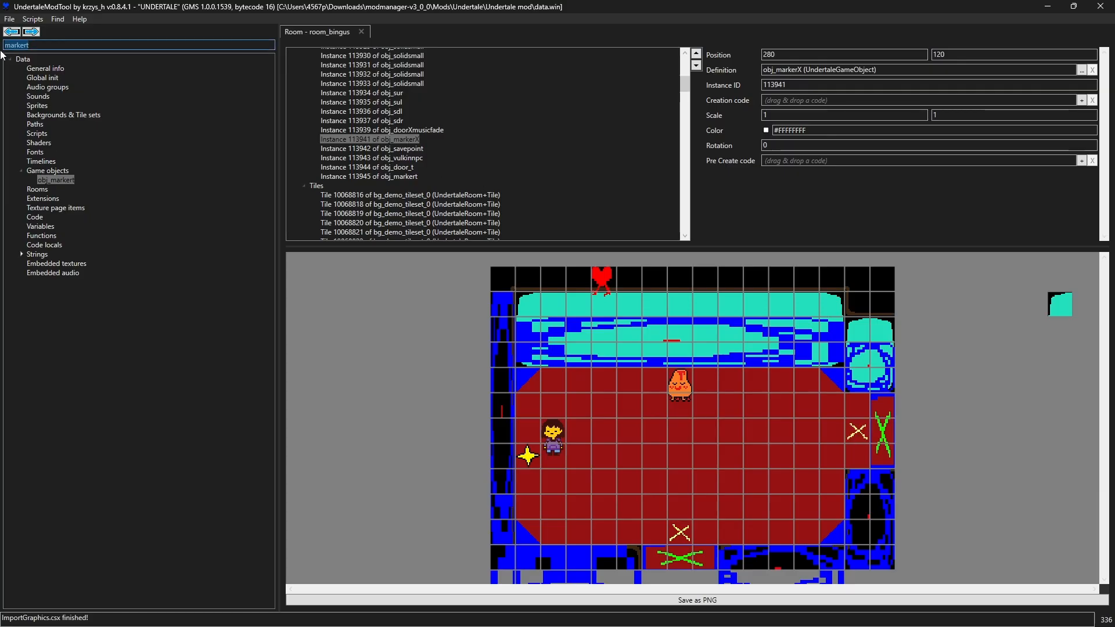
pyautogui.write('area')
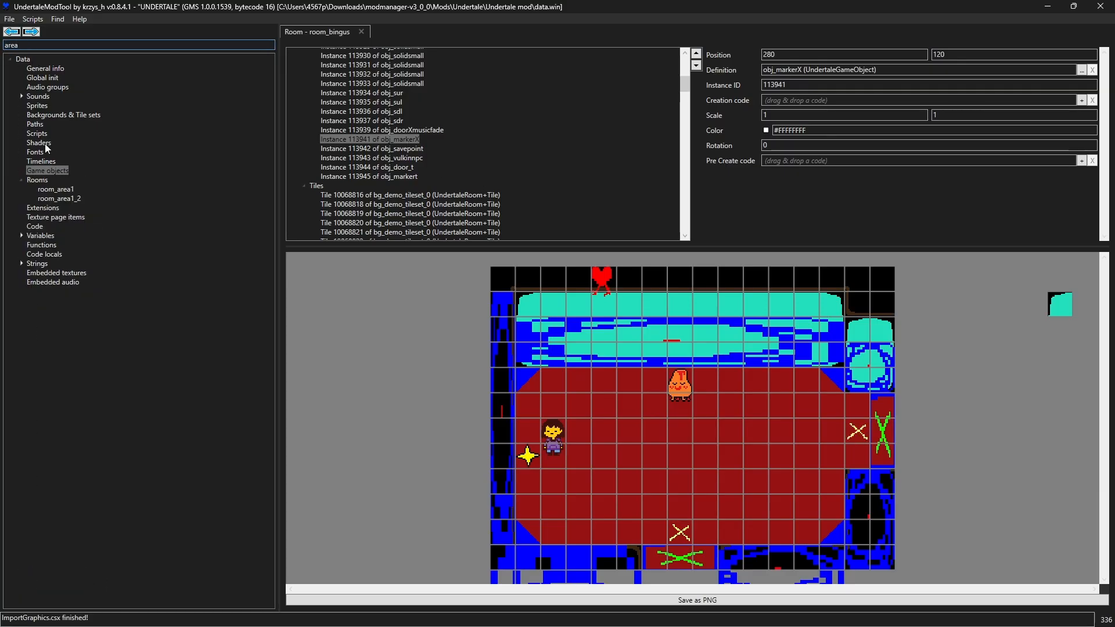
pyautogui.click(58, 199)
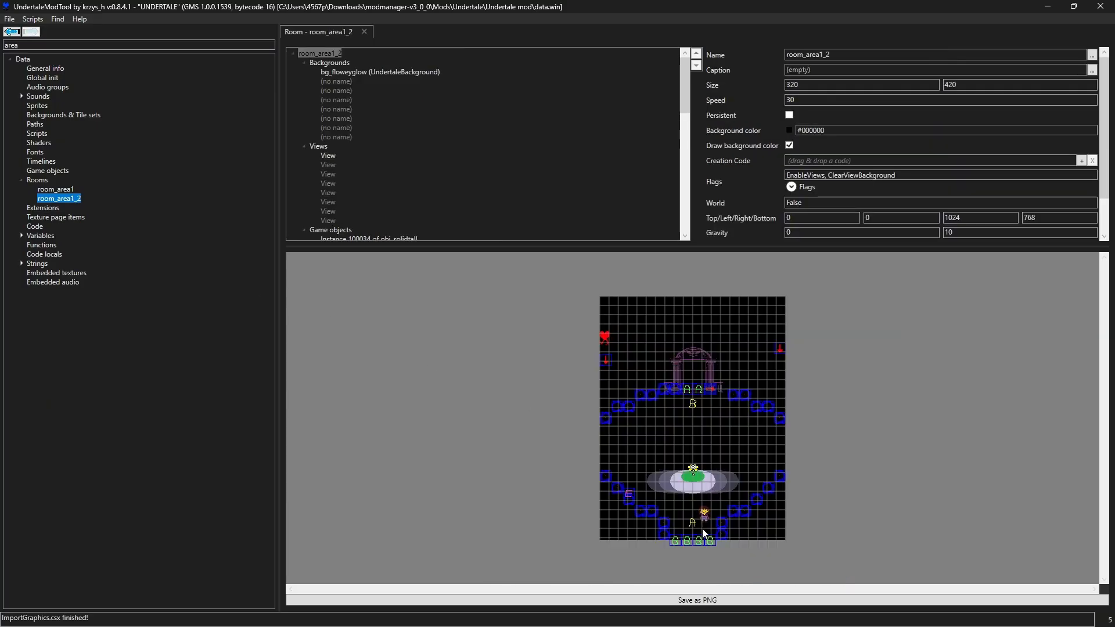
pyautogui.scroll(3, 715, 533)
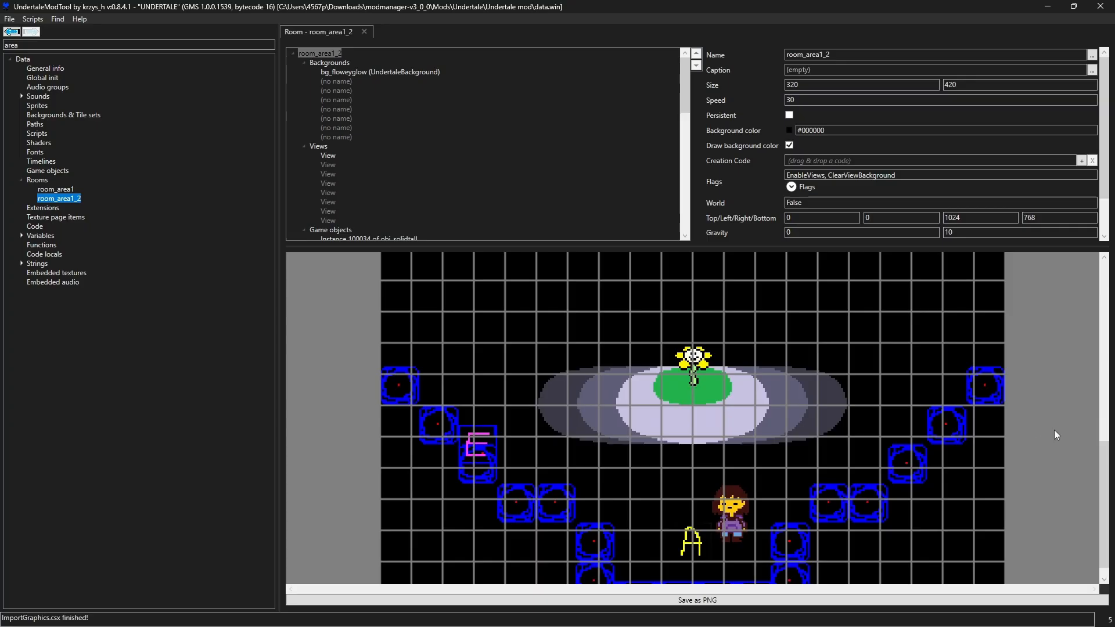
pyautogui.scroll(-1, 1106, 468)
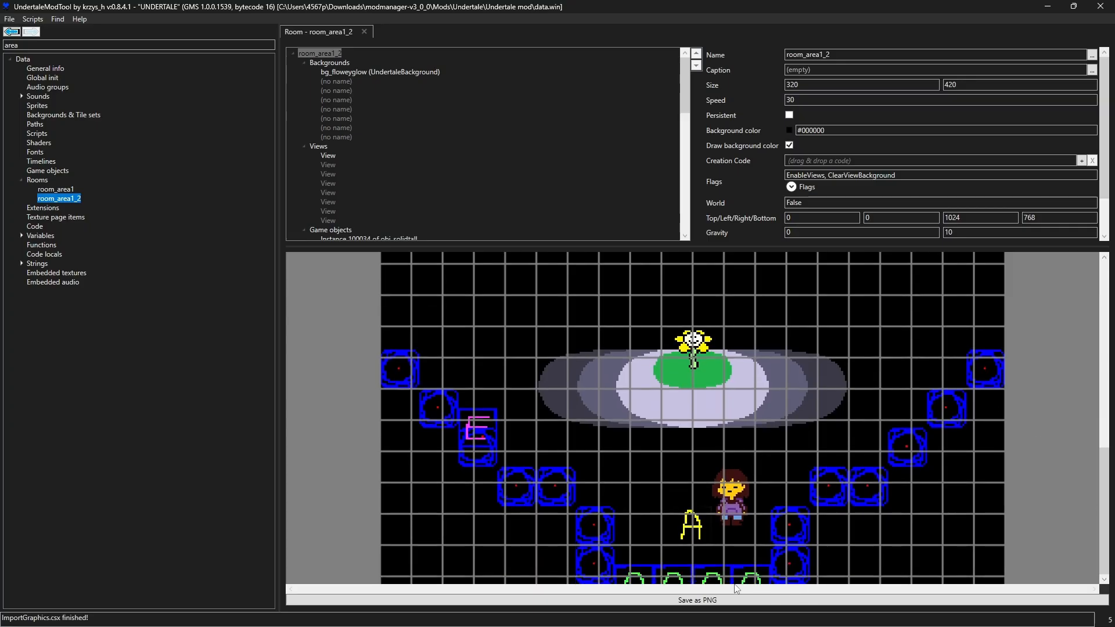
# Delete the first three obj_doorB instances from the lower entrance of room_area1_2, keeping the one at 180, 410
pyautogui.click(650, 573)
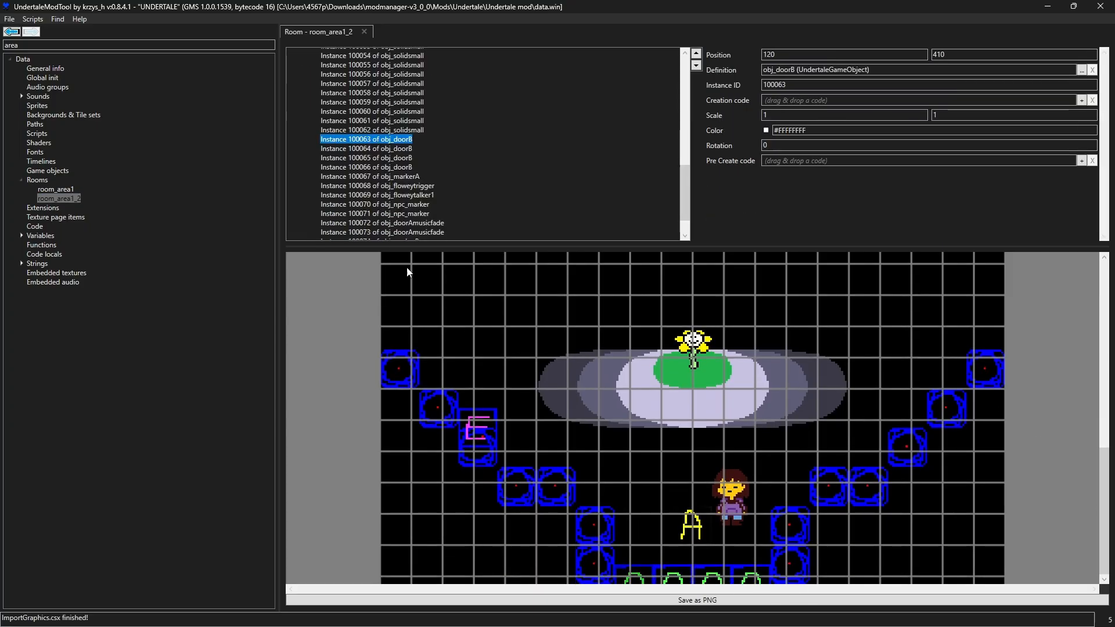
pyautogui.rightClick(409, 148)
pyautogui.click(416, 158)
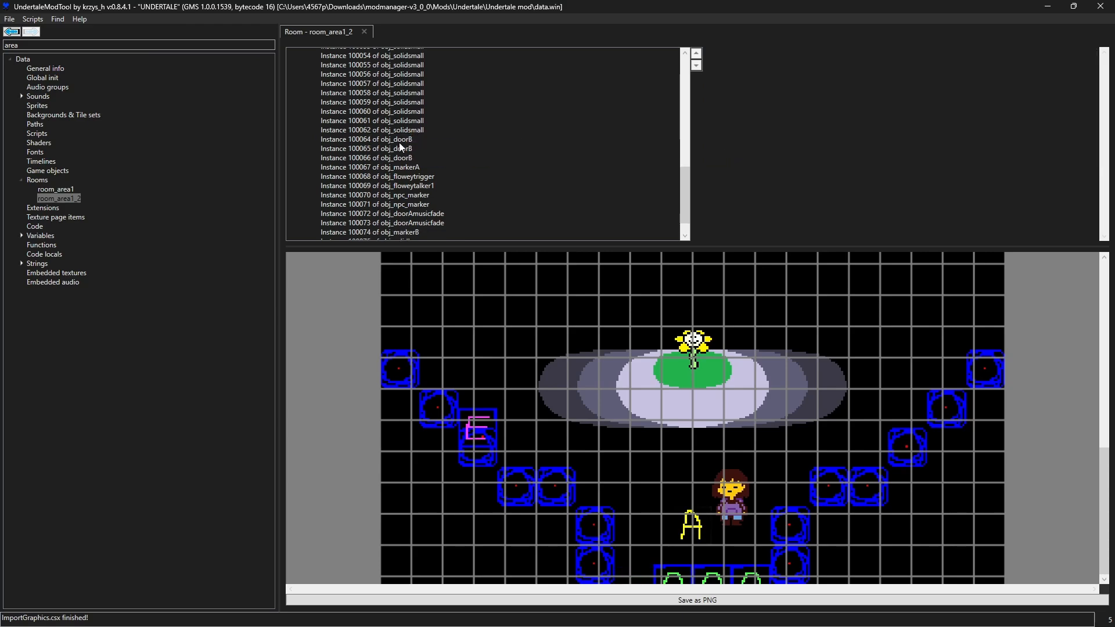
pyautogui.rightClick(406, 148)
pyautogui.click(406, 150)
pyautogui.scroll(-8, 378, 183)
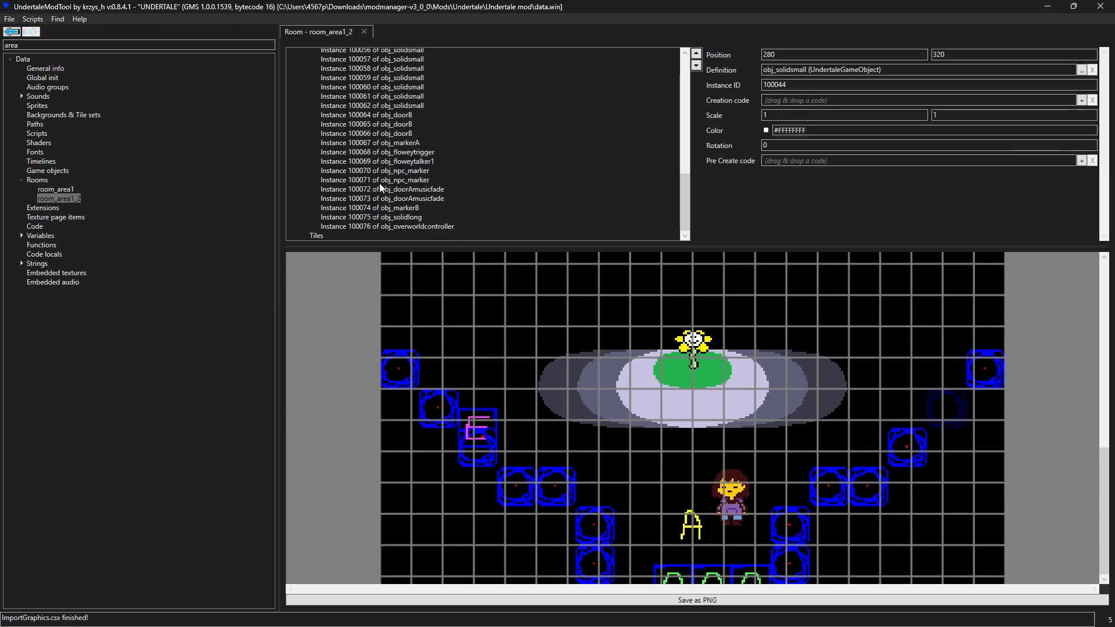
pyautogui.rightClick(378, 120)
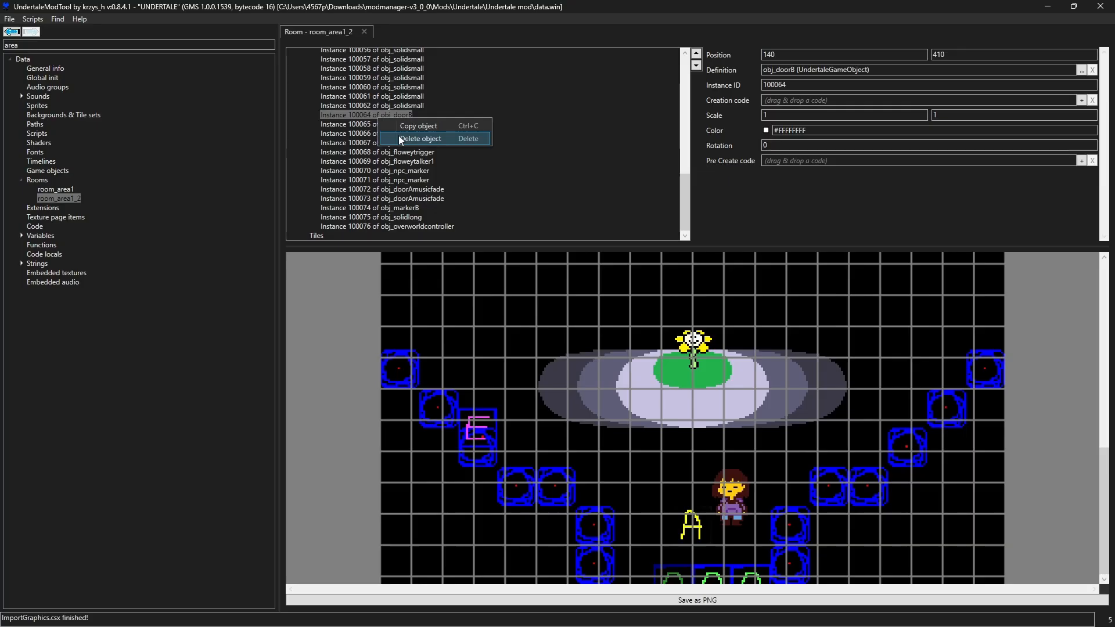
pyautogui.click(399, 136)
pyautogui.click(381, 125)
pyautogui.rightClick(381, 126)
pyautogui.click(399, 140)
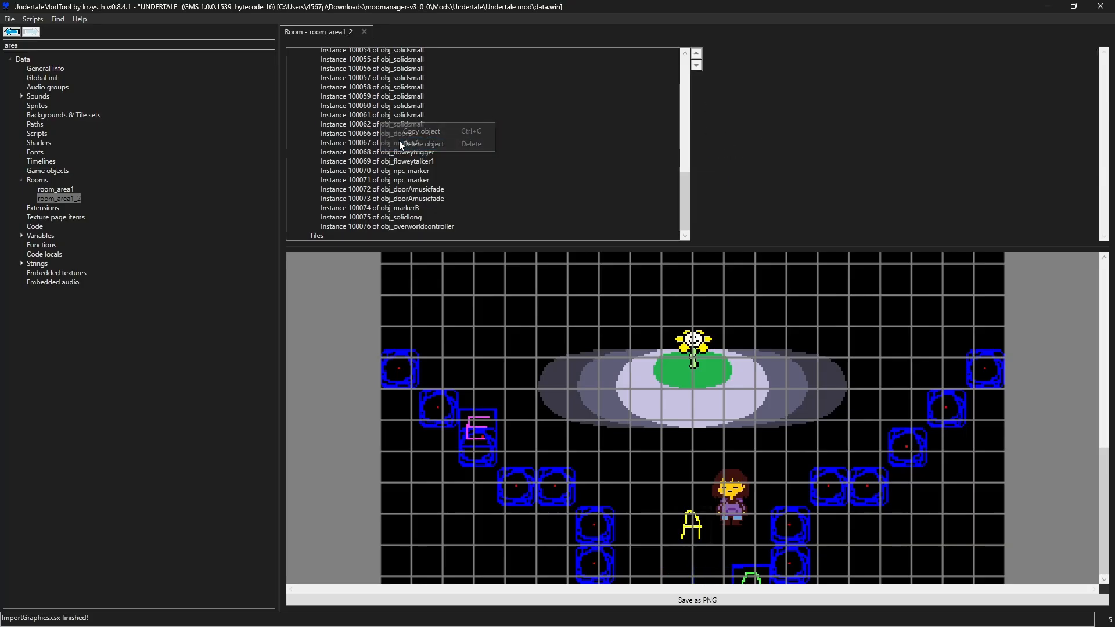
# Change the definition of the remaining obj_doorB instance in room_area1_2 to obj_doorXmusicfade
pyautogui.click(397, 134)
pyautogui.moveTo(96, 43); pyautogui.dragTo(1, 42)
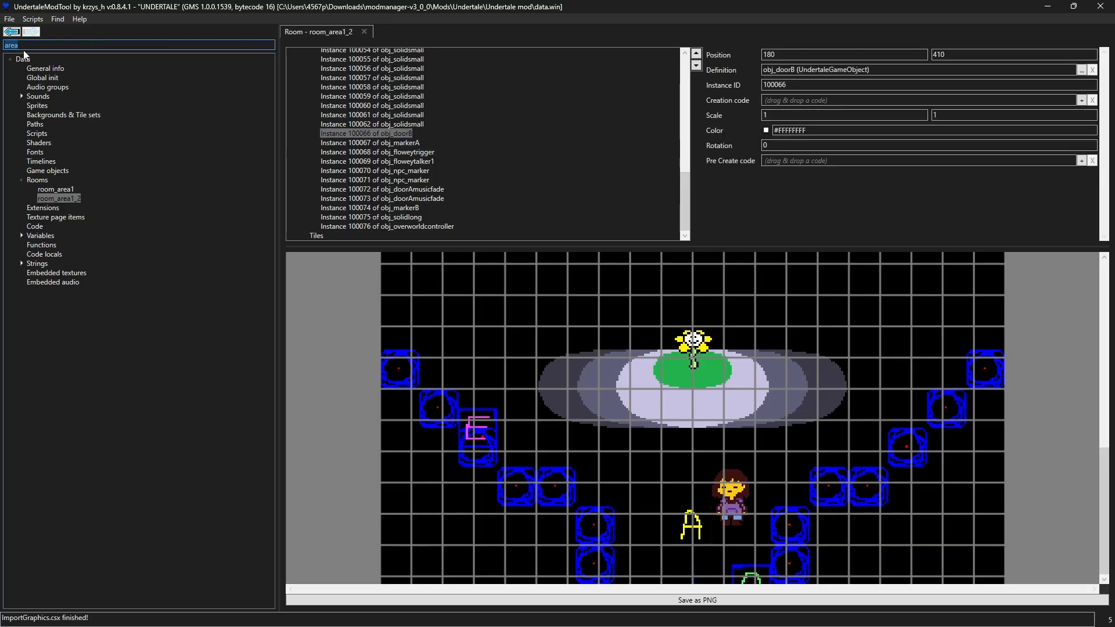
pyautogui.write('x')
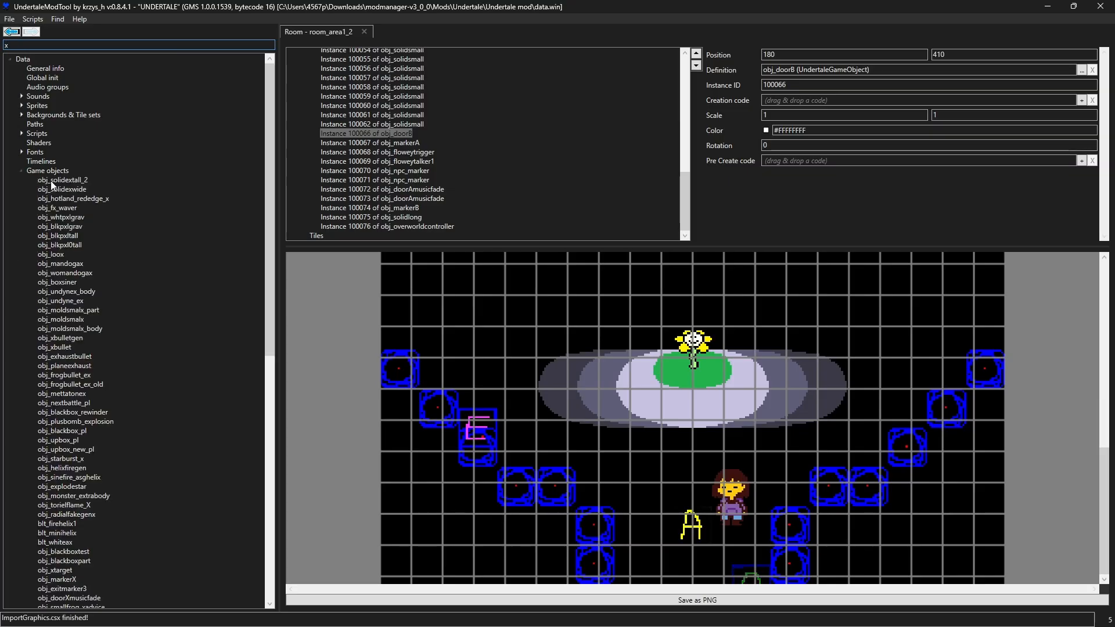
pyautogui.write('_m')
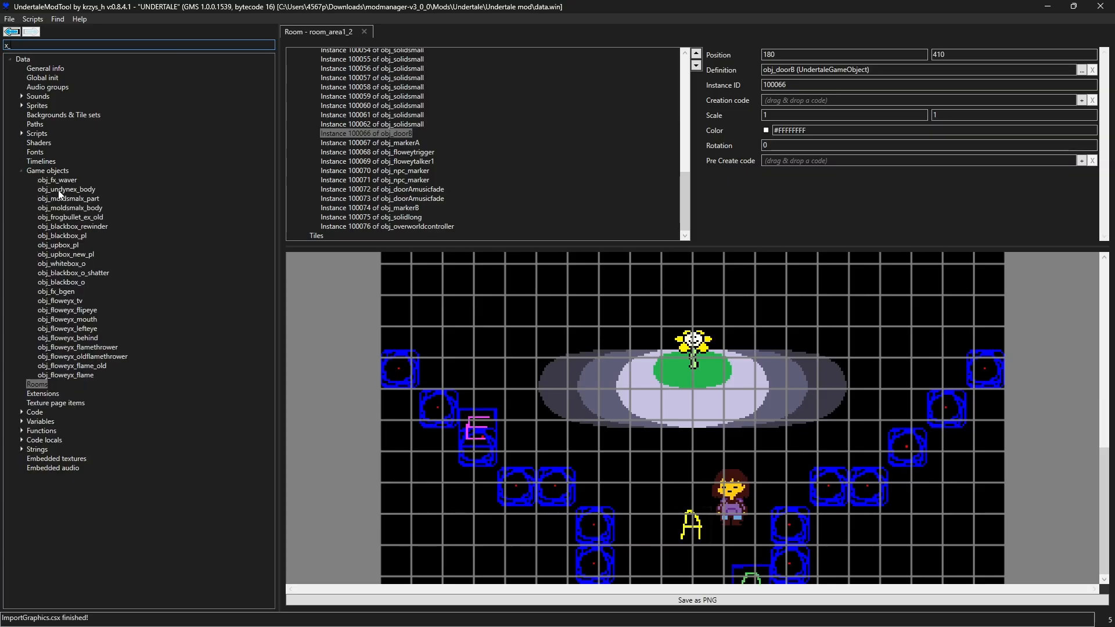
pyautogui.press('BackSpace')
pyautogui.press('BackSpace')
pyautogui.press('BackSpace')
pyautogui.write('doo')
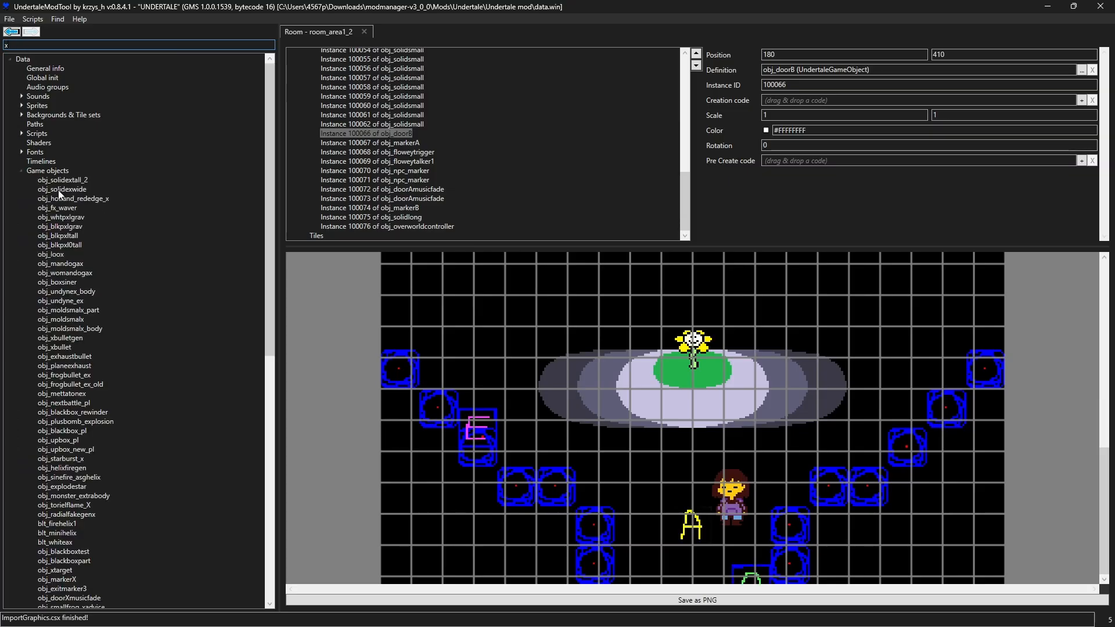
pyautogui.write('r')
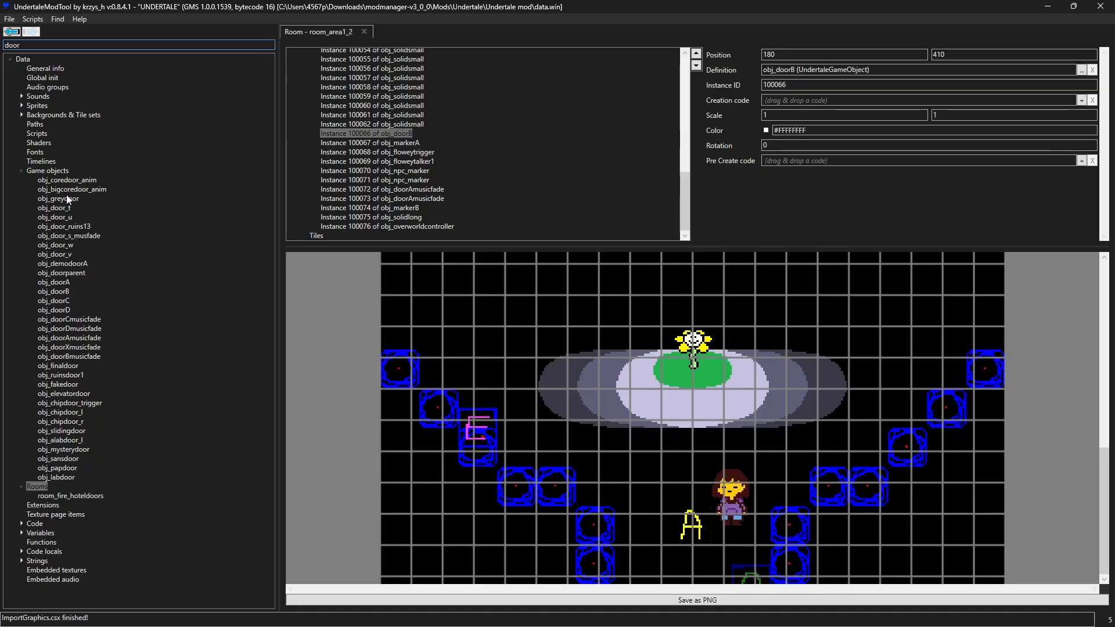
pyautogui.click(67, 348)
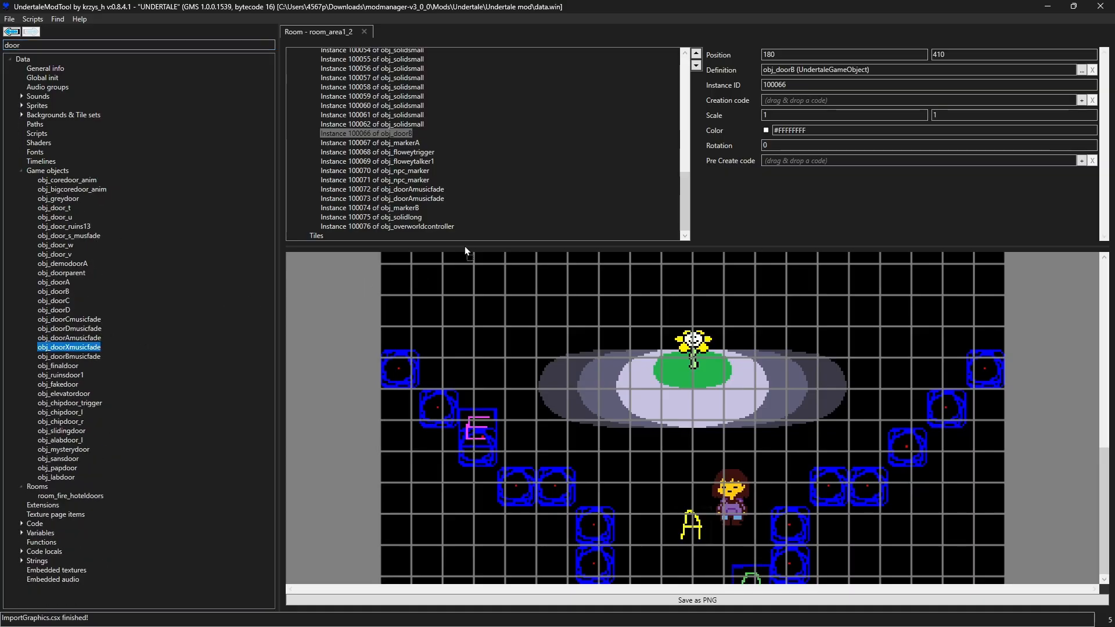
pyautogui.moveTo(778, 108); pyautogui.dragTo(815, 72)
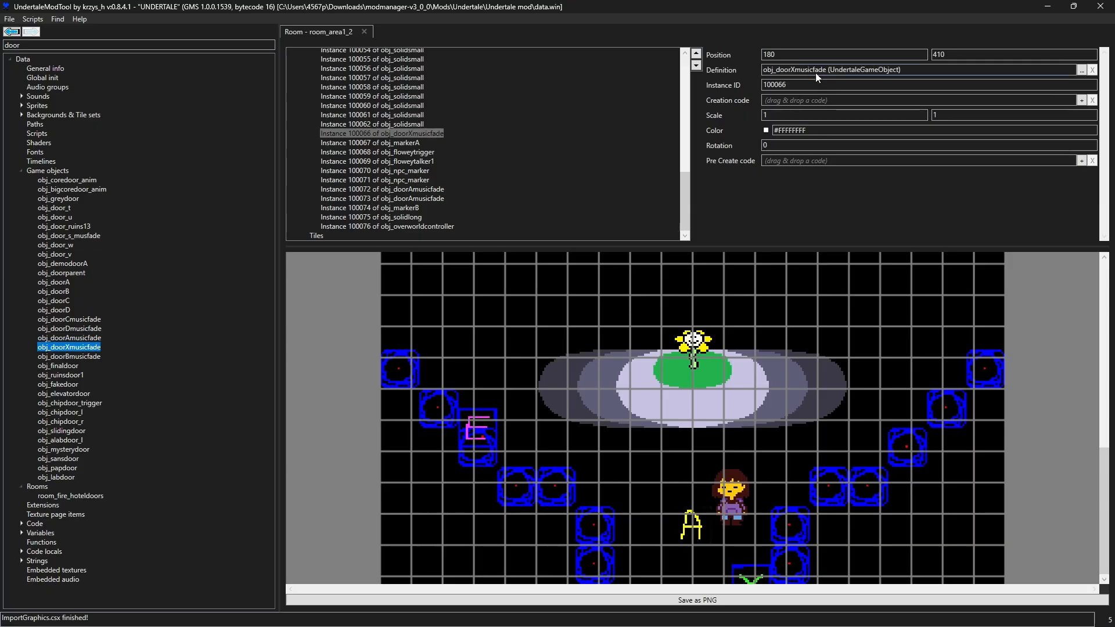
# Move the obj_doorXmusicfade instance into the lower opening of room_area1_2 and stretch it across the full gap
pyautogui.moveTo(735, 575); pyautogui.dragTo(699, 559)
pyautogui.scroll(-6, 934, 557)
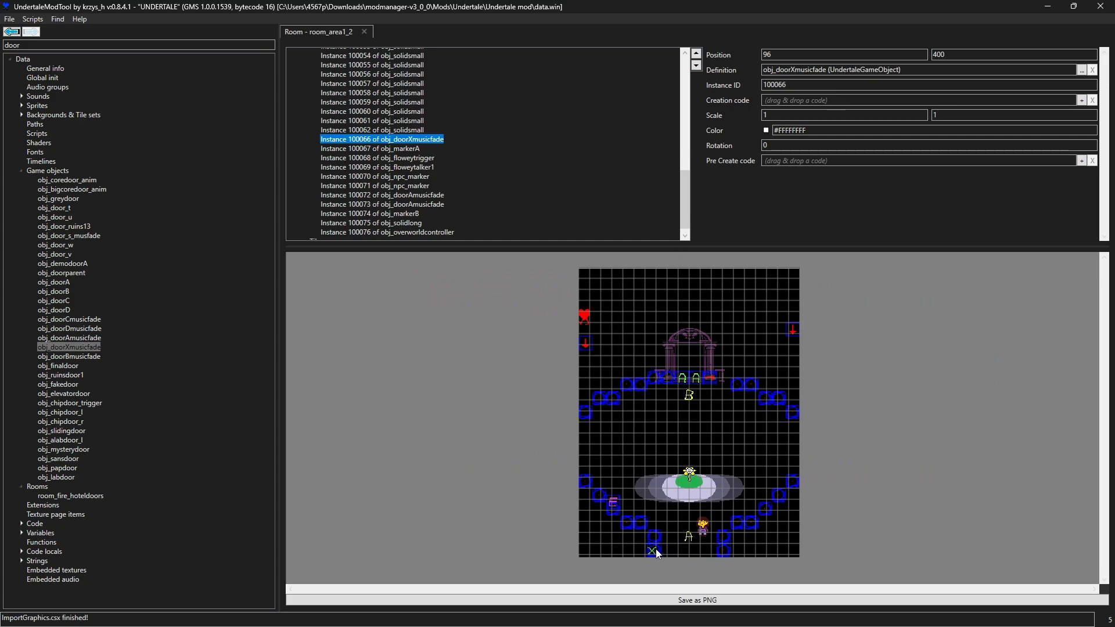
pyautogui.moveTo(674, 553)
pyautogui.mouseDown()
pyautogui.moveTo(744, 557)
pyautogui.moveTo(694, 552)
pyautogui.mouseUp()
# Change the definition of the obj_markerA instance above the lower door of room_area1_2 to obj_markerX
pyautogui.click(689, 541)
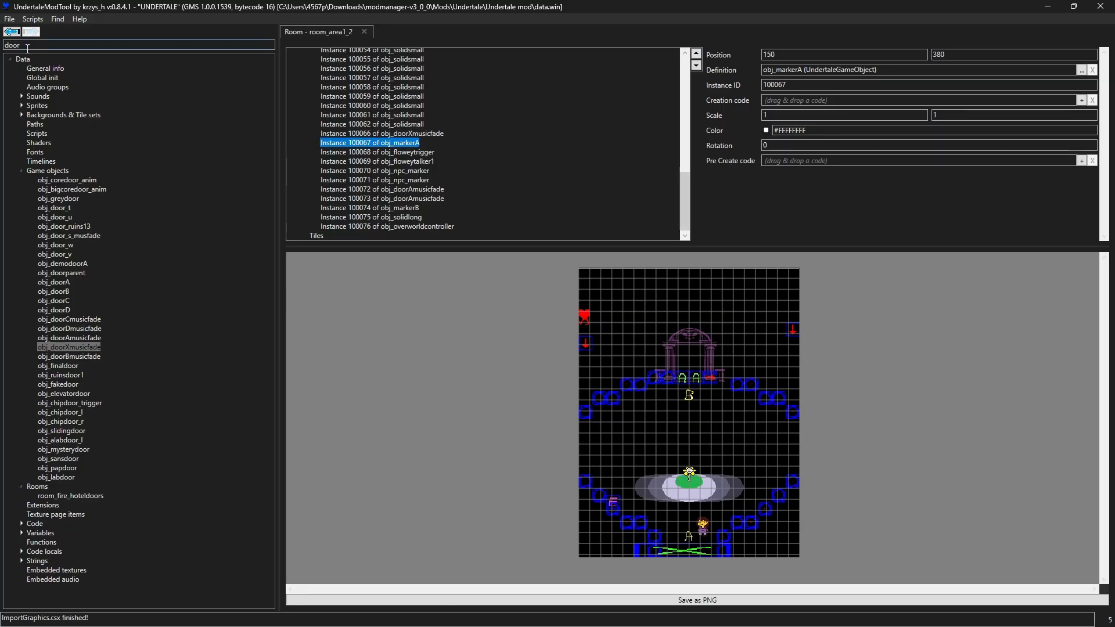
pyautogui.click(7, 45)
pyautogui.write('marker')
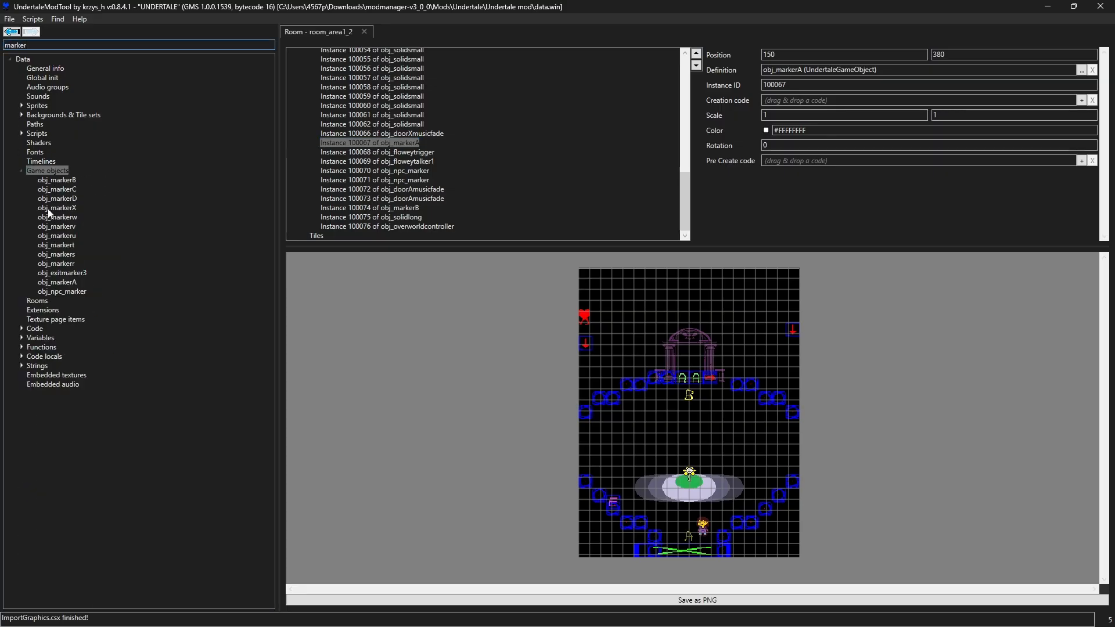
pyautogui.moveTo(51, 208); pyautogui.dragTo(807, 74)
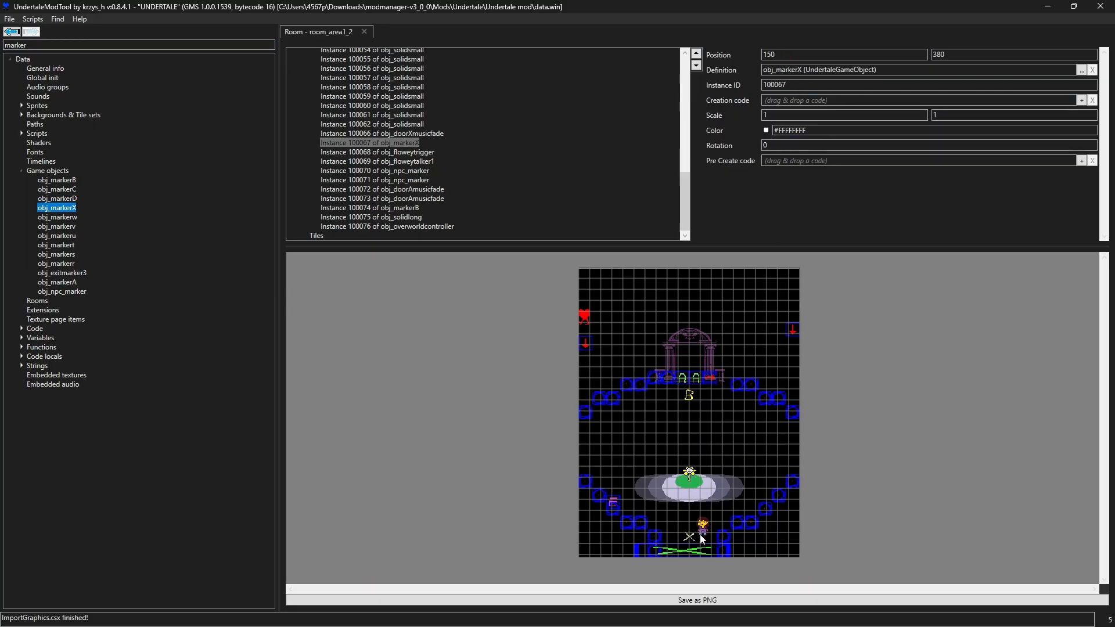
# Move obj_mainchara in room_area1_2 to 152, 362 above the X marker, and return to room_bingus
pyautogui.moveTo(702, 530)
pyautogui.mouseDown()
pyautogui.moveTo(684, 530)
pyautogui.moveTo(692, 536)
pyautogui.mouseUp()
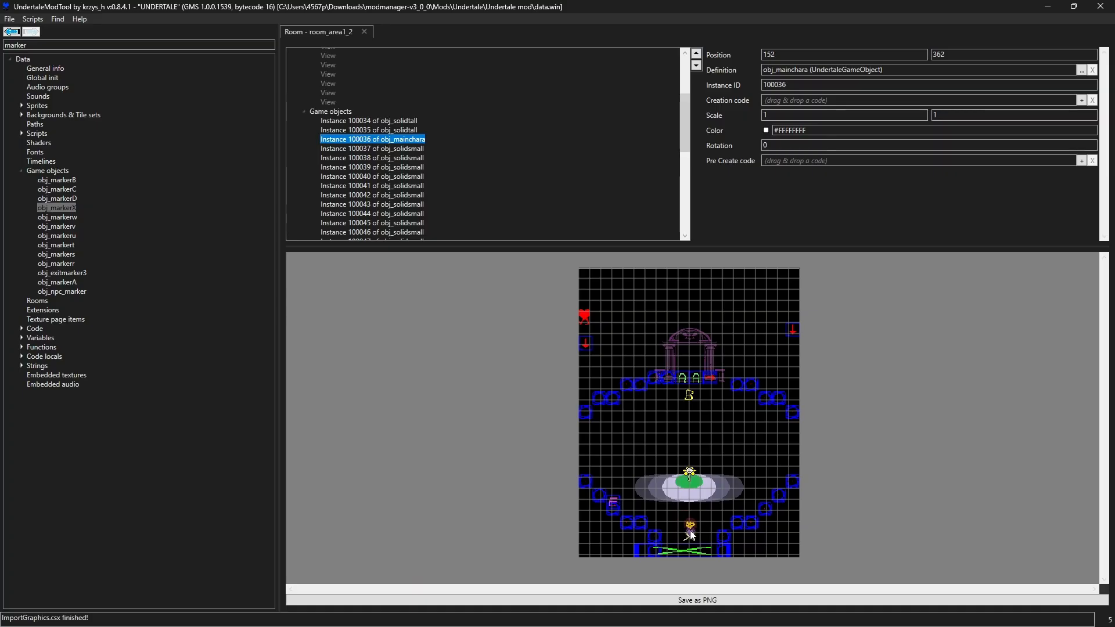
pyautogui.click(877, 548)
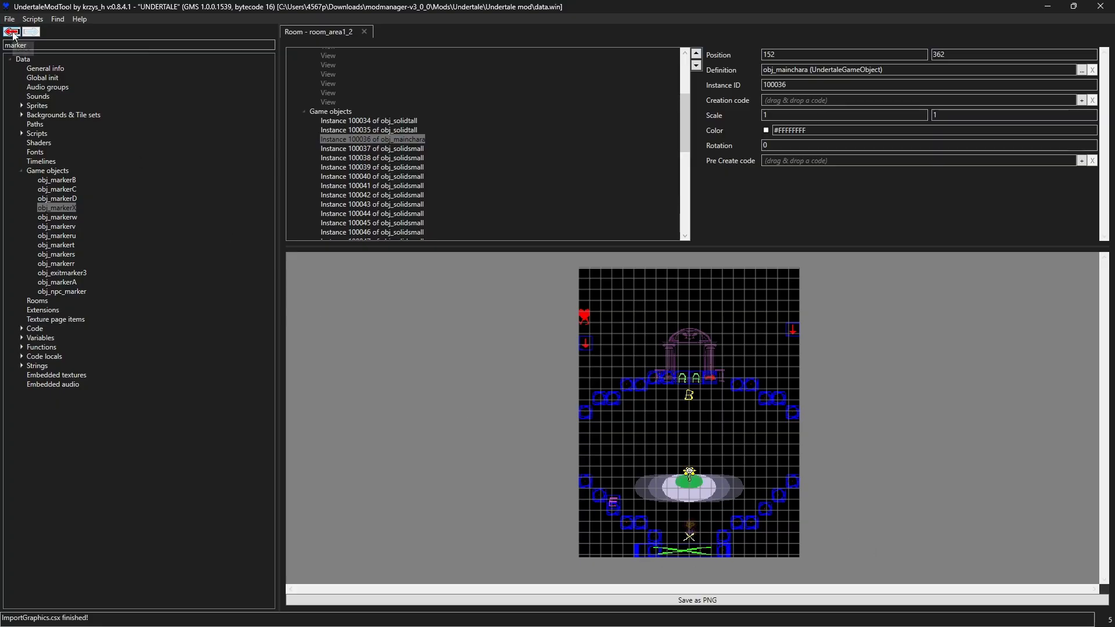
pyautogui.click(27, 172)
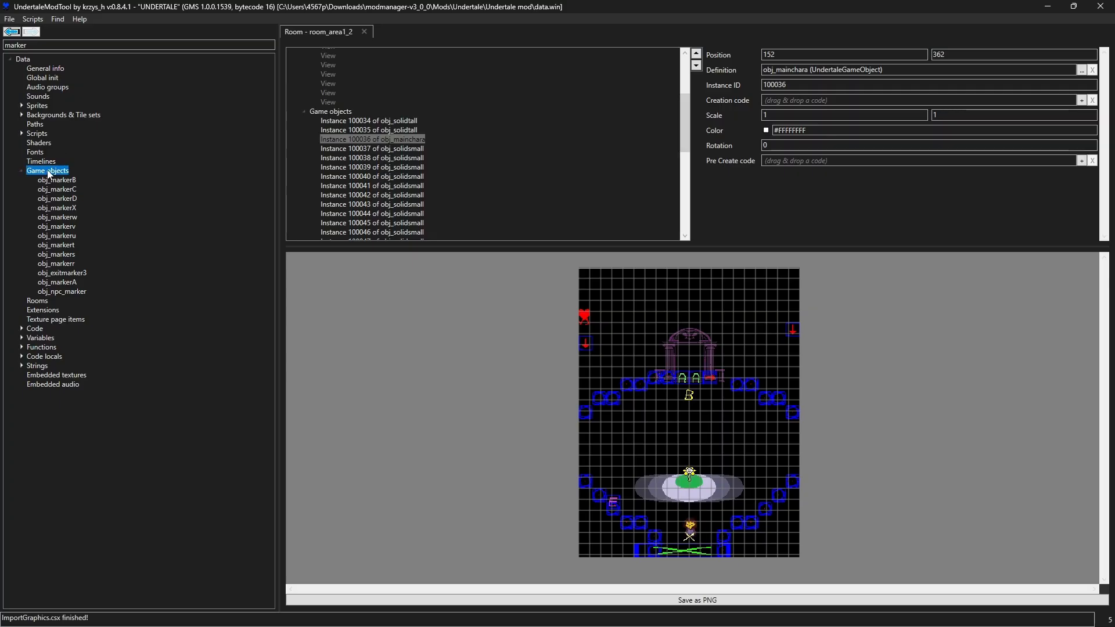
pyautogui.click(10, 34)
pyautogui.scroll(10, 640, 434)
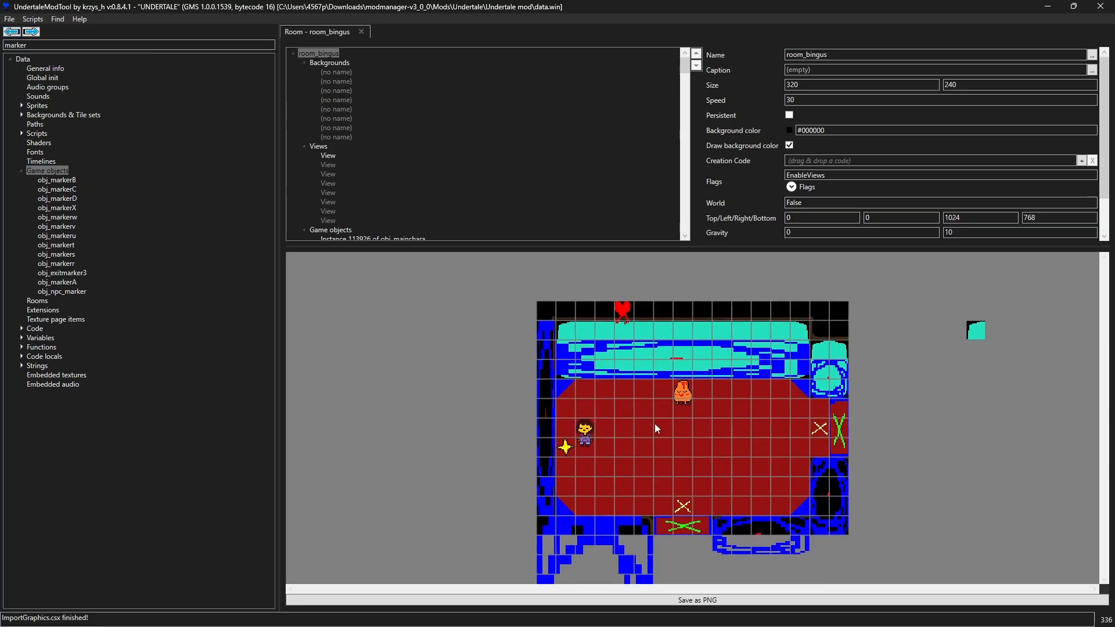
# Filter the game data by "music" and create a new game object named obj_bingusmusic
pyautogui.doubleClick(38, 45)
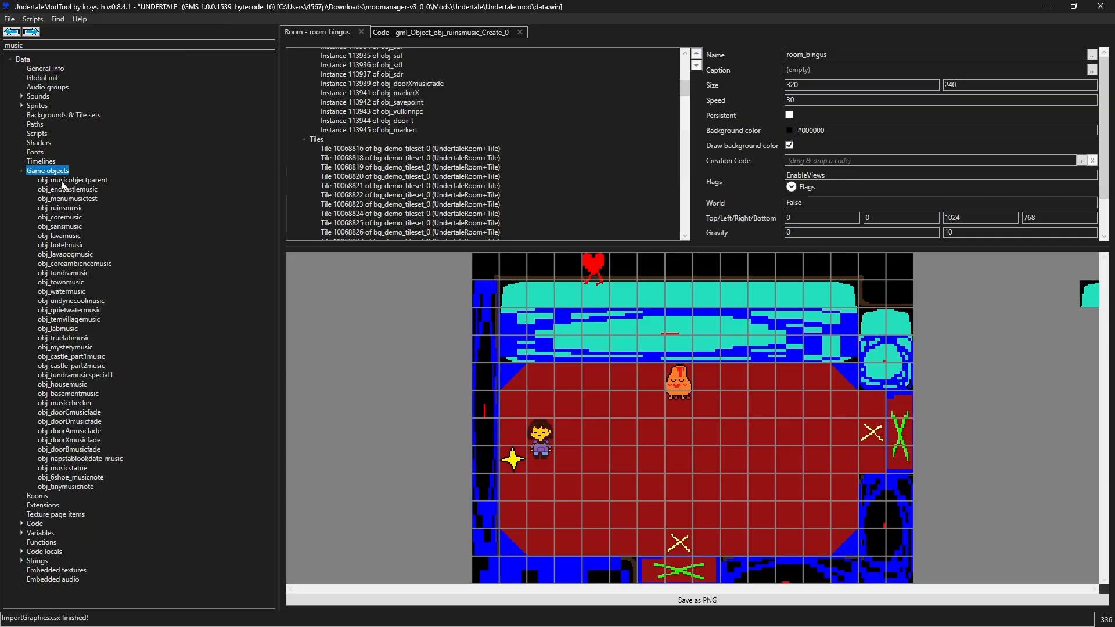
pyautogui.rightClick(58, 173)
pyautogui.click(78, 181)
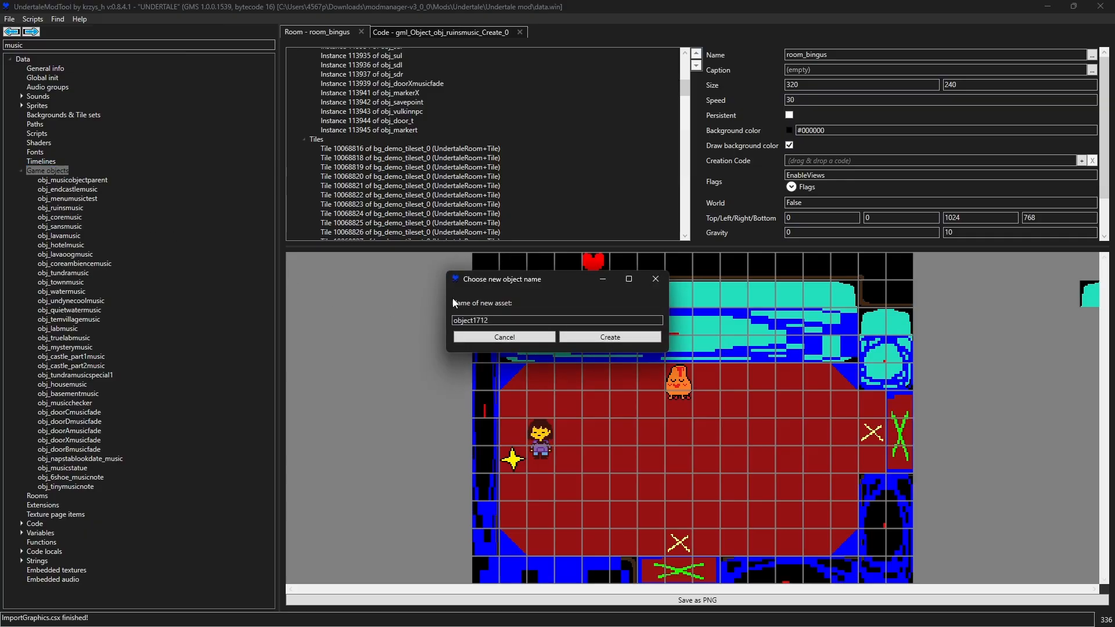
pyautogui.doubleClick(500, 322)
pyautogui.write('obj_bi')
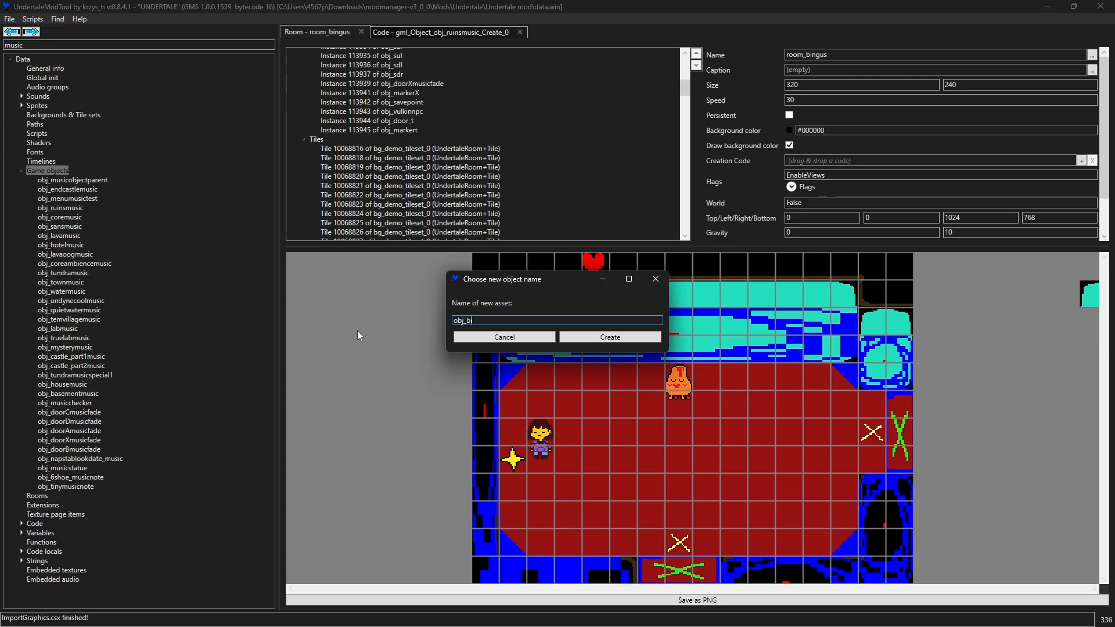
pyautogui.write('ngusmusic')
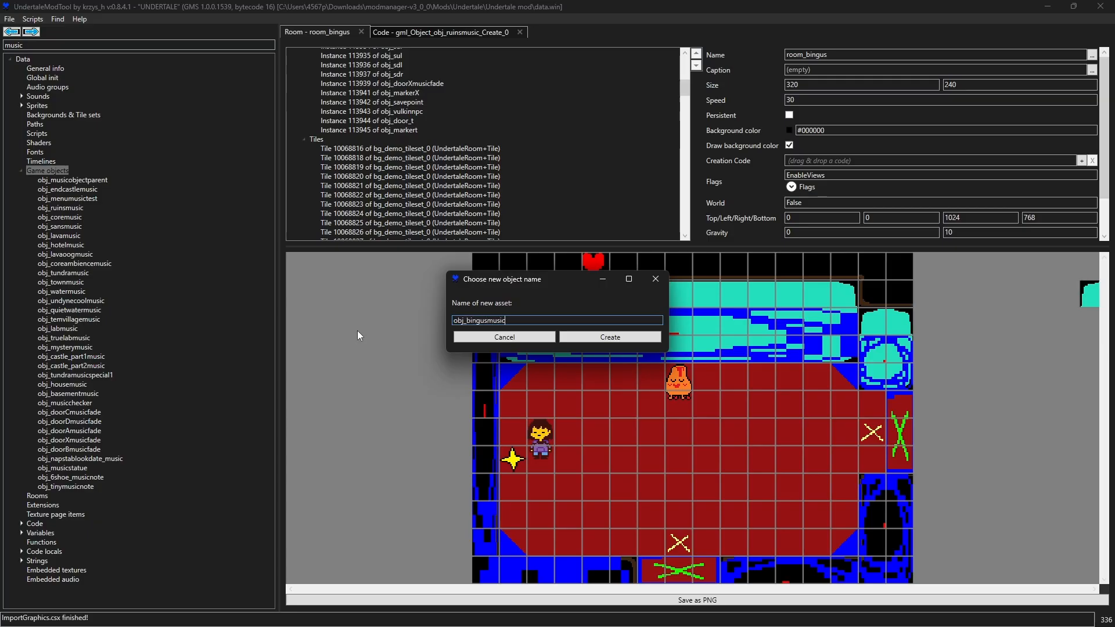
pyautogui.click(599, 338)
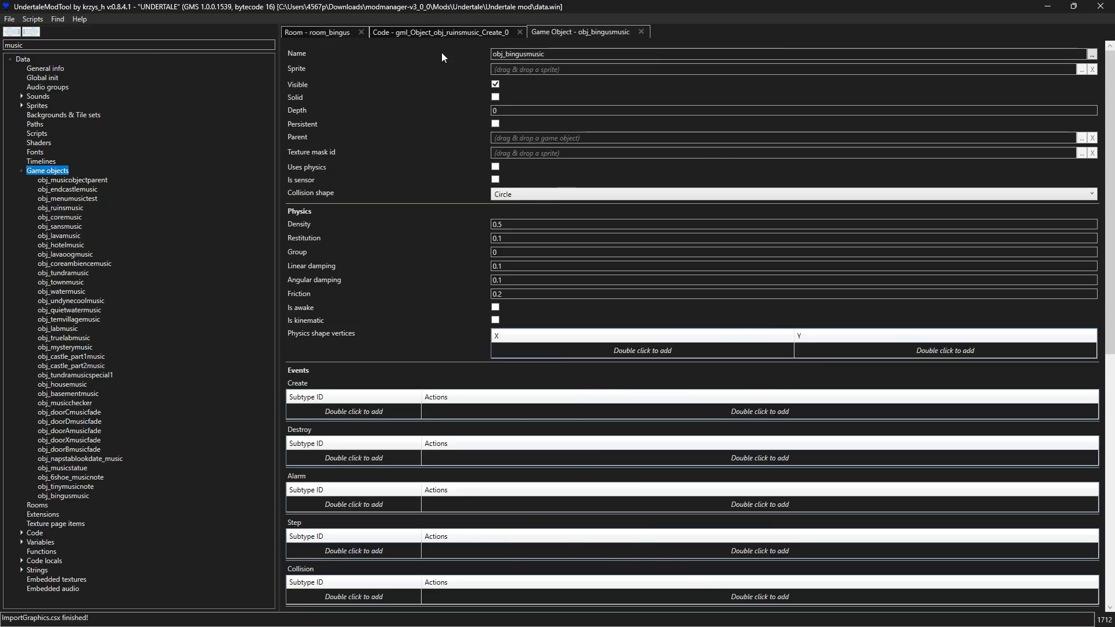
# Check the obj_ruinsmusic object's properties and set obj_musicobjectparent as the parent of obj_bingusmusic
pyautogui.click(435, 33)
pyautogui.click(12, 32)
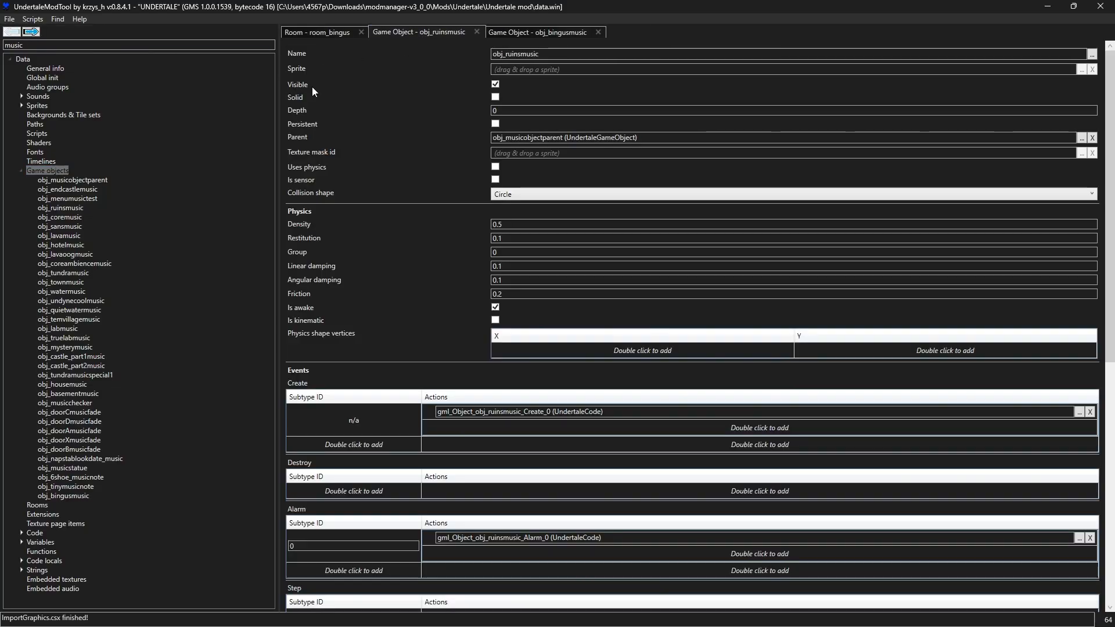
pyautogui.click(550, 32)
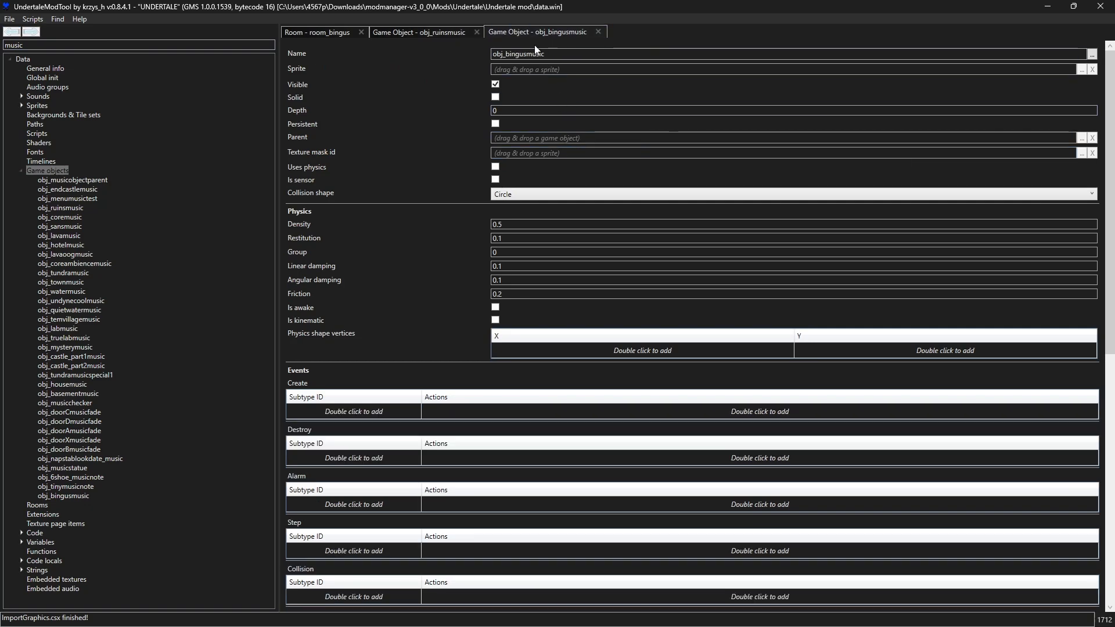
pyautogui.click(85, 180)
pyautogui.moveTo(548, 87); pyautogui.dragTo(515, 138)
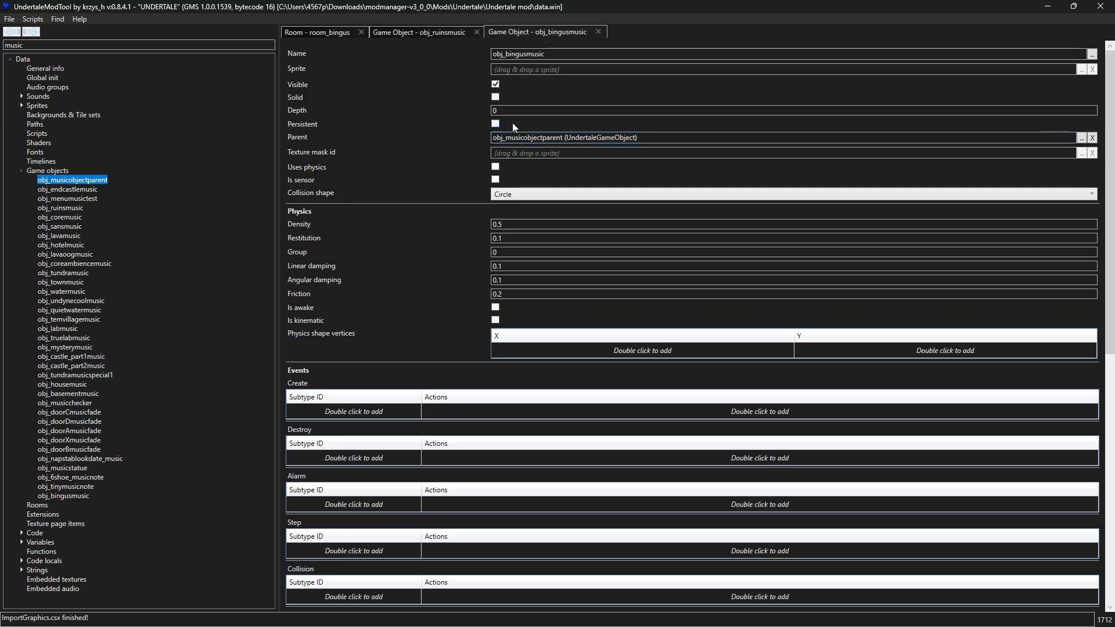
# Make obj_bingusmusic not visible and assign spr_tinymusicnote as its sprite
pyautogui.click(495, 84)
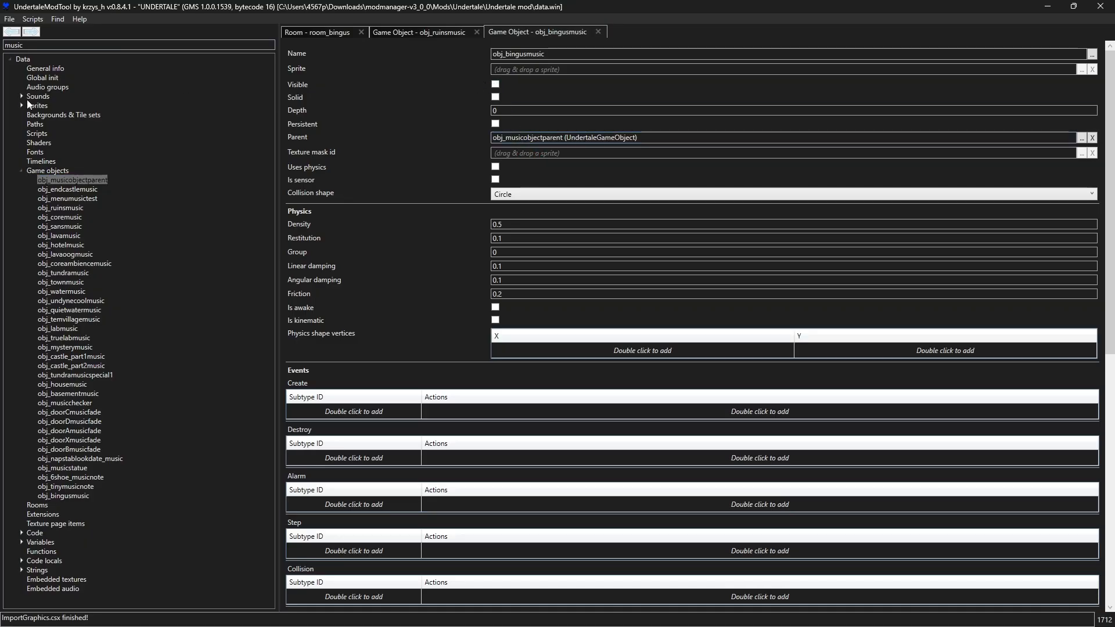
pyautogui.click(21, 105)
pyautogui.moveTo(40, 125); pyautogui.dragTo(391, 102)
pyautogui.moveTo(536, 72); pyautogui.dragTo(535, 72)
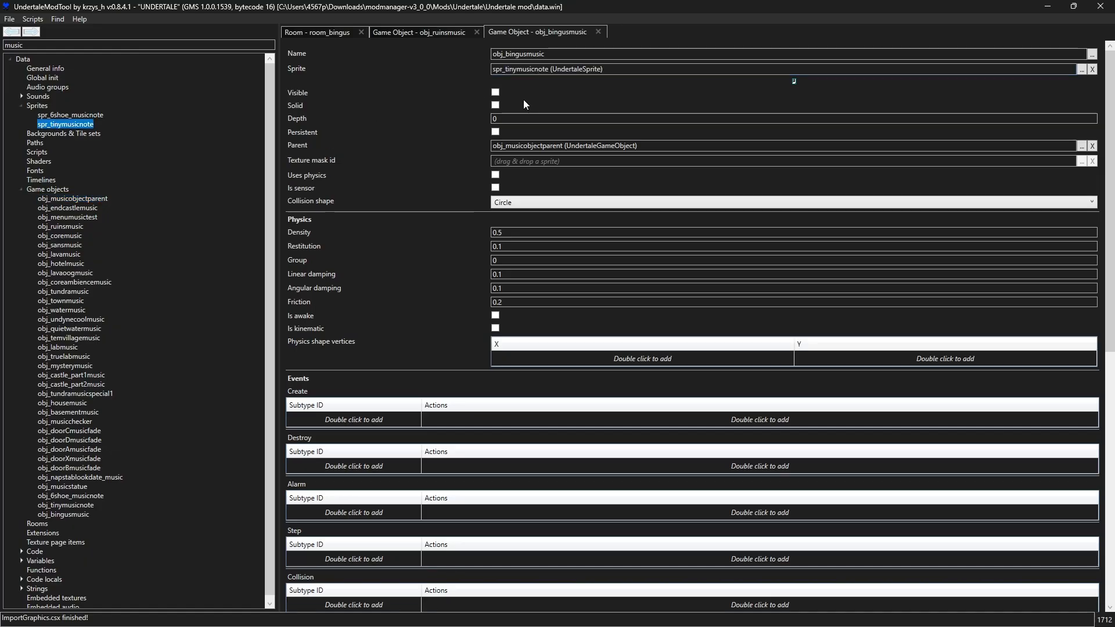
# Add a Create event with a new code entry to obj_bingusmusic and open that code
pyautogui.scroll(-3, 656, 352)
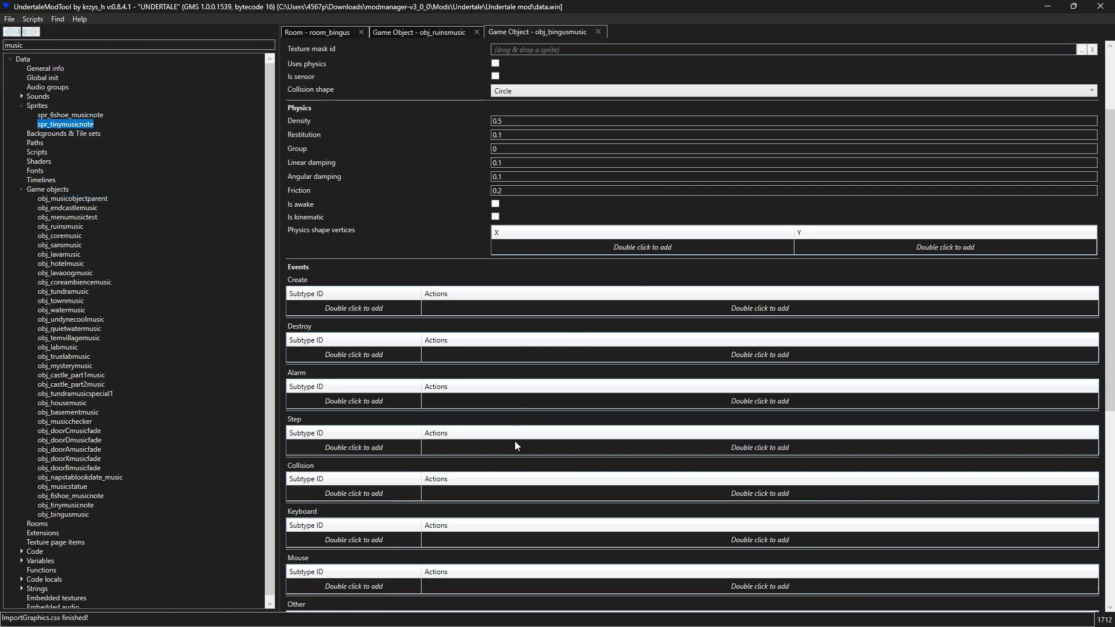
pyautogui.doubleClick(534, 306)
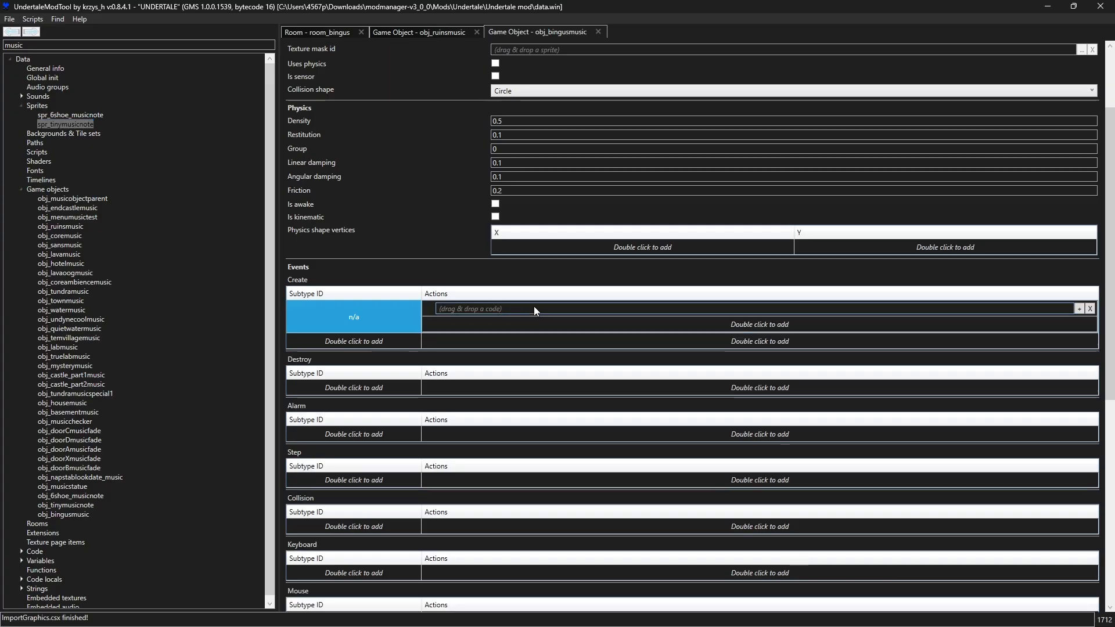
pyautogui.click(1080, 309)
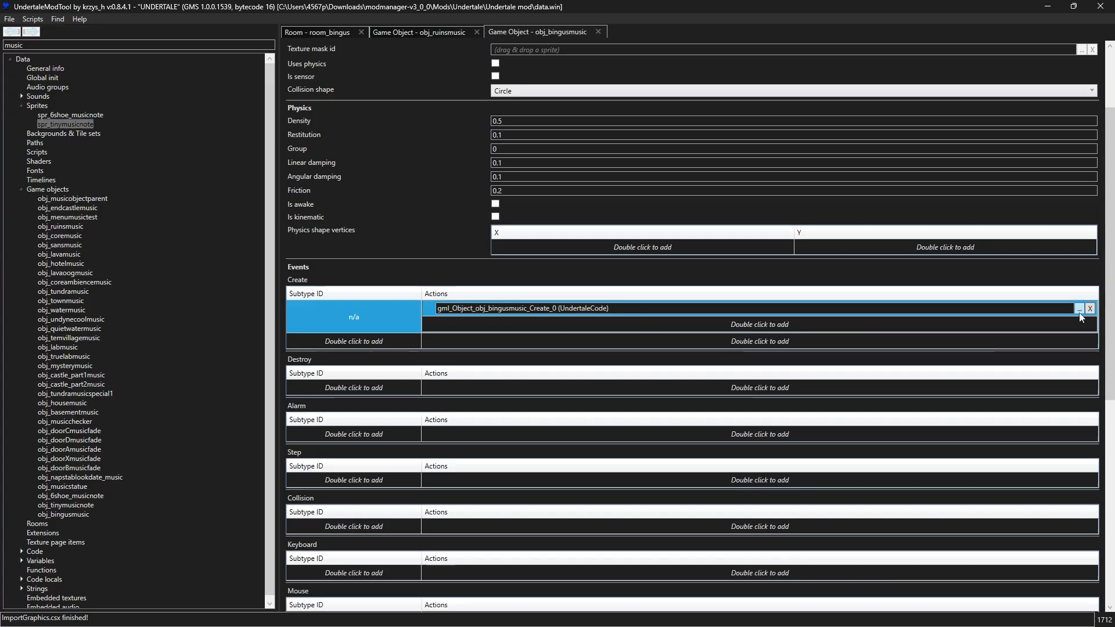
pyautogui.doubleClick(453, 308)
# Copy all of obj_ruinsmusic's Create code into the empty Create code of obj_bingusmusic
pyautogui.click(448, 34)
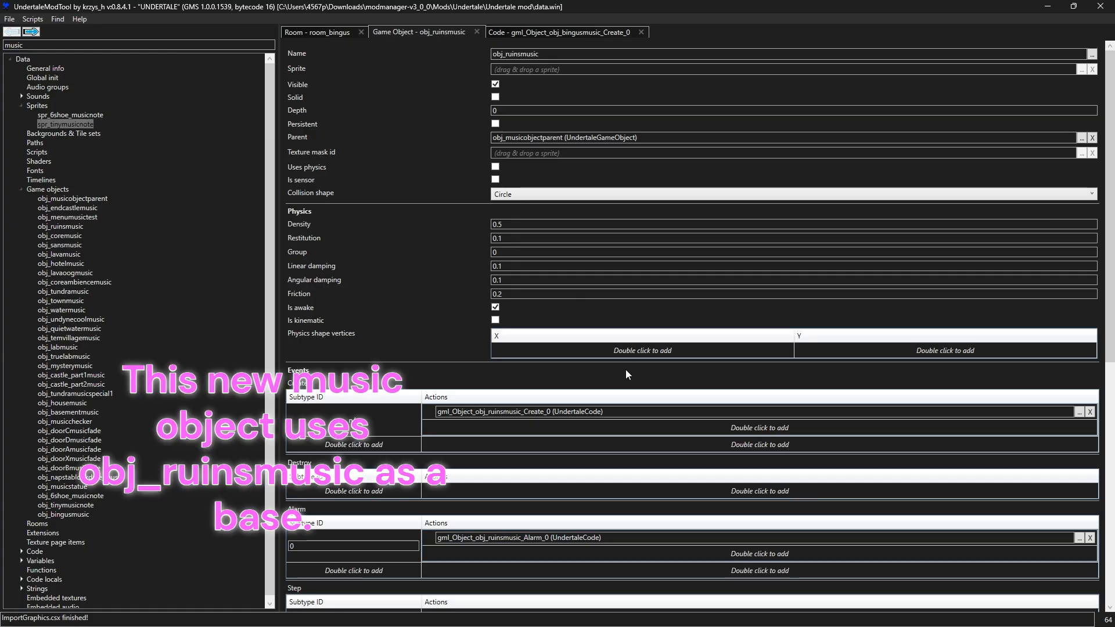
pyautogui.doubleClick(523, 411)
pyautogui.hotkey('ctrl', 'a')
pyautogui.hotkey('ctrl', 'c')
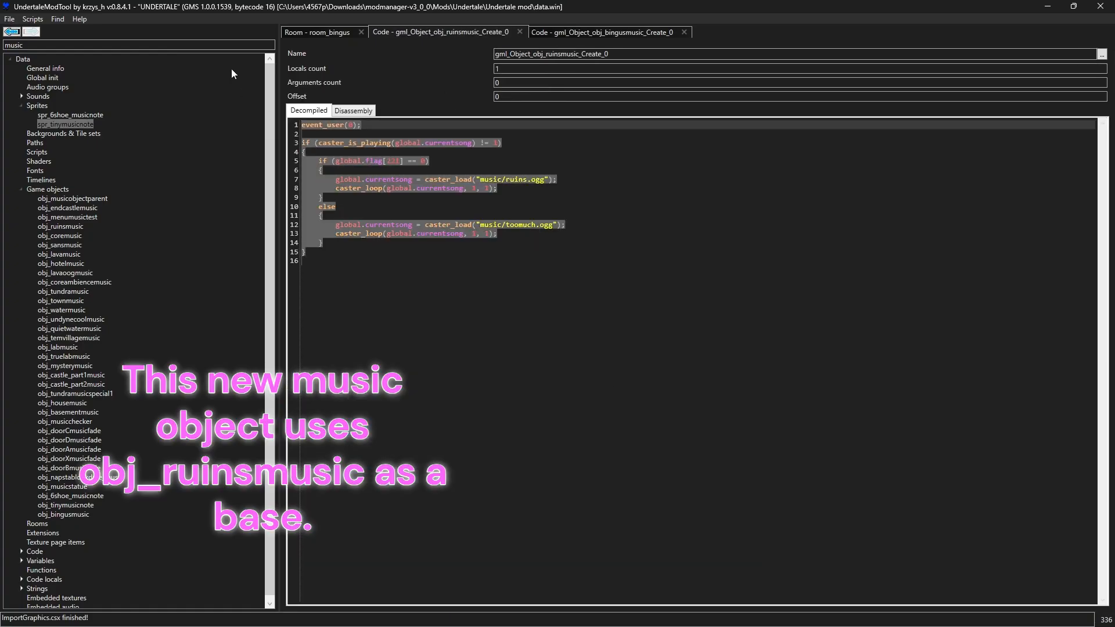
pyautogui.click(586, 32)
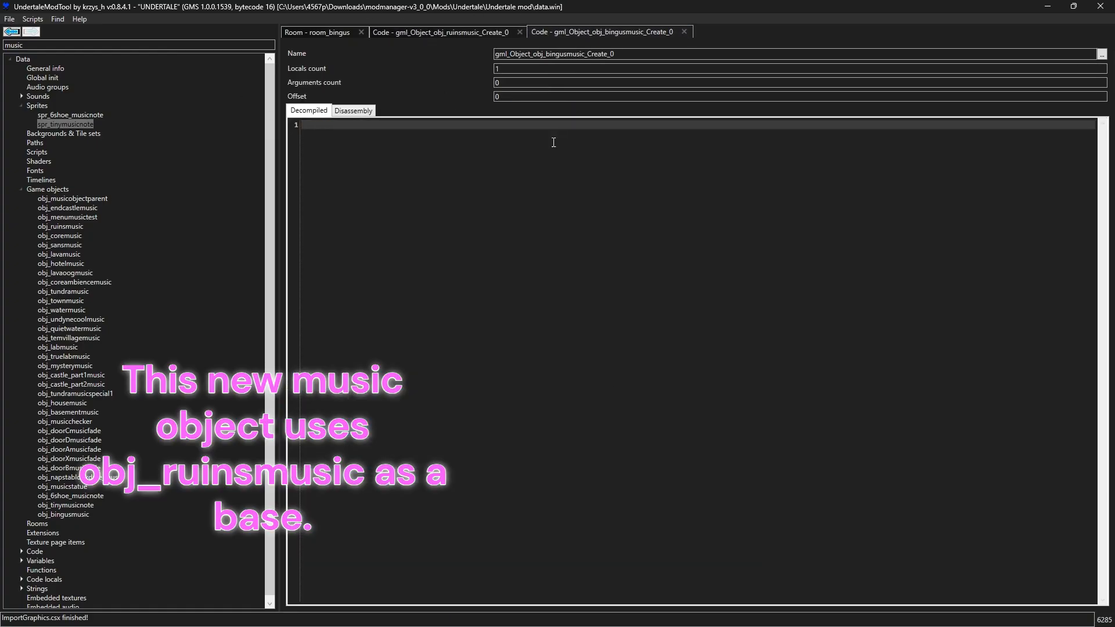
pyautogui.click(552, 142)
pyautogui.hotkey('ctrl', 'v')
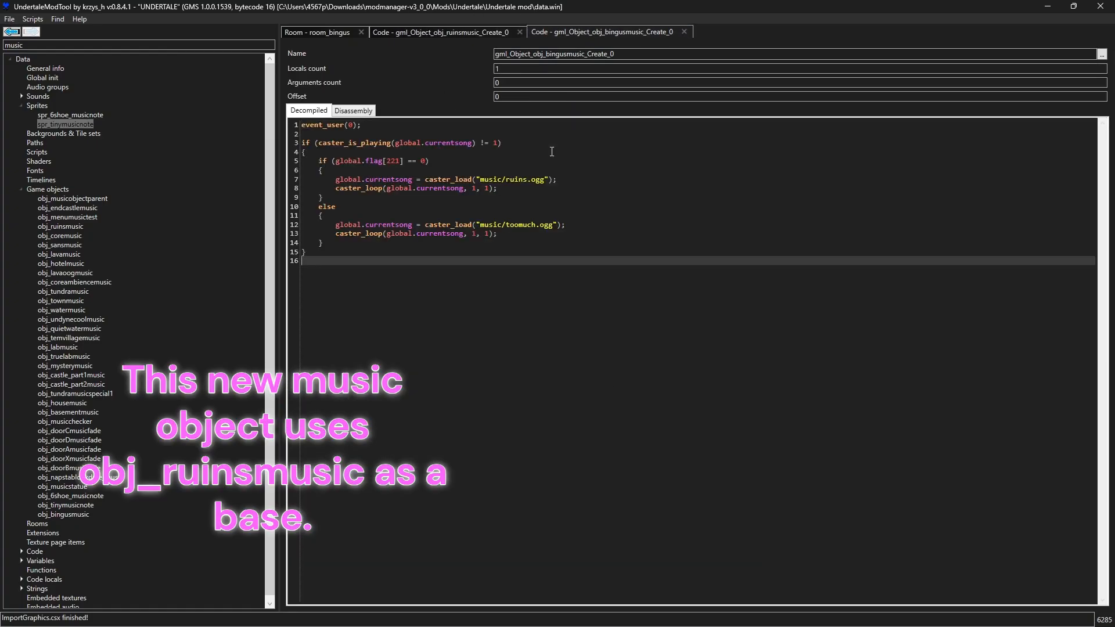
# Import kris_piano_lancer_waltz.ogg from the Music folder with ImportSingleSound.csx and embed it into the game
pyautogui.click(32, 19)
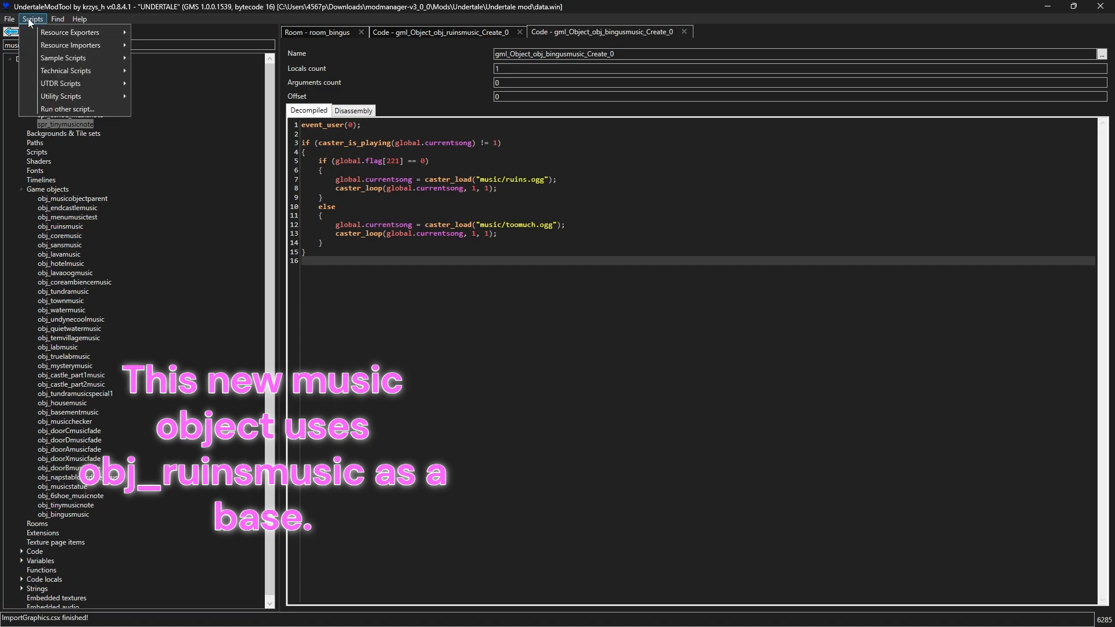
pyautogui.moveTo(71, 60)
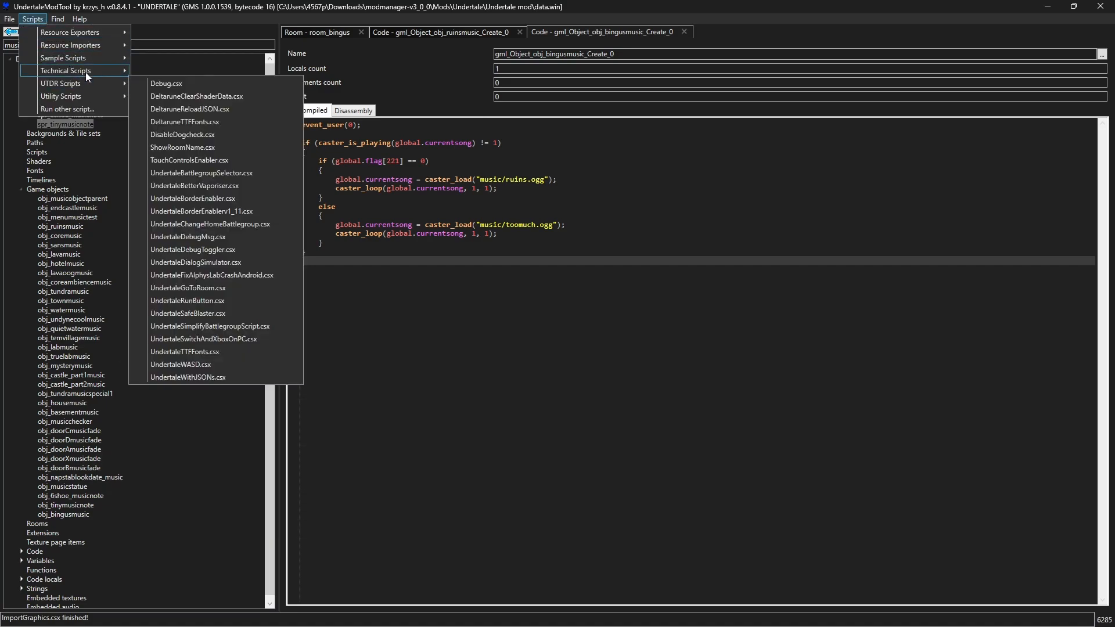
pyautogui.moveTo(113, 48)
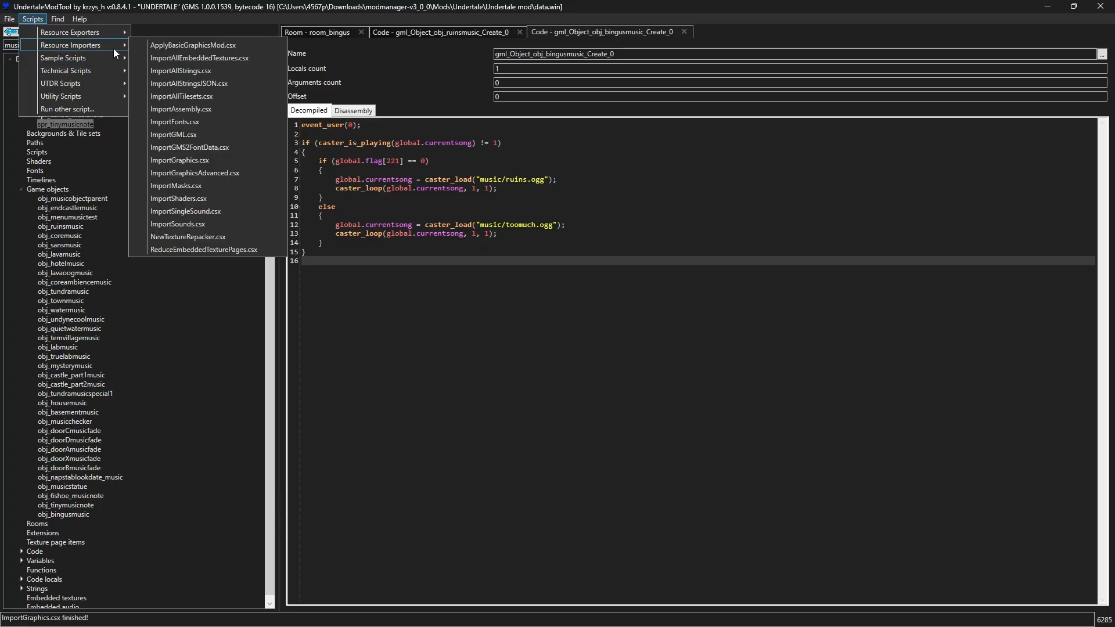
pyautogui.click(235, 215)
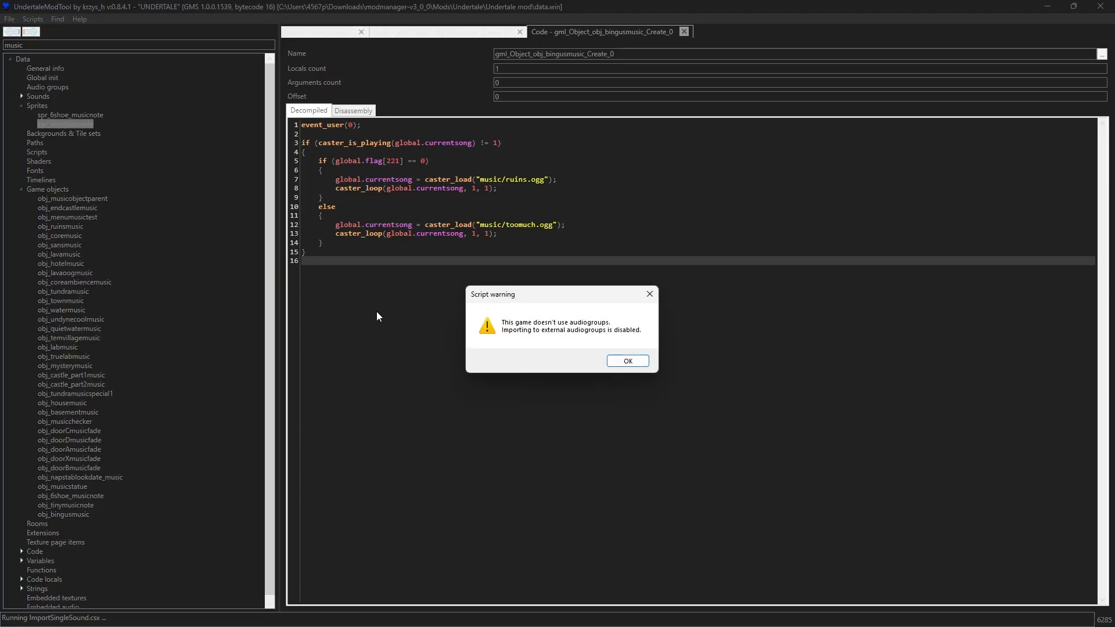
pyautogui.click(622, 362)
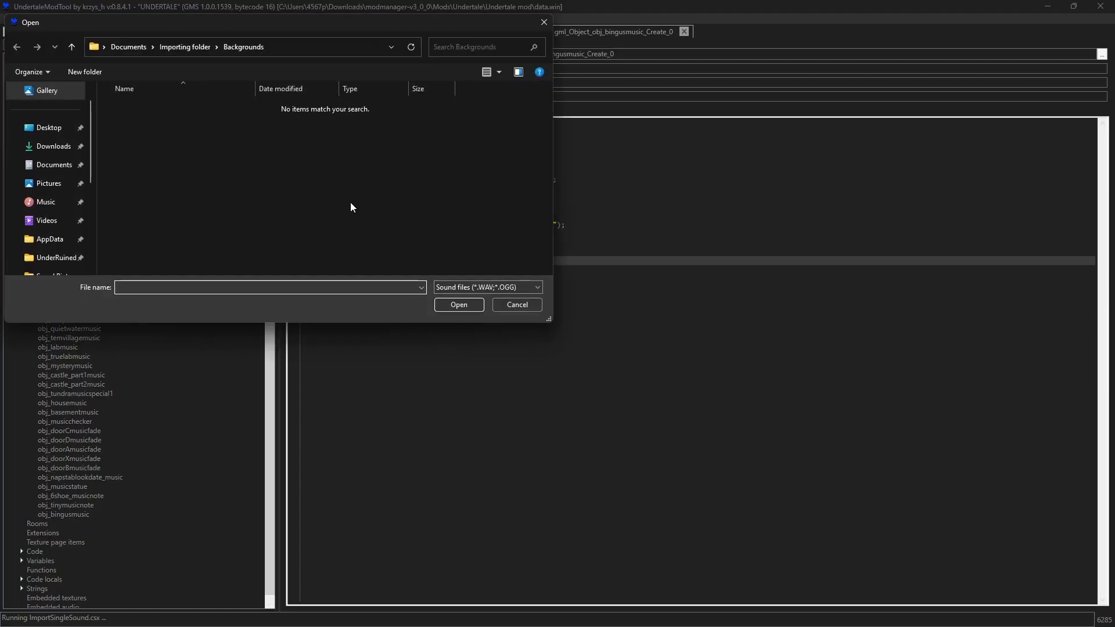
pyautogui.click(31, 204)
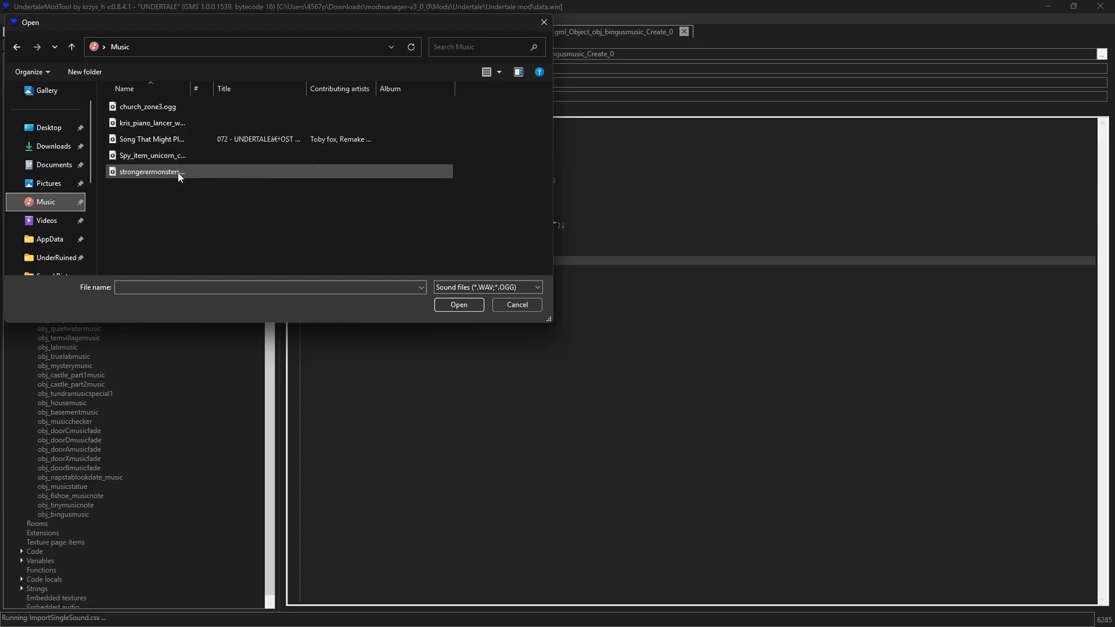
pyautogui.click(166, 127)
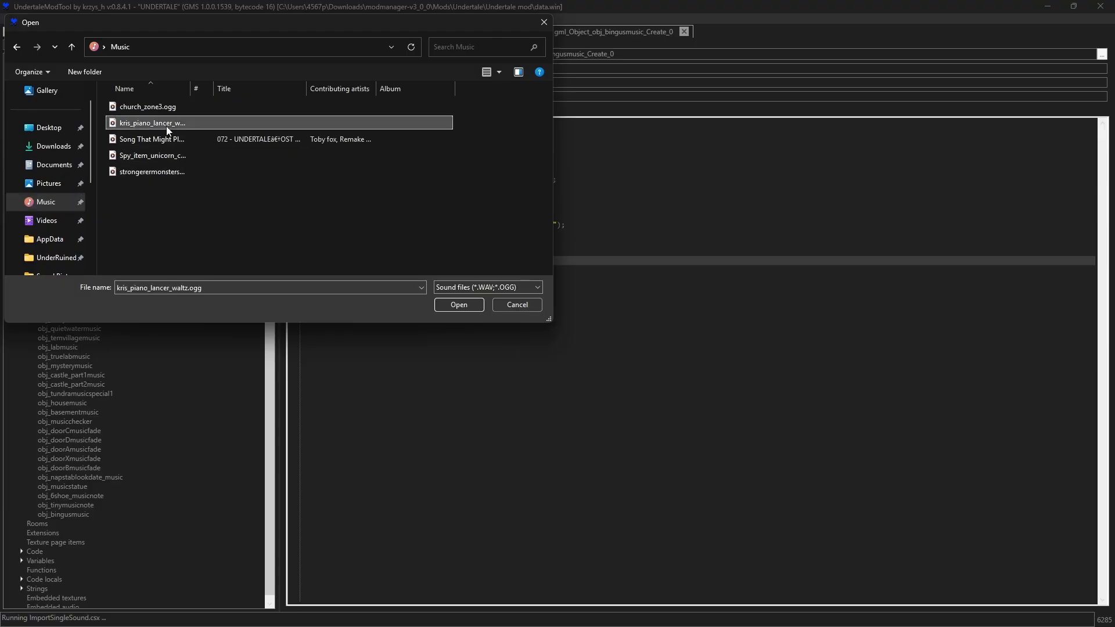
pyautogui.doubleClick(166, 127)
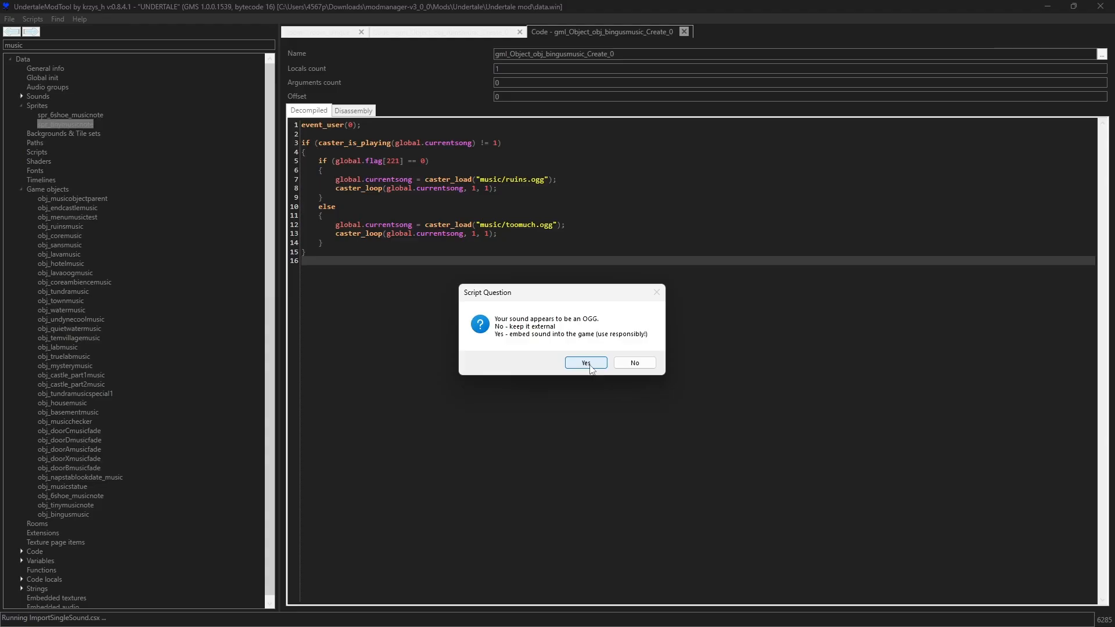
pyautogui.click(588, 363)
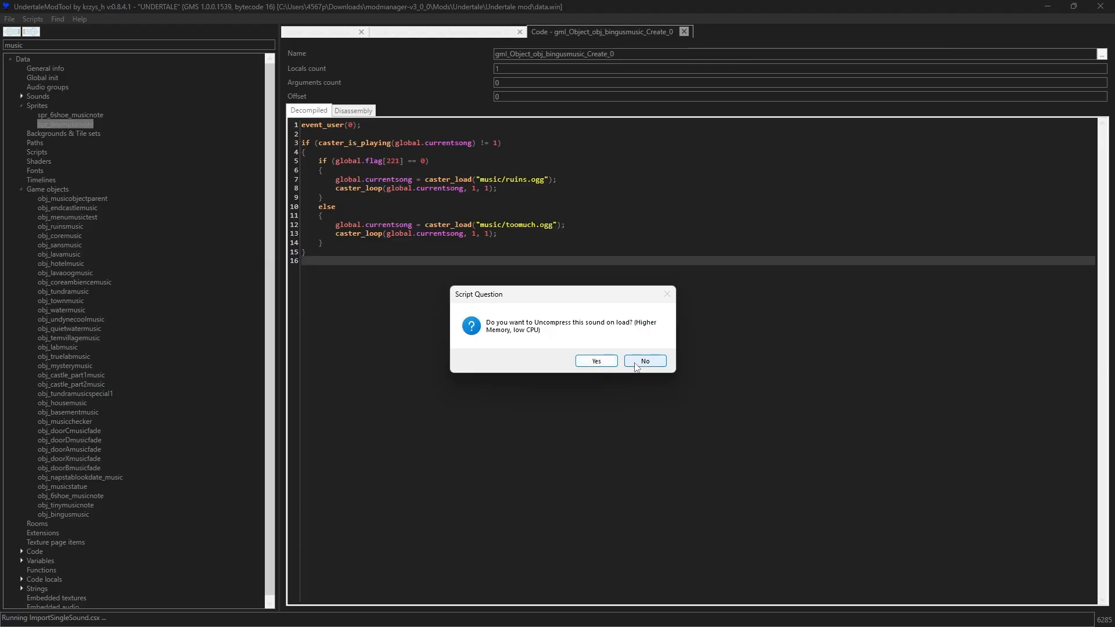
pyautogui.click(613, 364)
pyautogui.click(597, 361)
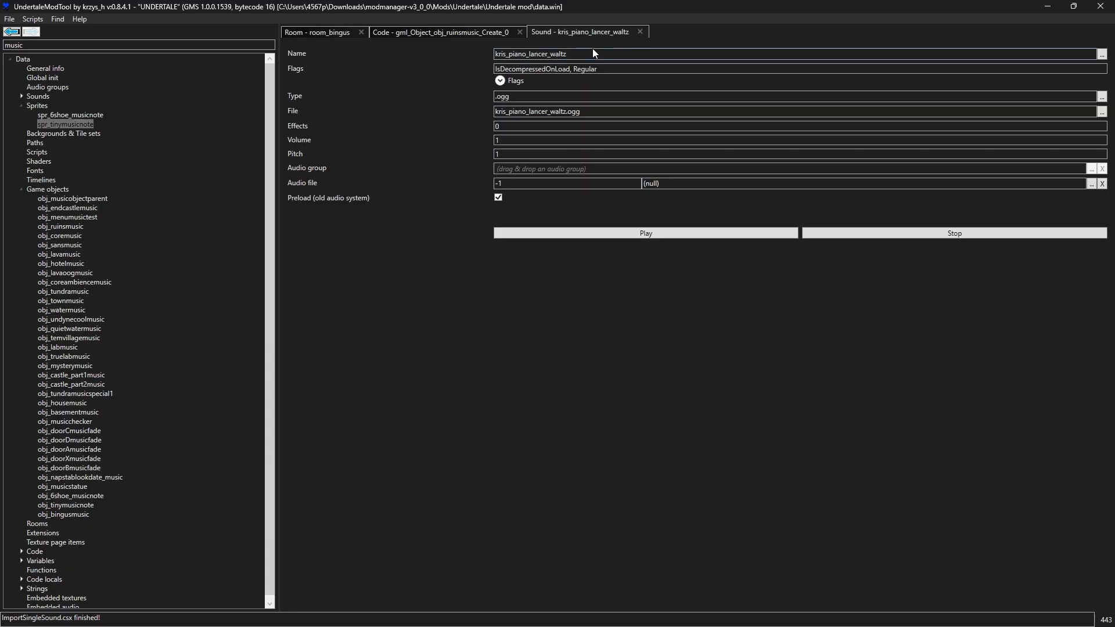
# Filter the game data by "musin" and open the code of the scr_getmusindex script
pyautogui.click(410, 37)
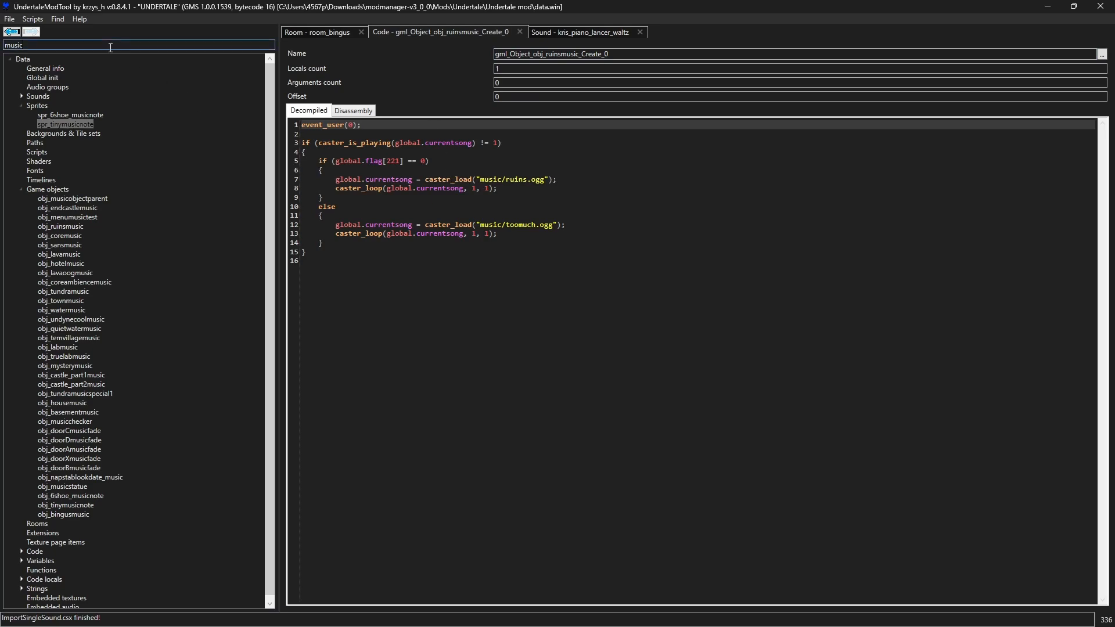
pyautogui.doubleClick(14, 47)
pyautogui.write('musin')
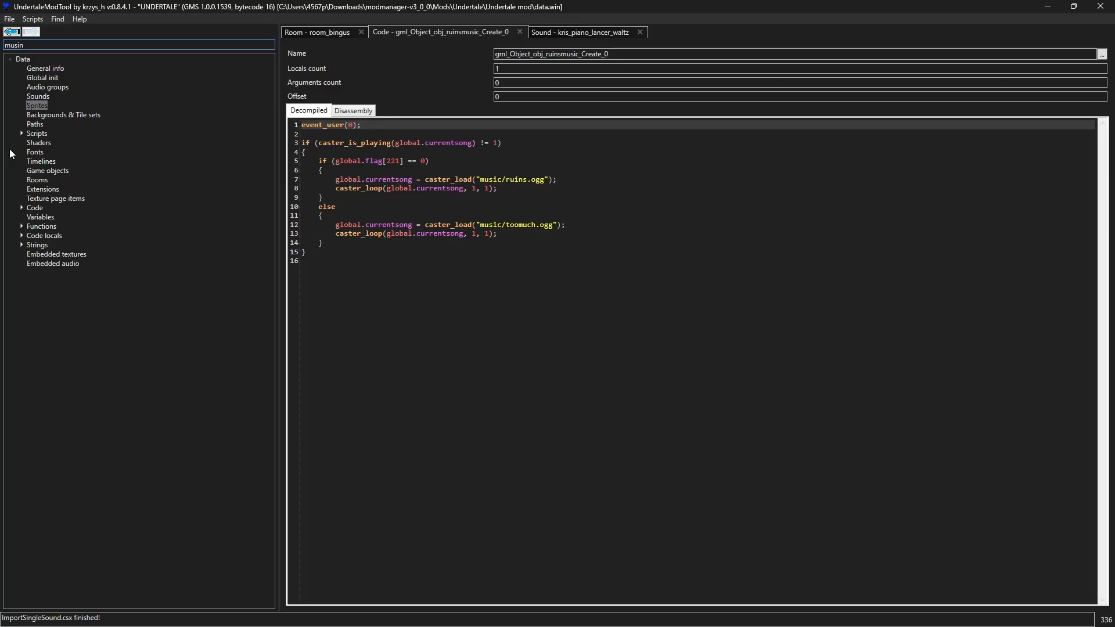
pyautogui.click(22, 133)
pyautogui.click(52, 143)
pyautogui.rightClick(51, 142)
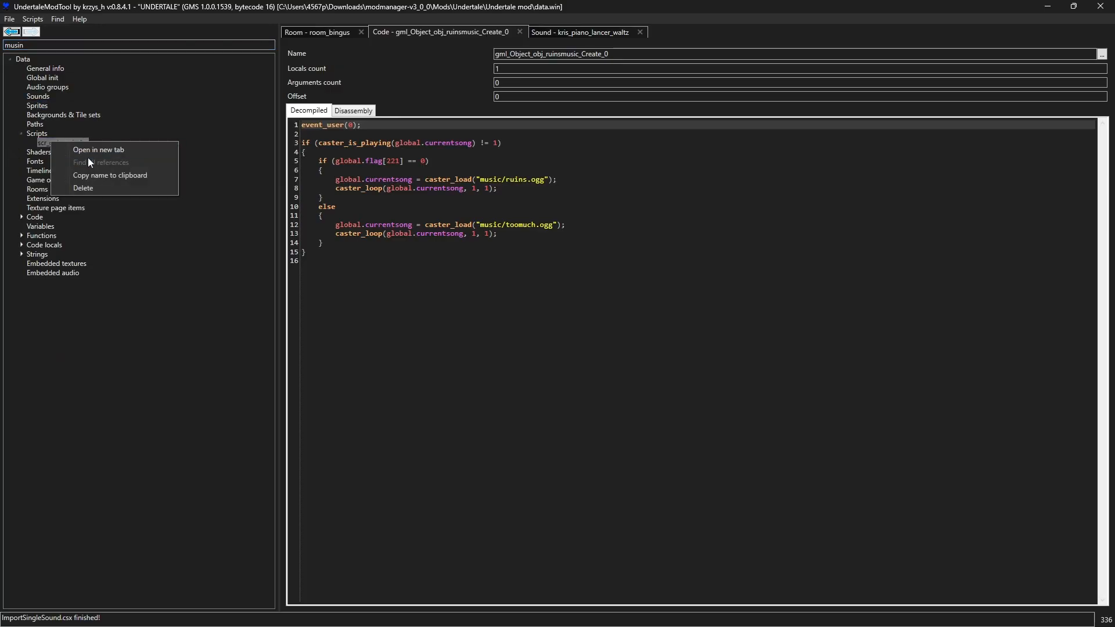
pyautogui.click(95, 150)
pyautogui.doubleClick(558, 69)
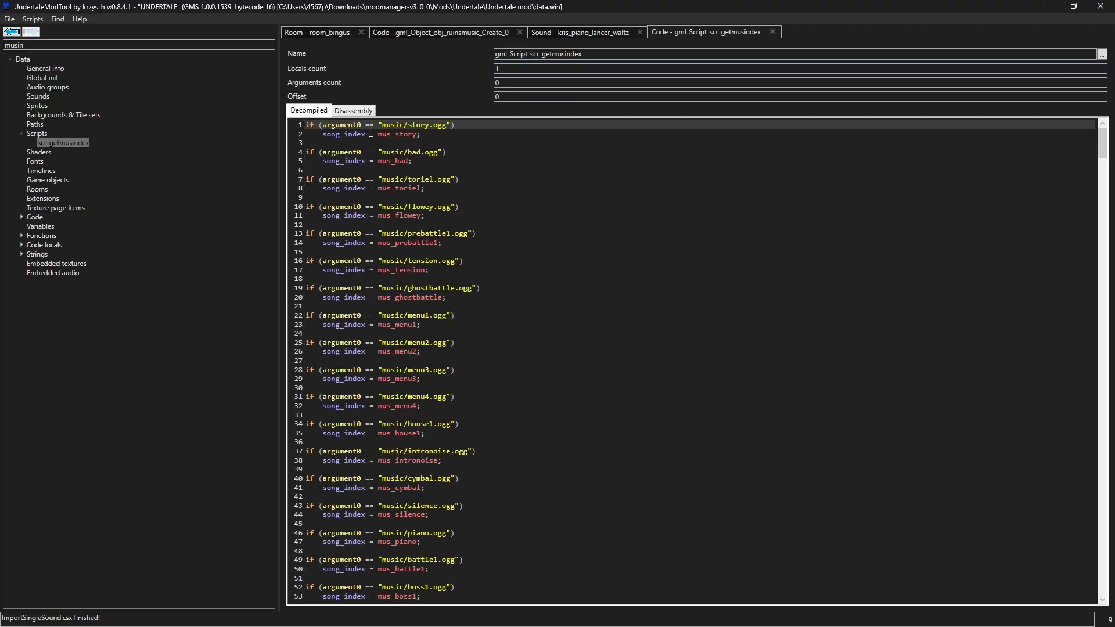
# Duplicate the "music/story.ogg" condition and its song_index assignment directly below the original in scr_getmusindex
pyautogui.moveTo(436, 135); pyautogui.dragTo(290, 131)
pyautogui.hotkey('ctrl', 'c')
pyautogui.click(431, 142)
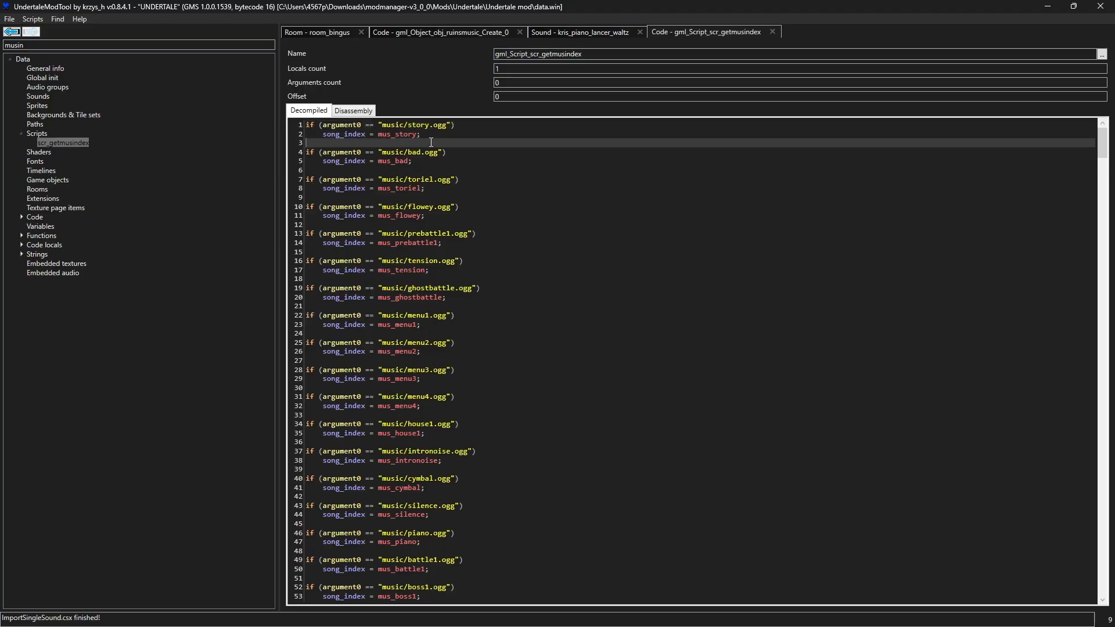
pyautogui.hotkey('ctrl', 'v')
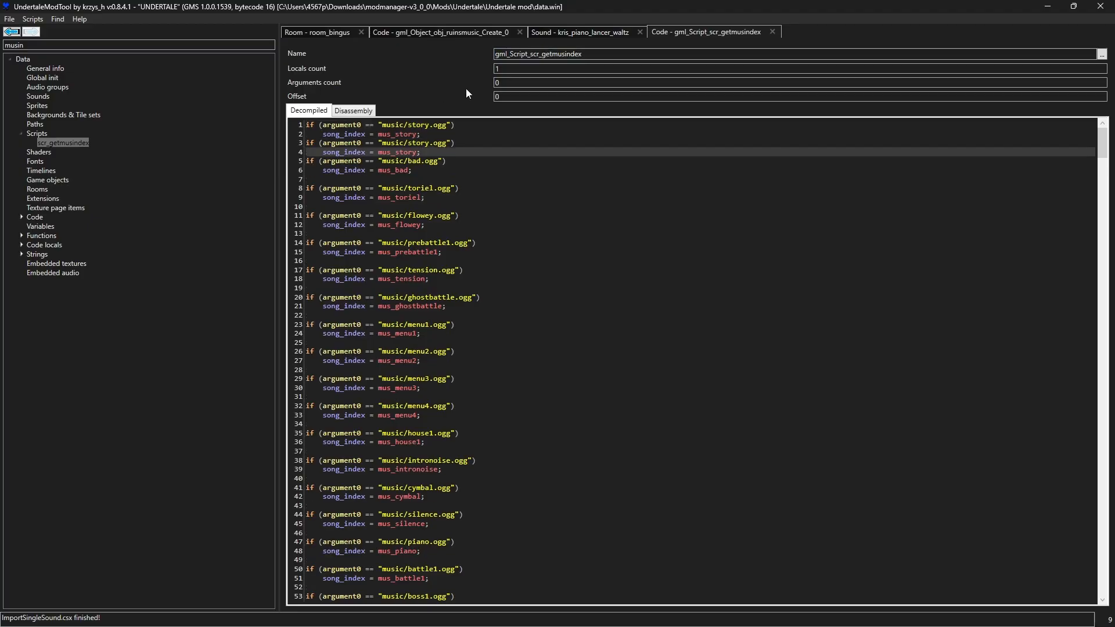
# Change the duplicated entry to match "music/lancer.ogg" and set song_index to kris_piano_lancer_waltz, and compile the code
pyautogui.moveTo(428, 144); pyautogui.dragTo(411, 145)
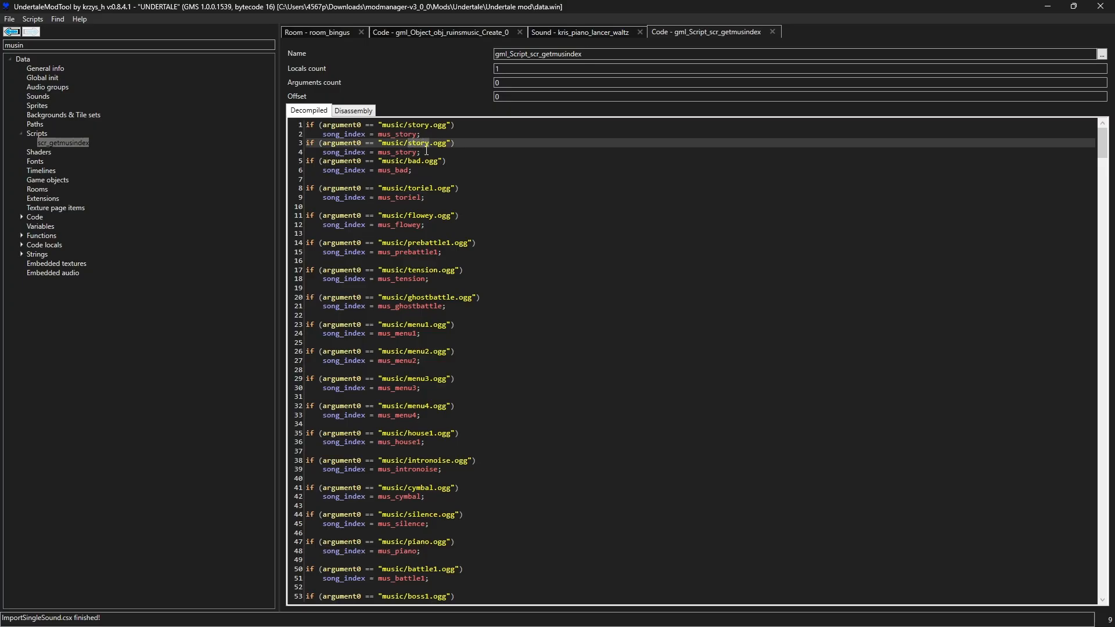
pyautogui.write('lancee')
pyautogui.press('BackSpace')
pyautogui.write('r')
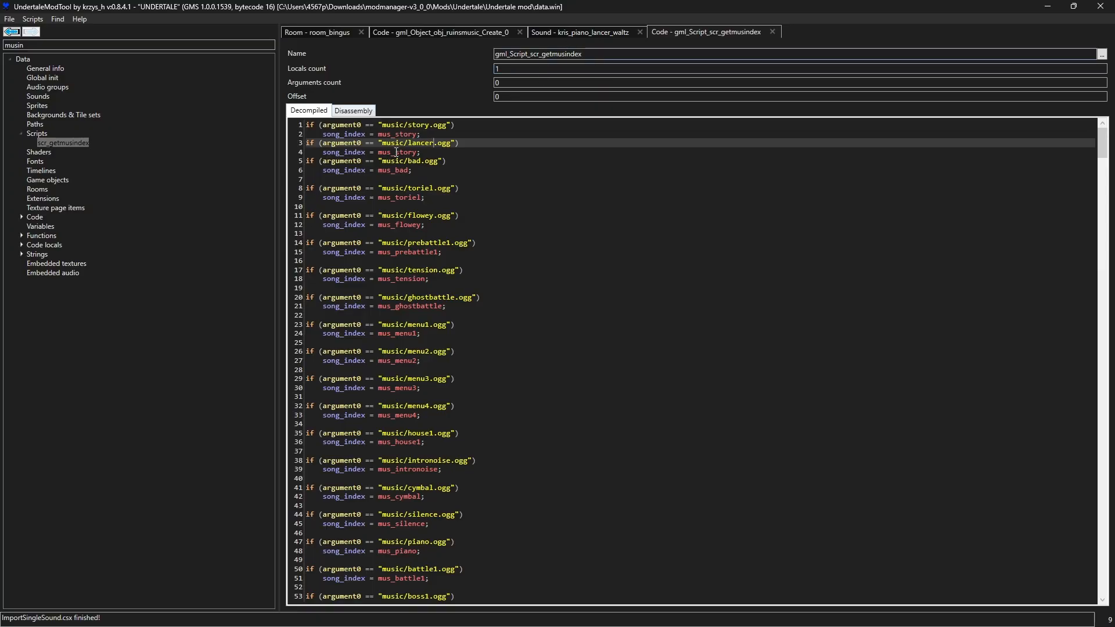
pyautogui.moveTo(380, 152); pyautogui.dragTo(419, 155)
pyautogui.write('kris')
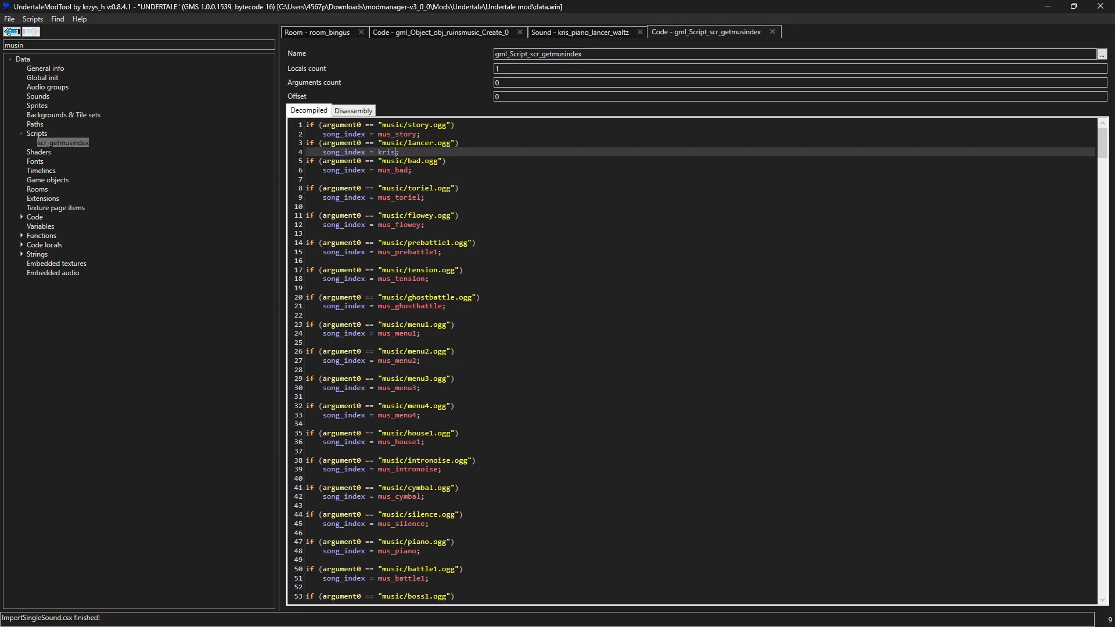
pyautogui.write('_piano_lancer_waltz')
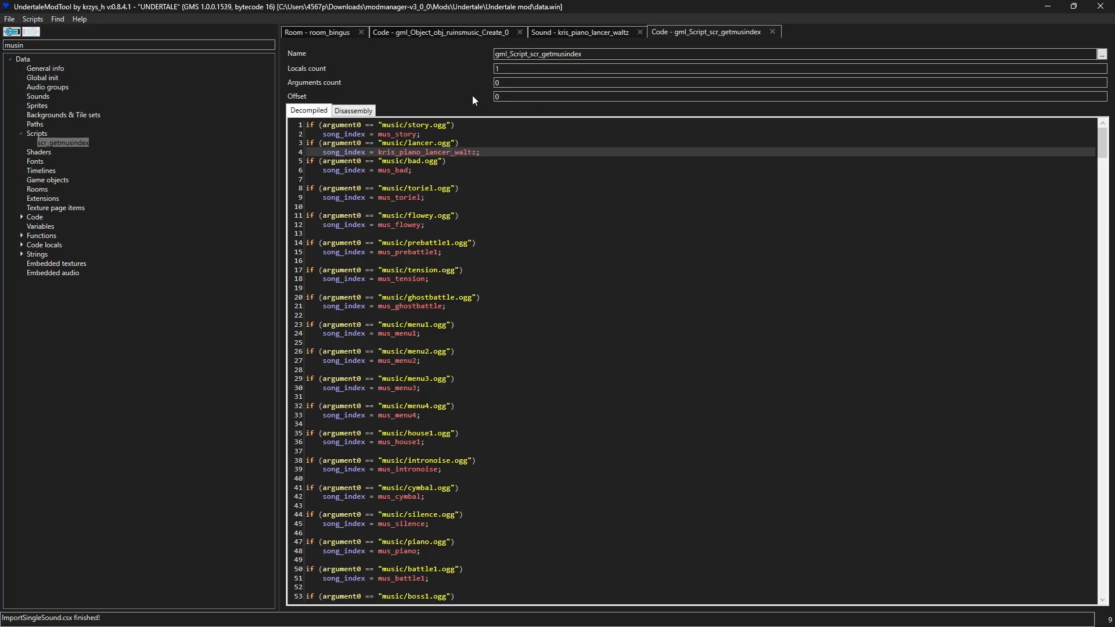
pyautogui.hotkey('ctrl', 'k')
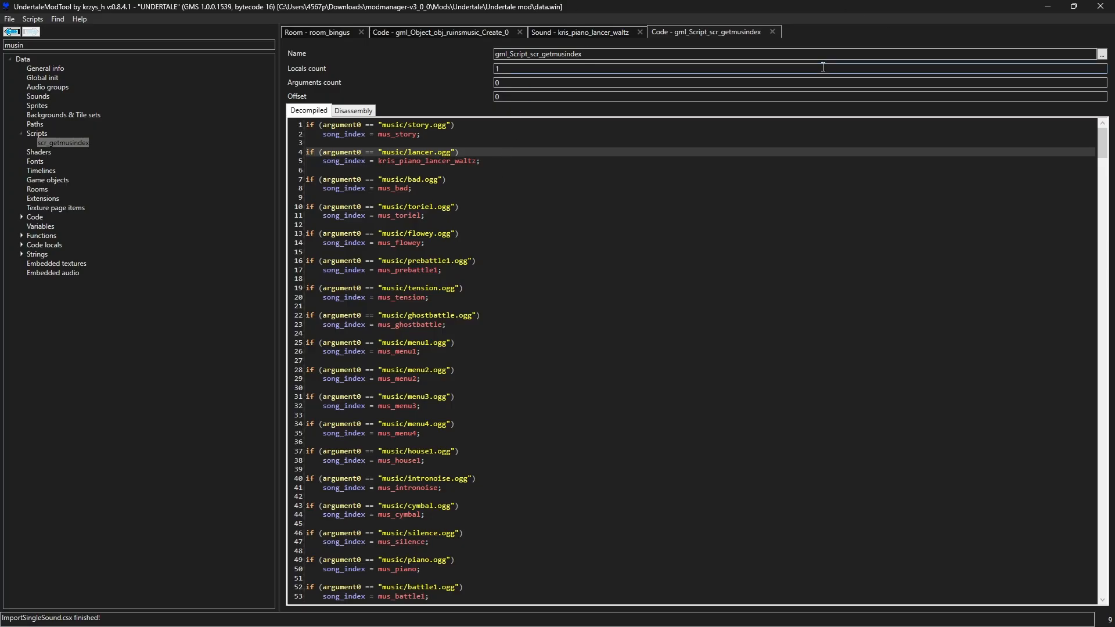
# Close scr_getmusindex and change "music/ruins.ogg" to "music/lancer.ogg" in obj_ruinsmusic's Create code
pyautogui.click(773, 31)
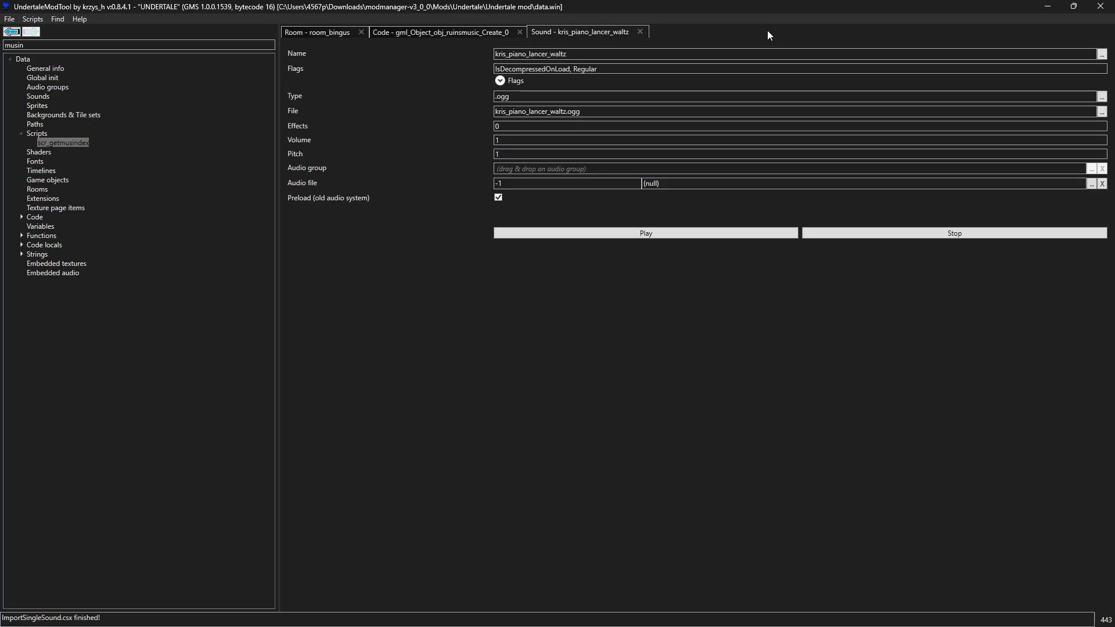
pyautogui.click(465, 33)
pyautogui.moveTo(505, 180); pyautogui.dragTo(527, 180)
pyautogui.write('la')
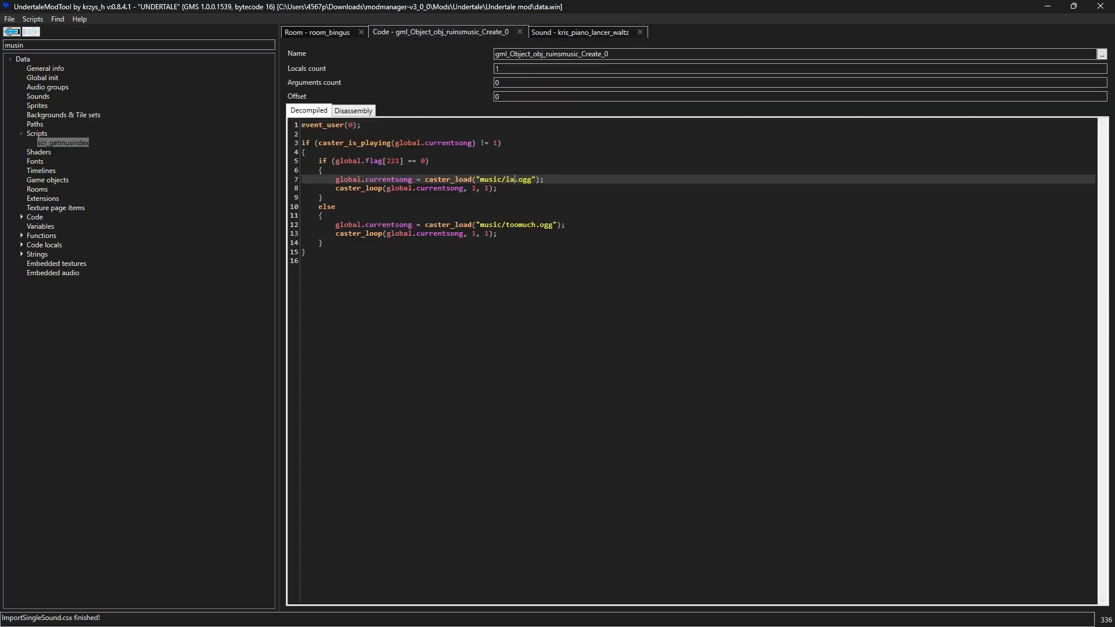
pyautogui.write('ncer')
# Reopen the scr_getmusindex code for a check and return to obj_ruinsmusic's Create code
pyautogui.rightClick(75, 142)
pyautogui.click(88, 151)
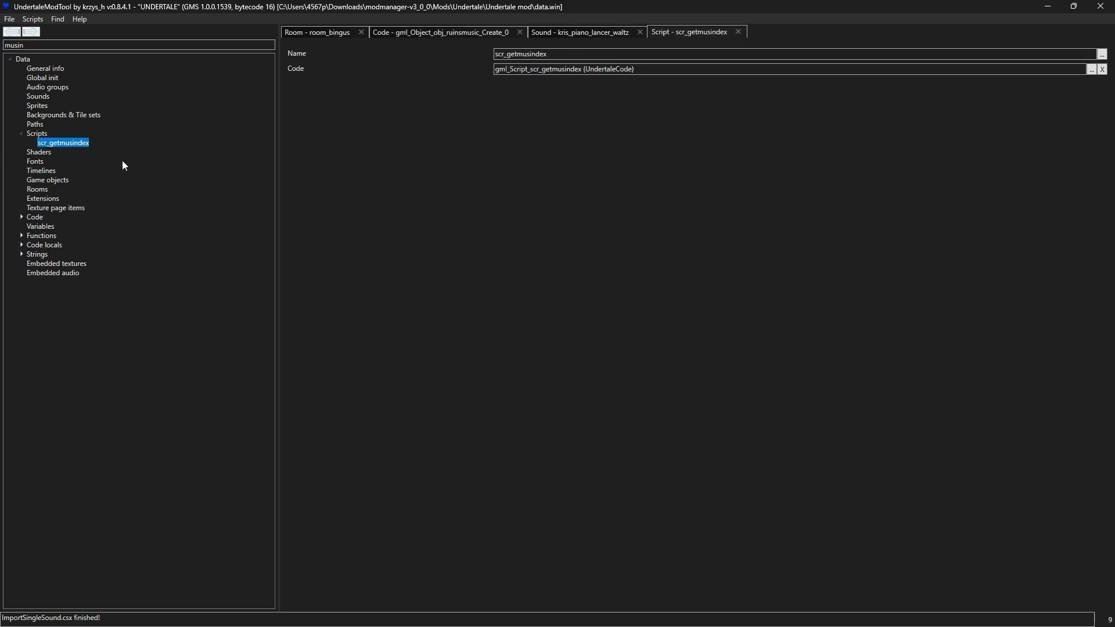
pyautogui.doubleClick(509, 75)
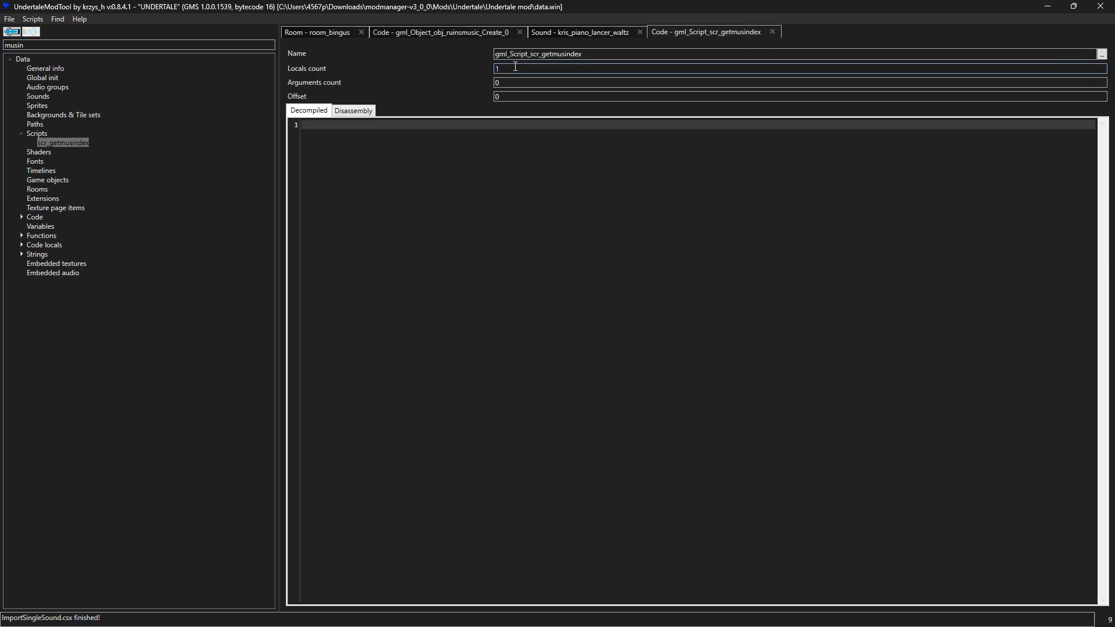
pyautogui.click(772, 32)
pyautogui.click(504, 31)
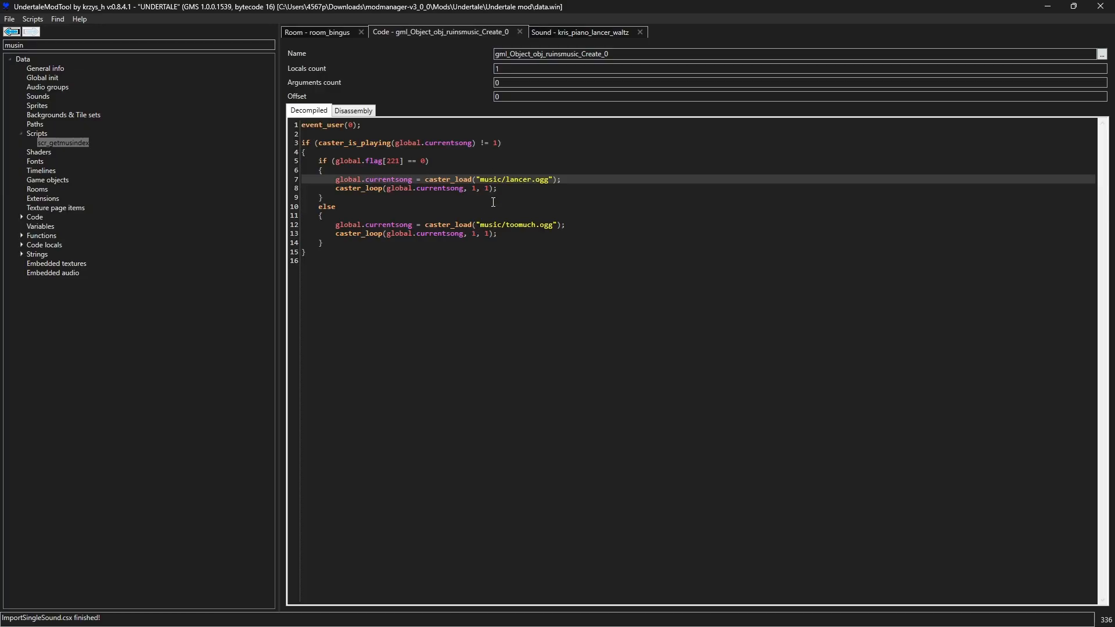
# Close the kris_piano_lancer_waltz sound and copy the whole Create code of obj_ruinsmusic
pyautogui.click(640, 32)
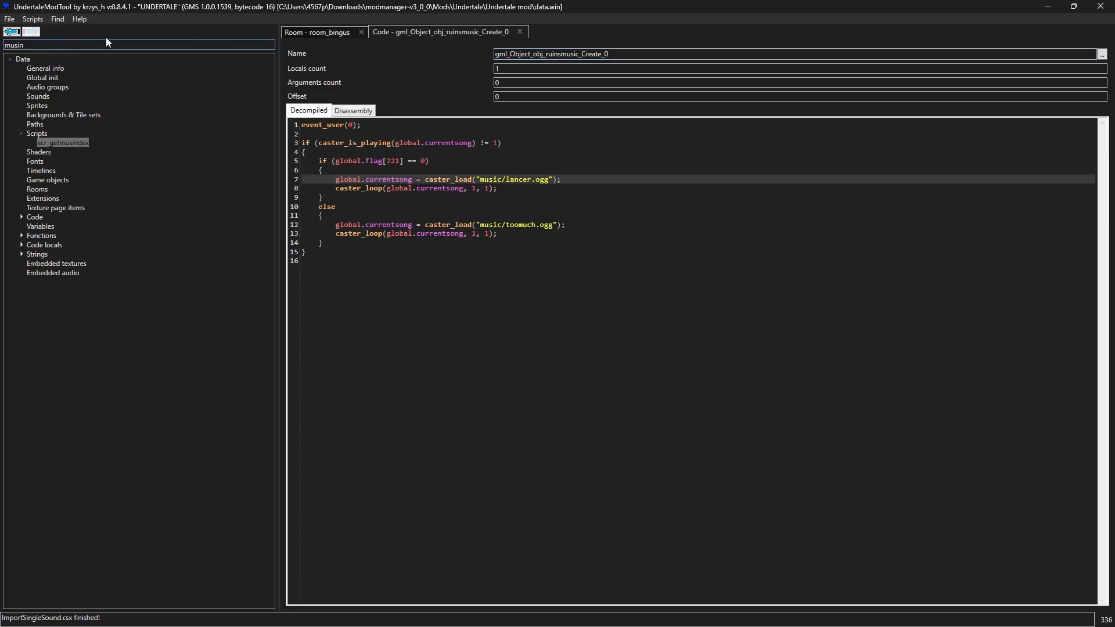
pyautogui.click(9, 32)
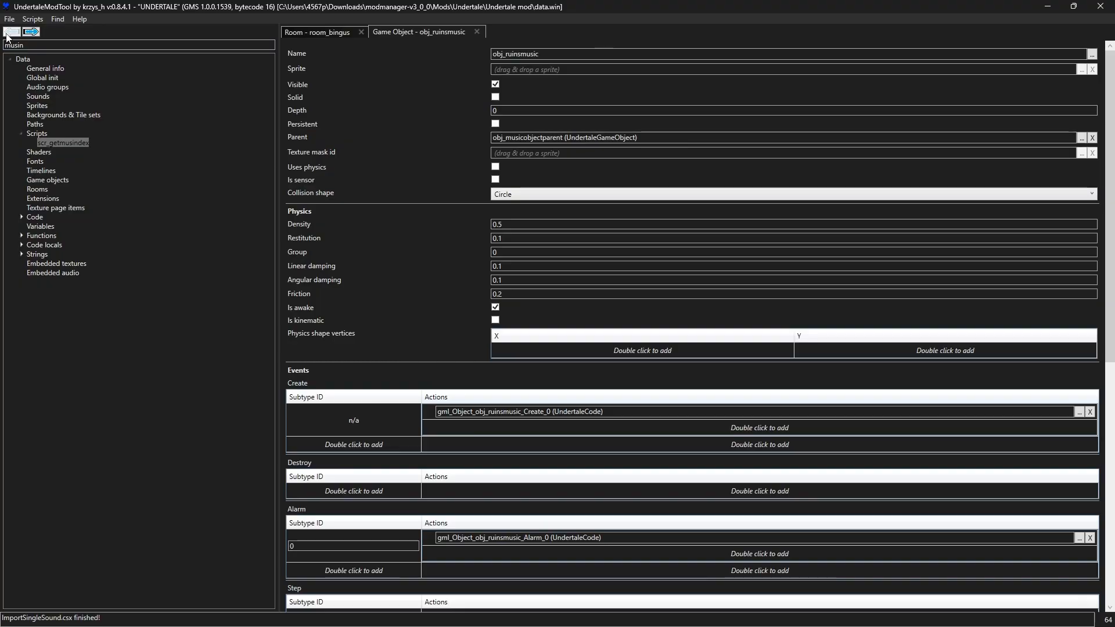
pyautogui.click(32, 32)
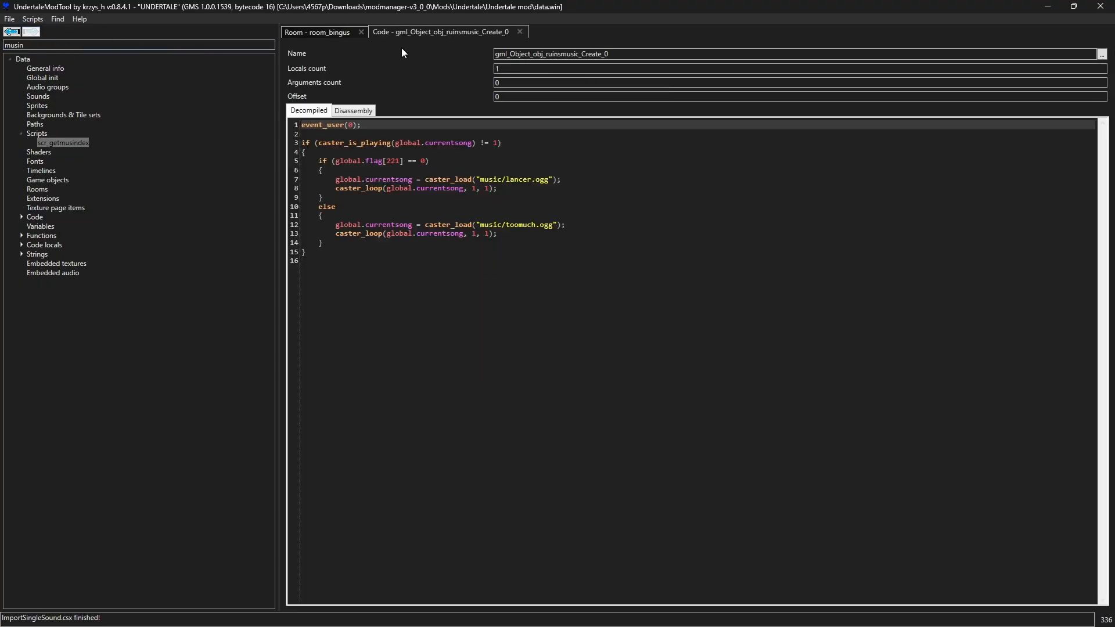
pyautogui.click(558, 264)
pyautogui.hotkey('ctrl', 'a')
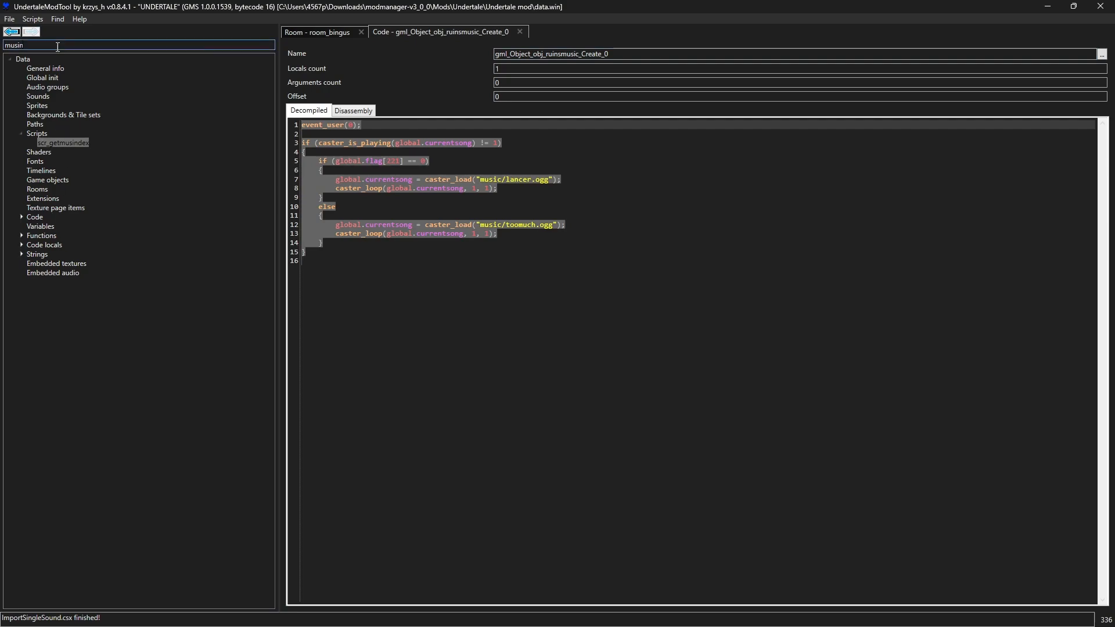
# Filter the resources for "mus", open obj_bingusmusic's Create code and replace all of it with the copied code
pyautogui.doubleClick(17, 46)
pyautogui.write('mus')
pyautogui.click(33, 133)
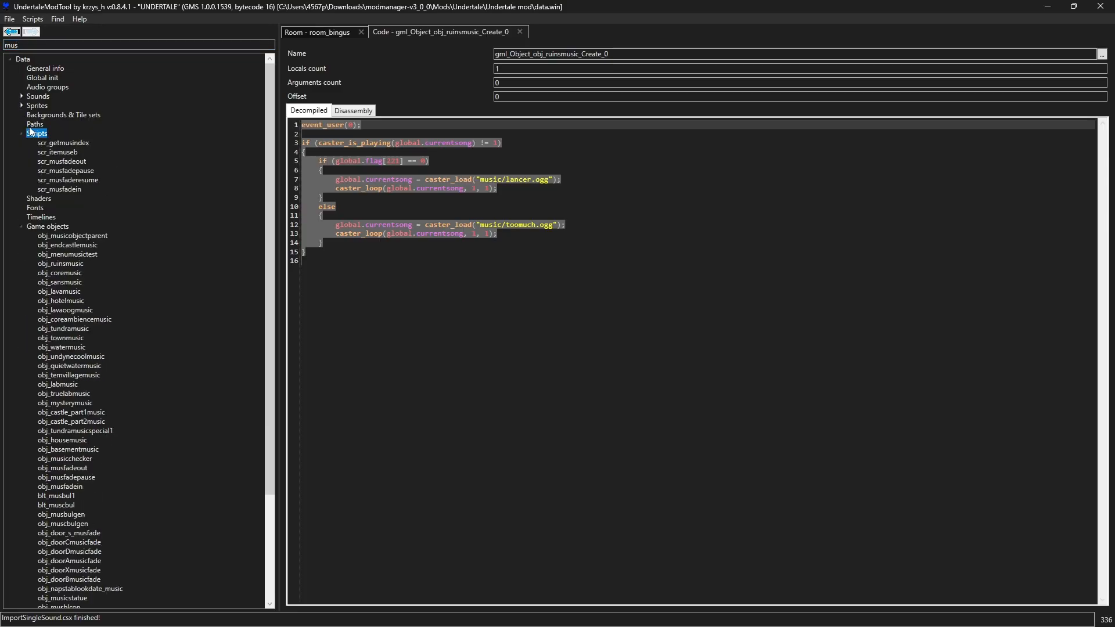
pyautogui.click(21, 135)
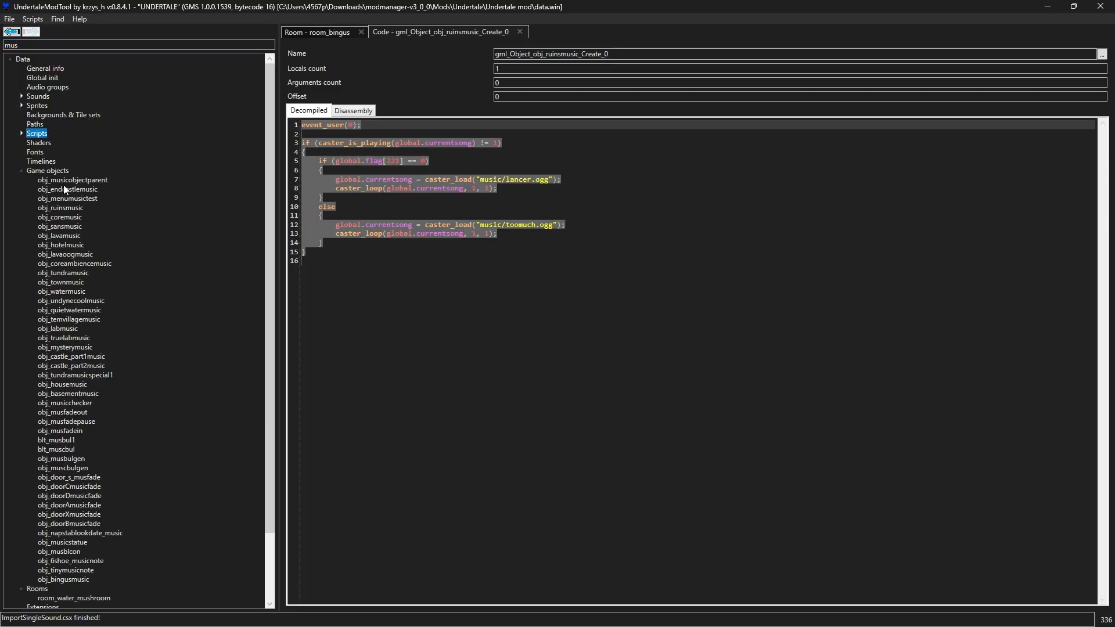
pyautogui.click(61, 581)
pyautogui.doubleClick(491, 422)
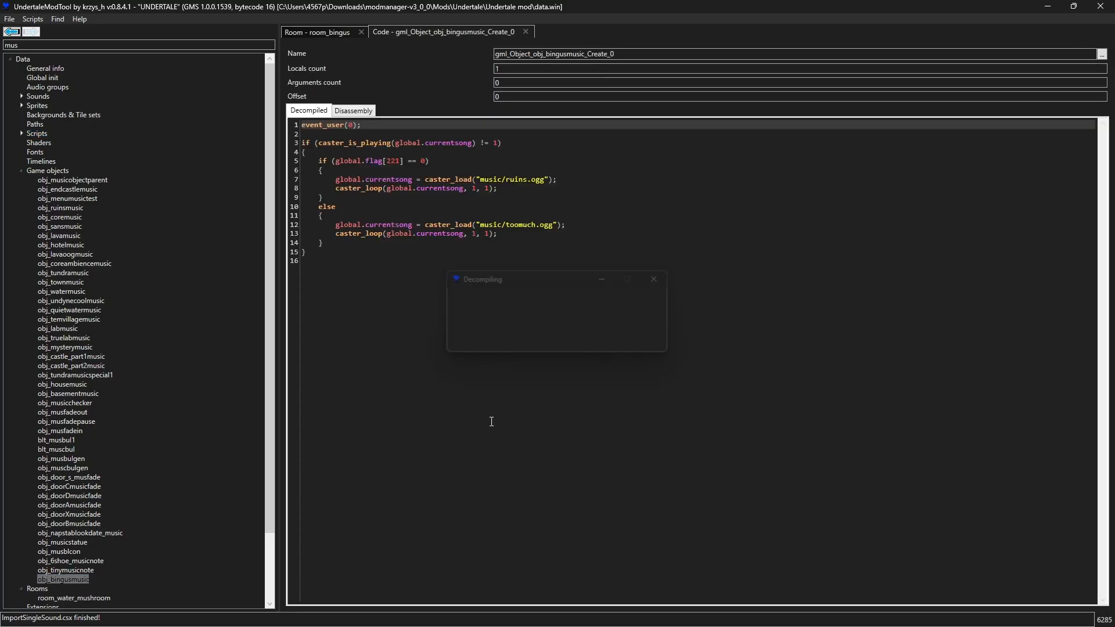
pyautogui.hotkey('ctrl', 'a')
pyautogui.hotkey('ctrl', 'v')
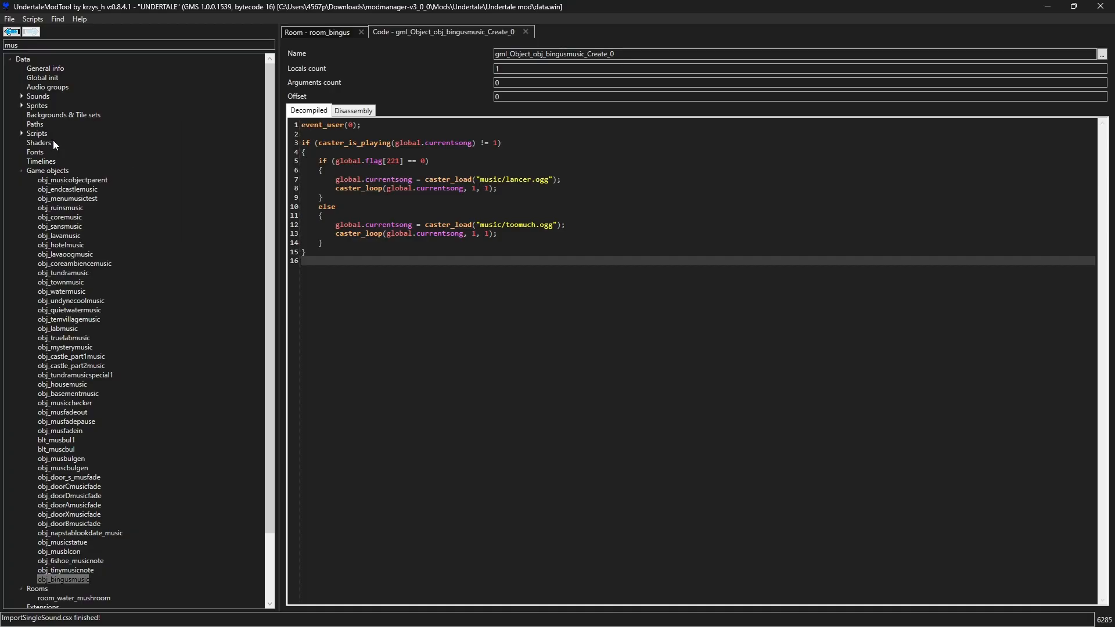
# Change "music/lancer.ogg" back to "music/ruins.ogg" in obj_ruinsmusic's Create code
pyautogui.click(81, 203)
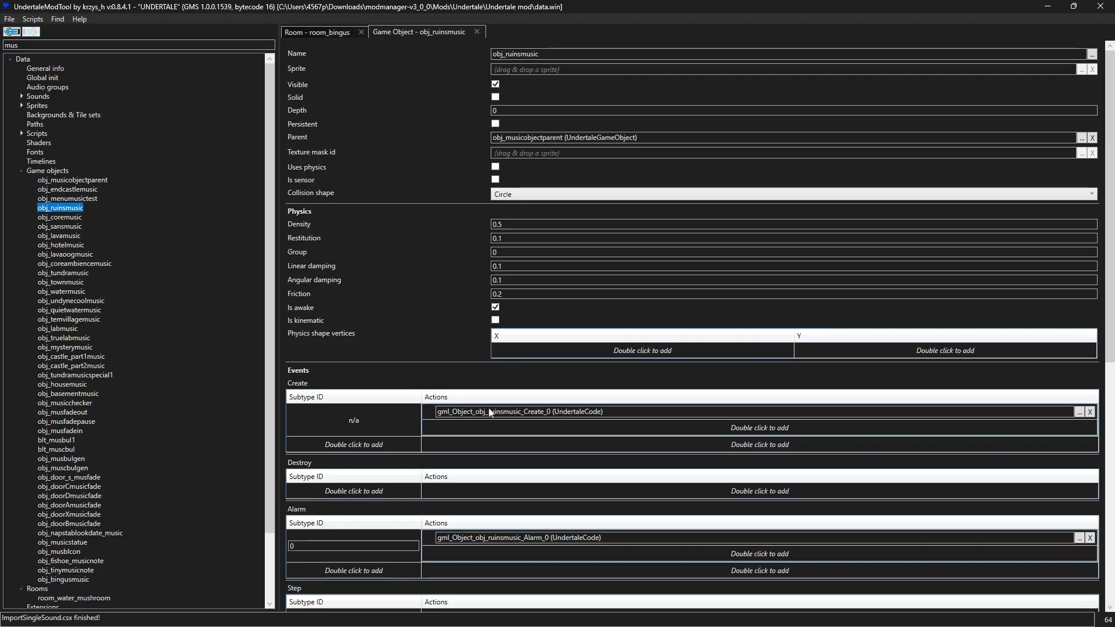
pyautogui.doubleClick(587, 418)
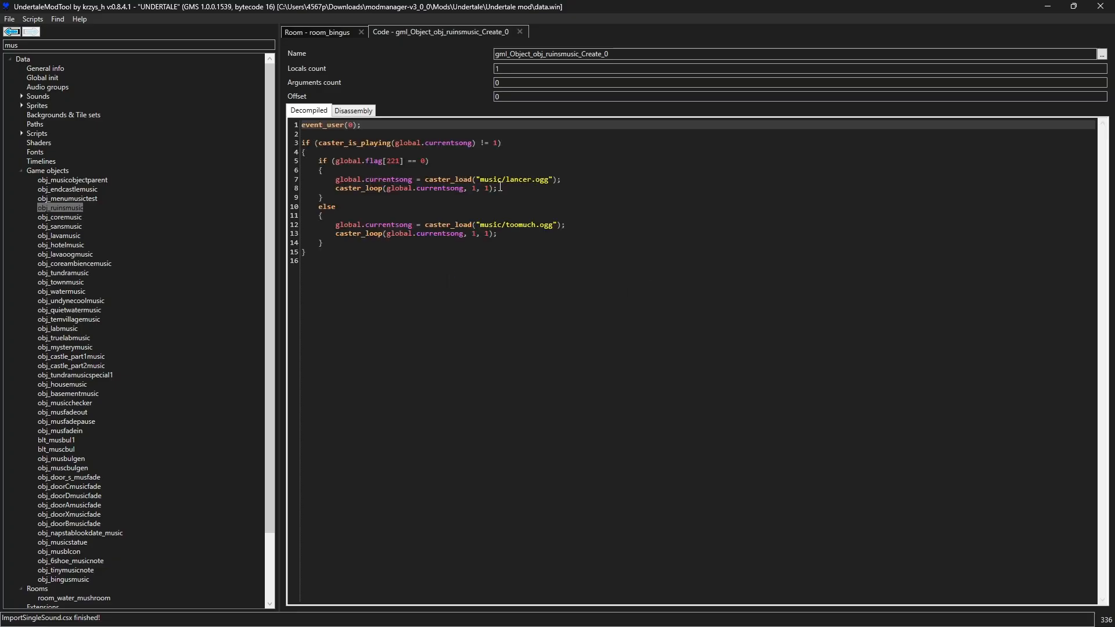
pyautogui.moveTo(505, 182); pyautogui.dragTo(532, 181)
pyautogui.write('ruins')
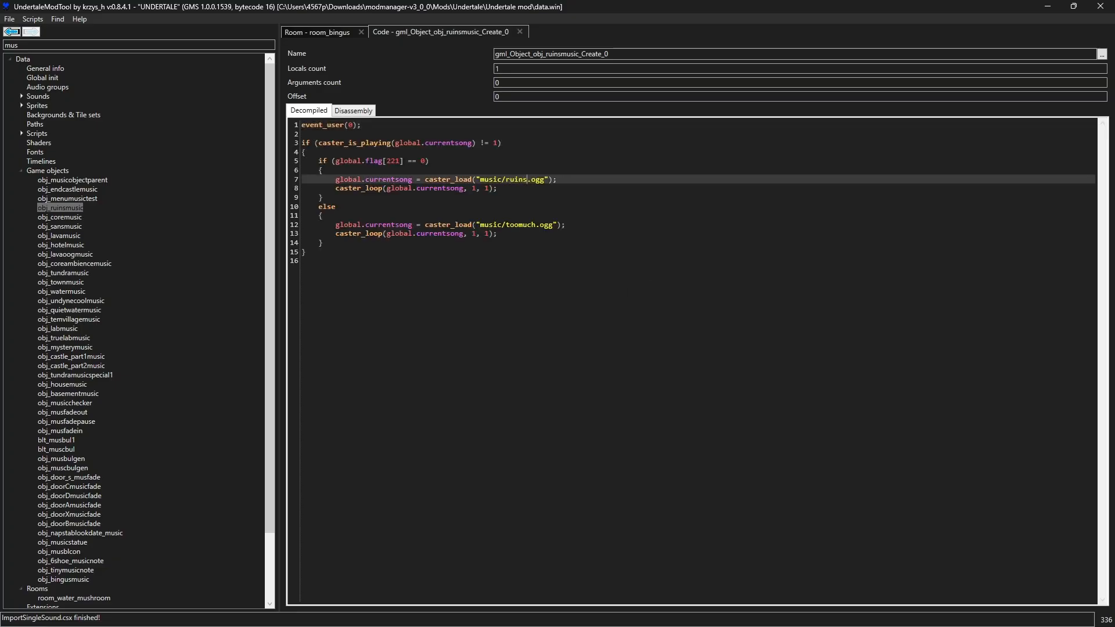
# Add obj_bingusmusic to room_bingus near the room's upper-left corner, at position 20, 5 with scale 3 by 2
pyautogui.click(325, 34)
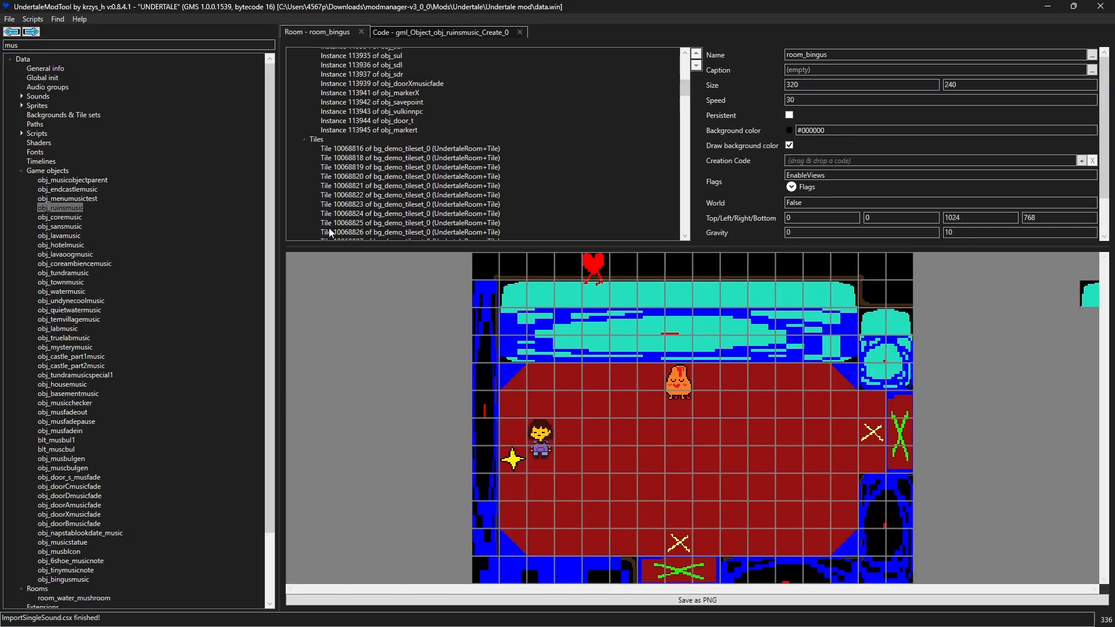
pyautogui.click(60, 582)
pyautogui.moveTo(61, 584); pyautogui.dragTo(465, 263)
pyautogui.scroll(1, 457, 279)
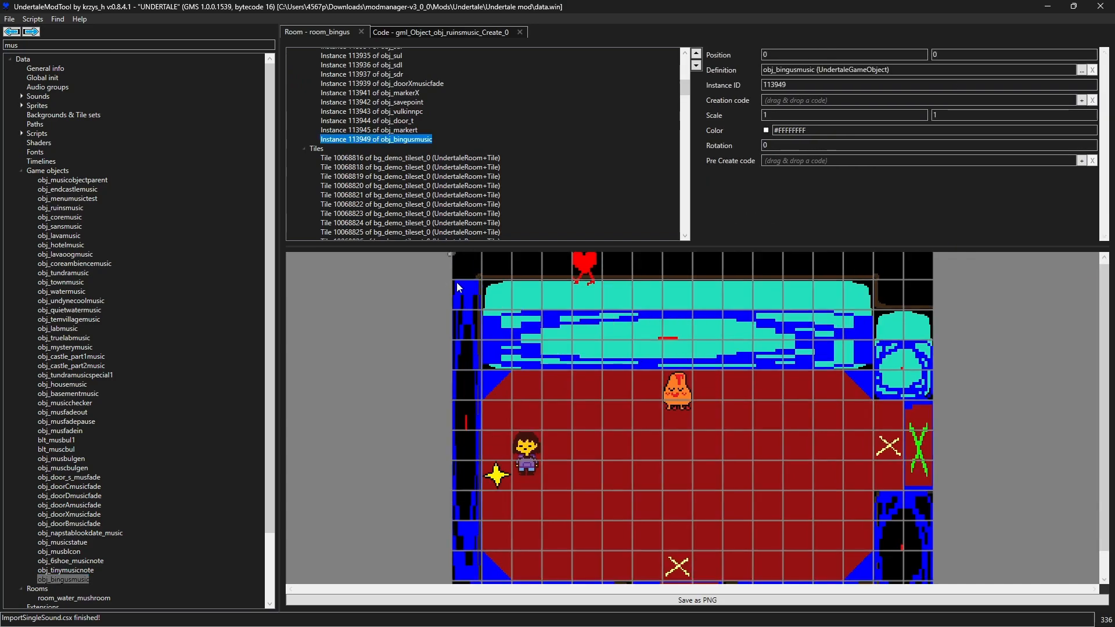
pyautogui.scroll(-1, 456, 283)
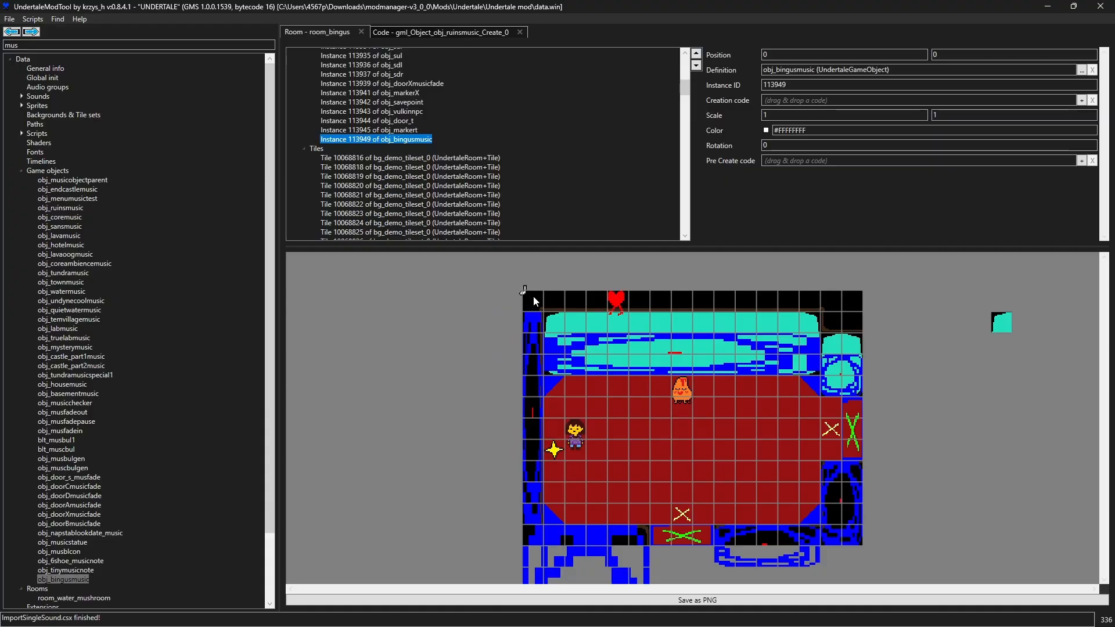
pyautogui.moveTo(522, 292); pyautogui.dragTo(533, 295)
pyautogui.moveTo(528, 297); pyautogui.dragTo(545, 295)
pyautogui.click(482, 301)
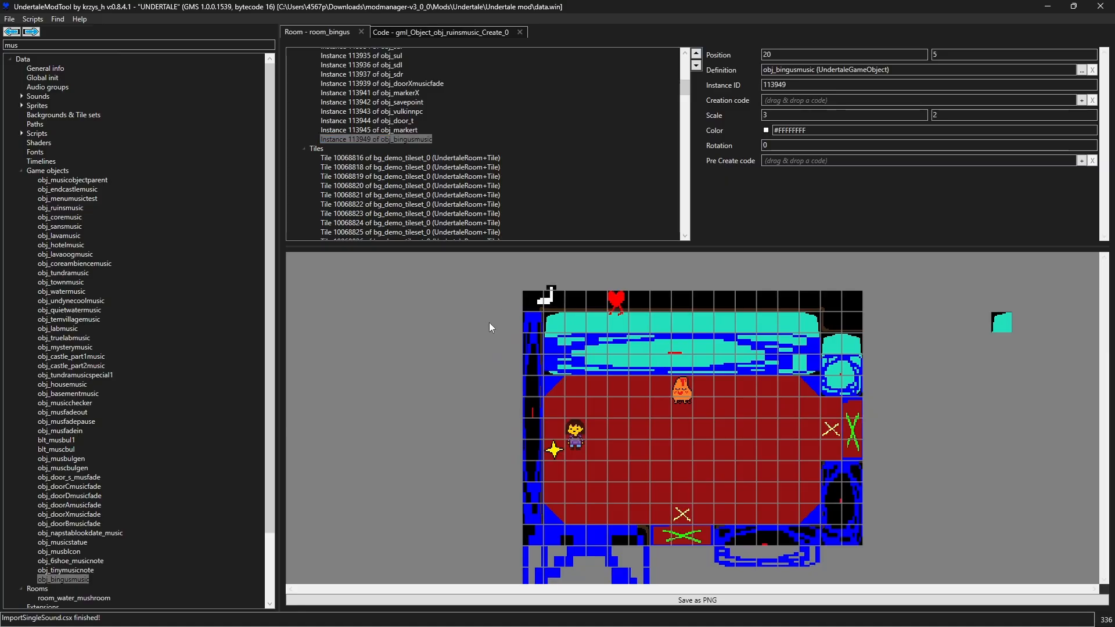
# Save the game data over data.win in modmanager-v3_0_0's Mods/Undertale/Undertale mod folder
pyautogui.click(33, 19)
pyautogui.moveTo(9, 19)
pyautogui.click(29, 60)
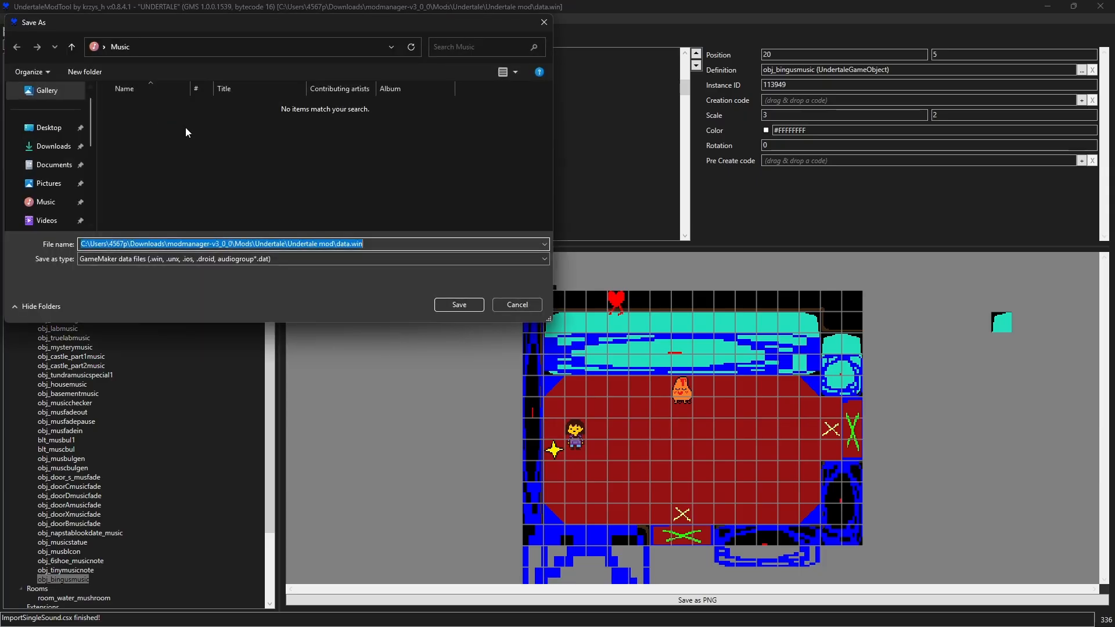
pyautogui.click(61, 152)
pyautogui.click(184, 168)
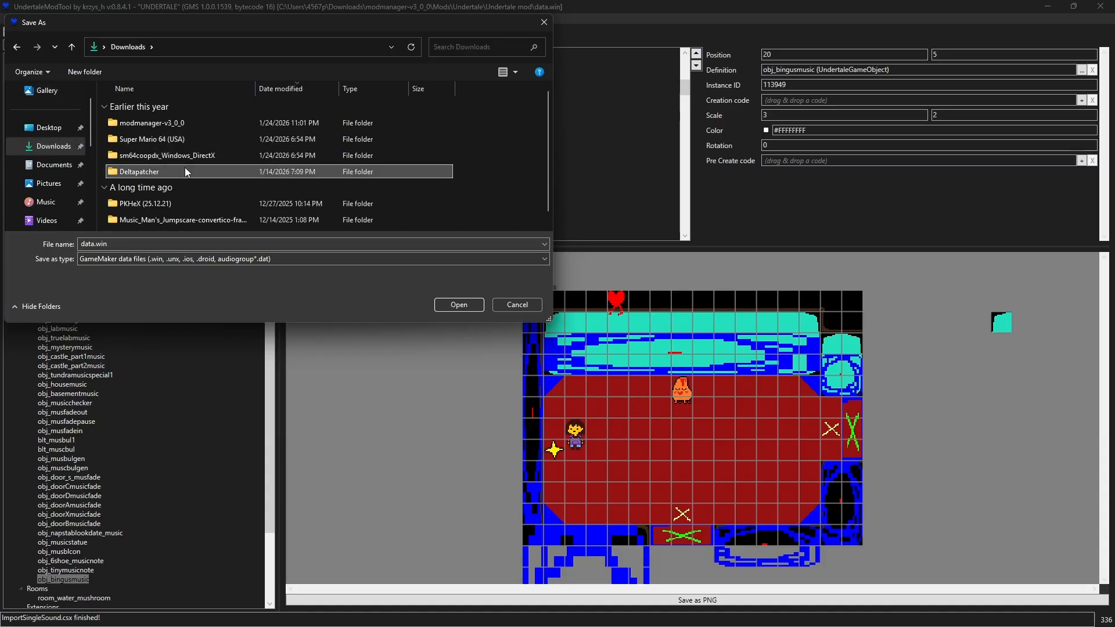
pyautogui.doubleClick(158, 125)
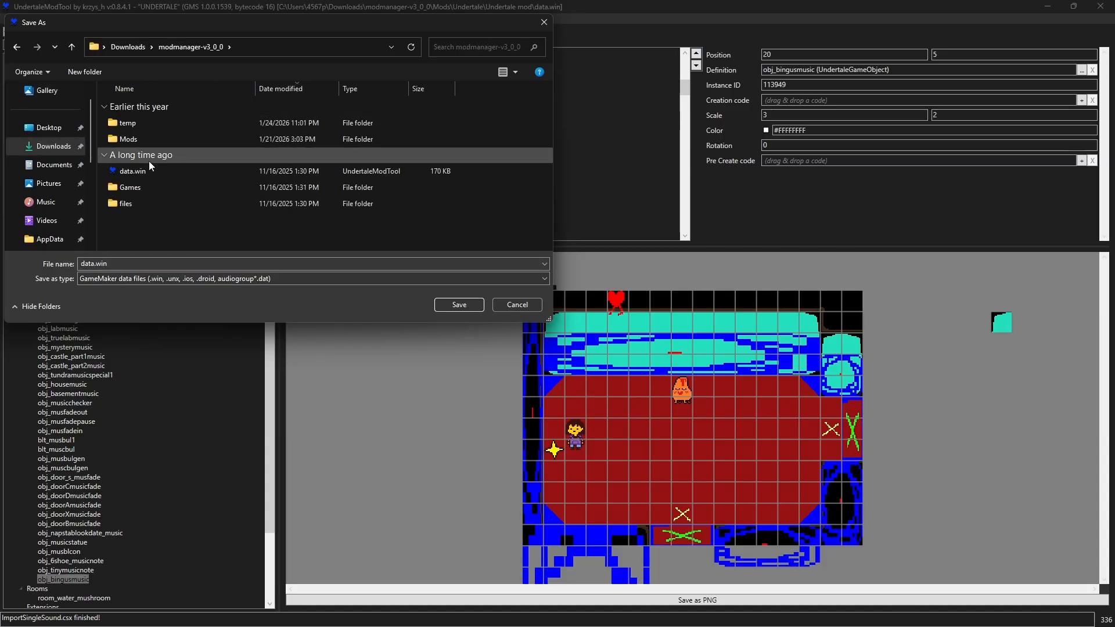
pyautogui.click(137, 141)
pyautogui.doubleClick(138, 142)
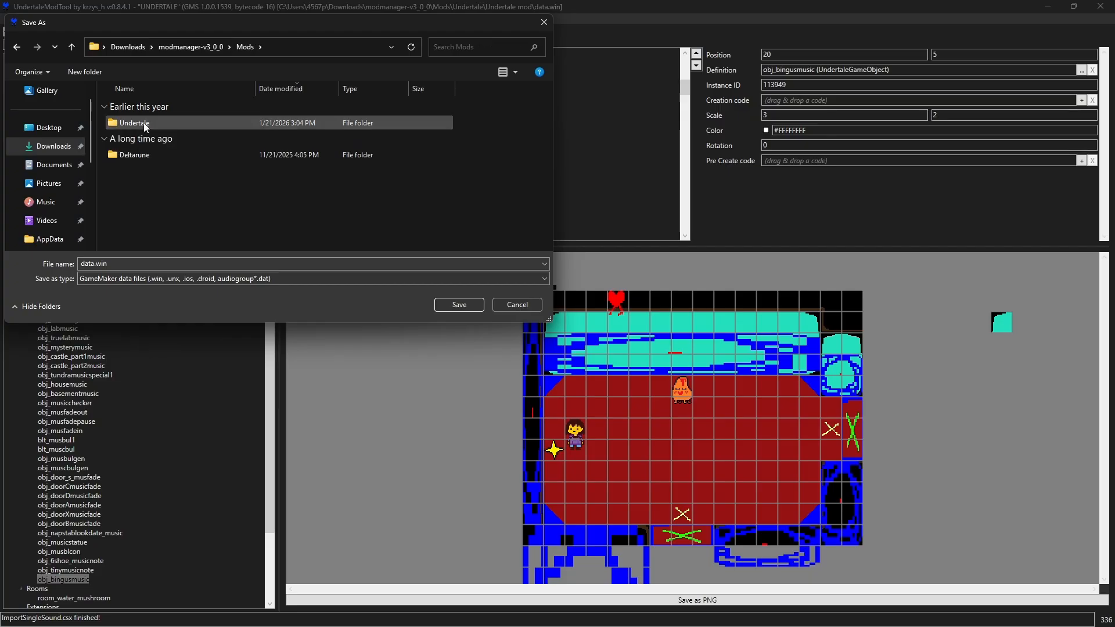
pyautogui.doubleClick(142, 122)
pyautogui.doubleClick(170, 140)
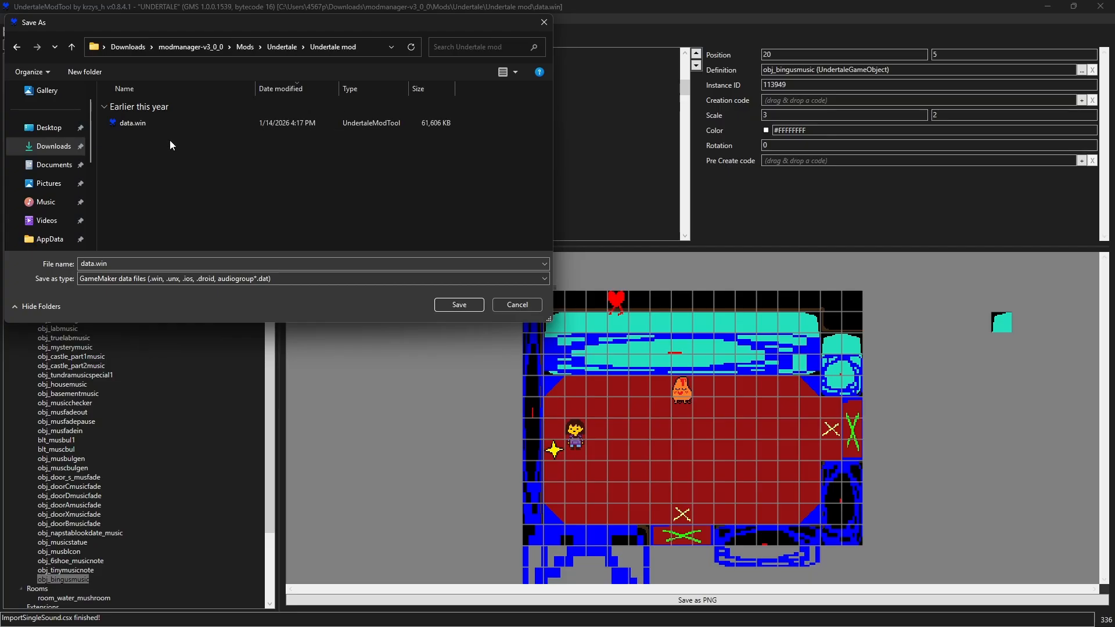
pyautogui.doubleClick(173, 121)
pyautogui.click(602, 362)
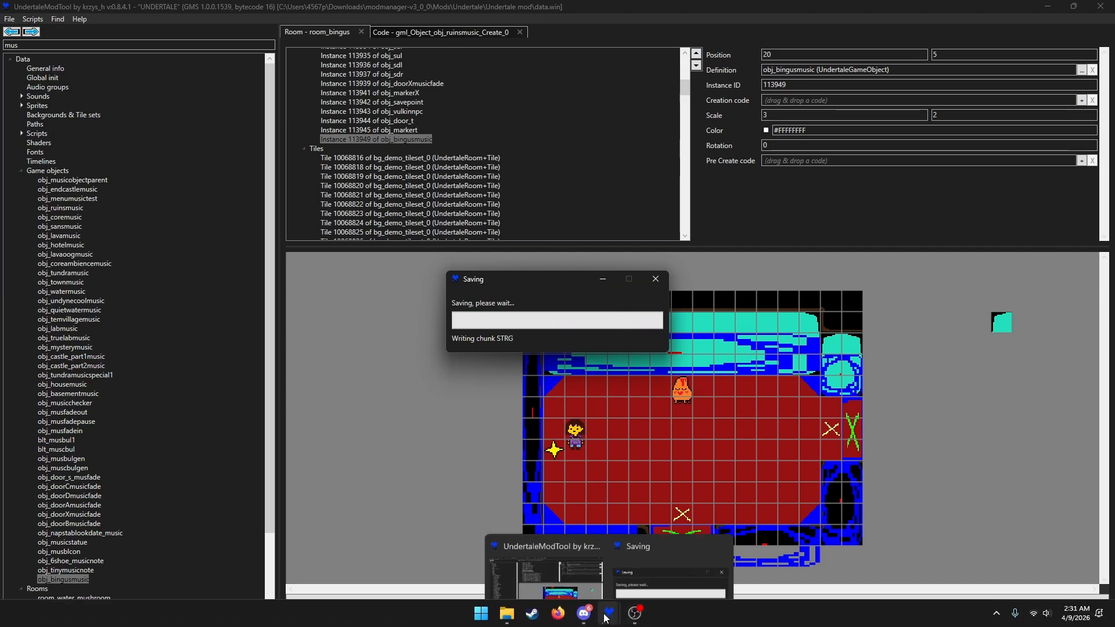
# Launch UNDERTALE.exe from the Undertale mod folder in File Explorer and skip the intro
pyautogui.click(507, 613)
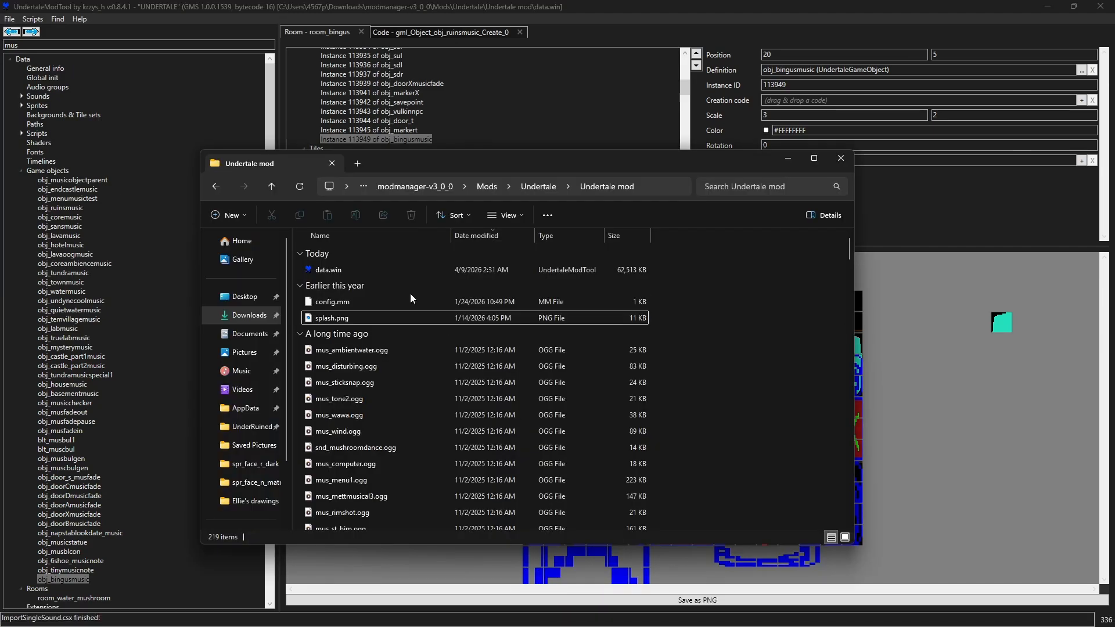
pyautogui.scroll(-20, 834, 514)
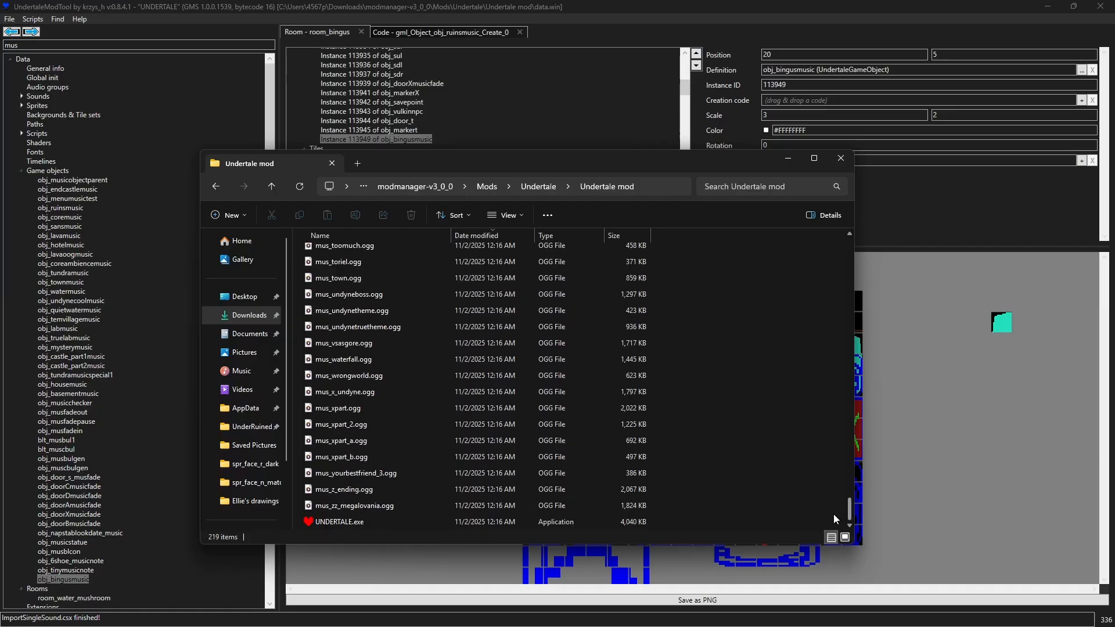
pyautogui.click(539, 521)
pyautogui.doubleClick(539, 521)
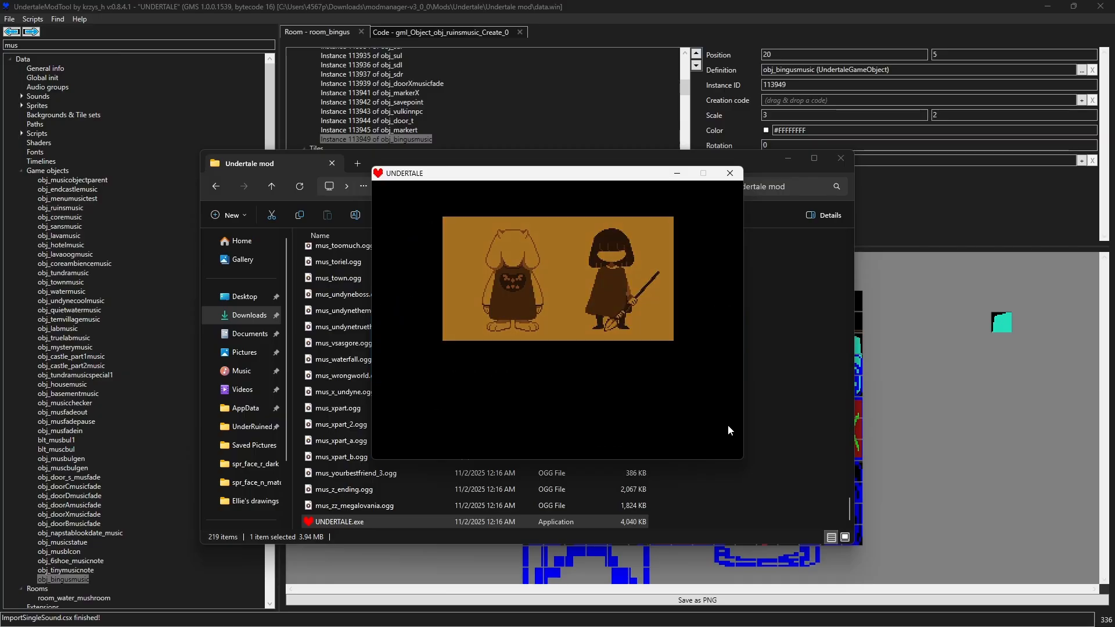
pyautogui.press('z')
pyautogui.press('z')
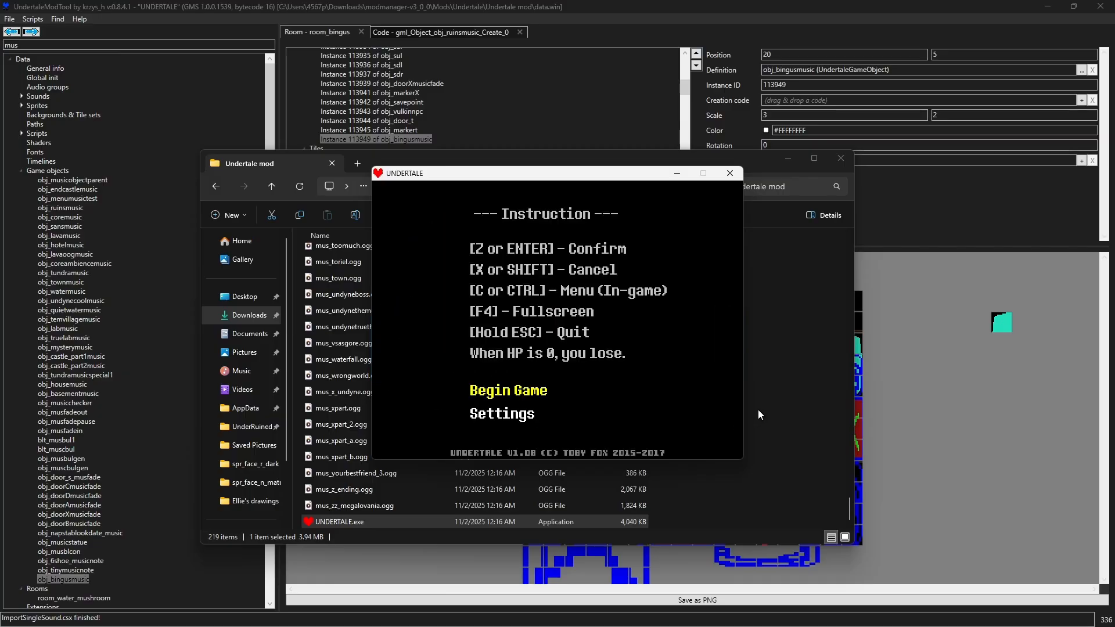
# Begin a new game, name the fallen human AAAAAA and confirm the name
pyautogui.press('z')
pyautogui.press('z')
pyautogui.press('z')
pyautogui.press('z')
pyautogui.press('z')
pyautogui.press('z')
pyautogui.press('z')
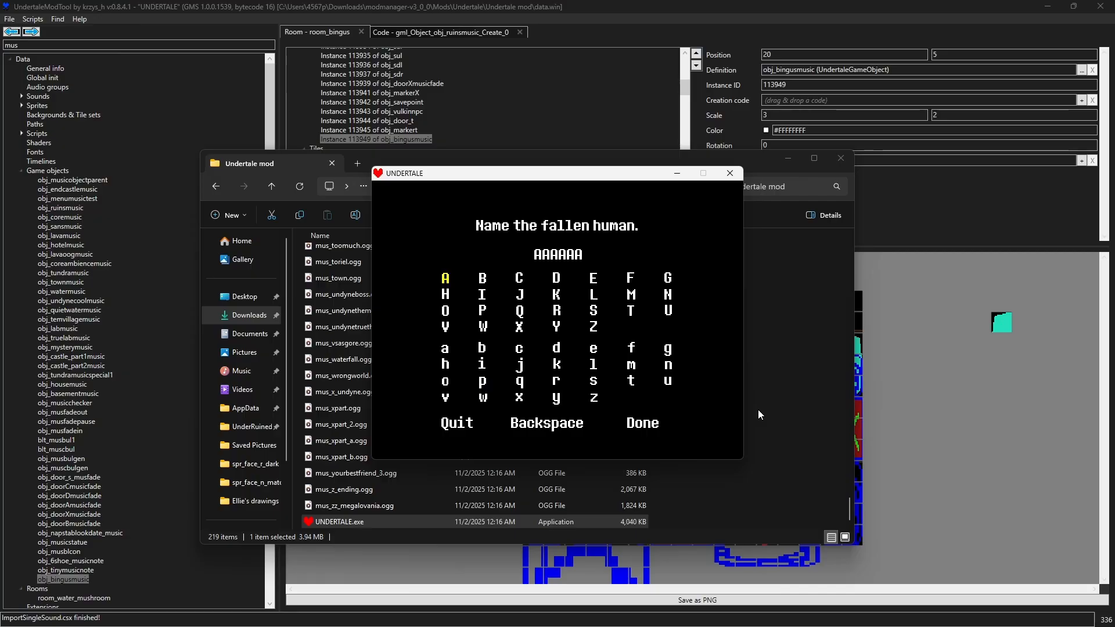
pyautogui.press('Up')
pyautogui.press('Right')
pyautogui.press('Right')
pyautogui.press('z')
pyautogui.press('Right')
pyautogui.press('z')
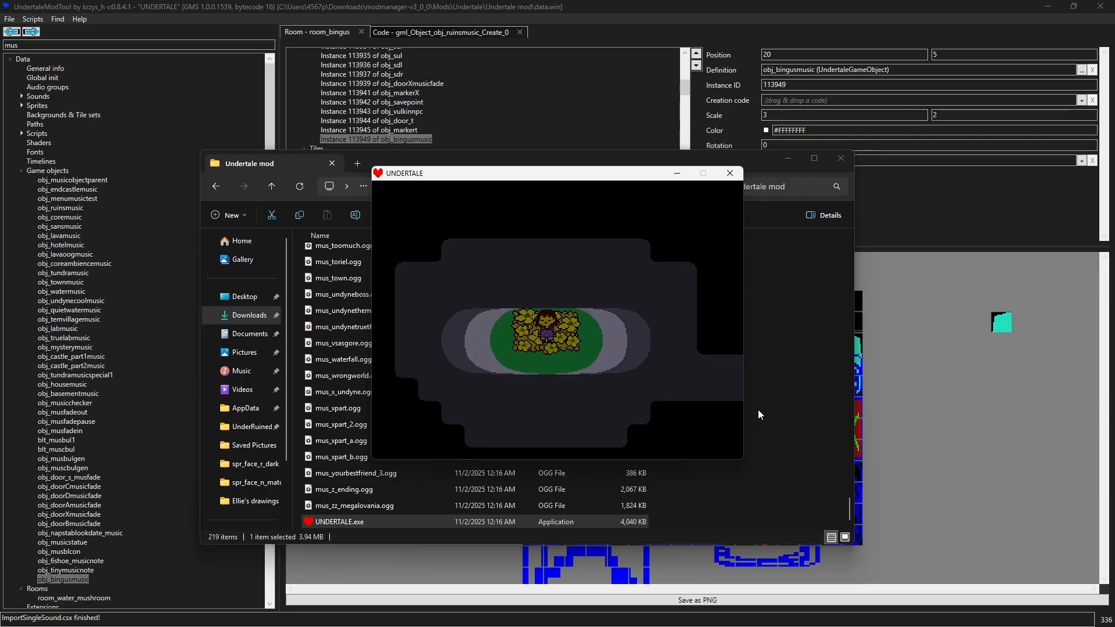
# Walk the character from the flower bed to the doorway and go through it to test the room transition
pyautogui.press('Right')
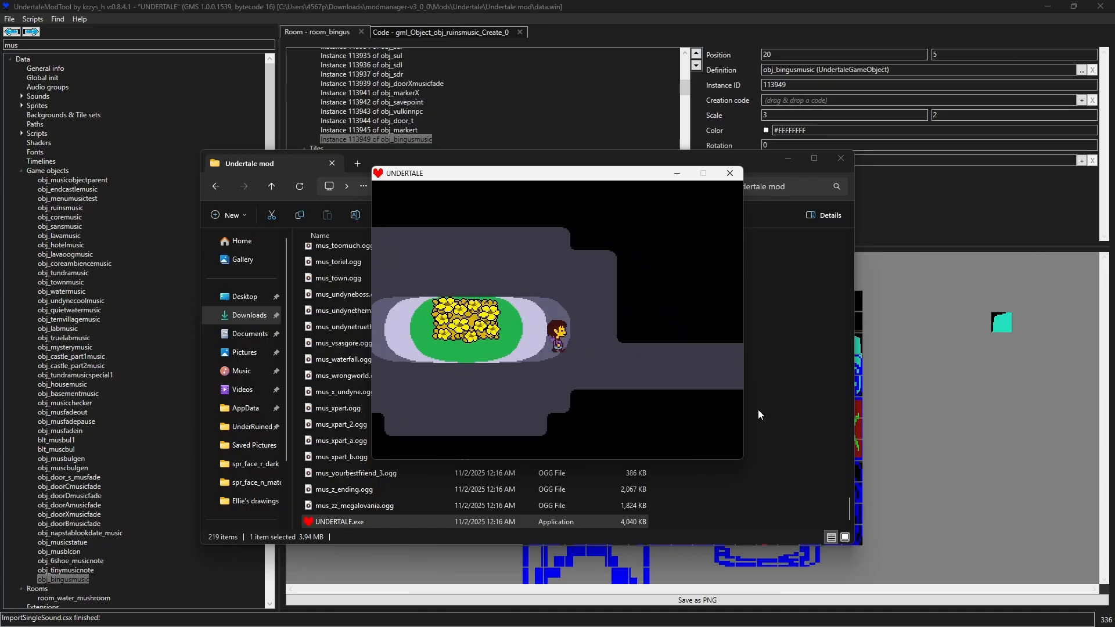
pyautogui.press('Right')
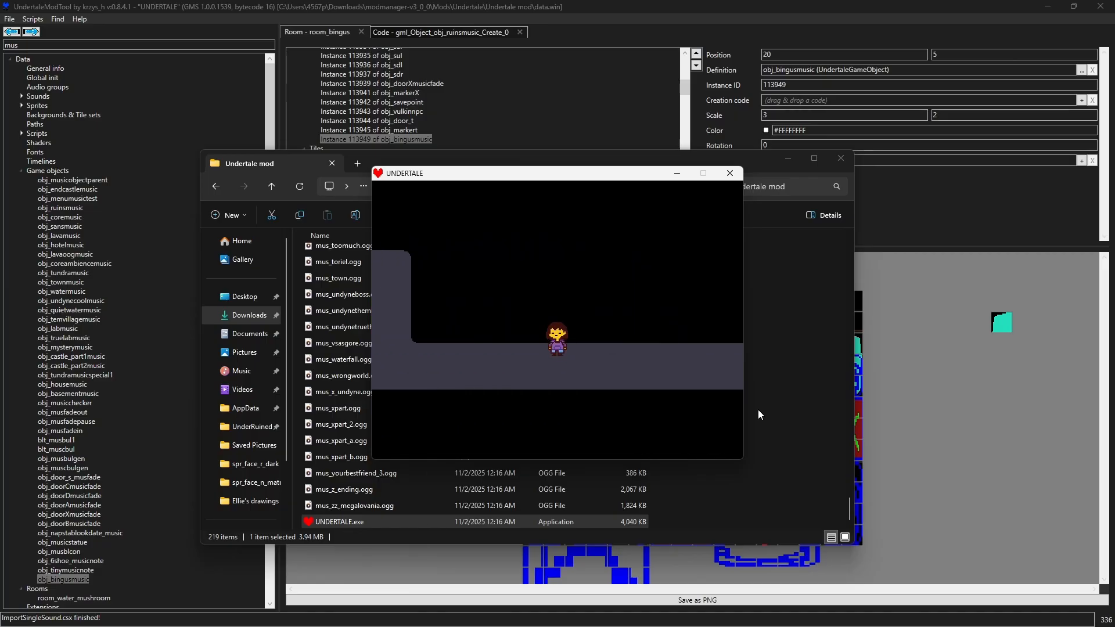
pyautogui.press('Right')
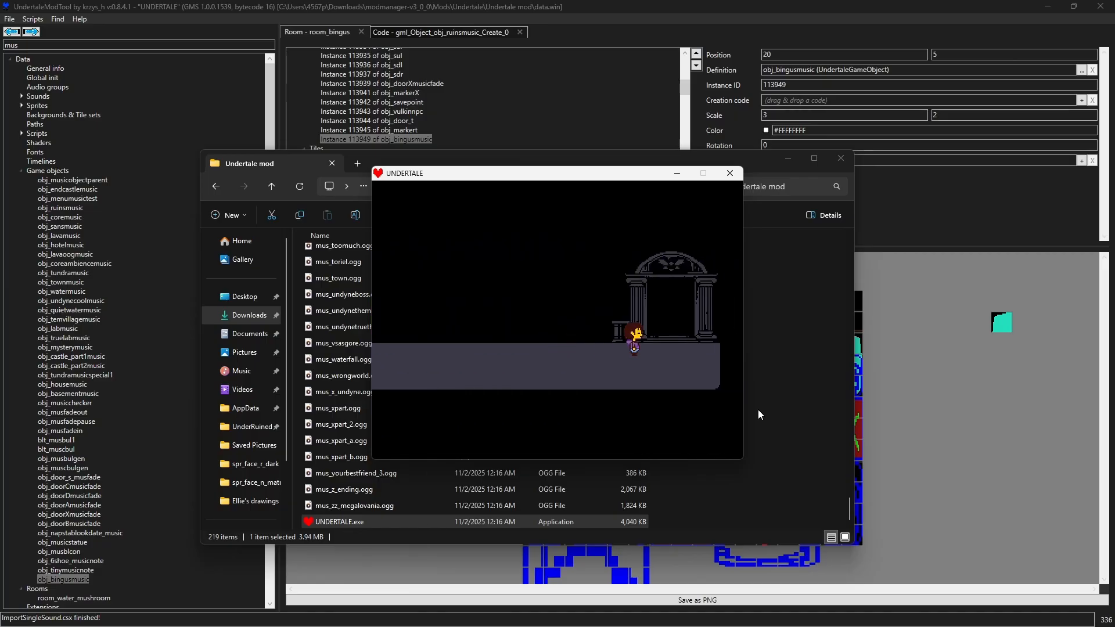
pyautogui.press('Up')
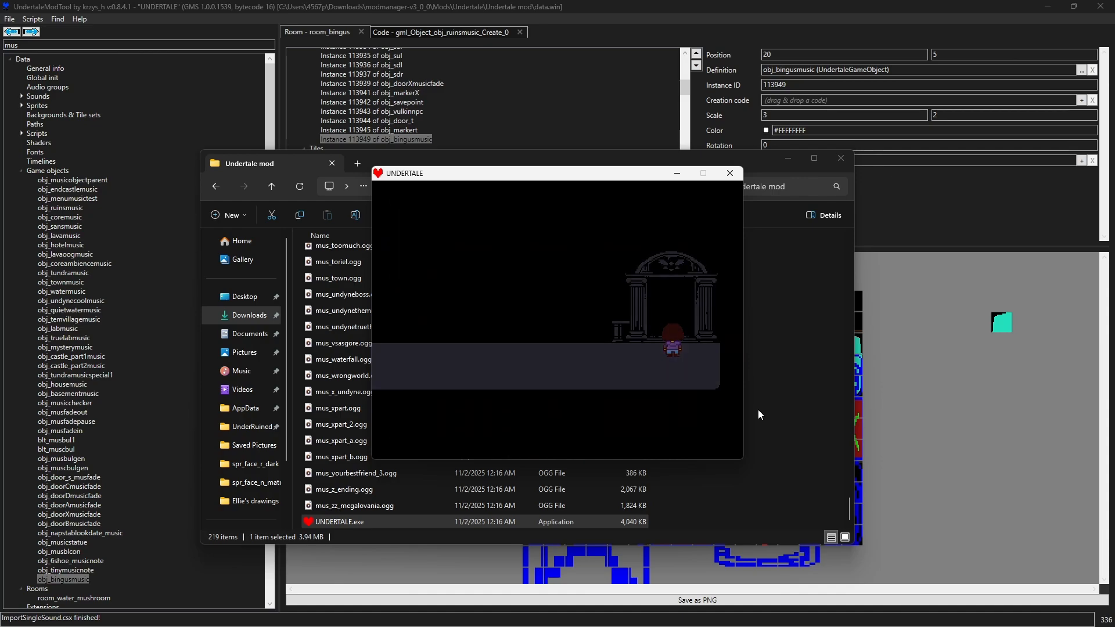
pyautogui.press('Down')
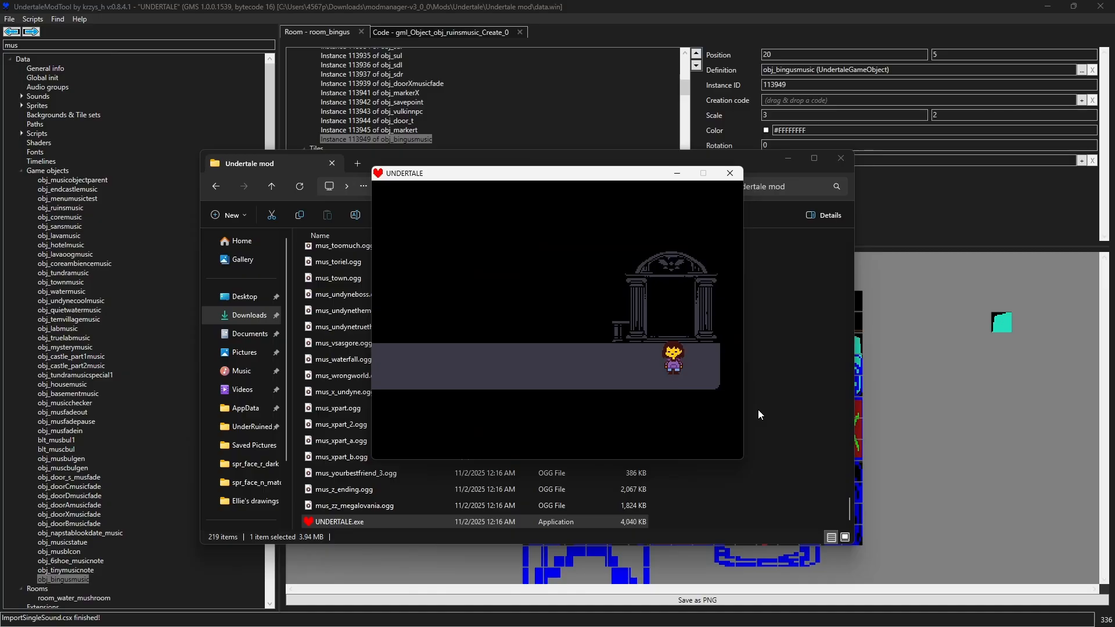
# Switch back to UndertaleModTool and move obj_markert in room_bingus up to position 140, 180
pyautogui.click(905, 473)
pyautogui.scroll(6, 755, 511)
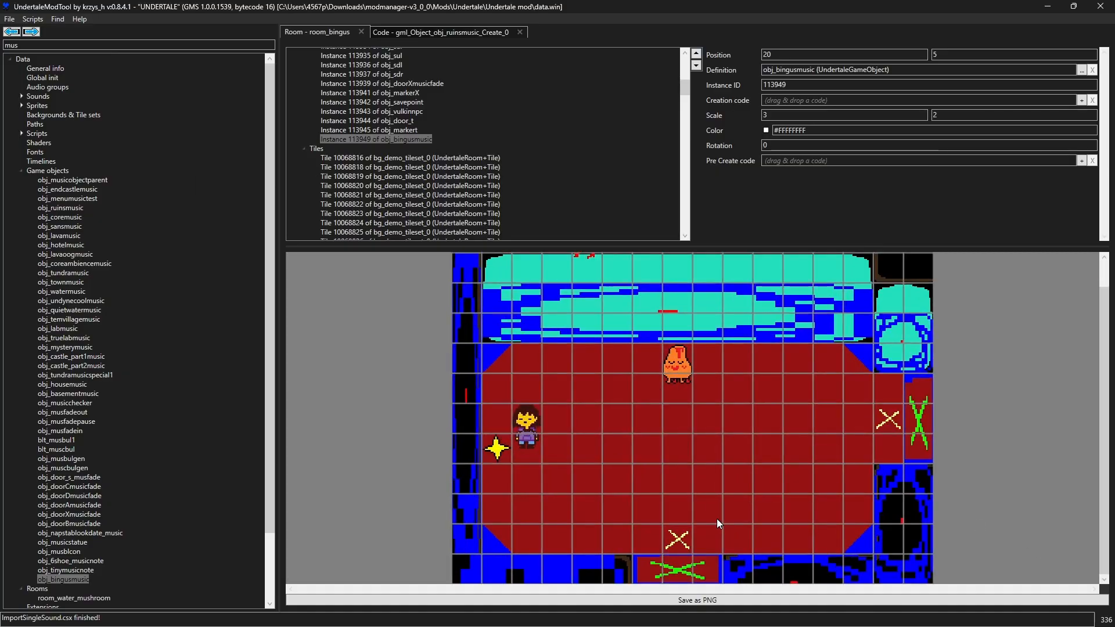
pyautogui.click(676, 536)
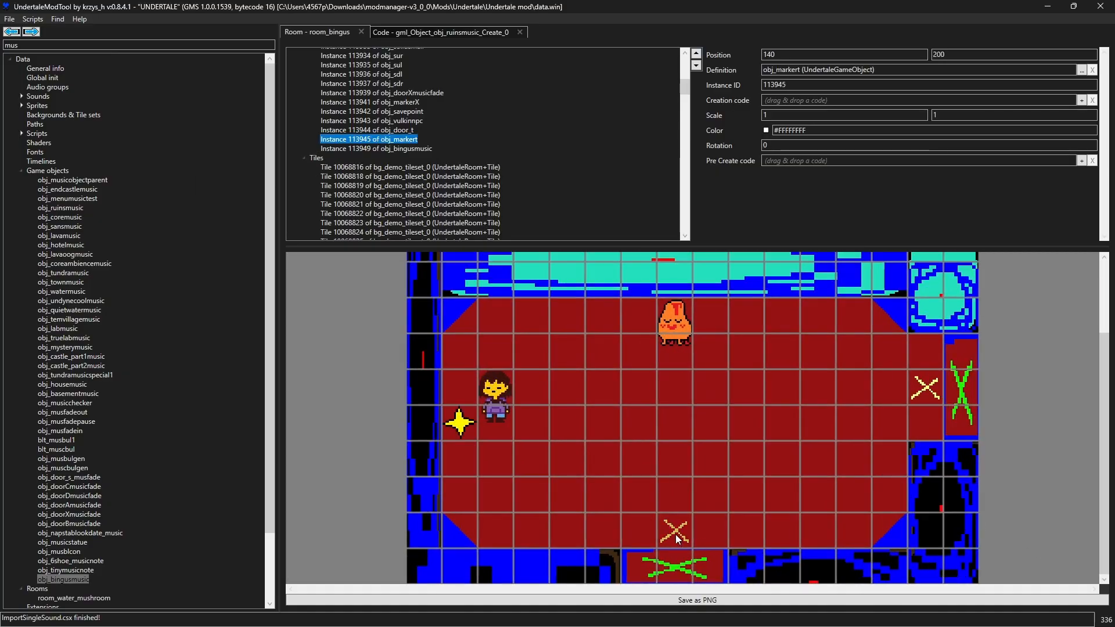
pyautogui.moveTo(676, 530); pyautogui.dragTo(675, 510)
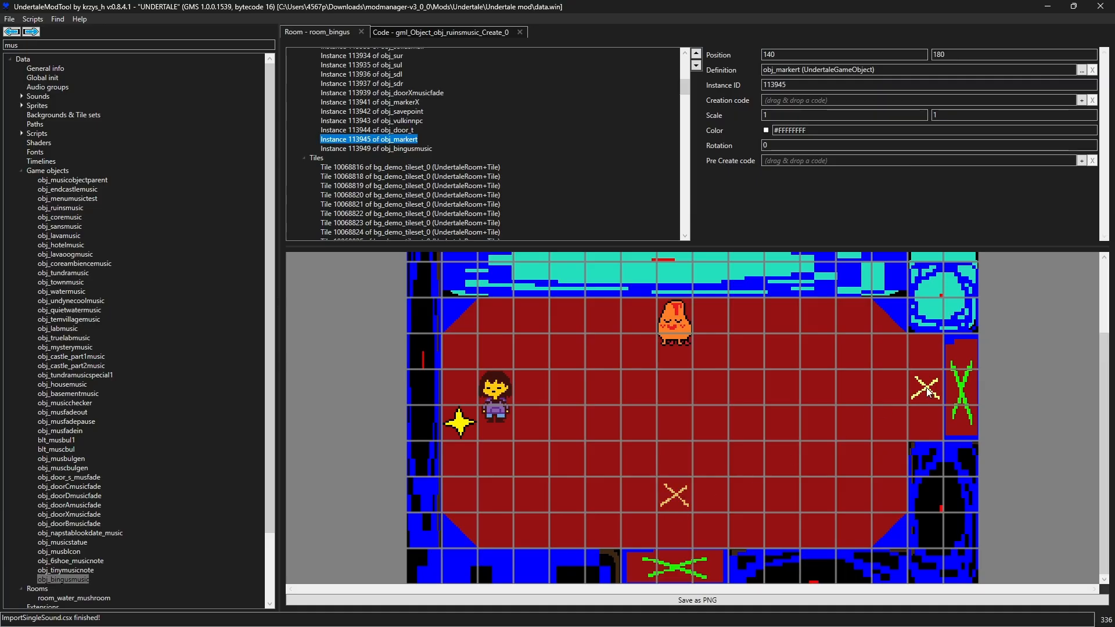
# Move obj_markerX in room_bingus to position 260, 120 and close the running game
pyautogui.moveTo(926, 388); pyautogui.dragTo(900, 386)
pyautogui.hotkey('alt', 'Tab')
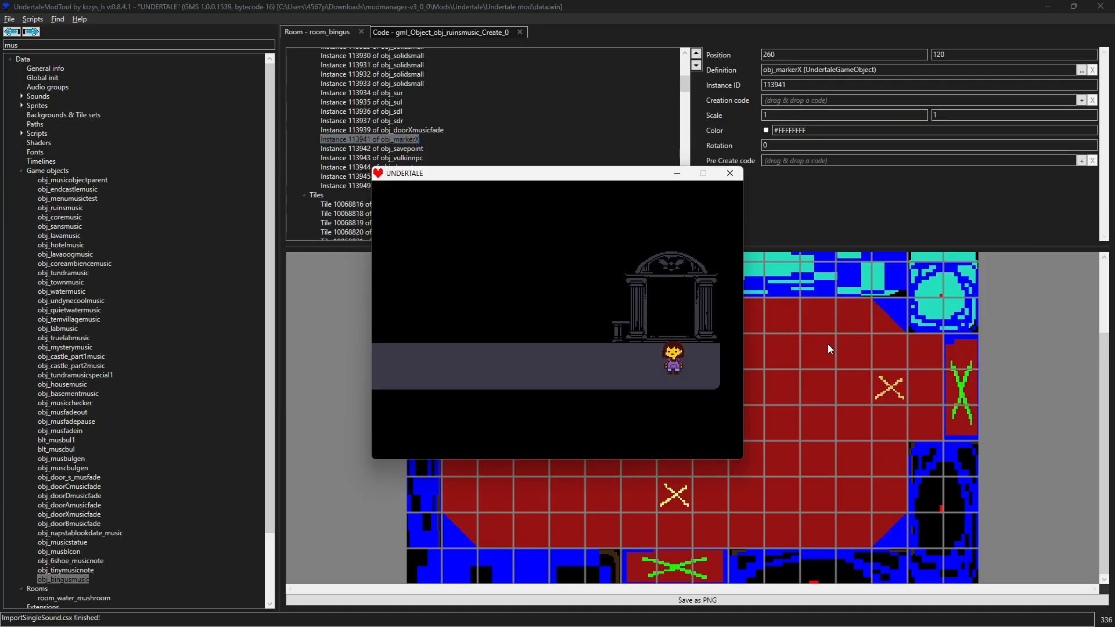
pyautogui.click(733, 173)
# Save the mod over data.win in the Undertale mod folder
pyautogui.click(6, 11)
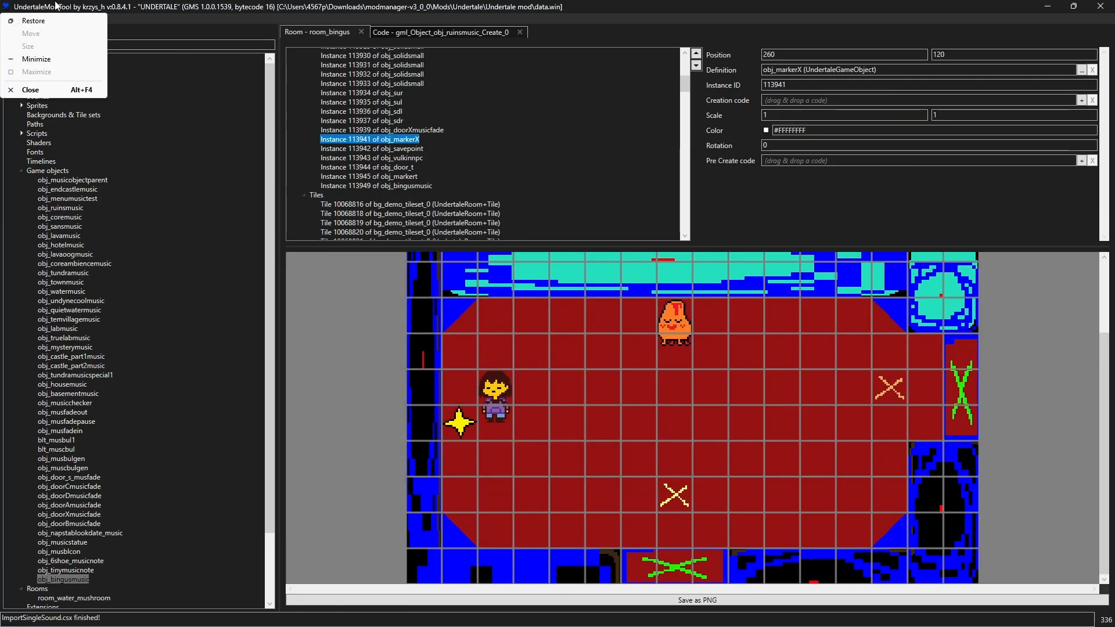
pyautogui.click(136, 4)
pyautogui.click(10, 19)
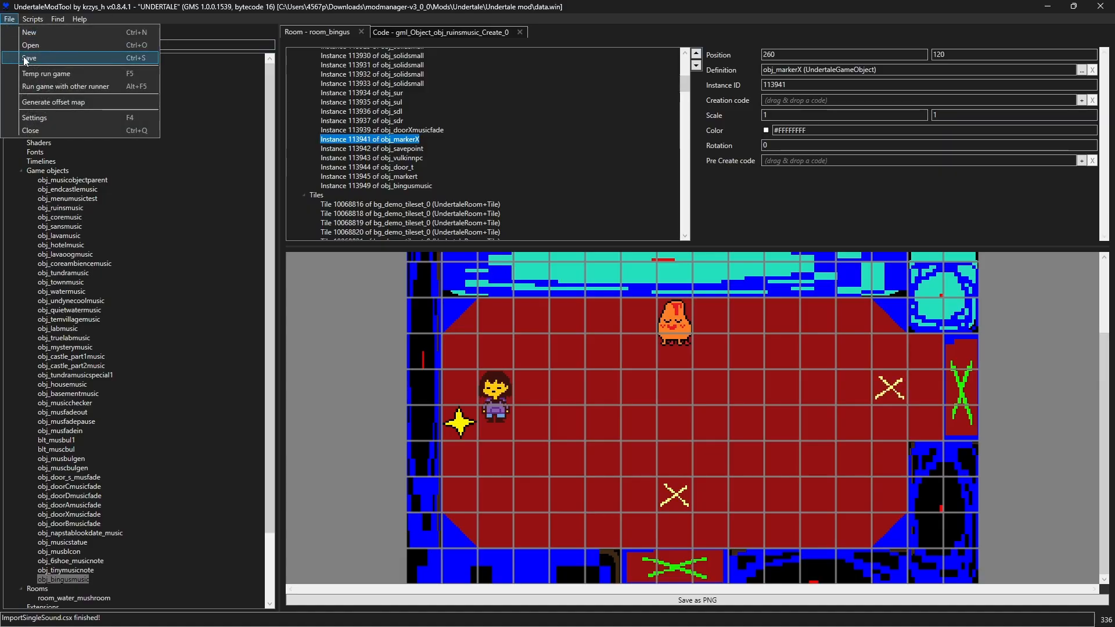
pyautogui.click(23, 56)
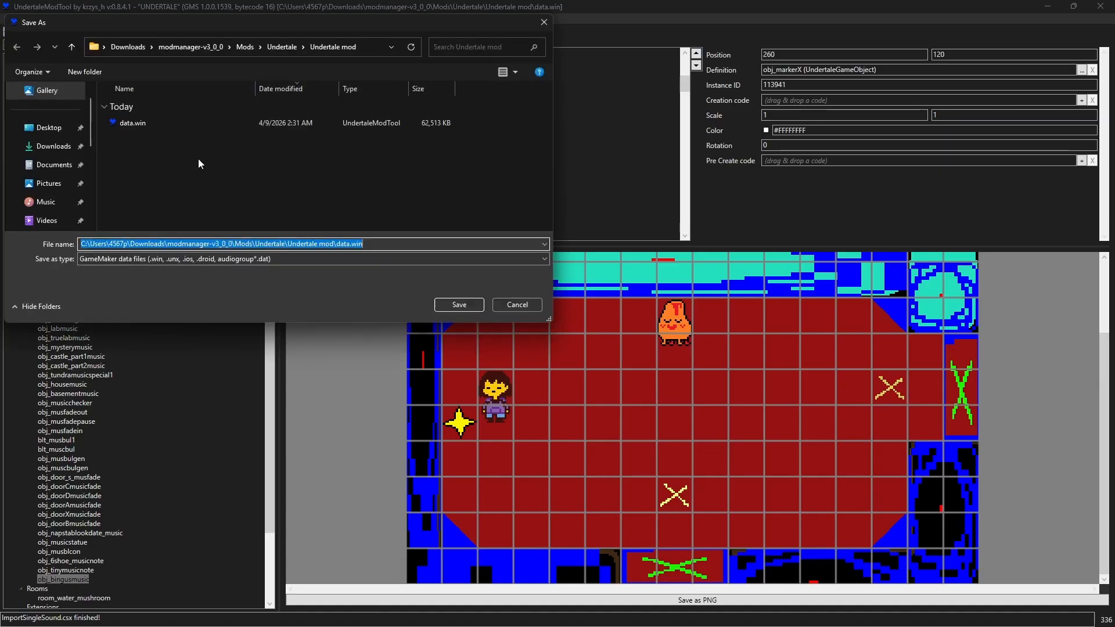
pyautogui.click(458, 304)
pyautogui.click(602, 363)
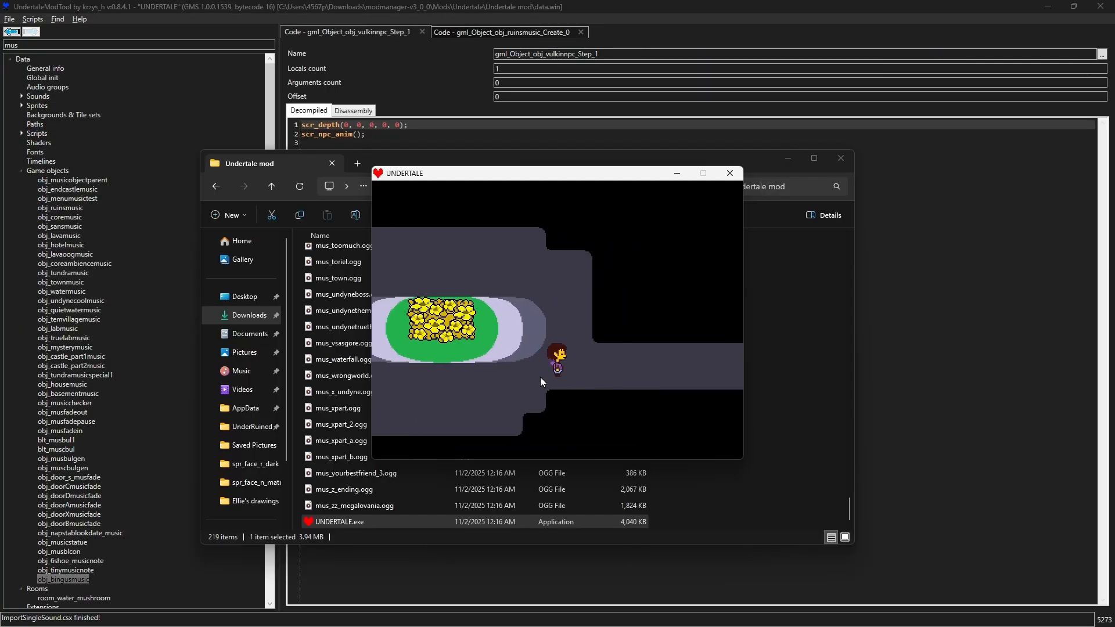
# In the relaunched game, walk from the flower bed through the doorway into room_bingus and up to its back wall
pyautogui.press('Right')
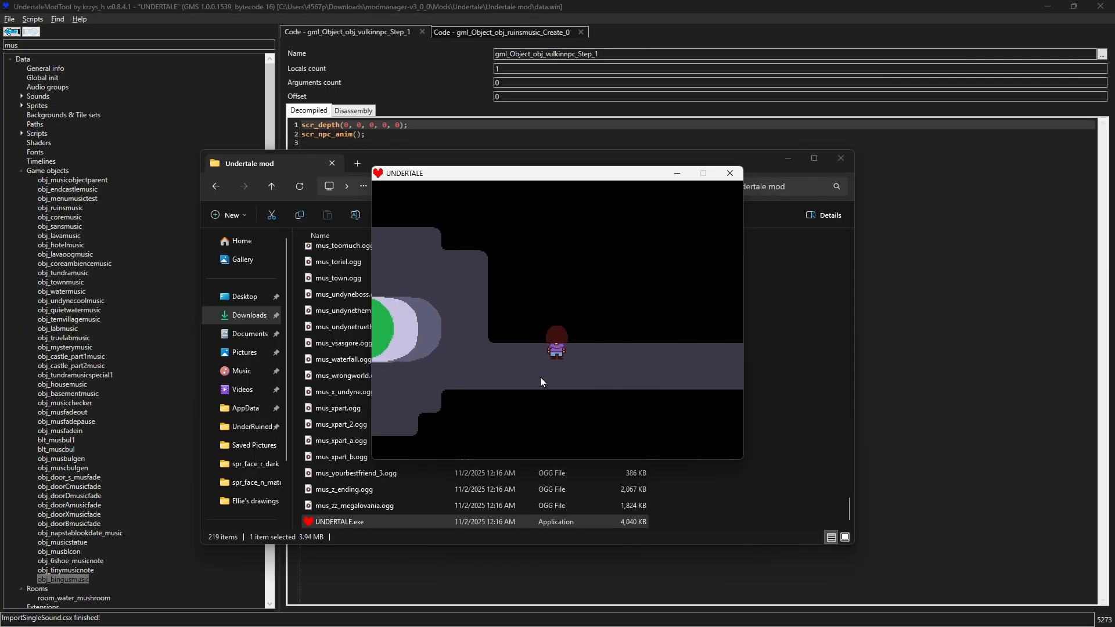
pyautogui.press('Up')
pyautogui.press('Right')
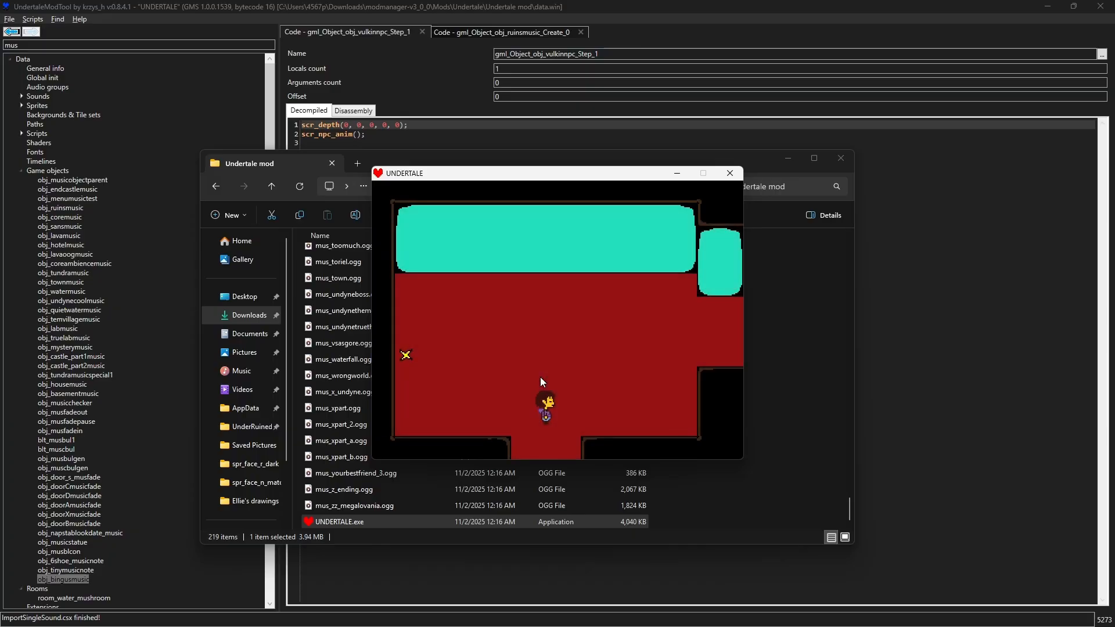
pyautogui.press('Up')
pyautogui.press('Down')
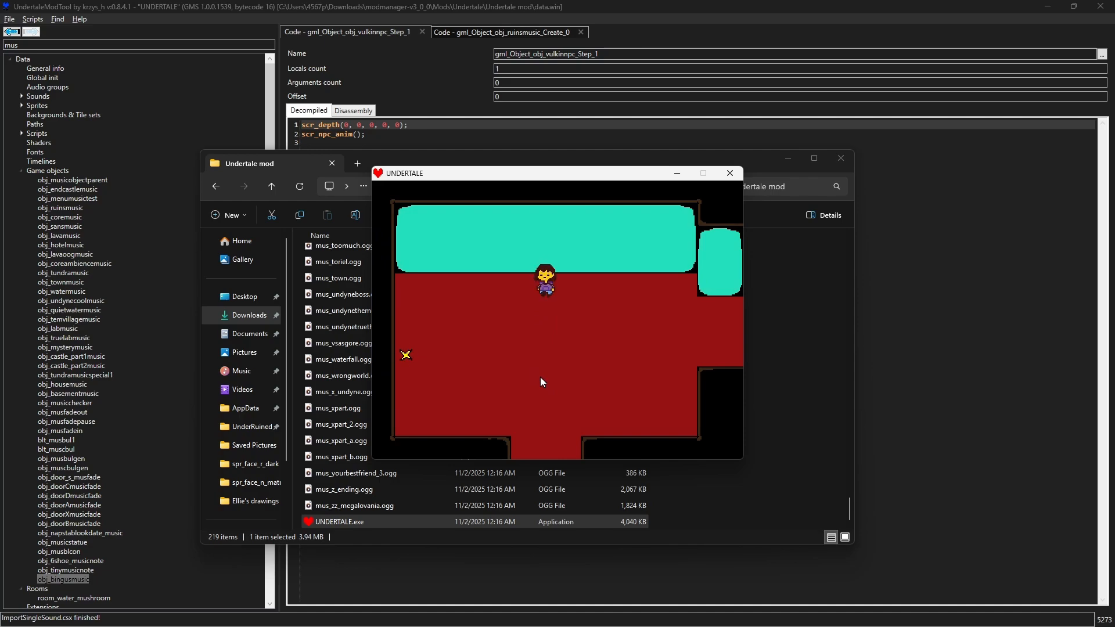
# Walk the character to the save point in room_bingus, interact with it and go through its dialogue
pyautogui.press('Left')
pyautogui.press('Down')
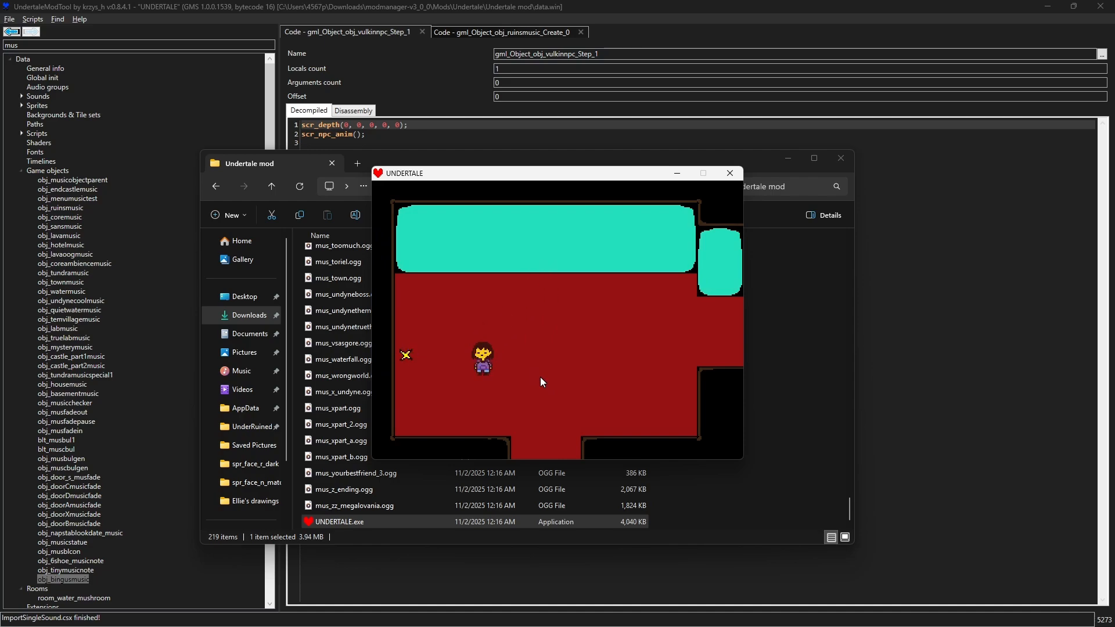
pyautogui.press('Left')
pyautogui.press('Up')
pyautogui.press('z')
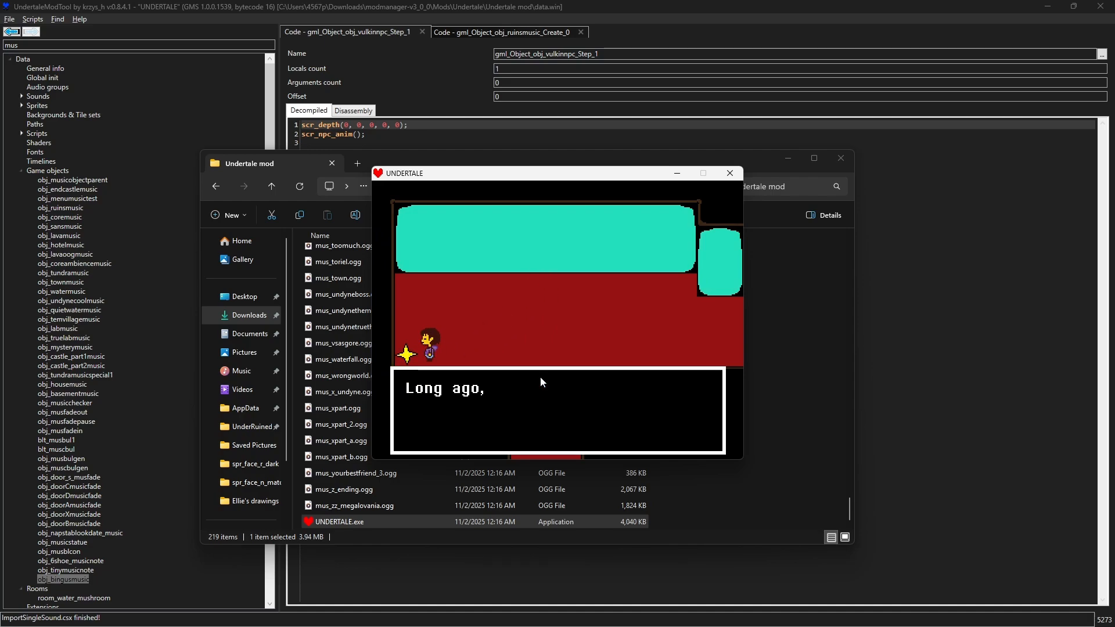
pyautogui.press('z')
pyautogui.press('z')
pyautogui.press('z')
pyautogui.press('z')
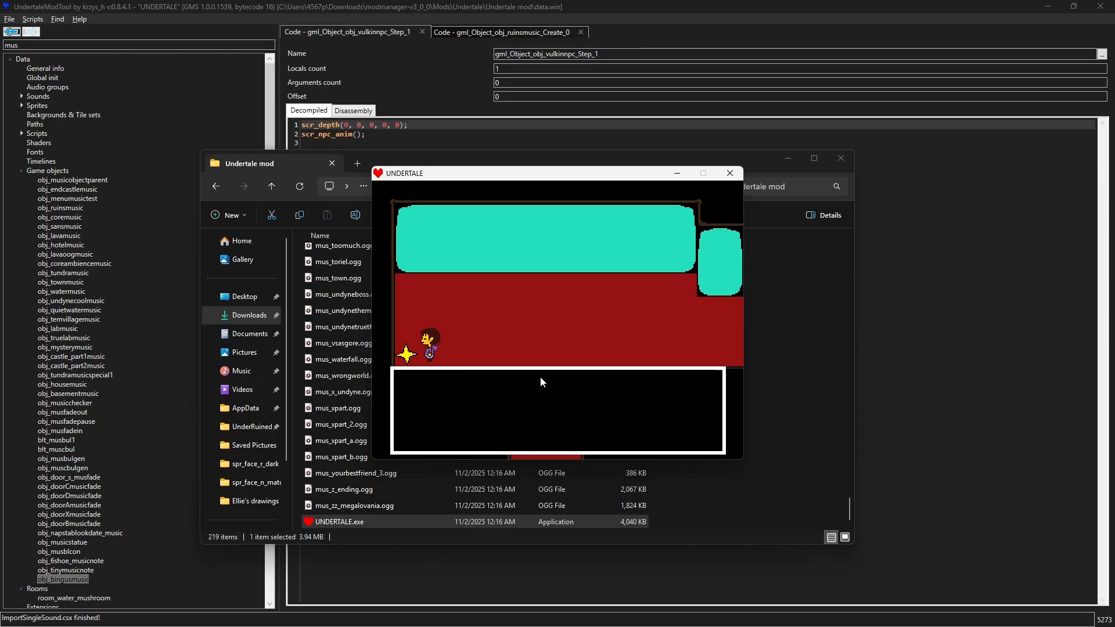
pyautogui.press('x')
# Walk the character from the save point towards the side exit and back across the room, then close the game
pyautogui.press('Down')
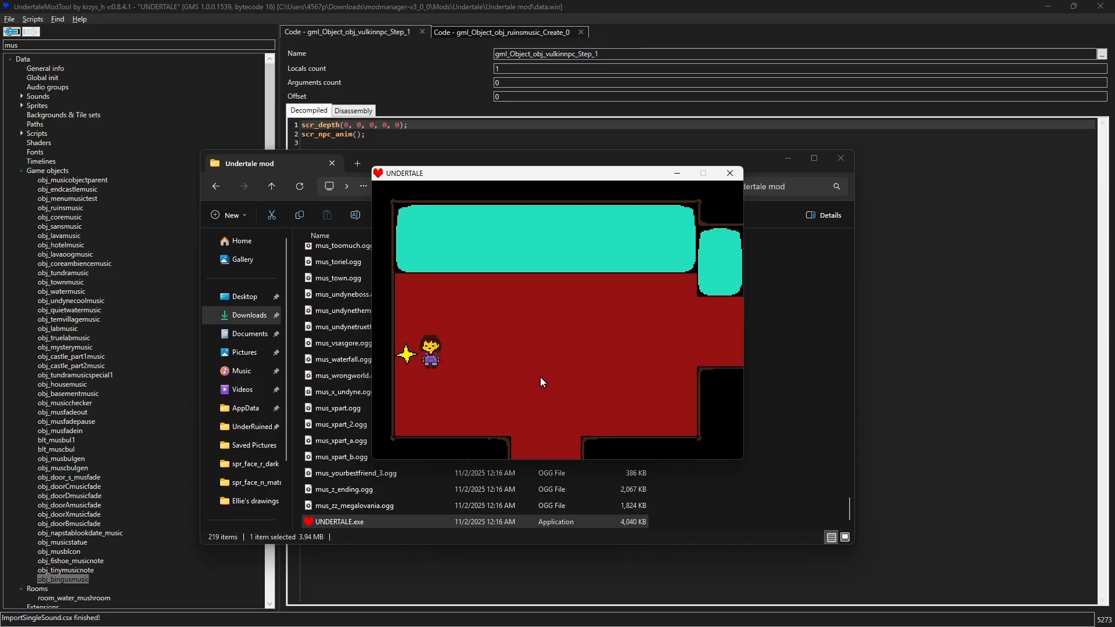
pyautogui.press('Right')
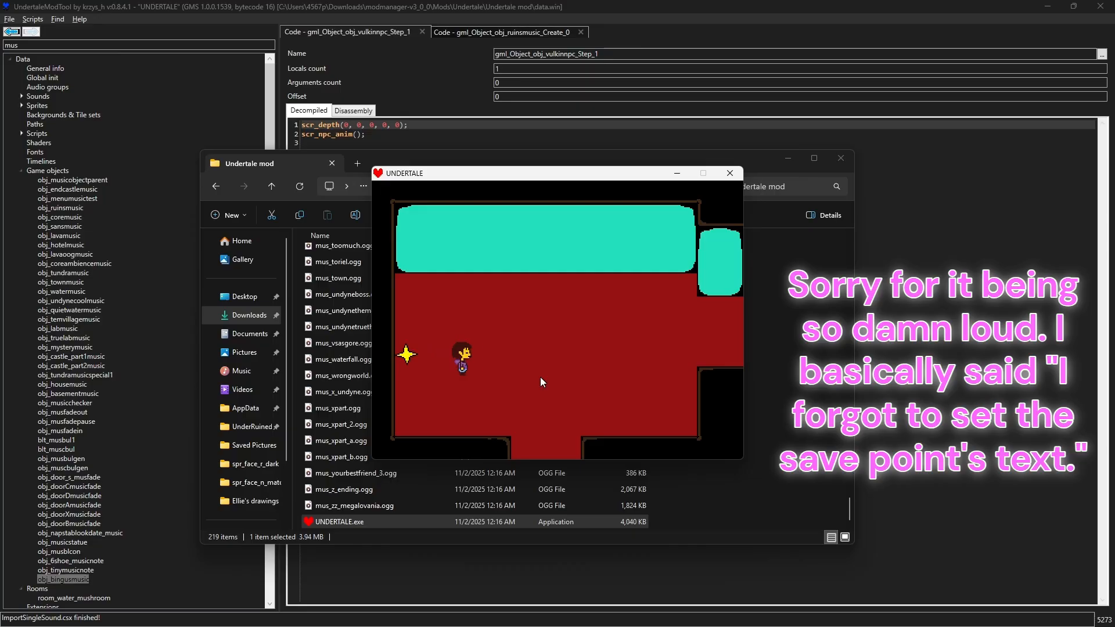
pyautogui.press('Up')
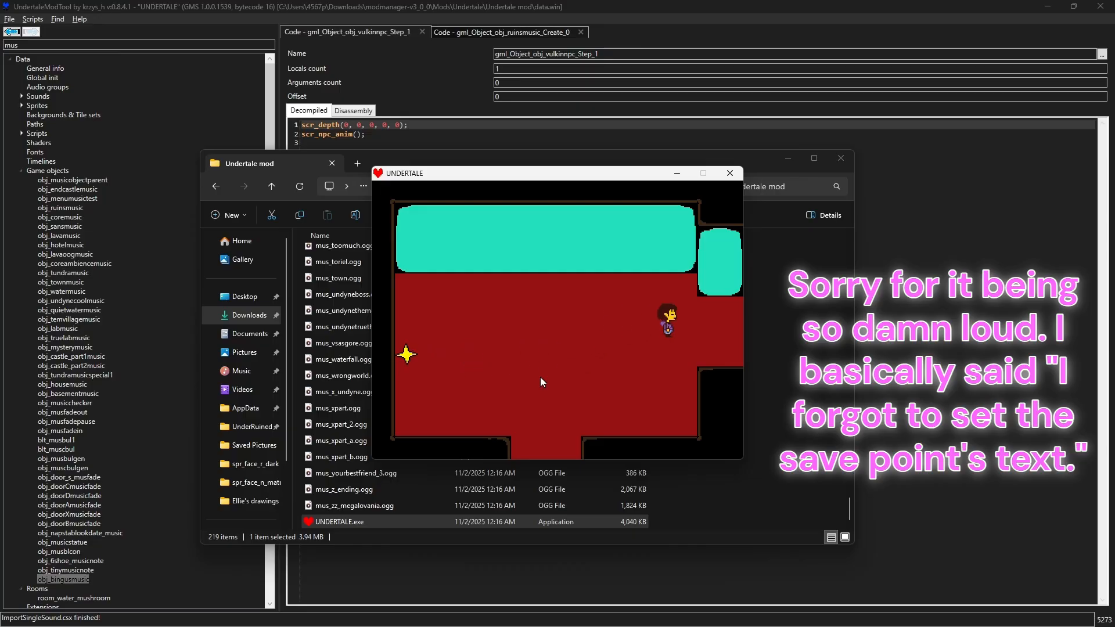
pyautogui.press('Right')
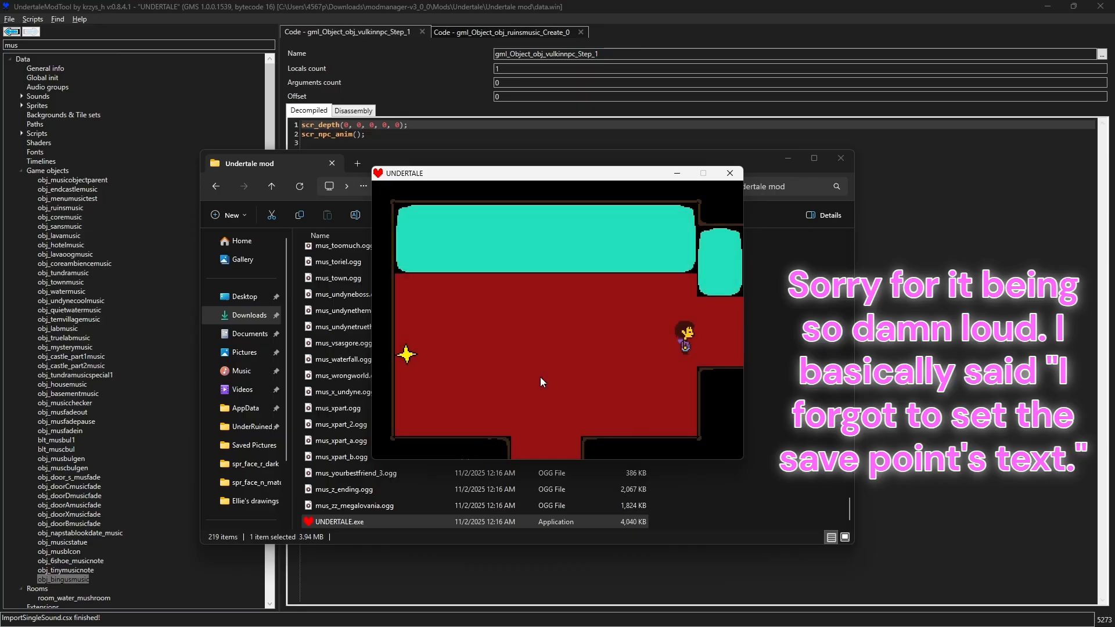
pyautogui.press('Right')
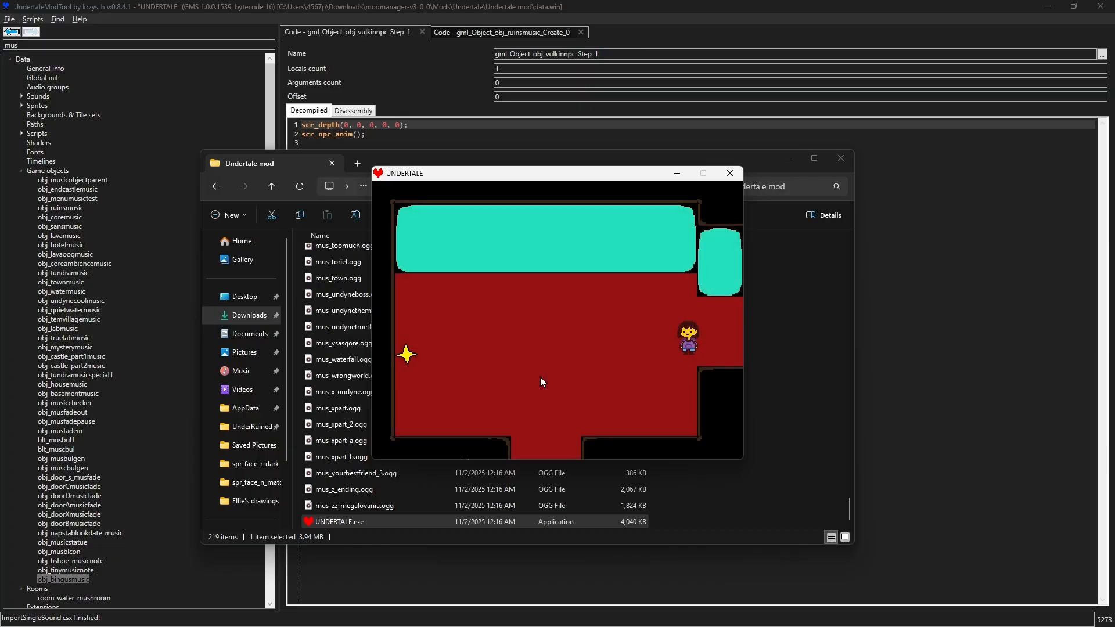
pyautogui.press('Left')
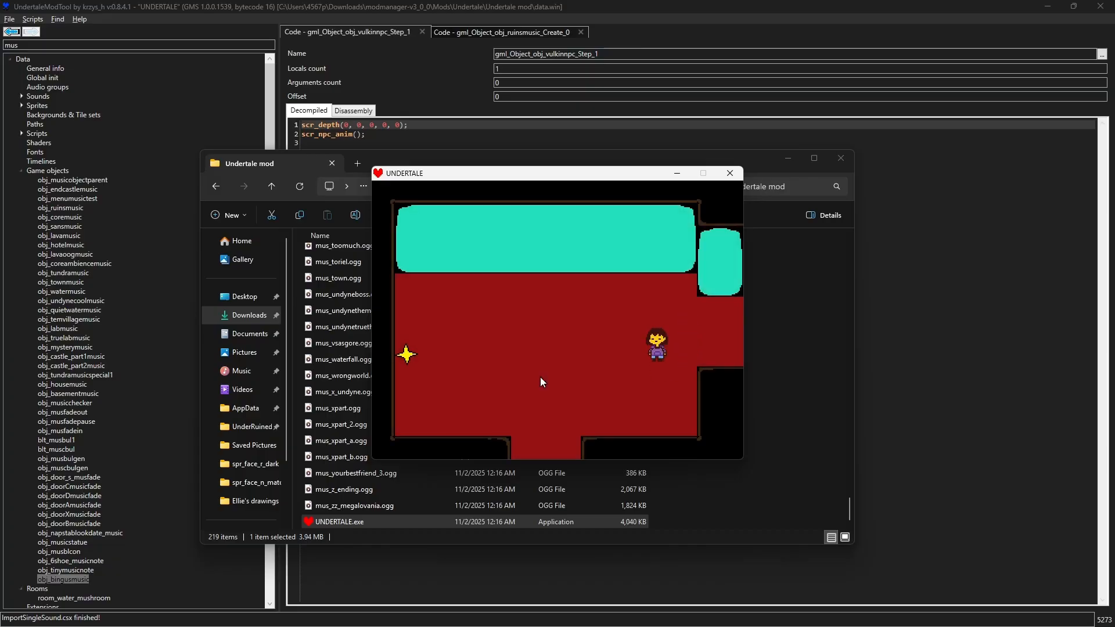
pyautogui.press('Left')
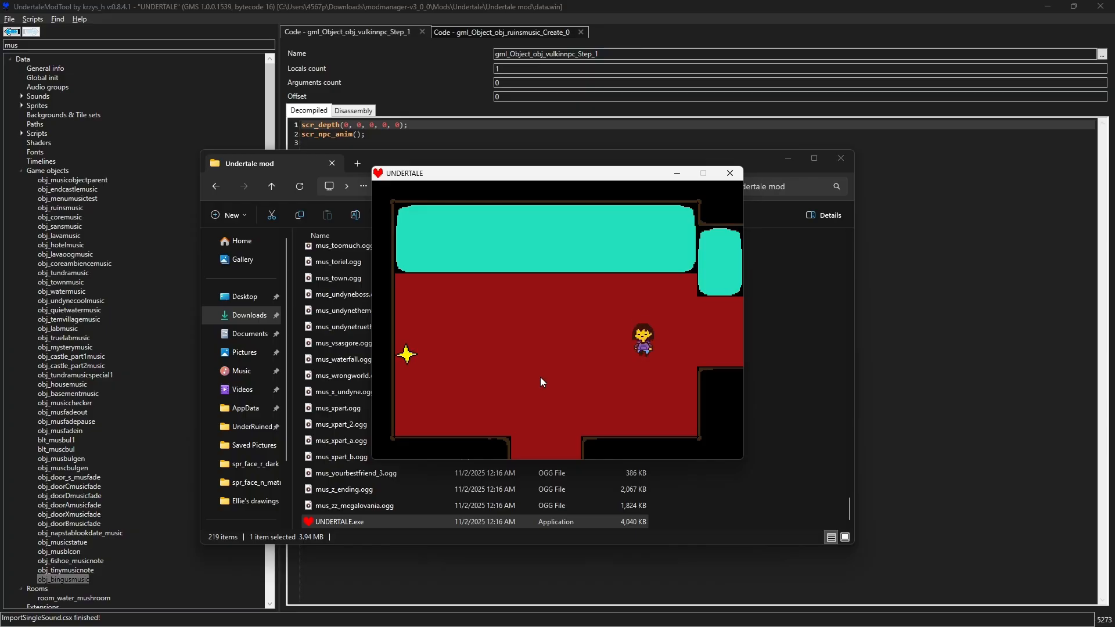
pyautogui.press('Up')
pyautogui.press('Left')
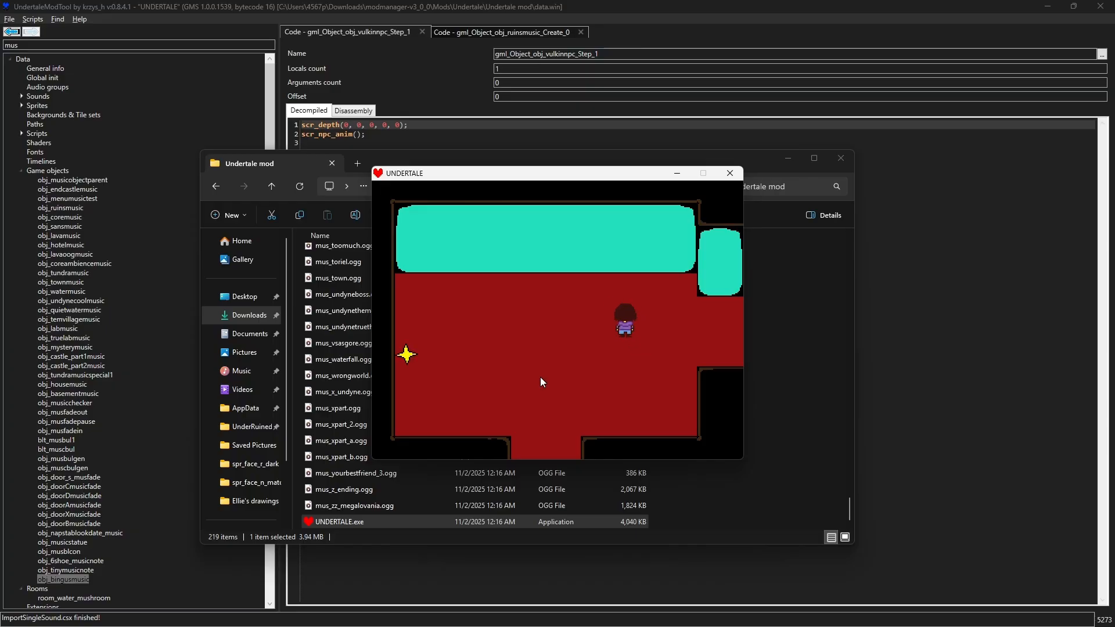
pyautogui.press('Left')
pyautogui.press('Down')
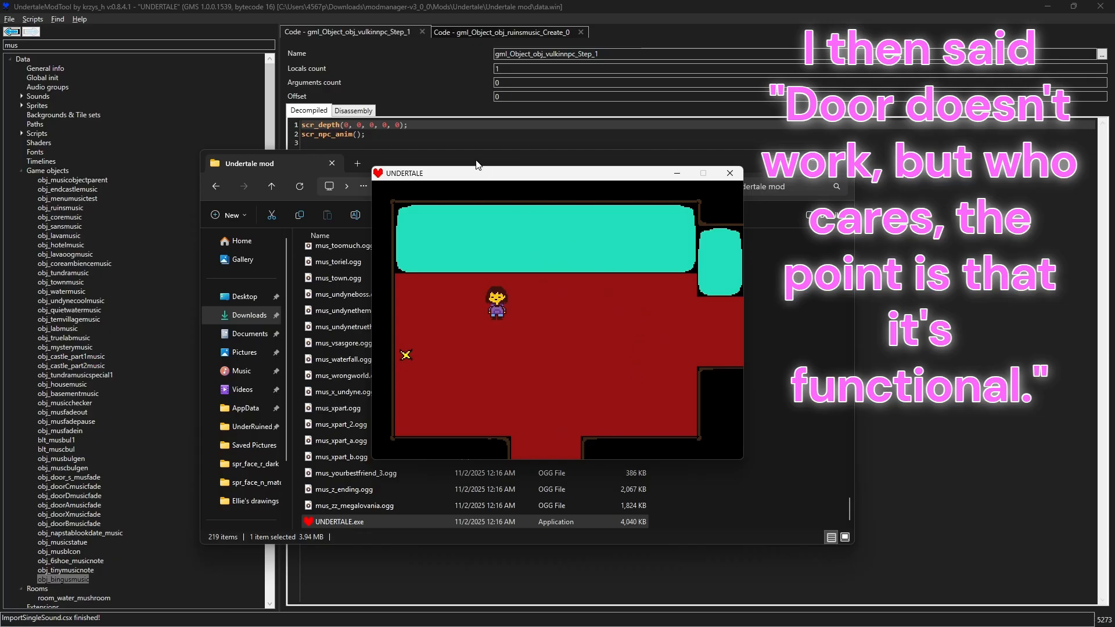
pyautogui.click(730, 173)
# Open the Create code of obj_vulkinnpc and the scr_enemynpc3 script that it calls
pyautogui.click(410, 90)
pyautogui.click(530, 31)
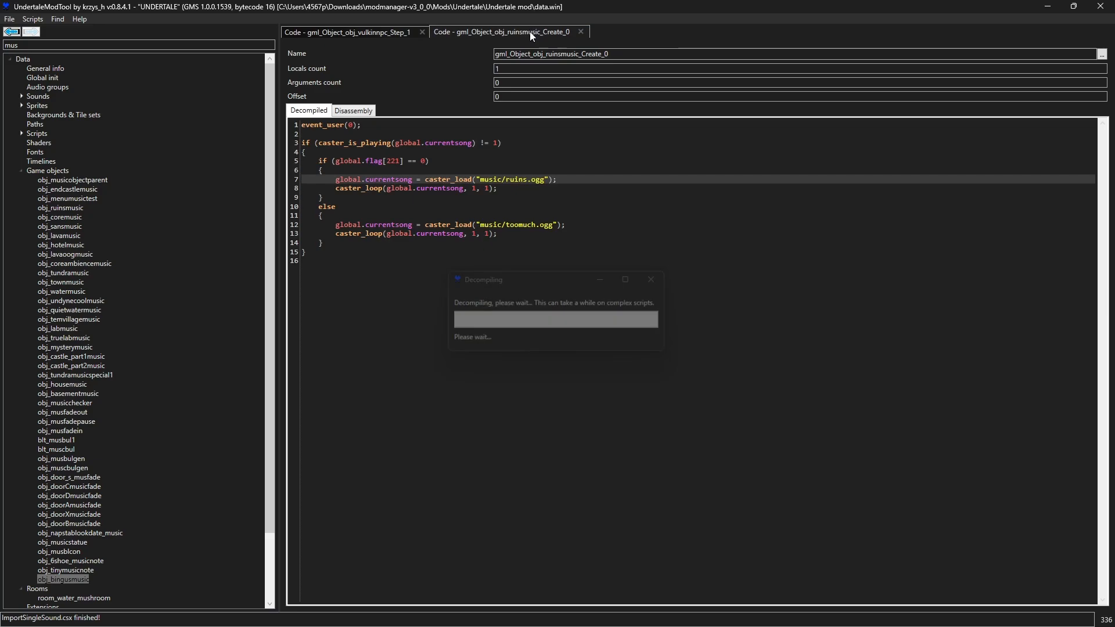
pyautogui.click(371, 33)
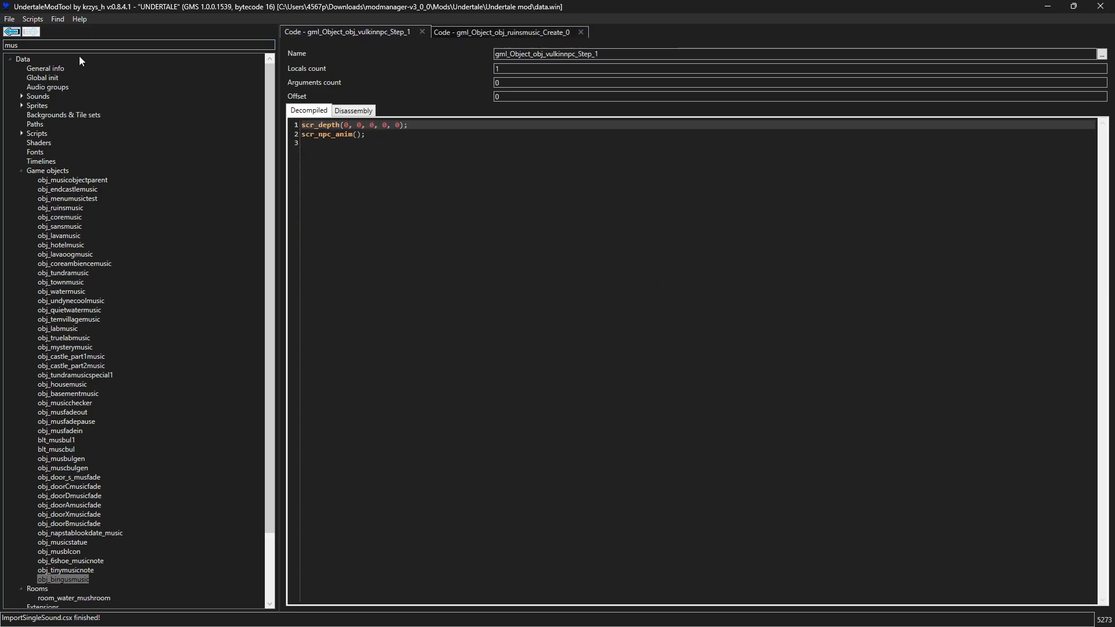
pyautogui.click(12, 32)
pyautogui.scroll(-3, 498, 319)
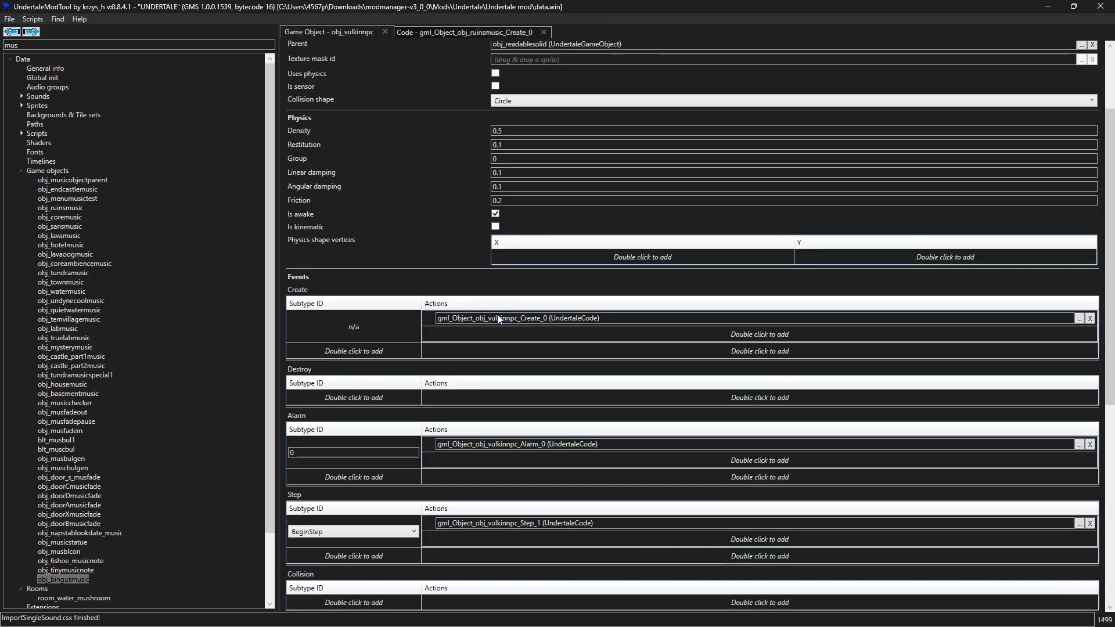
pyautogui.doubleClick(498, 319)
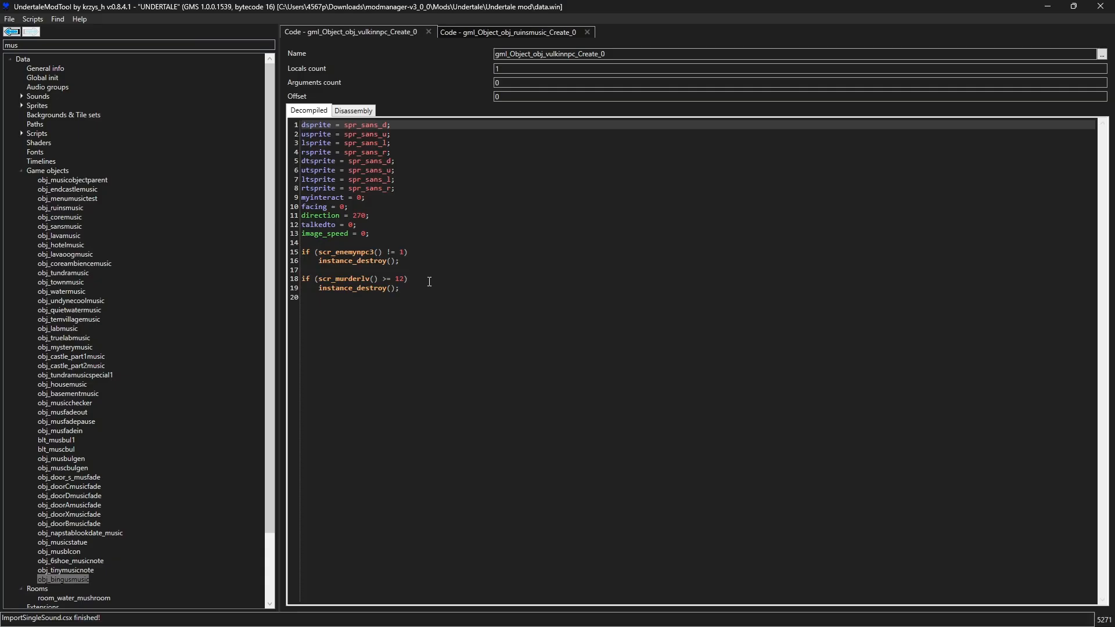
pyautogui.keyDown('ctrl'); pyautogui.click(362, 251); pyautogui.keyUp('ctrl')
pyautogui.doubleClick(526, 70)
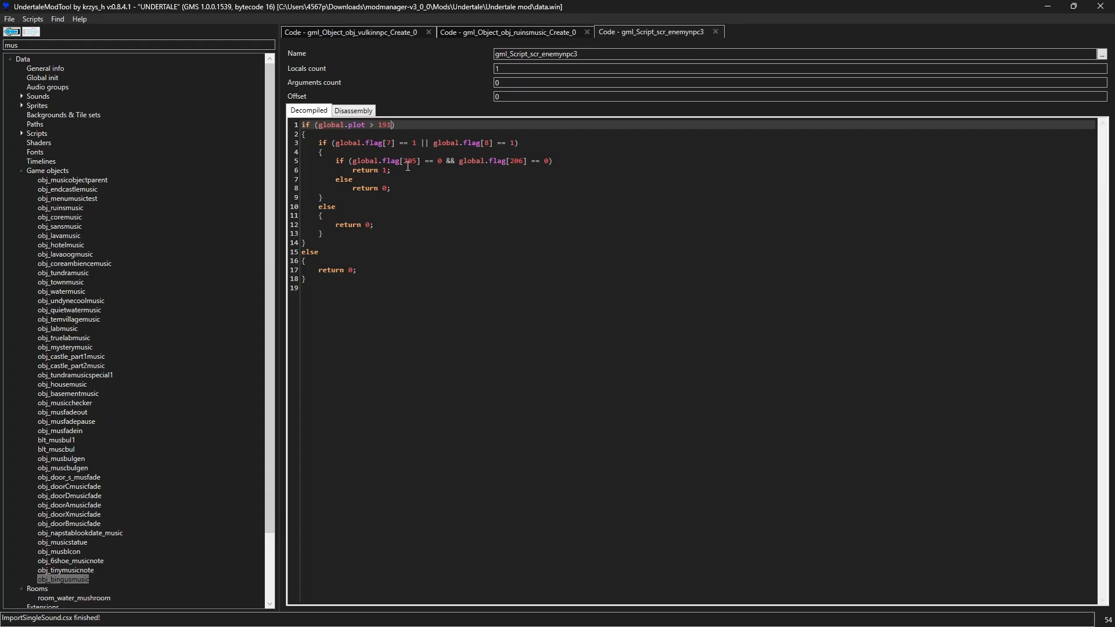
# Turn the final else of scr_enemynpc3 into "else if(room == room_bingus)" and make that branch return 1
pyautogui.click(333, 255)
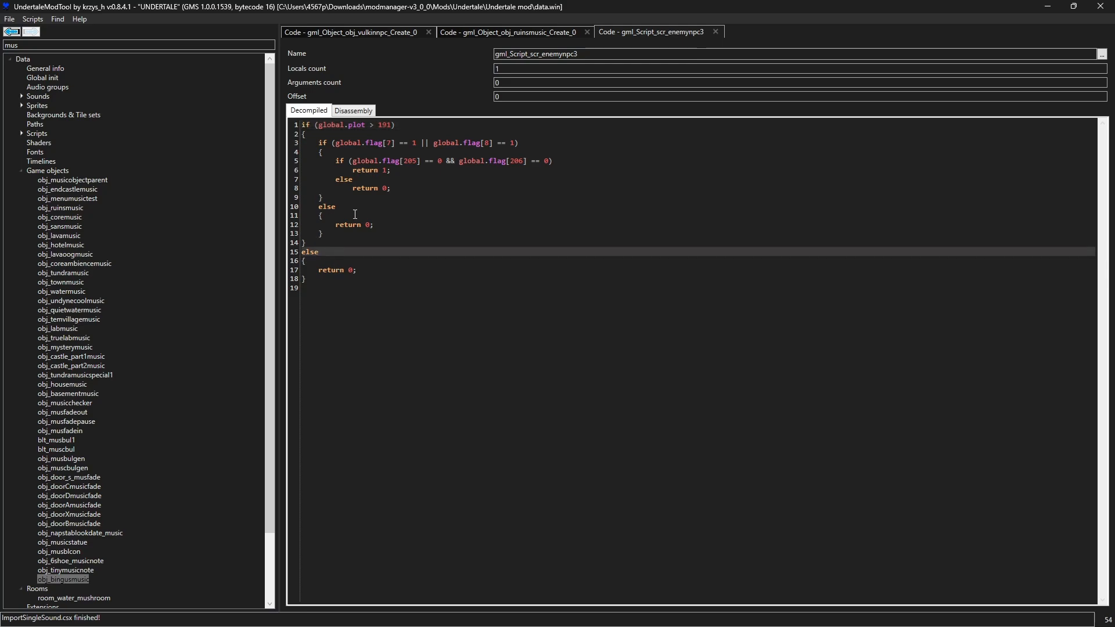
pyautogui.write('if(room == room_')
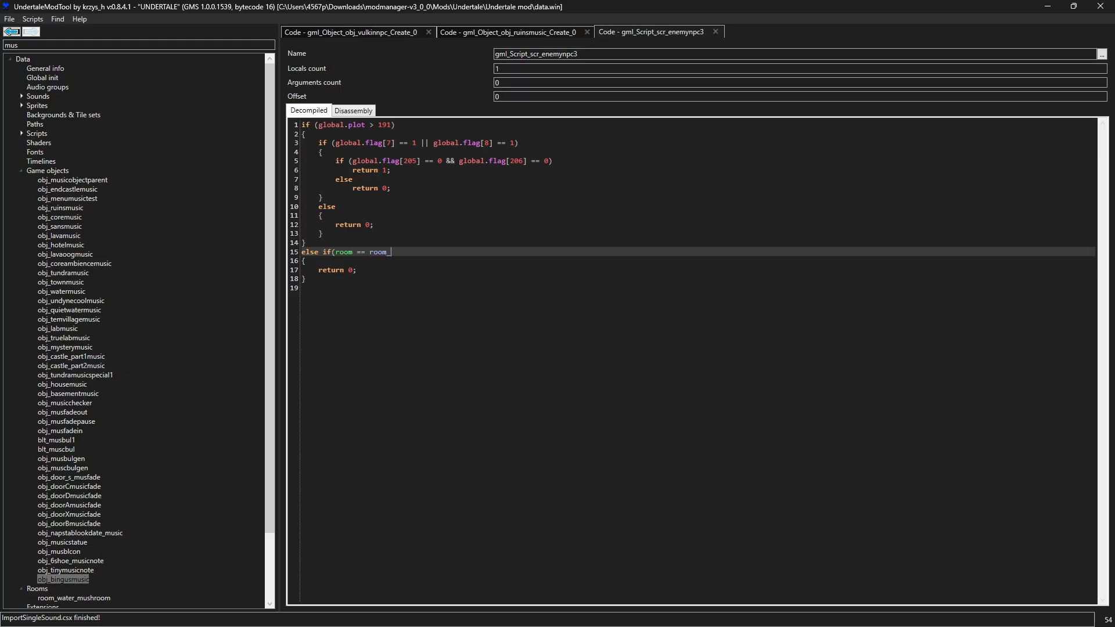
pyautogui.write('bingus)')
pyautogui.press('Down')
pyautogui.press('Down')
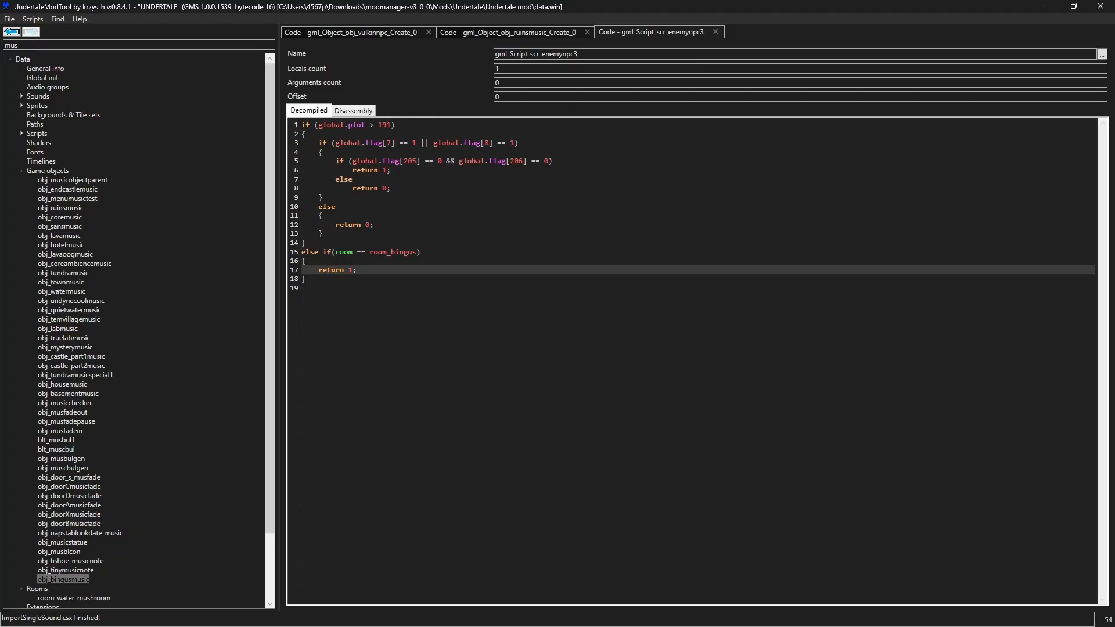
# Add a closing else branch that returns 0 to scr_enemynpc3 and compile the code
pyautogui.press('Down')
pyautogui.press('Down')
pyautogui.write('e')
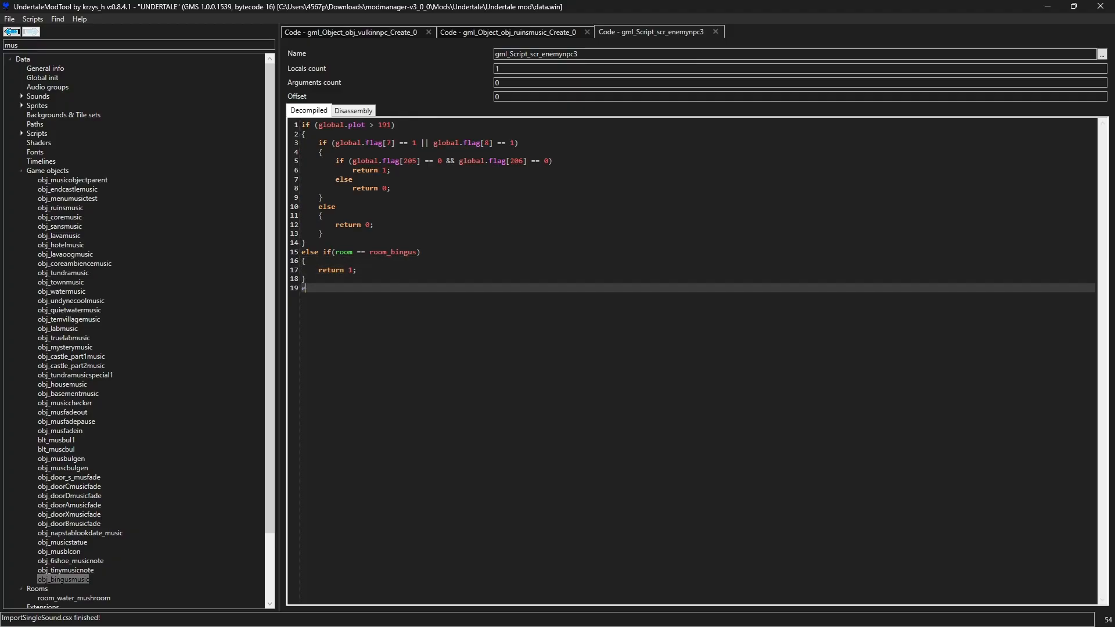
pyautogui.write('lse rer')
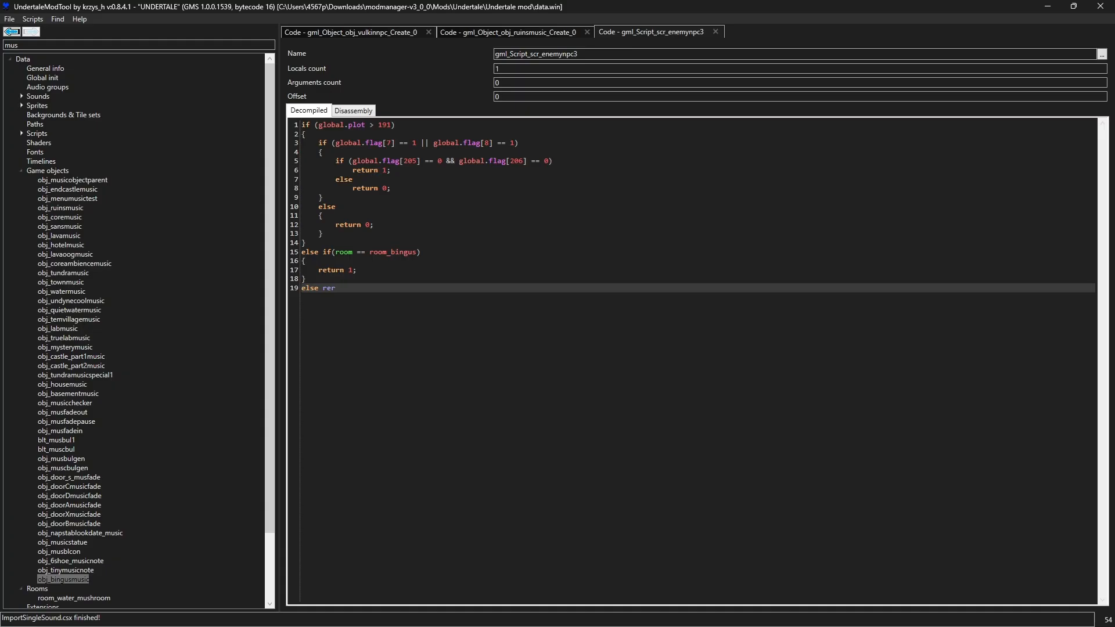
pyautogui.press('BackSpace')
pyautogui.write('tui')
pyautogui.write('n')
pyautogui.click(456, 81)
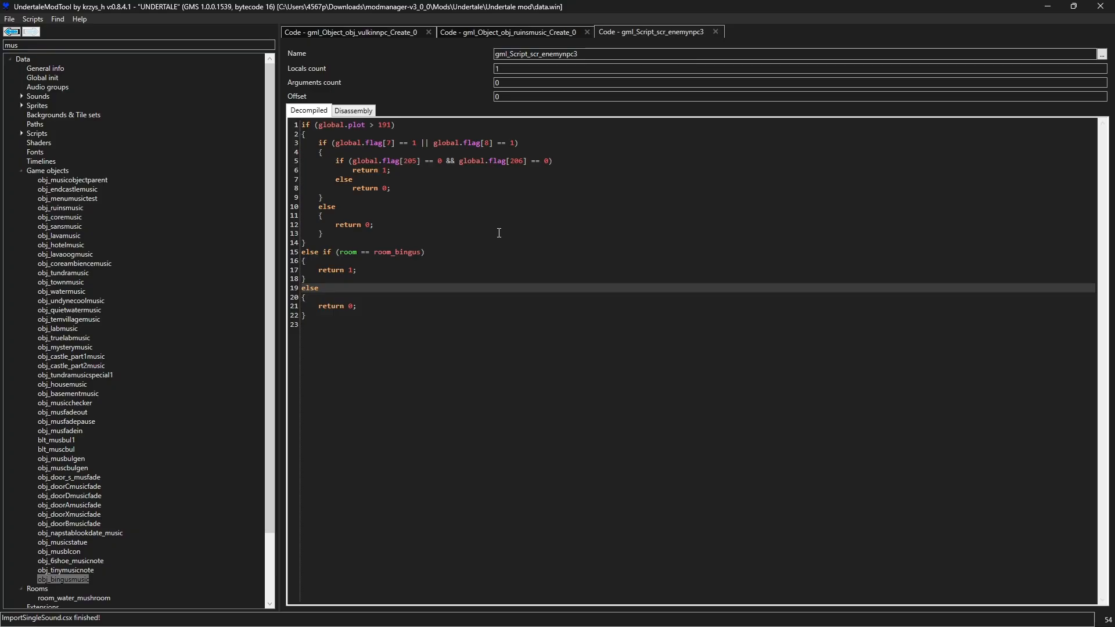
# Close the scr_enemynpc3 code, go back to room_bingus and select its obj_savepoint instance
pyautogui.click(716, 32)
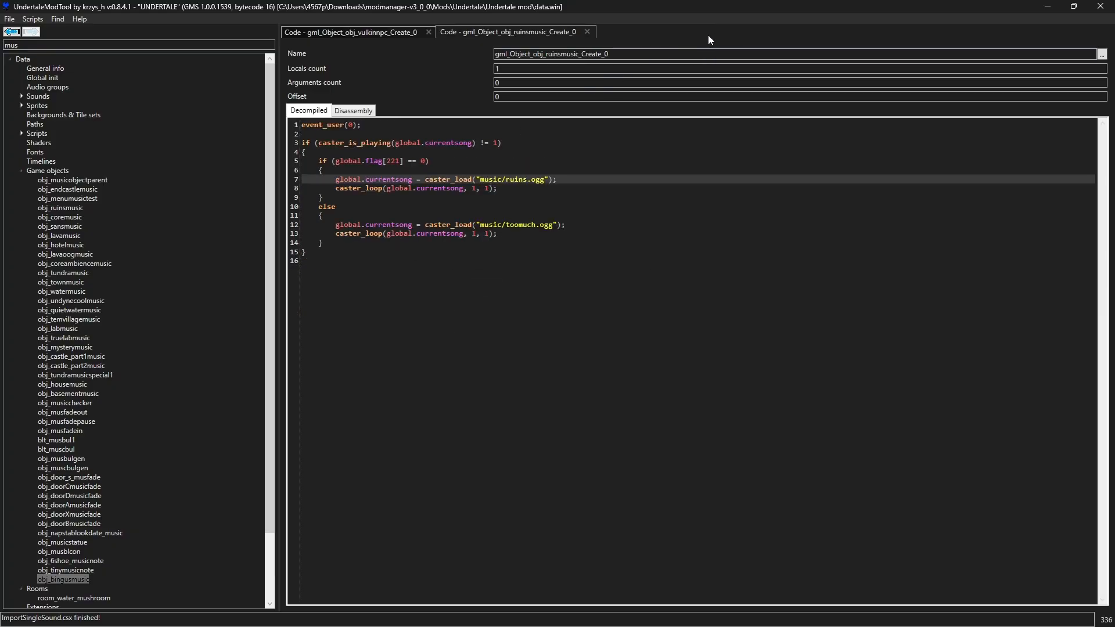
pyautogui.click(378, 32)
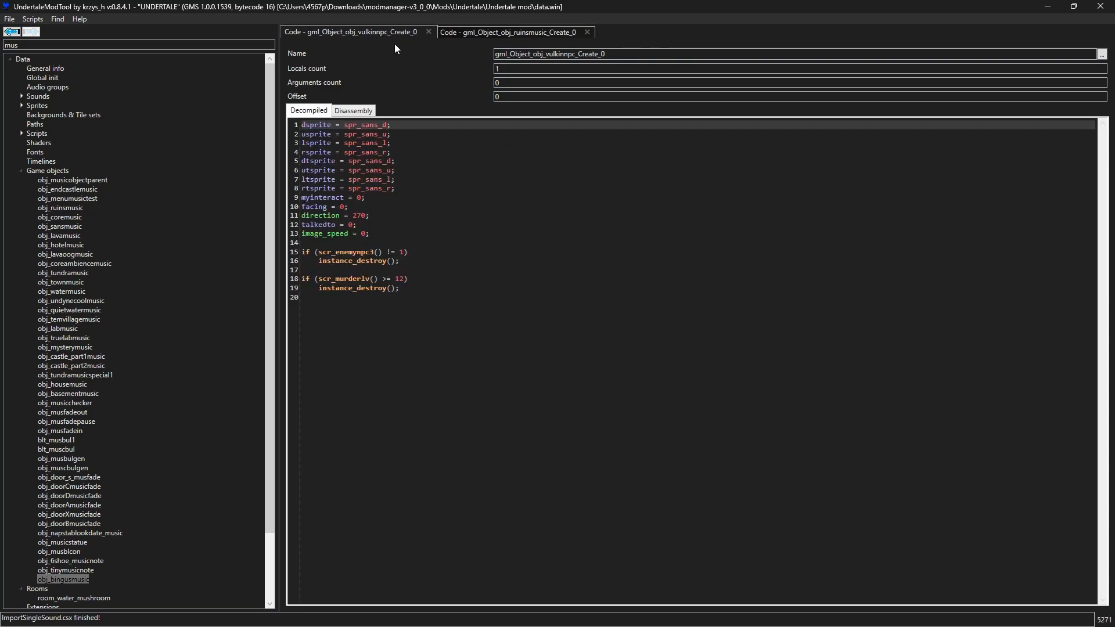
pyautogui.click(11, 33)
pyautogui.click(11, 33)
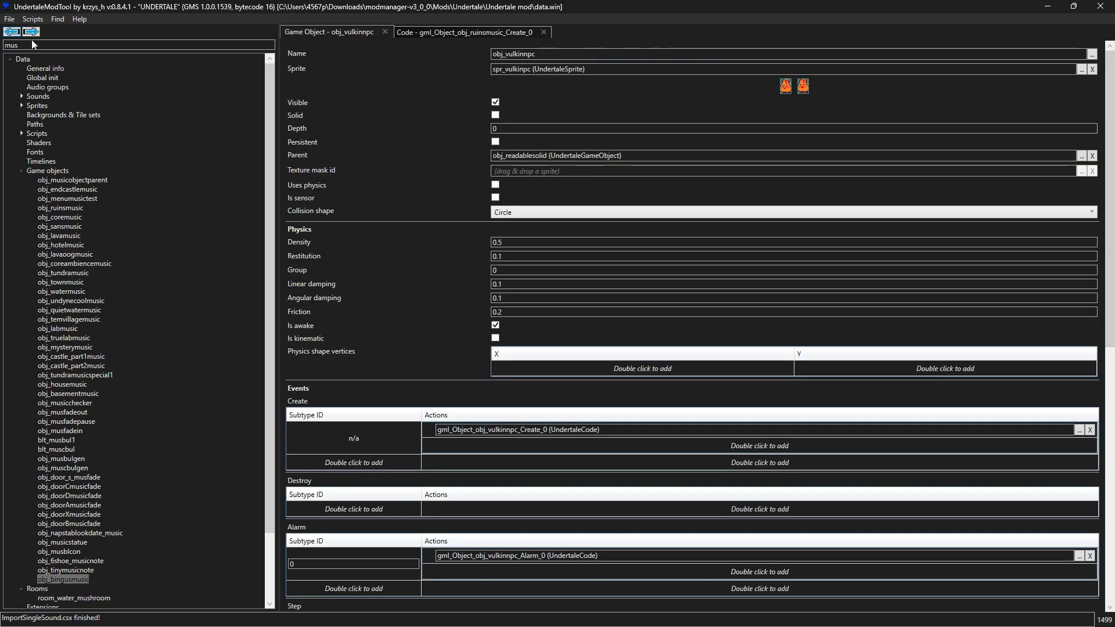
pyautogui.click(616, 438)
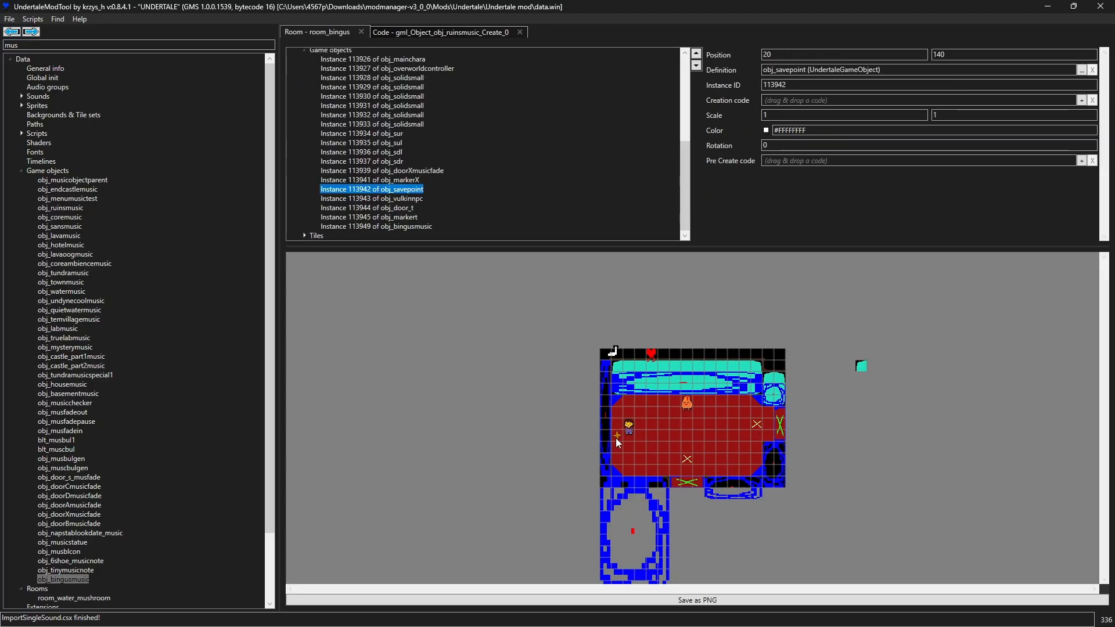
# Open the obj_savepoint object and the code of its Alarm 0 event
pyautogui.doubleClick(368, 189)
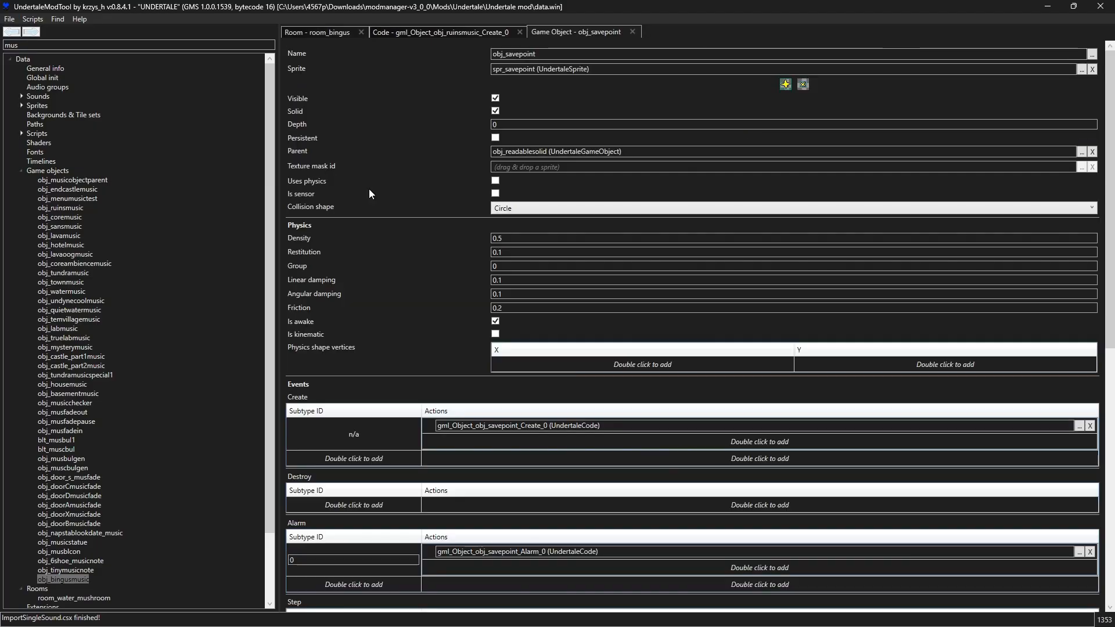
pyautogui.scroll(-5, 484, 294)
pyautogui.doubleClick(535, 440)
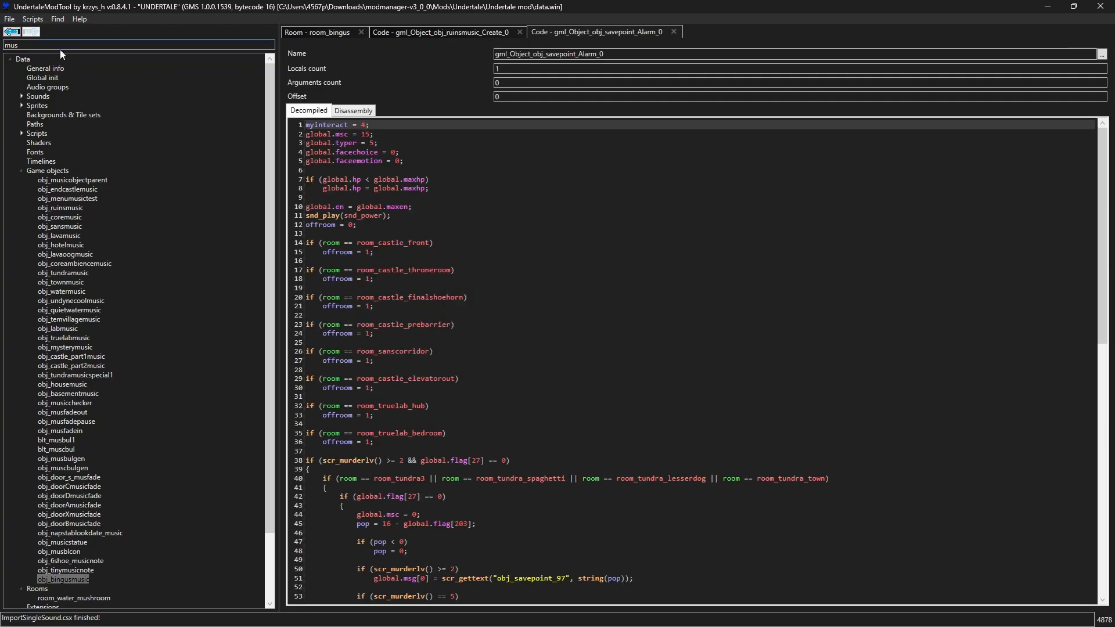
# Filter the resources by scr_te, open the code of the SCR_TEXT script separately and go to case 15
pyautogui.moveTo(60, 49); pyautogui.dragTo(7, 58)
pyautogui.write('scr_te')
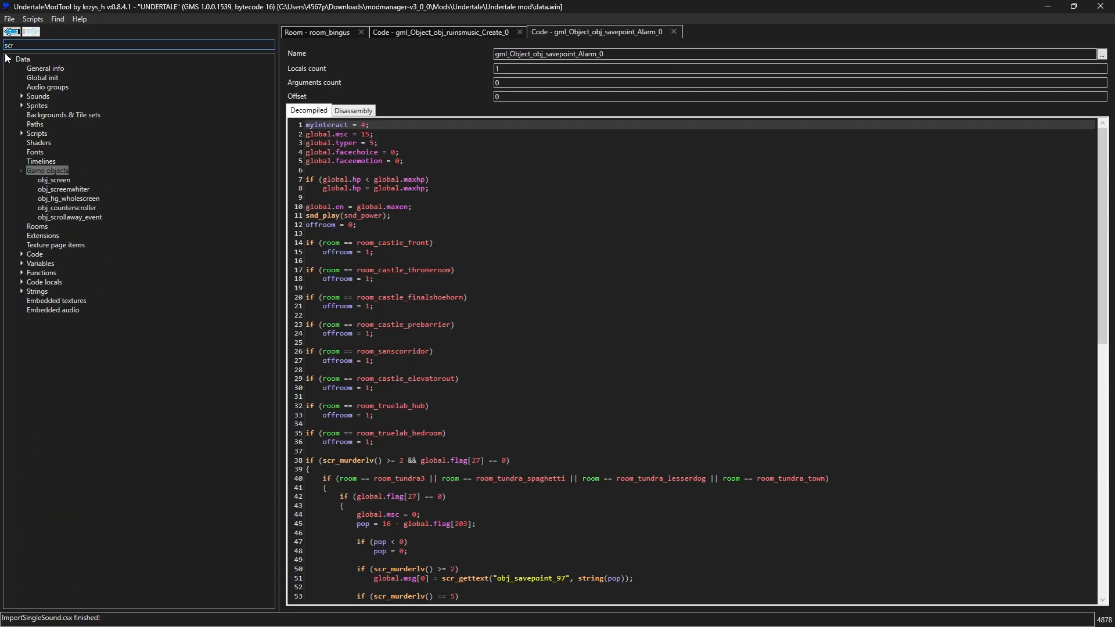
pyautogui.click(21, 134)
pyautogui.click(45, 142)
pyautogui.rightClick(48, 142)
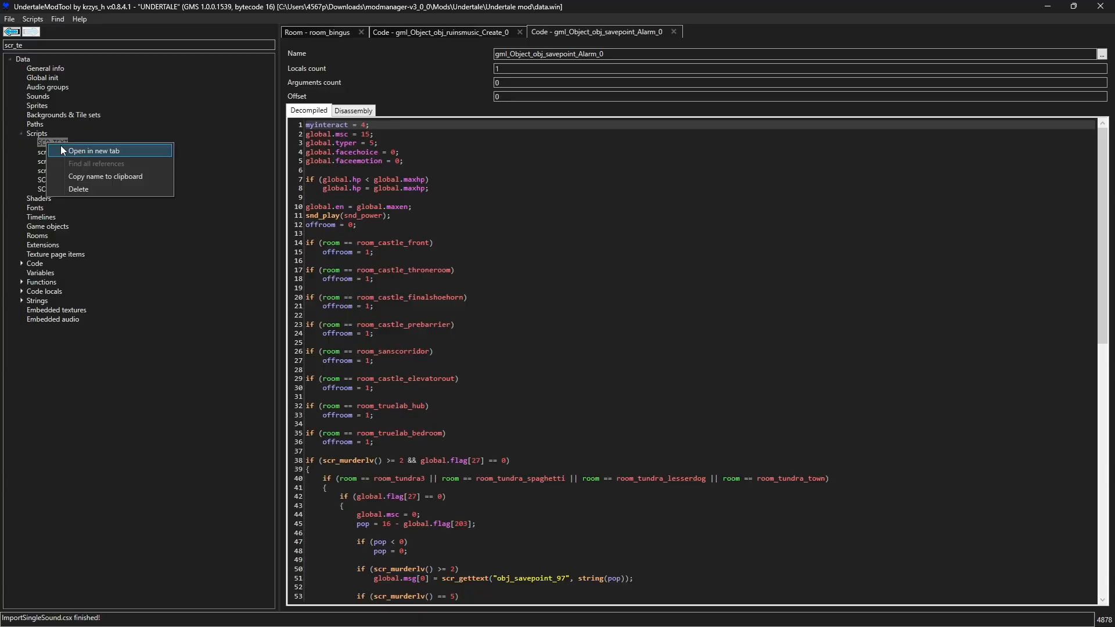
pyautogui.click(61, 147)
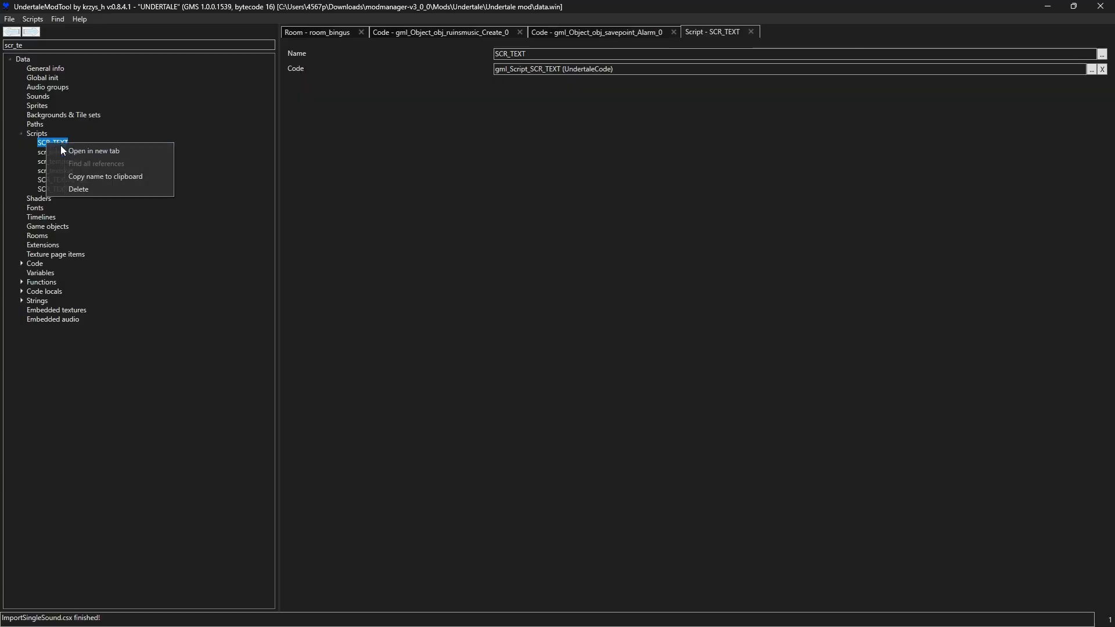
pyautogui.doubleClick(568, 71)
pyautogui.scroll(-20, 372, 242)
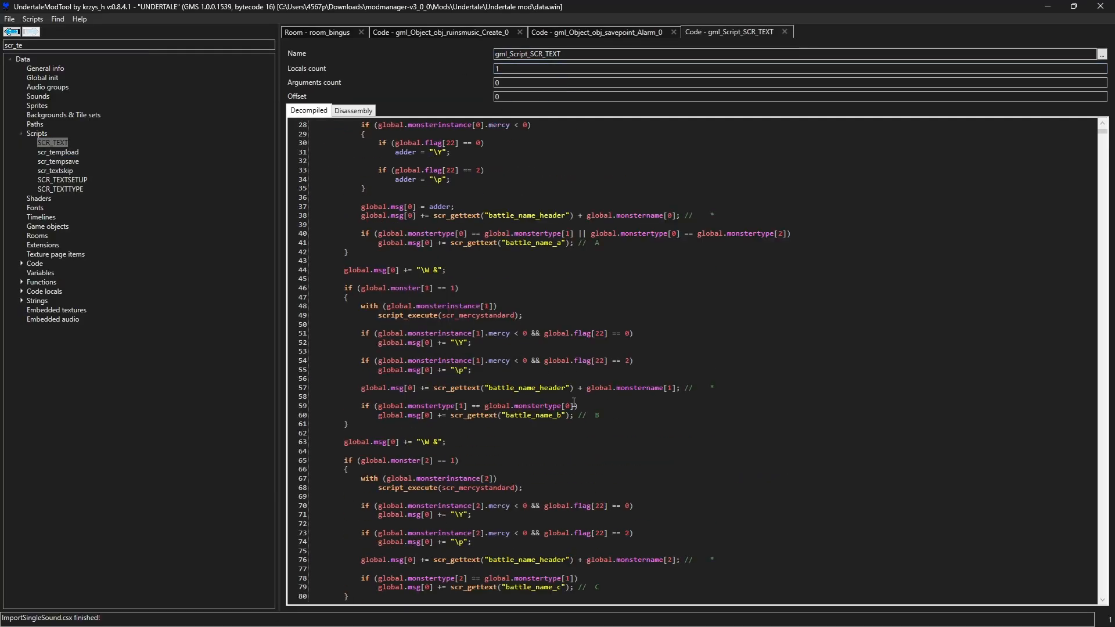
pyautogui.scroll(-16, 580, 386)
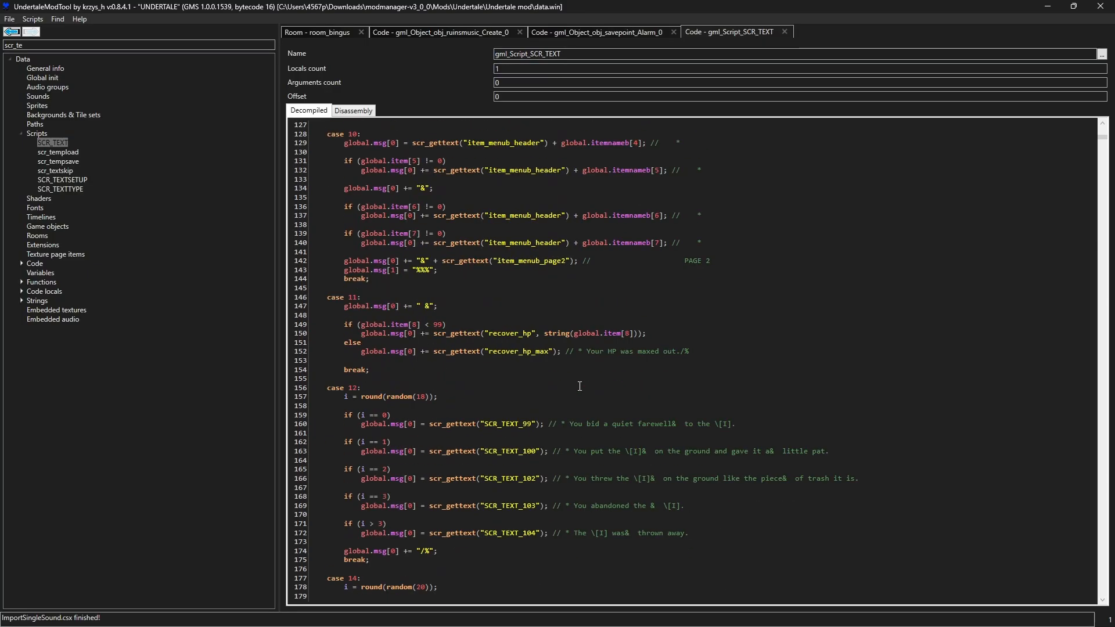
pyautogui.scroll(-8, 579, 386)
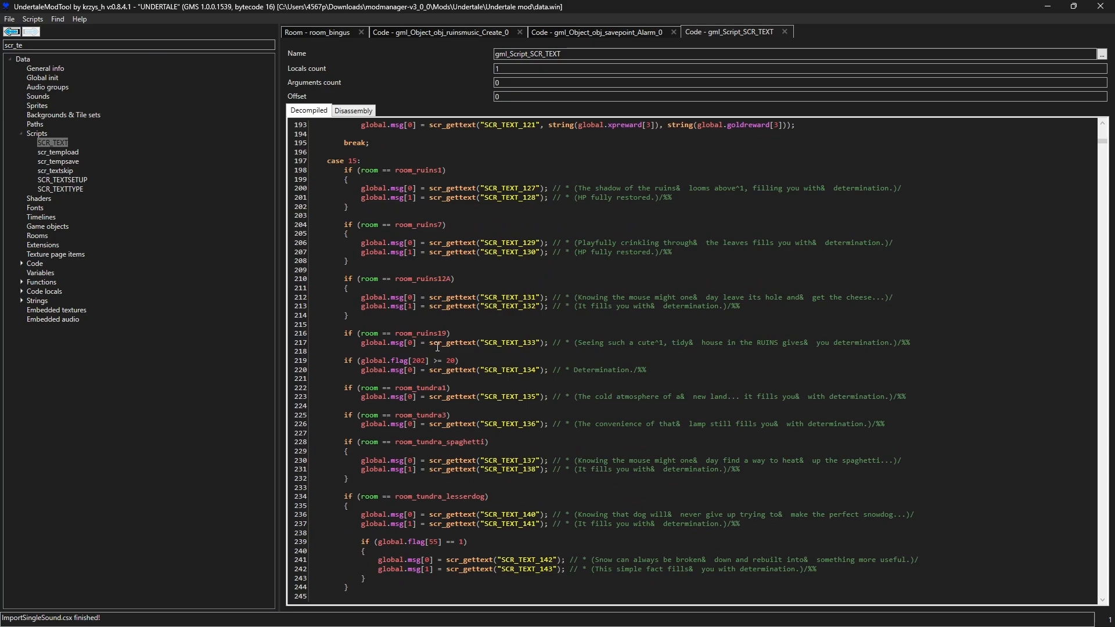
# Copy the room_ruins1 condition to a new line directly under case 15, changing it to "if (room == room_bingus)"
pyautogui.scroll(4, 438, 347)
pyautogui.moveTo(450, 278); pyautogui.dragTo(344, 278)
pyautogui.hotkey('ctrl', 'c')
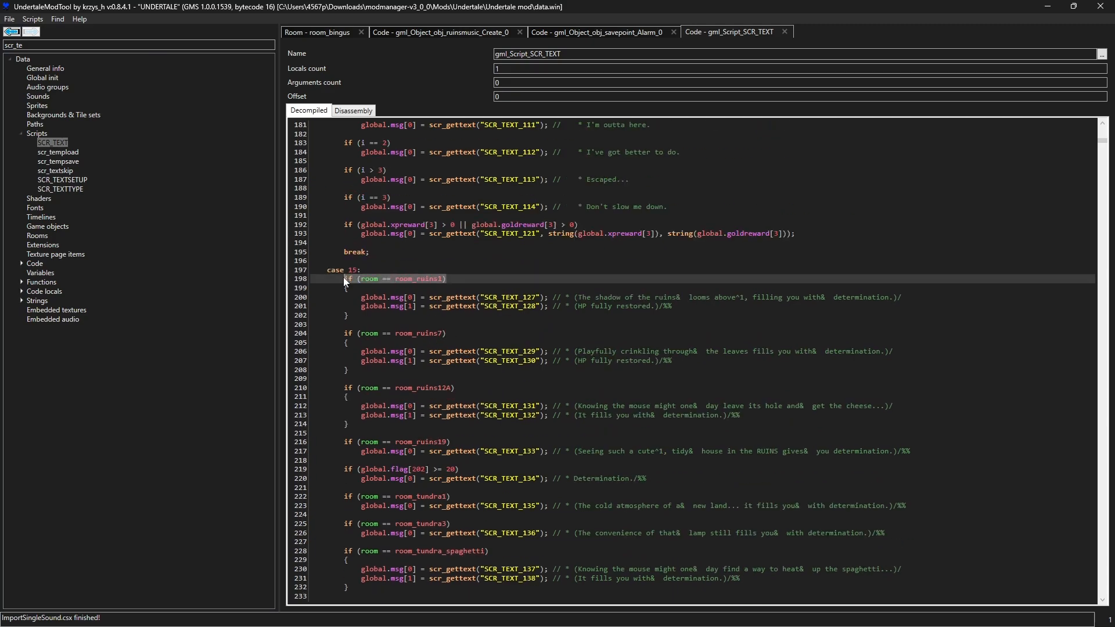
pyautogui.click(387, 269)
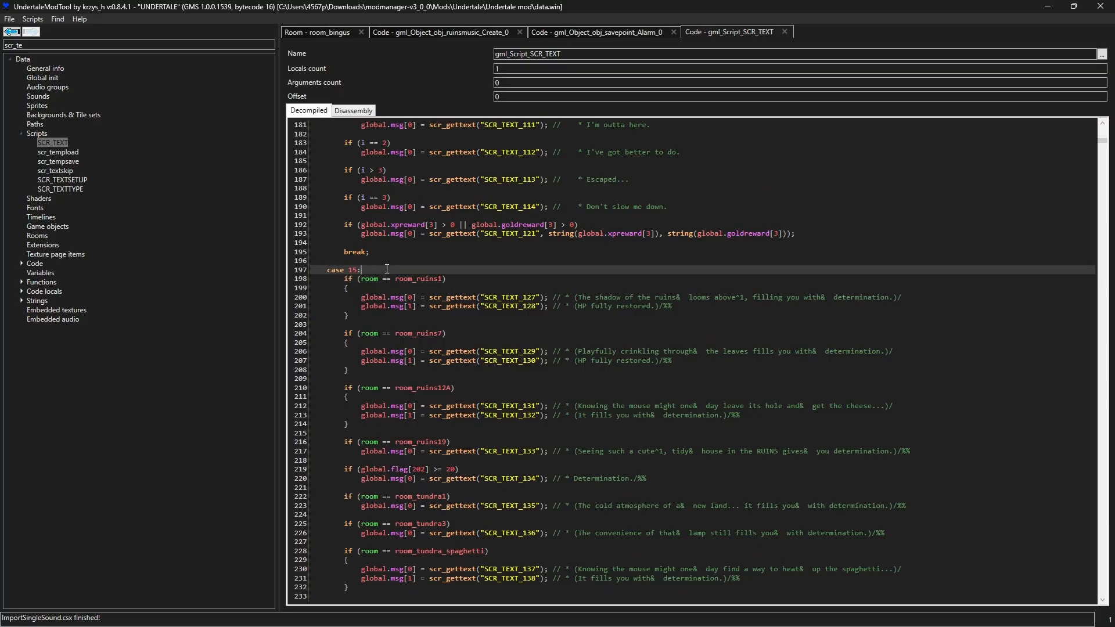
pyautogui.press('Return')
pyautogui.hotkey('ctrl', 'v')
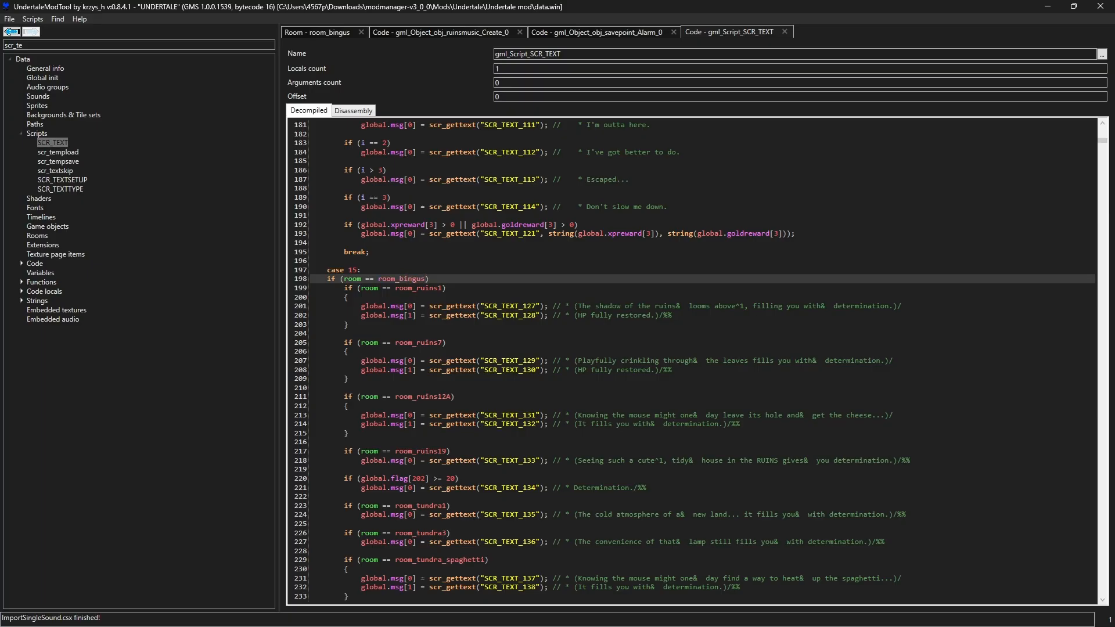
# Under the room_bingus condition, add global.msg[0] = "* bingalinglingaling./%%" and compile the code
pyautogui.moveTo(363, 305); pyautogui.dragTo(424, 305)
pyautogui.hotkey('ctrl', 'c')
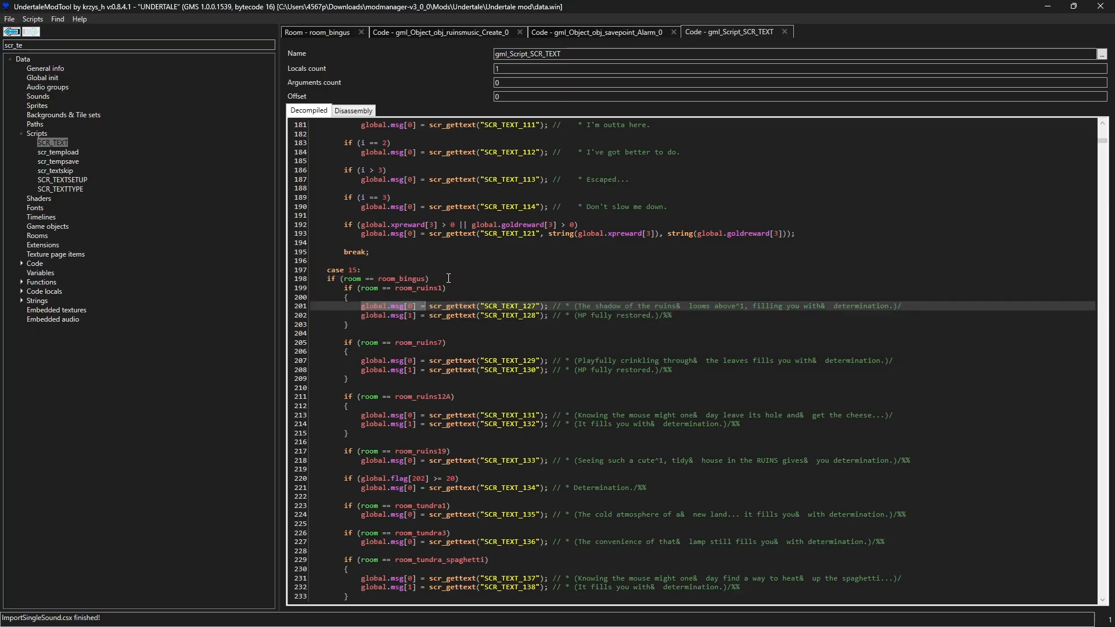
pyautogui.click(458, 278)
pyautogui.press('Return')
pyautogui.hotkey('ctrl', 'v')
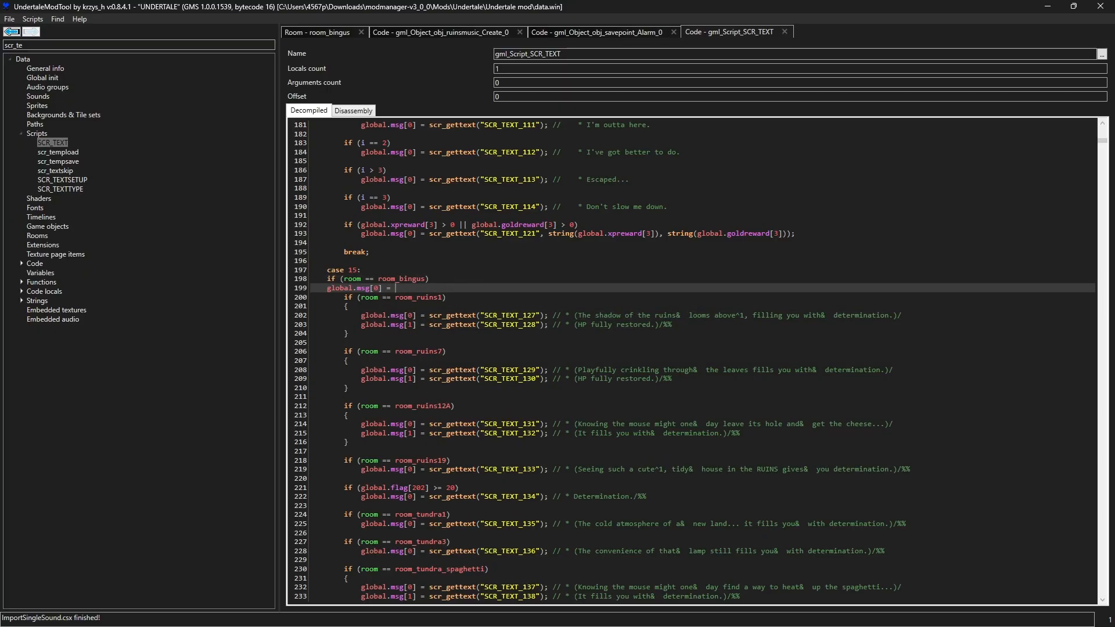
pyautogui.write('""')
pyautogui.write('* bingalinglingaling./%%')
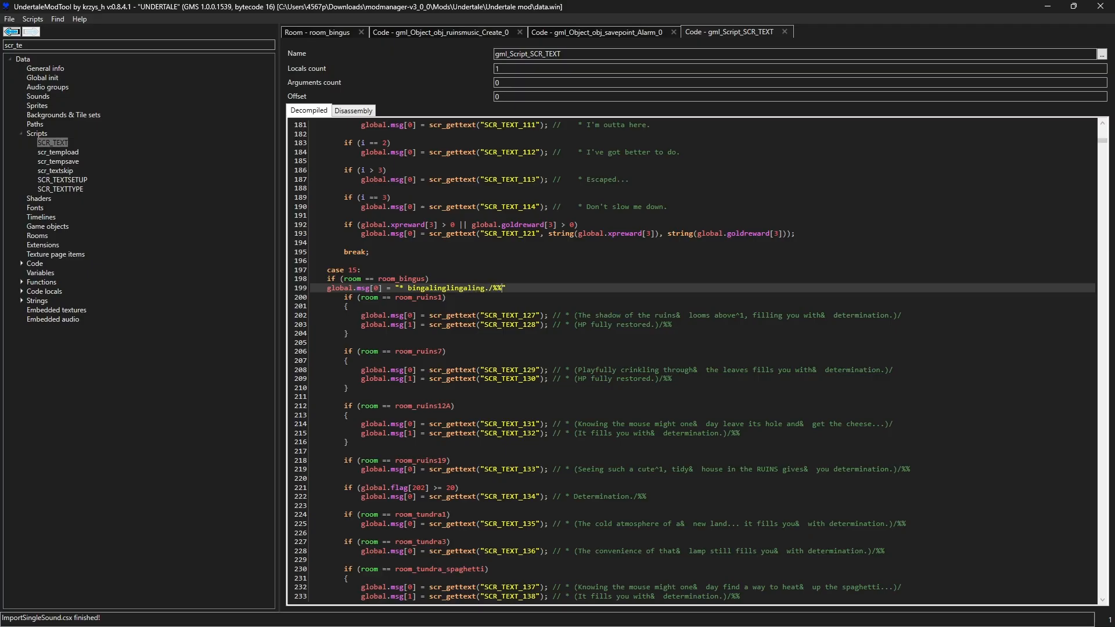
pyautogui.click(466, 96)
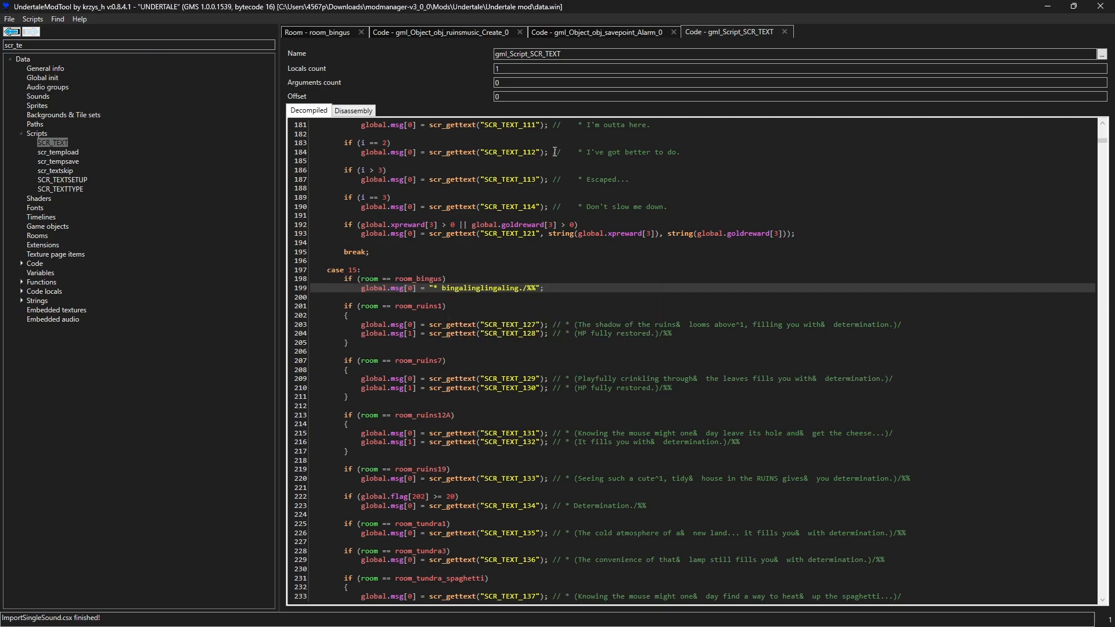
# Close the SCR_TEXT, obj_savepoint alarm and obj_ruinsmusic Create code, returning to room_bingus
pyautogui.click(785, 32)
pyautogui.scroll(-7, 607, 251)
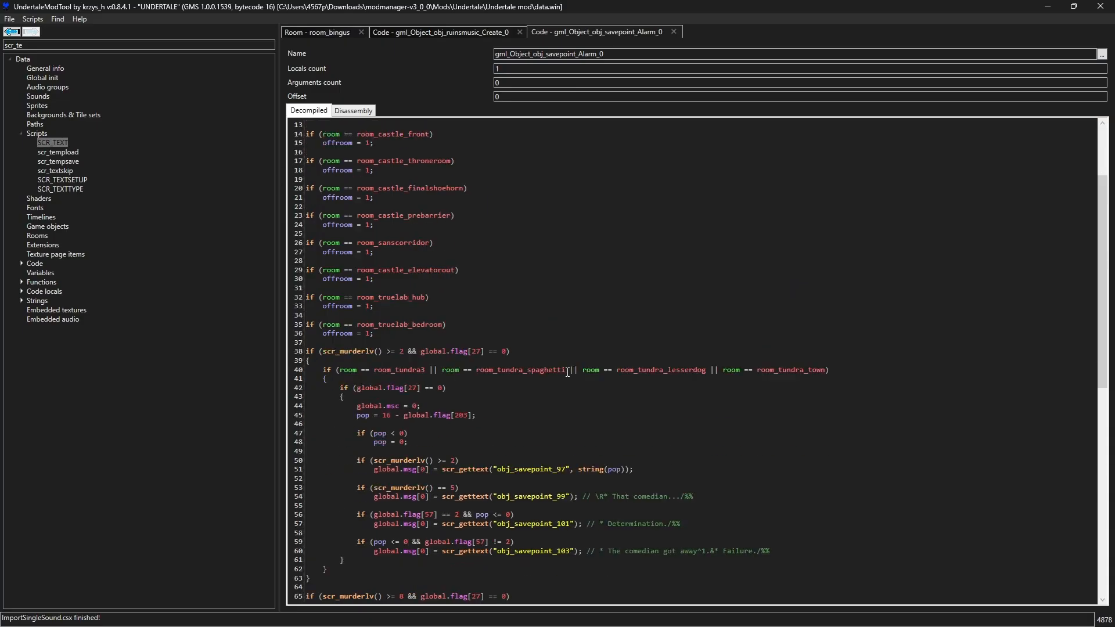
pyautogui.scroll(-7, 620, 286)
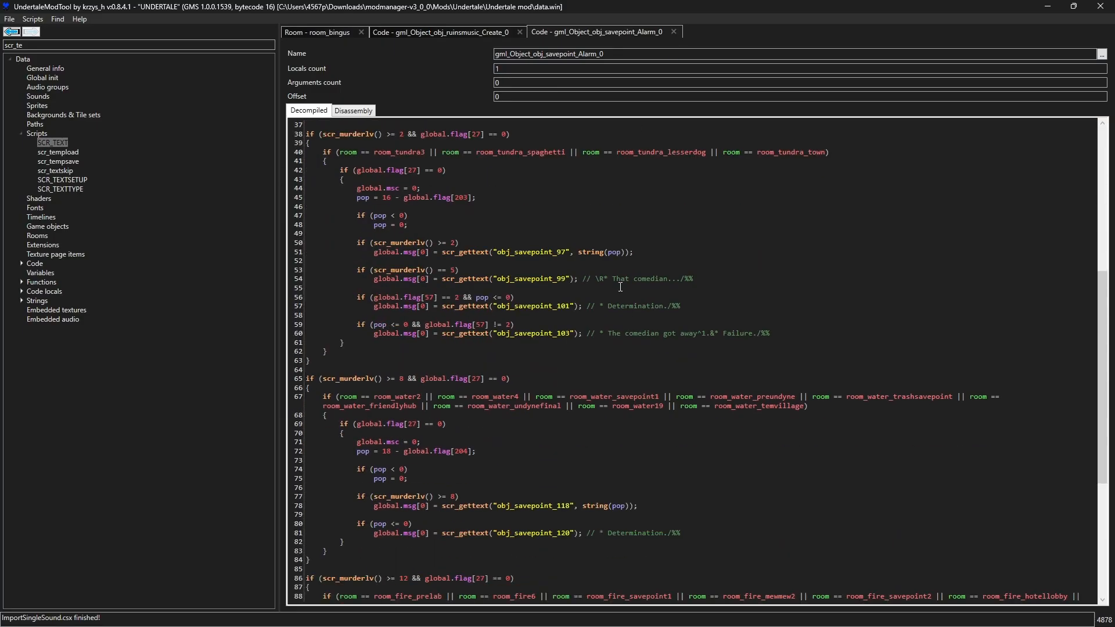
pyautogui.click(672, 32)
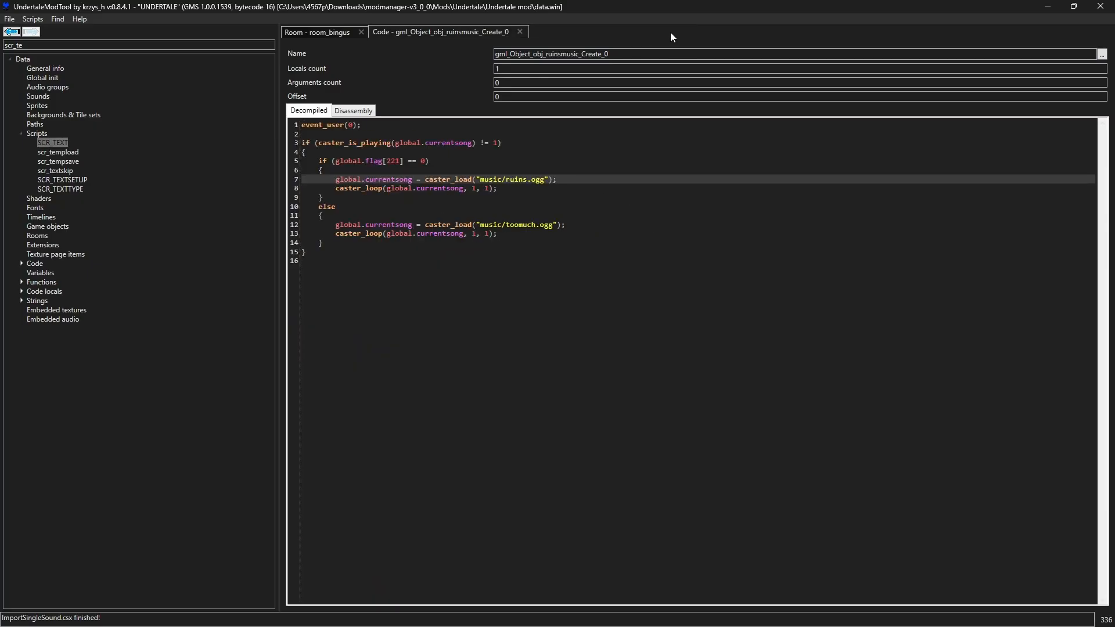
pyautogui.click(520, 32)
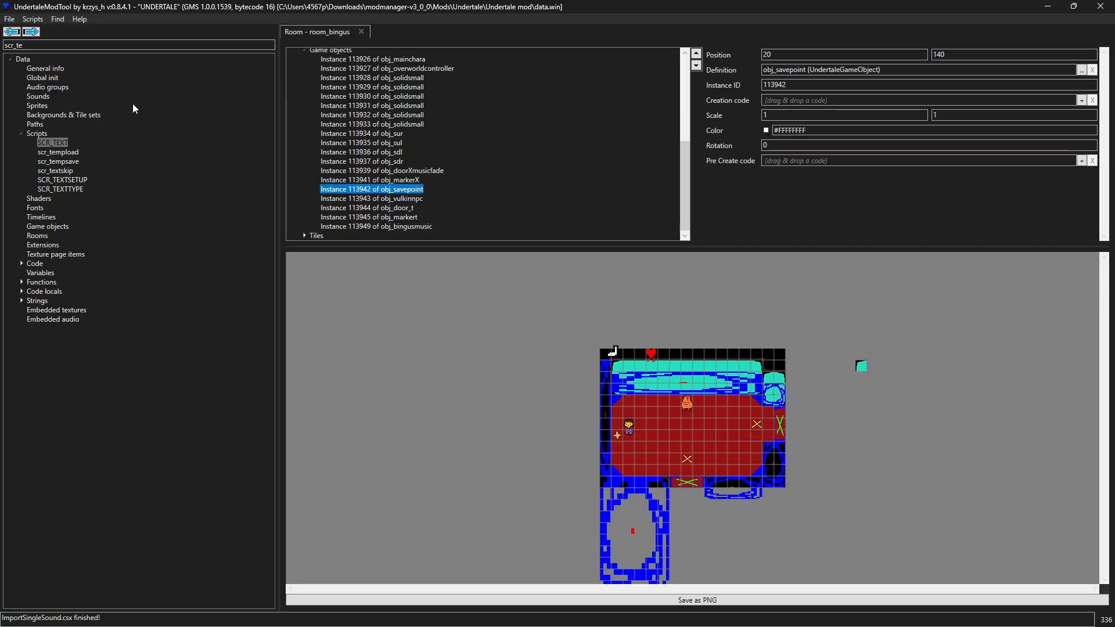
# Clear the resource filter, open room_area1 and reposition its obj_markert instance just below the doorway
pyautogui.moveTo(71, 45); pyautogui.dragTo(8, 49)
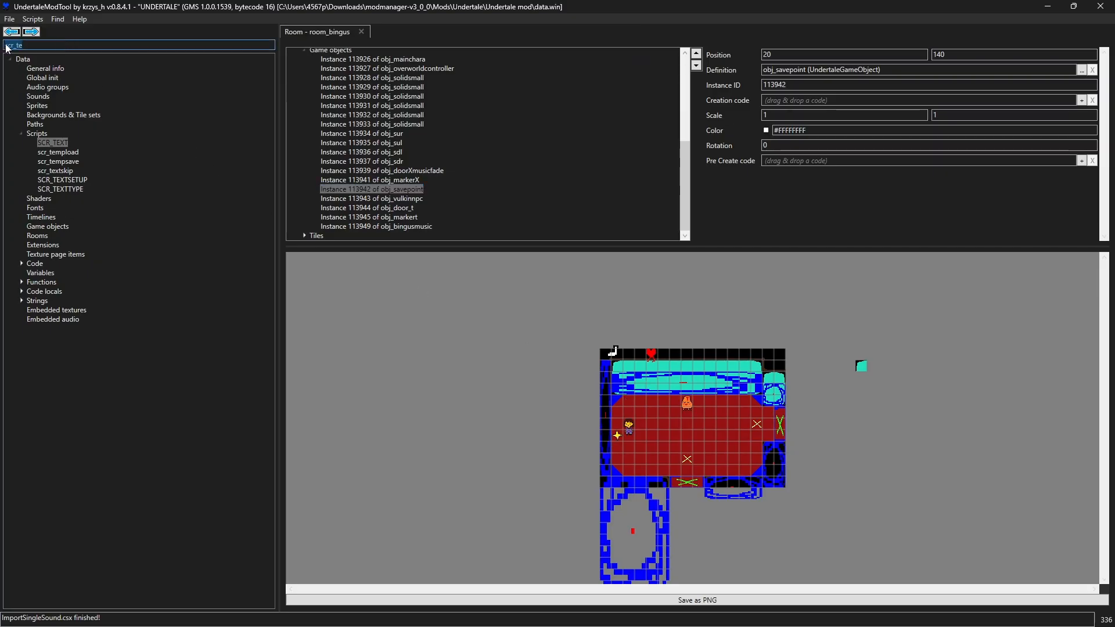
pyautogui.click(21, 134)
pyautogui.press('BackSpace')
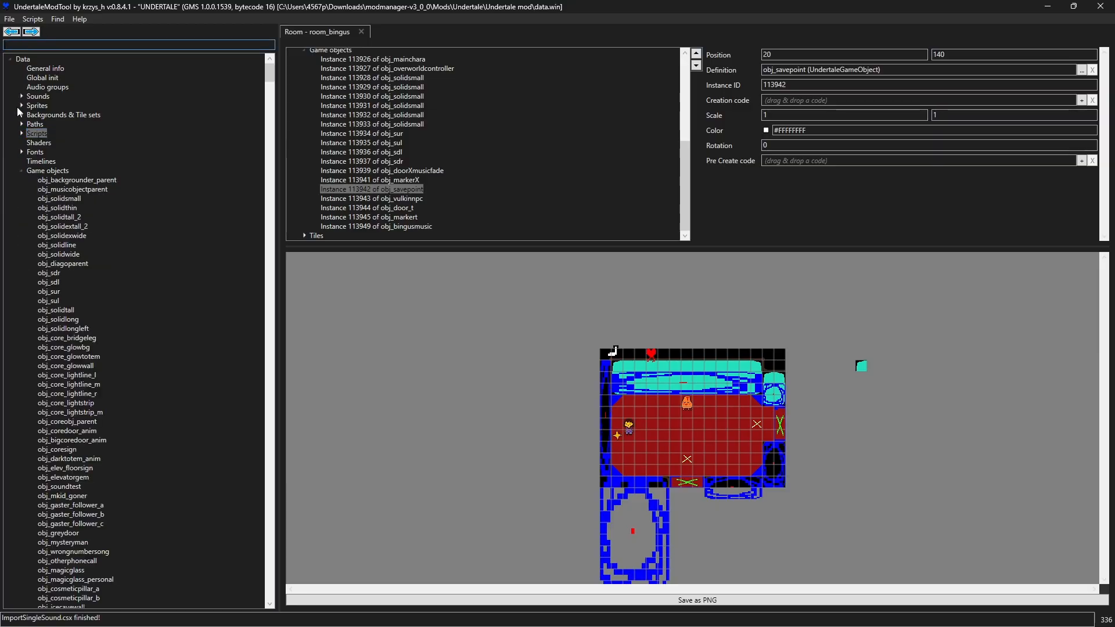
pyautogui.click(22, 171)
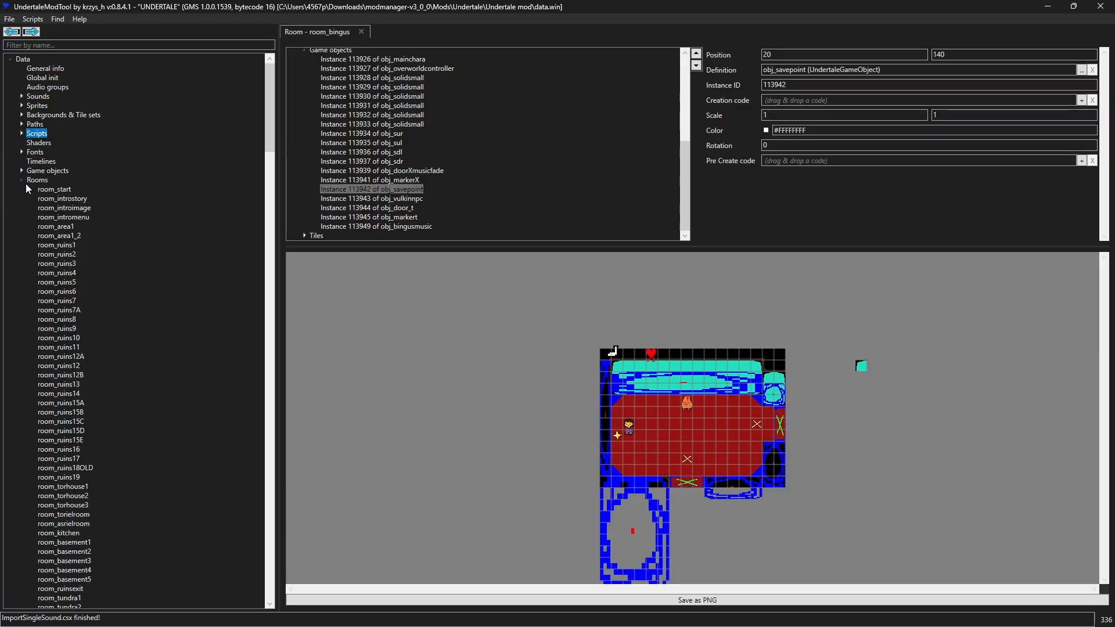
pyautogui.click(65, 226)
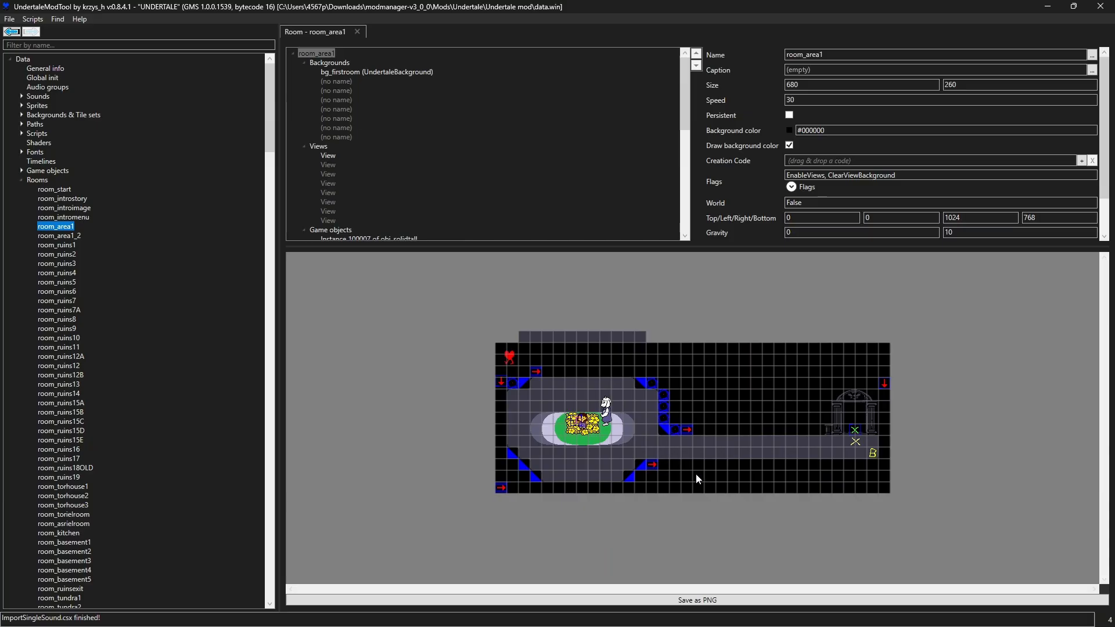
pyautogui.click(855, 443)
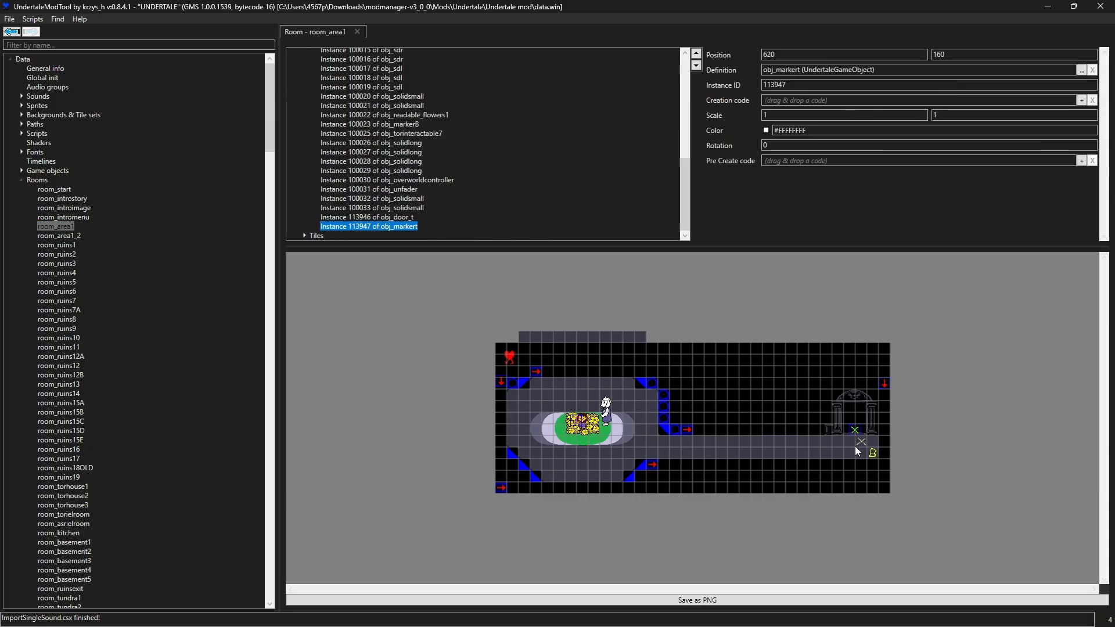
pyautogui.moveTo(859, 441); pyautogui.dragTo(855, 447)
# In room_area1_2, nudge the obj_markerX instance near the lower entrance and move obj_mainchara to position 160, 352
pyautogui.click(59, 236)
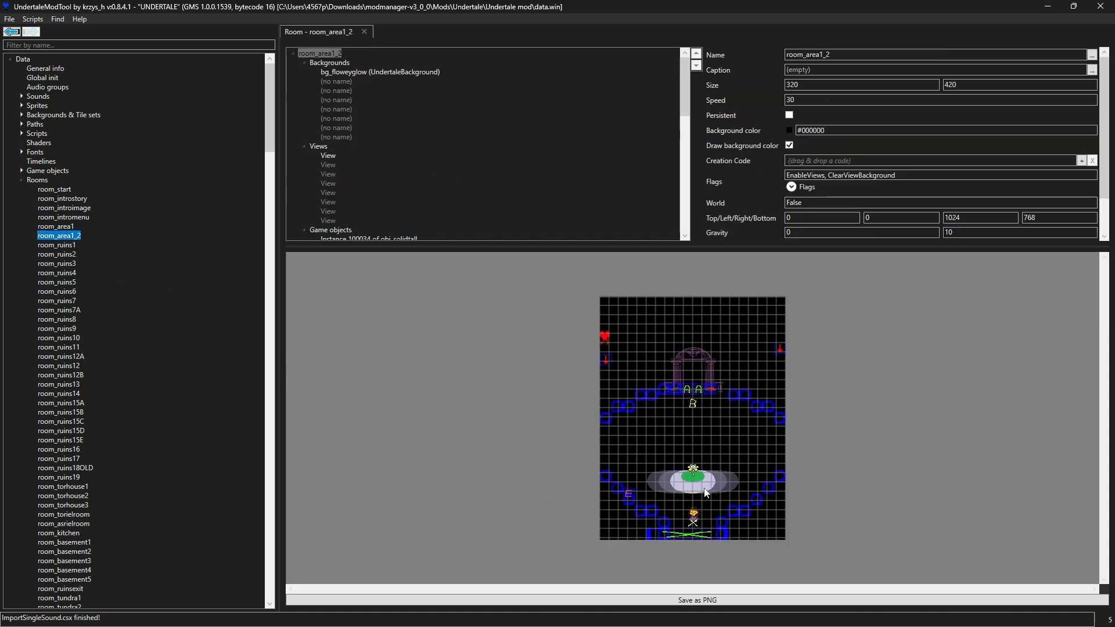
pyautogui.click(696, 526)
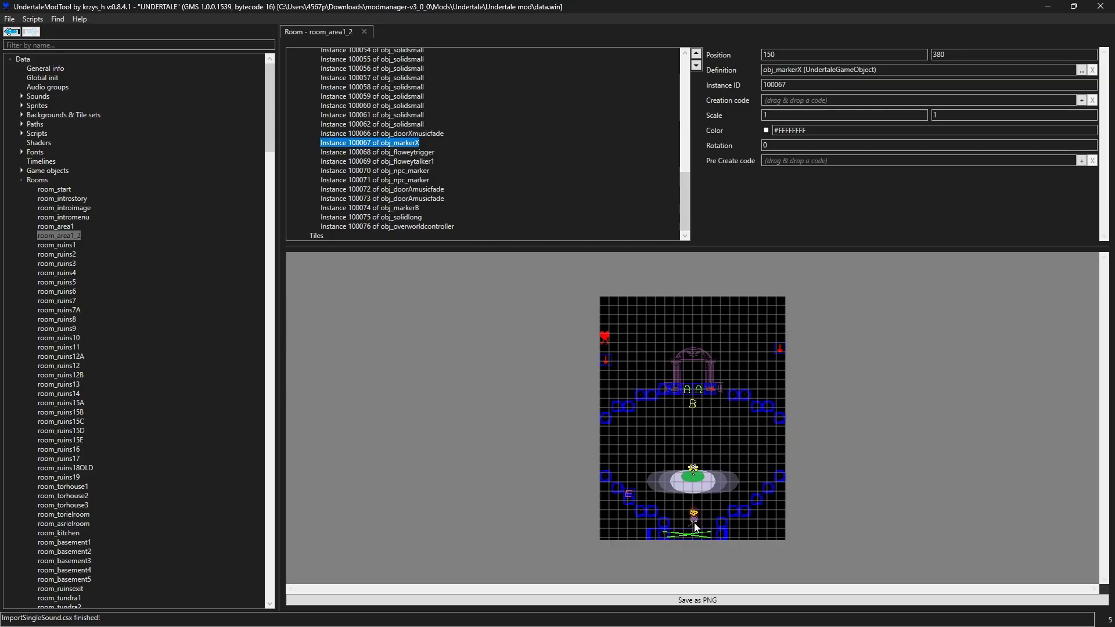
pyautogui.moveTo(696, 526); pyautogui.dragTo(697, 524)
pyautogui.click(461, 465)
pyautogui.click(694, 517)
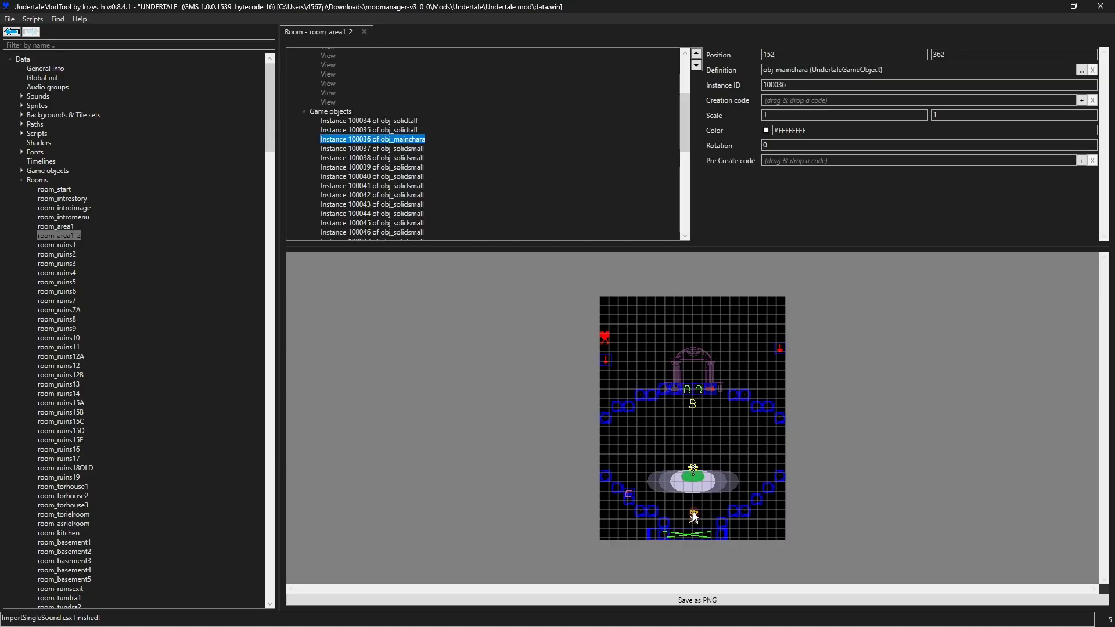
pyautogui.moveTo(695, 516); pyautogui.dragTo(699, 513)
# Save the mod as data.win in the Undertale mod folder, replacing the existing file
pyautogui.click(9, 18)
pyautogui.click(38, 60)
pyautogui.click(154, 124)
pyautogui.click(441, 304)
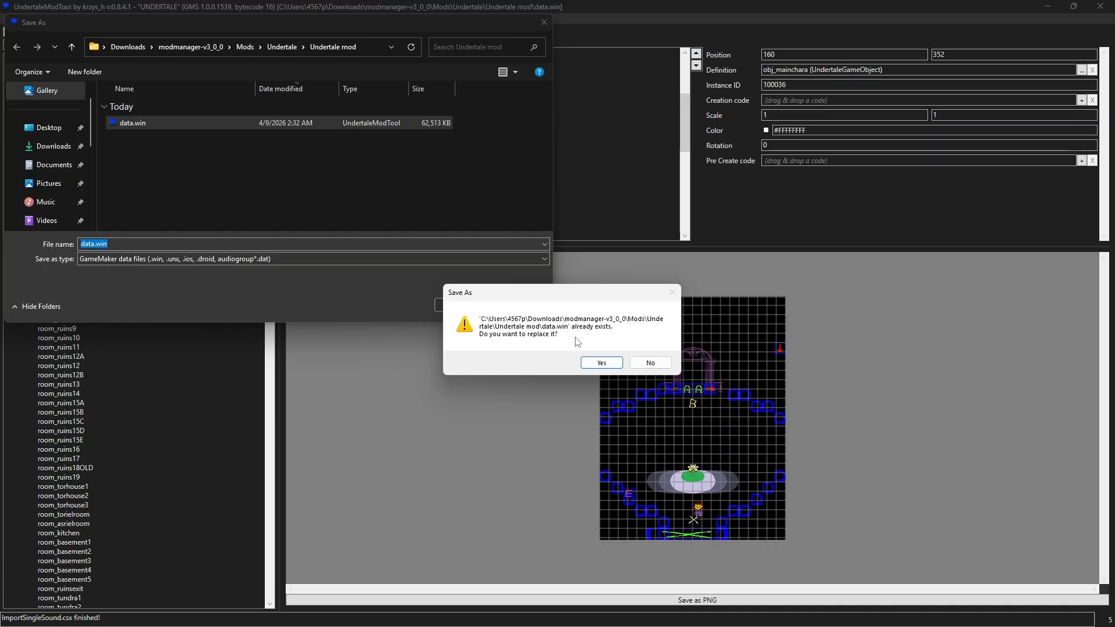
pyautogui.click(618, 364)
# Switch to the Undertale mod folder in File Explorer and launch UNDERTALE.exe
pyautogui.hotkey('alt', 'Tab')
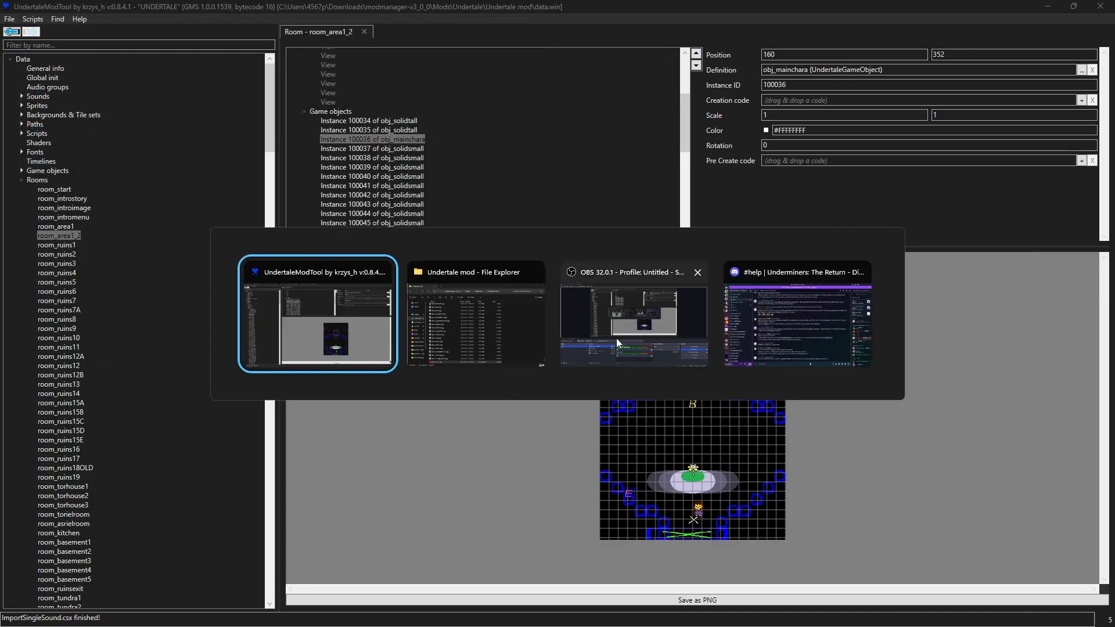
pyautogui.click(434, 317)
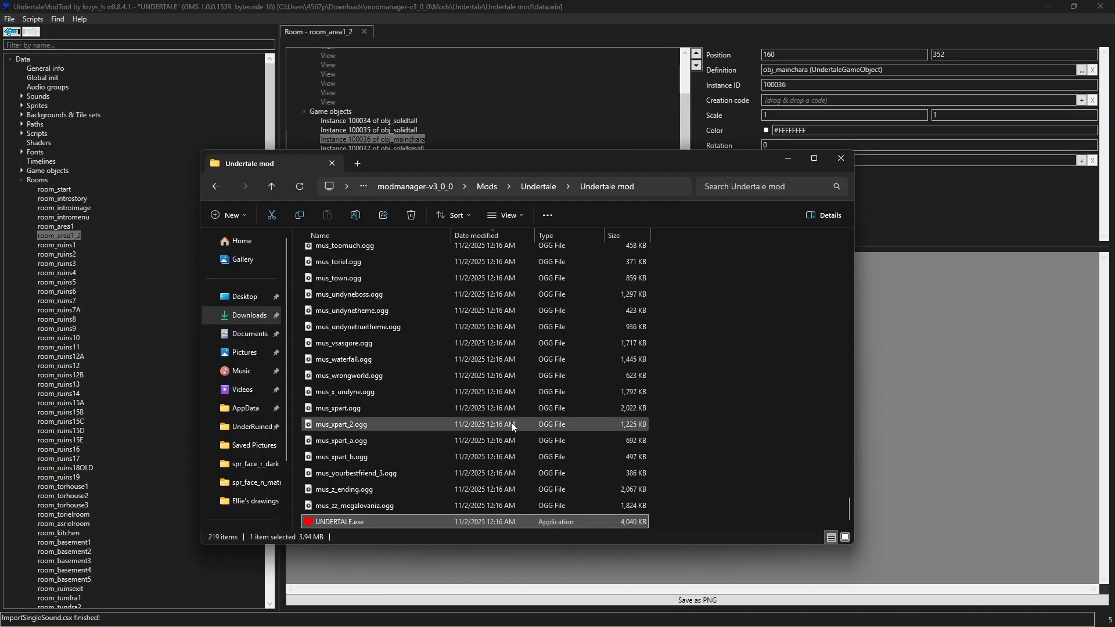
pyautogui.doubleClick(514, 517)
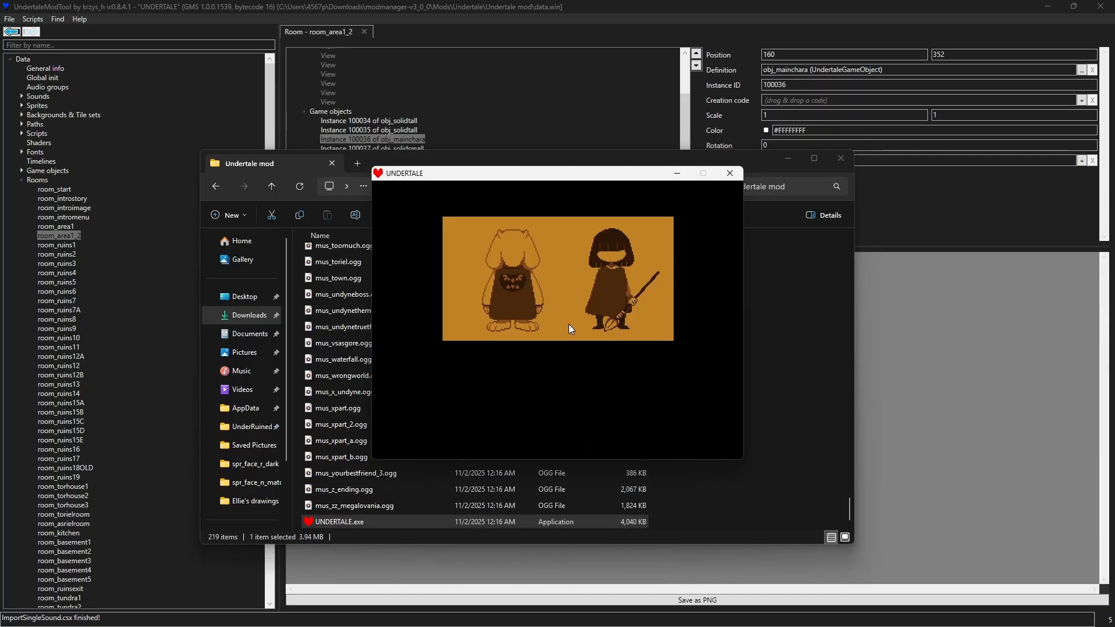
# Skip the game's intro and start a new game with the fallen human named A
pyautogui.press('z')
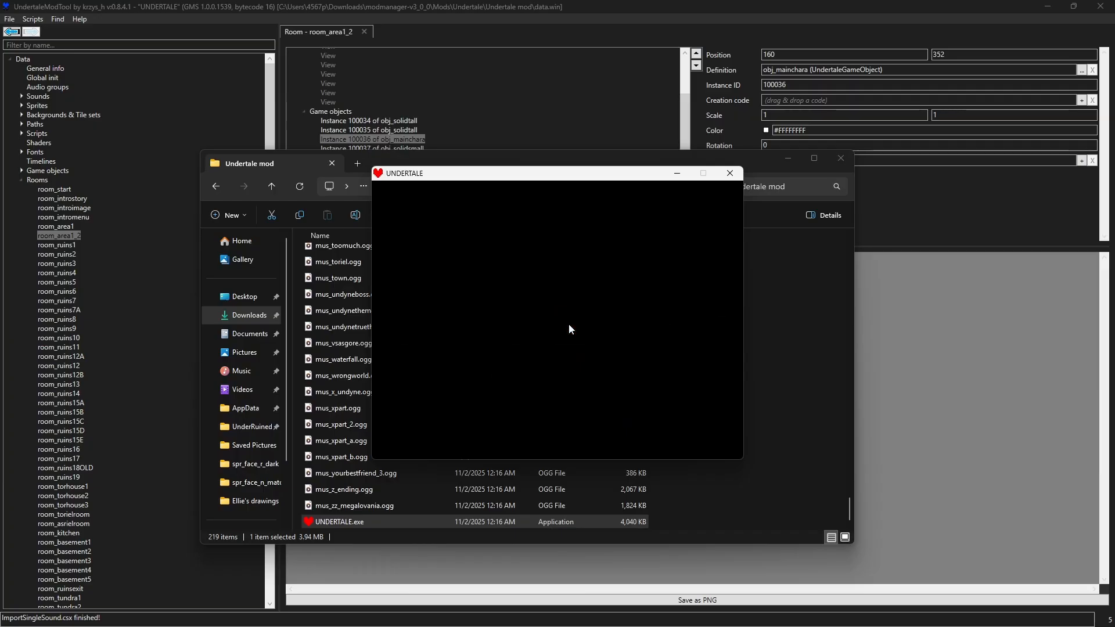
pyautogui.press('z')
pyautogui.press('z')
pyautogui.press('Up')
pyautogui.press('Left')
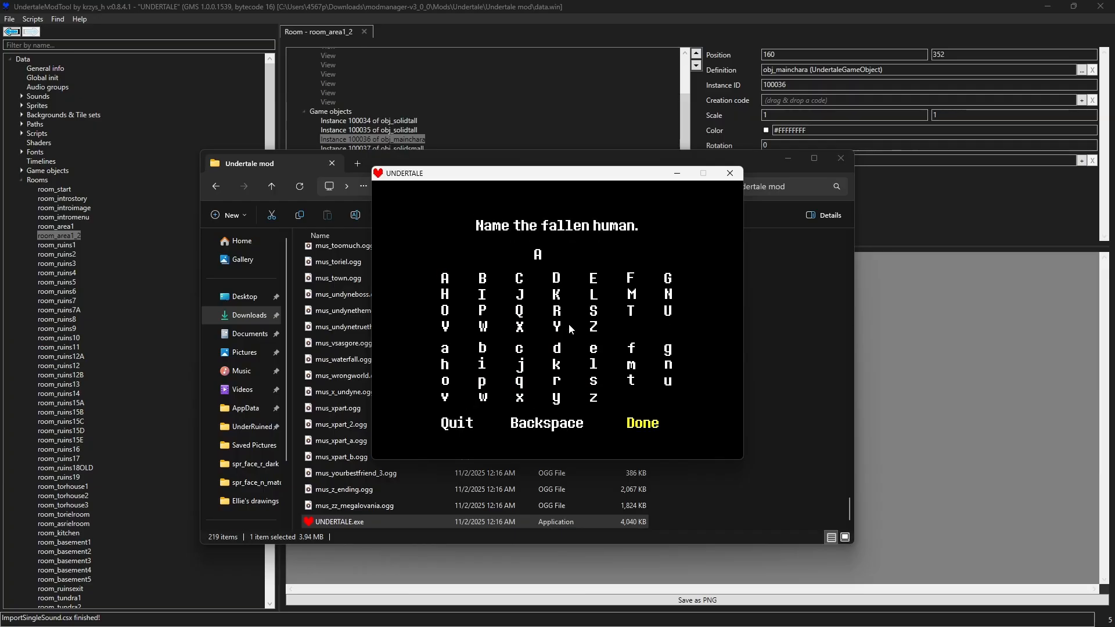
pyautogui.press('z')
pyautogui.press('Right')
pyautogui.press('z')
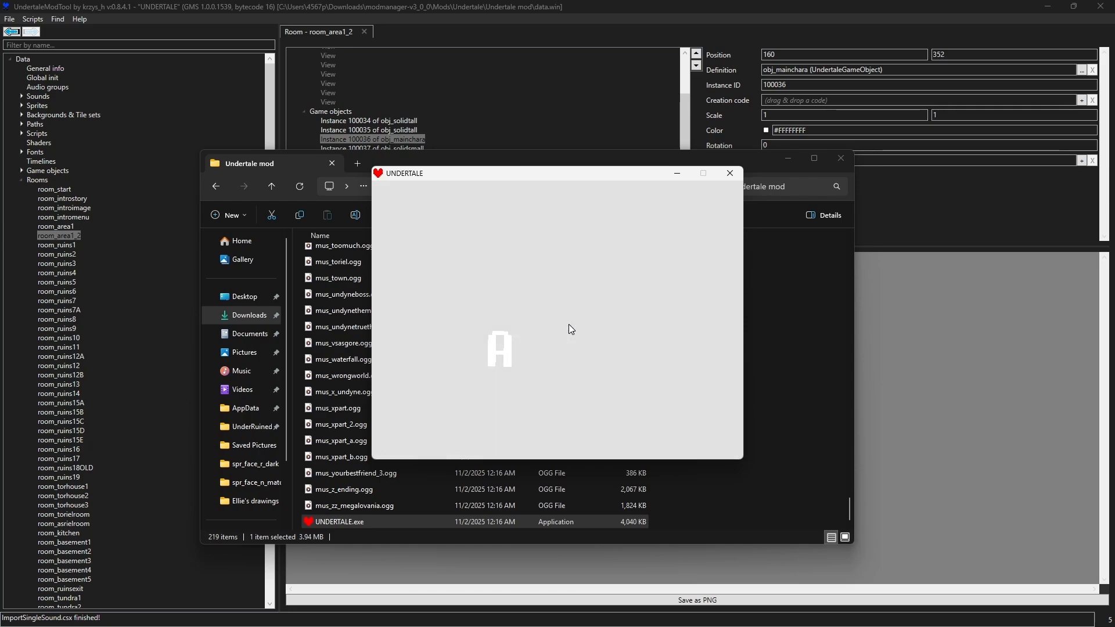
# Walk the character east from the flower bed and through the stone doorway into room_bingus
pyautogui.press('Right')
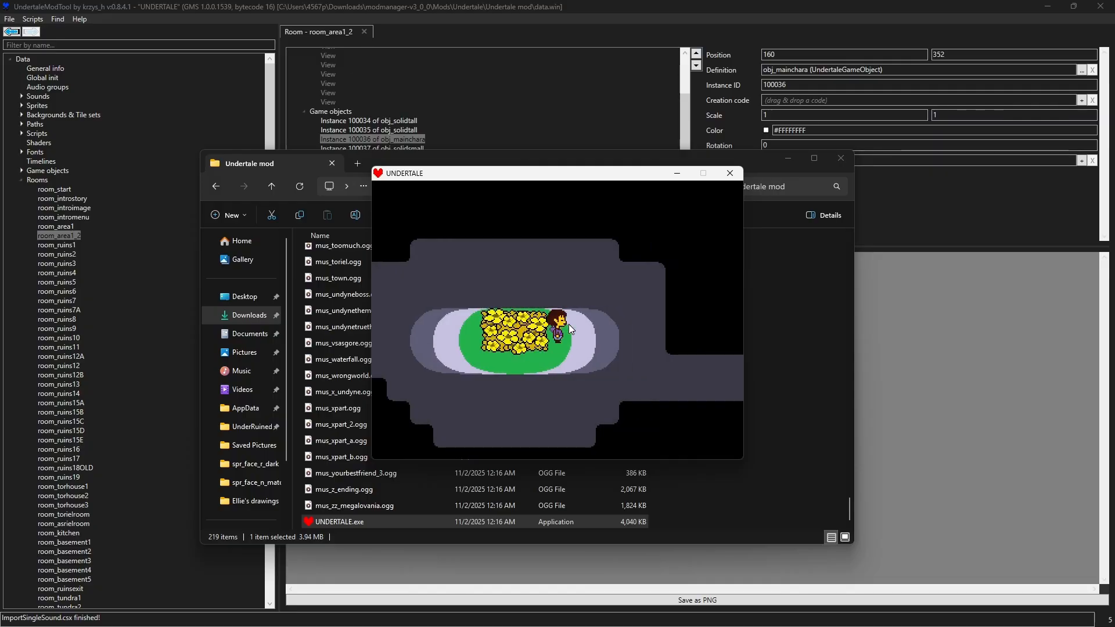
pyautogui.press('Right')
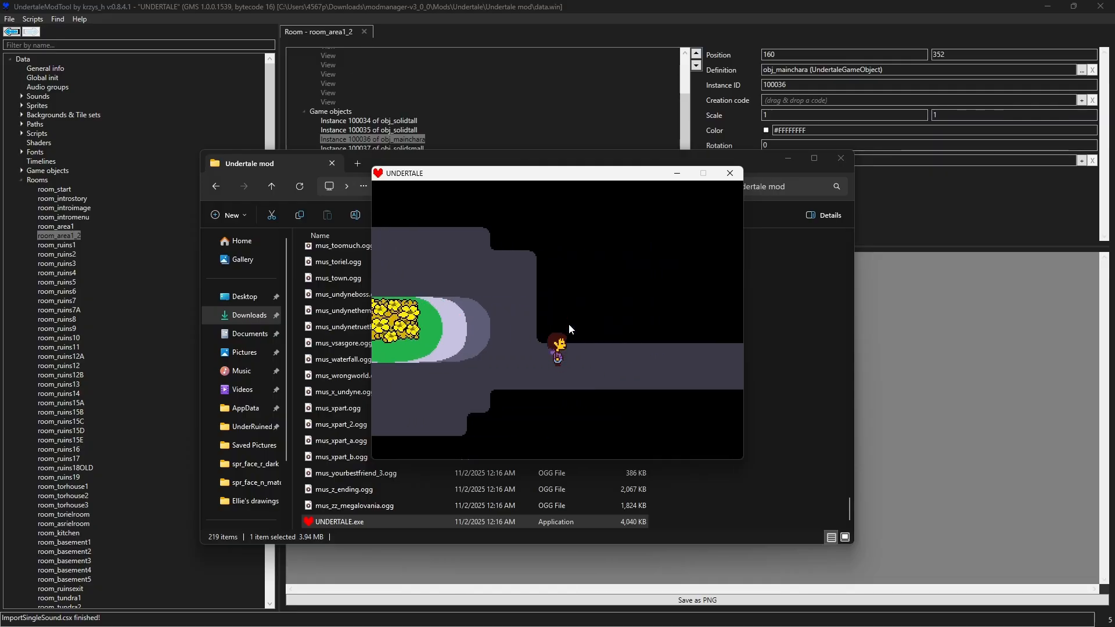
pyautogui.press('Up')
pyautogui.press('Right')
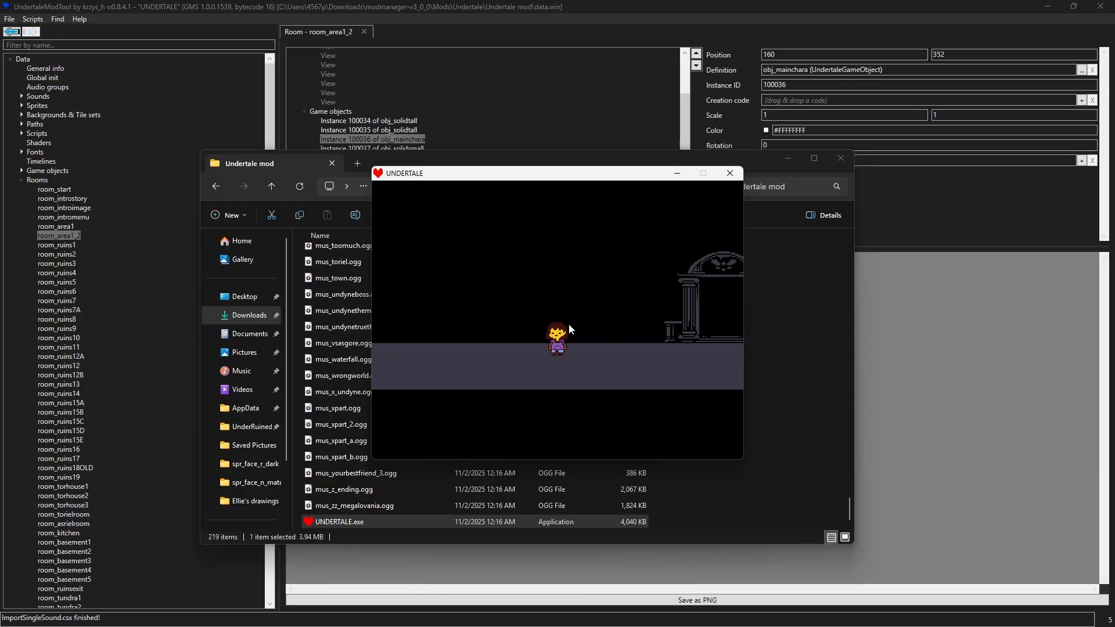
pyautogui.press('Up')
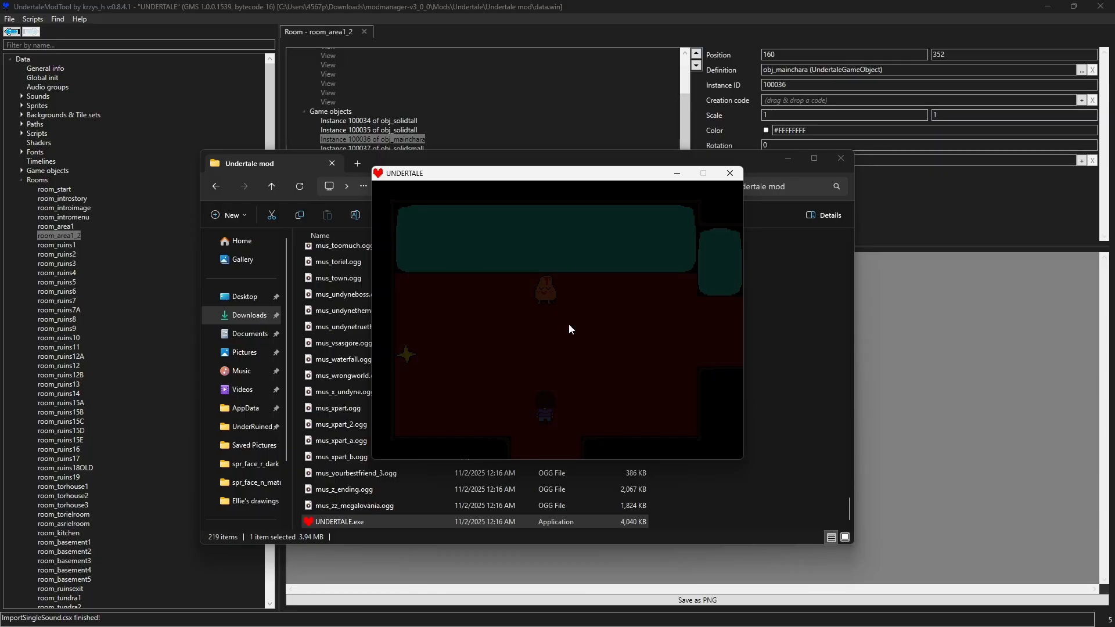
# Walk along the east and north walls of room_bingus to test the collisions
pyautogui.press('Right')
pyautogui.press('Right')
pyautogui.press('Up')
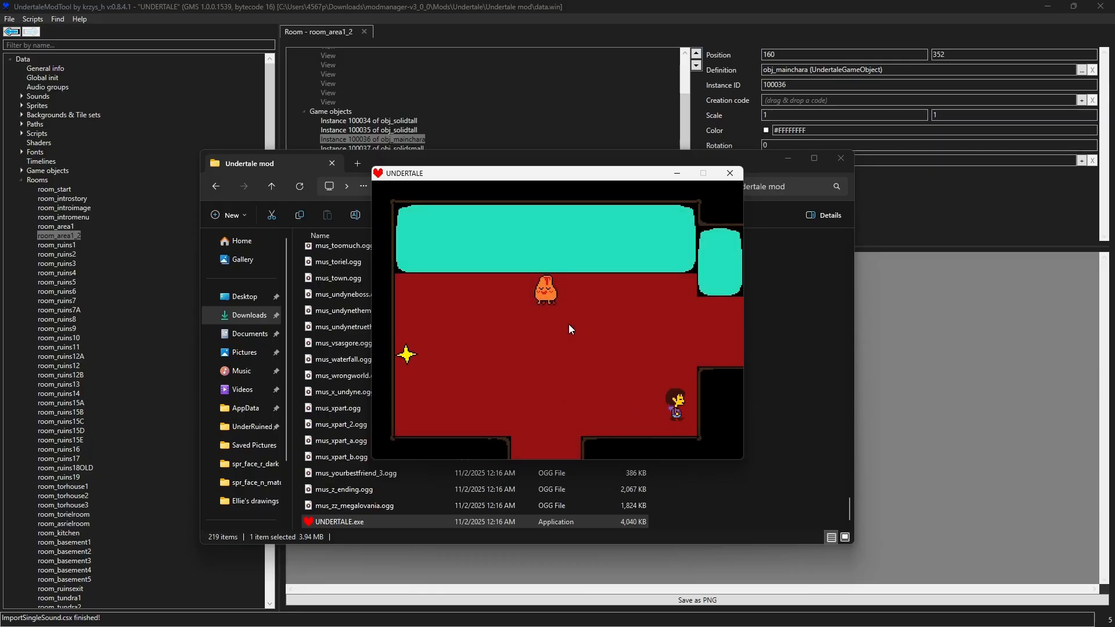
pyautogui.press('Left')
pyautogui.press('Down')
pyautogui.press('Right')
pyautogui.press('Up')
pyautogui.press('Down')
pyautogui.press('Left')
pyautogui.press('Up')
pyautogui.press('Right')
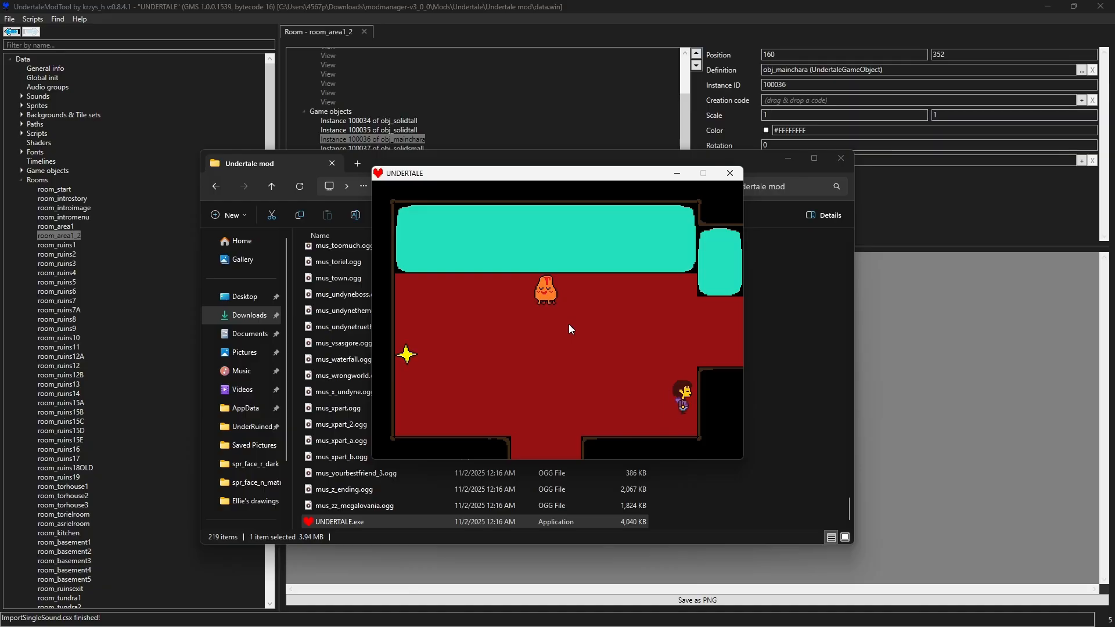
pyautogui.press('Down')
pyautogui.press('Left')
pyautogui.press('Up')
pyautogui.press('Right')
pyautogui.press('Up')
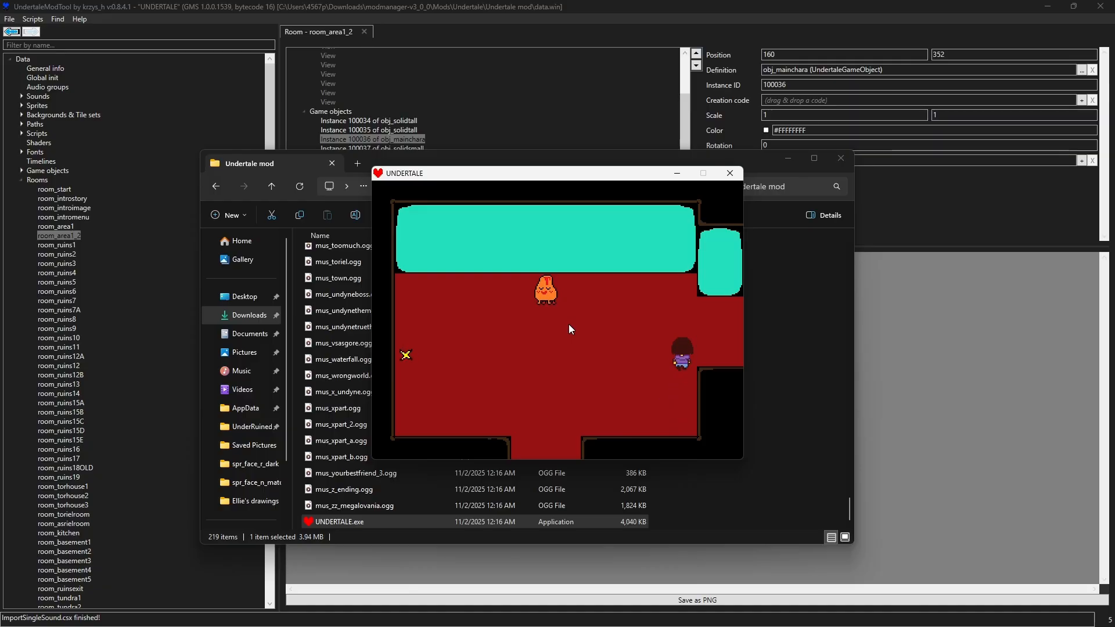
pyautogui.press('Left')
pyautogui.press('Right')
pyautogui.press('Left')
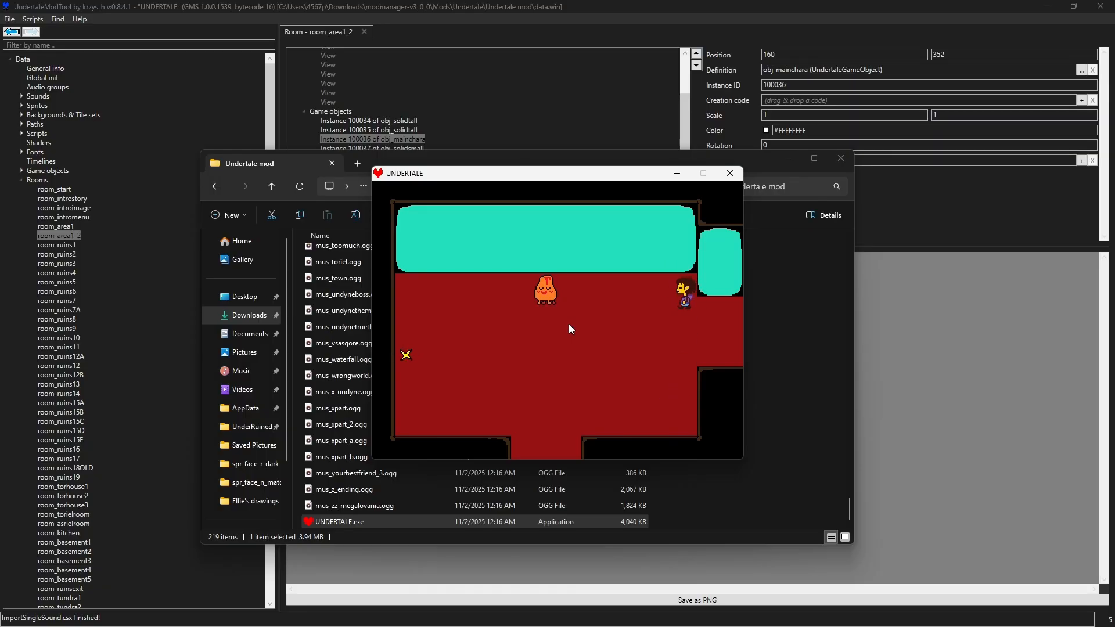
pyautogui.press('Up')
pyautogui.press('Right')
pyautogui.press('Down')
pyautogui.press('Left')
pyautogui.press('Up')
pyautogui.press('Left')
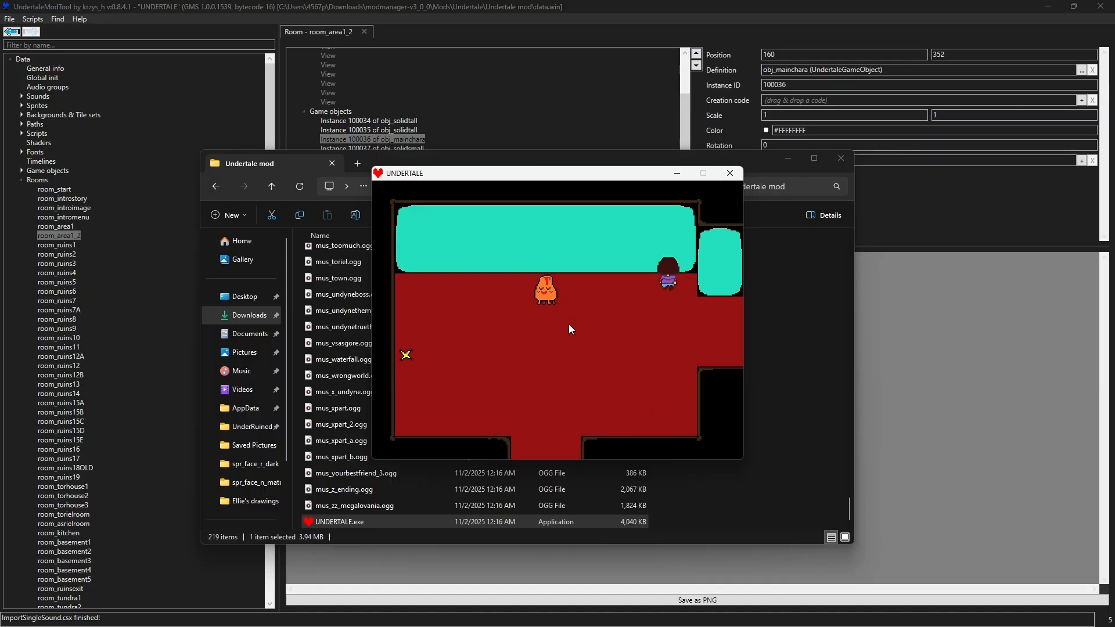
# Approach the Vulkin NPC in room_bingus, talk to it and finish its dialogue
pyautogui.press('Left')
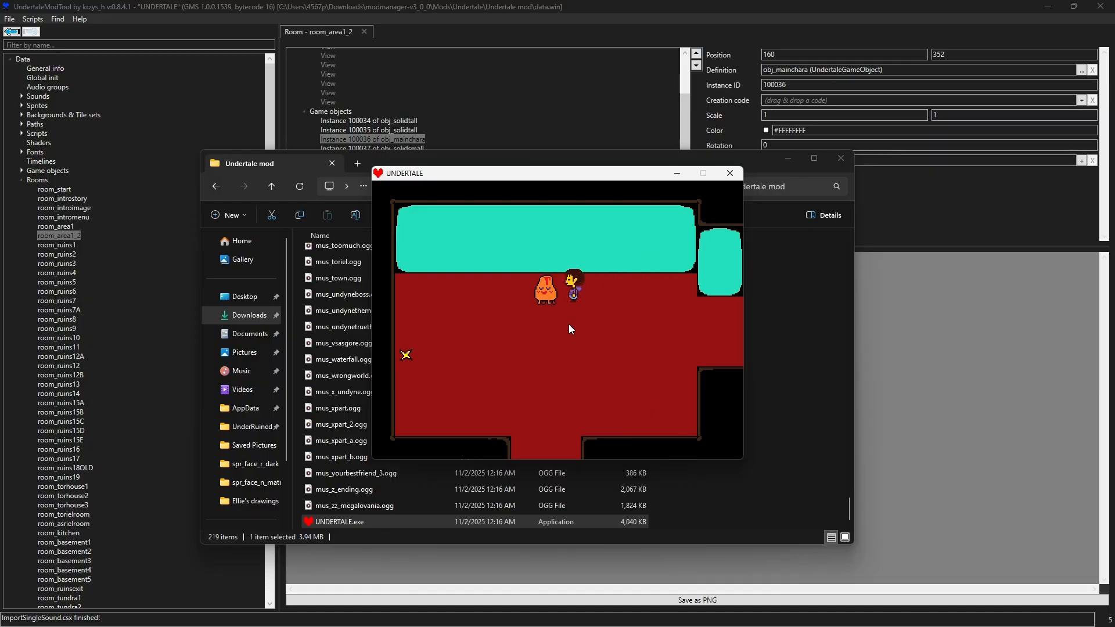
pyautogui.press('Down')
pyautogui.press('z')
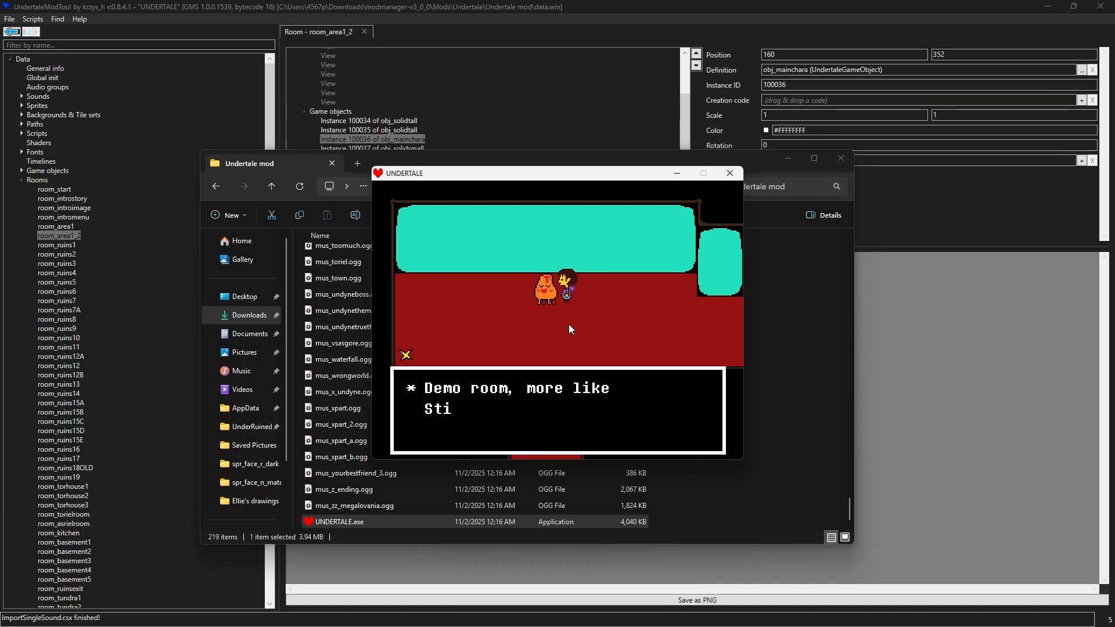
pyautogui.press('z')
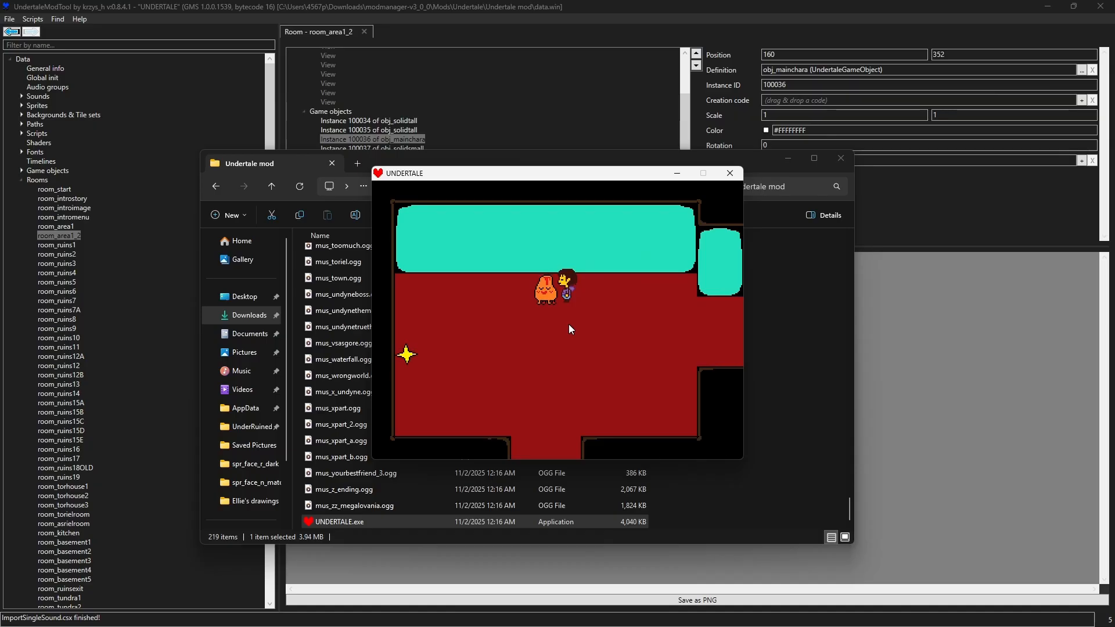
# Walk to the save point by the west wall, go through its custom text and save the game
pyautogui.press('Right')
pyautogui.press('Down')
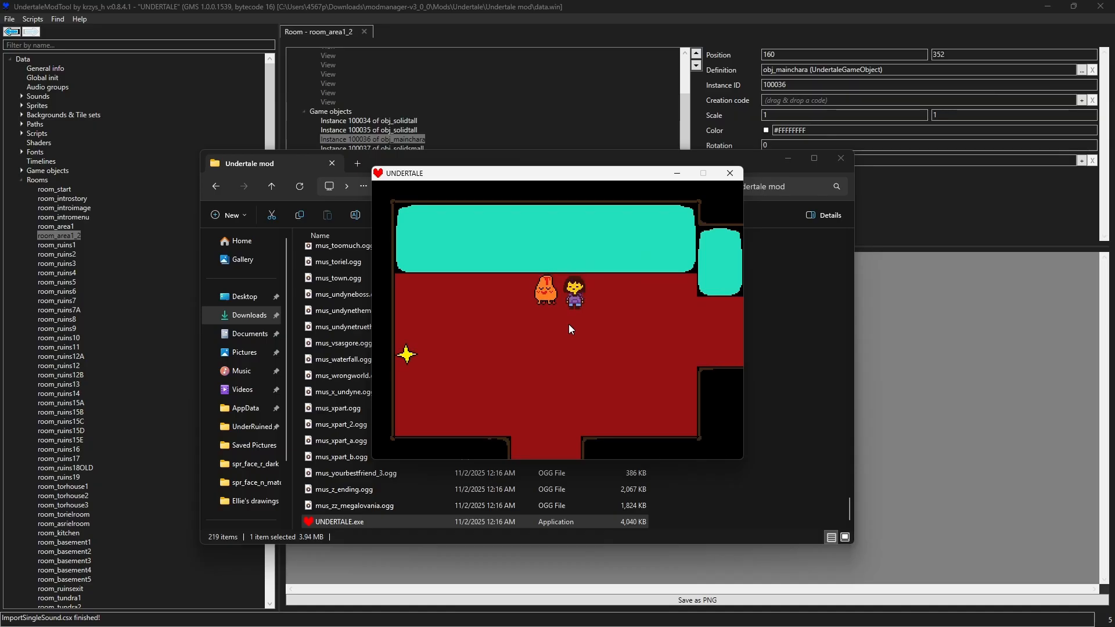
pyautogui.press('Left')
pyautogui.press('Right')
pyautogui.press('Down')
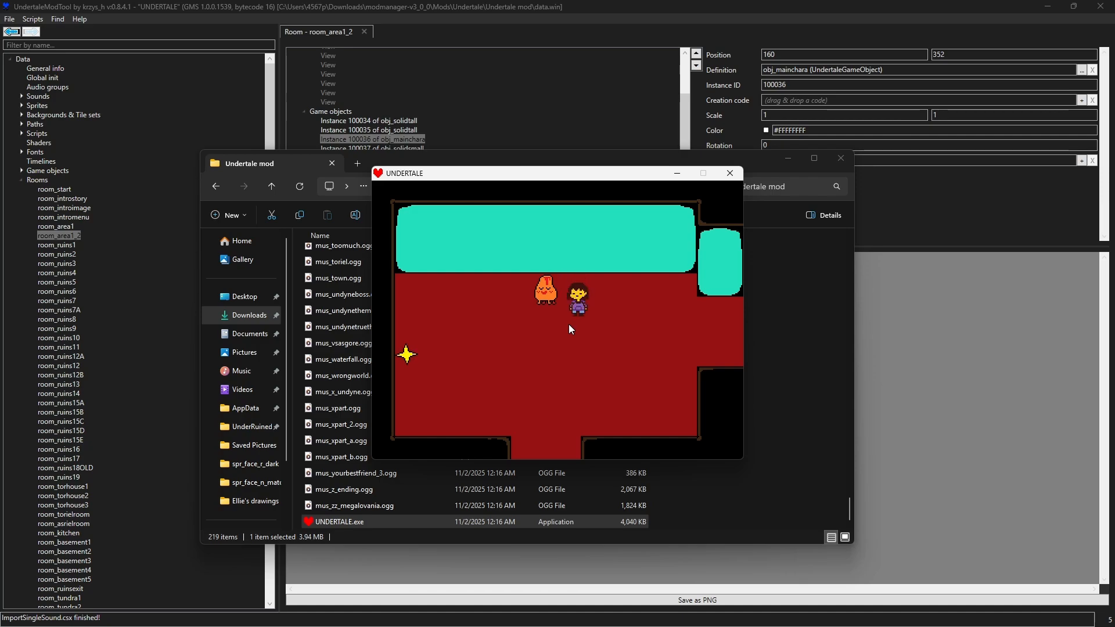
pyautogui.press('Left')
pyautogui.press('Left')
pyautogui.press('Down')
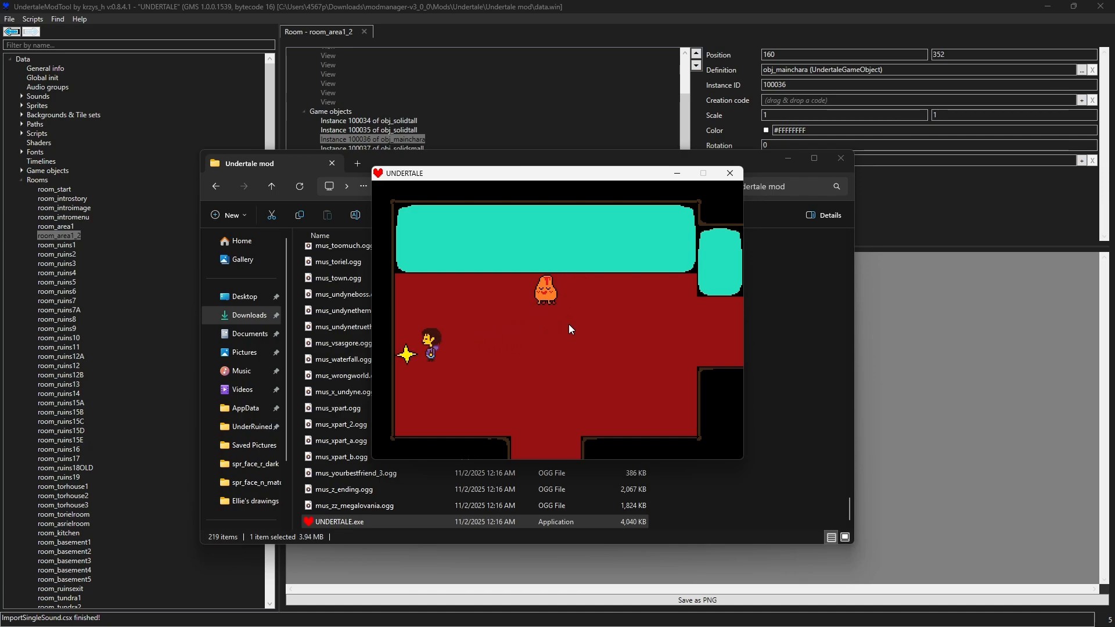
pyautogui.press('z')
pyautogui.press('z')
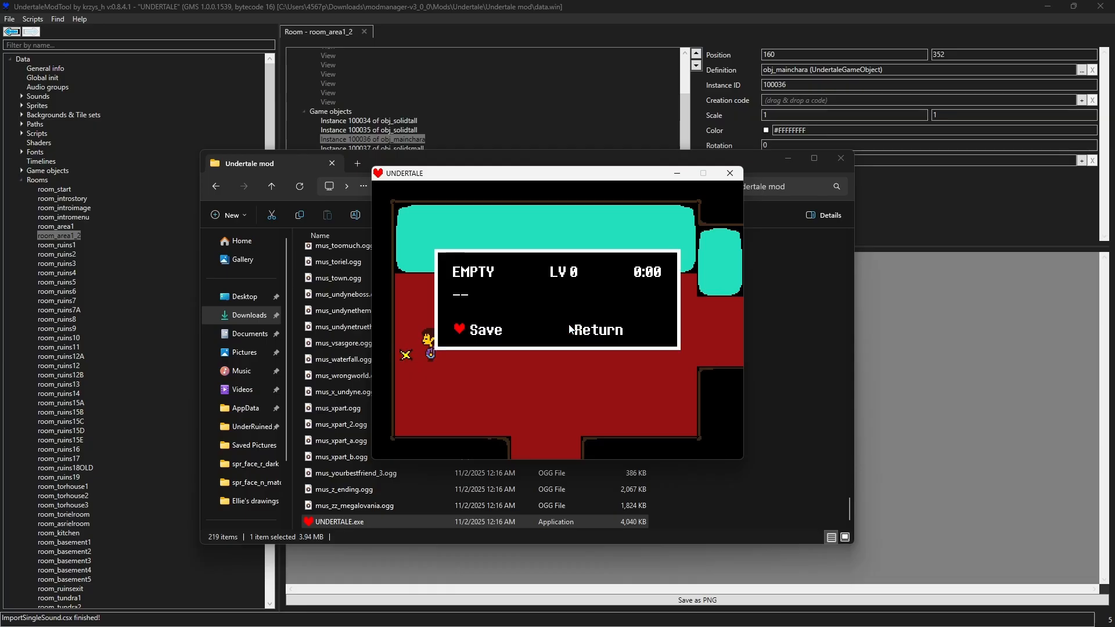
pyautogui.press('z')
pyautogui.press('z')
# Test the doors by leaving room_bingus through the south and east exits and coming back in
pyautogui.press('Down')
pyautogui.press('Right')
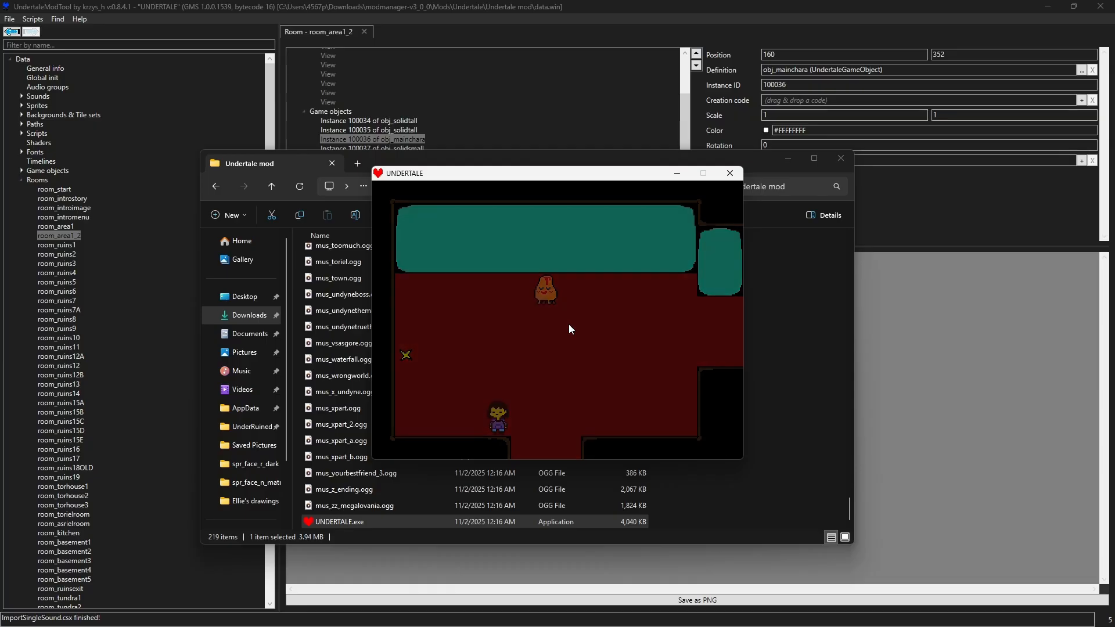
pyautogui.press('Up')
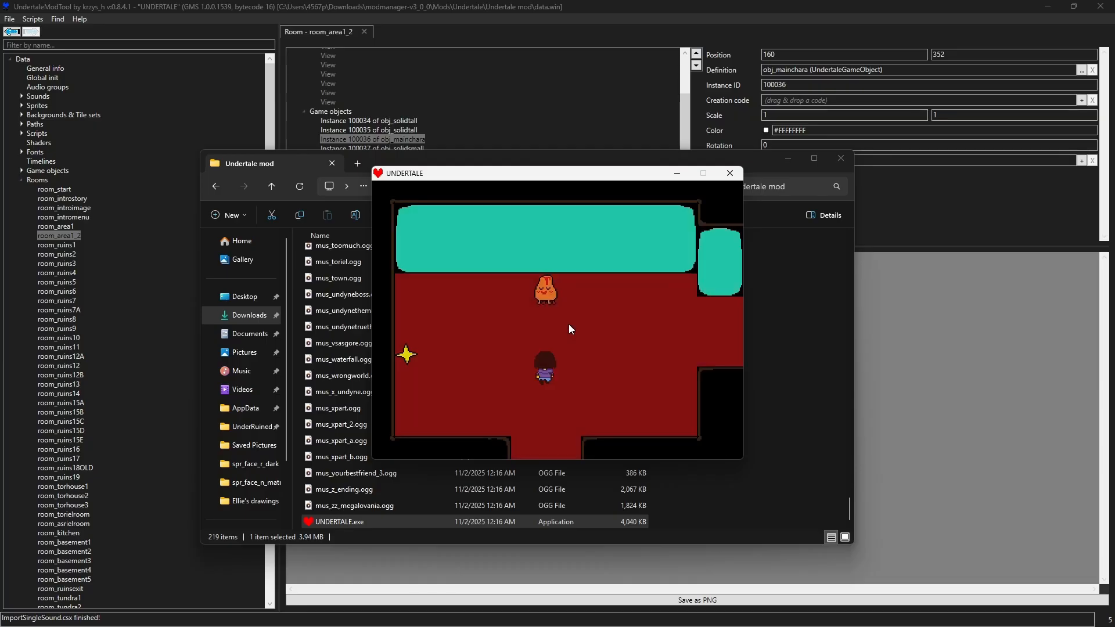
pyautogui.press('Right')
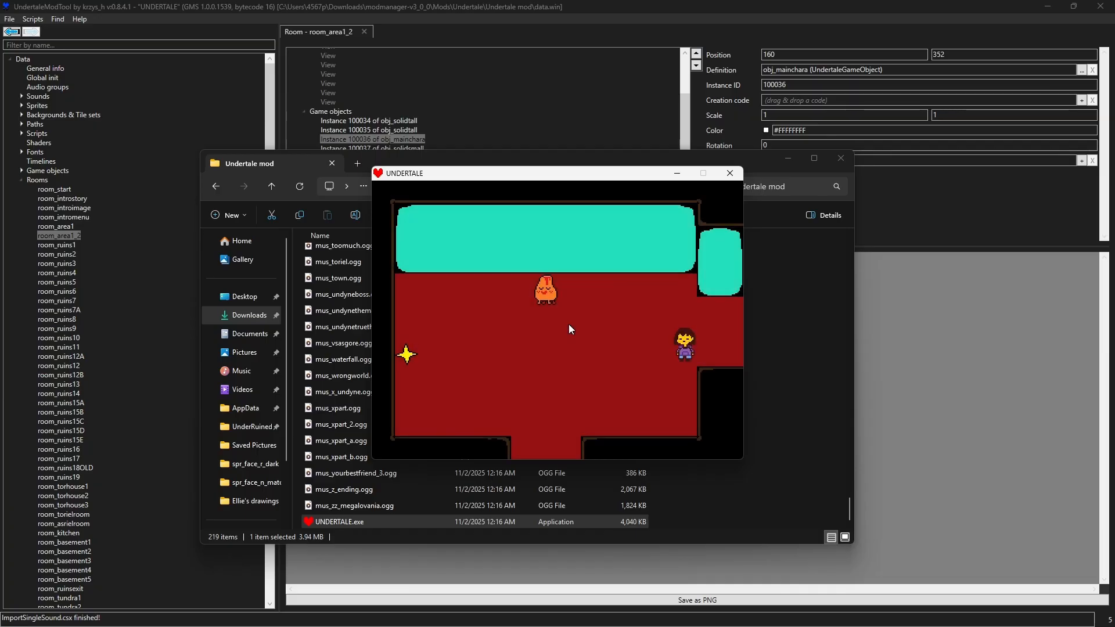
pyautogui.press('Up')
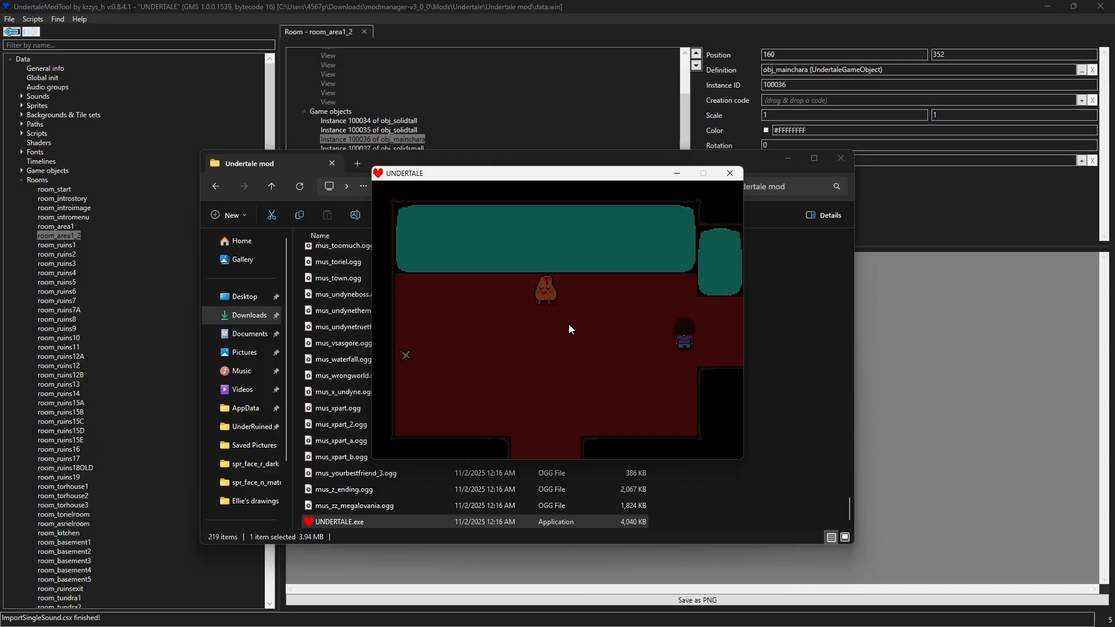
pyautogui.press('Down')
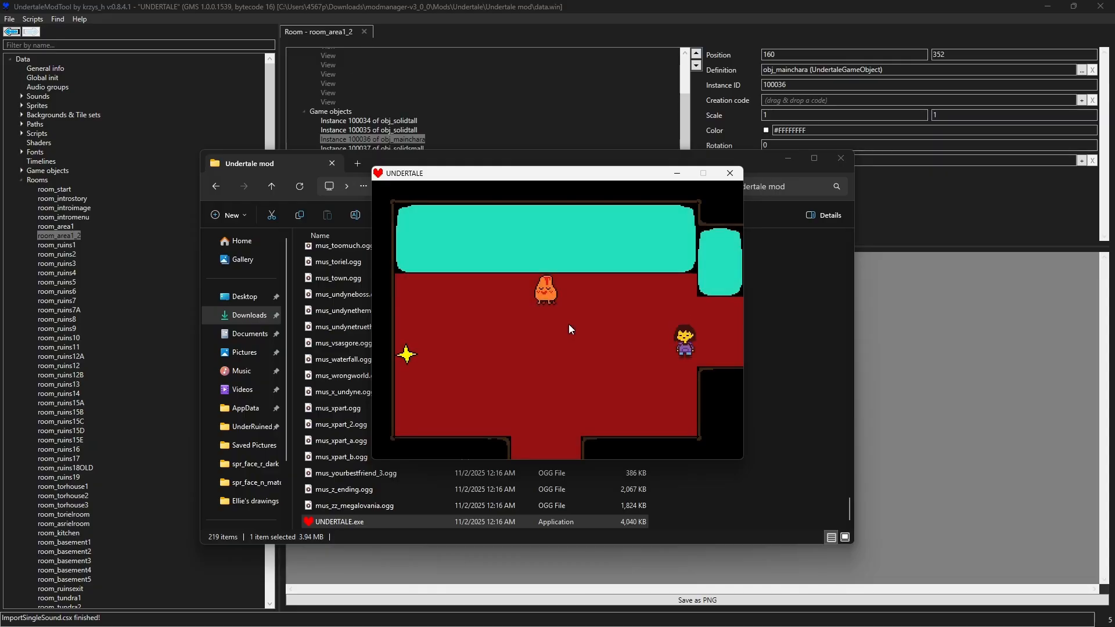
pyautogui.press('Left')
pyautogui.press('Down')
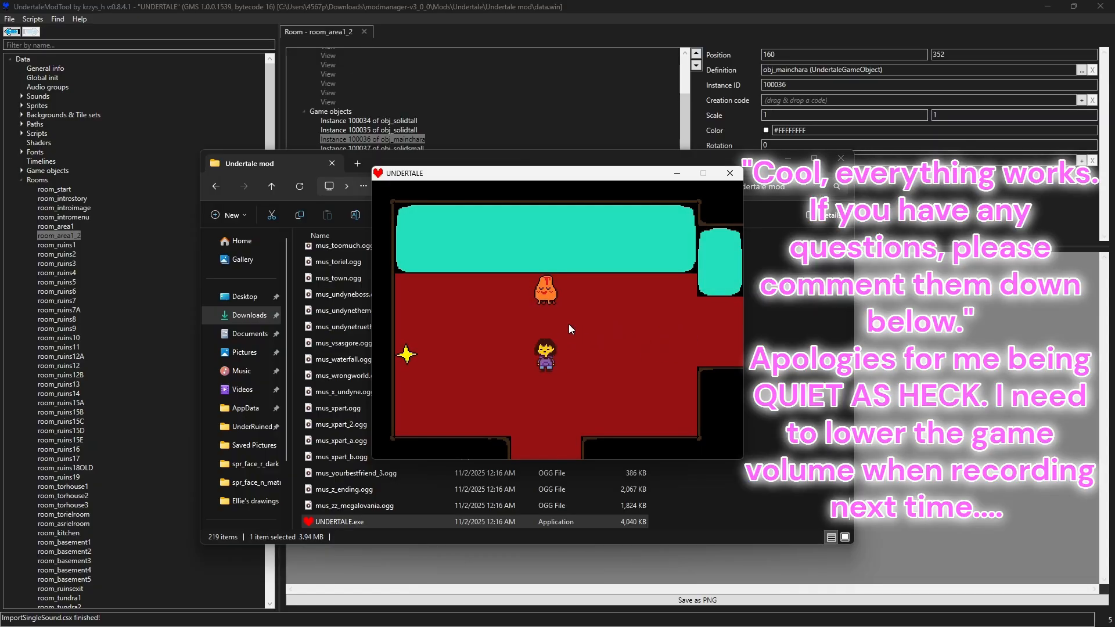
pyautogui.press('Left')
pyautogui.press('Up')
pyautogui.press('Left')
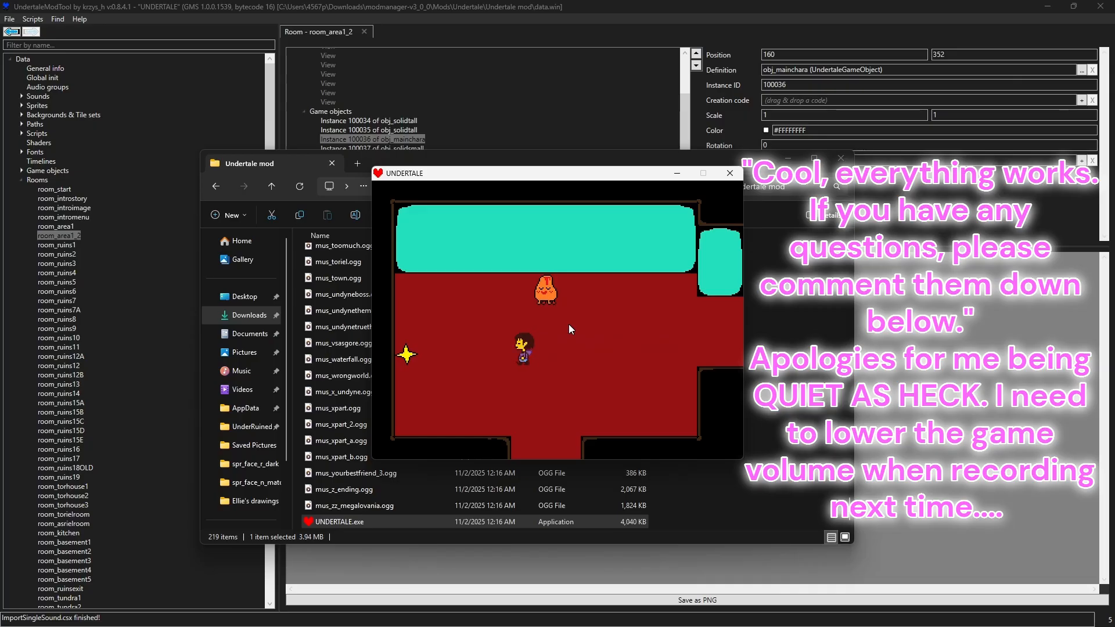
pyautogui.press('Down')
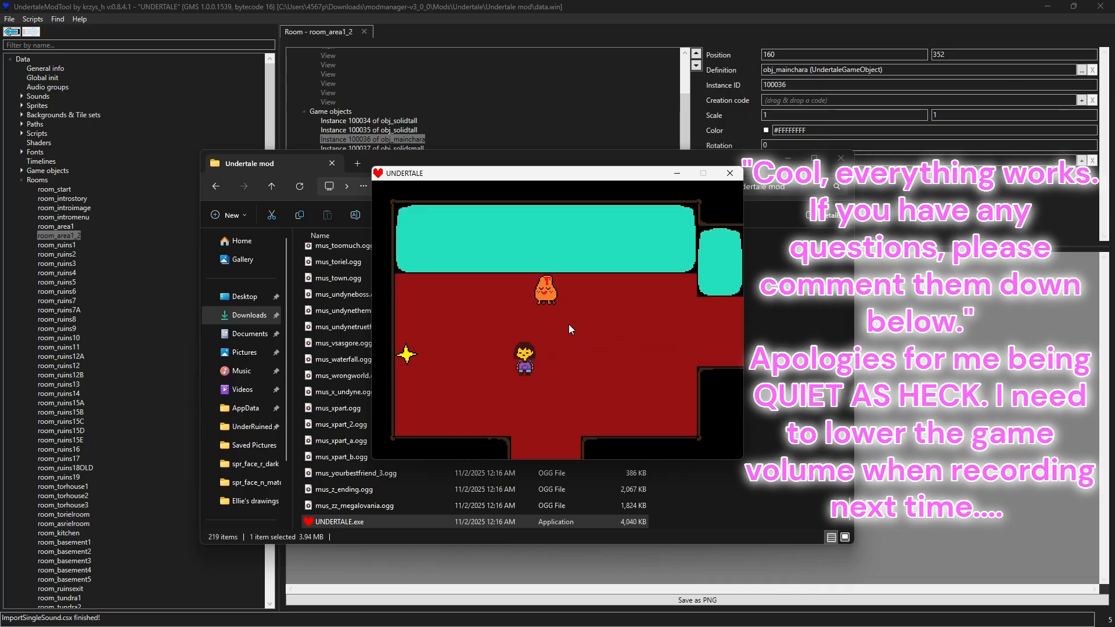
pyautogui.press('Right')
pyautogui.press('Down')
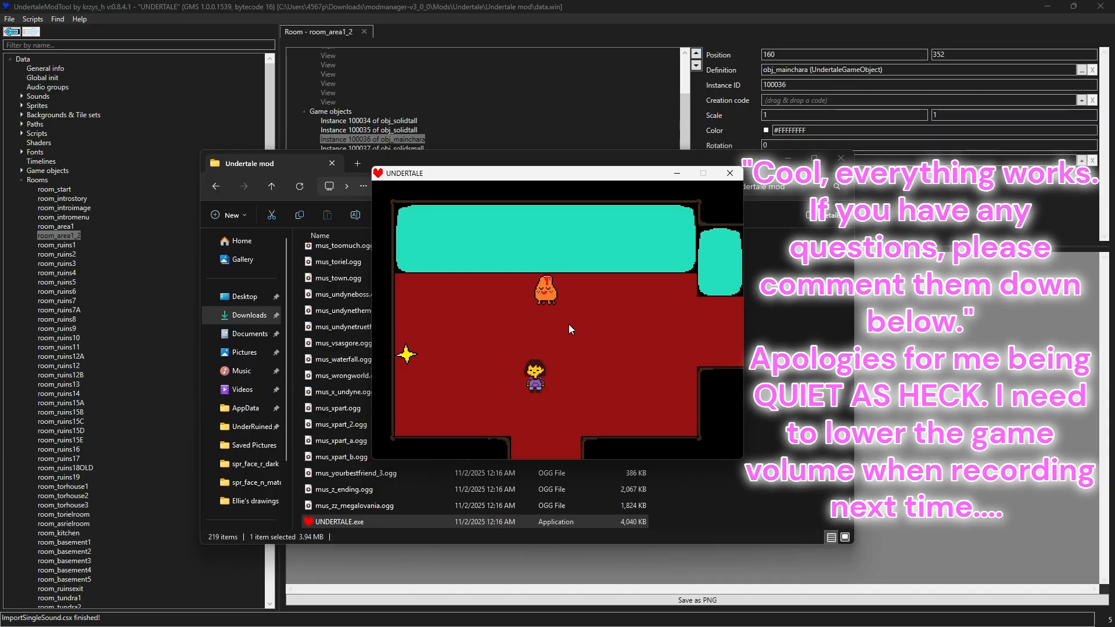
pyautogui.press('Left')
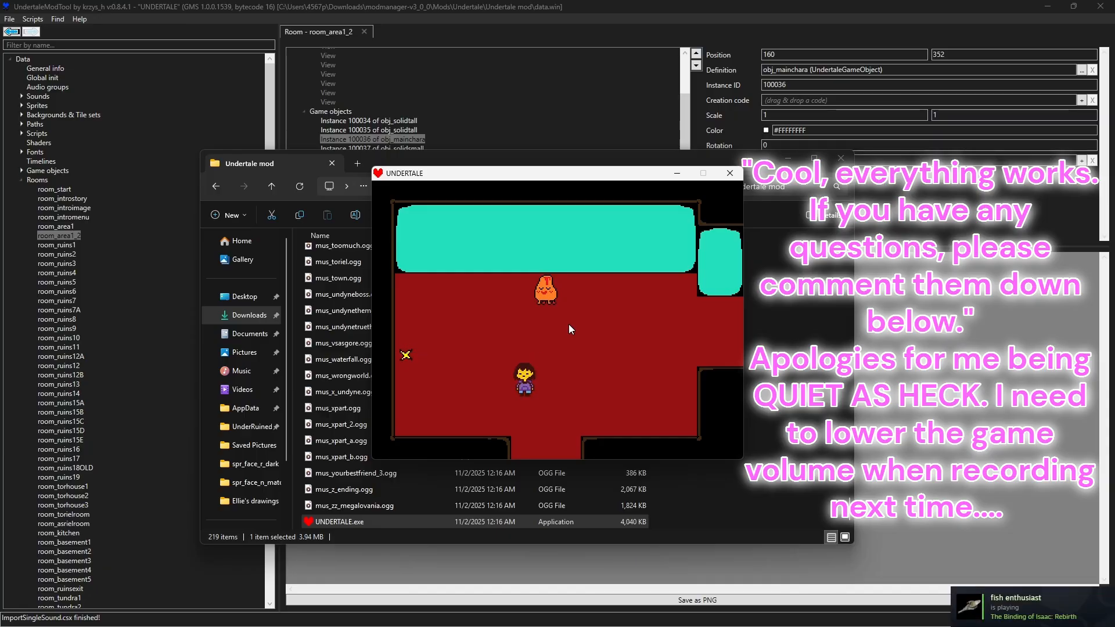
pyautogui.press('Down')
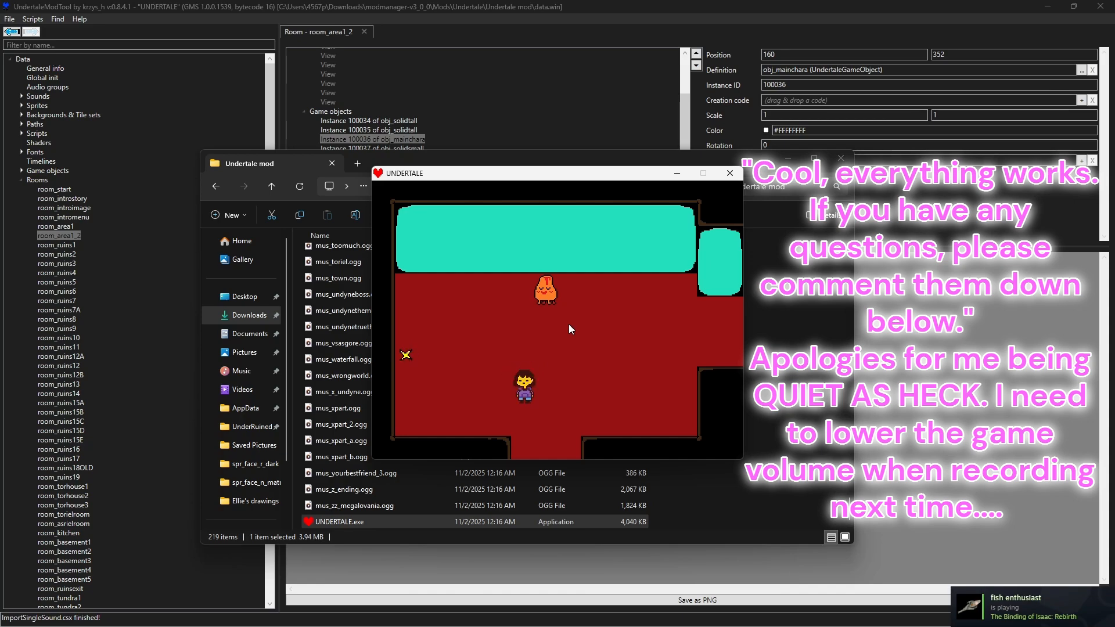
pyautogui.press('Up')
pyautogui.press('Down')
pyautogui.press('Up')
pyautogui.press('Right')
pyautogui.press('Down')
pyautogui.press('Left')
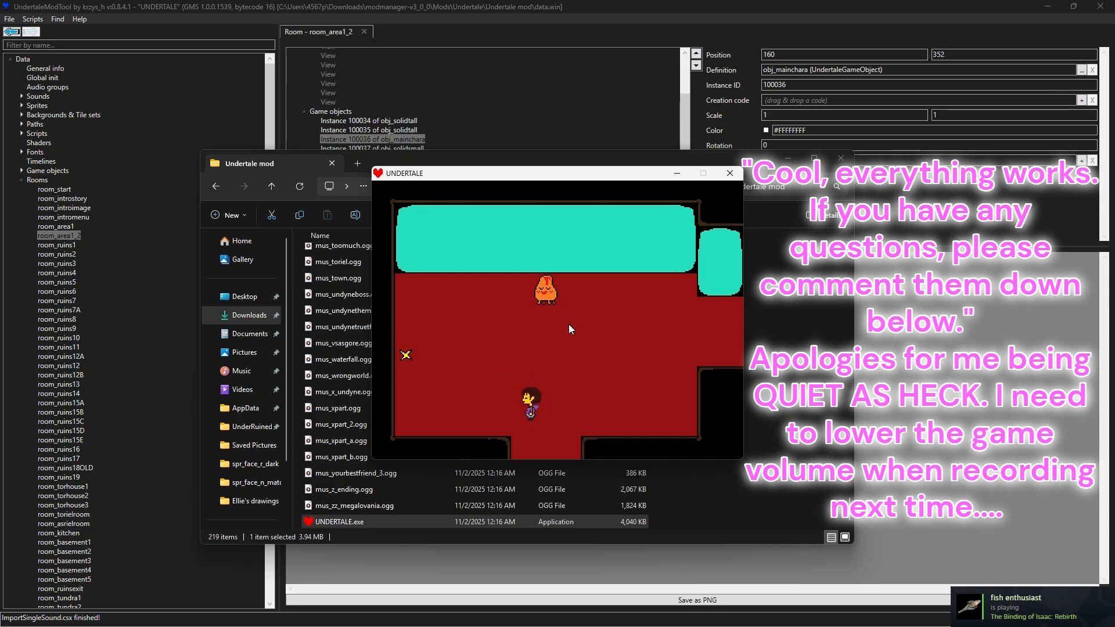
# Leave room_bingus through the south exit to check where the character arrives in the previous room
pyautogui.press('Down')
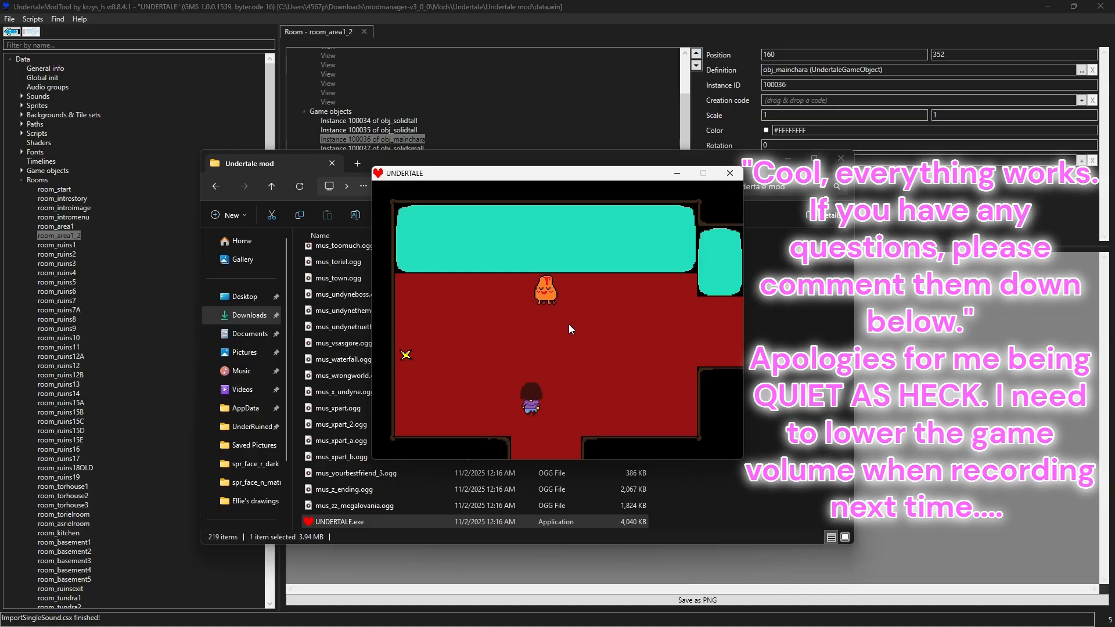
pyautogui.press('Down')
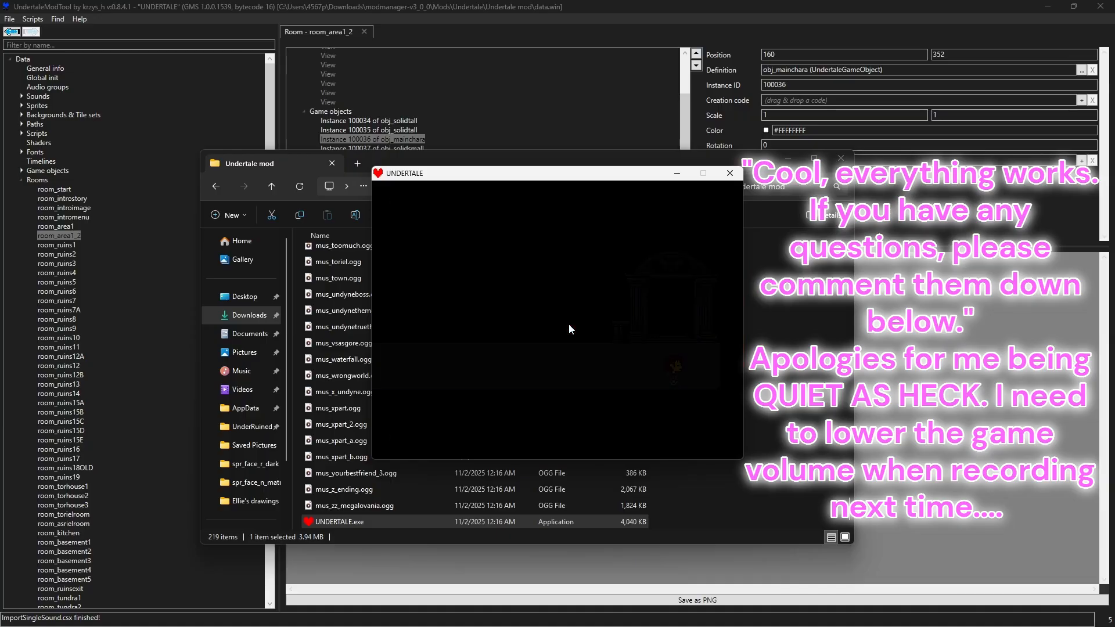
pyautogui.press('Left')
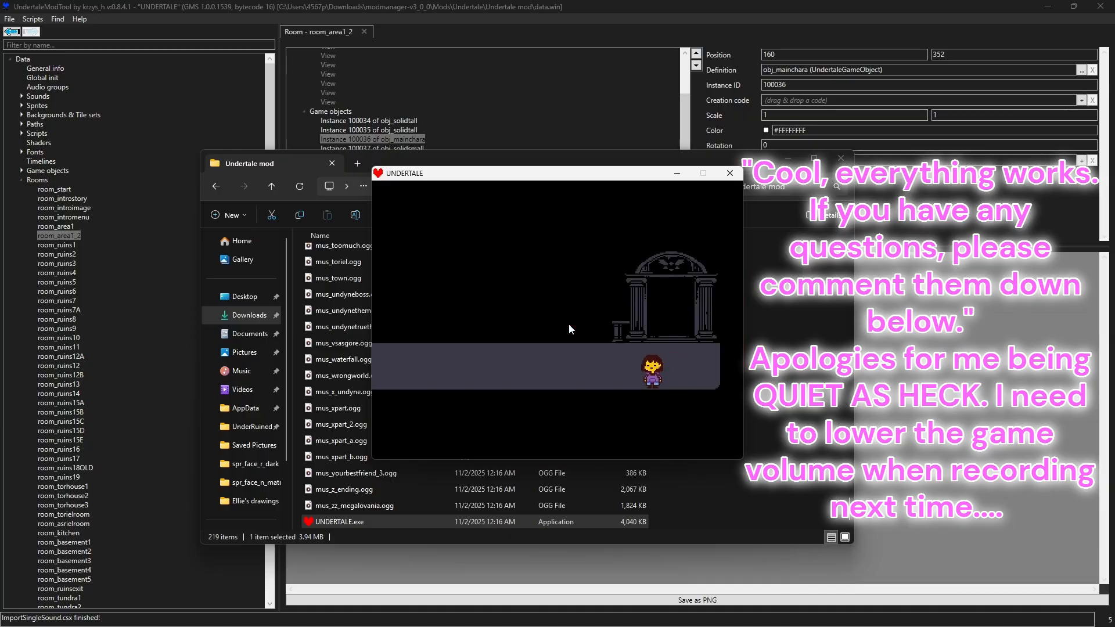
# Close the running game and the File Explorer window to return to the mod editor
pyautogui.click(734, 179)
pyautogui.click(845, 160)
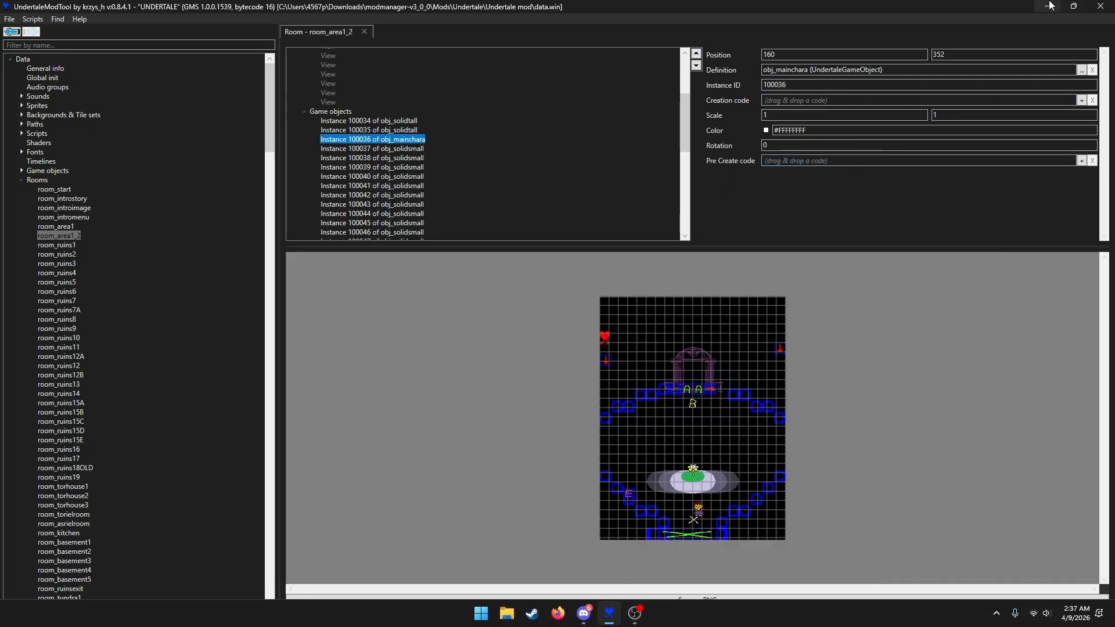
# Move the obj_markerX instance in room_area1_2 up beside the main character, to position 150, 363
pyautogui.click(9, 19)
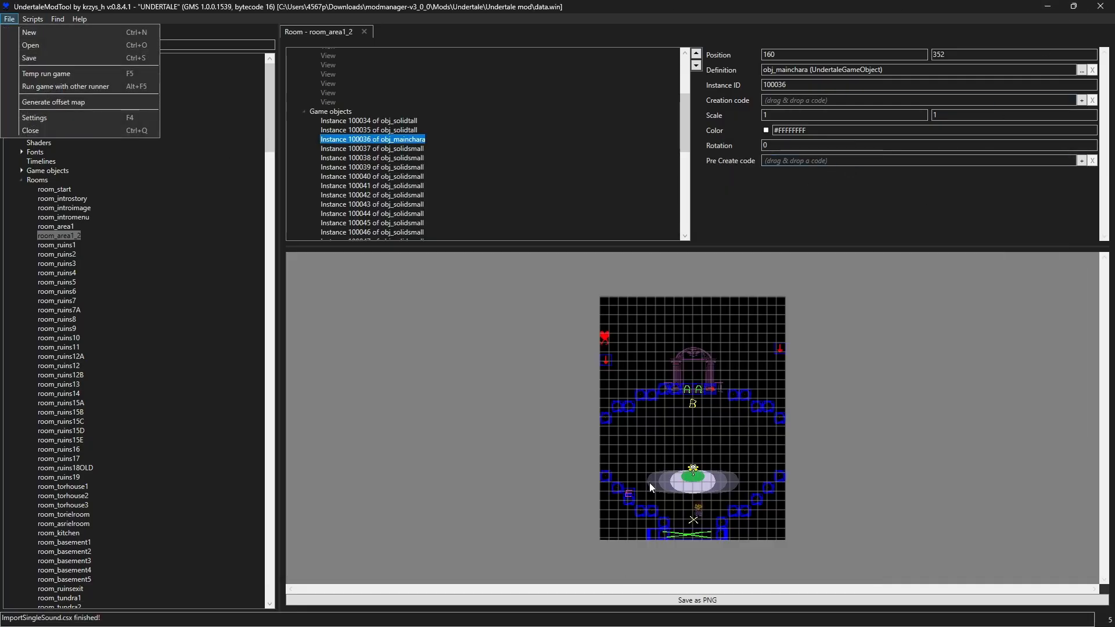
pyautogui.click(650, 483)
pyautogui.scroll(5, 713, 516)
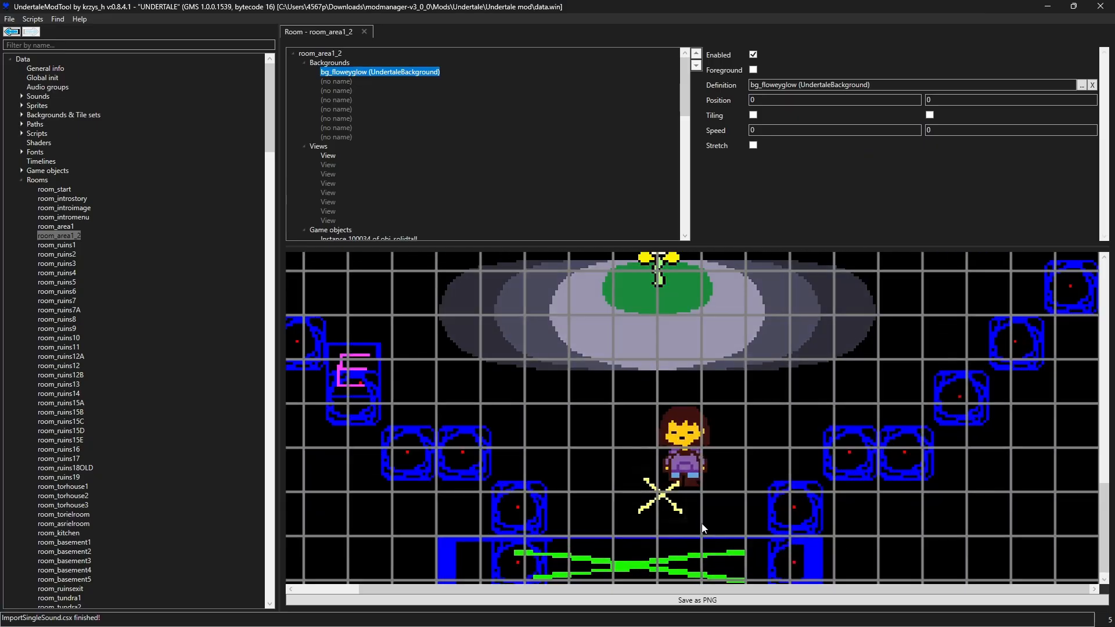
pyautogui.click(666, 497)
pyautogui.moveTo(666, 497)
pyautogui.mouseDown()
pyautogui.moveTo(667, 480)
pyautogui.moveTo(685, 478)
pyautogui.moveTo(646, 479)
pyautogui.moveTo(660, 467)
pyautogui.mouseUp()
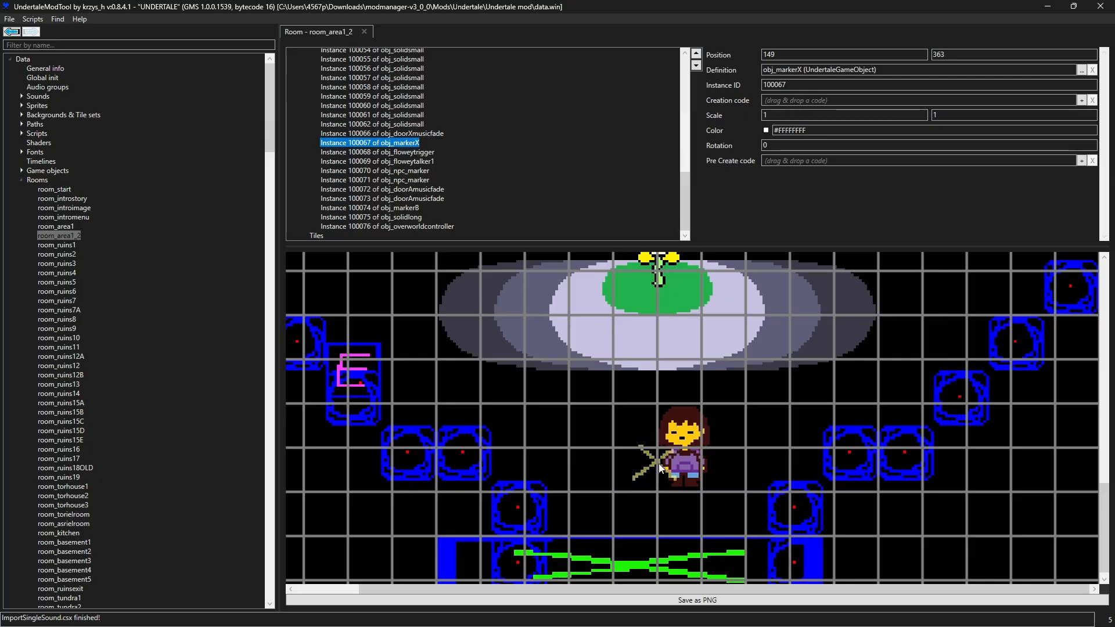
# Save the mod as data.win in the Undertale mod folder, overwriting the existing file
pyautogui.click(10, 19)
pyautogui.click(38, 54)
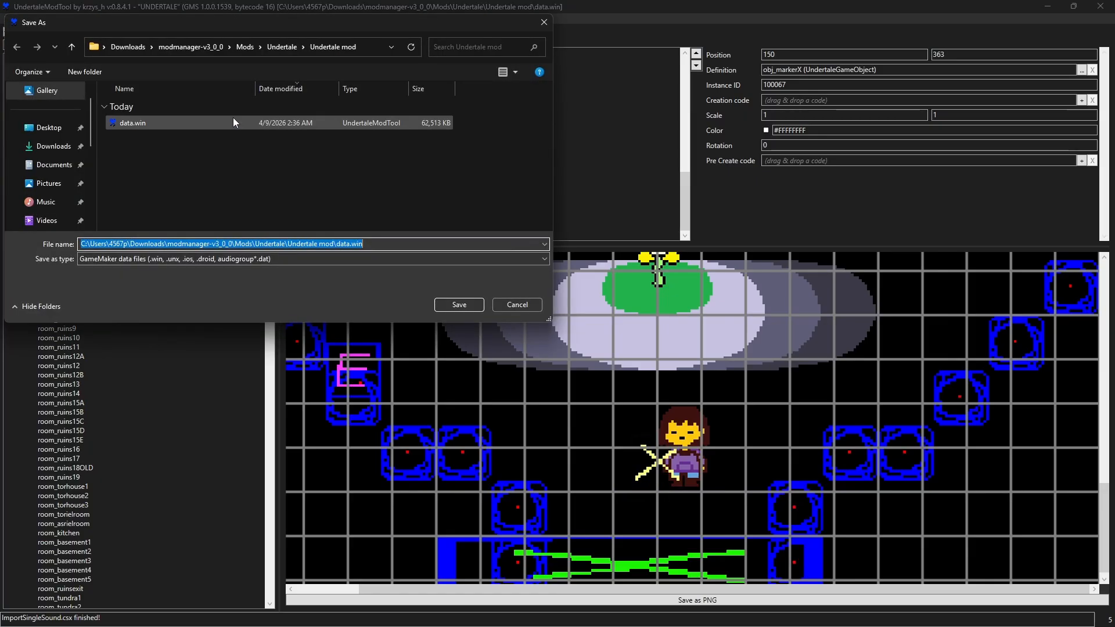
pyautogui.press('Return')
pyautogui.click(607, 363)
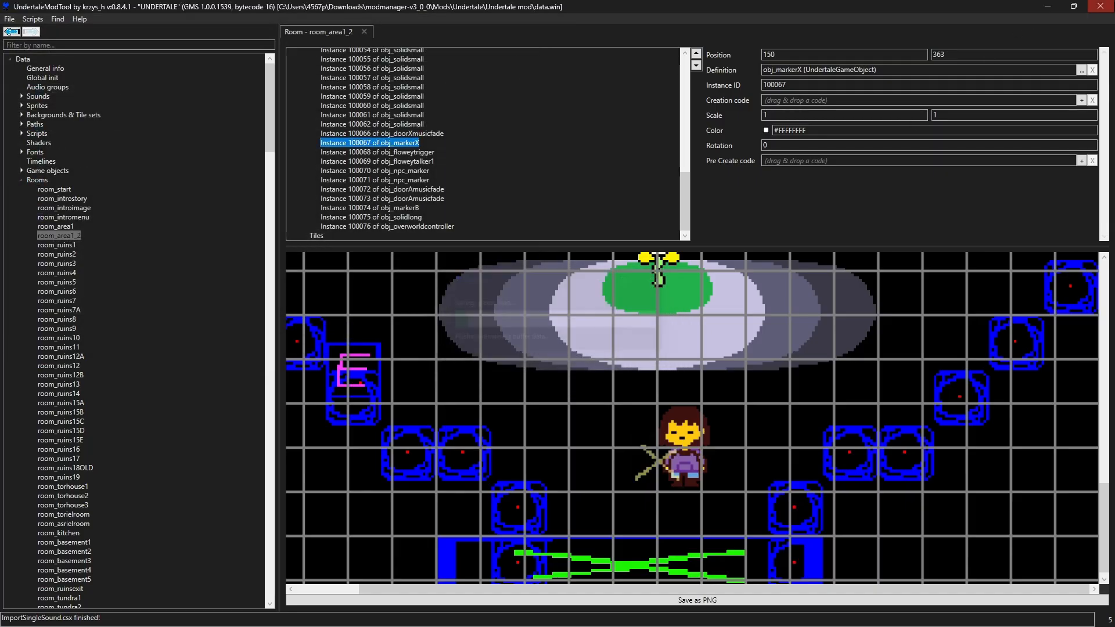
# Quit the mod editor, declining to save changes again
pyautogui.click(1101, 7)
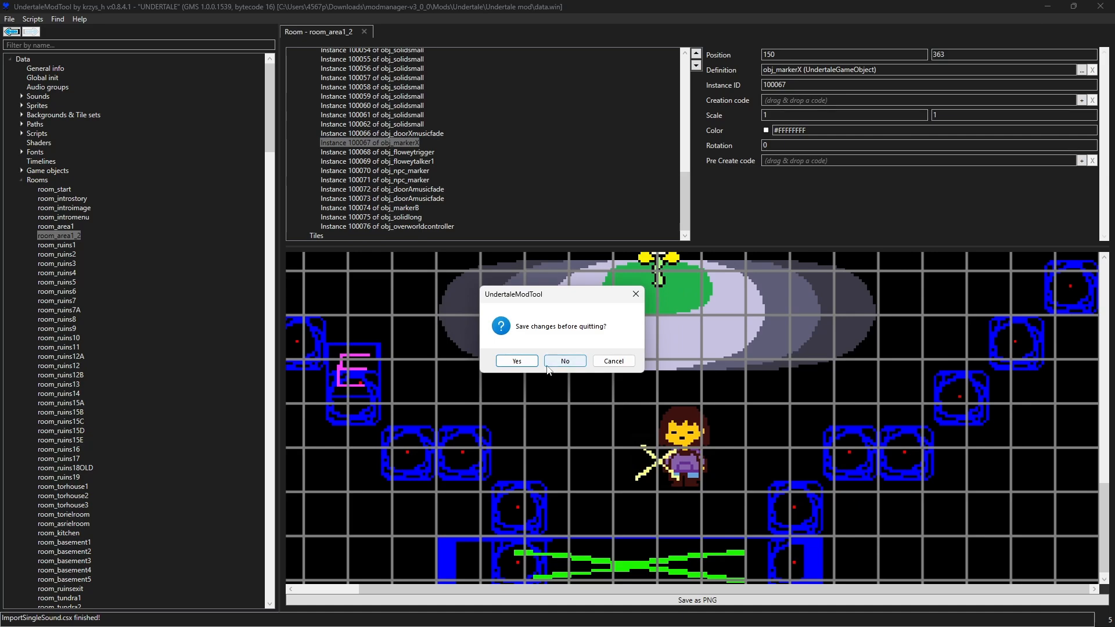
pyautogui.click(579, 364)
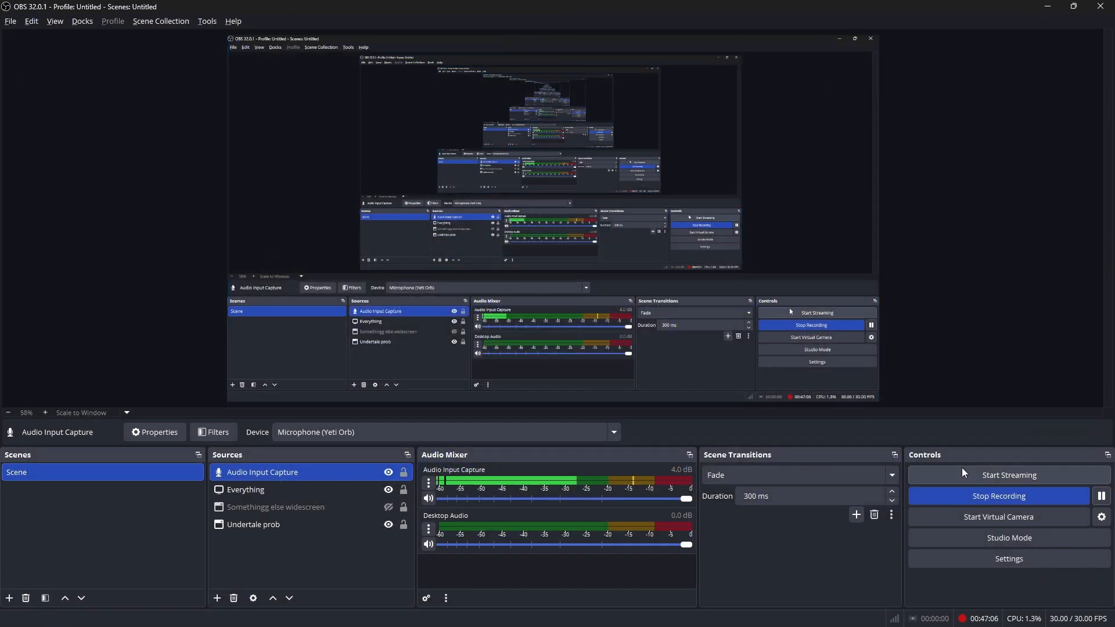